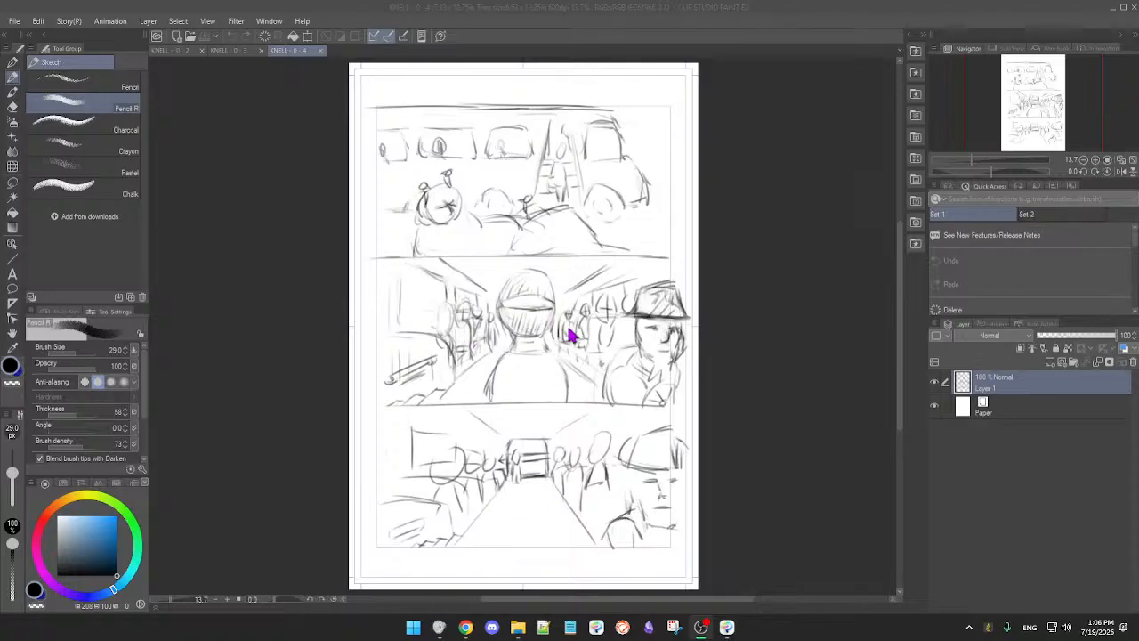
left_click(727, 383)
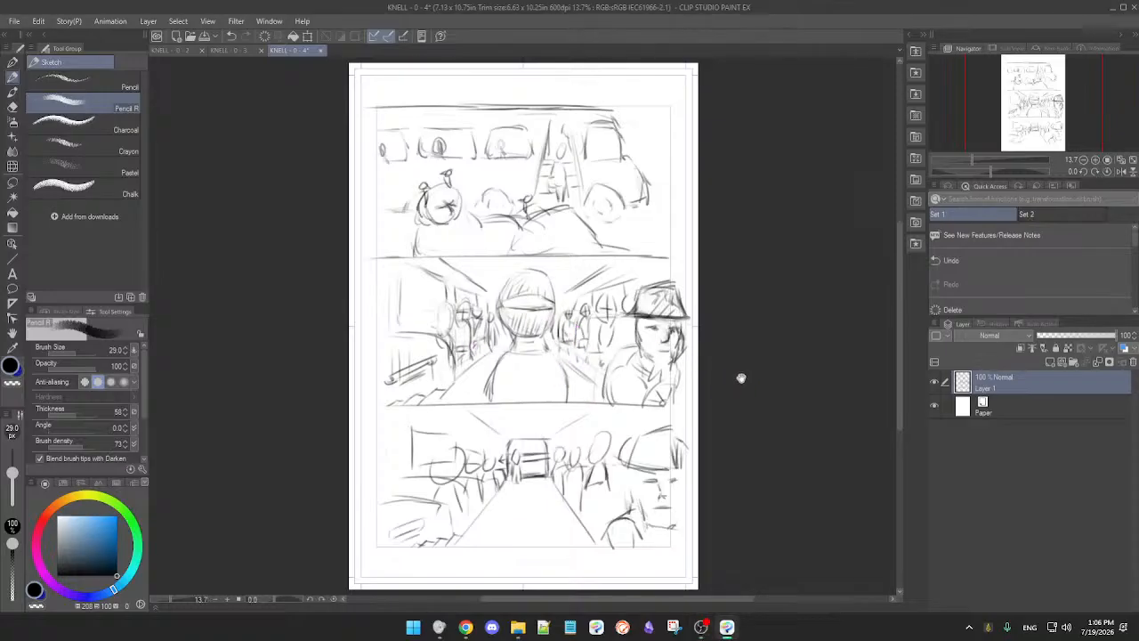
left_click_drag(737, 383, 729, 410)
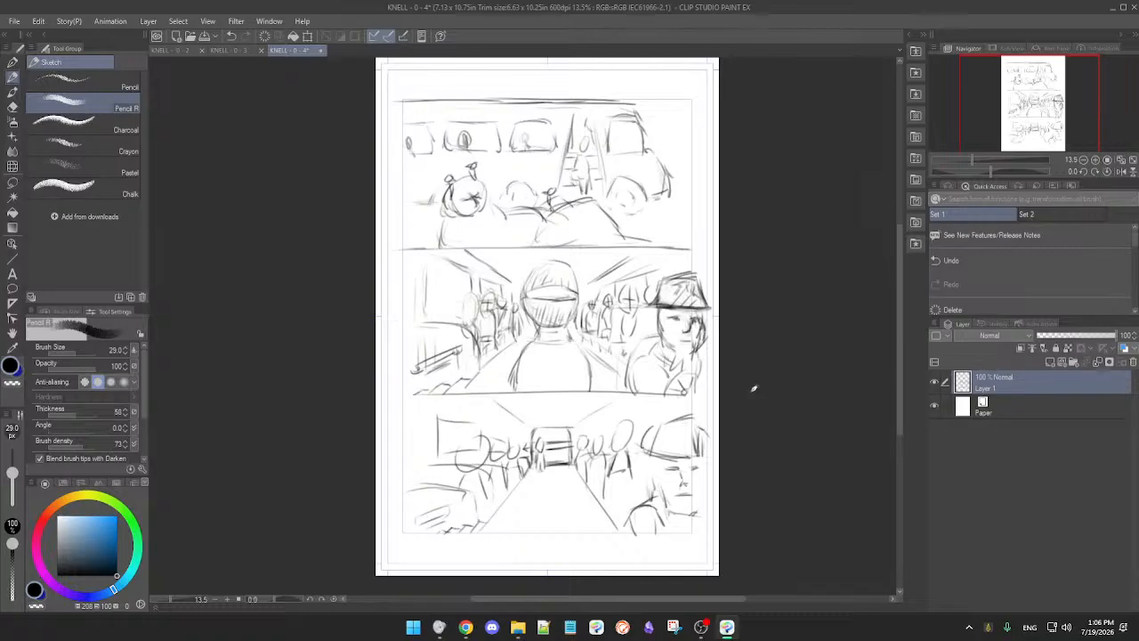
left_click_drag(751, 401, 745, 407)
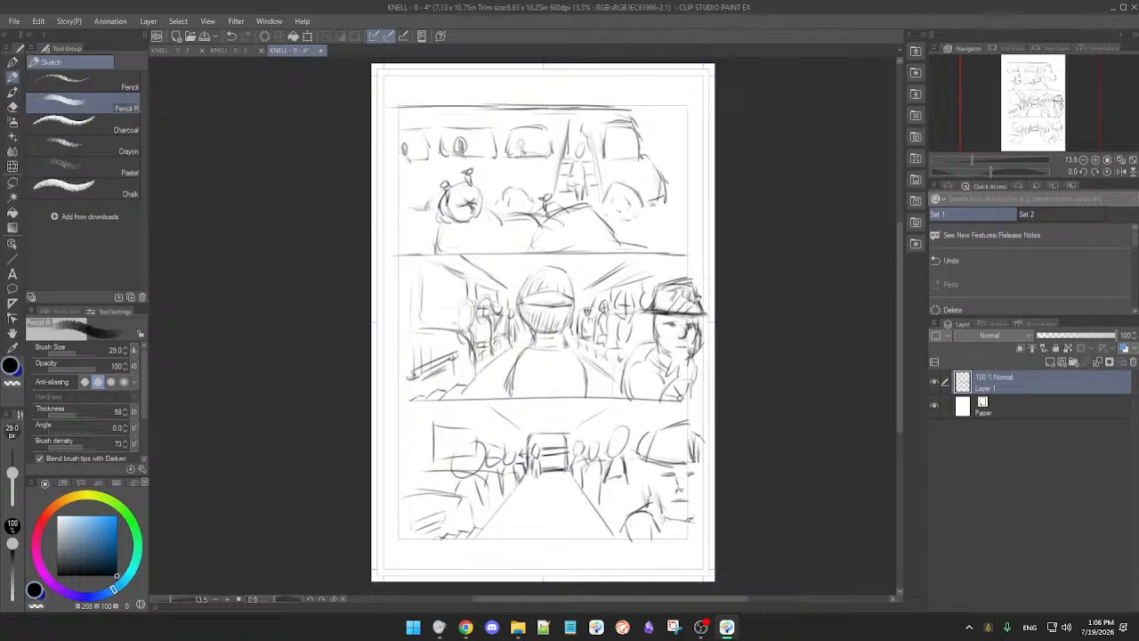
scroll(746, 351, "up", 1)
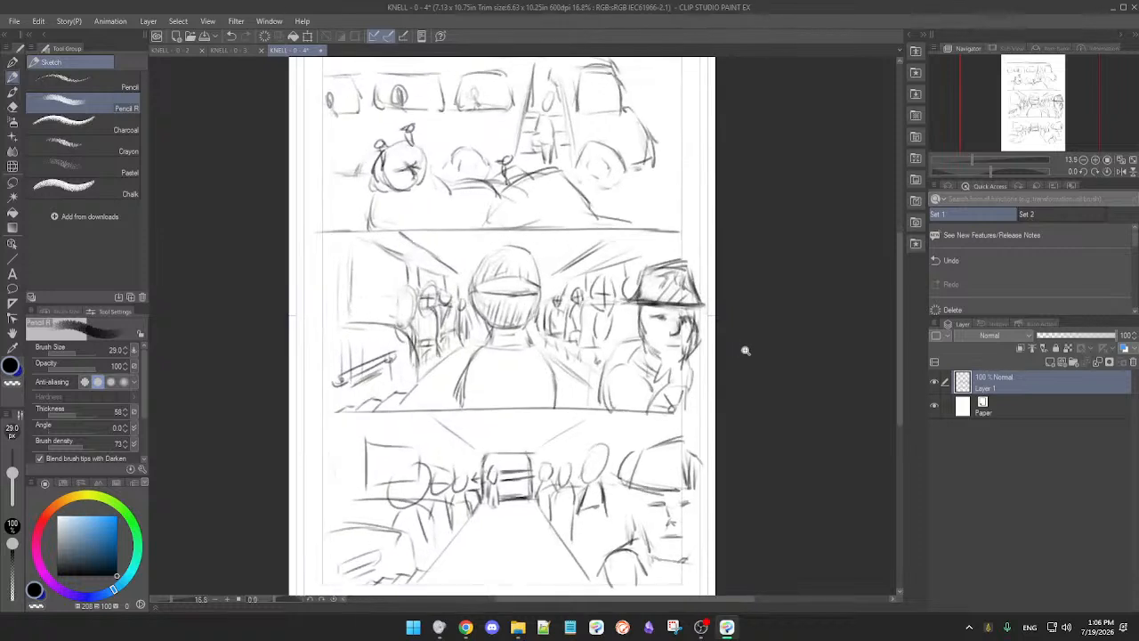
scroll(746, 350, "up", 1)
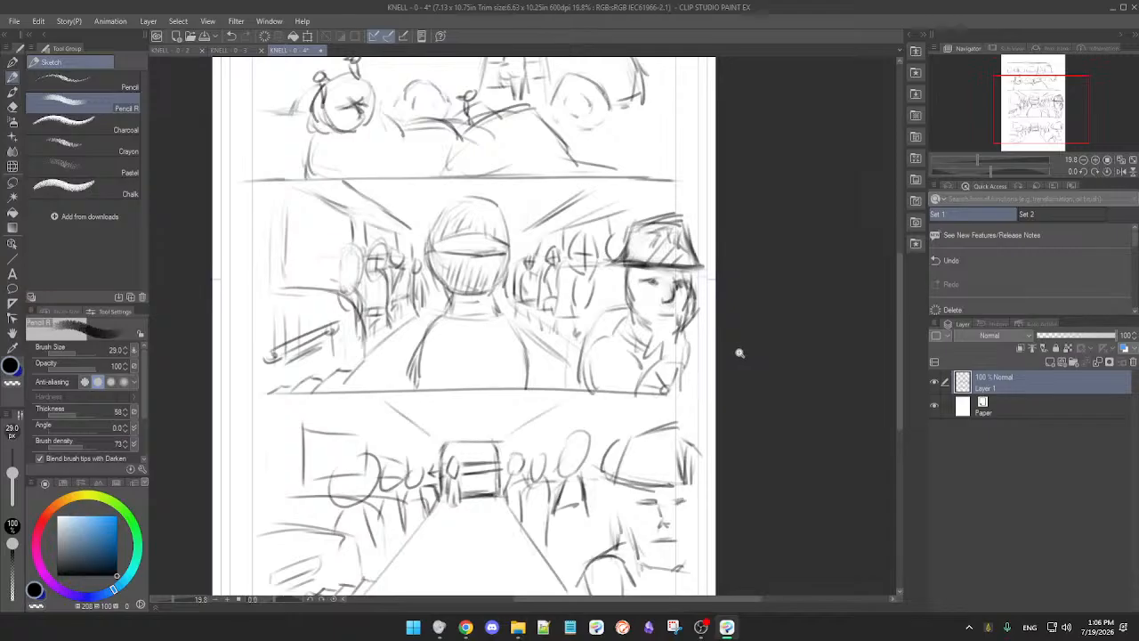
scroll(740, 352, "down", 1)
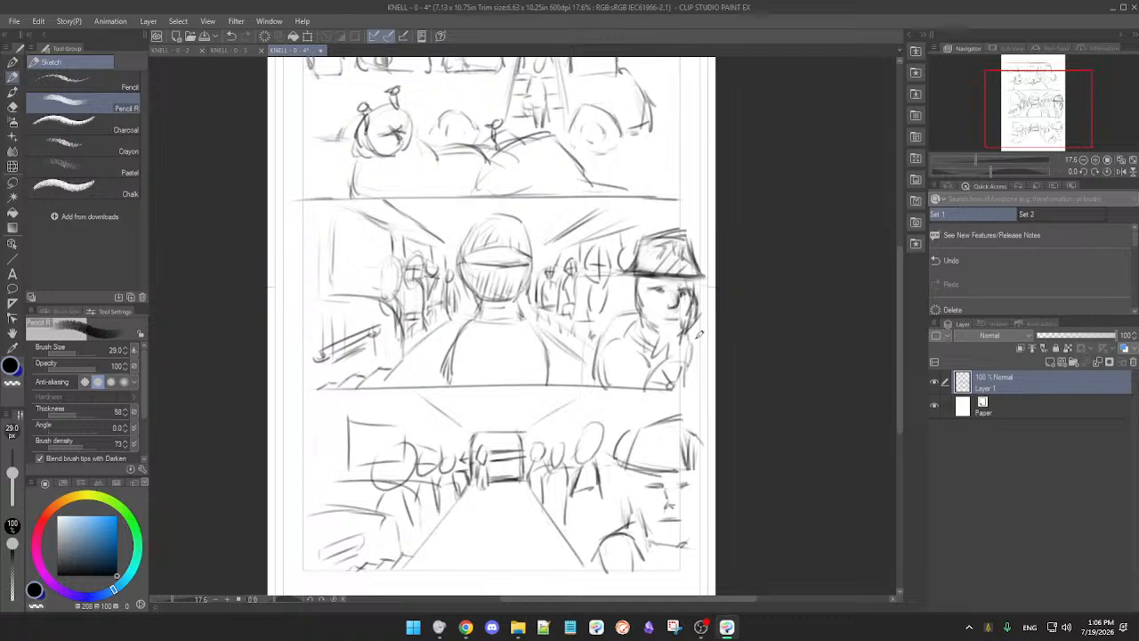
mouse_move(665, 386)
left_mouse_down()
mouse_move(673, 396)
mouse_move(658, 398)
mouse_move(670, 398)
left_mouse_up()
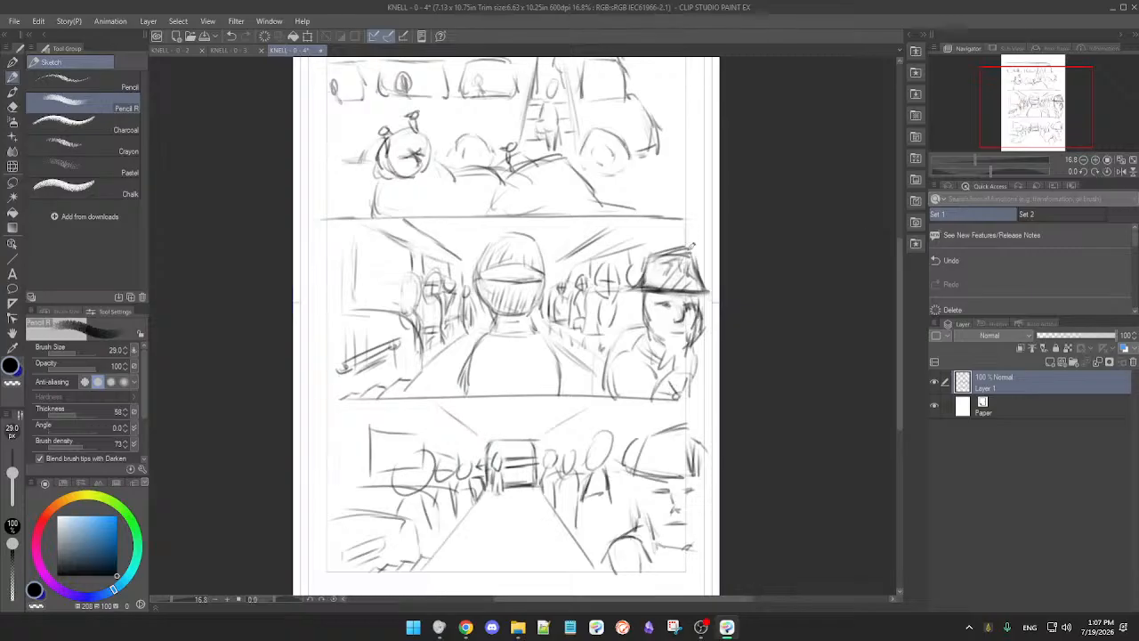
- Rename the sketch layer to "rough"
left_click(935, 383)
left_click(935, 382)
double_click(988, 390)
type("rough")
key("Return")
- Draw a rectangular frame border around the top bus panel, aligned to the page's inner margin guides, creating a new frame folder
left_click_drag(692, 310, 692, 329)
scroll(726, 323, "down", 2)
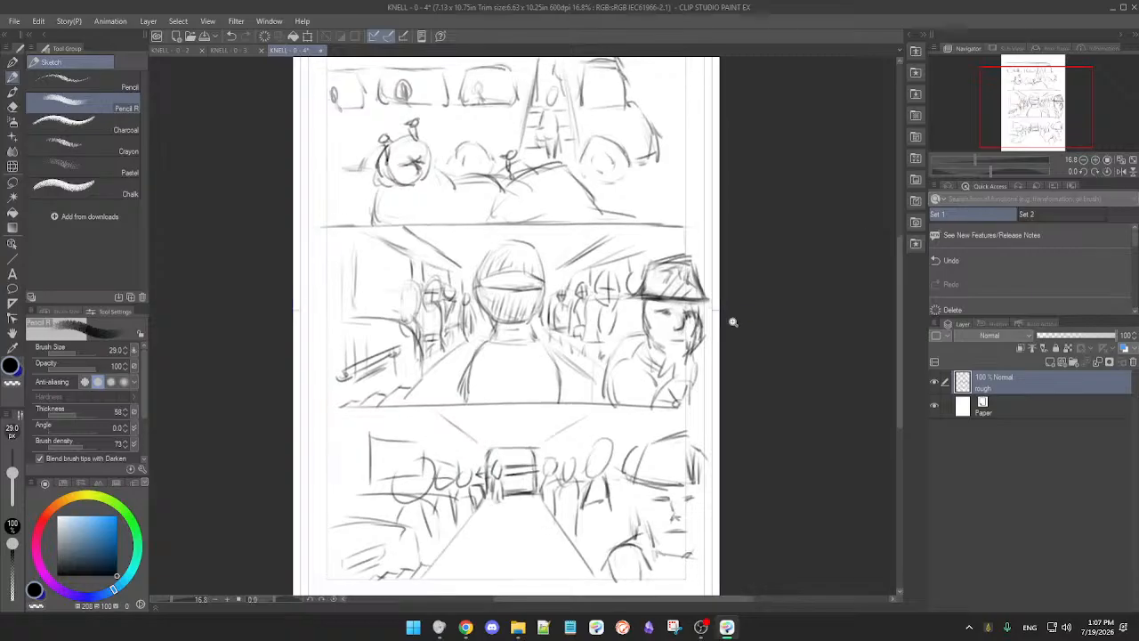
left_click_drag(726, 323, 729, 318)
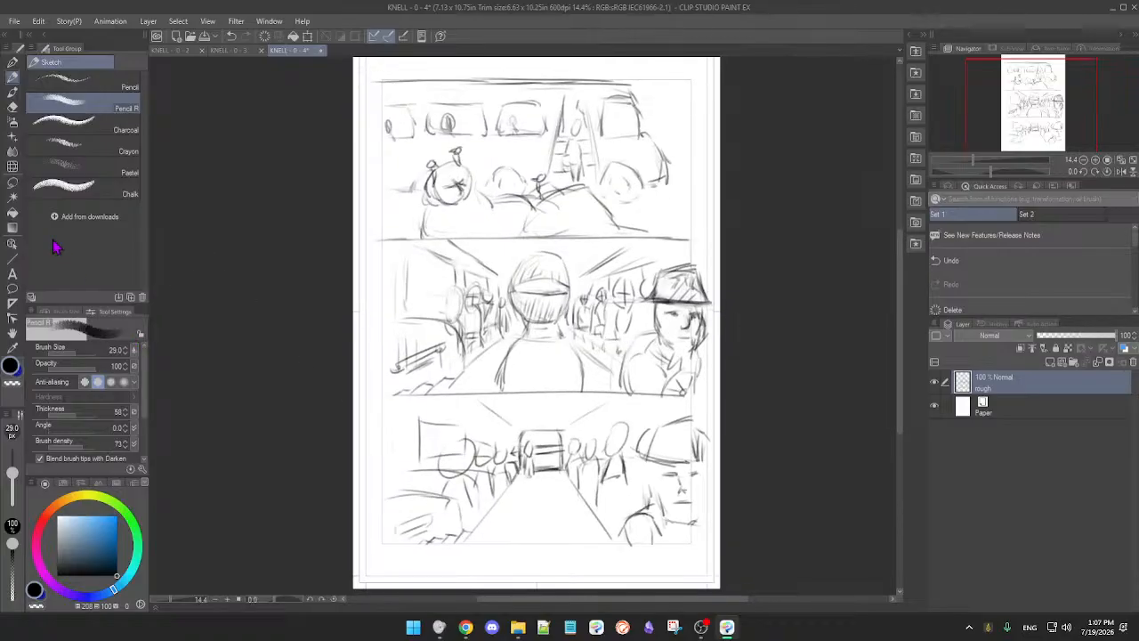
left_click(12, 290)
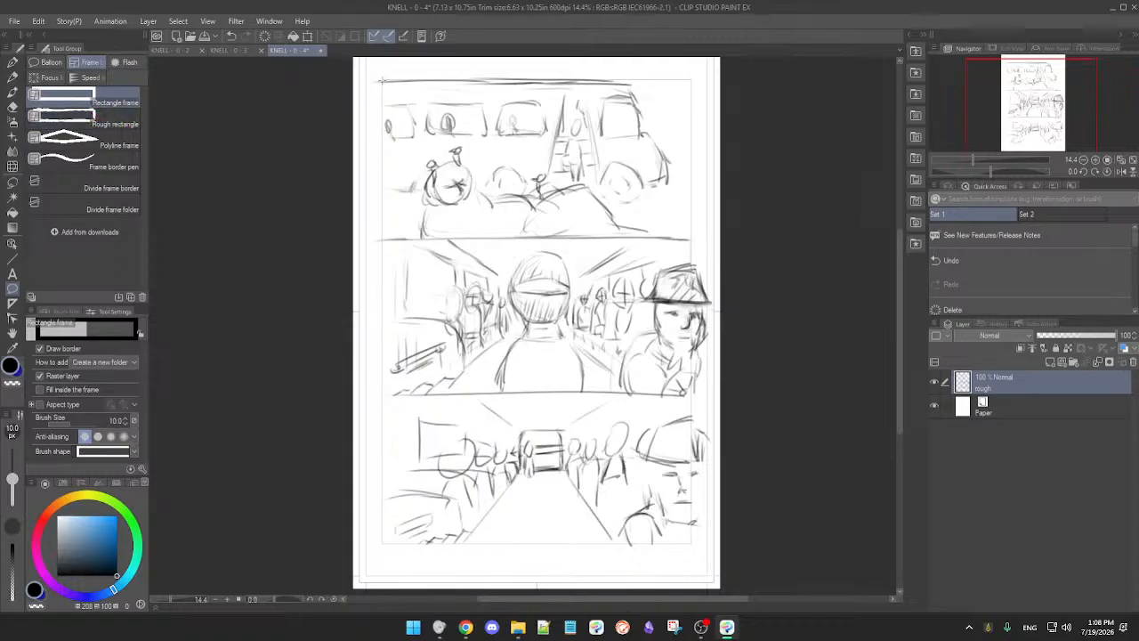
left_click_drag(381, 80, 691, 239)
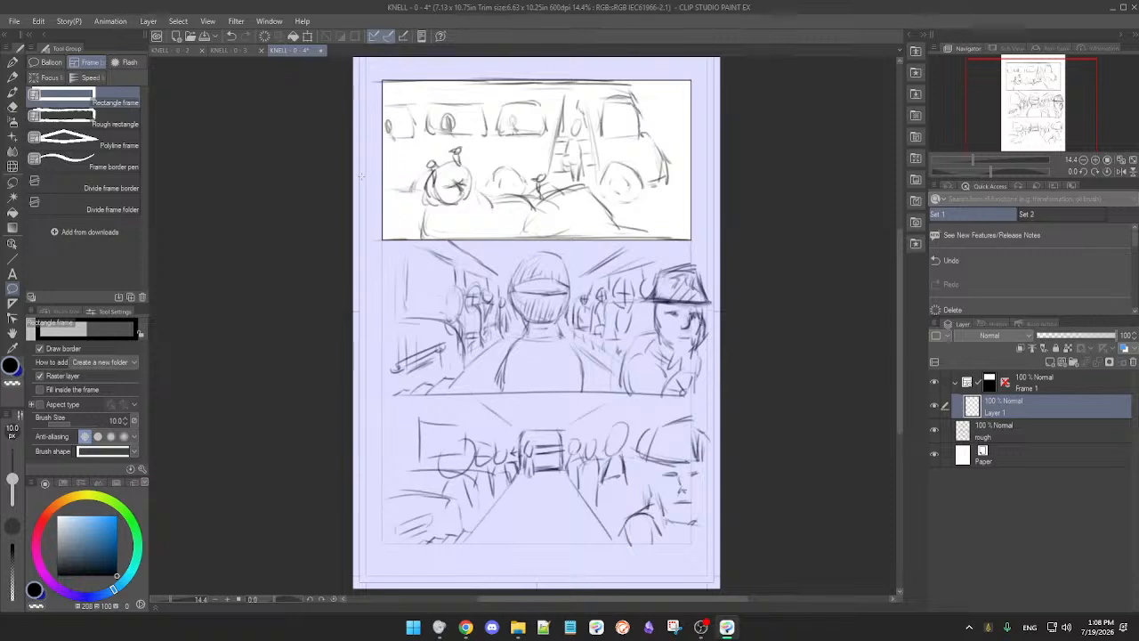
- Review the rough sketches on KNELL pages 2 and 3, and return to page 4
left_click(238, 54)
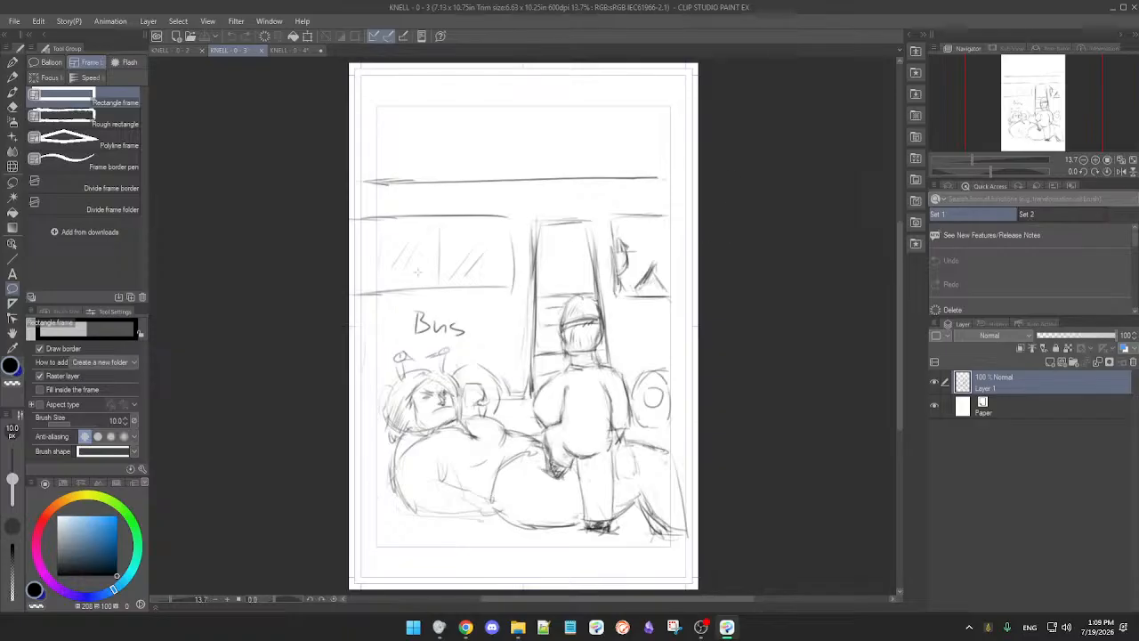
left_click(178, 50)
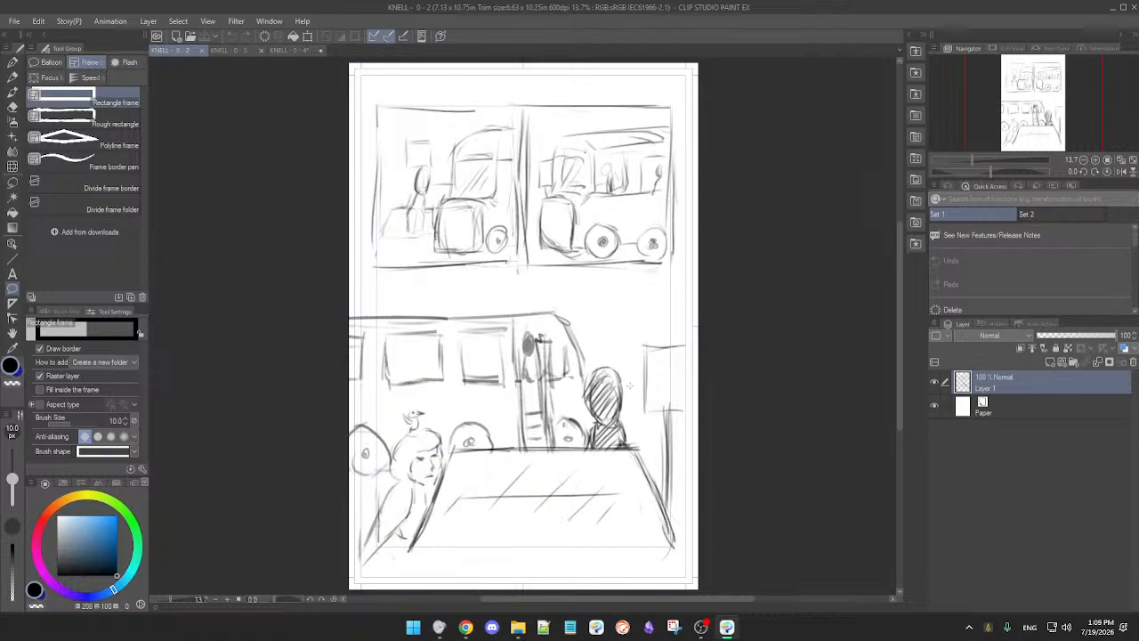
left_click(294, 50)
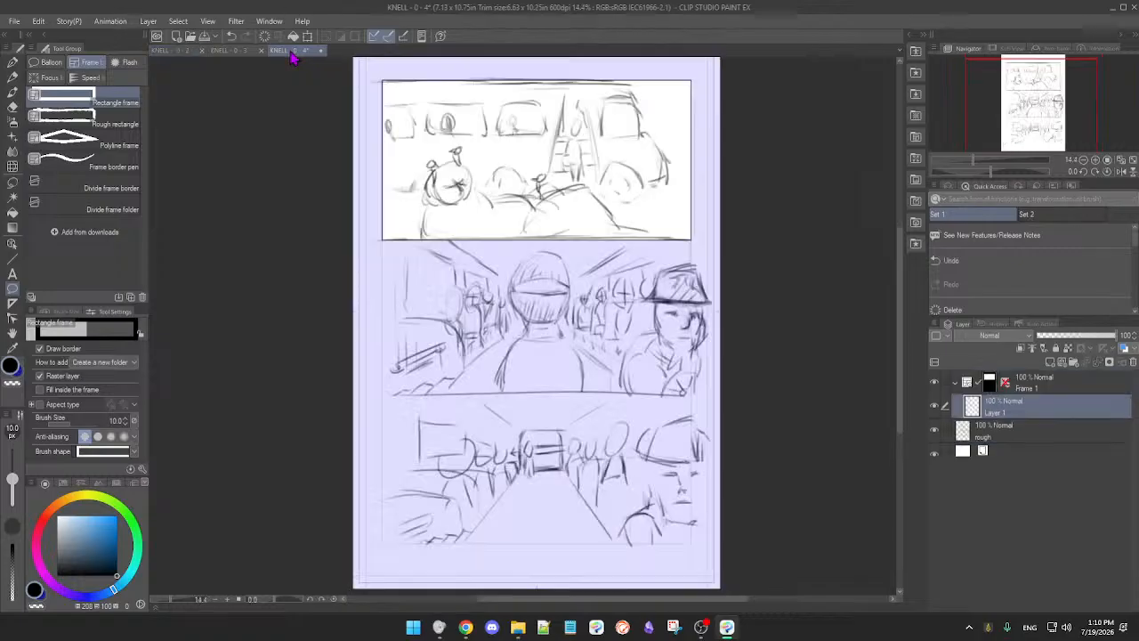
left_click(190, 52)
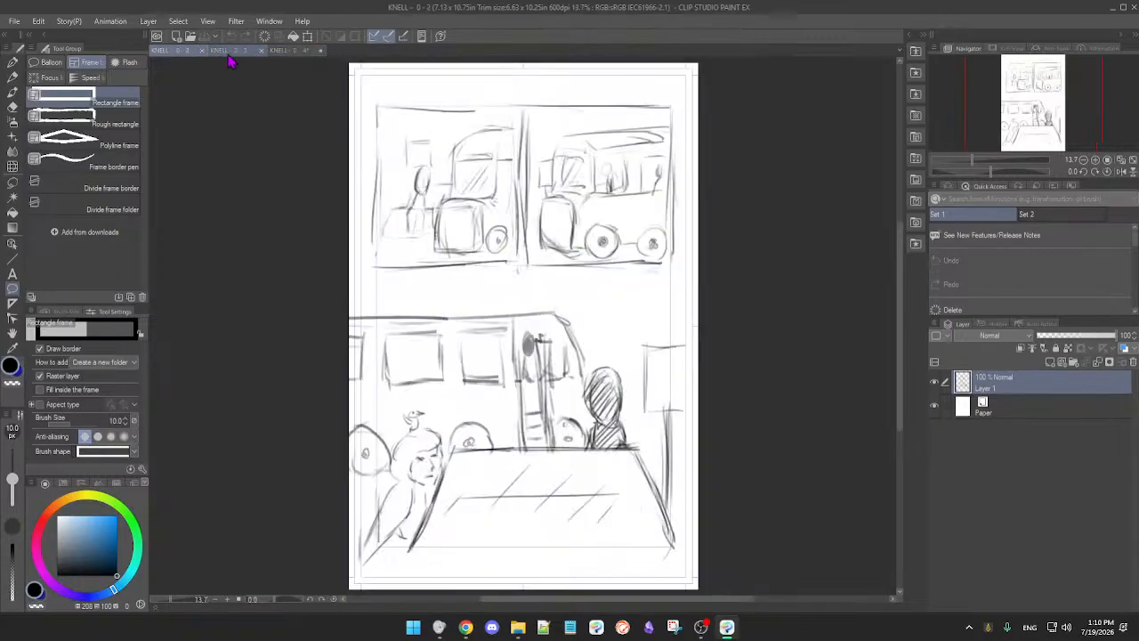
left_click(229, 52)
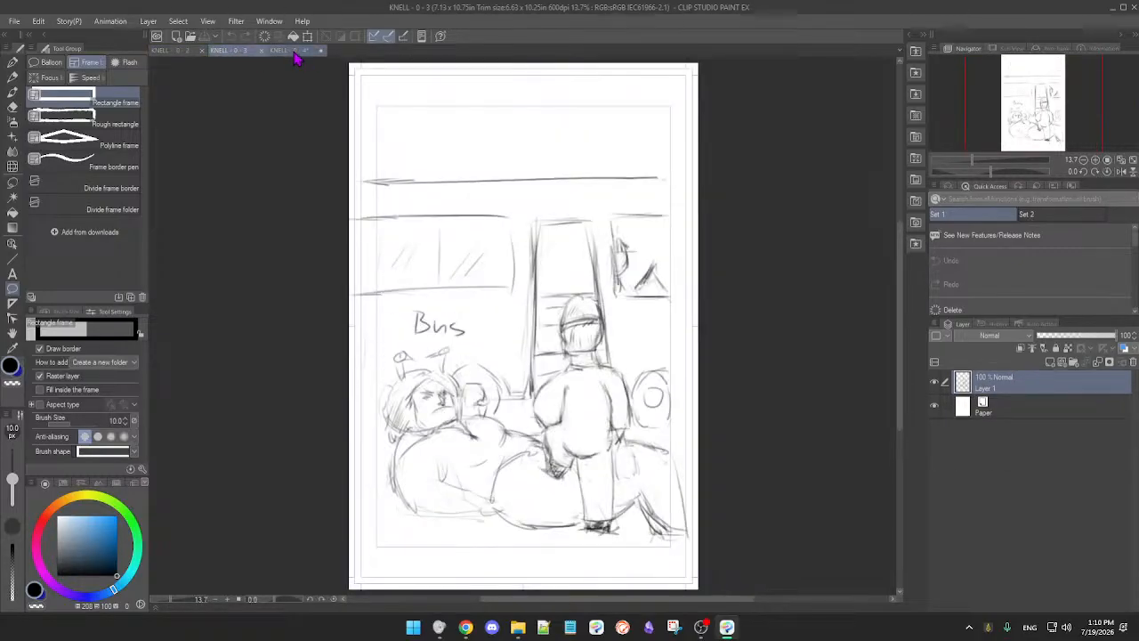
left_click(296, 53)
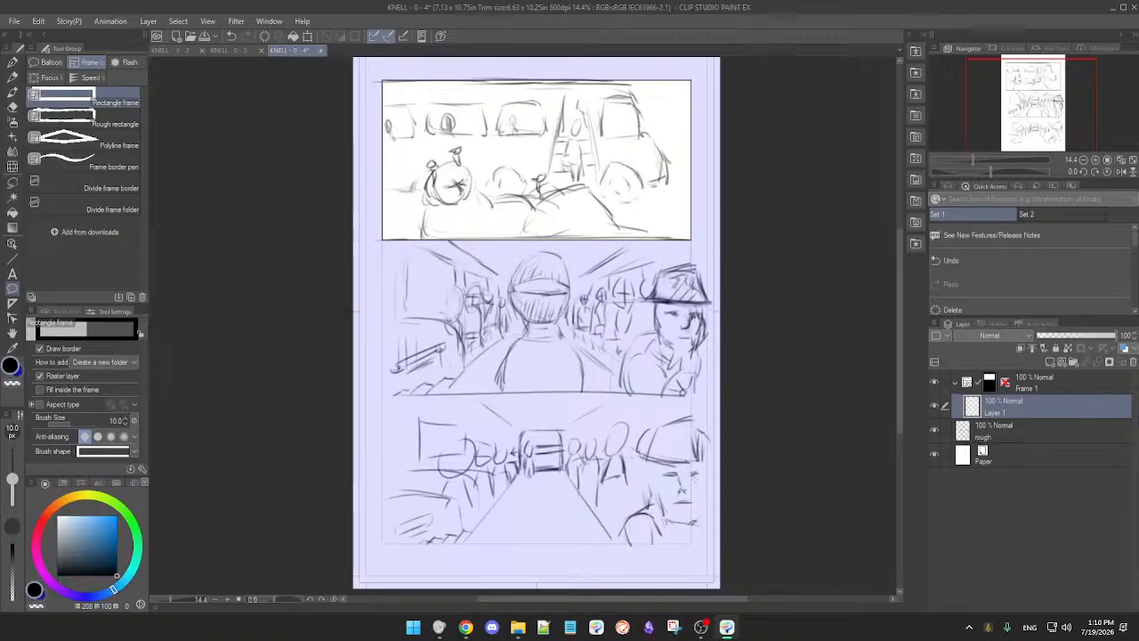
- On the rough layer, scale the middle panel's sketch to 95% width and 100% height, fitting it within the margin guides just below the top frame
left_click(1032, 434)
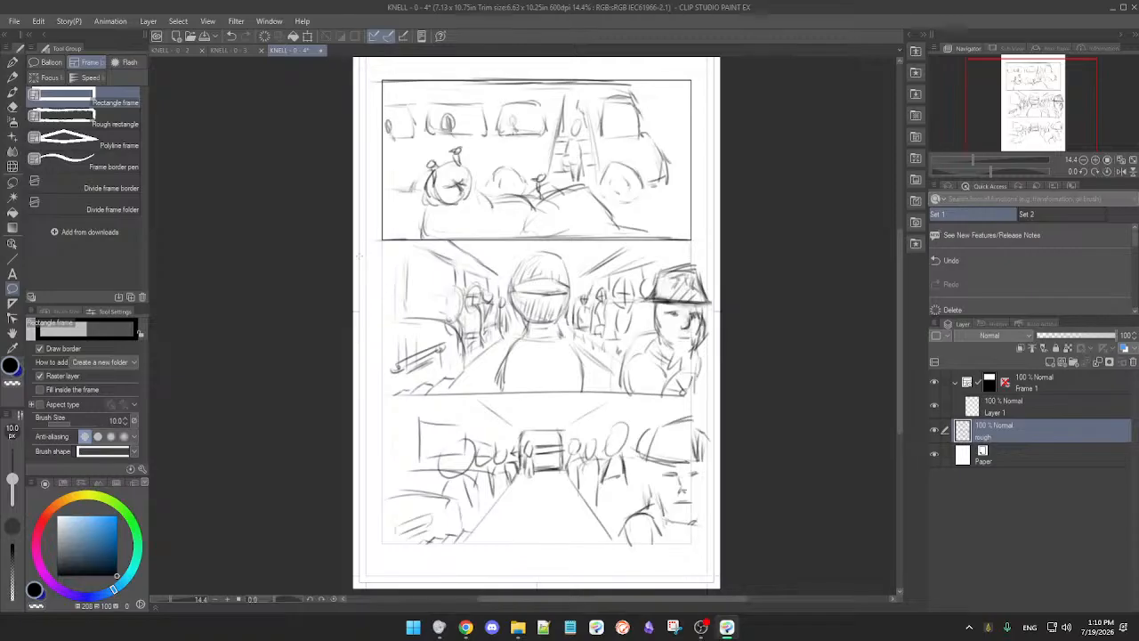
key("m")
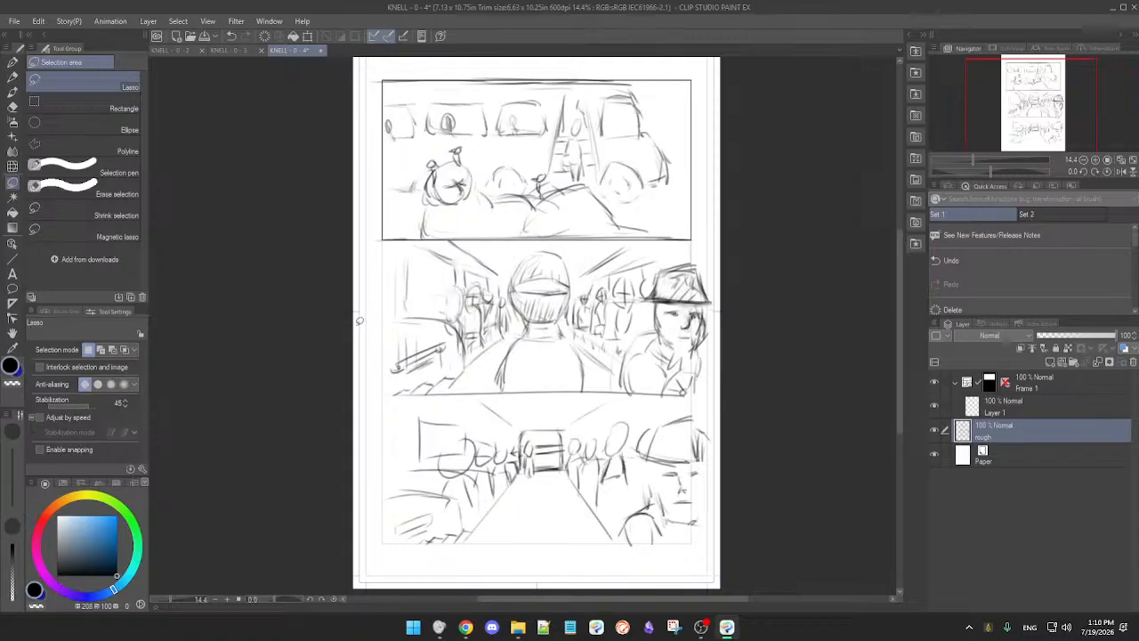
left_click(72, 109)
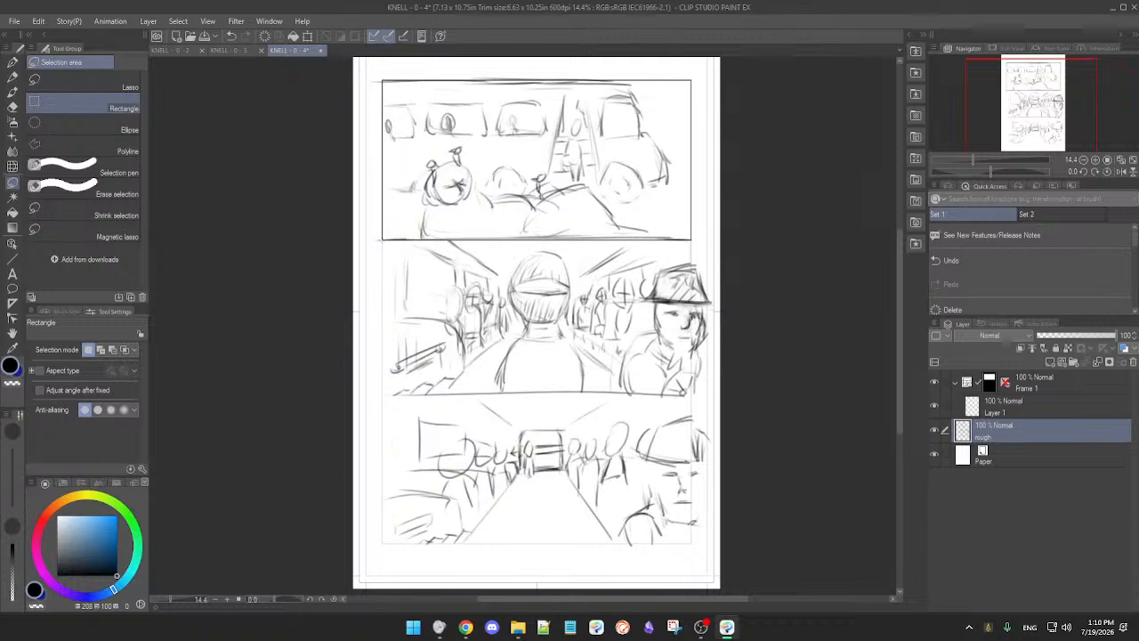
left_click_drag(383, 242, 710, 398)
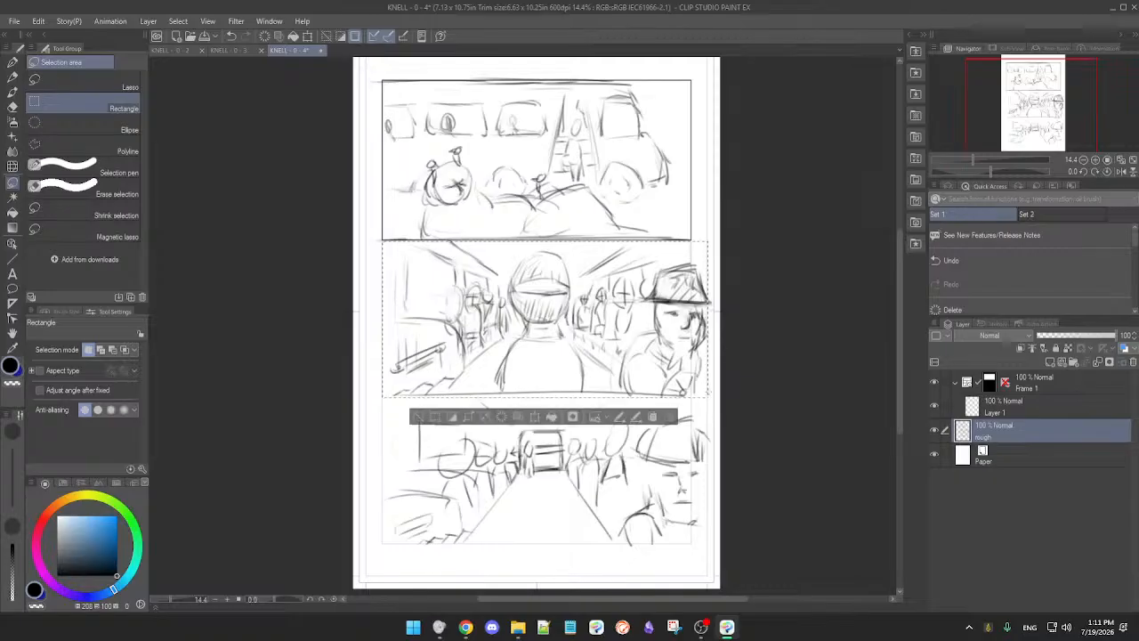
left_click(537, 418)
left_click_drag(709, 397, 687, 395)
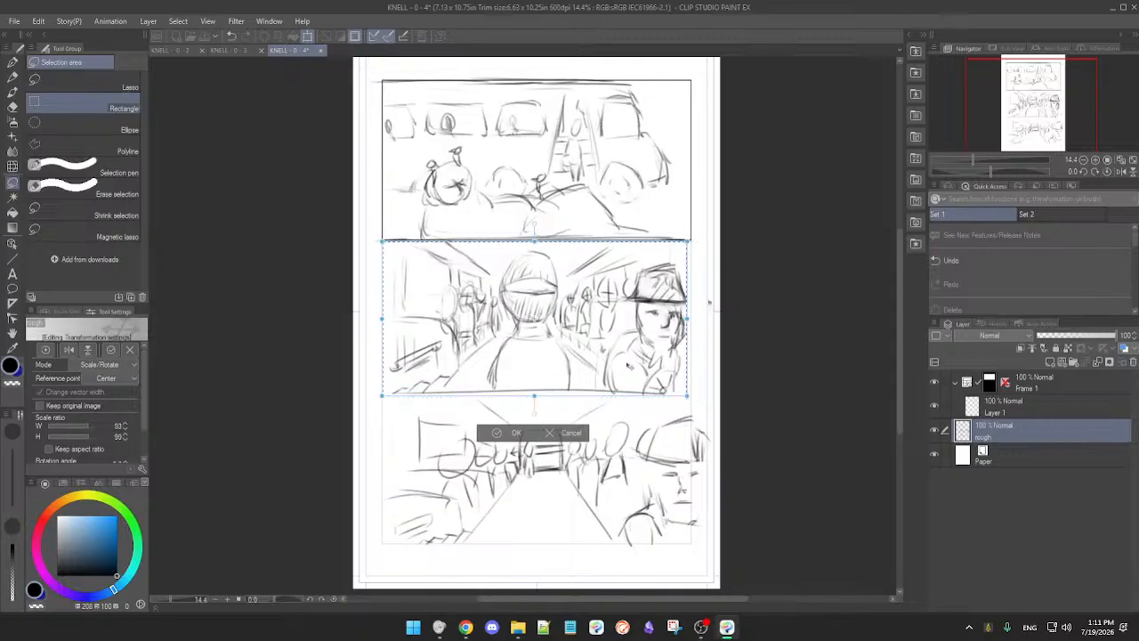
left_click_drag(627, 367, 629, 372)
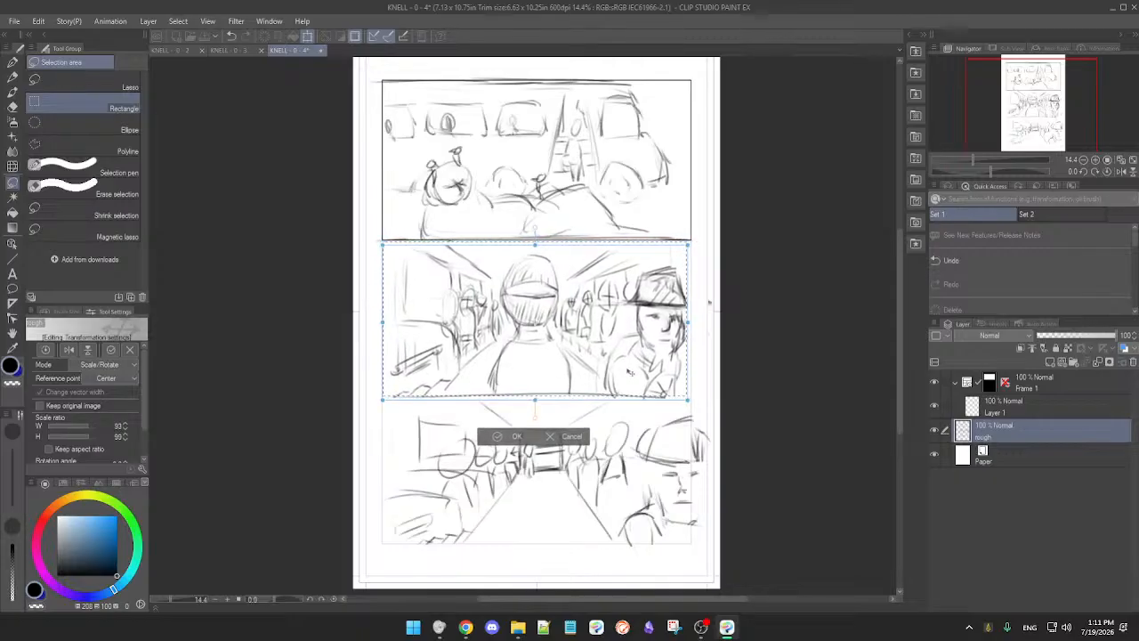
left_click_drag(630, 372, 631, 374)
left_click_drag(689, 402, 689, 403)
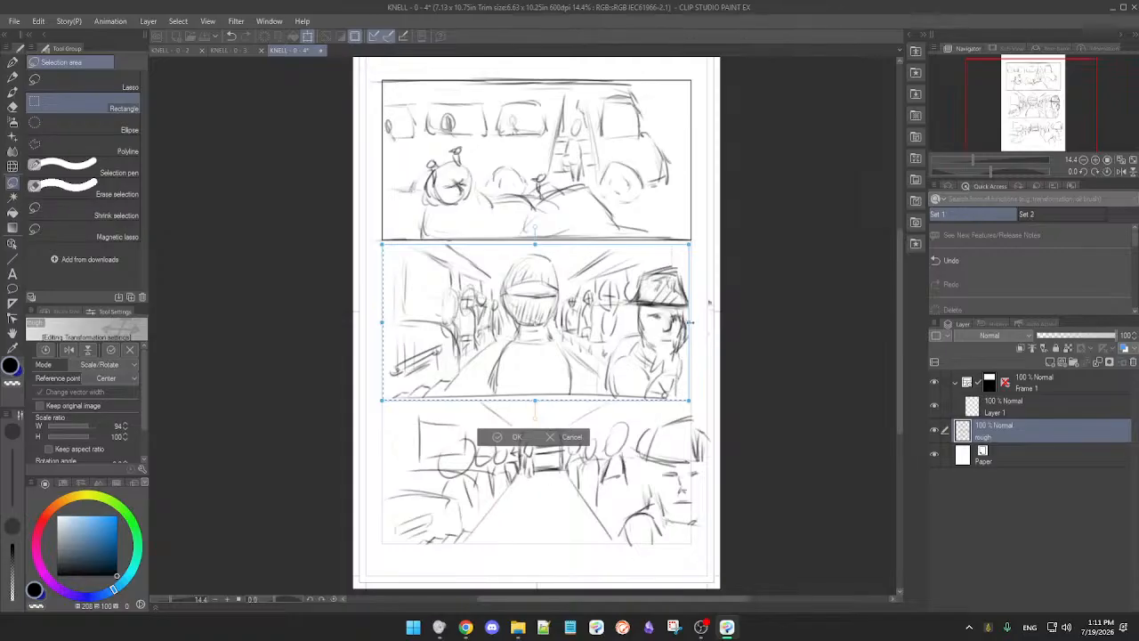
left_click_drag(689, 321, 690, 322)
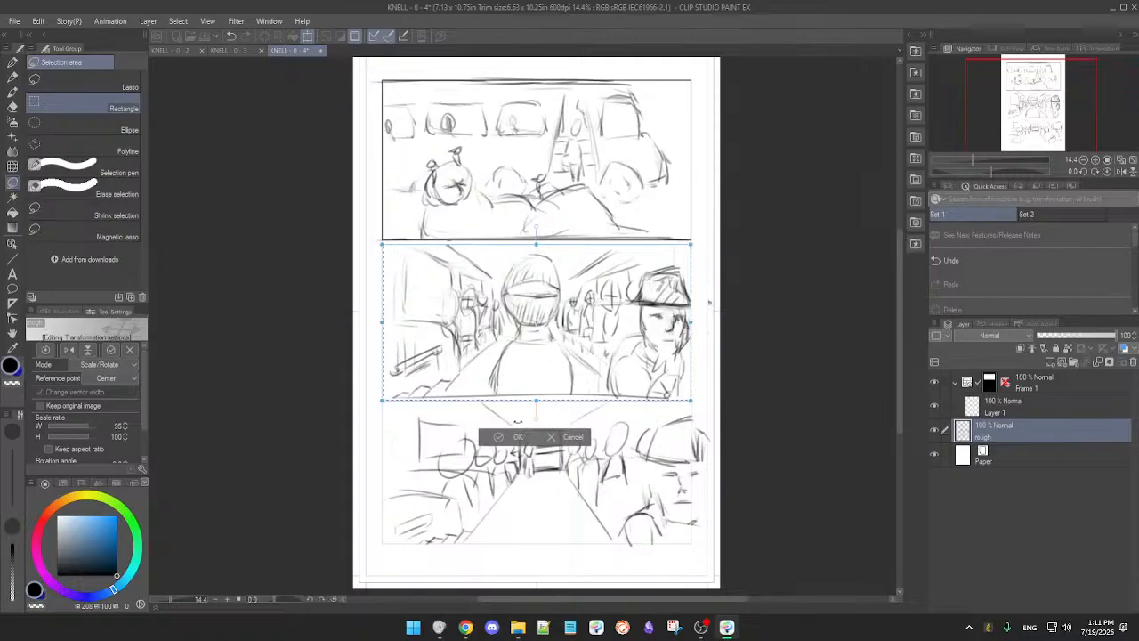
left_click(498, 437)
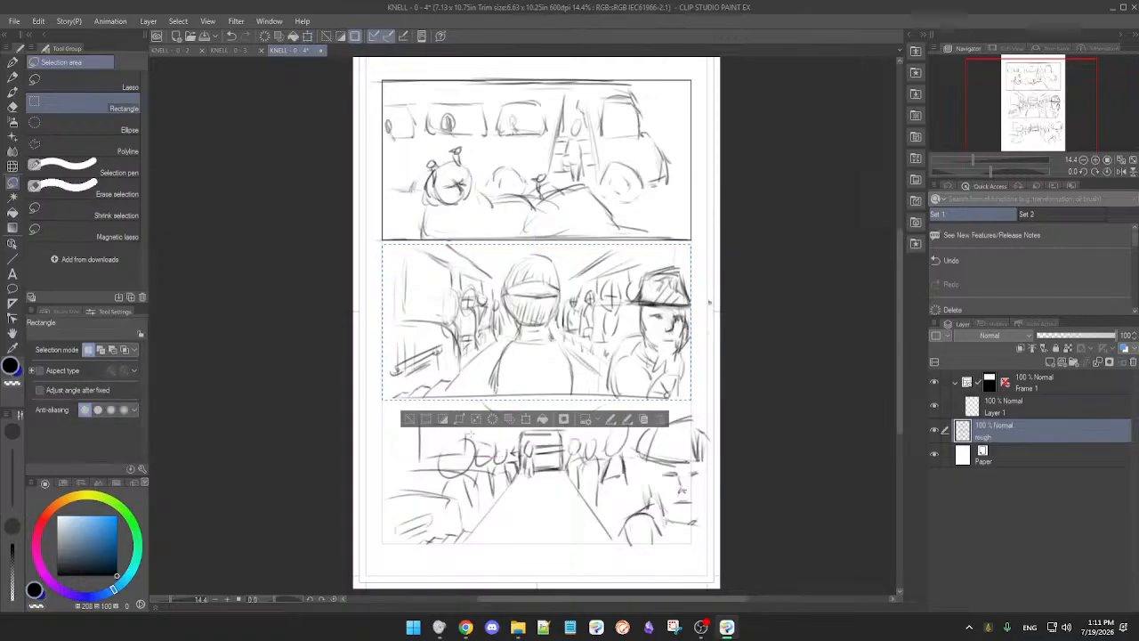
left_click(410, 420)
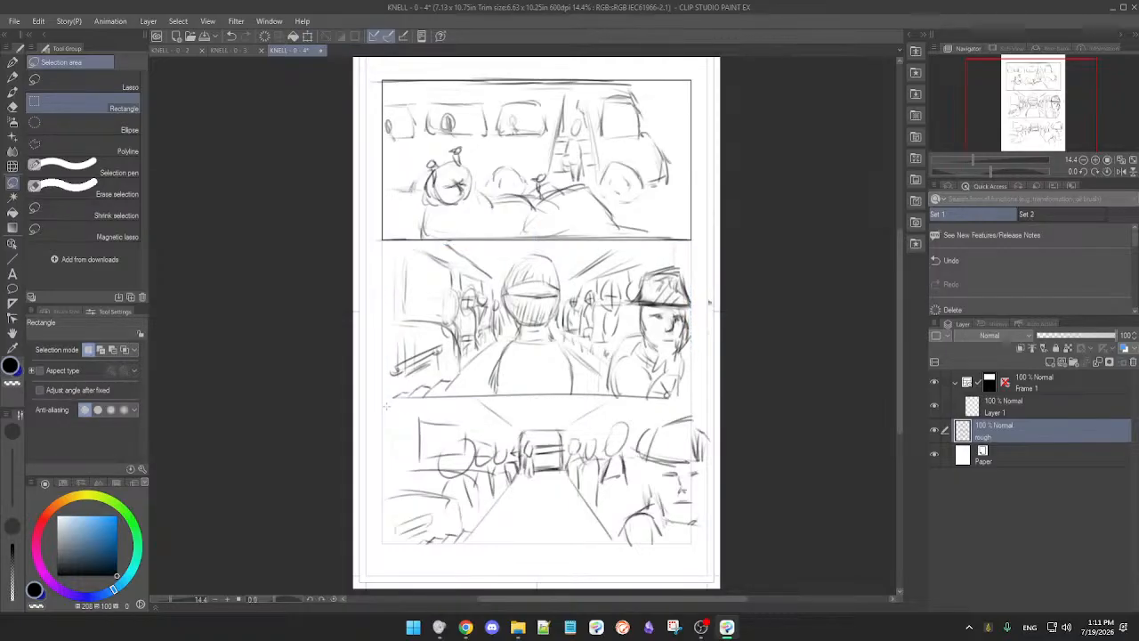
- Scale the bottom panel's sketch on the rough layer to 94% width and height so it fits inside the margin guides
left_click_drag(386, 406, 541, 407)
left_click_drag(710, 455, 711, 551)
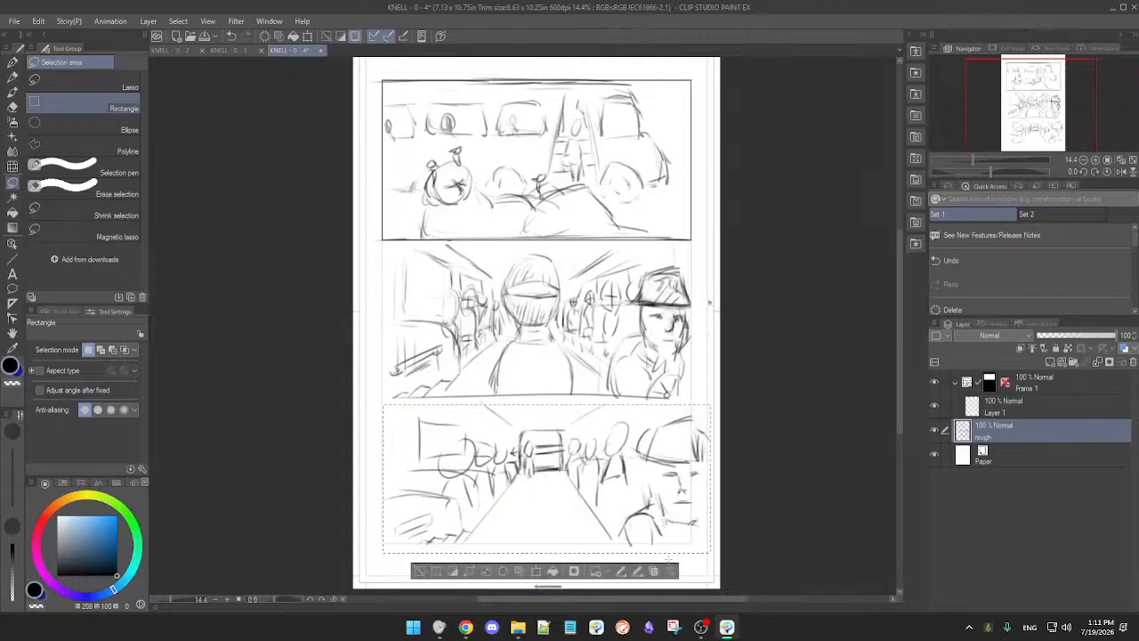
left_click(536, 572)
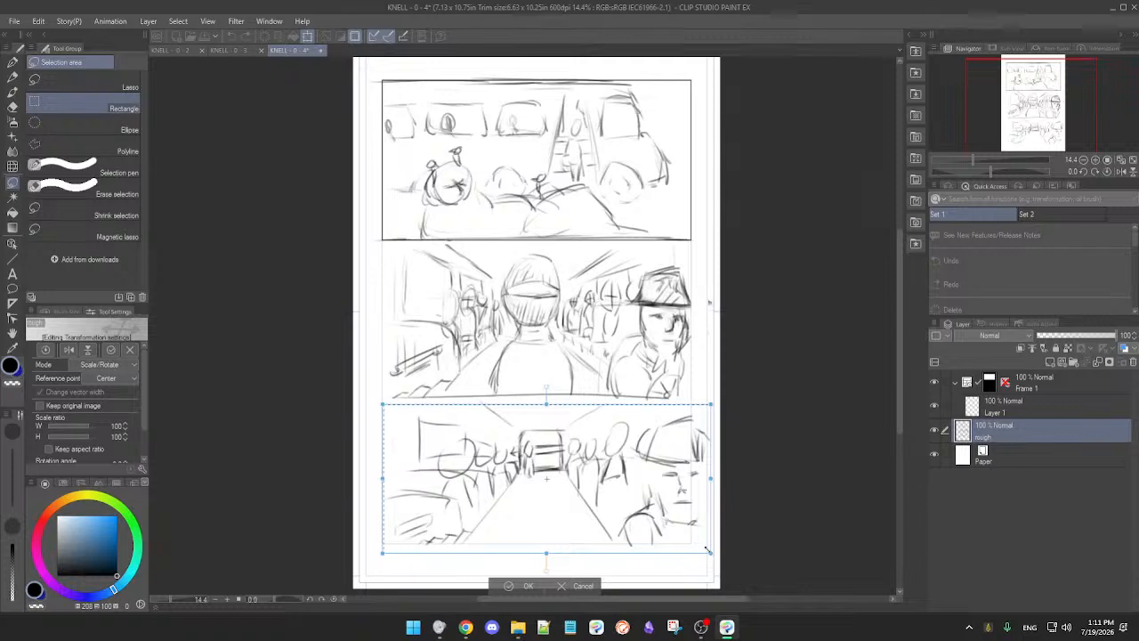
left_click_drag(701, 549, 689, 542)
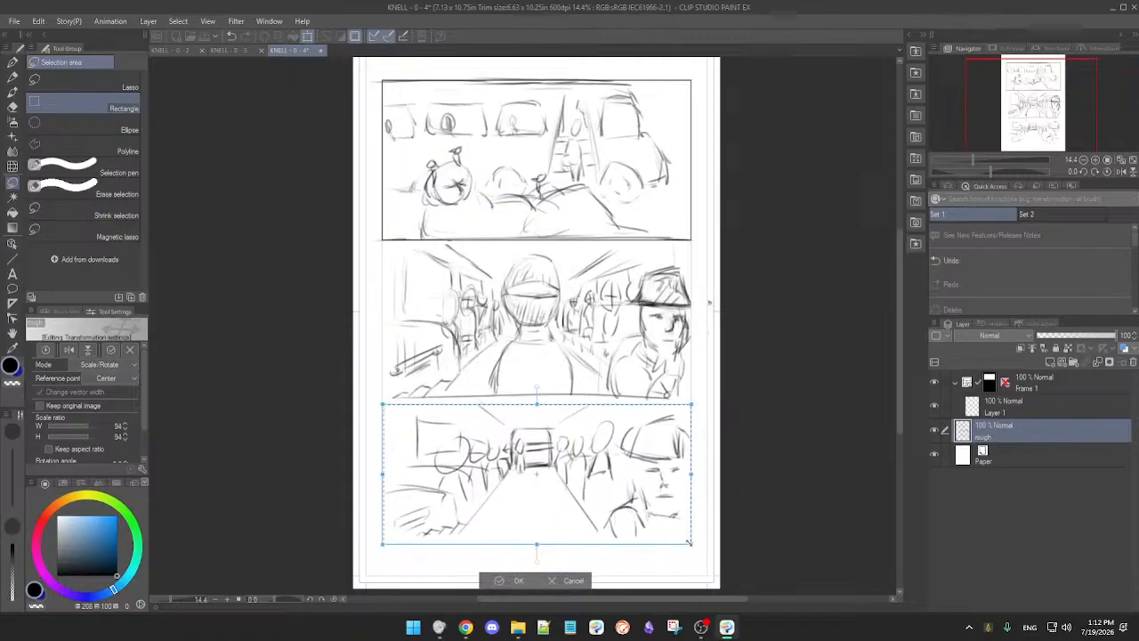
left_click(498, 580)
left_click(409, 562)
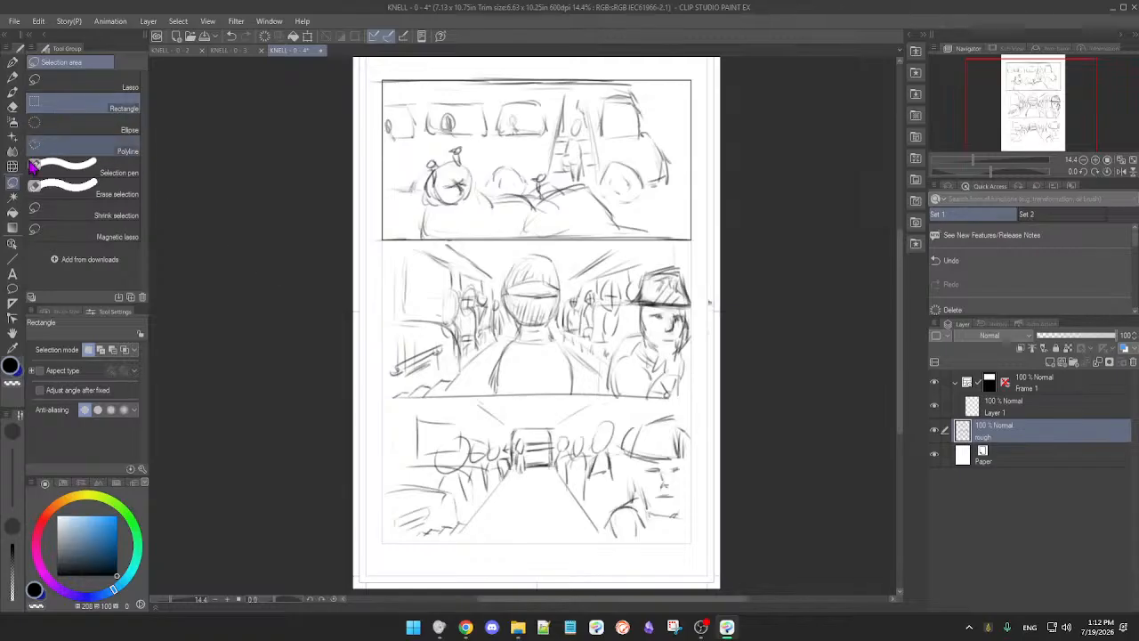
- Try a rectangular frame border around the middle panel, undo it, and reselect the rough layer
left_click(12, 291)
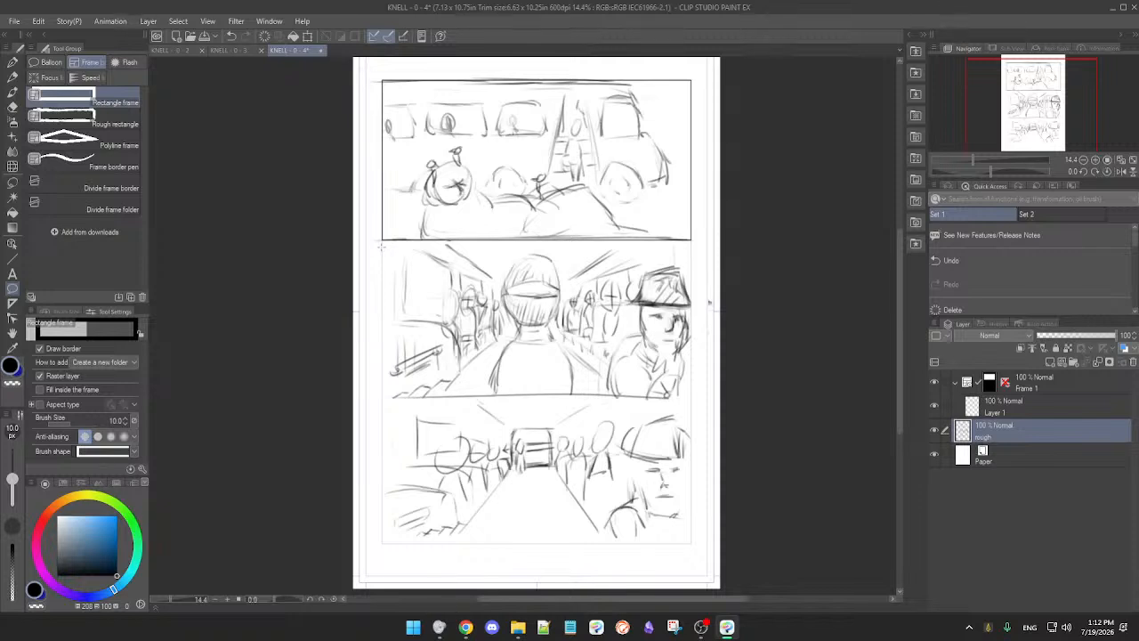
mouse_move(381, 248)
left_mouse_down()
mouse_move(587, 316)
mouse_move(648, 375)
mouse_move(694, 396)
left_mouse_up()
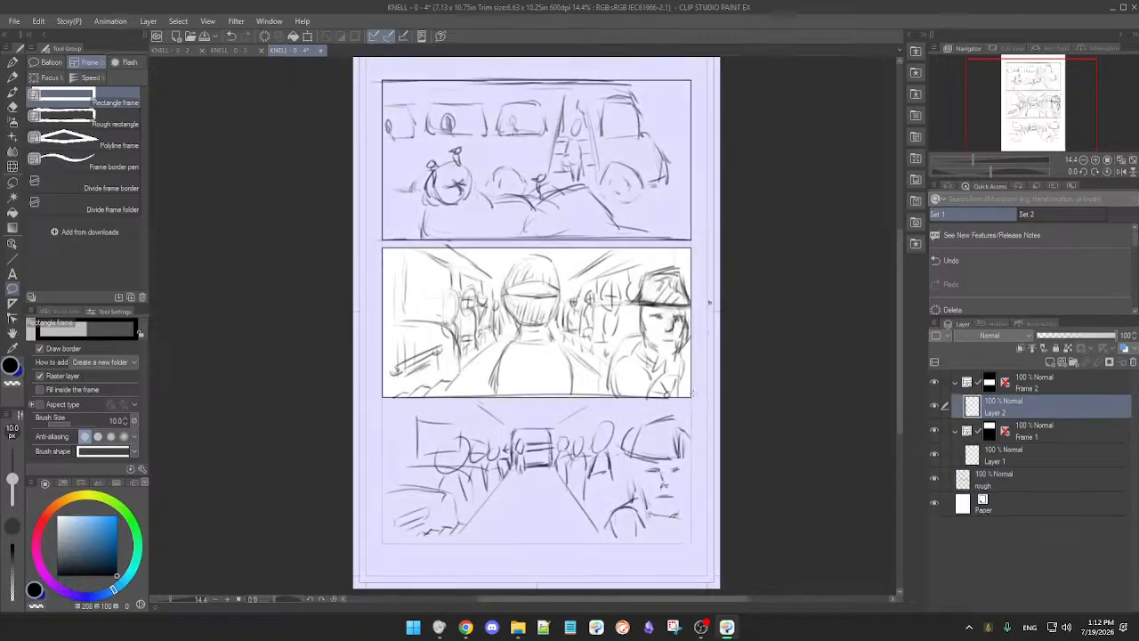
key("ctrl+z")
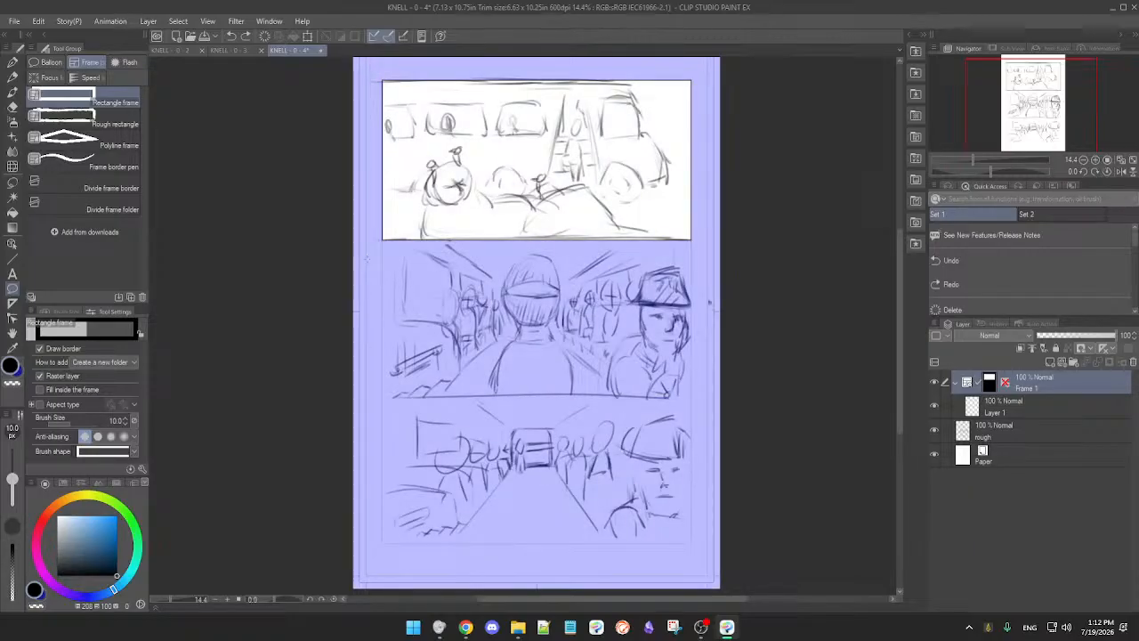
left_click(1026, 436)
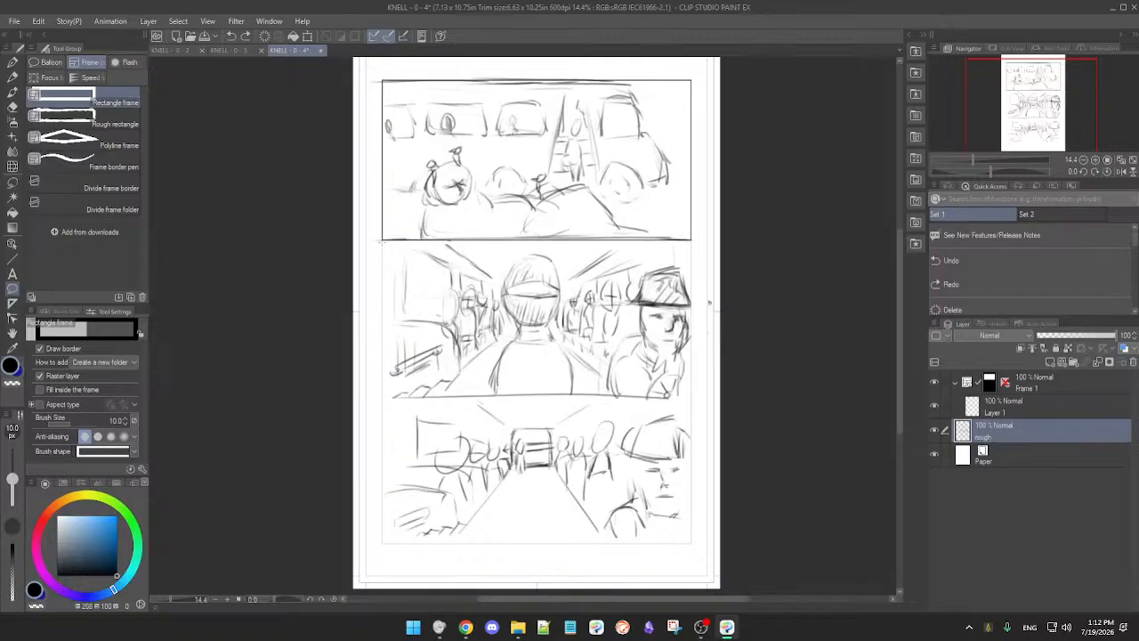
- Draw rectangular frame borders around page 4's middle and bottom panel sketches, aligned to the margin guides with narrow gutters between frames
left_click_drag(382, 242, 687, 397)
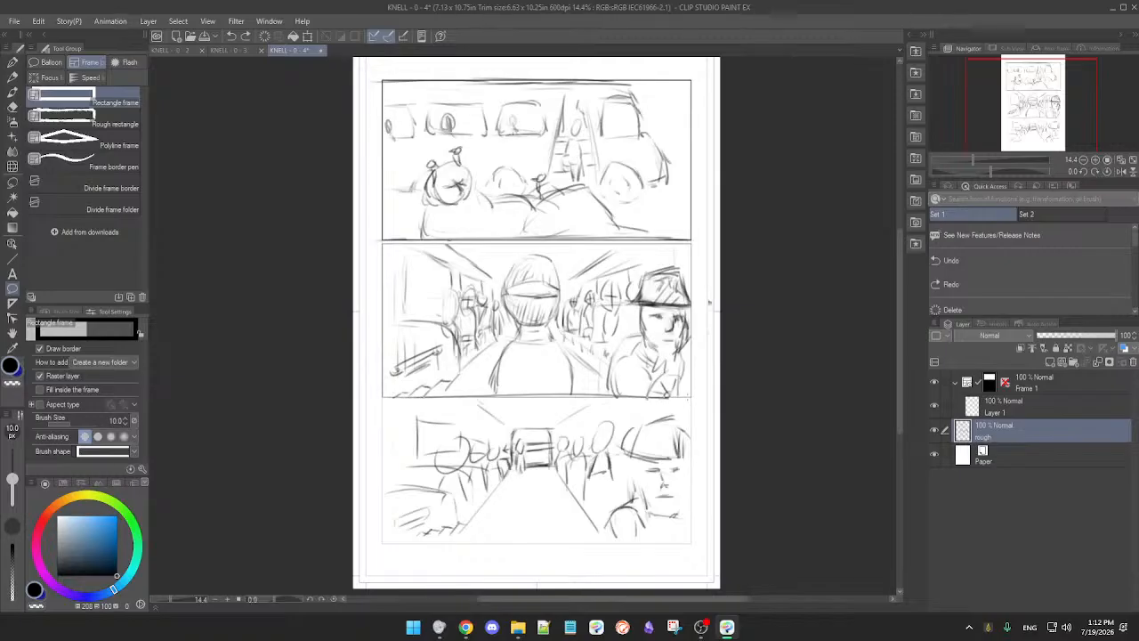
left_click_drag(688, 397, 688, 398)
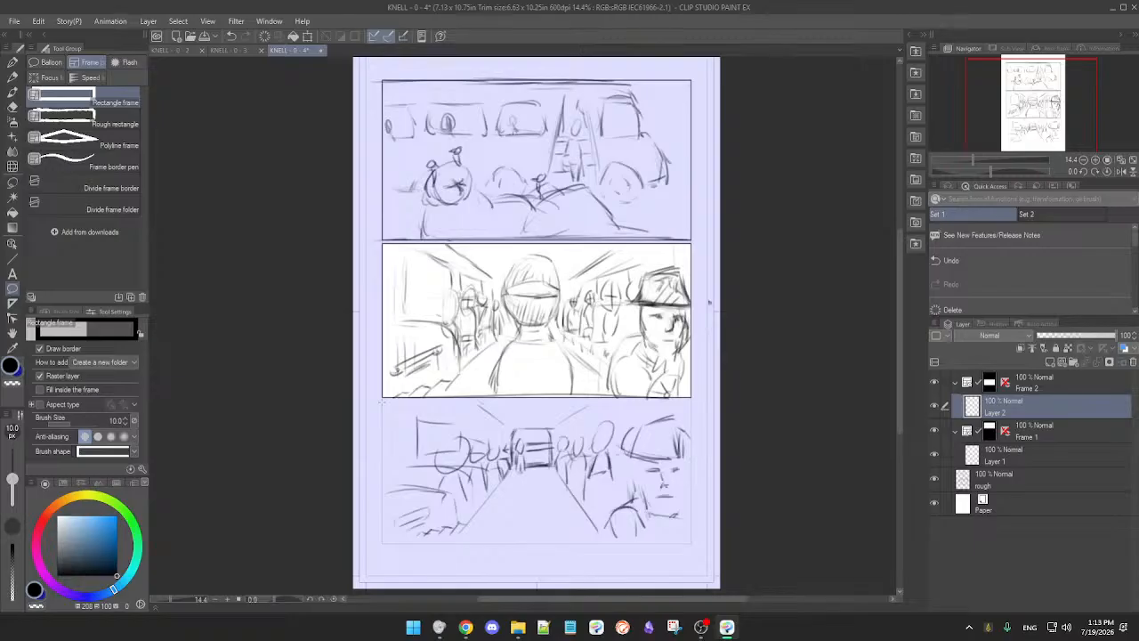
left_click_drag(382, 402, 690, 535)
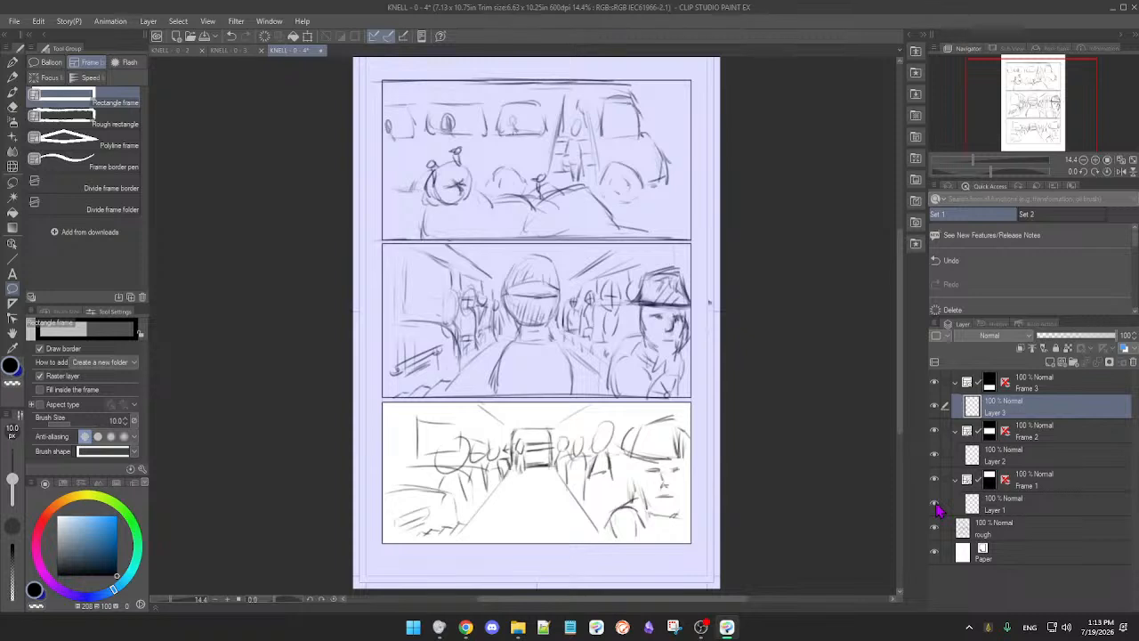
- Select Layer 1 inside the Frame 1 folder and save page 4
left_click(1034, 509)
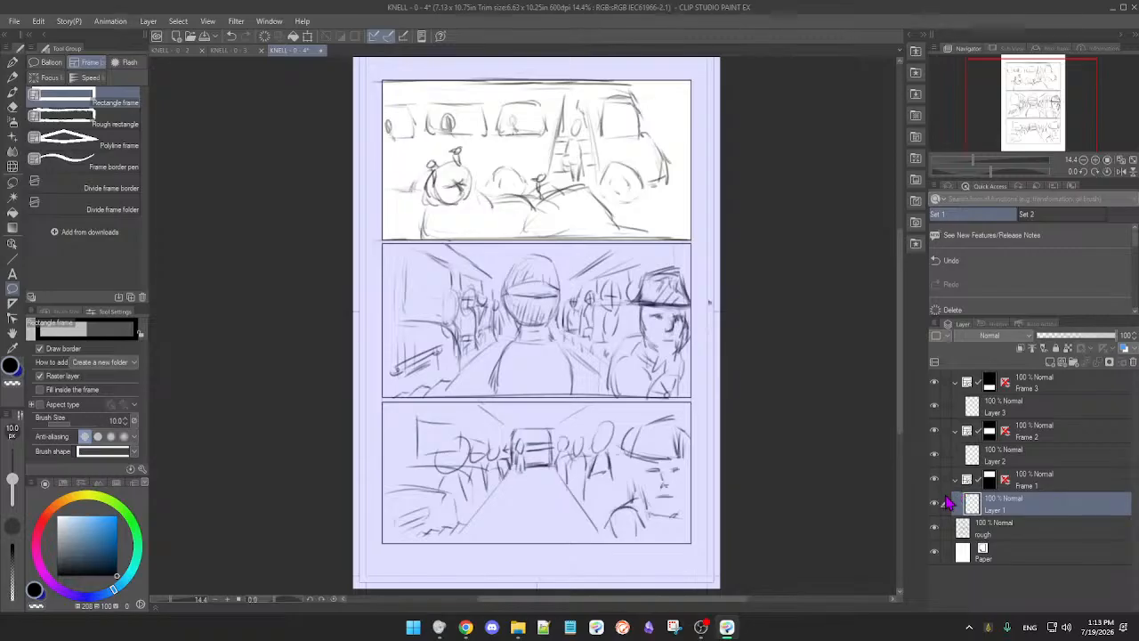
right_click(880, 486)
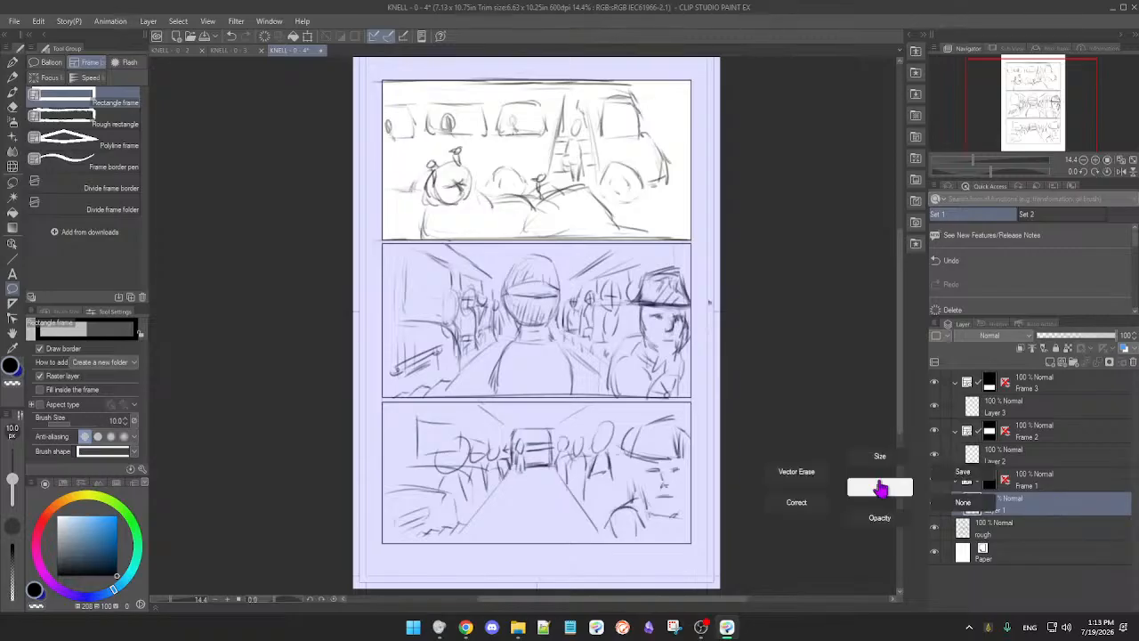
left_click(972, 474)
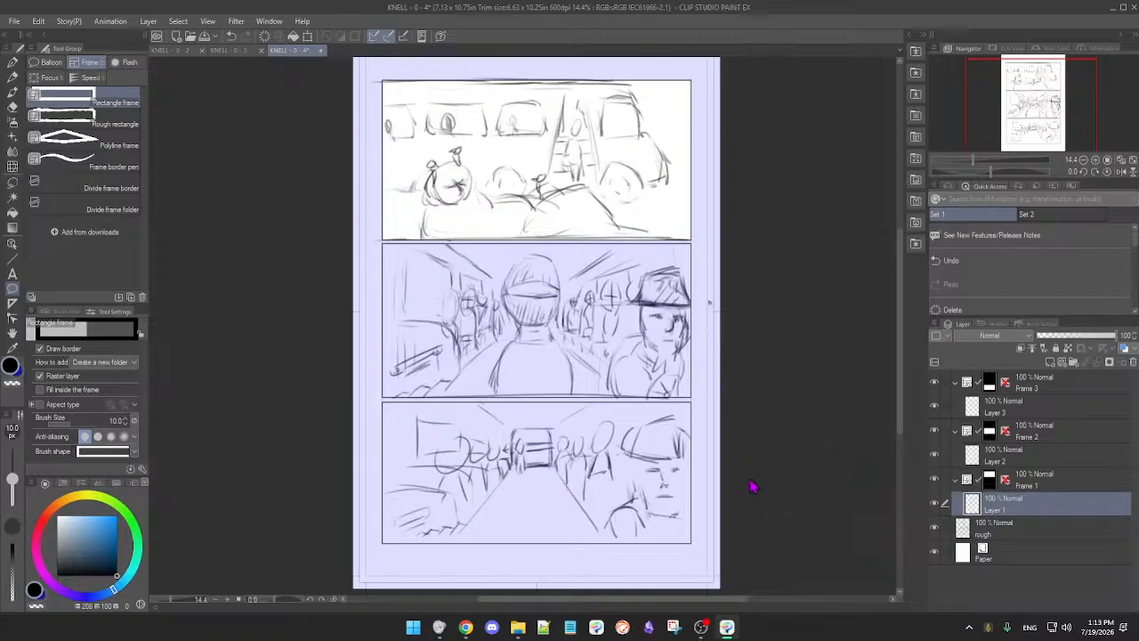
- Go through page 3 to page 2 and draw a rectangular frame border around the top-left panel's sketch
left_click(228, 51)
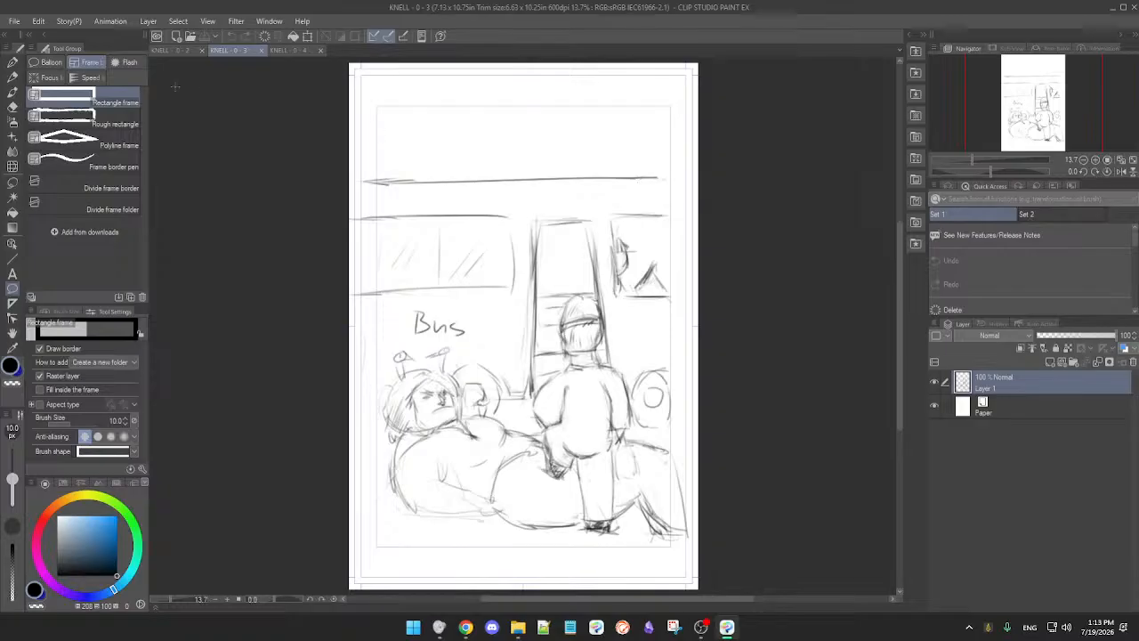
left_click(178, 51)
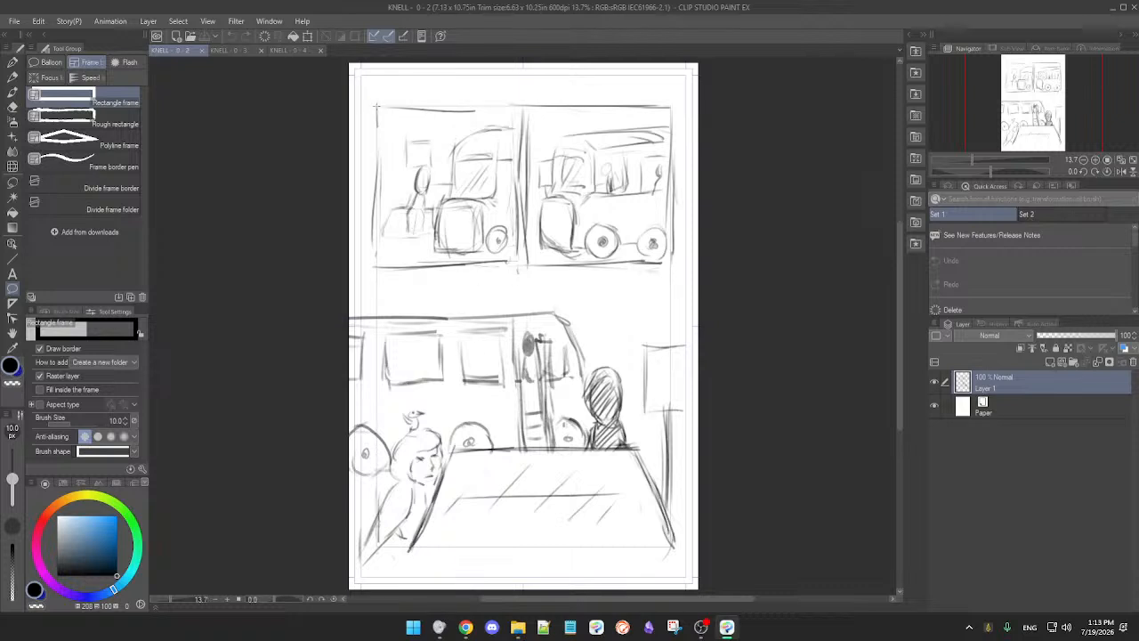
left_click_drag(377, 107, 516, 266)
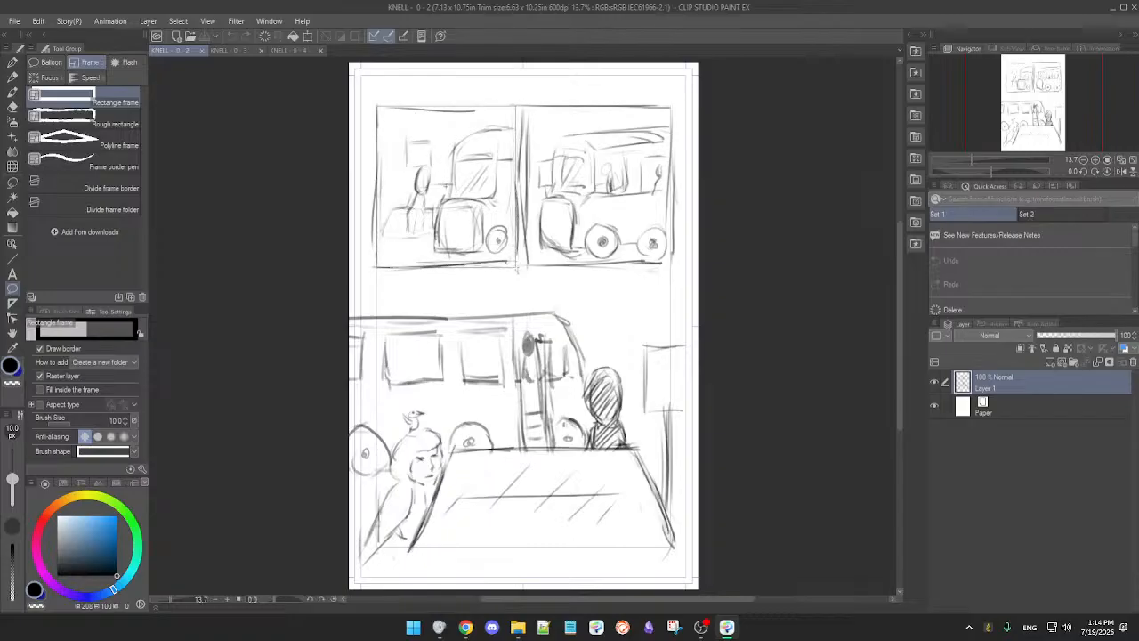
left_click_drag(516, 265, 518, 267)
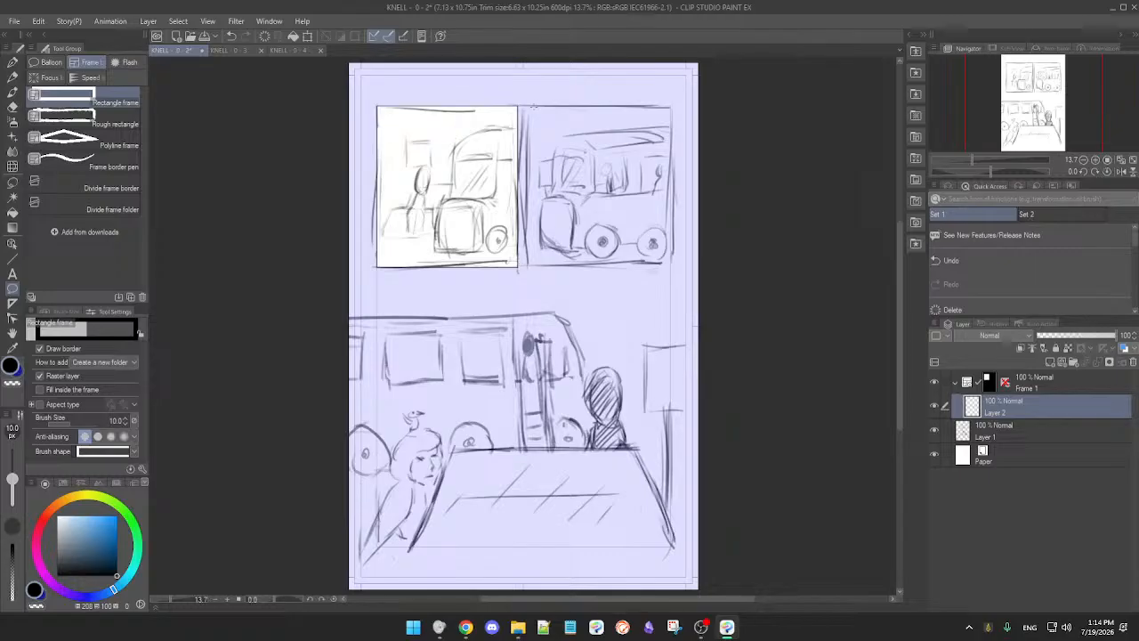
- Try a rectangular frame border around the top-right panel's sketch, checking it with the sketch layer hidden and shown
left_click_drag(531, 107, 665, 265)
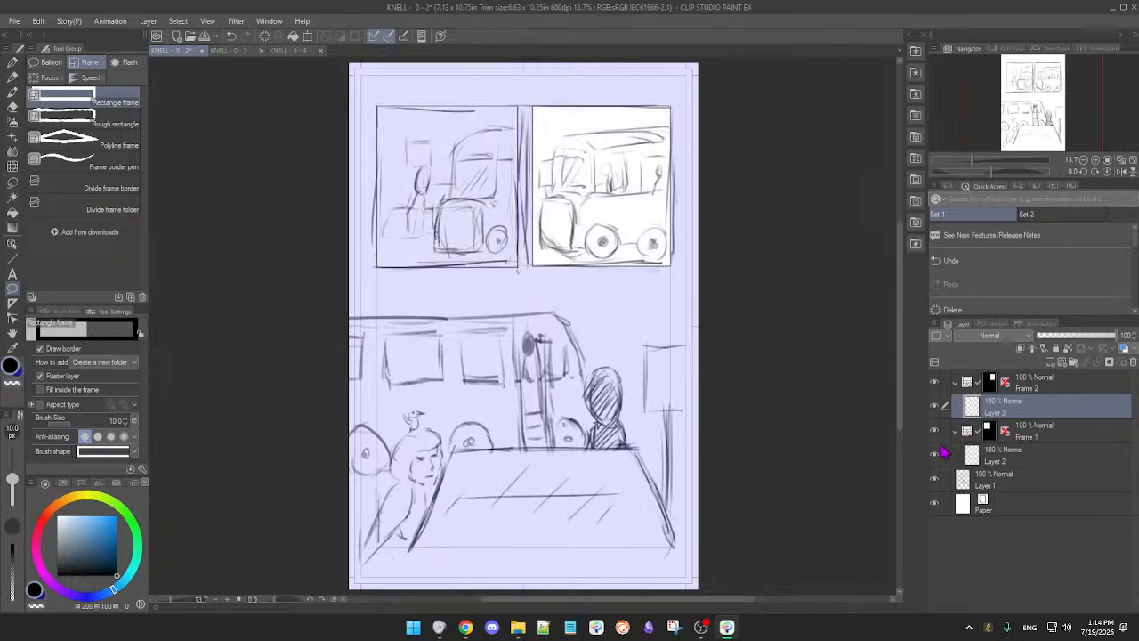
left_click(935, 481)
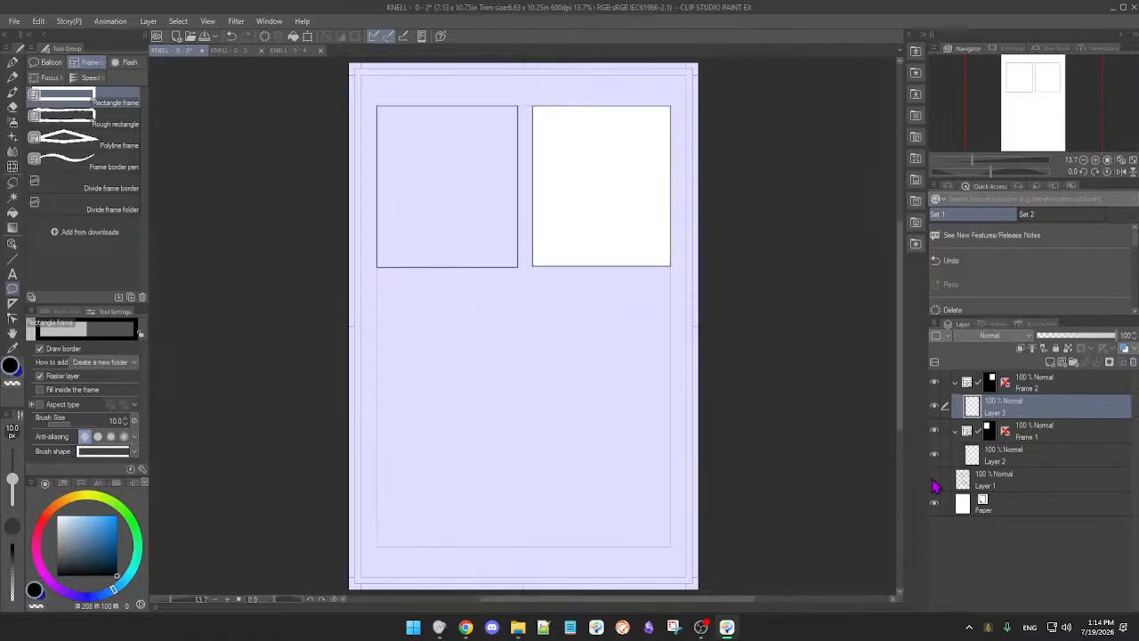
left_click(934, 481)
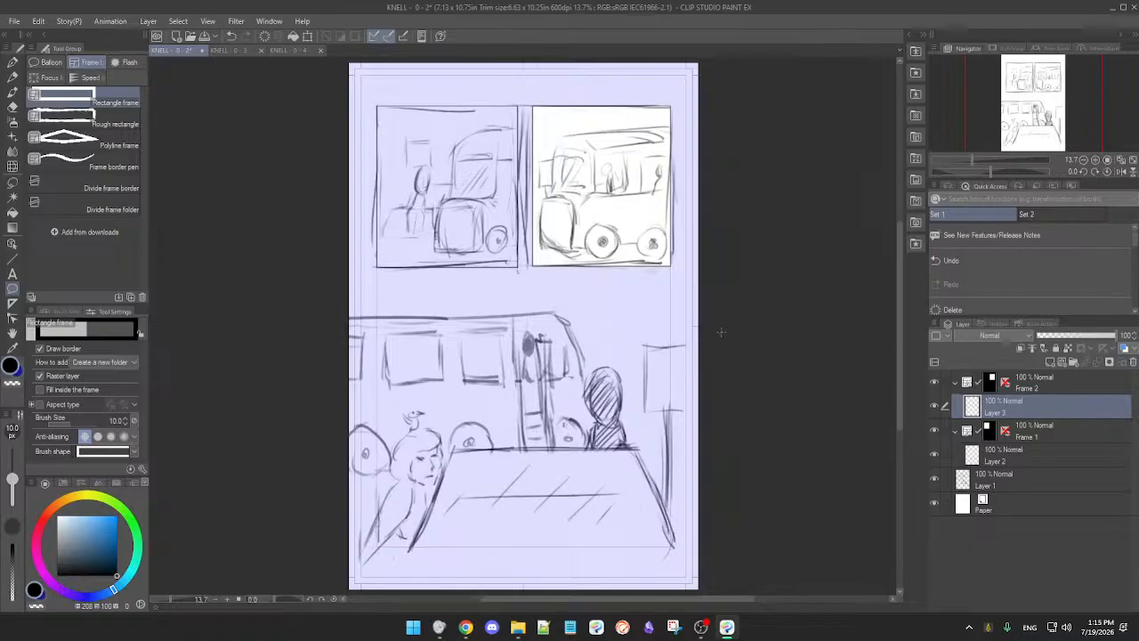
left_click_drag(730, 346, 739, 351)
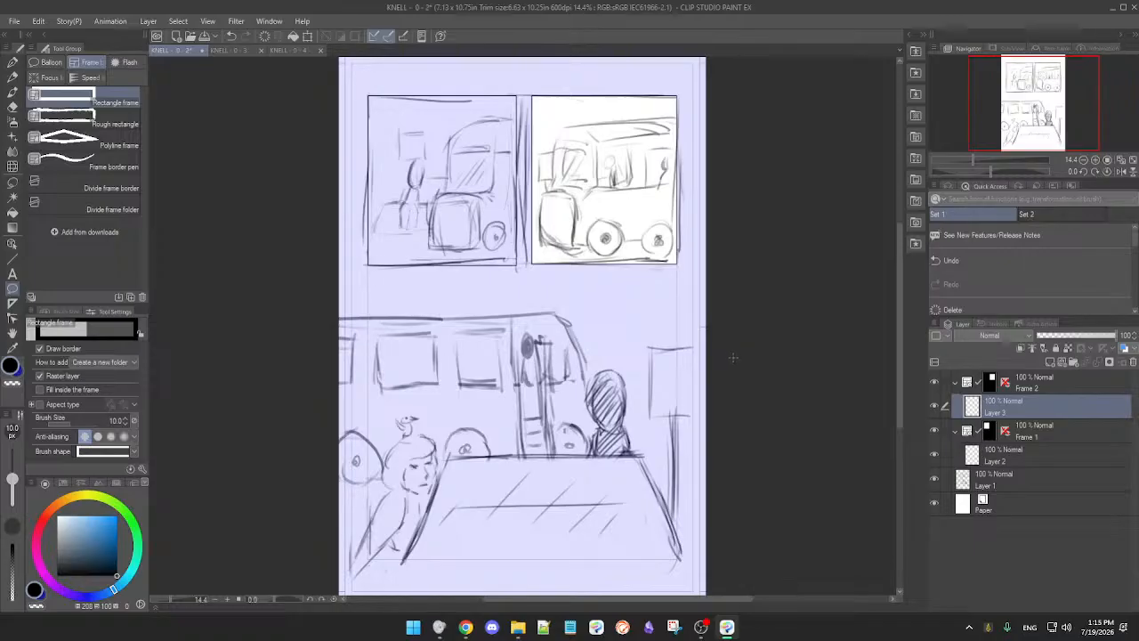
left_click_drag(733, 346, 740, 365)
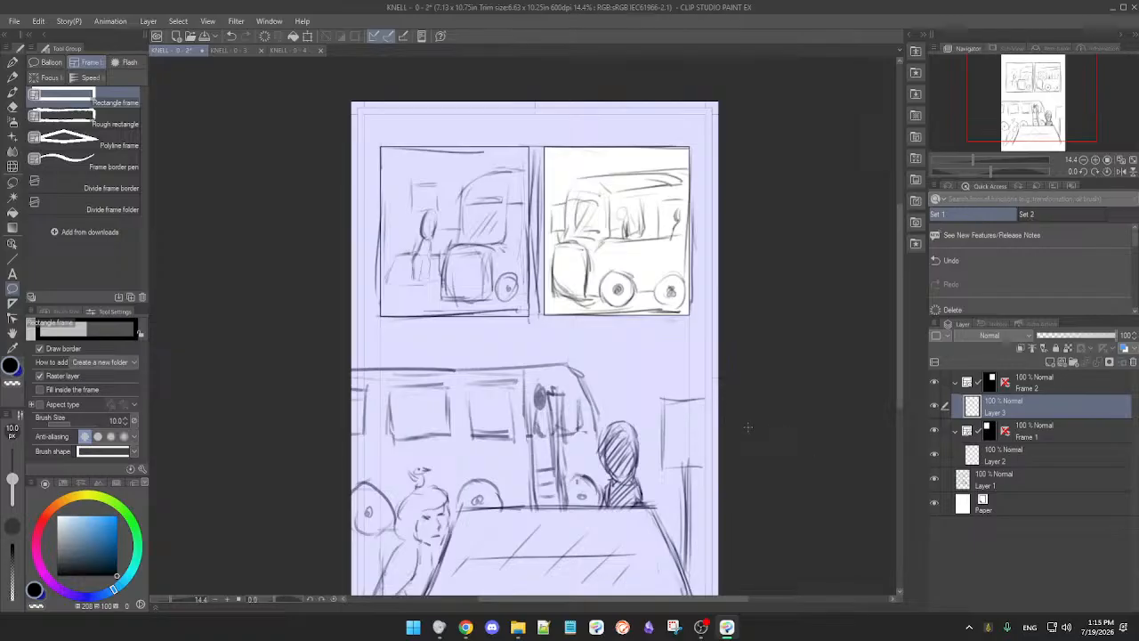
- Hide the rough sketch on Layer 1 and examine the two top frames and the gutter between them
left_click(934, 480)
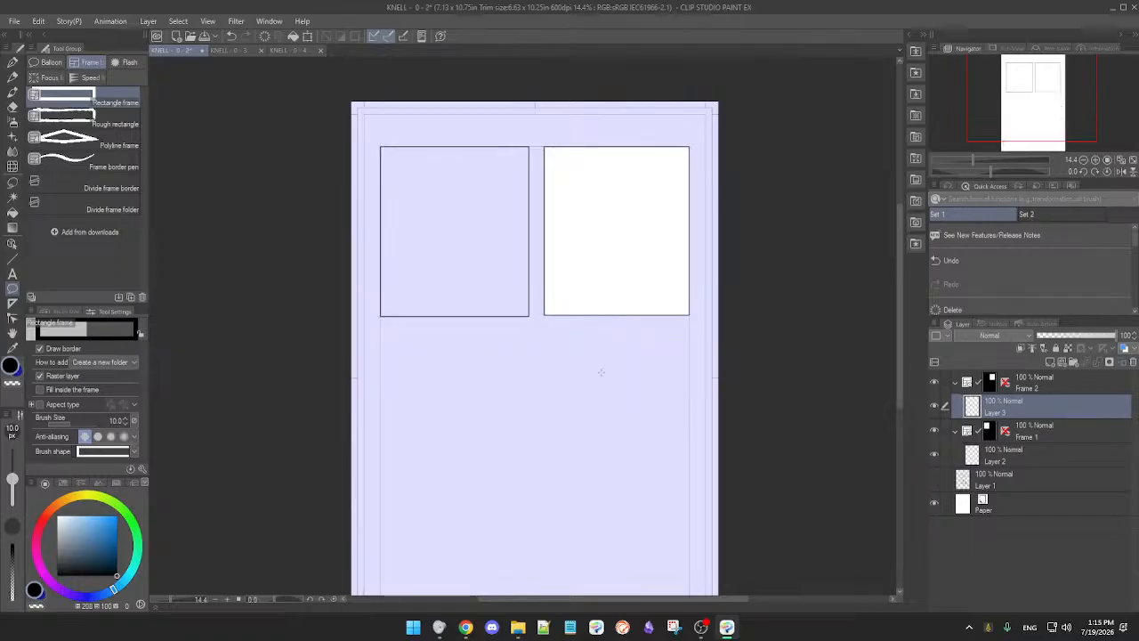
scroll(623, 375, "up", 3)
left_click_drag(597, 382, 645, 451)
scroll(662, 450, "down", 2)
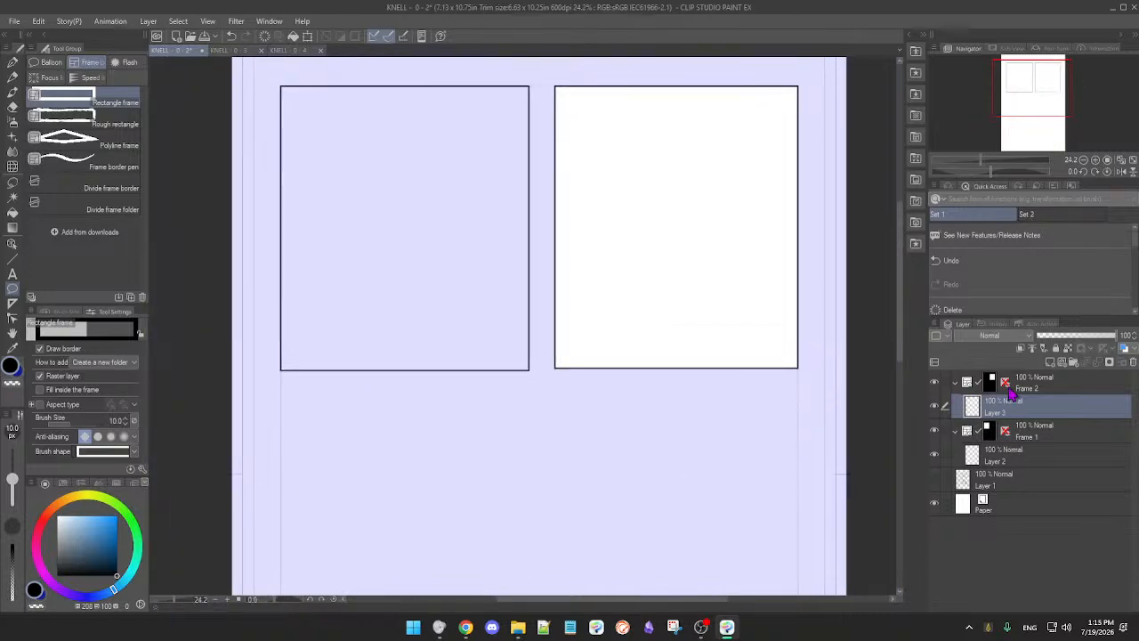
- Compare the Frame 1 and Frame 2 folders, and undo the top-right panel's frame border
left_click(1048, 436)
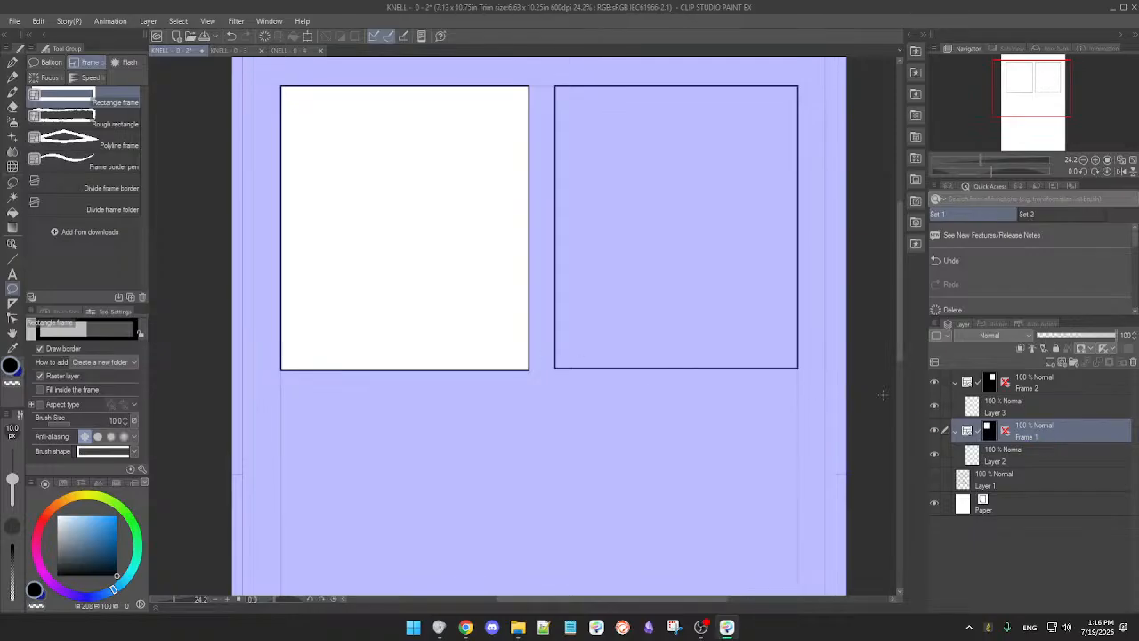
left_click(1039, 391)
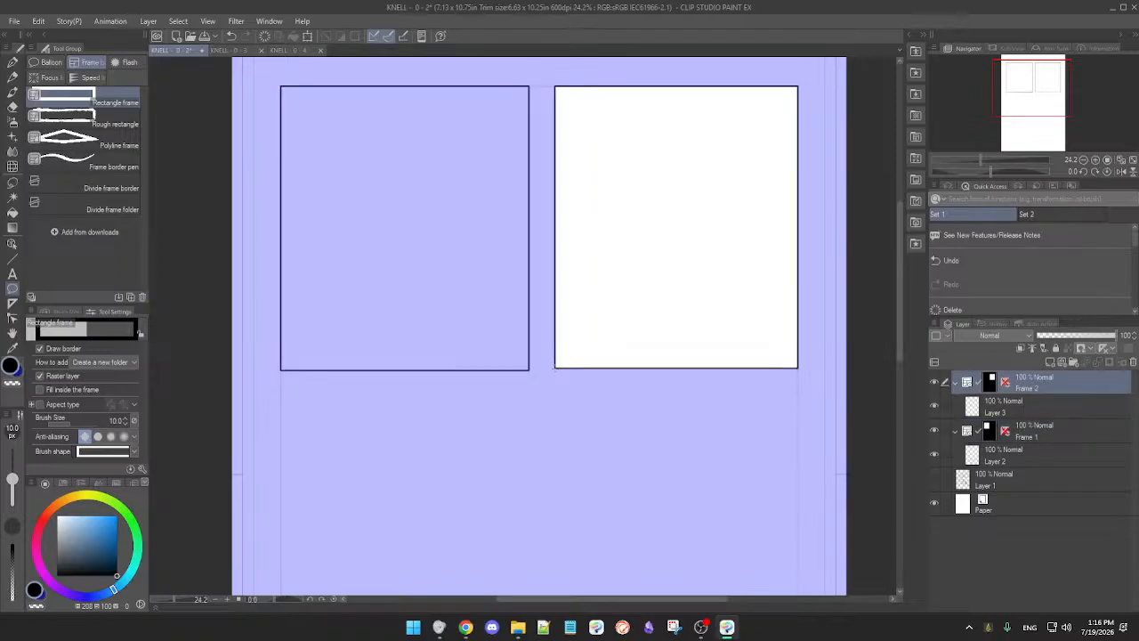
key("ctrl+z")
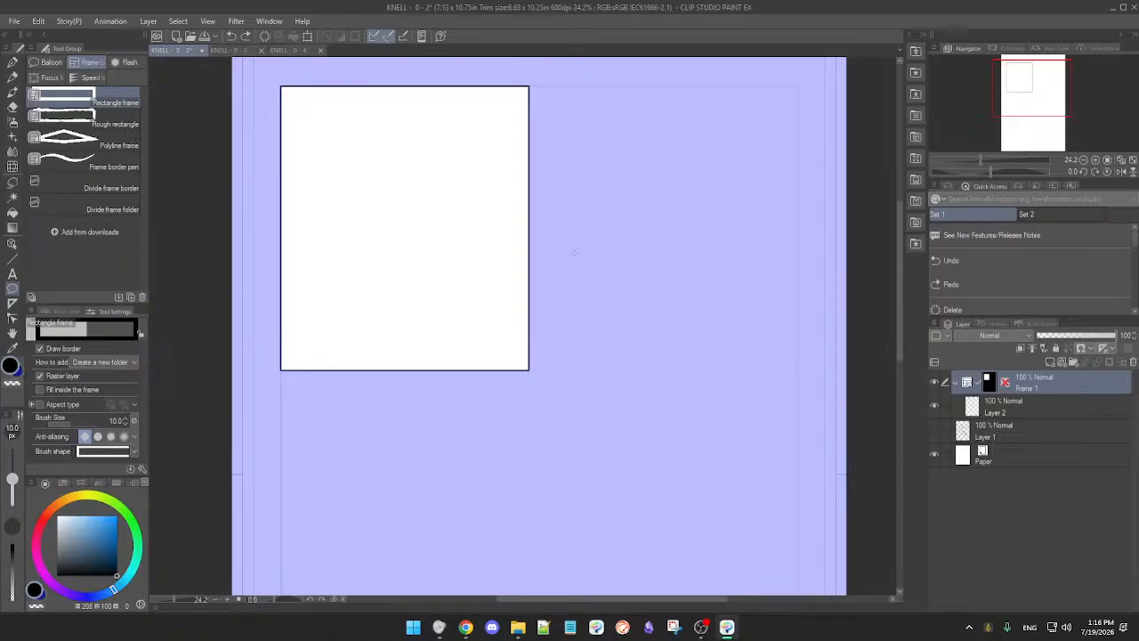
- Try the top-right frame border again with a narrower gutter beside the top-left frame, and undo it
scroll(569, 247, "down", 3)
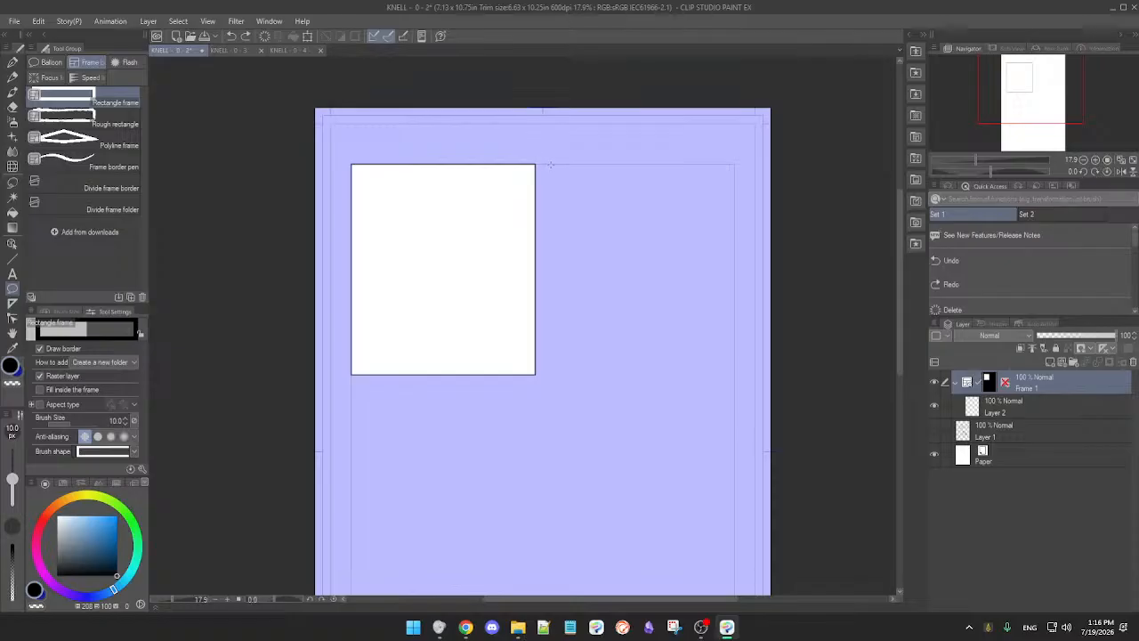
left_click_drag(551, 164, 728, 372)
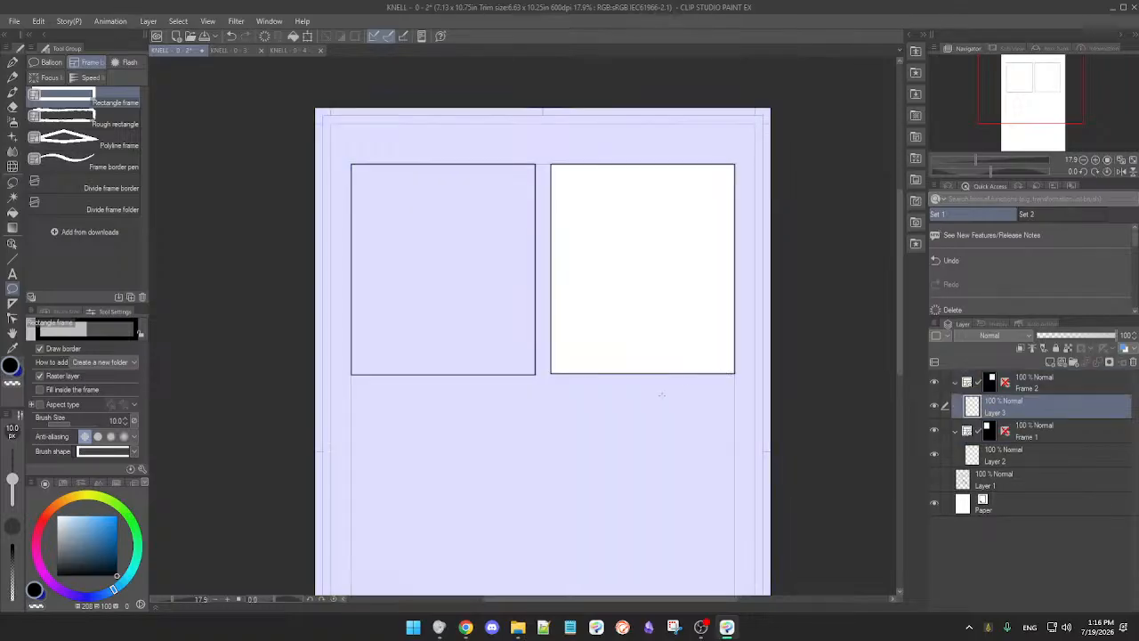
scroll(648, 411, "down", 2)
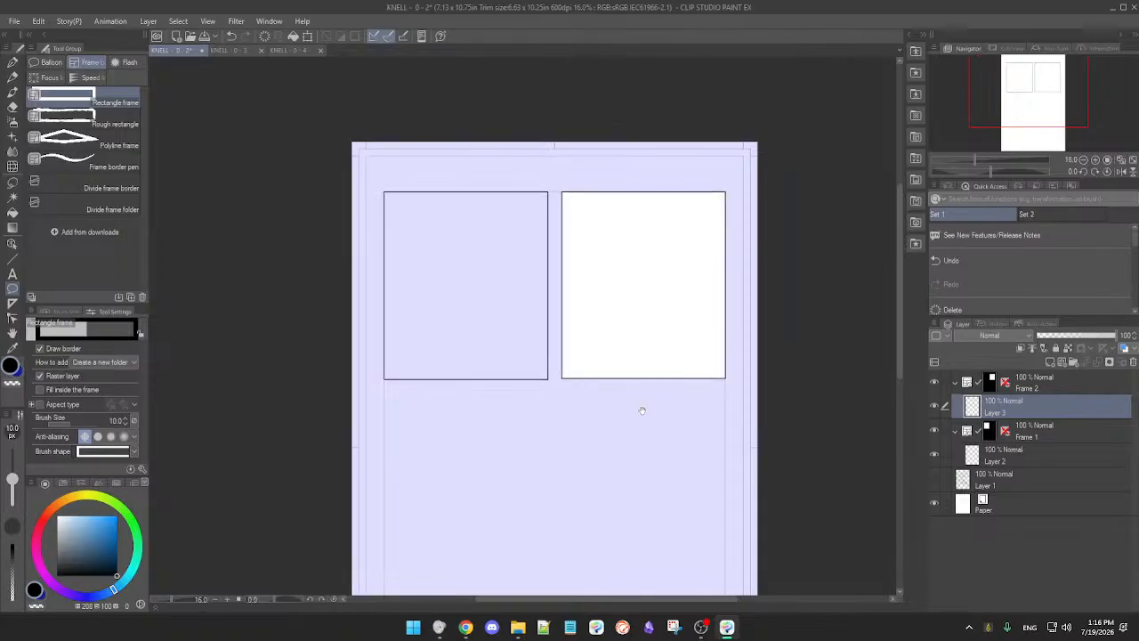
left_click_drag(633, 419, 643, 414)
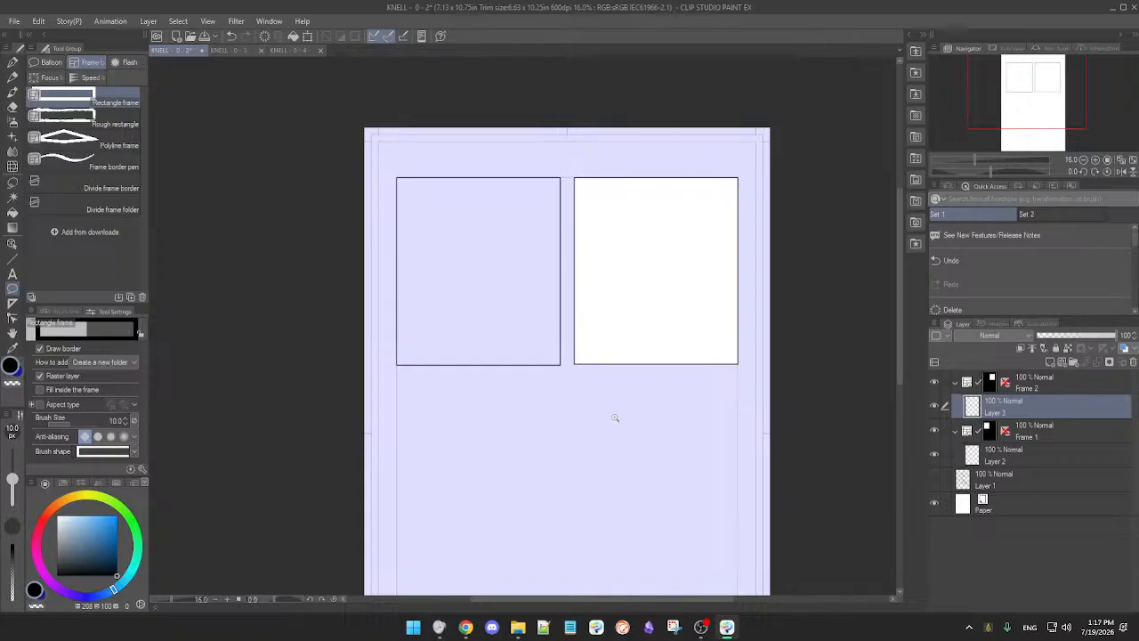
scroll(605, 409, "down", 2)
scroll(605, 414, "up", 1)
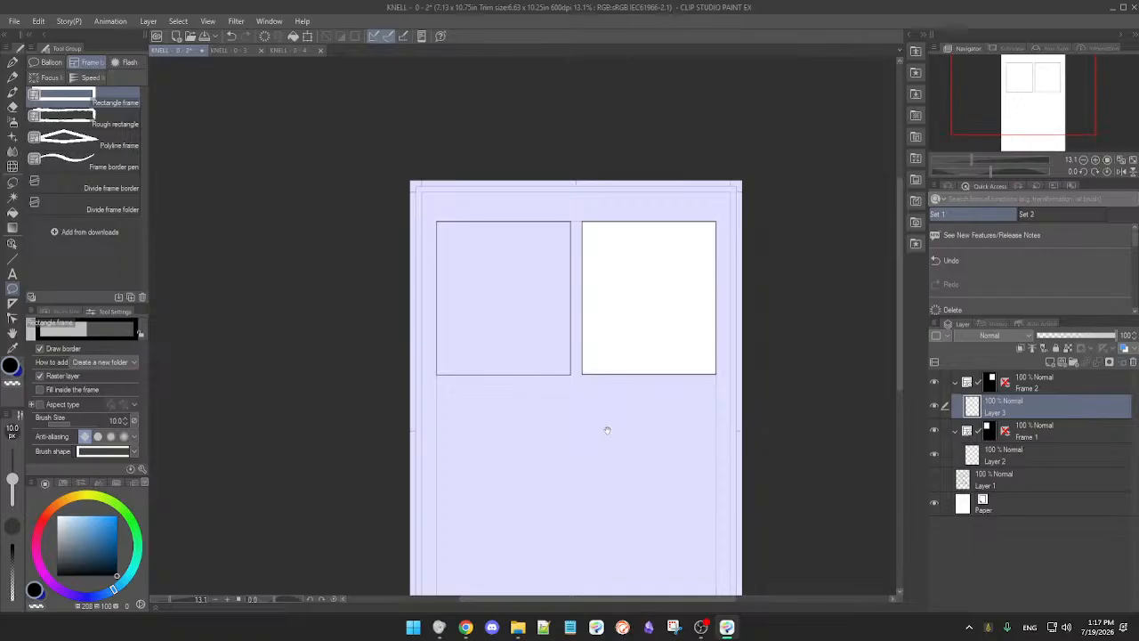
key("ctrl+z")
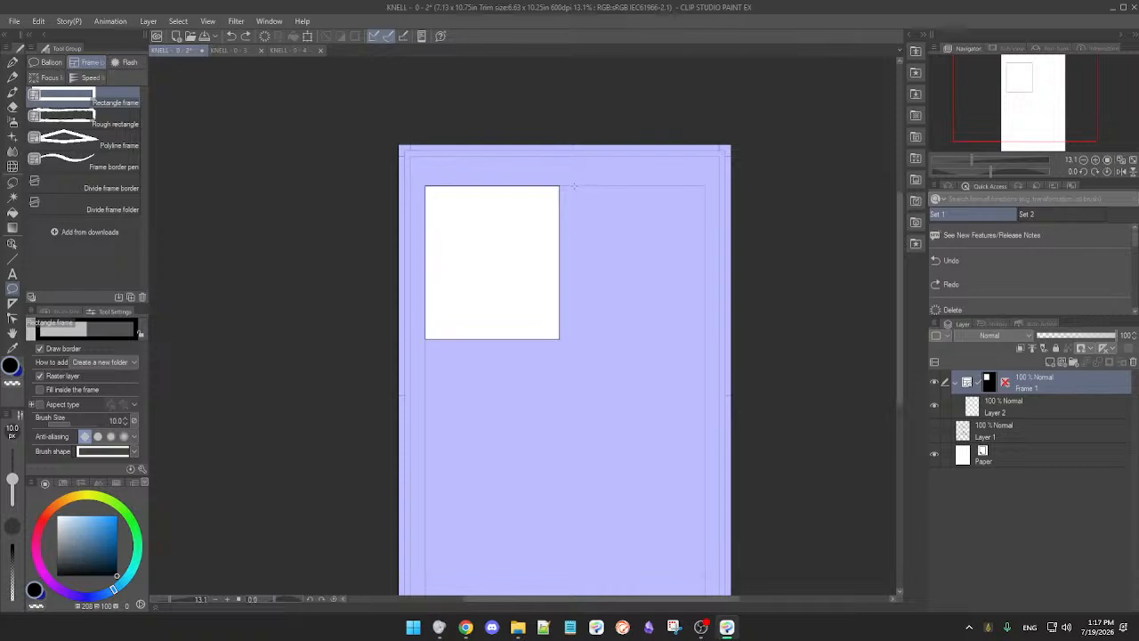
- Try a taller top-right frame border extending below the top-left frame, and undo it
left_click_drag(571, 186, 703, 389)
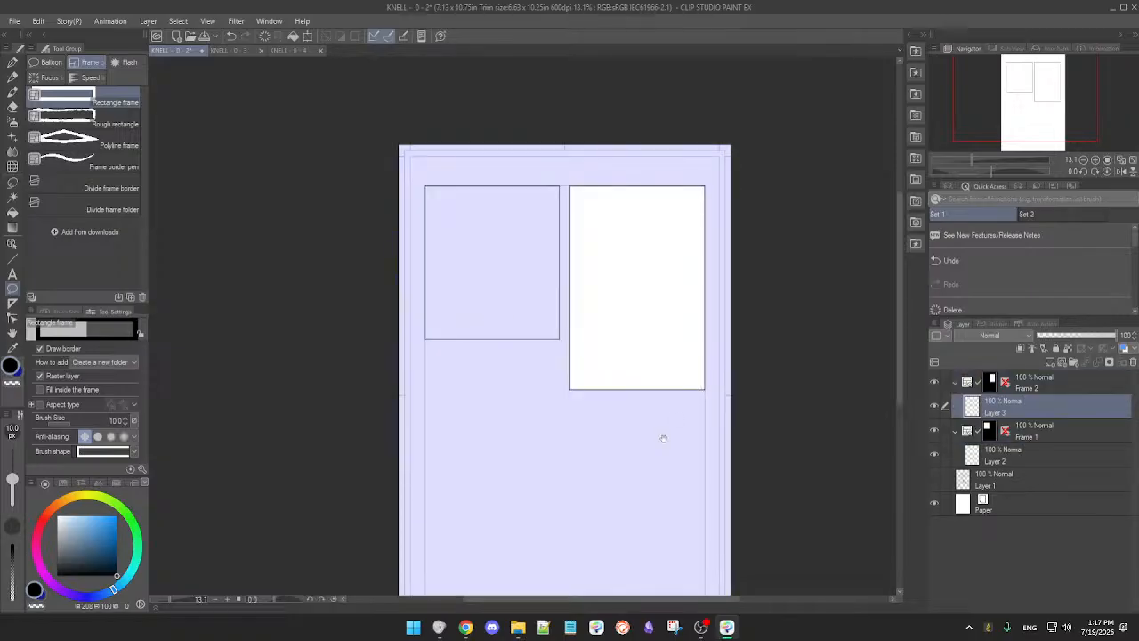
left_click_drag(664, 439, 671, 406)
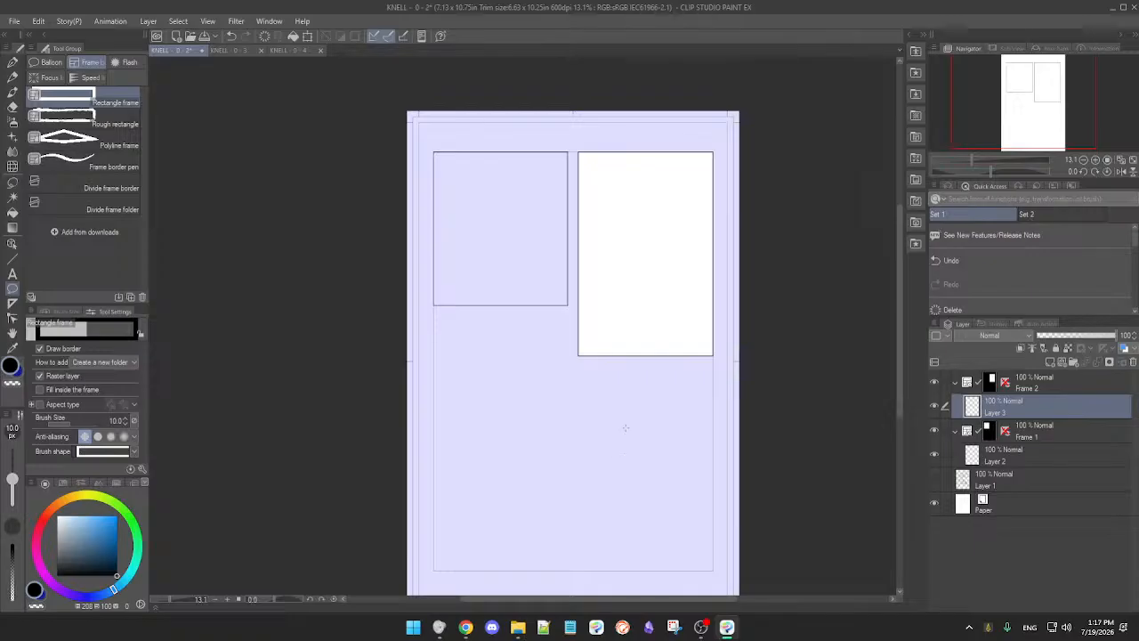
key("ctrl+z")
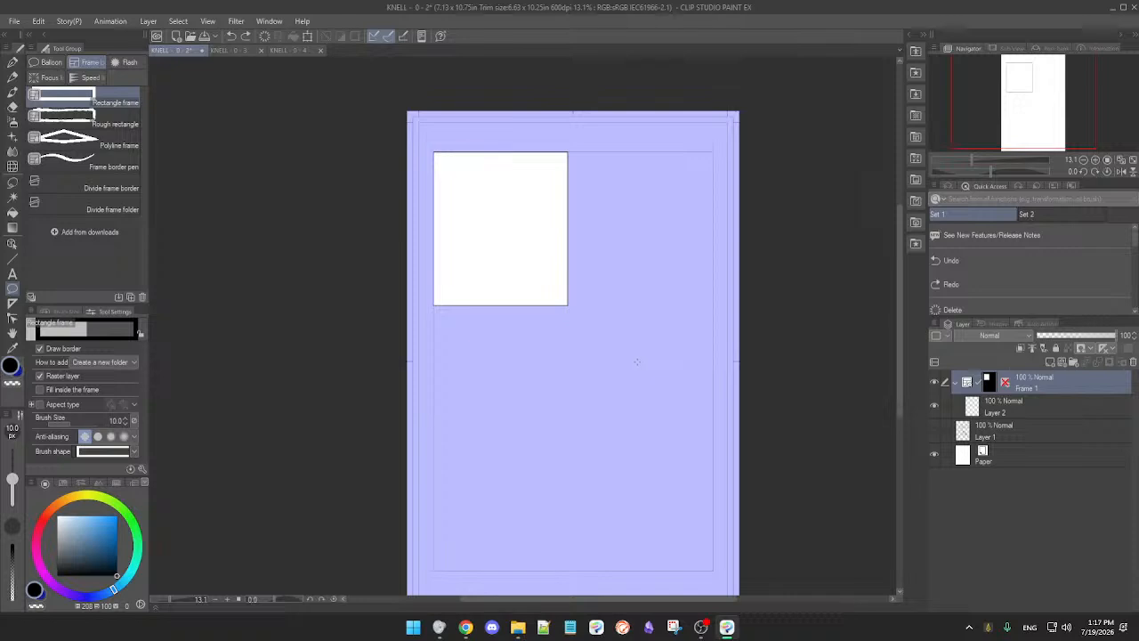
- Draw the top-right panel's rectangular frame border level with the top-left frame, and check it by toggling the Frame 2 folder's visibility
left_click_drag(633, 356, 635, 376)
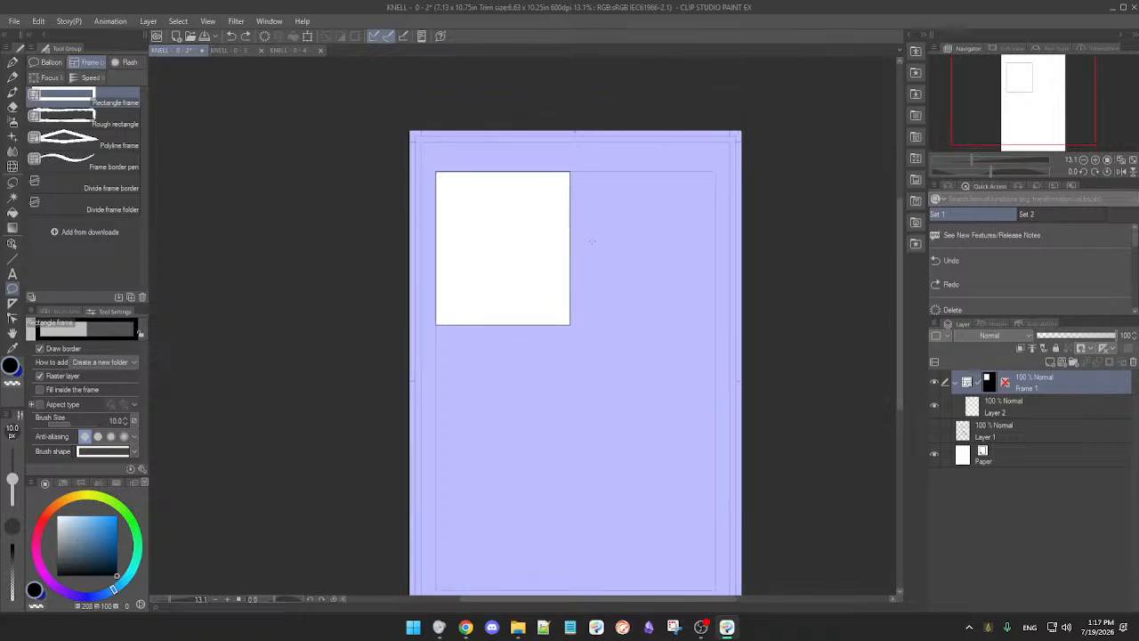
left_click(593, 202)
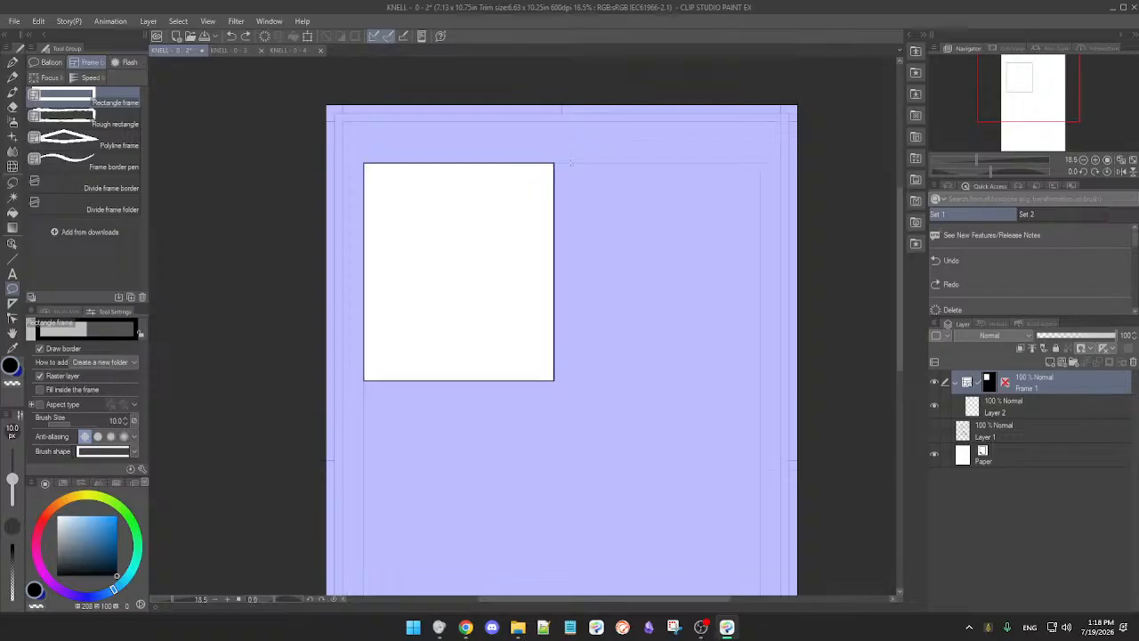
left_click_drag(571, 163, 761, 379)
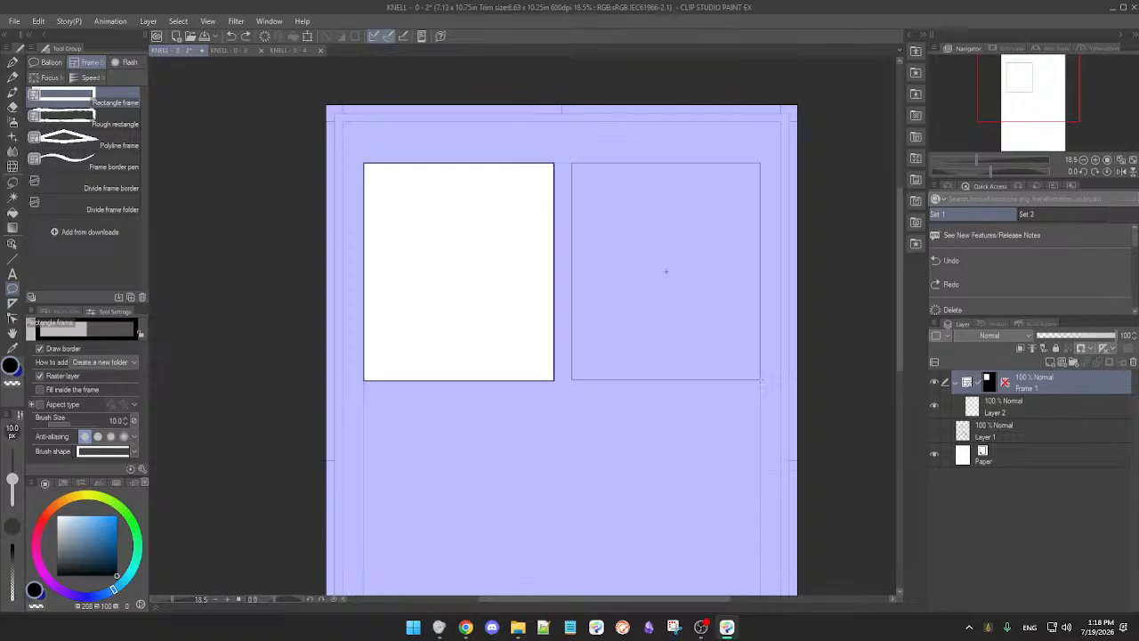
left_click_drag(761, 378, 761, 380)
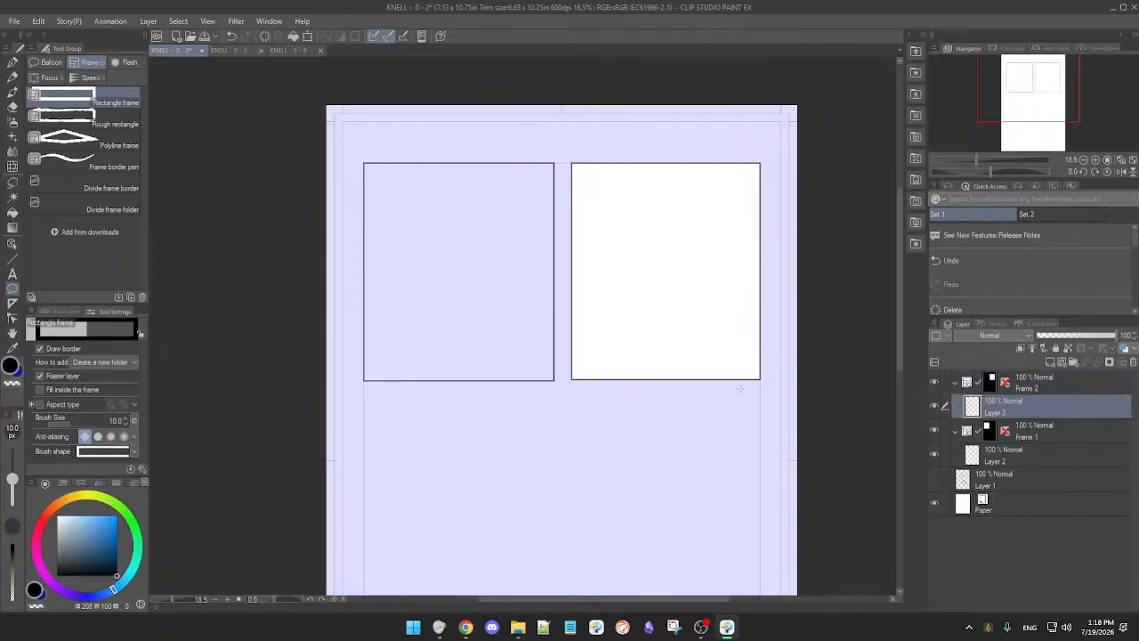
scroll(673, 398, "down", 3)
left_click_drag(664, 399, 603, 378)
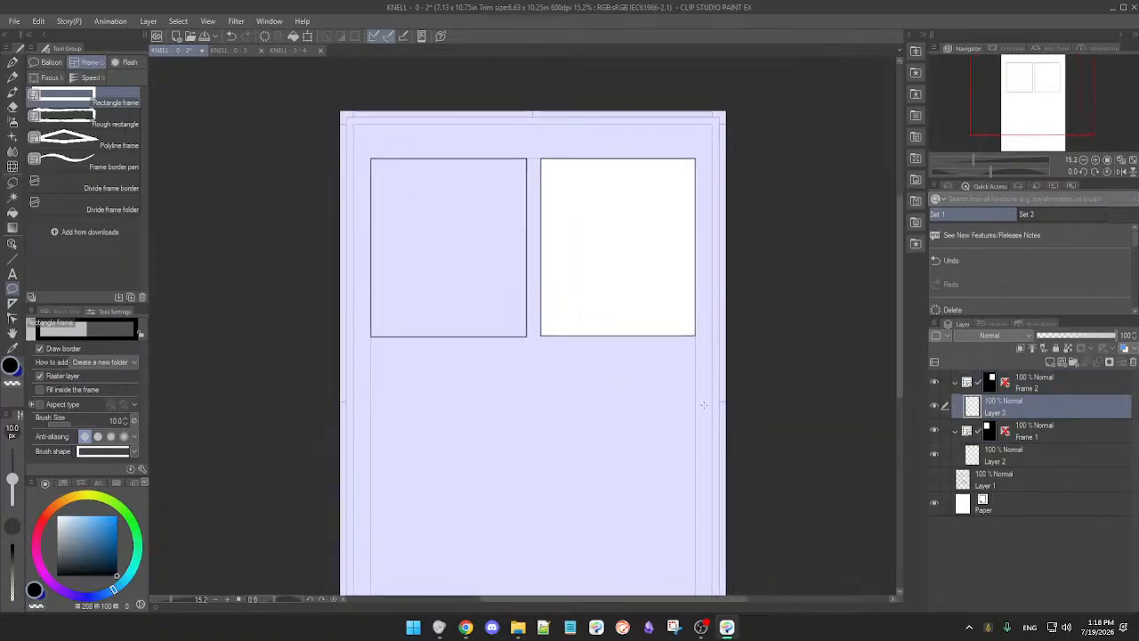
left_click(935, 383)
left_click(934, 383)
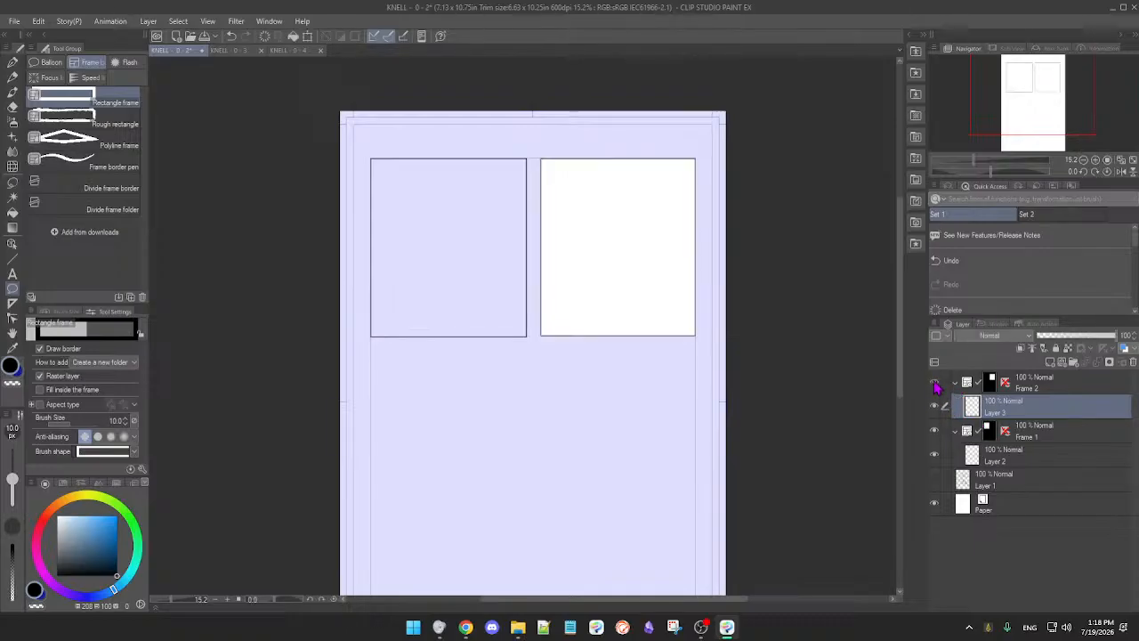
- Toggle the visibility of Frame 1 and the rough sketch layer to compare the borders with the roughs, leaving both shown
left_click(935, 431)
left_click(935, 431)
left_click(933, 431)
left_click(933, 431)
left_click(935, 483)
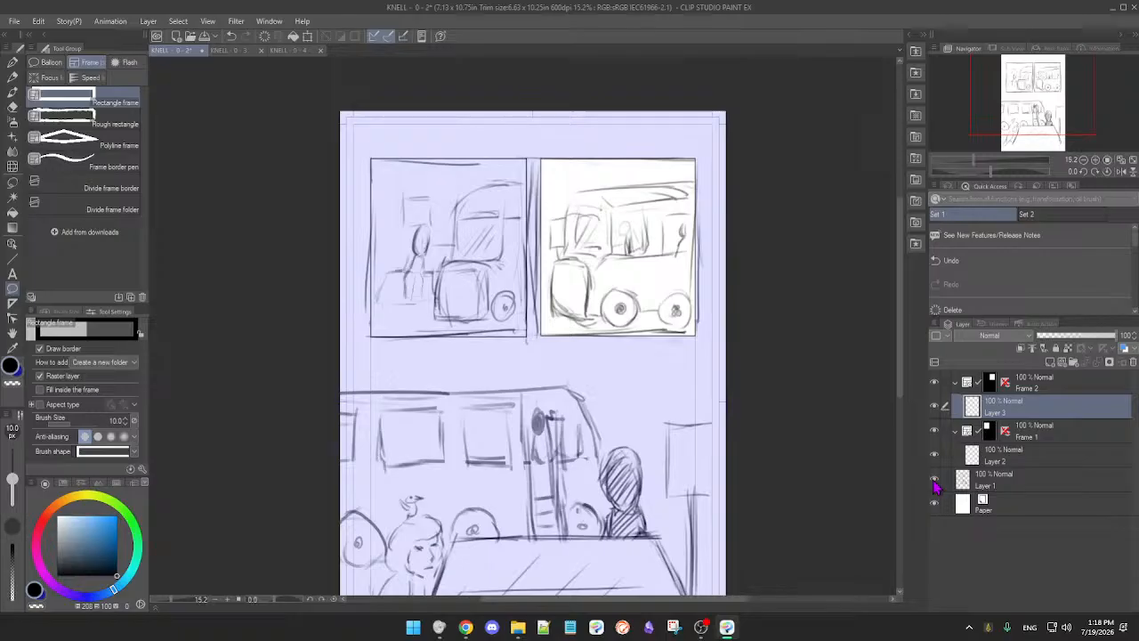
left_click(935, 483)
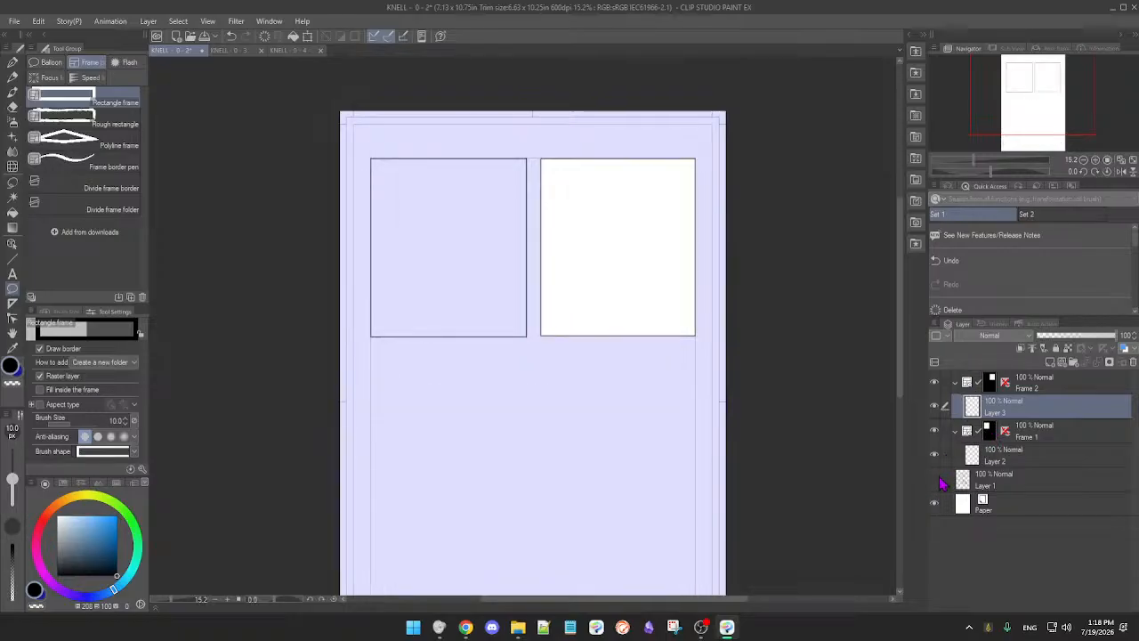
left_click(935, 483)
scroll(774, 432, "down", 1)
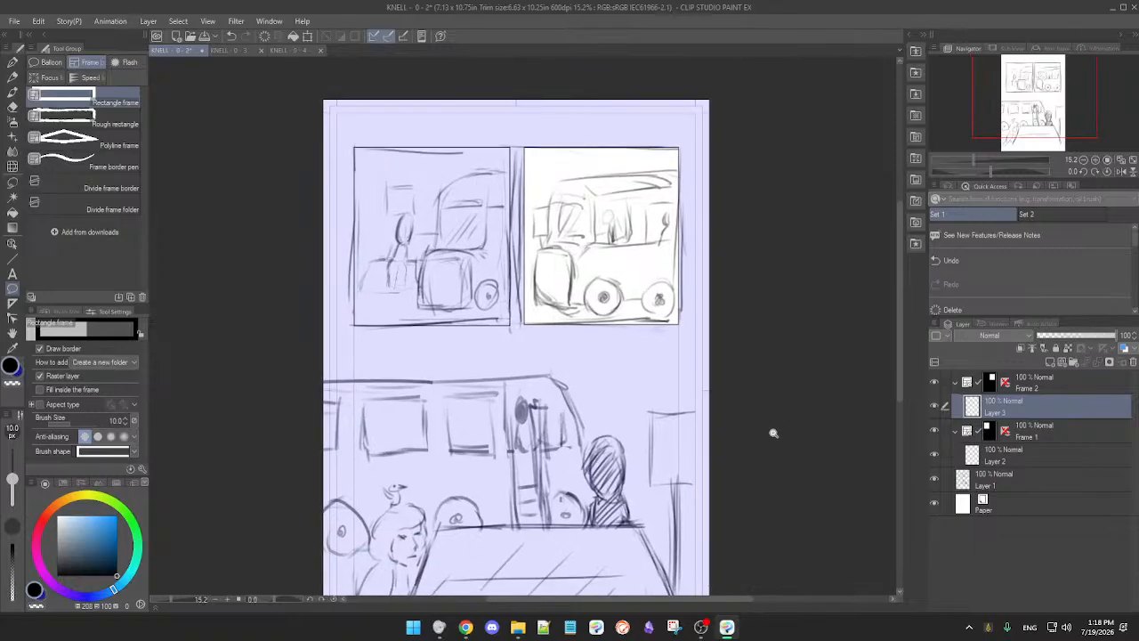
scroll(774, 433, "down", 1)
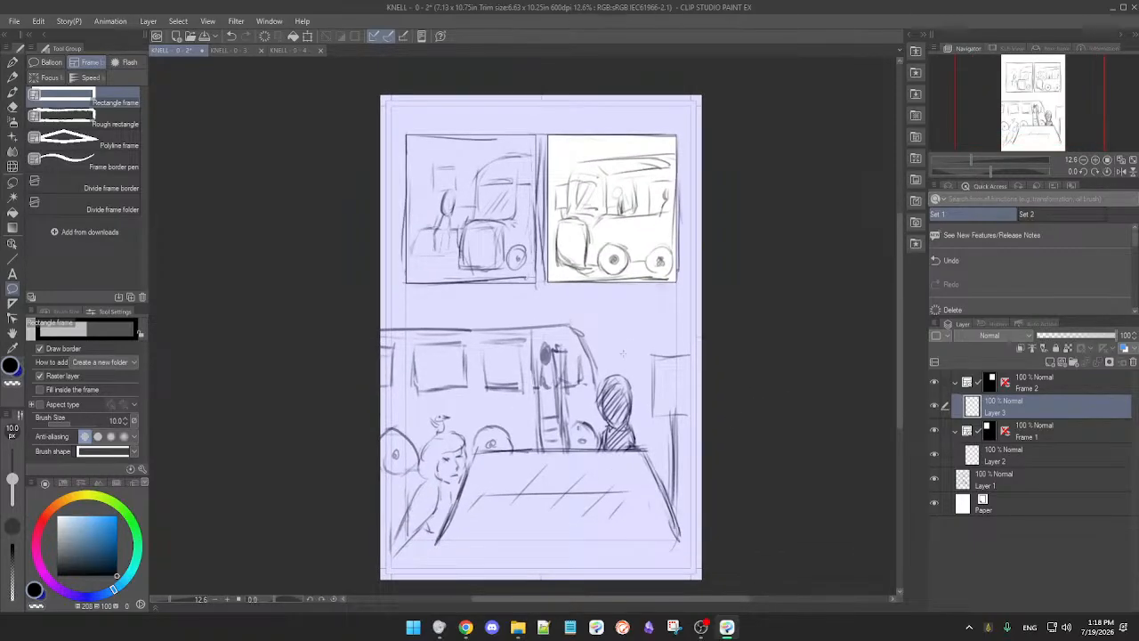
- Check page 3's rough sketch, and save page 2 with its frame borders
left_click(231, 51)
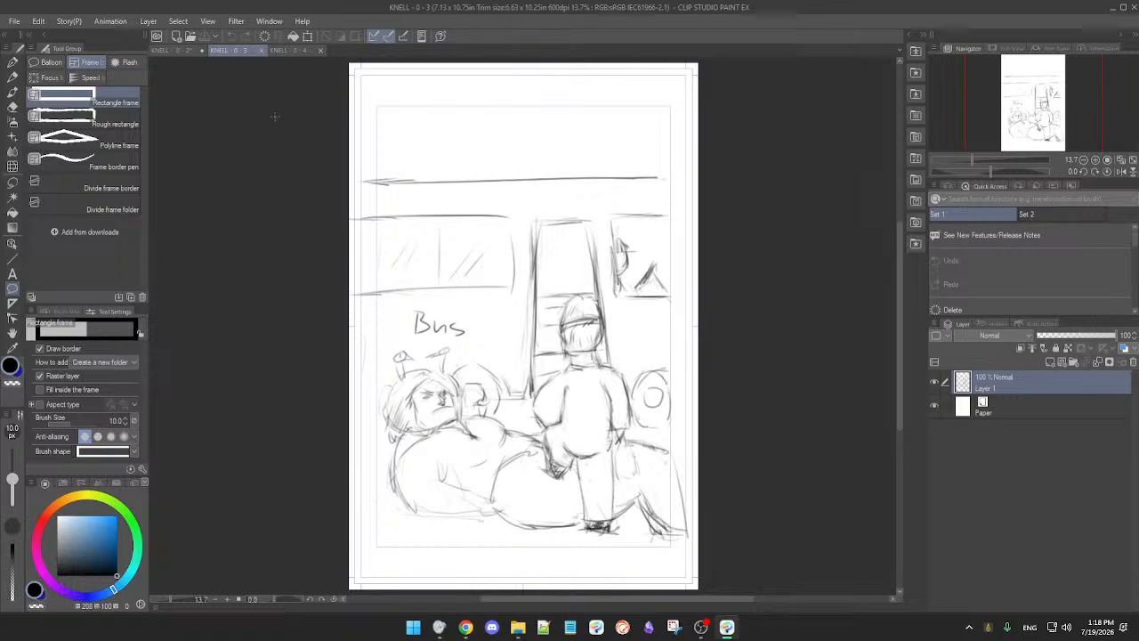
left_click(188, 51)
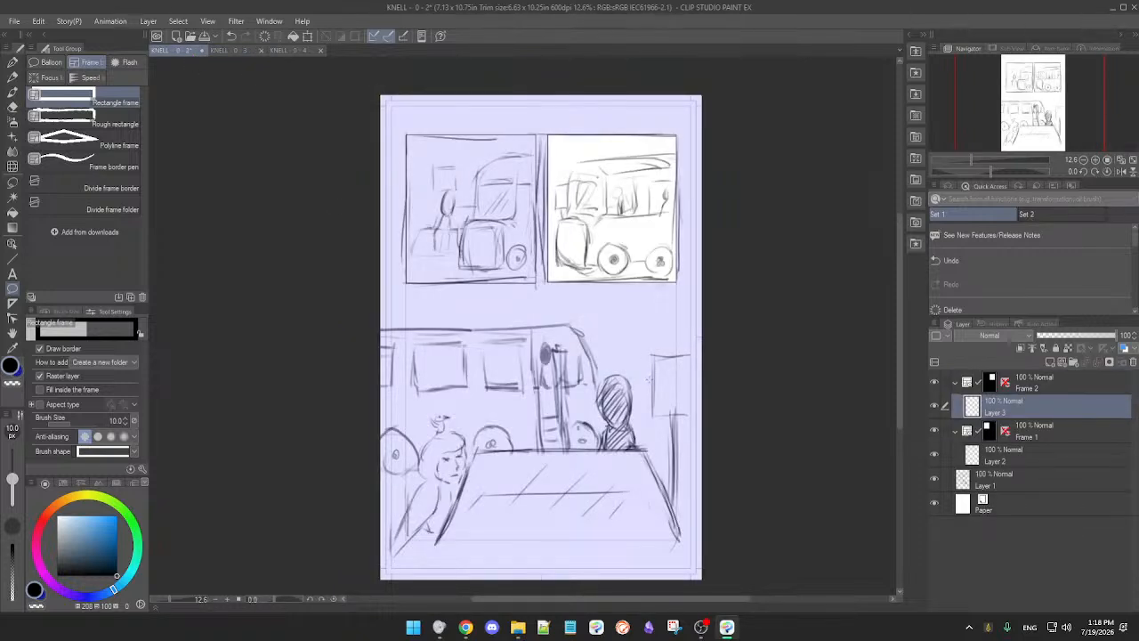
right_click(740, 379)
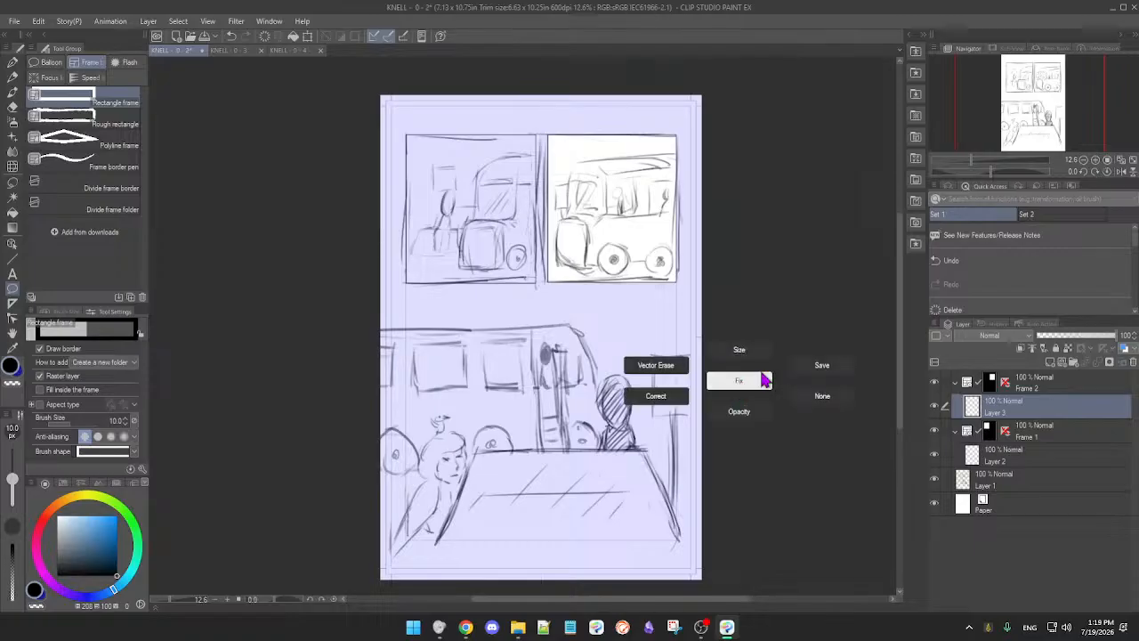
left_click(813, 375)
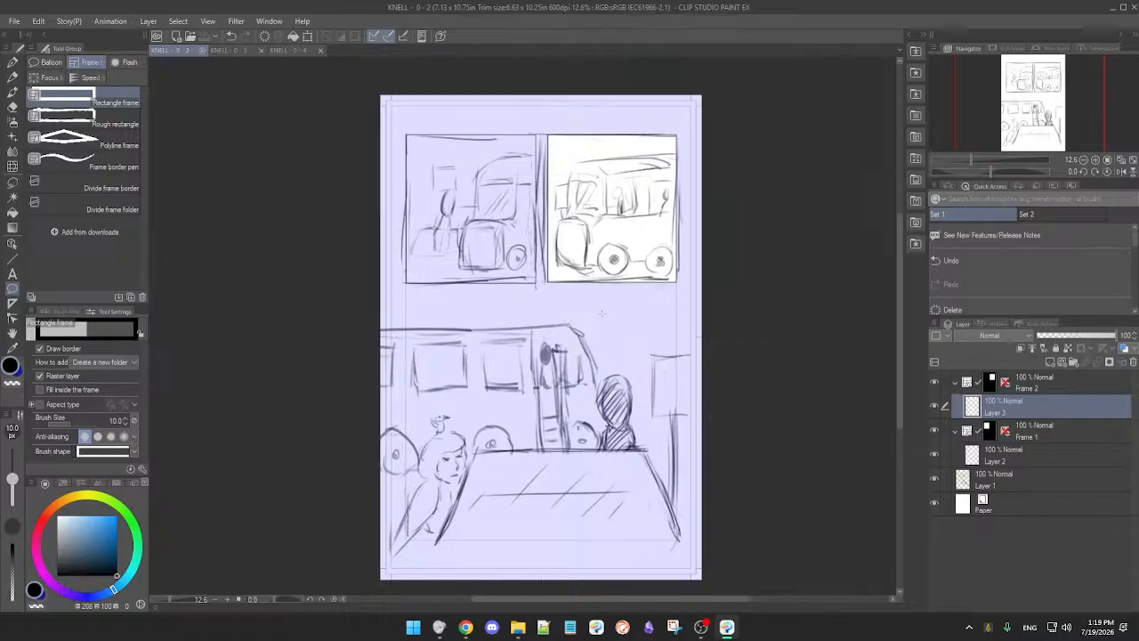
- Look over pages 3 and 4, and create a new canvas named KNELL 0 - 5 from the Western Standard Comic preset
left_click(237, 51)
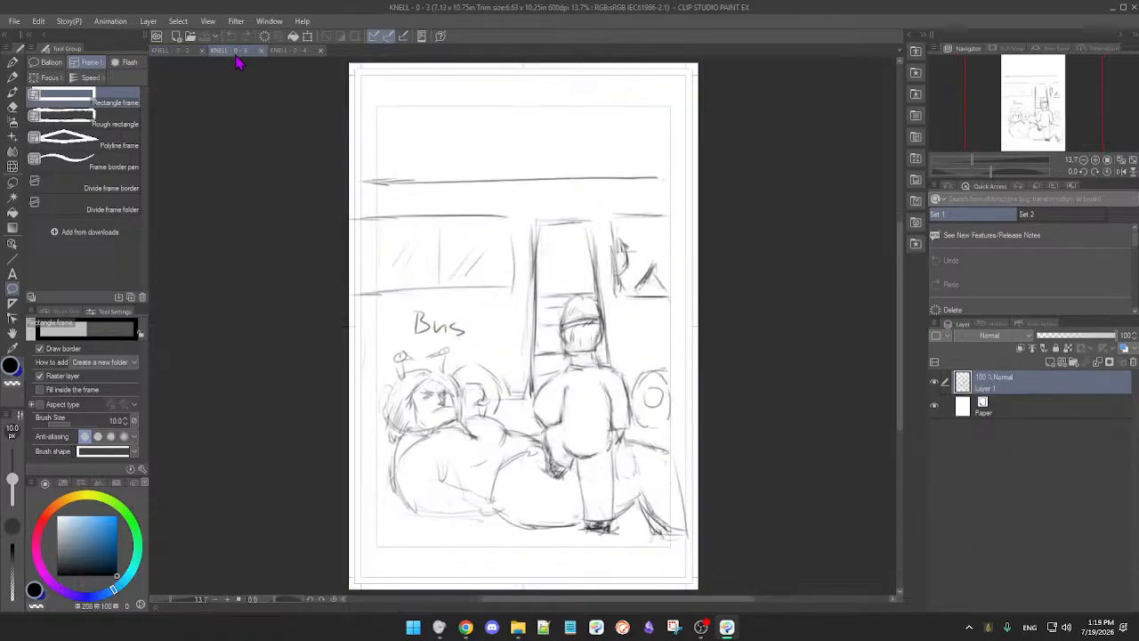
left_click(292, 52)
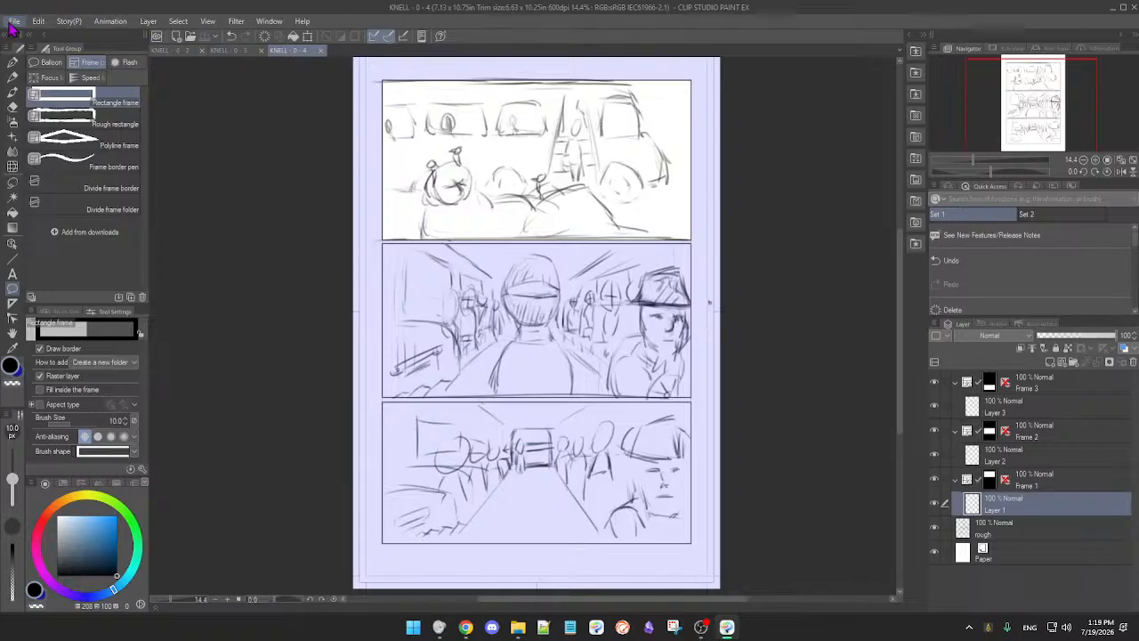
left_click(13, 23)
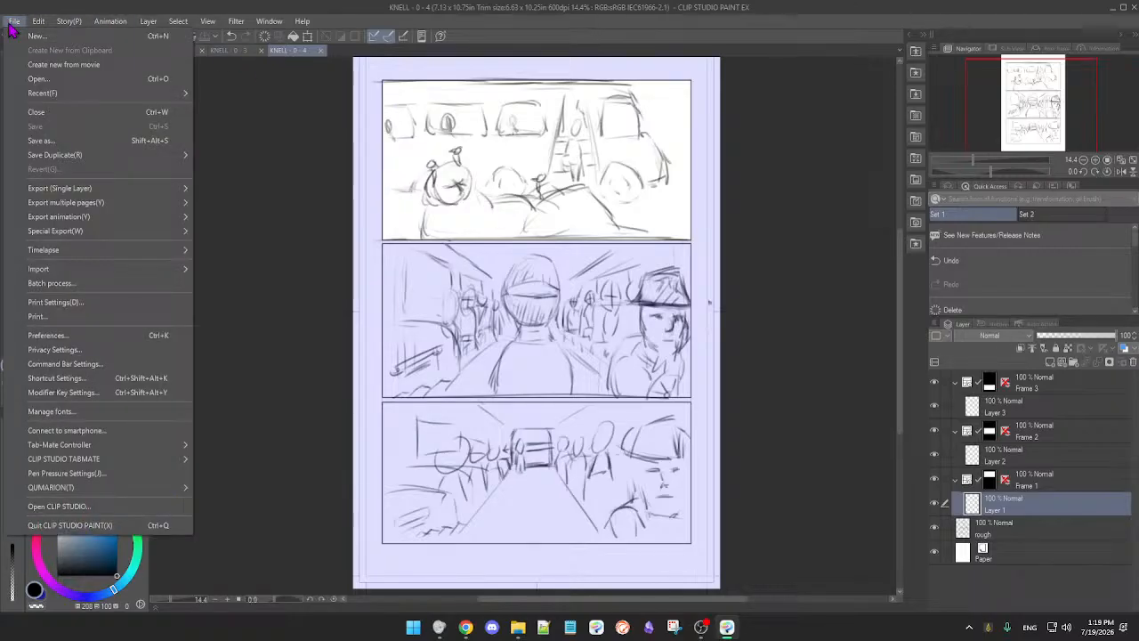
left_click(26, 37)
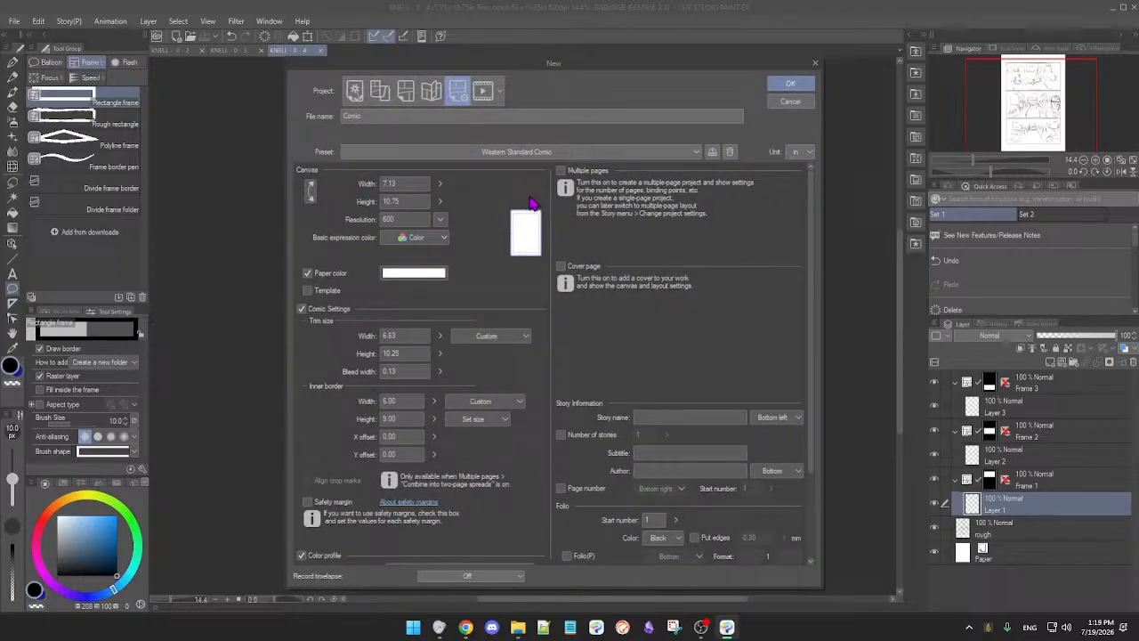
left_click(458, 116)
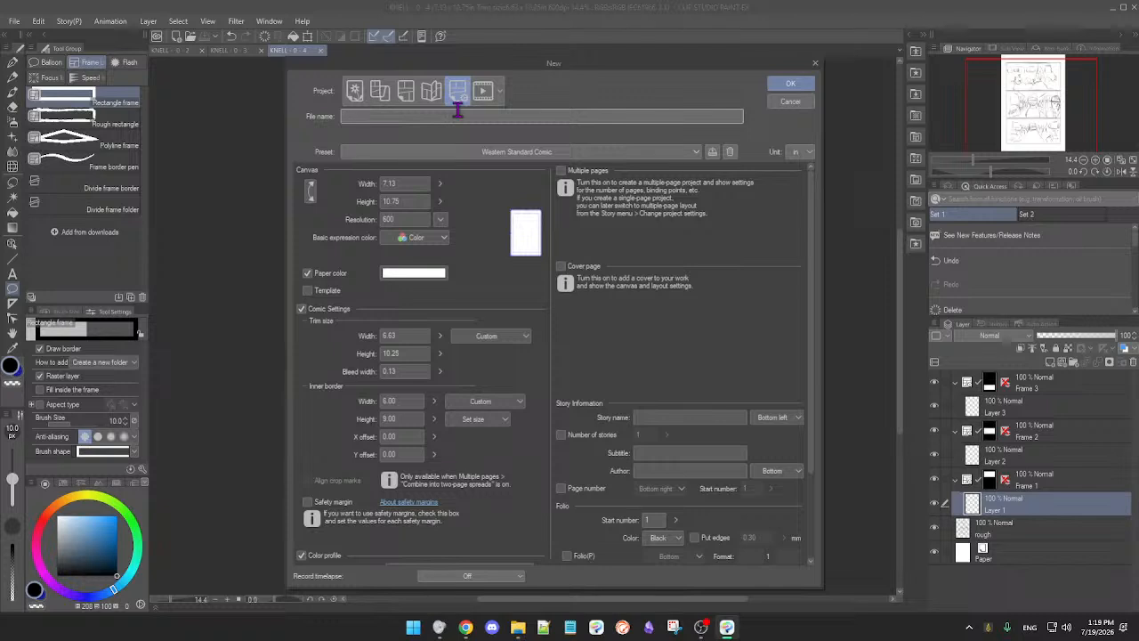
type("KNELL 0 -")
key("Return")
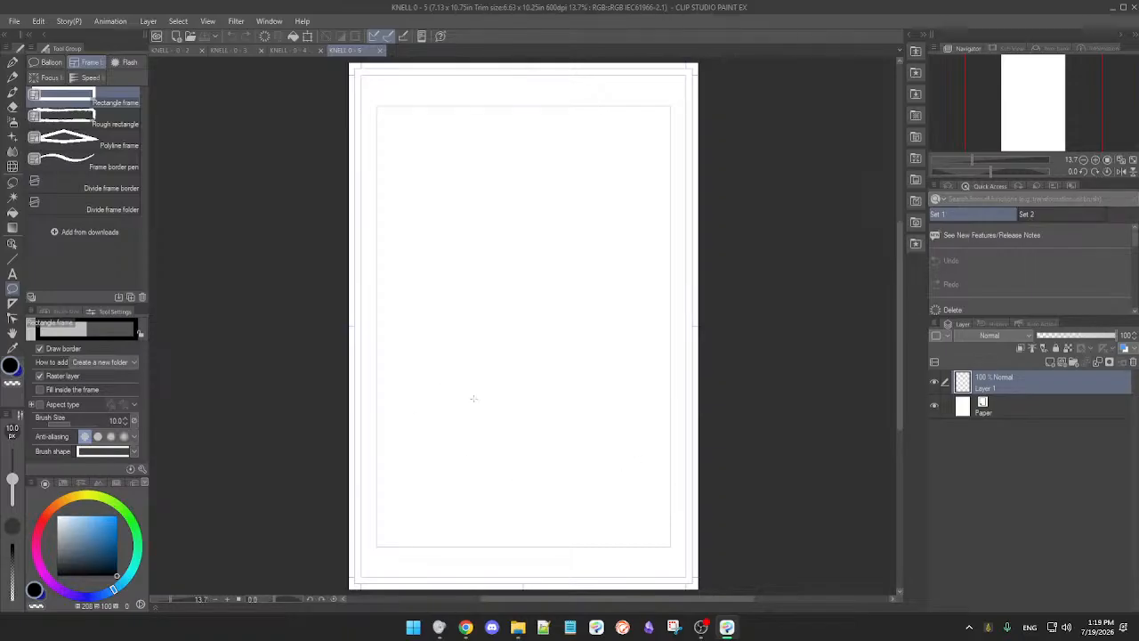
- Select the Pencil R sketch brush, undo a short trial stroke, and choose a muted blue-grey drawing colour
key("b")
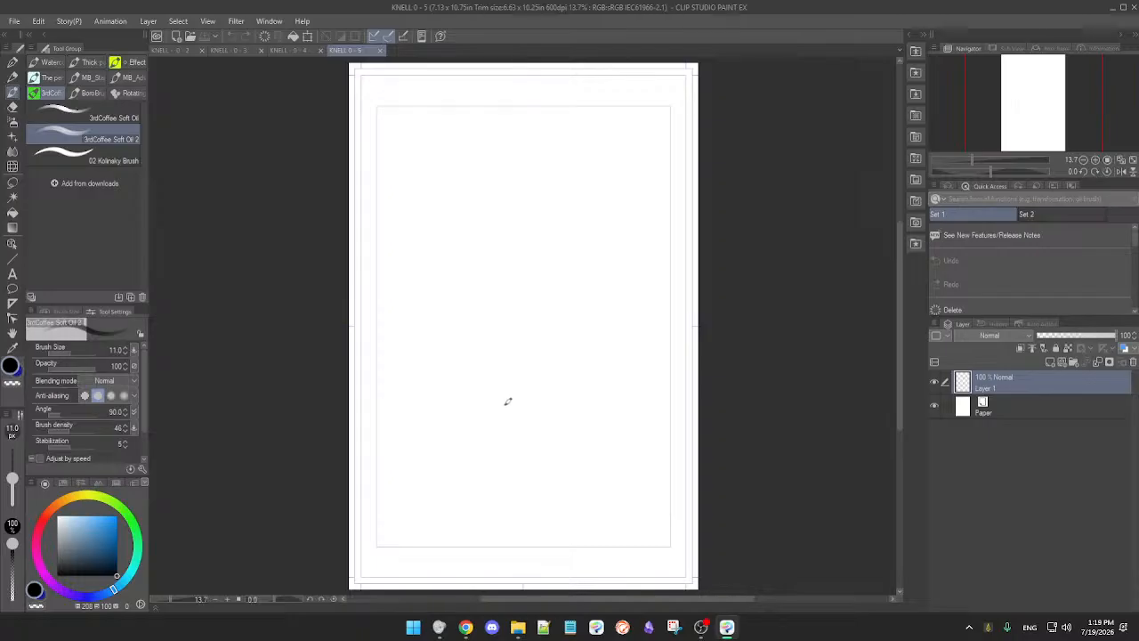
key("p")
key("p")
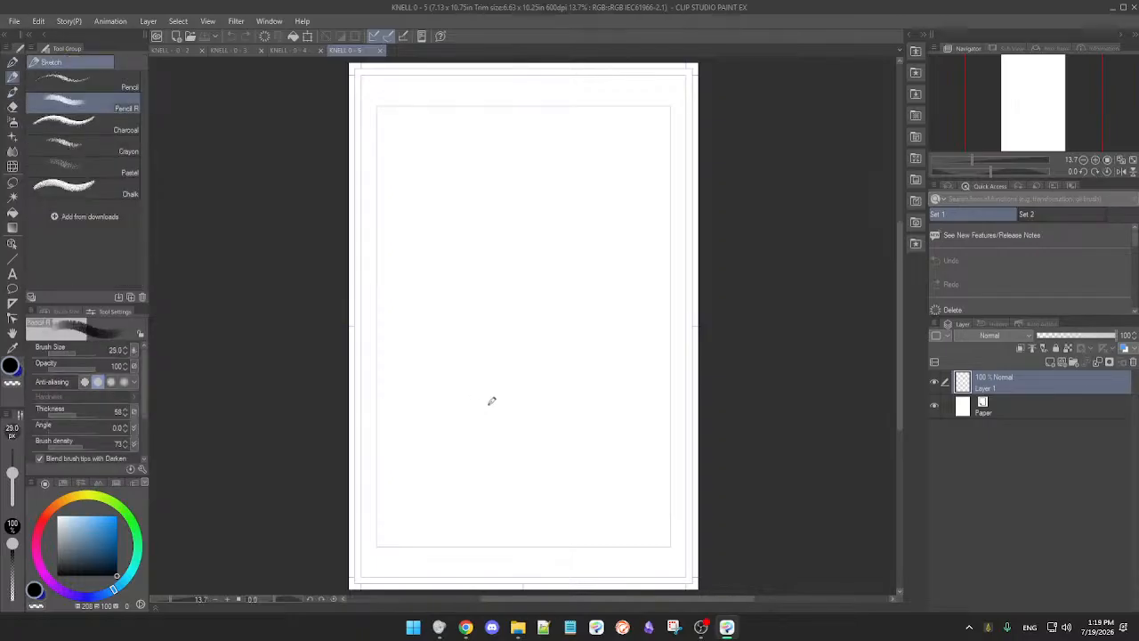
mouse_move(454, 414)
left_mouse_down()
mouse_move(548, 362)
mouse_move(510, 433)
left_mouse_up()
key("ctrl+z")
left_click(59, 560)
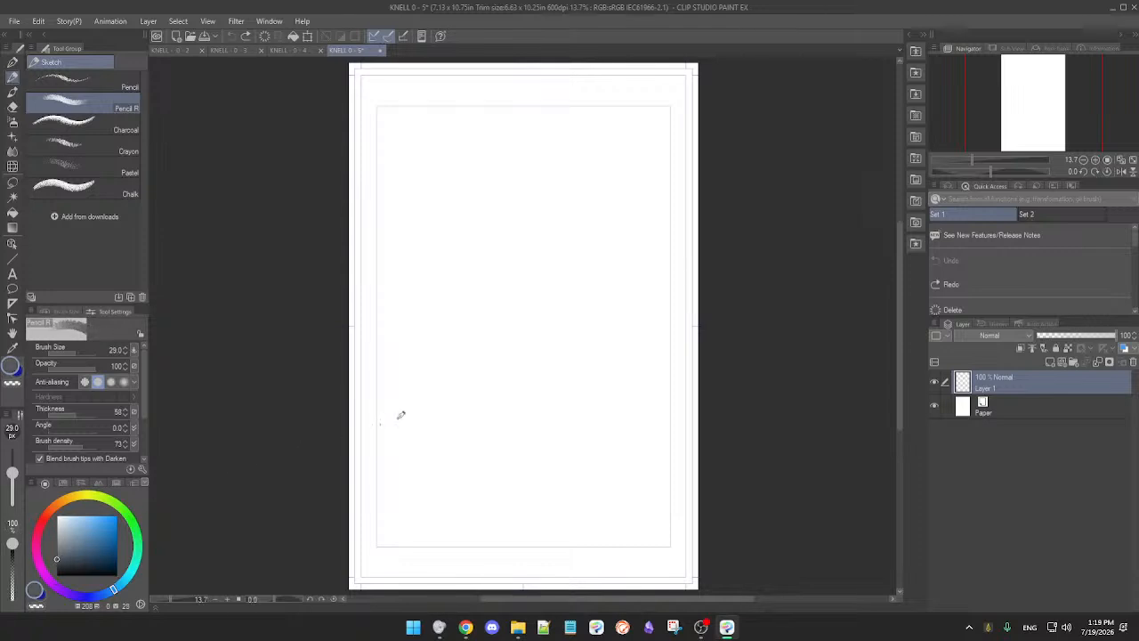
- Test the blue-grey pencil with several diagonal strokes on the blank page
left_click_drag(425, 437, 532, 366)
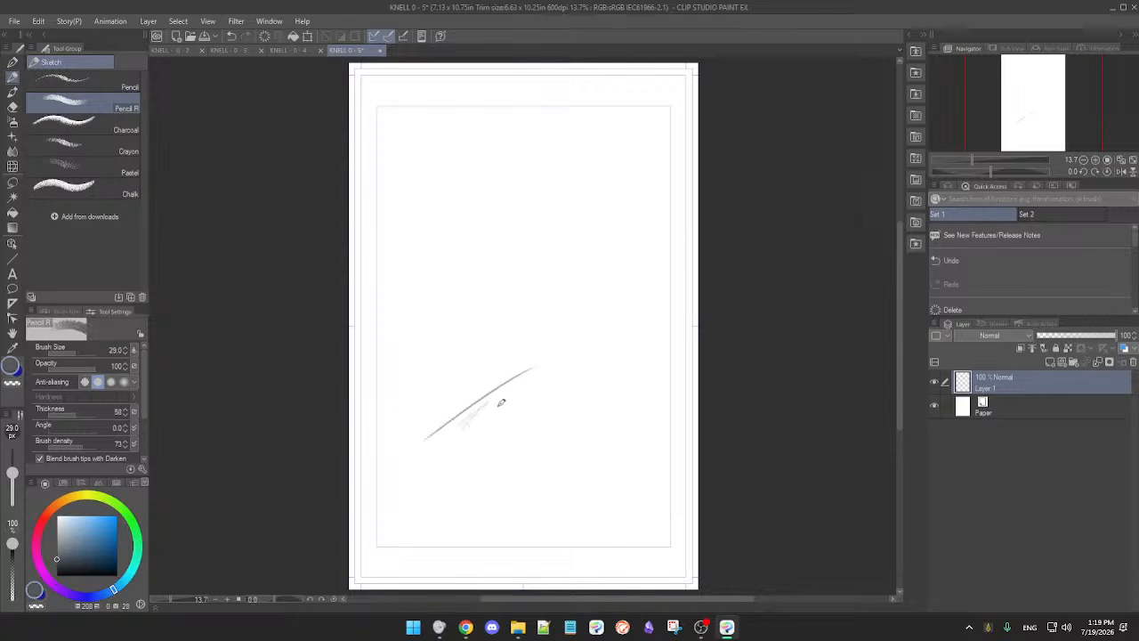
scroll(500, 402, "up", 2)
left_click_drag(449, 443, 536, 382)
left_click_drag(467, 446, 529, 392)
left_click_drag(477, 427, 506, 405)
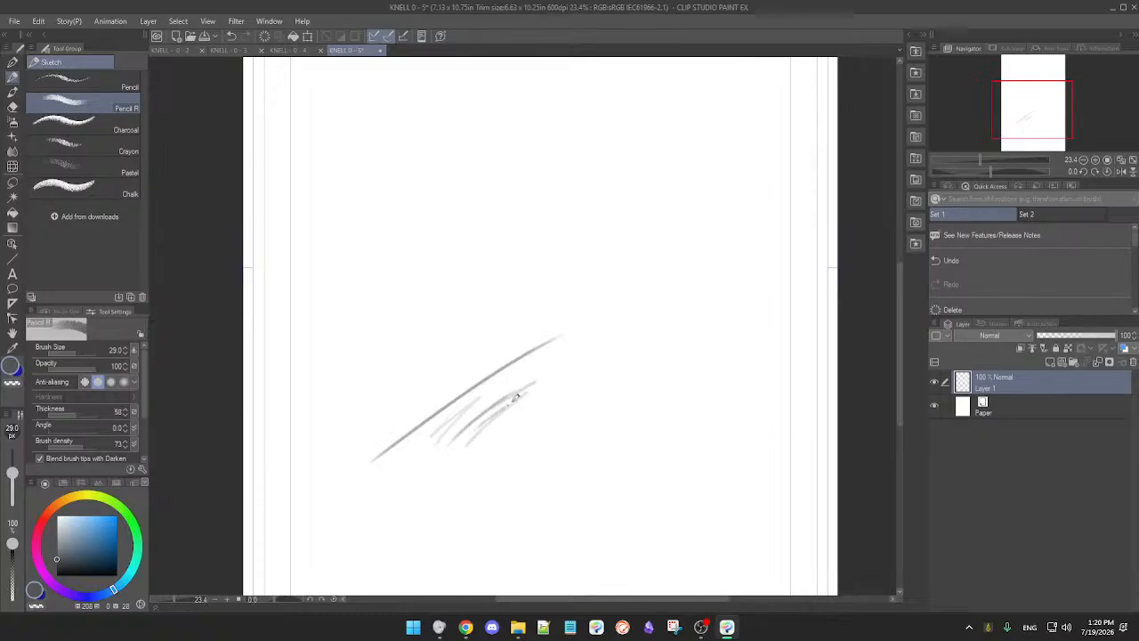
- Lighten the blue-grey drawing colour slightly, and undo all the test strokes
left_click(58, 553)
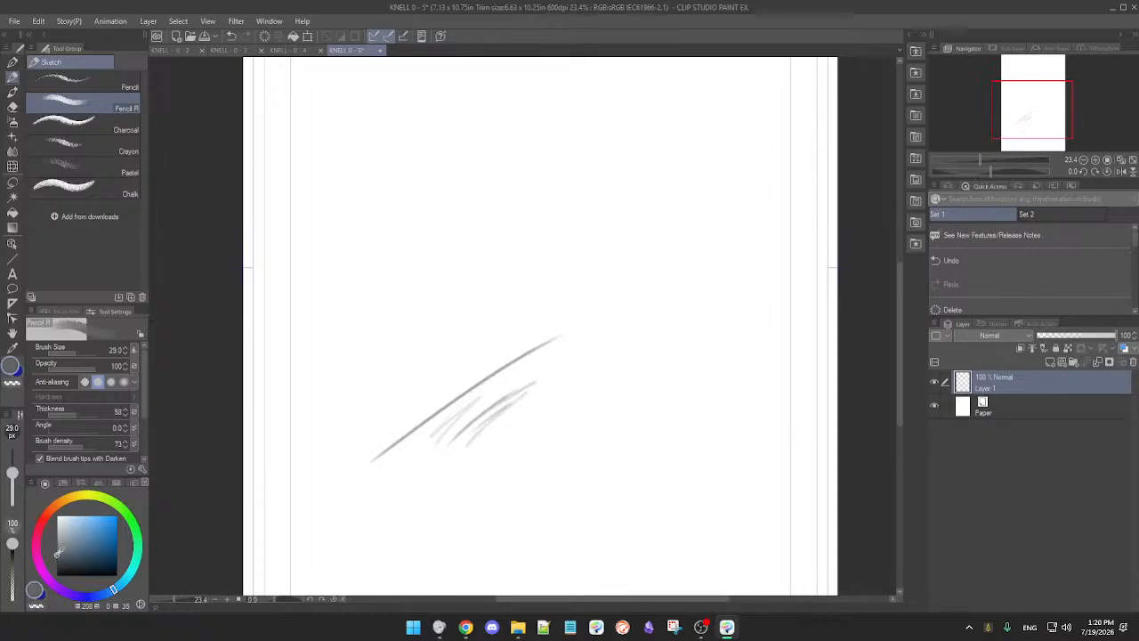
key("ctrl+z")
key("ctrl+z")
key("ctrl+z")
key("ctrl+z")
key("ctrl+z")
key("ctrl+z")
scroll(547, 439, "down", 1)
scroll(547, 439, "down", 2)
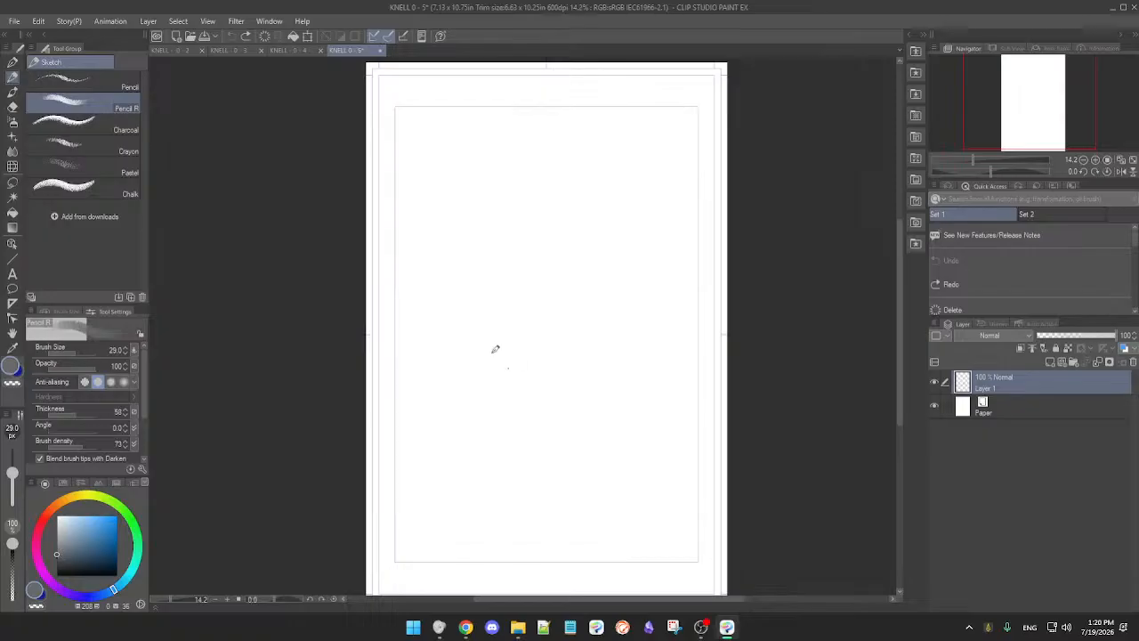
- Review page 4's three framed panels, and return to the blank page 5
left_click(283, 55)
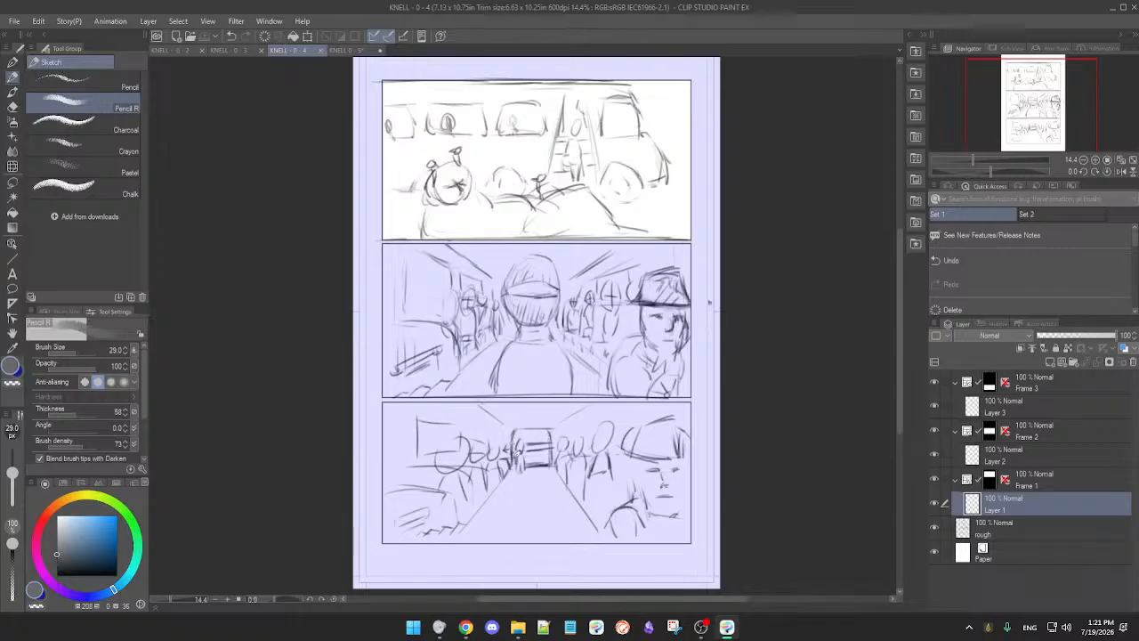
left_click(365, 50)
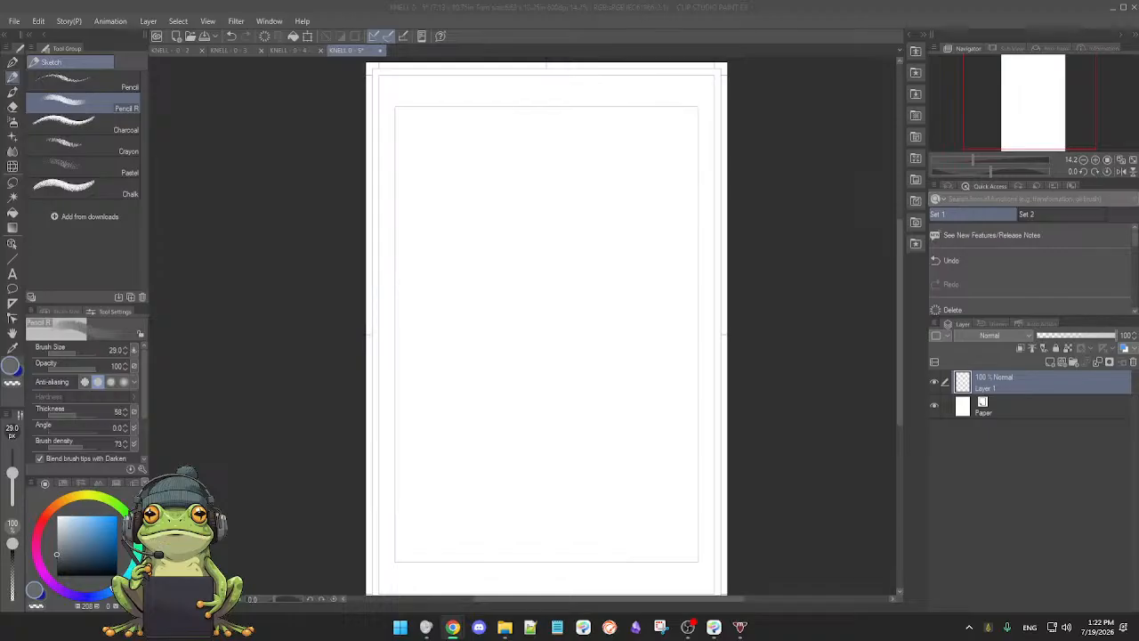
key("super+d")
key("super+d")
left_click(764, 358)
left_click_drag(755, 360, 742, 360)
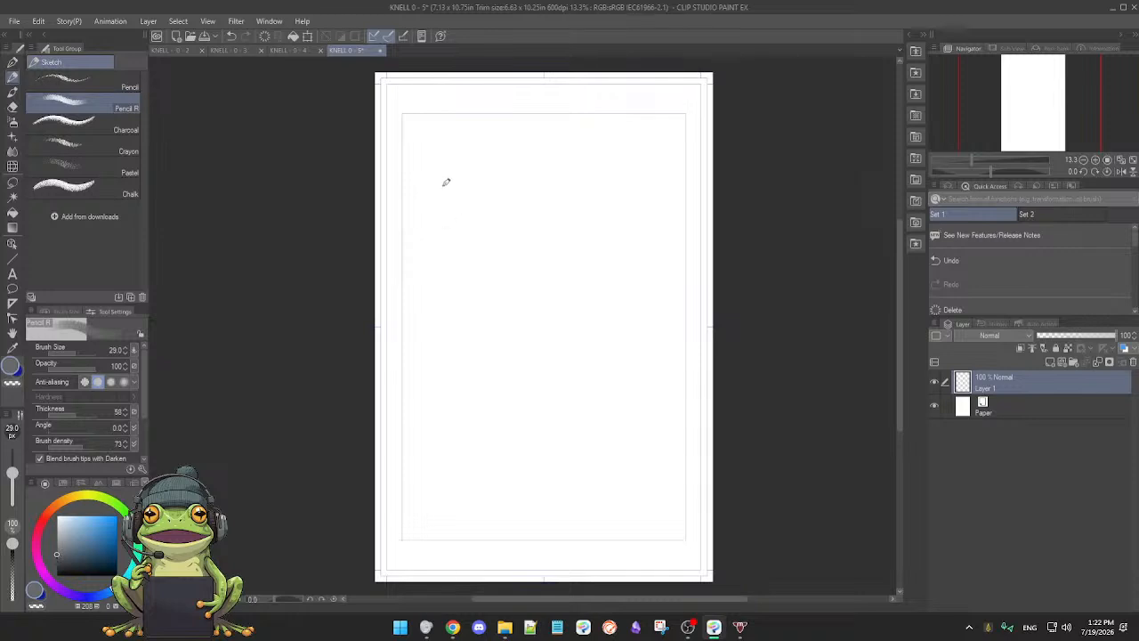
- Sketch a rough seated figure near the page's upper-left corner, with head, face guides, torso and legs, plus a floor line at its feet
left_click_drag(440, 189, 449, 185)
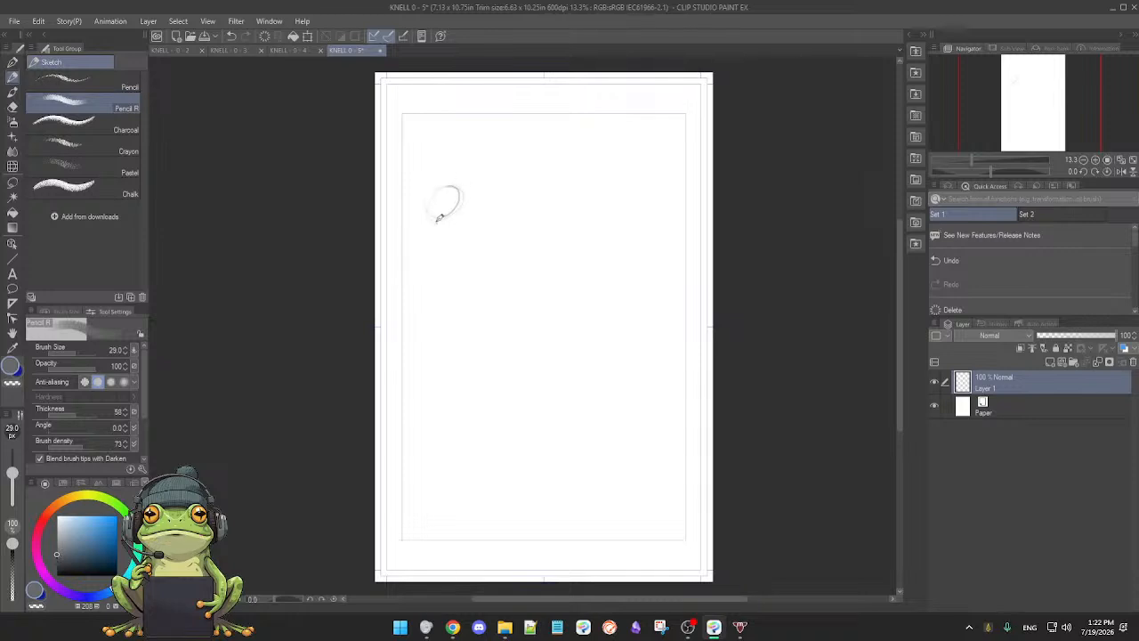
left_click_drag(441, 231, 455, 264)
left_click_drag(450, 266, 495, 262)
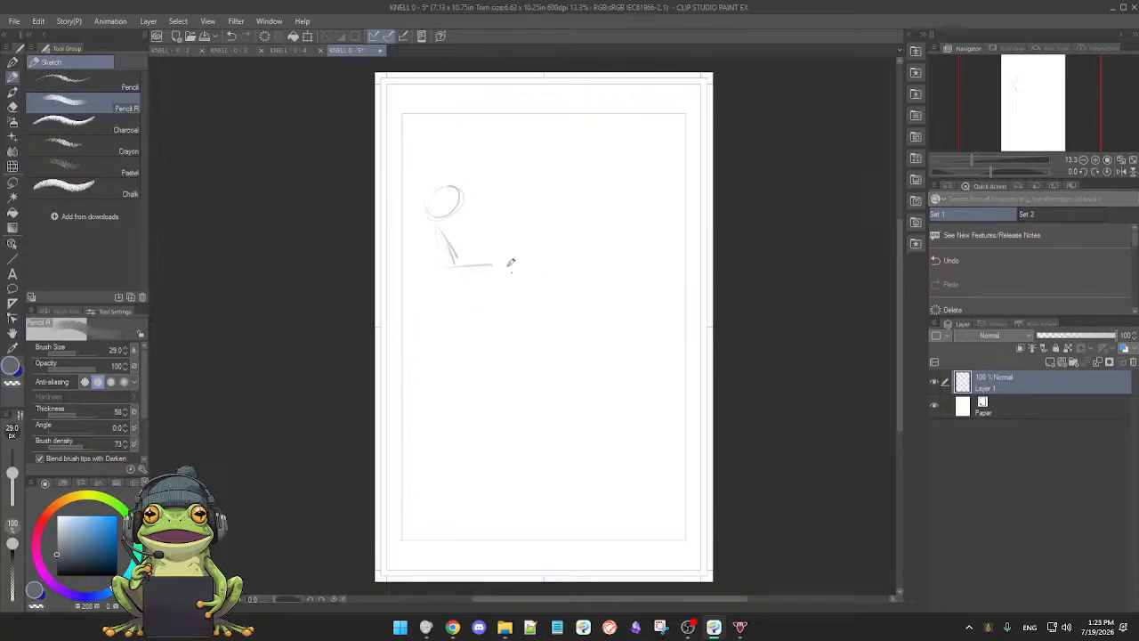
mouse_move(436, 201)
left_mouse_down()
mouse_move(448, 196)
mouse_move(446, 214)
left_mouse_up()
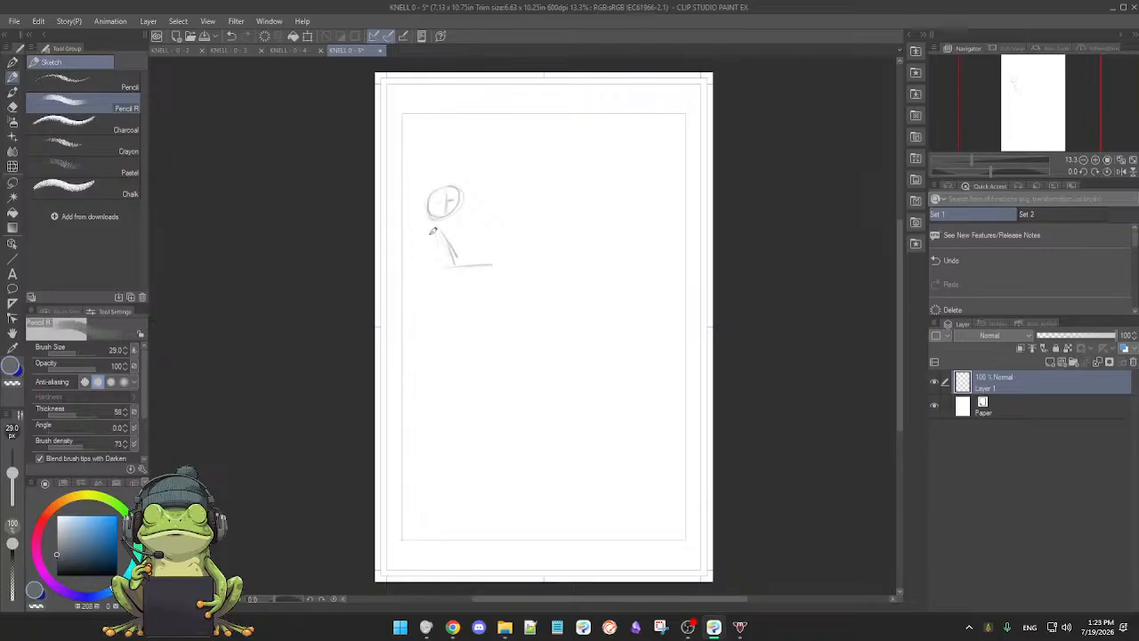
mouse_move(445, 230)
left_mouse_down()
mouse_move(459, 257)
mouse_move(447, 245)
mouse_move(493, 248)
mouse_move(523, 301)
left_mouse_up()
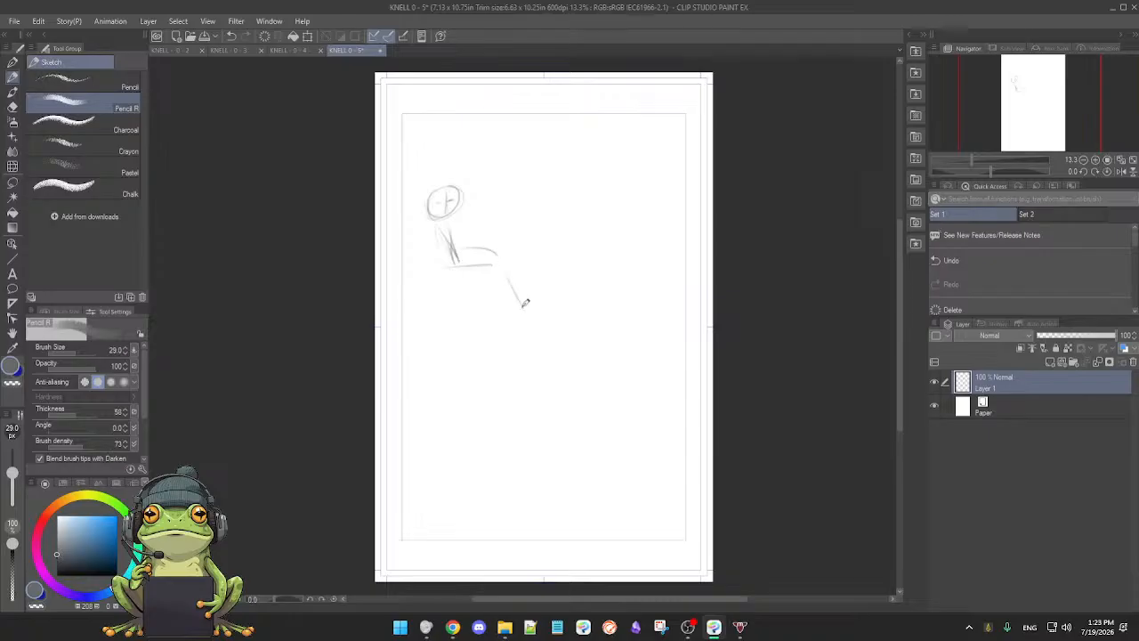
mouse_move(433, 226)
left_mouse_down()
mouse_move(446, 272)
mouse_move(481, 269)
mouse_move(465, 272)
mouse_move(487, 280)
mouse_move(462, 265)
mouse_move(491, 260)
left_mouse_up()
mouse_move(436, 224)
left_mouse_down()
mouse_move(446, 262)
mouse_move(438, 227)
mouse_move(449, 219)
mouse_move(451, 238)
mouse_move(451, 226)
mouse_move(489, 243)
mouse_move(453, 258)
mouse_move(477, 245)
mouse_move(493, 253)
mouse_move(500, 278)
mouse_move(489, 287)
mouse_move(519, 327)
mouse_move(639, 316)
left_mouse_up()
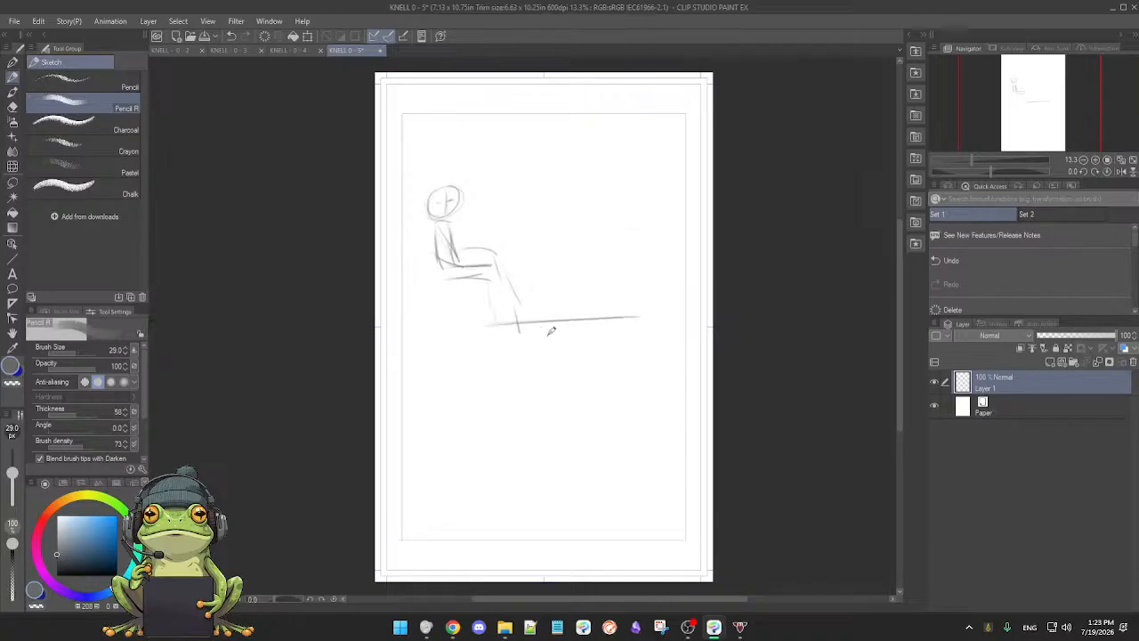
- Erase the leg's overshoot below the floor line, and sketch horizontal lines behind the figure and across the page below it
mouse_move(564, 332)
left_mouse_down()
mouse_move(600, 333)
mouse_move(608, 347)
left_mouse_up()
key("e")
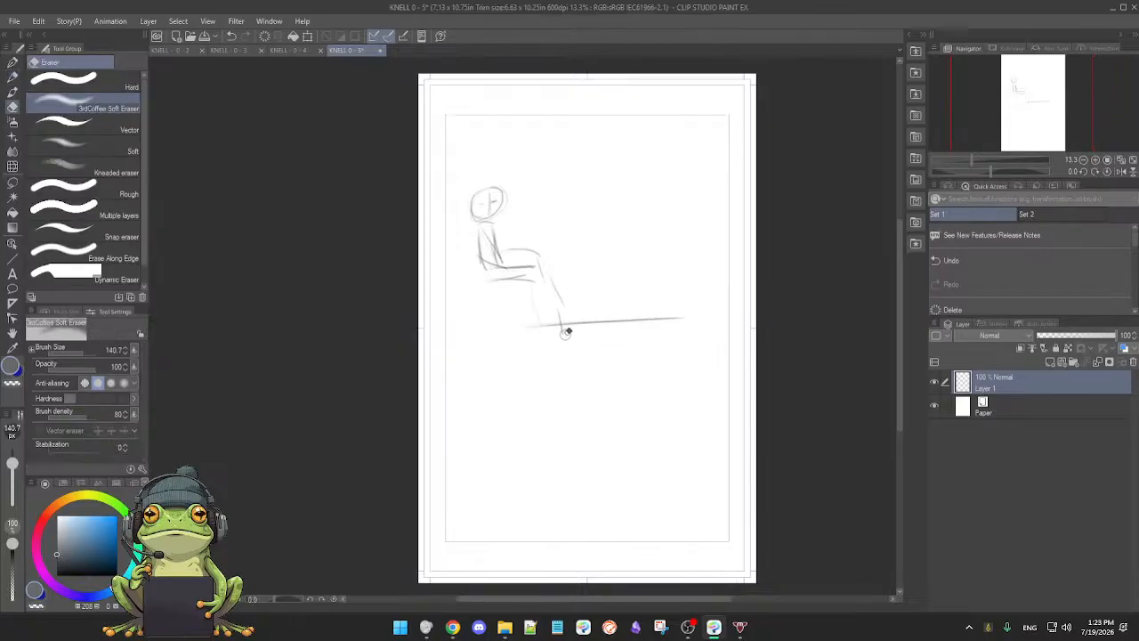
key("p")
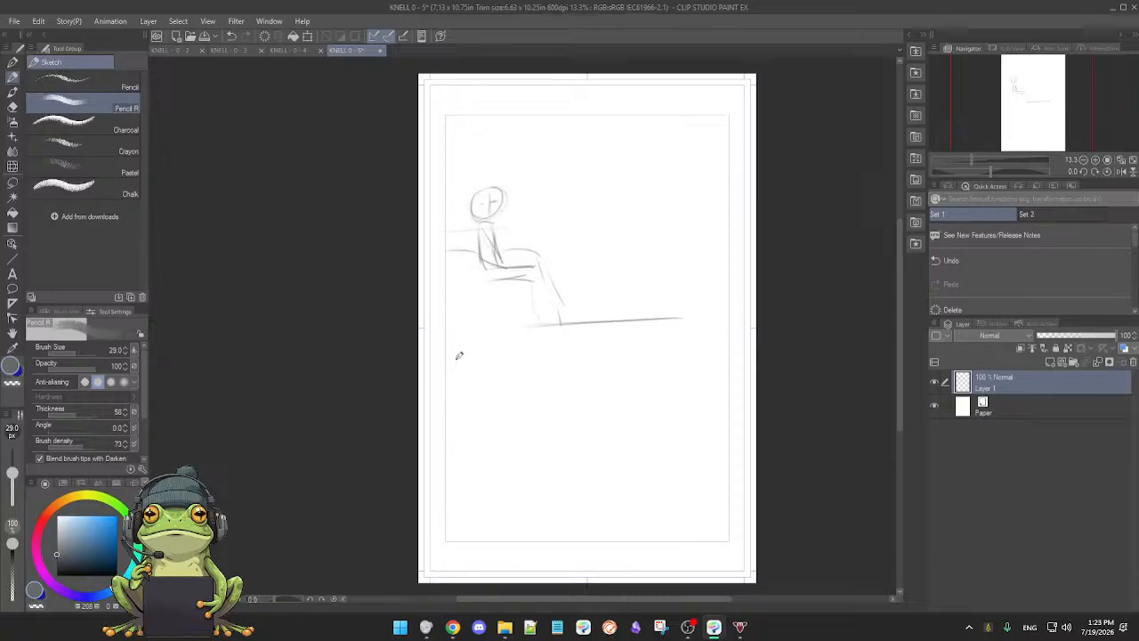
left_click_drag(467, 254, 721, 251)
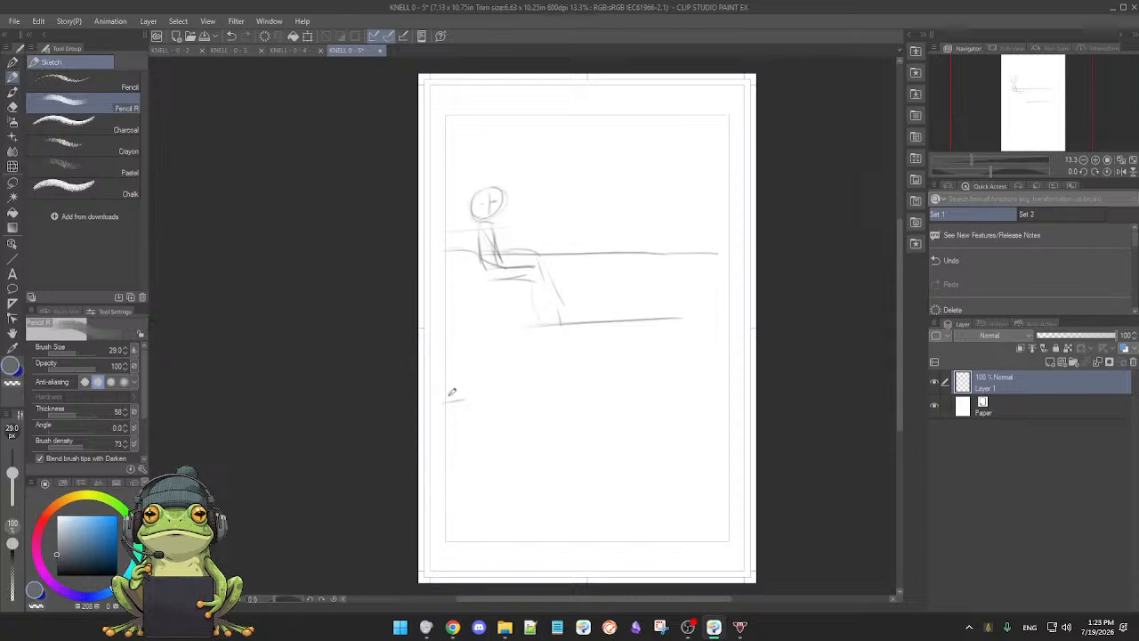
left_click_drag(458, 400, 742, 392)
key("m")
mouse_move(472, 175)
left_mouse_down()
mouse_move(445, 204)
mouse_move(519, 326)
mouse_move(547, 319)
mouse_move(461, 263)
left_mouse_up()
key("p")
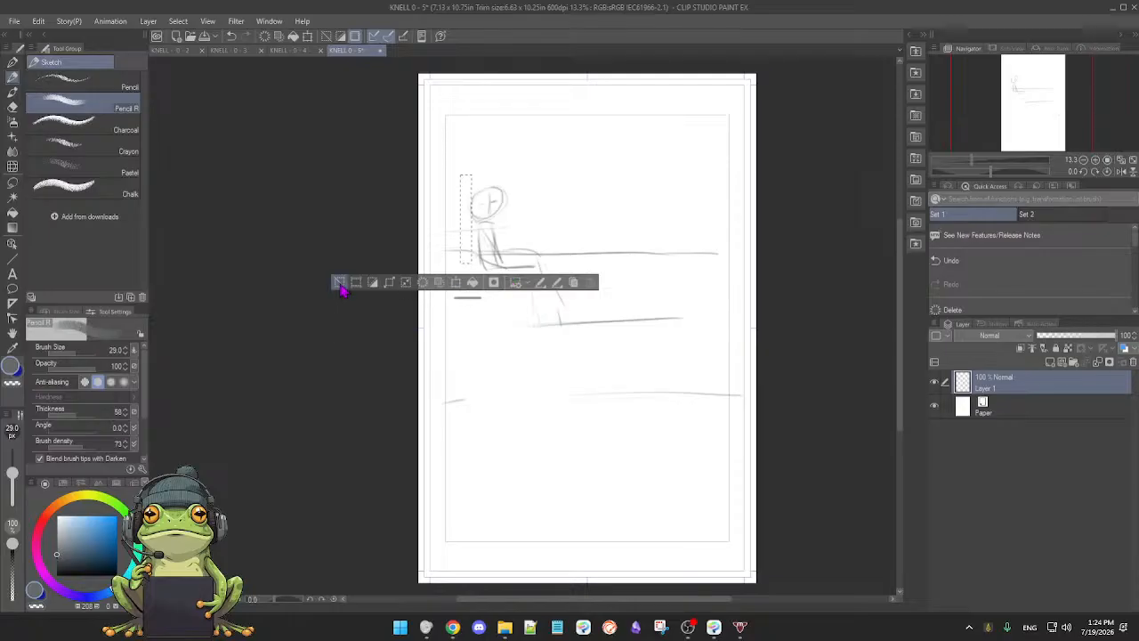
key("ctrl+d")
key("m")
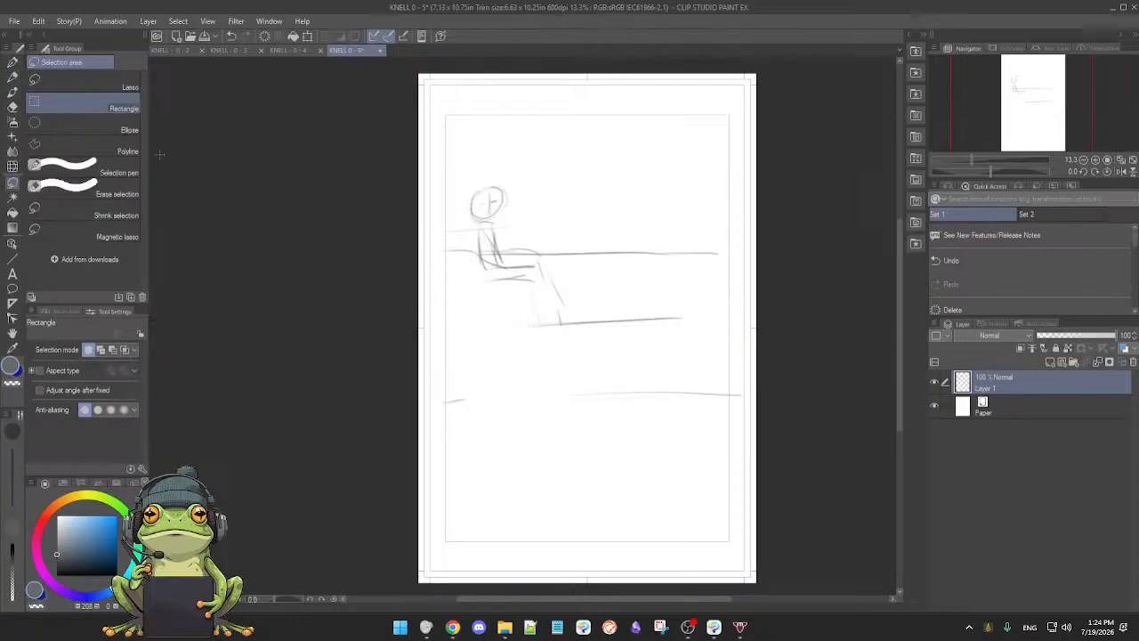
left_click(80, 86)
mouse_move(479, 173)
left_mouse_down()
mouse_move(463, 318)
mouse_move(595, 337)
mouse_move(553, 155)
mouse_move(498, 173)
left_mouse_up()
key("p")
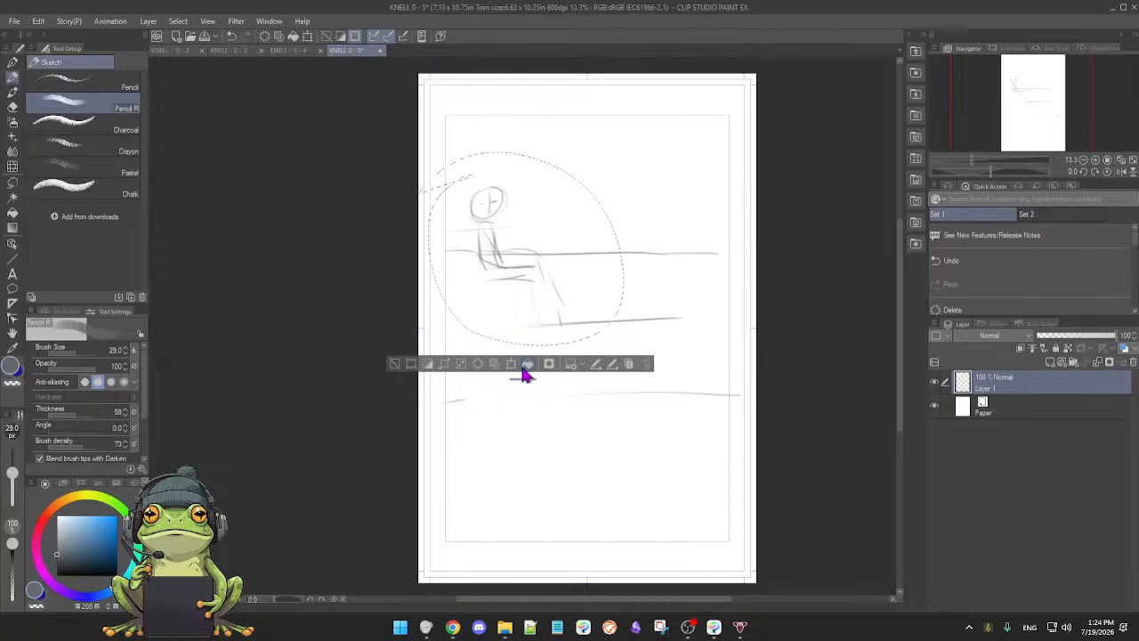
left_click(515, 367)
mouse_move(624, 345)
left_mouse_down()
mouse_move(585, 281)
mouse_move(582, 254)
left_mouse_up()
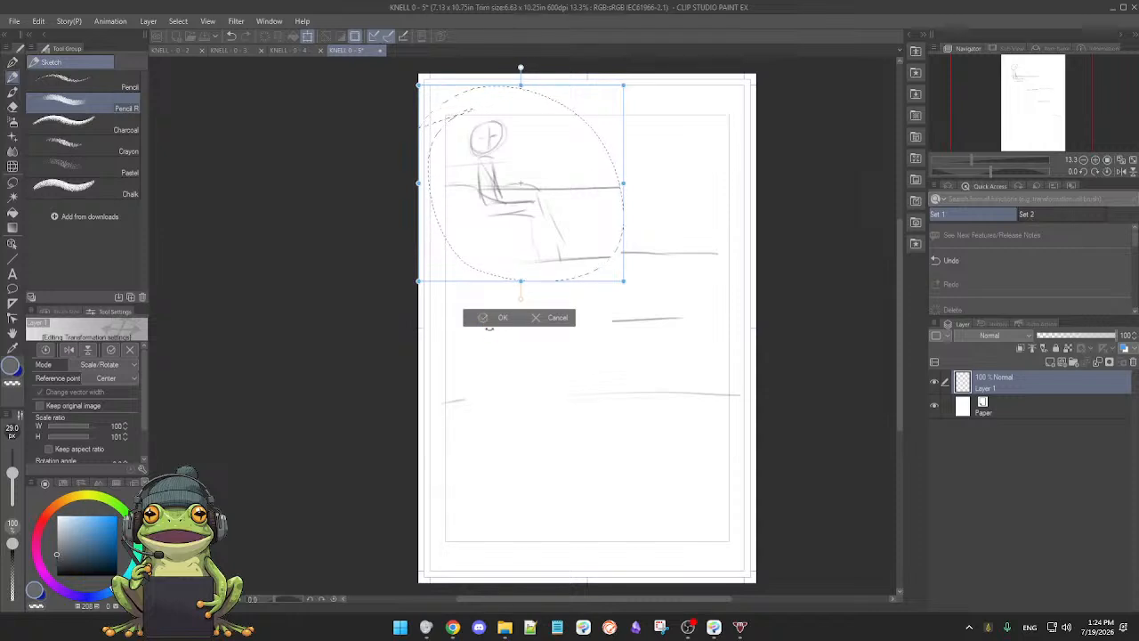
left_click(540, 320)
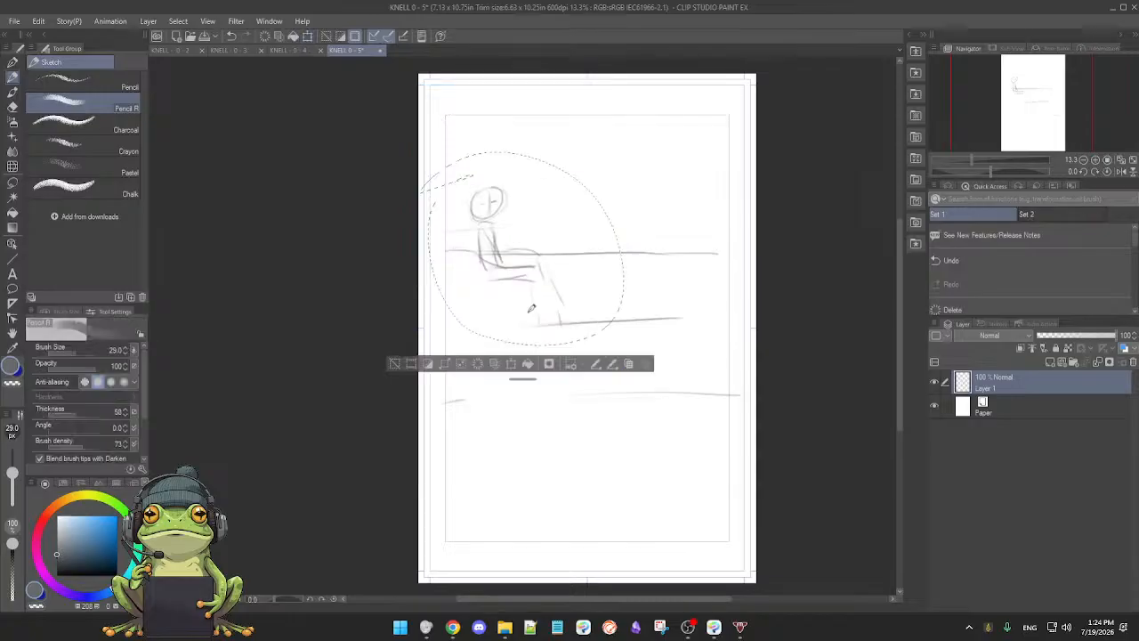
- Undo the floor and horizontal background lines, and erase the remaining seated figure with the Hard eraser to clear the page
key("ctrl+z")
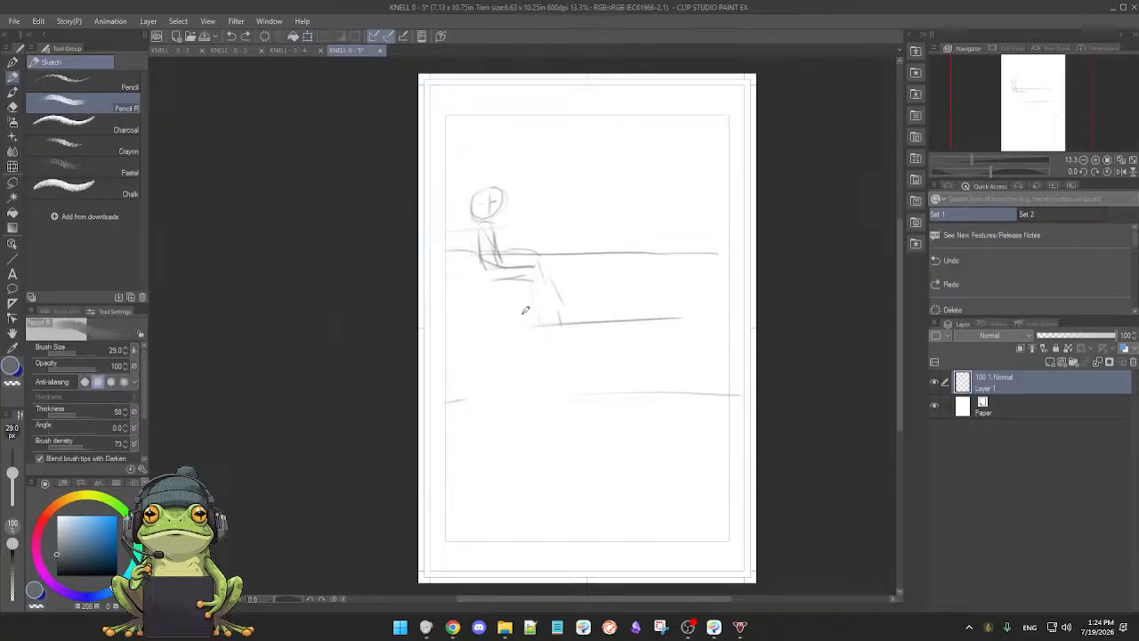
key("ctrl+z")
key("ctrl+z")
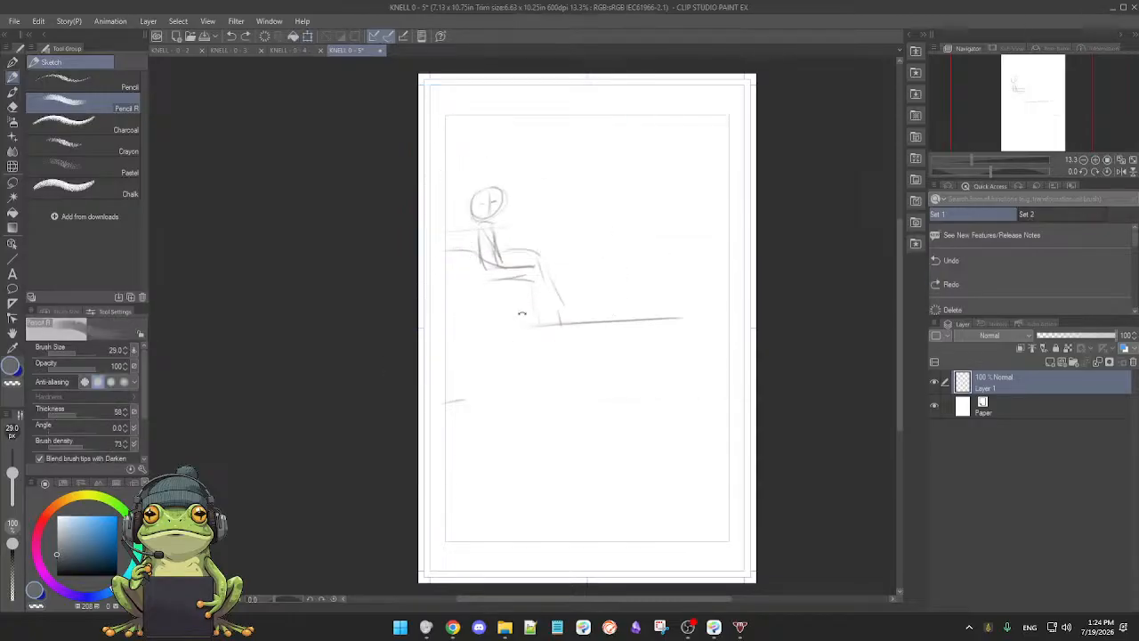
key("ctrl+z")
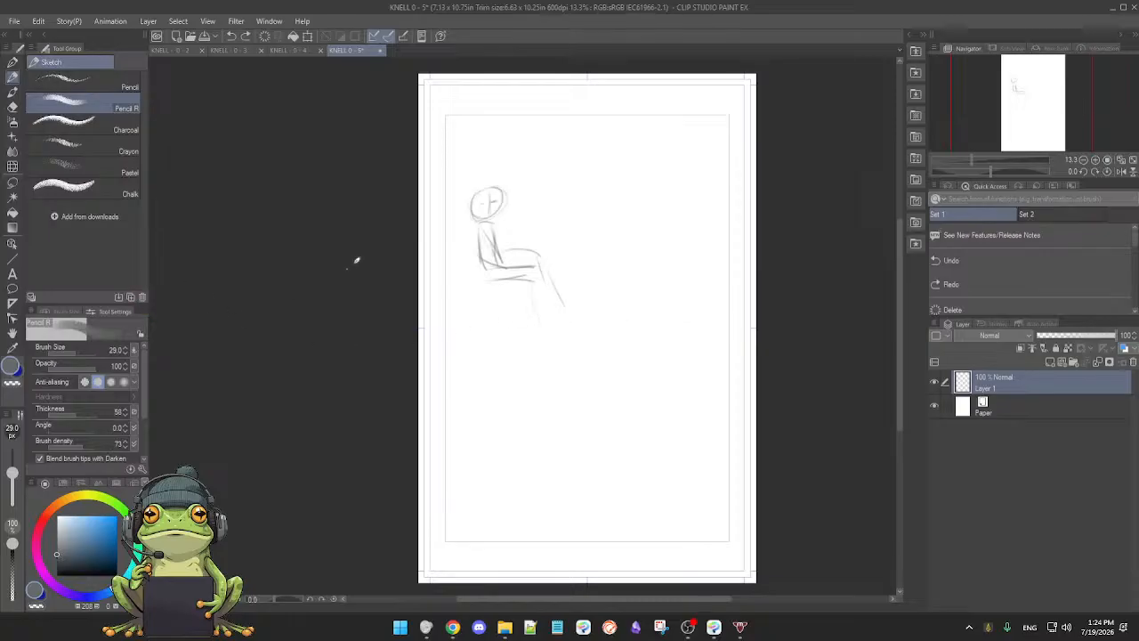
key("e")
left_click(70, 85)
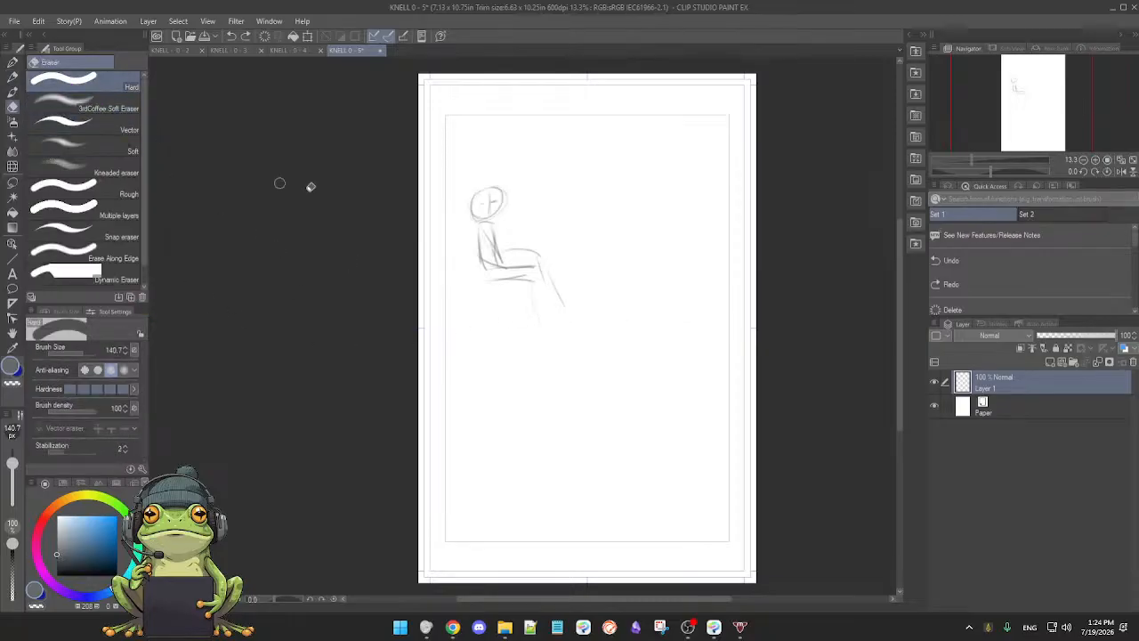
mouse_move(482, 193)
left_mouse_down()
mouse_move(484, 238)
mouse_move(485, 210)
mouse_move(497, 262)
mouse_move(502, 248)
mouse_move(539, 252)
mouse_move(546, 259)
mouse_move(512, 261)
mouse_move(564, 290)
left_mouse_up()
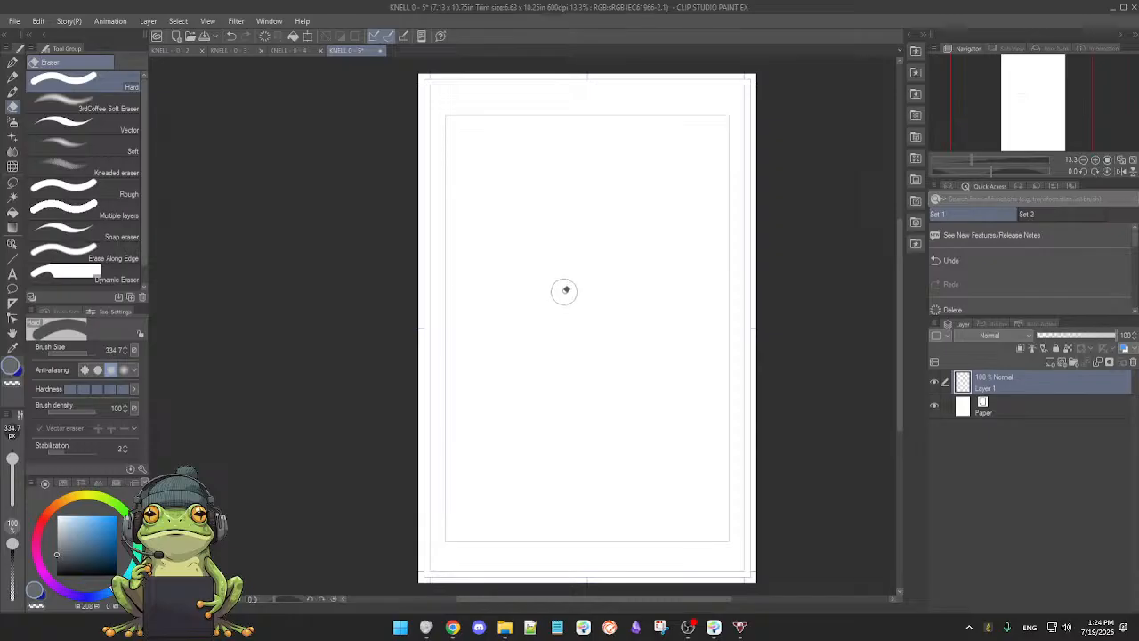
- Sketch the bottom and right borders of a small panel in the page's upper-left corner with the Pencil R brush
key("p")
key("p")
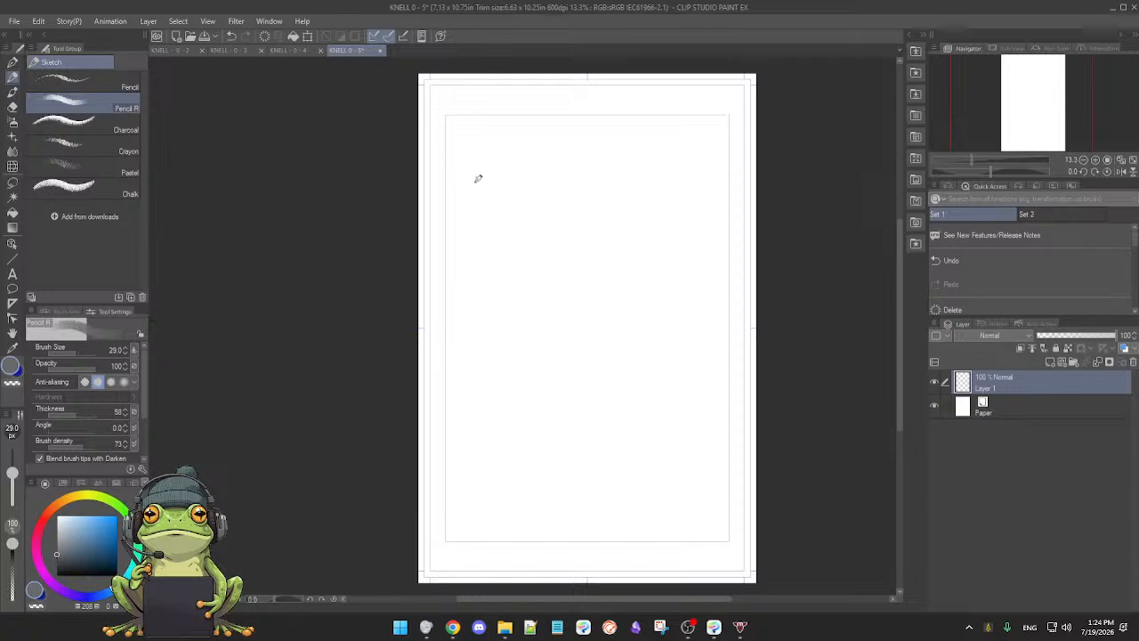
mouse_move(466, 226)
left_mouse_down()
mouse_move(515, 227)
mouse_move(445, 233)
mouse_move(579, 227)
left_mouse_up()
left_click_drag(586, 144, 585, 226)
left_click_drag(586, 121, 584, 228)
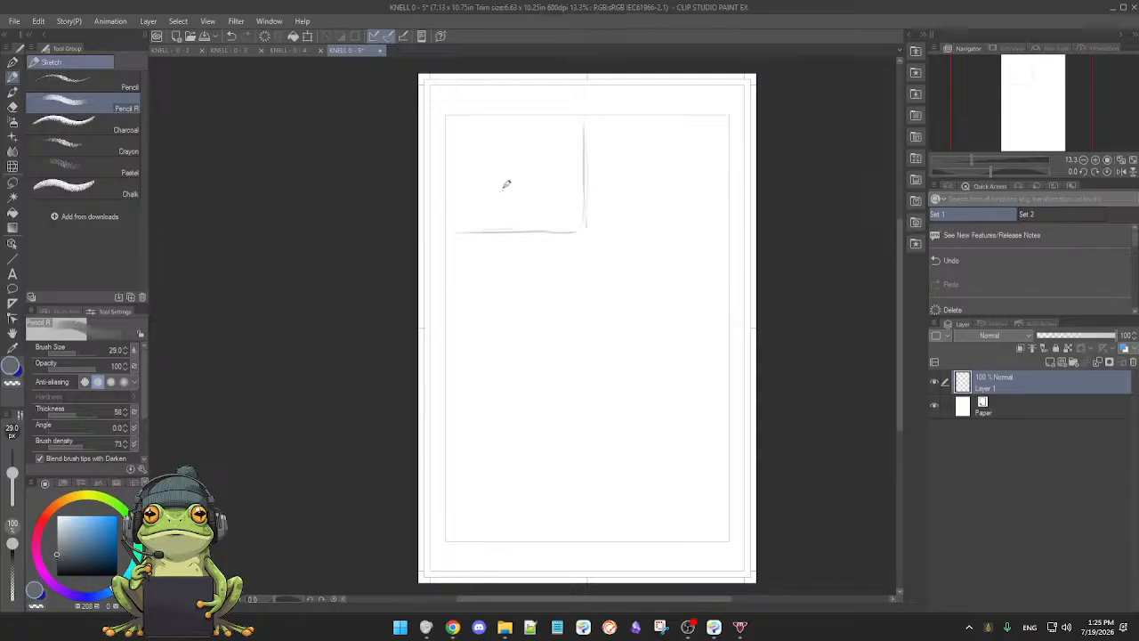
- Rough out two figures seated one behind the other in the small panel, both facing right above a short floor line
mouse_move(478, 175)
left_mouse_down()
mouse_move(489, 163)
mouse_move(511, 169)
mouse_move(505, 182)
mouse_move(506, 169)
left_mouse_up()
mouse_move(531, 208)
left_mouse_down()
mouse_move(462, 208)
mouse_move(557, 207)
left_mouse_up()
left_click_drag(464, 155, 478, 170)
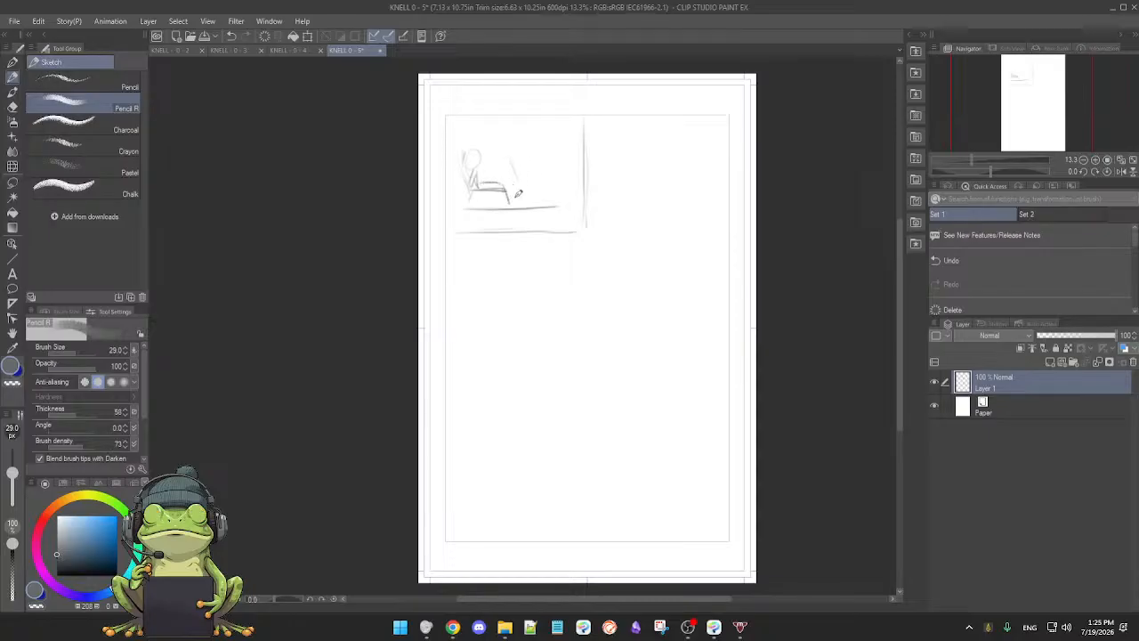
left_click_drag(508, 163, 522, 203)
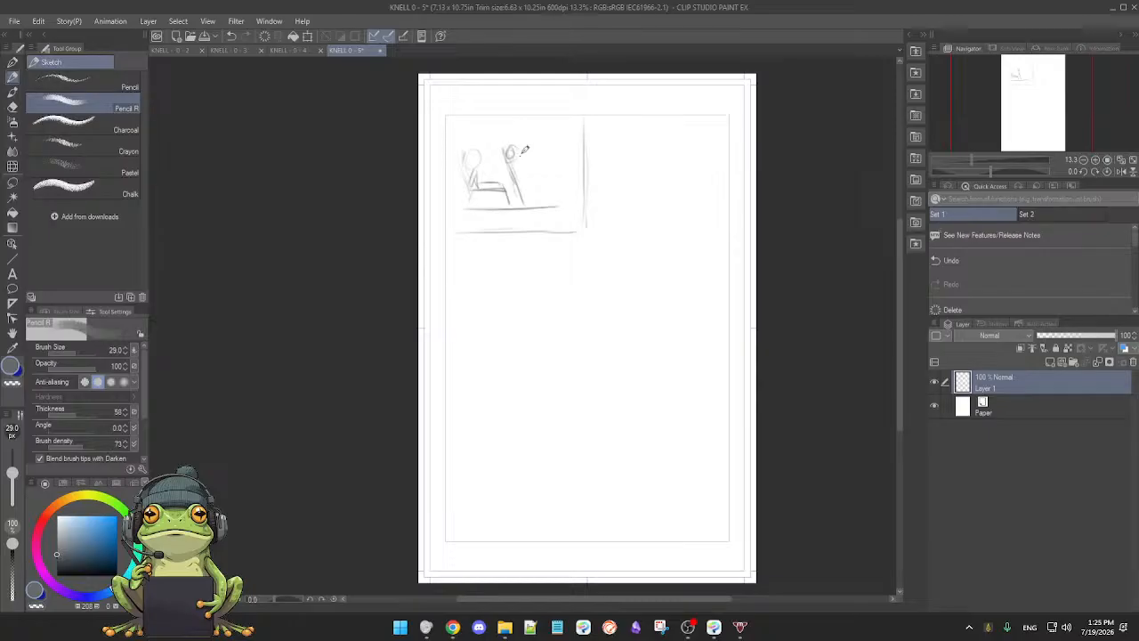
left_click_drag(519, 152, 514, 151)
left_click_drag(532, 183, 545, 189)
mouse_move(472, 152)
left_mouse_down()
mouse_move(485, 179)
mouse_move(513, 162)
mouse_move(493, 156)
mouse_move(484, 191)
mouse_move(541, 213)
mouse_move(567, 196)
mouse_move(555, 266)
left_mouse_up()
- Extend the panel's right border and the floor line across the panel, and sketch loose horizontal lines beneath the floor
scroll(556, 266, "up", 4)
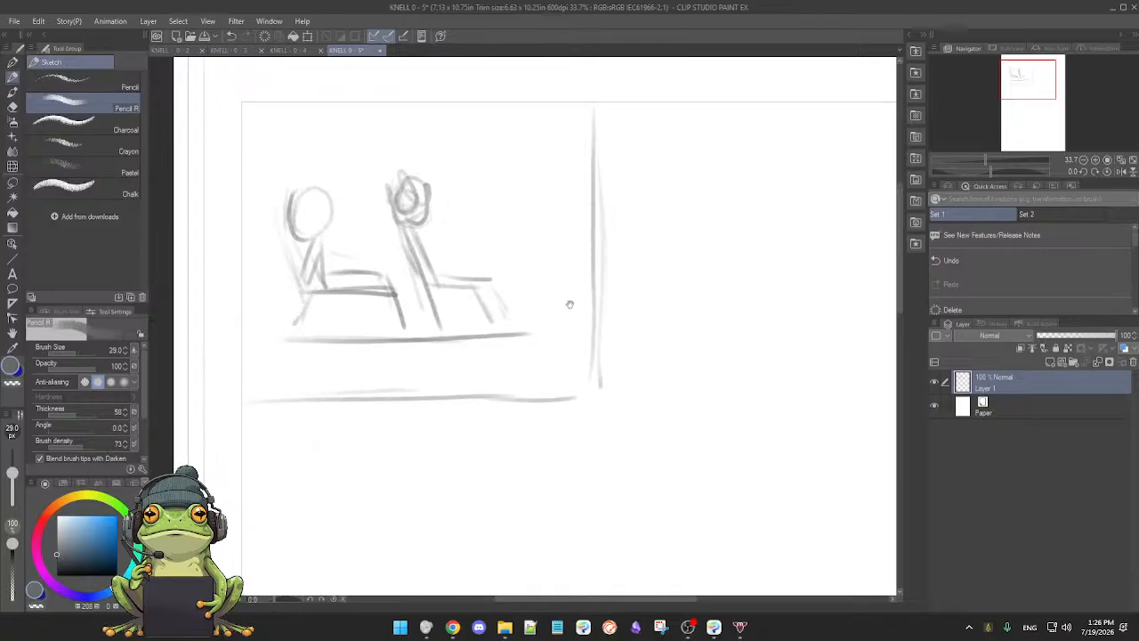
scroll(562, 312, "down", 2)
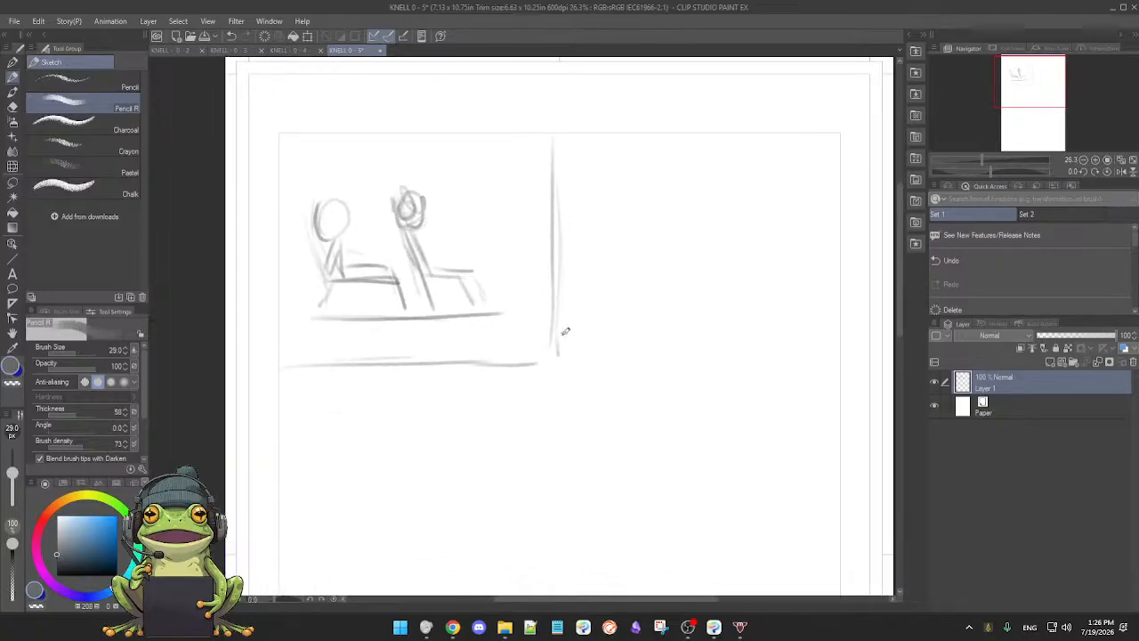
left_click_drag(557, 330, 550, 366)
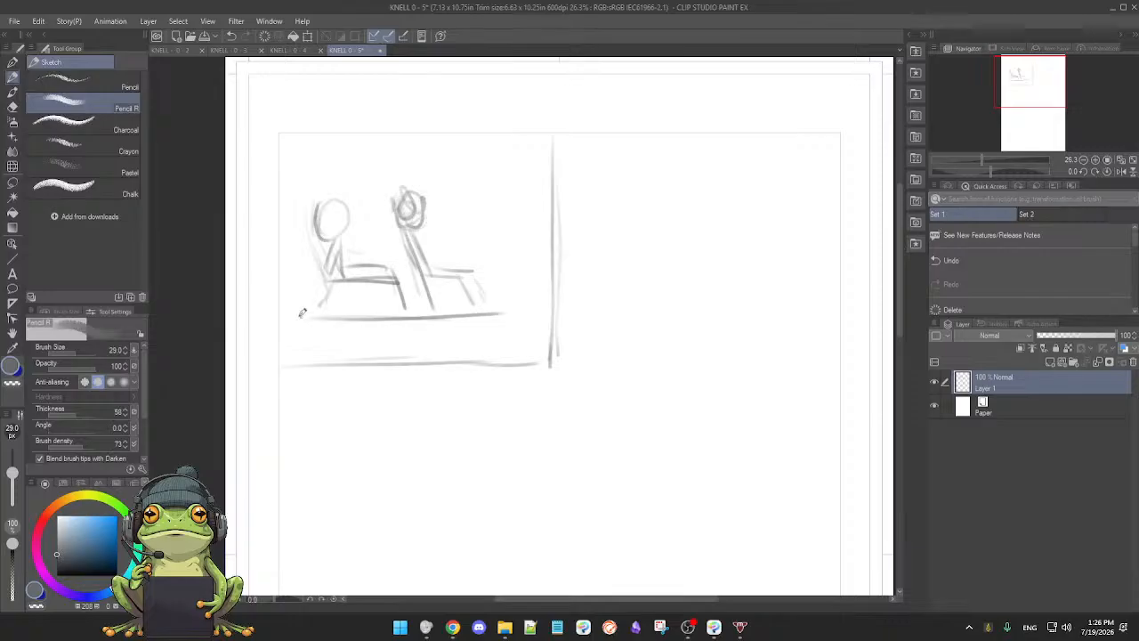
left_click_drag(285, 316, 540, 308)
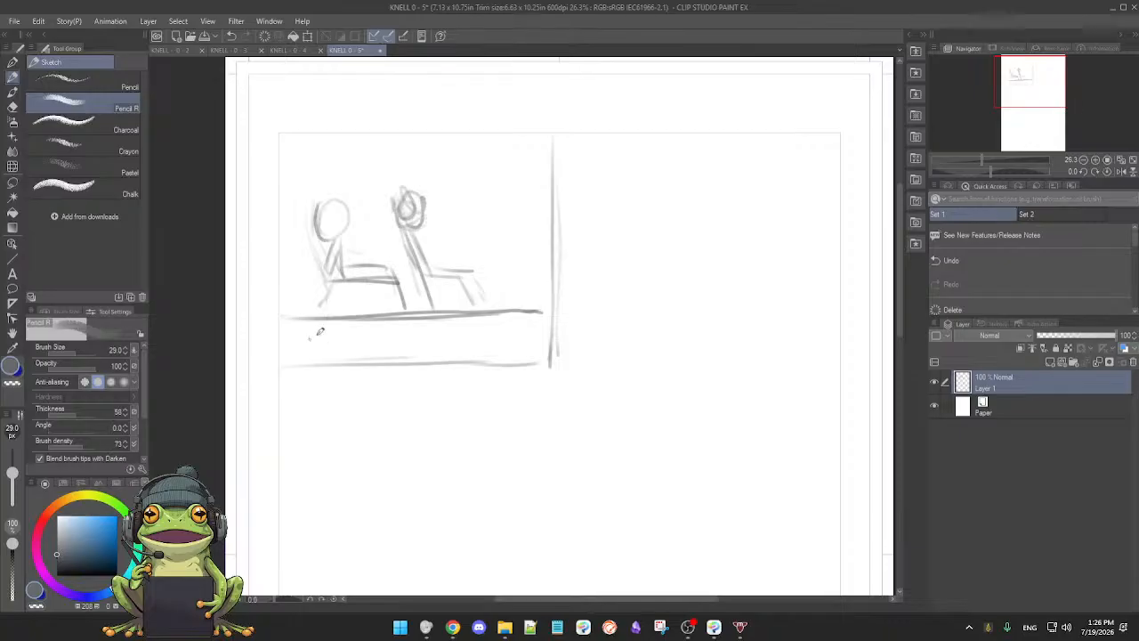
mouse_move(318, 335)
left_mouse_down()
mouse_move(469, 329)
mouse_move(504, 343)
left_mouse_up()
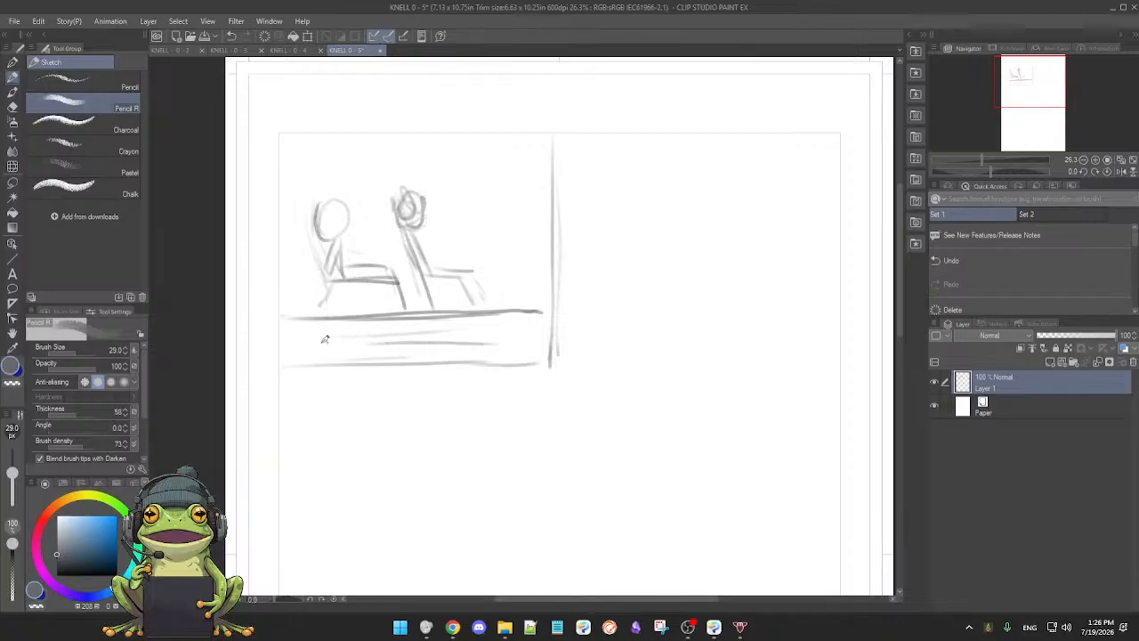
left_click_drag(348, 322, 439, 323)
mouse_move(375, 352)
left_mouse_down()
mouse_move(519, 347)
mouse_move(512, 326)
left_mouse_up()
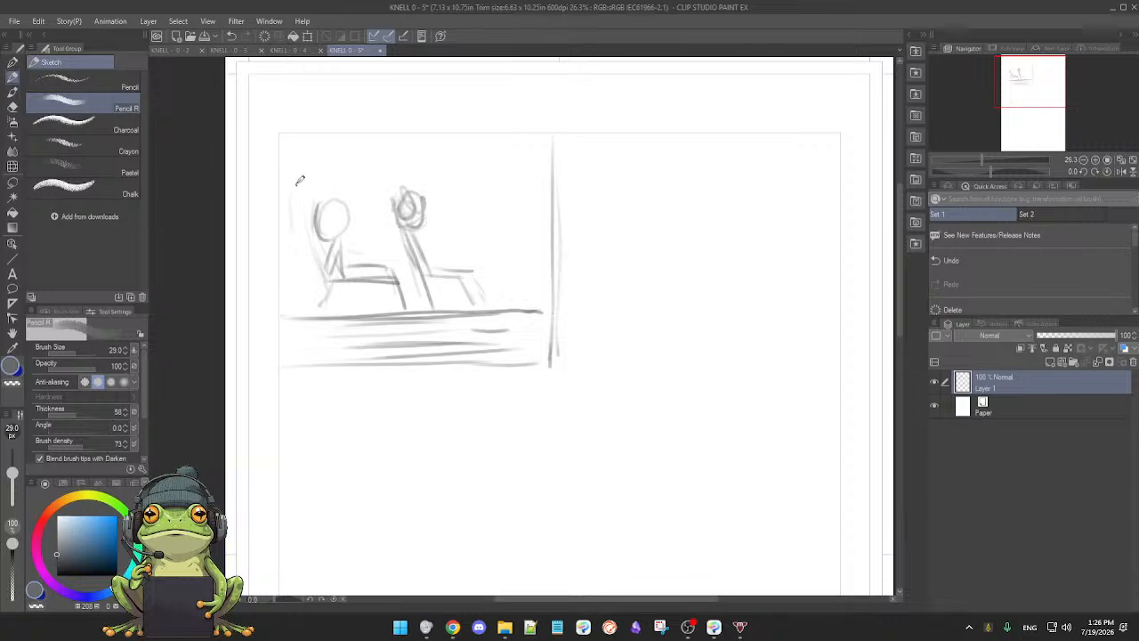
- Sketch a line above the rear figure, add face guides to its head, and rough in a third figure cut off by the panel's left edge
left_click_drag(281, 170, 358, 167)
mouse_move(333, 207)
left_mouse_down()
mouse_move(332, 230)
mouse_move(347, 217)
left_mouse_up()
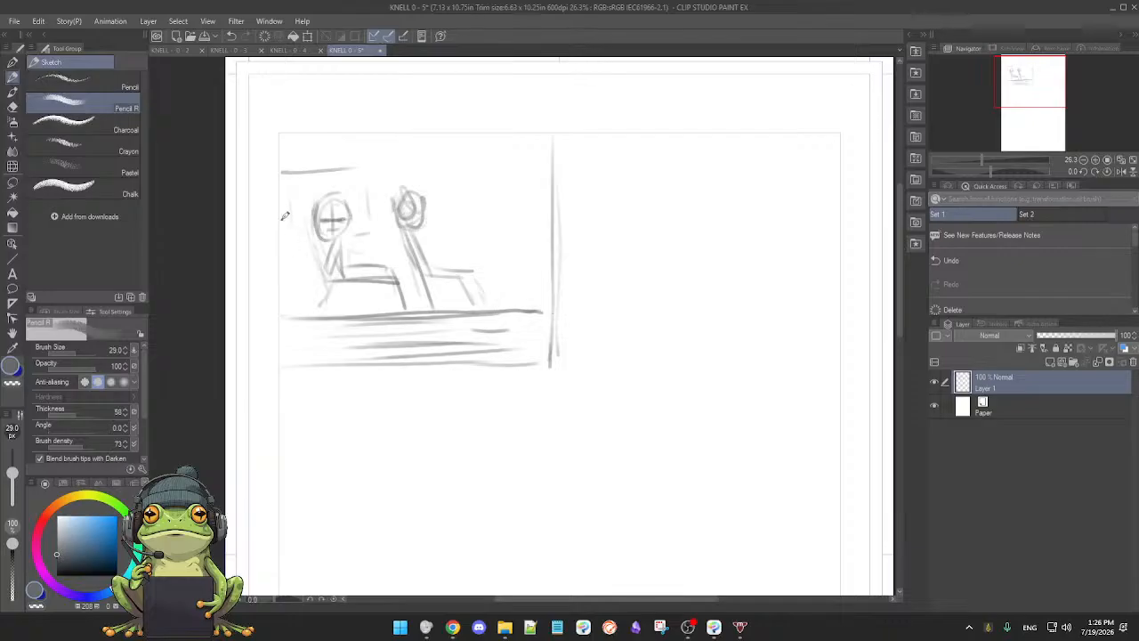
left_click_drag(282, 226, 295, 262)
mouse_move(277, 211)
left_mouse_down()
mouse_move(289, 236)
mouse_move(290, 218)
mouse_move(290, 278)
left_mouse_up()
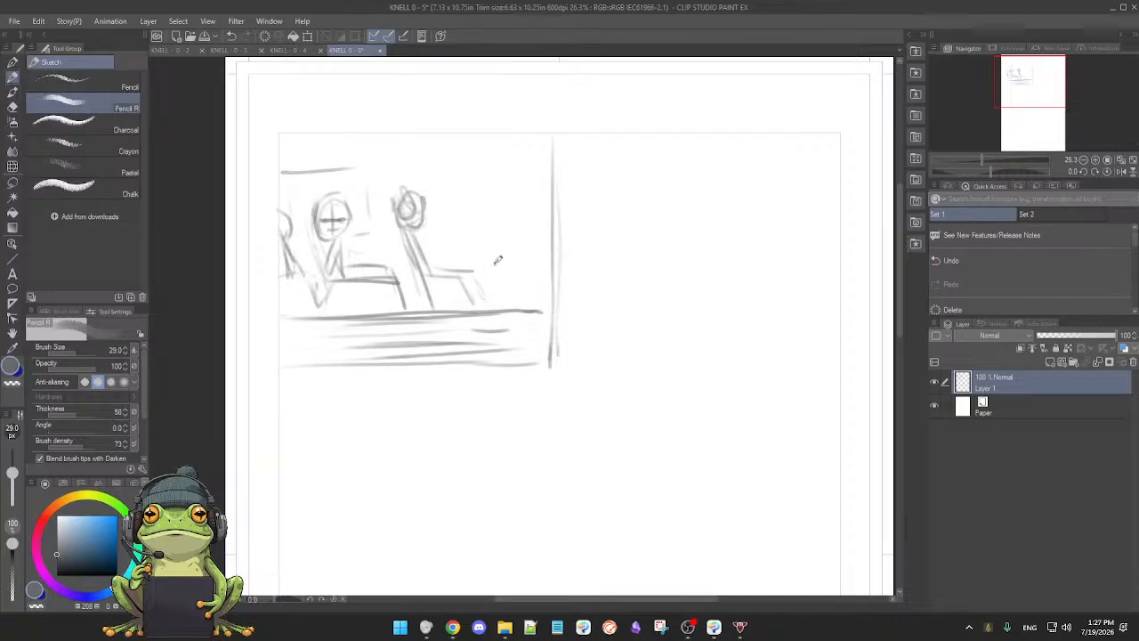
- Lasso the seated figures and shift them right and slightly down within the panel, and clear the selection
key("m")
mouse_move(293, 153)
left_mouse_down()
mouse_move(262, 216)
mouse_move(268, 267)
mouse_move(293, 299)
mouse_move(498, 296)
mouse_move(512, 284)
mouse_move(458, 187)
mouse_move(298, 153)
left_mouse_up()
key("p")
left_click(372, 325)
left_click_drag(427, 291, 478, 290)
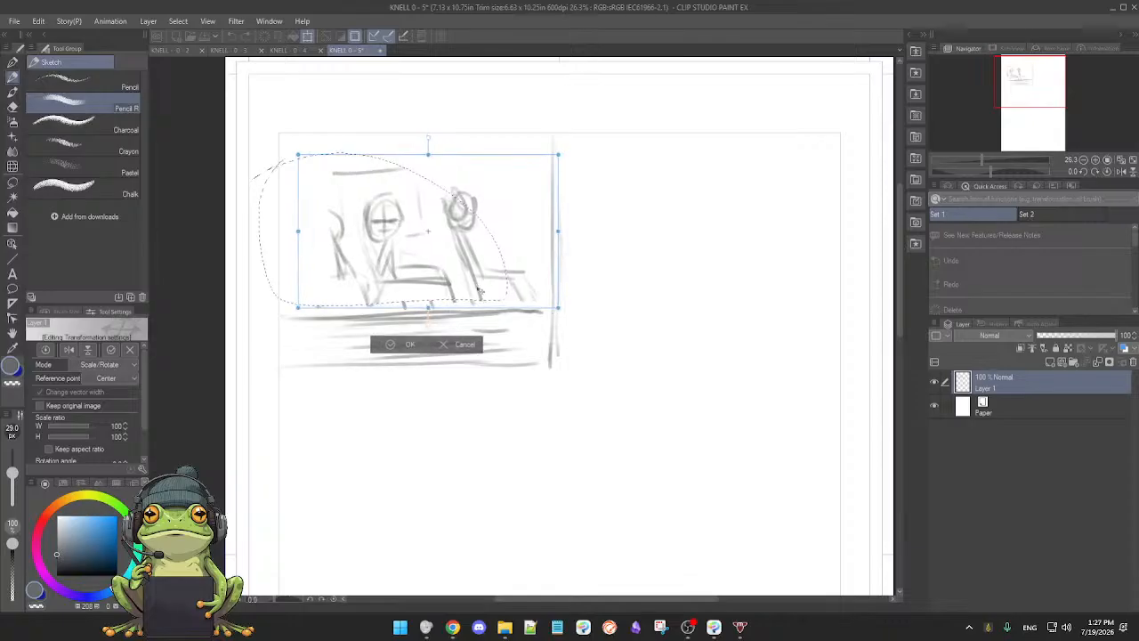
left_click_drag(400, 312, 399, 315)
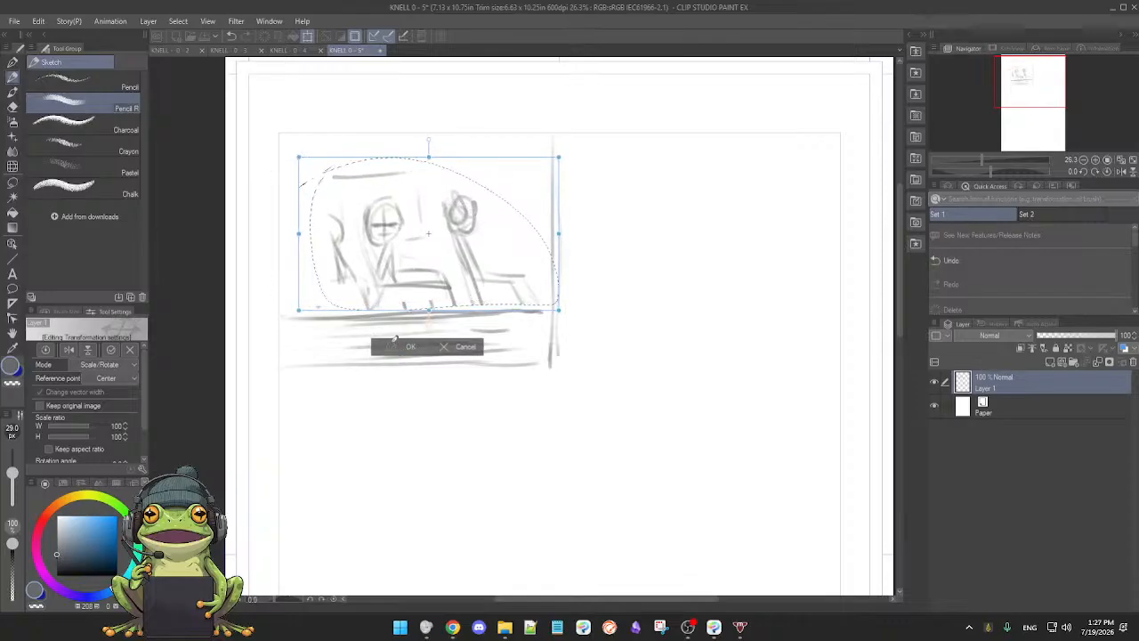
left_click(391, 351)
left_click(308, 330)
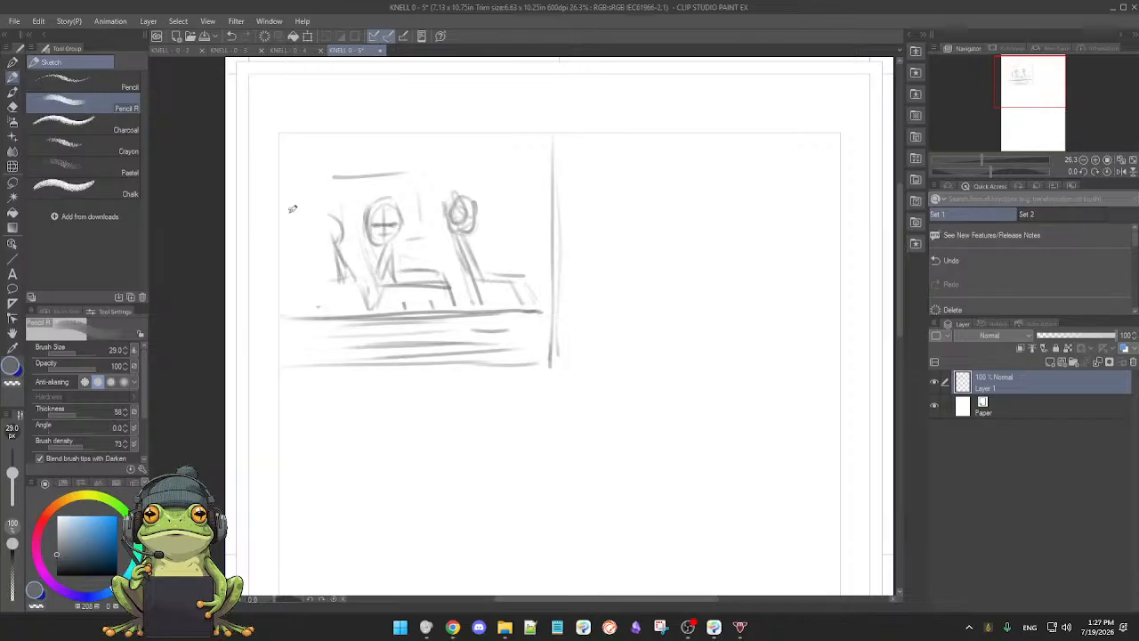
- Sketch a full head and back for the leftmost figure, and erase its old cut-off outline with a smaller hard eraser
mouse_move(303, 212)
left_mouse_down()
mouse_move(330, 278)
mouse_move(316, 257)
left_mouse_up()
key("e")
left_click_drag(349, 221, 347, 214)
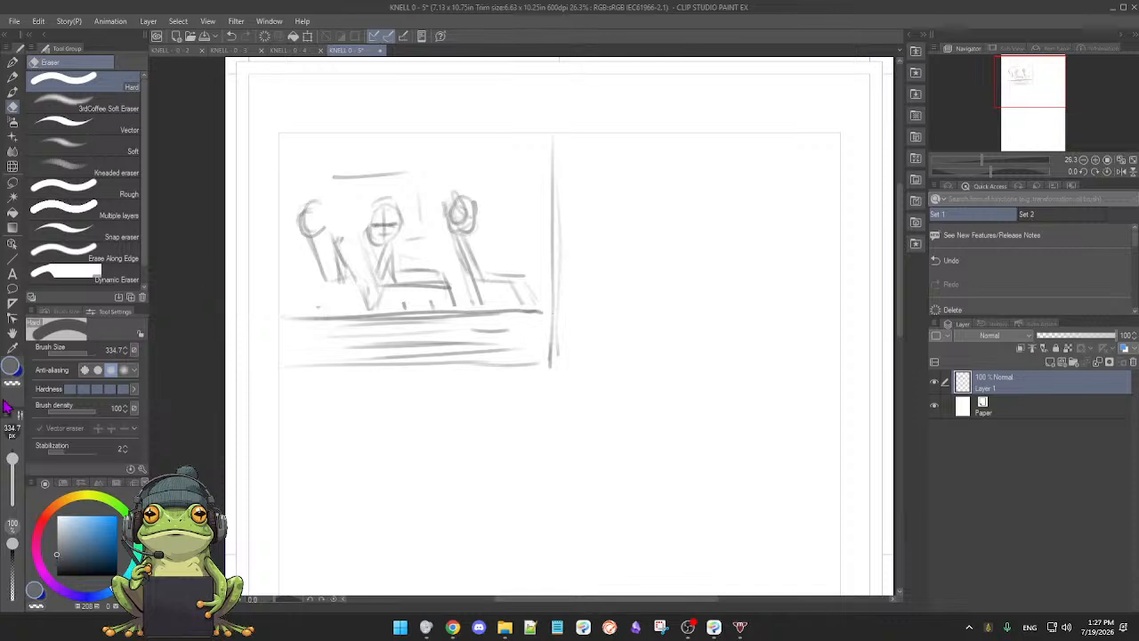
left_click_drag(12, 458, 12, 470)
mouse_move(390, 258)
left_mouse_down()
mouse_move(340, 234)
mouse_move(343, 220)
mouse_move(360, 287)
mouse_move(351, 254)
left_mouse_up()
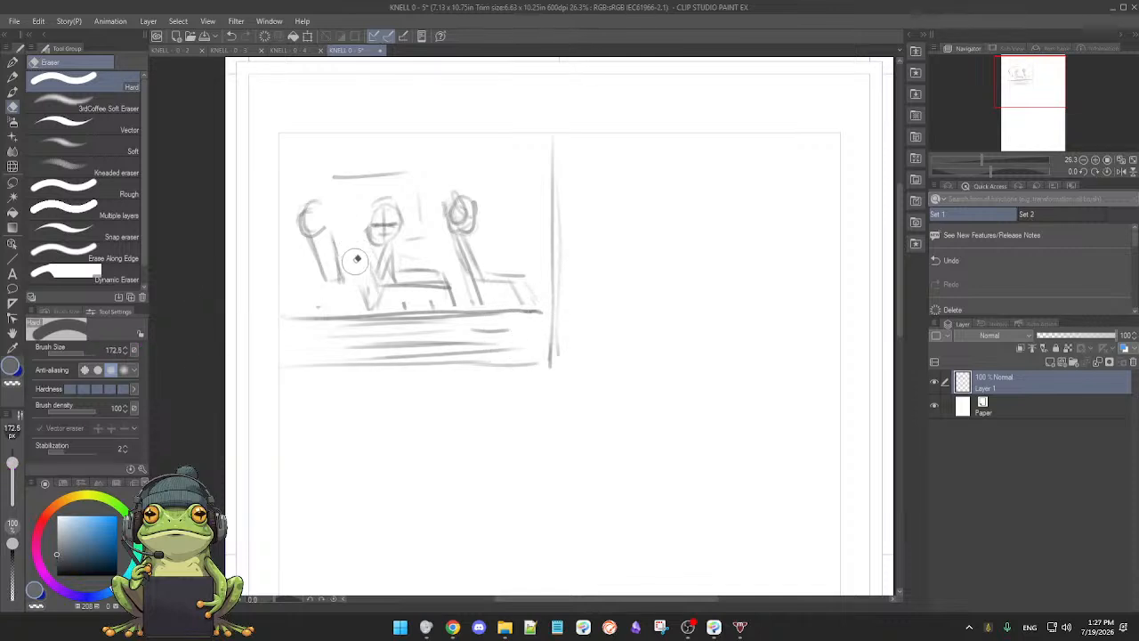
- Clean up and redraw the leftmost figure's head using the 3rdCoffee Soft Eraser and pencil, and add its lap and legs
left_click(101, 109)
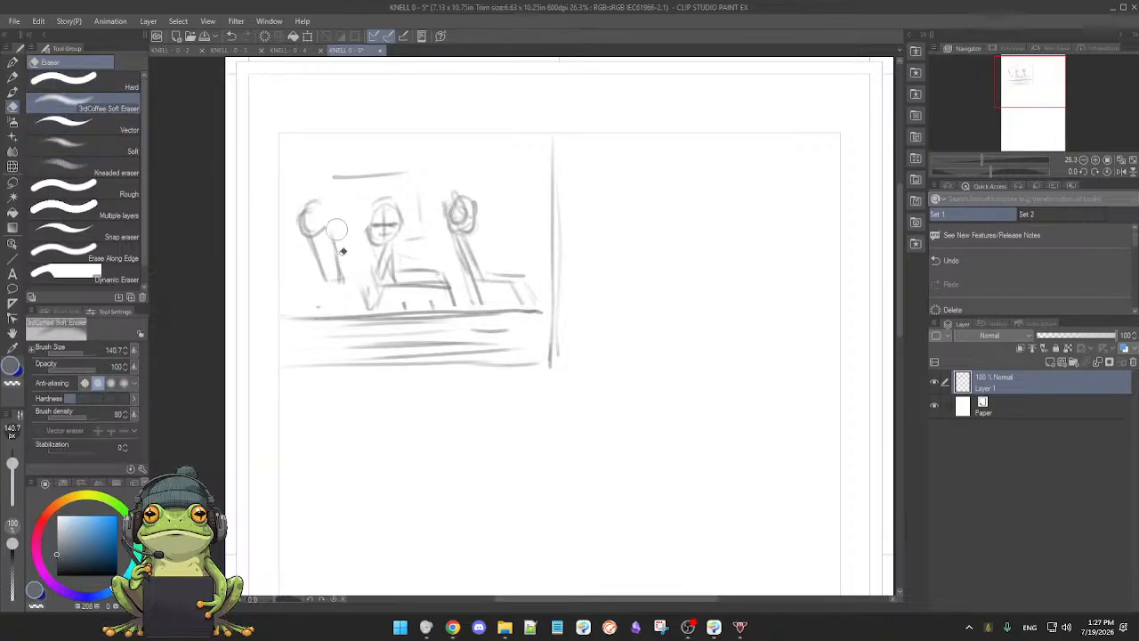
key("p")
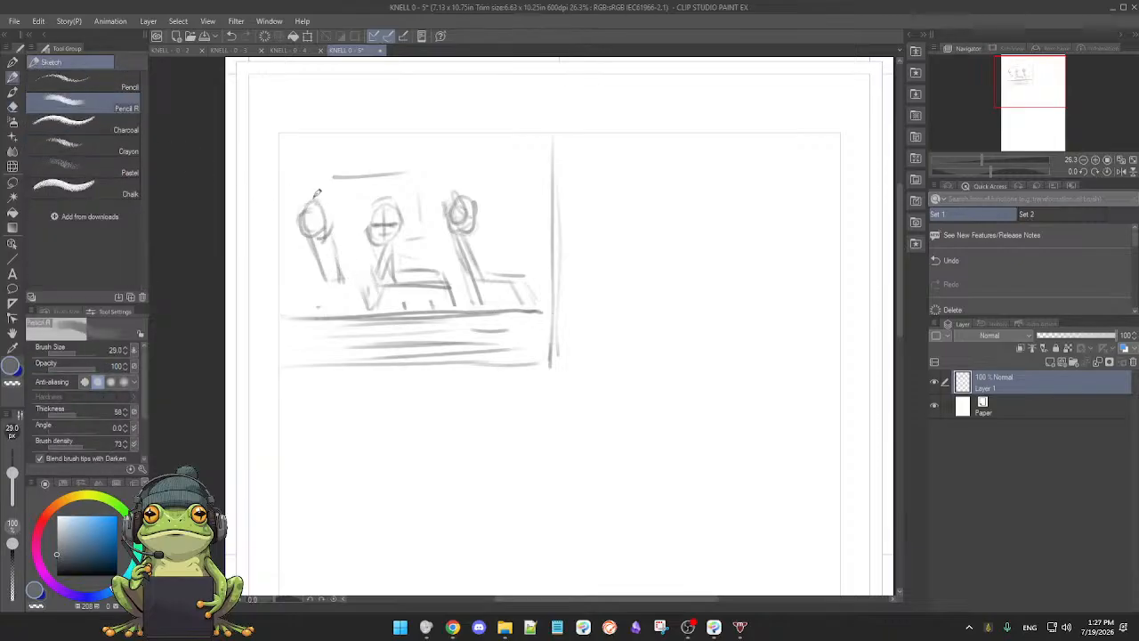
key("e")
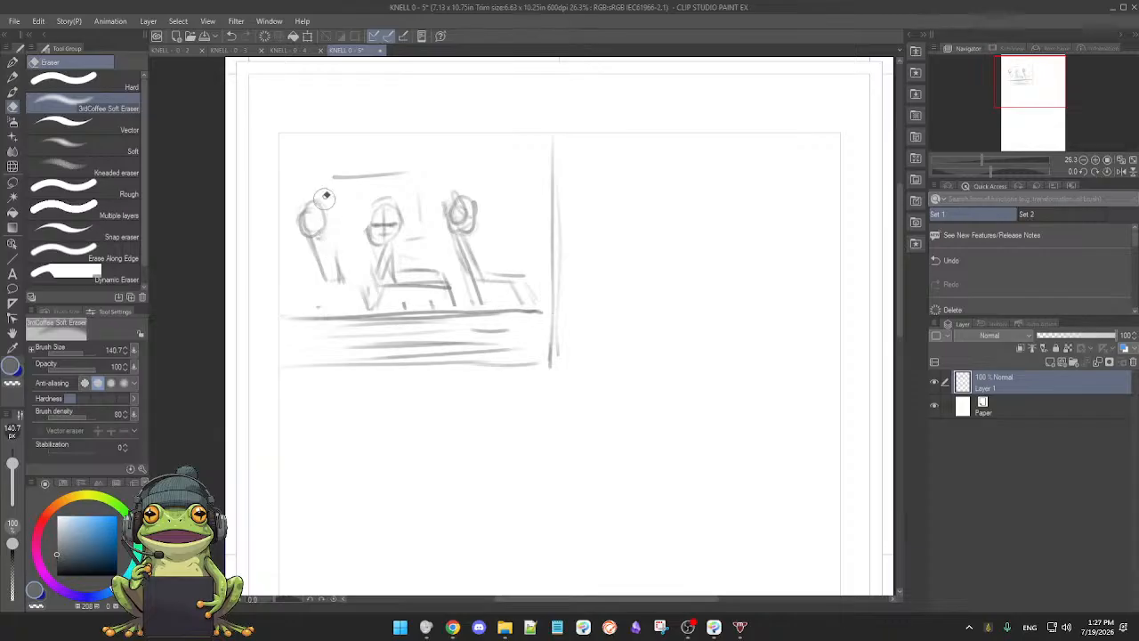
key("p")
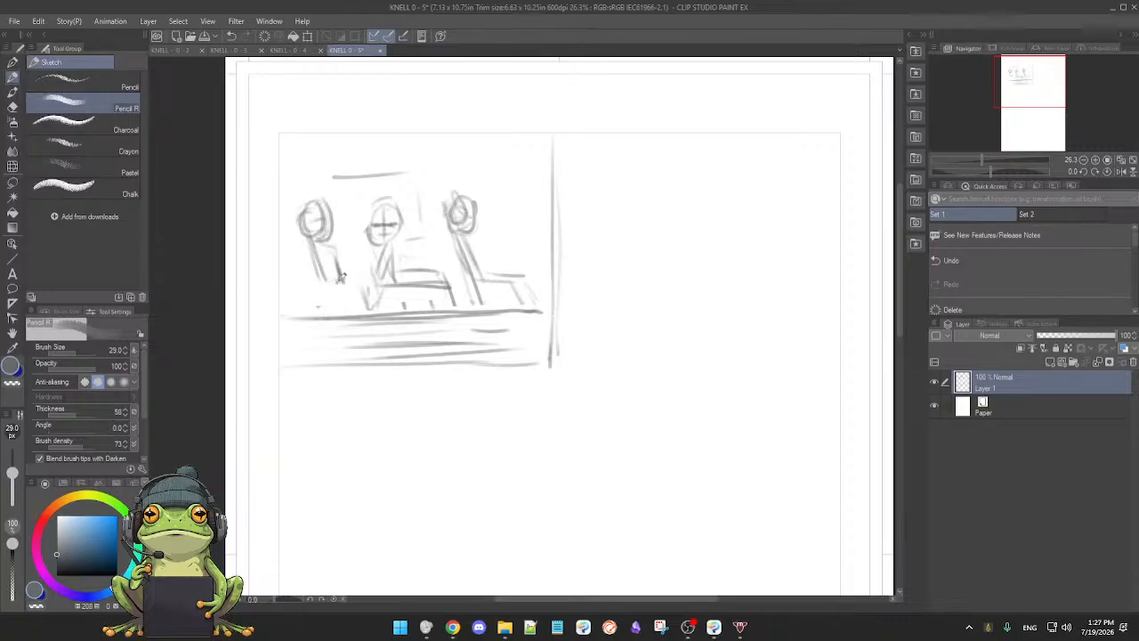
left_click_drag(335, 277, 364, 288)
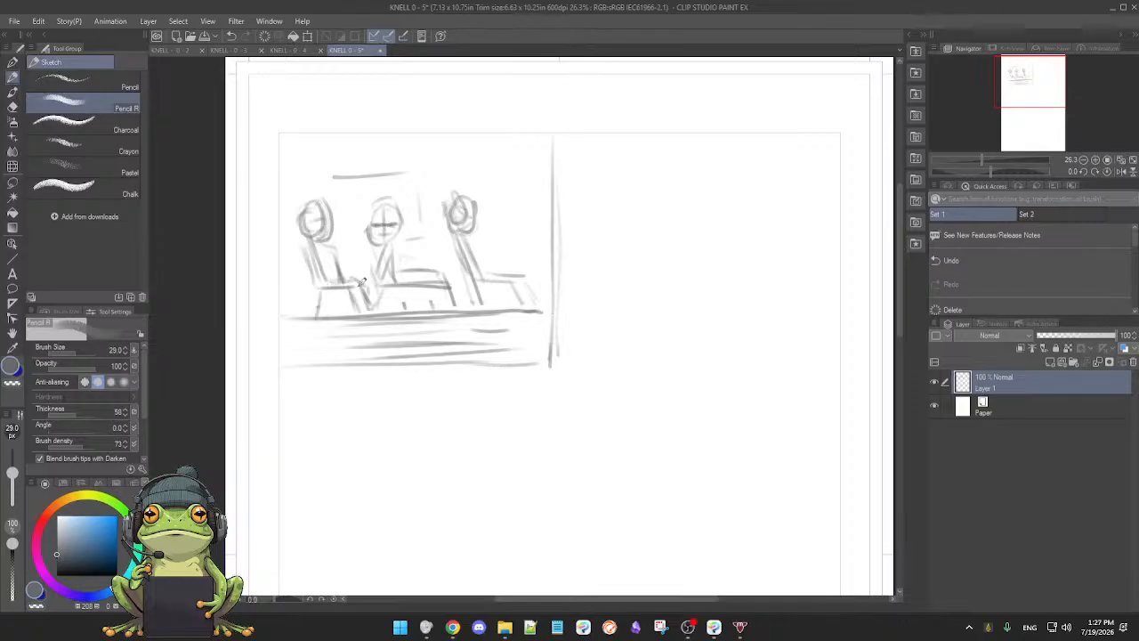
- Sketch a seat-back line behind the middle figure, and strengthen the back lines of all three seated figures
left_click_drag(358, 207, 379, 277)
left_click_drag(363, 240, 375, 278)
left_click_drag(362, 213, 368, 242)
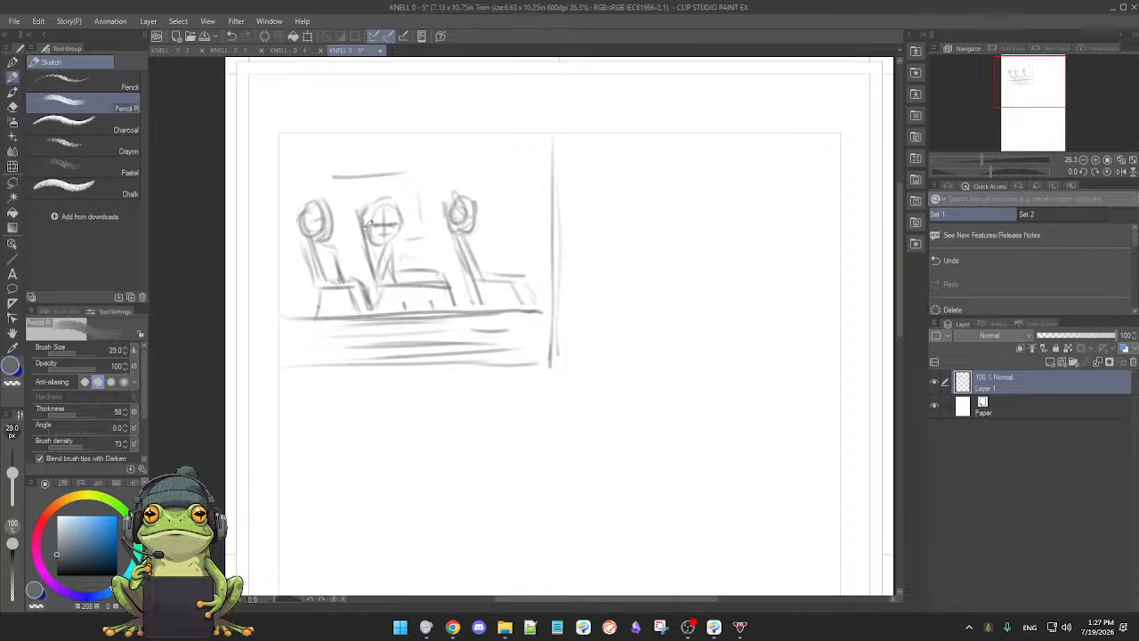
left_click_drag(300, 219, 312, 259)
left_click_drag(366, 213, 385, 274)
left_click_drag(451, 218, 465, 260)
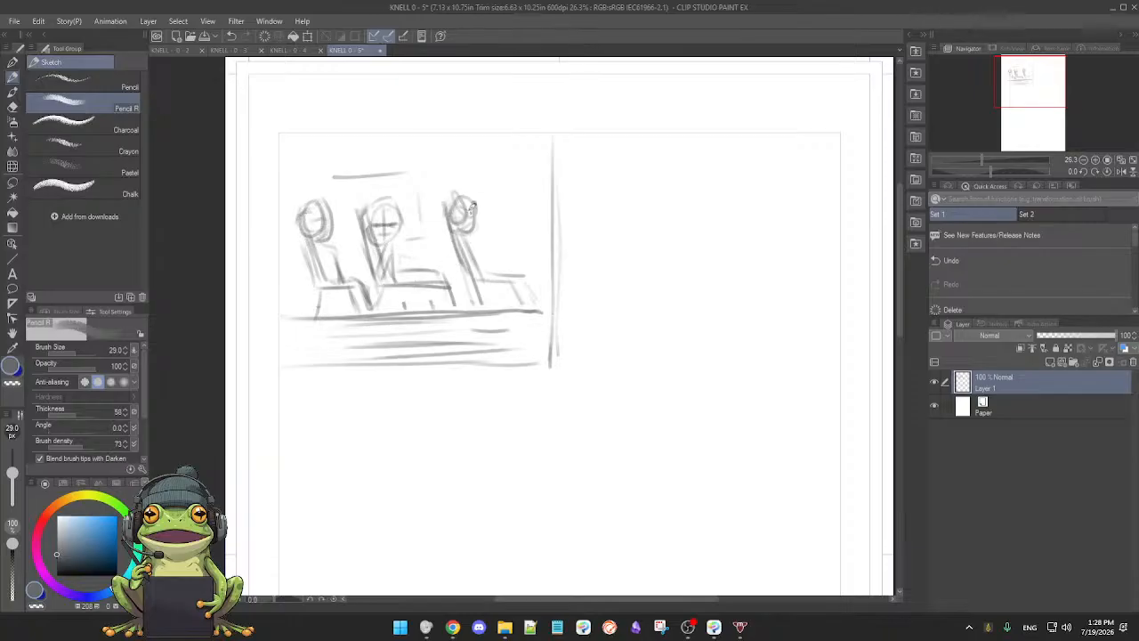
- Darken the rightmost figure's head with angular strokes, and reinforce its lower legs and back
left_click_drag(458, 210, 500, 219)
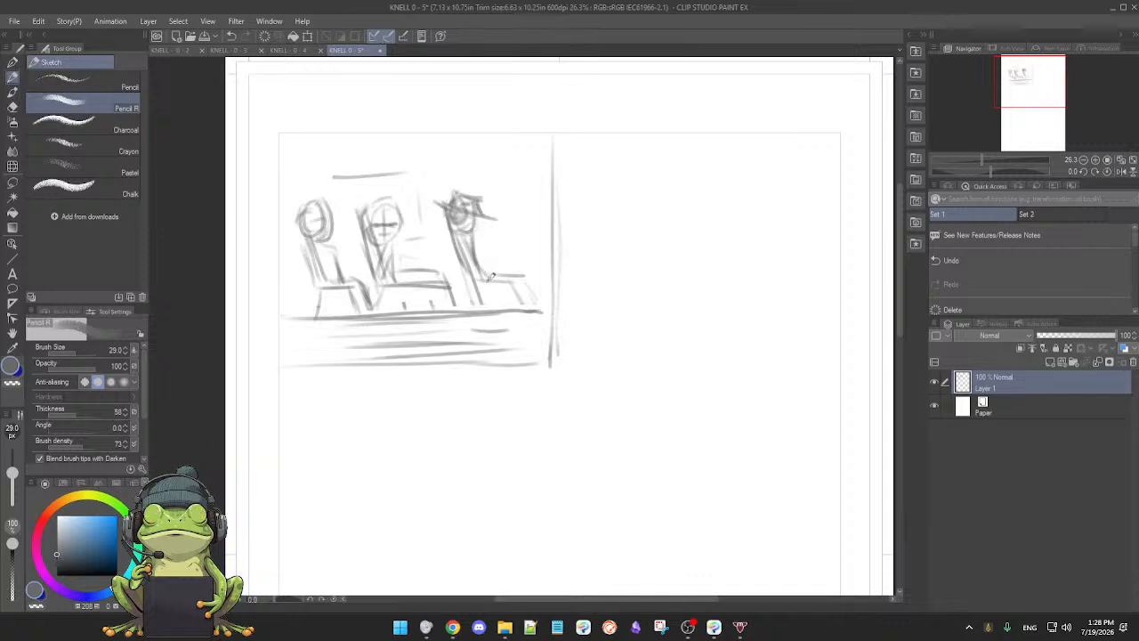
left_click_drag(522, 277, 535, 302)
left_click_drag(448, 233, 452, 263)
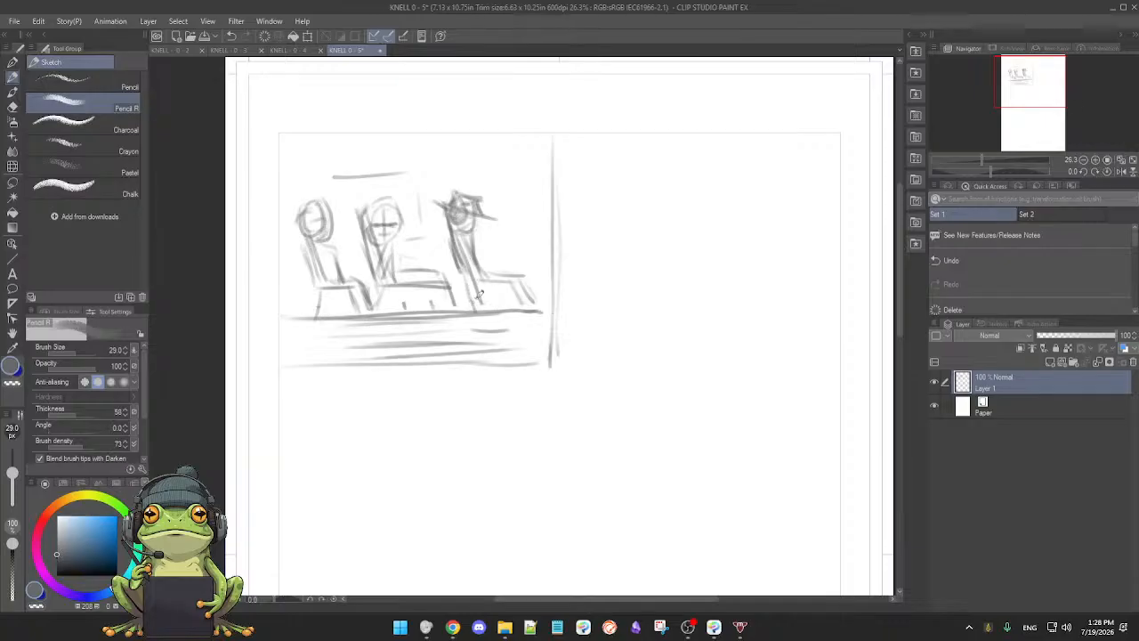
- Sketch a rounded hip for the rightmost seated figure, and reinforce its torso and thigh lines
left_click_drag(465, 266, 474, 306)
left_click_drag(469, 287, 490, 269)
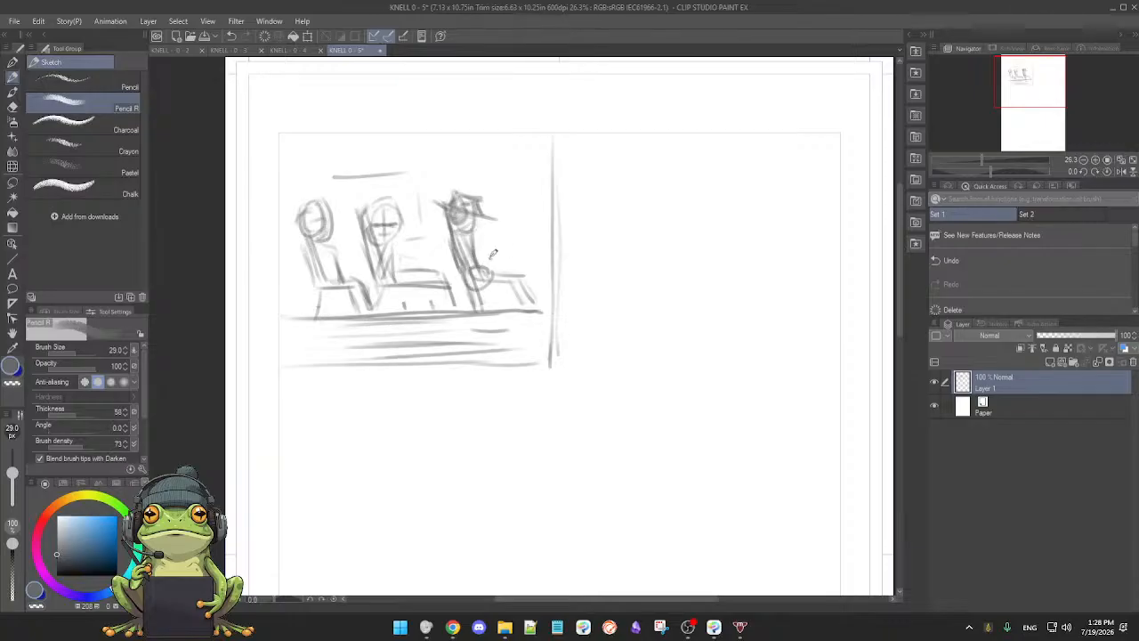
key("ctrl+z")
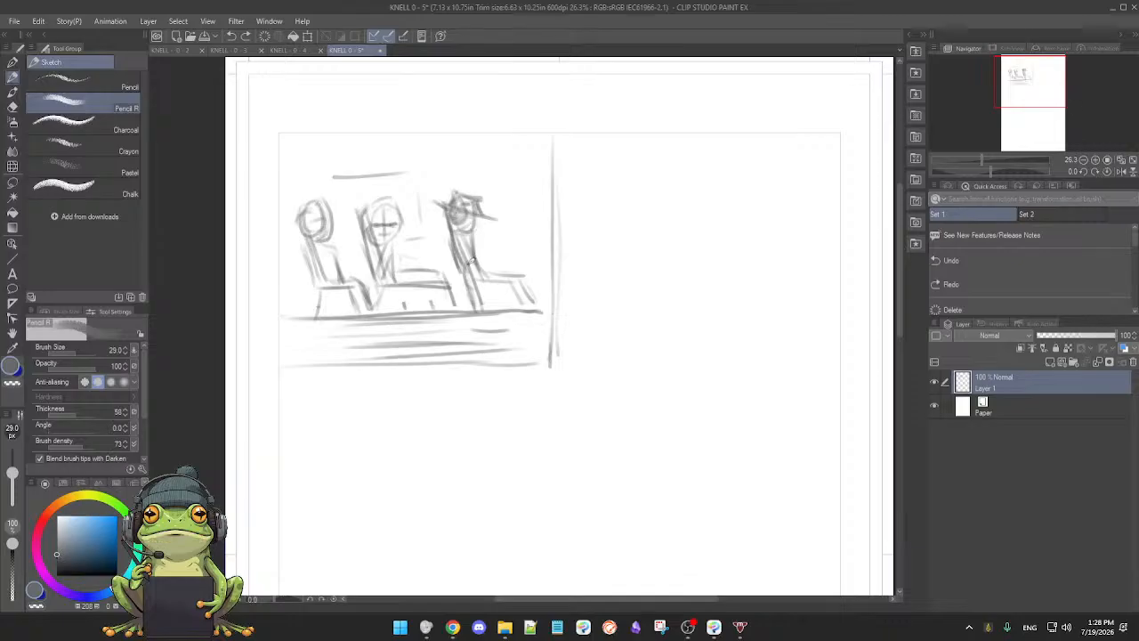
key("ctrl+y")
mouse_move(472, 241)
left_mouse_down()
mouse_move(480, 271)
mouse_move(523, 277)
mouse_move(477, 298)
left_mouse_up()
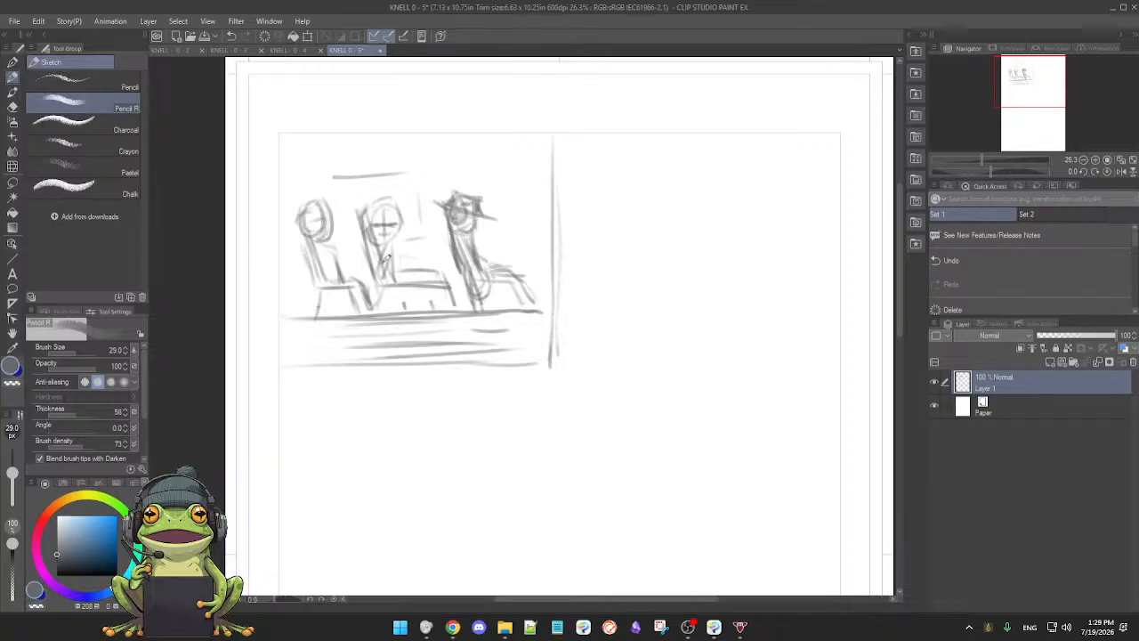
- Sketch bent arms on the middle and leftmost figures, then erase and redraw the middle figure's knee and lower legs
left_click_drag(385, 261, 407, 260)
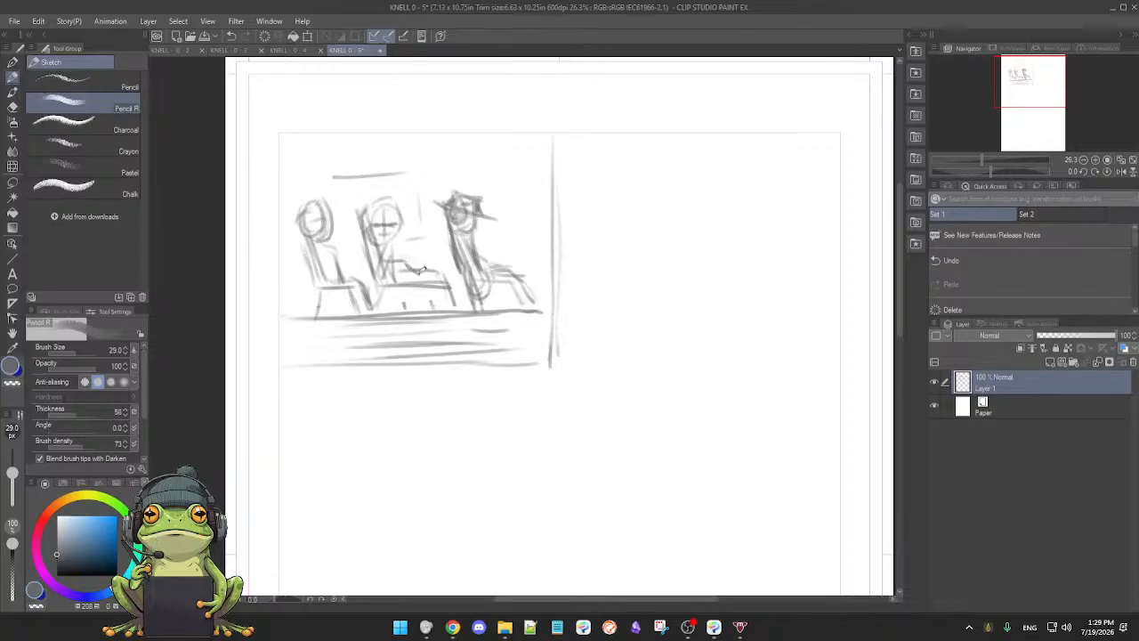
left_click_drag(311, 266, 331, 259)
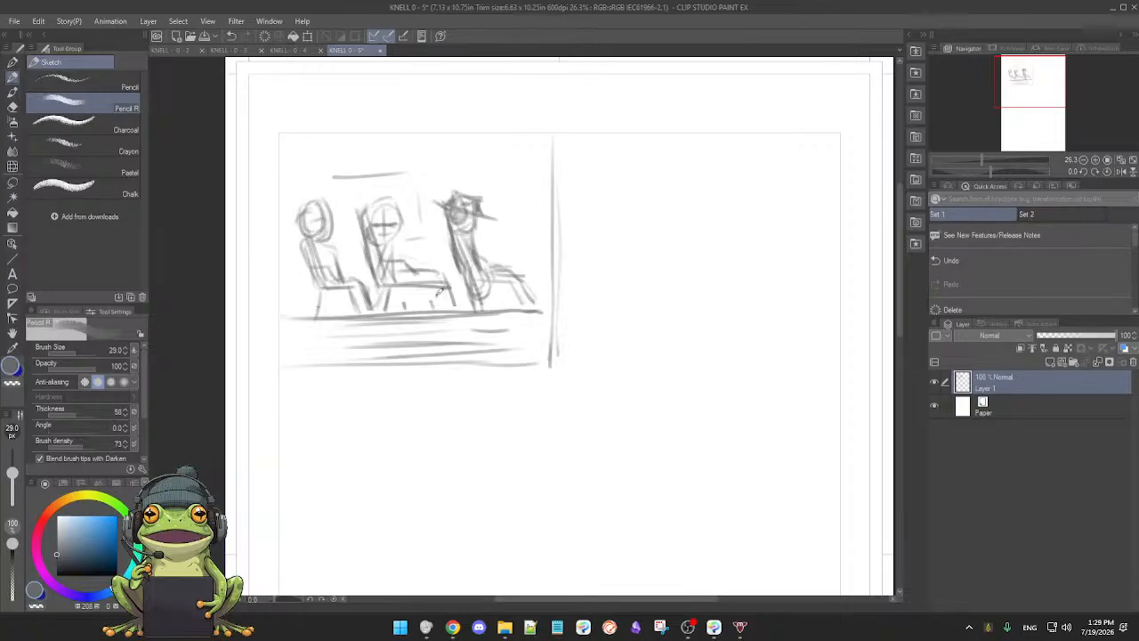
key("e")
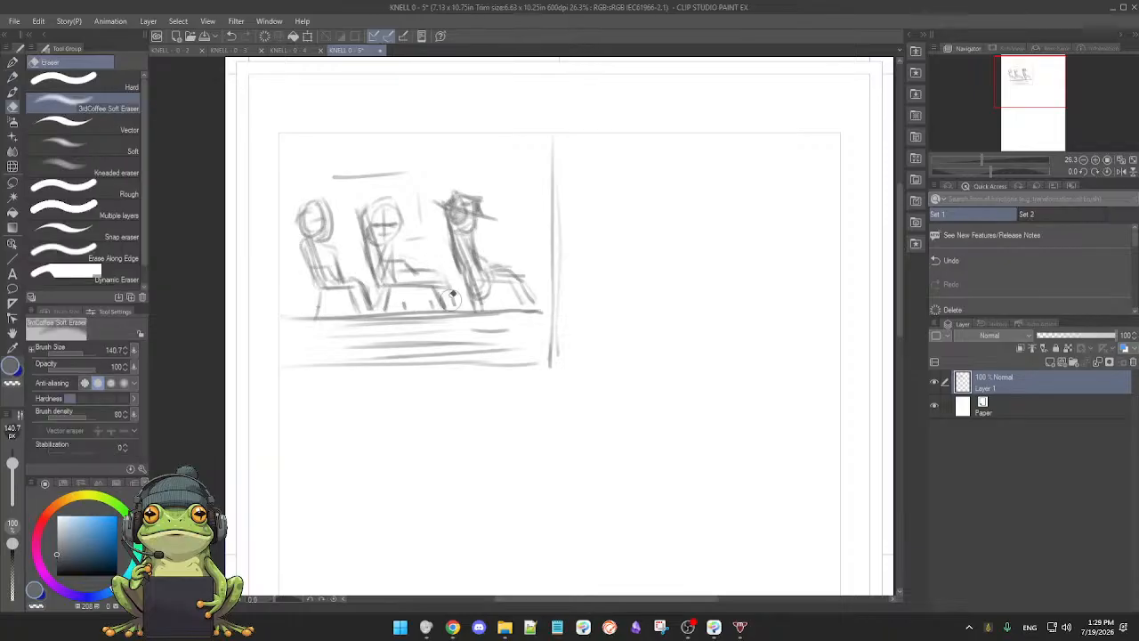
key("p")
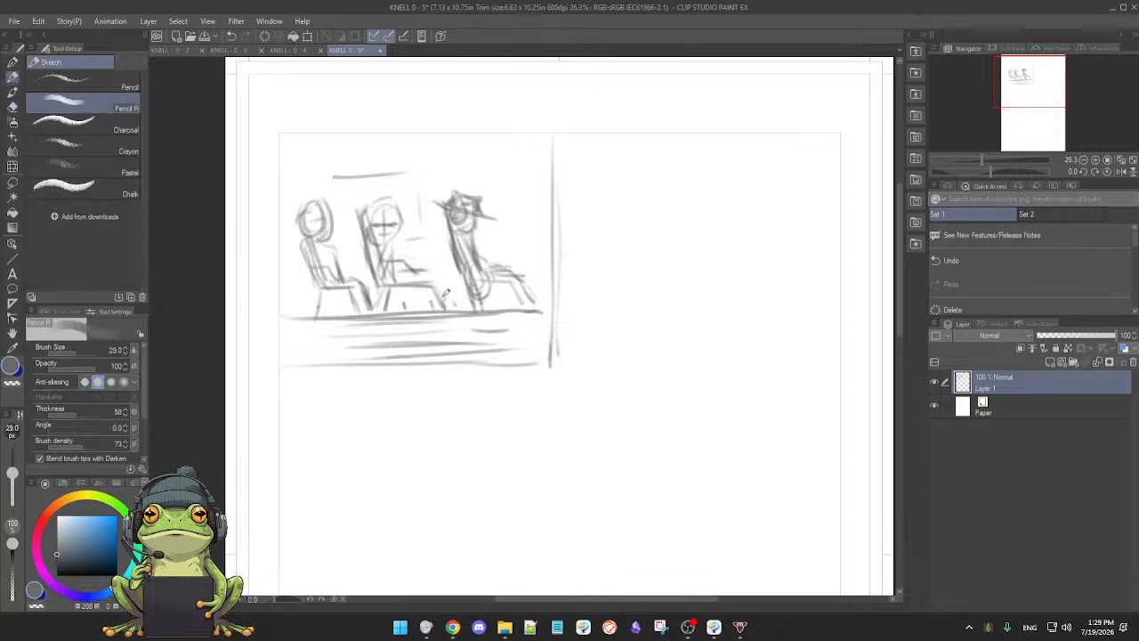
mouse_move(430, 284)
left_mouse_down()
mouse_move(453, 310)
mouse_move(438, 272)
left_mouse_up()
- Strengthen the bottom border line of page 5's first panel with the Pencil R brush
scroll(559, 323, "down", 2)
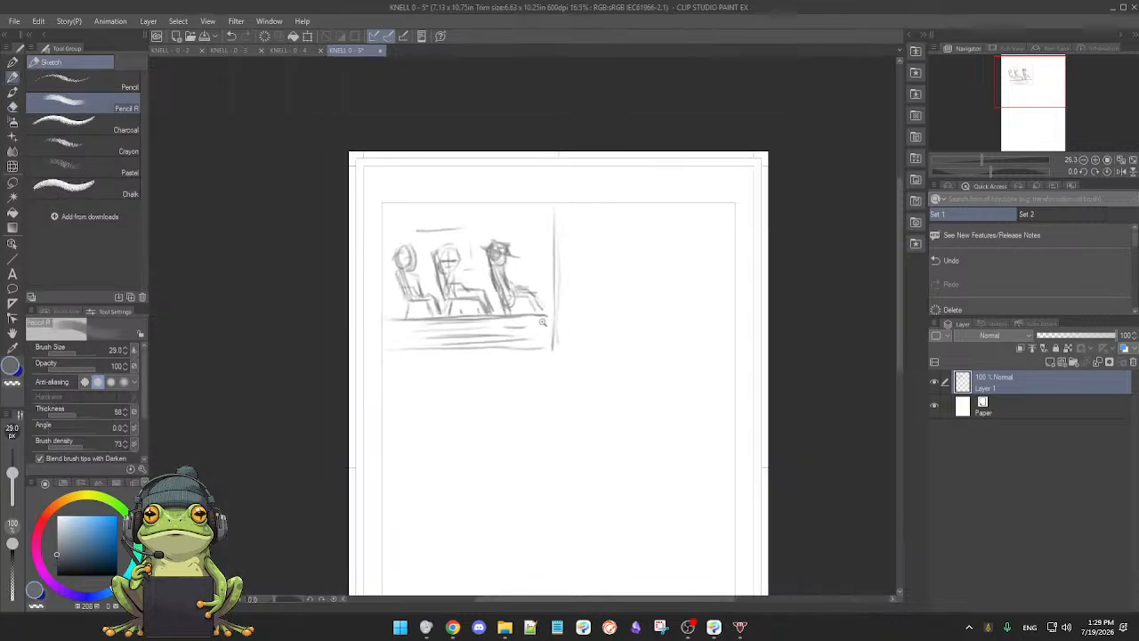
key("e")
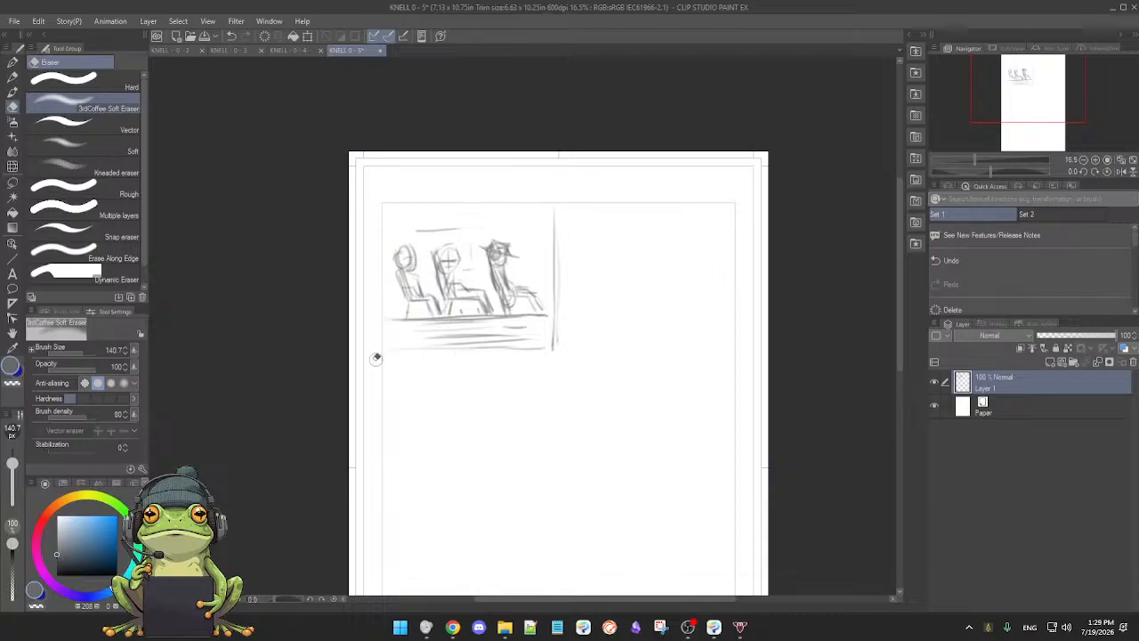
key("p")
mouse_move(396, 345)
left_mouse_down()
mouse_move(520, 339)
mouse_move(446, 347)
mouse_move(587, 351)
mouse_move(499, 341)
mouse_move(563, 341)
mouse_move(544, 369)
mouse_move(510, 348)
left_mouse_up()
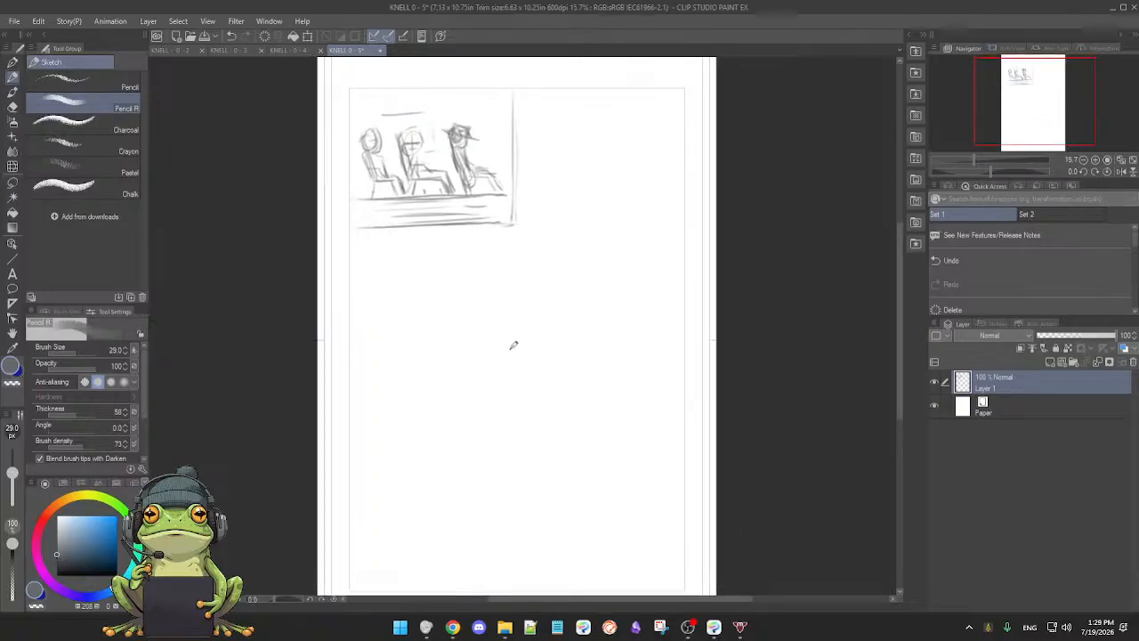
- Try a zigzag scribble in the blank area below the panel, undo it, and check page 4's layout
mouse_move(516, 326)
left_mouse_down()
mouse_move(508, 375)
mouse_move(558, 321)
mouse_move(547, 366)
left_mouse_up()
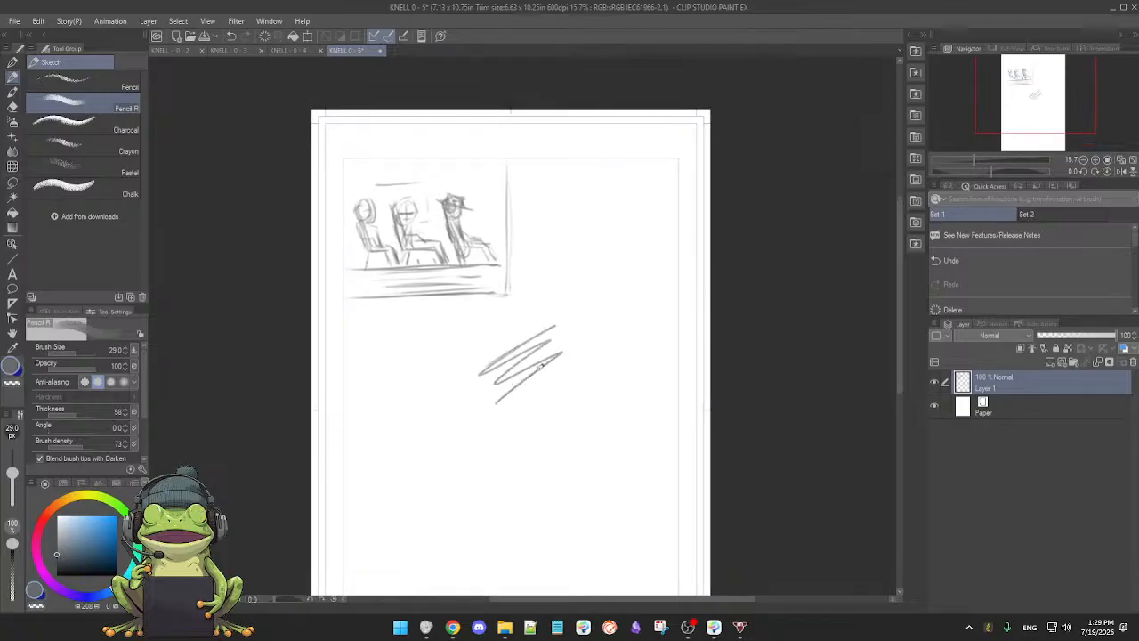
key("ctrl+z")
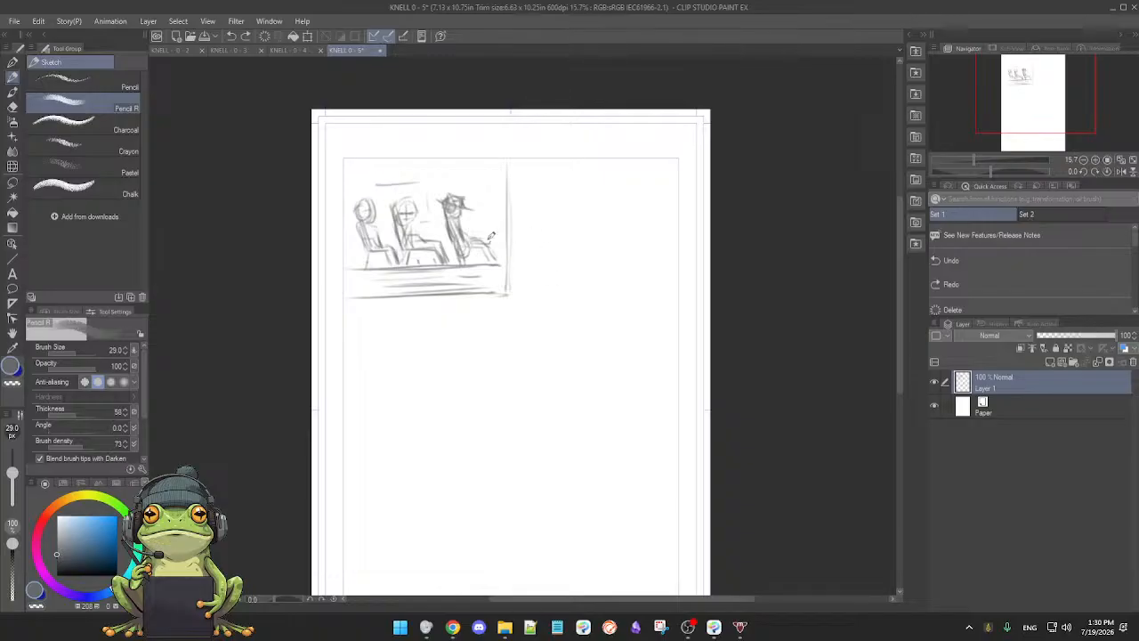
left_click(288, 51)
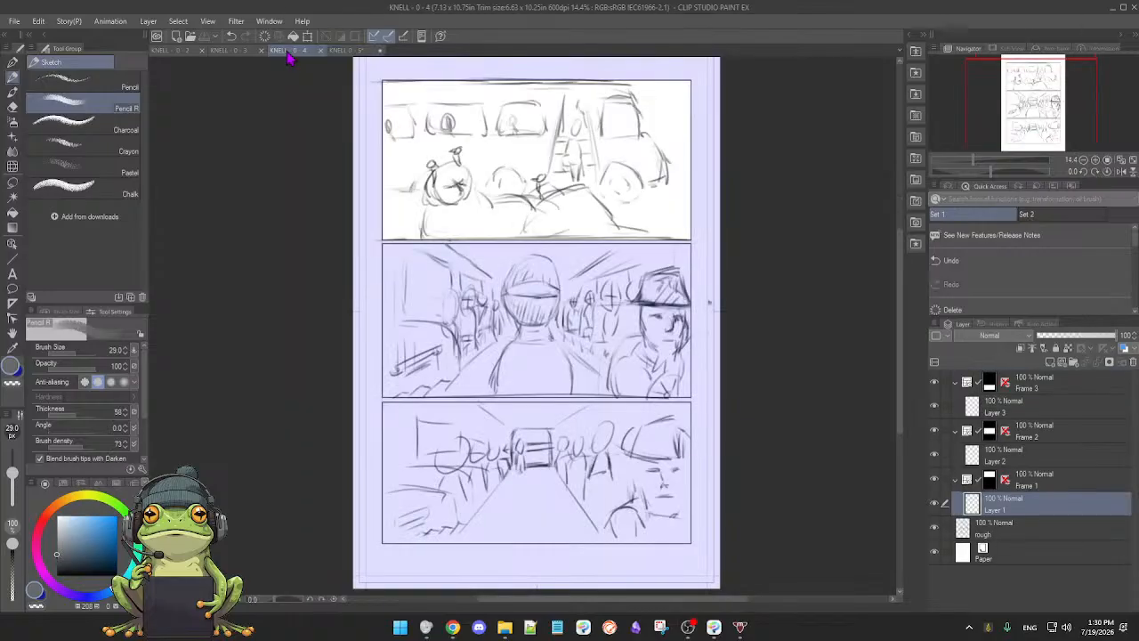
left_click(347, 51)
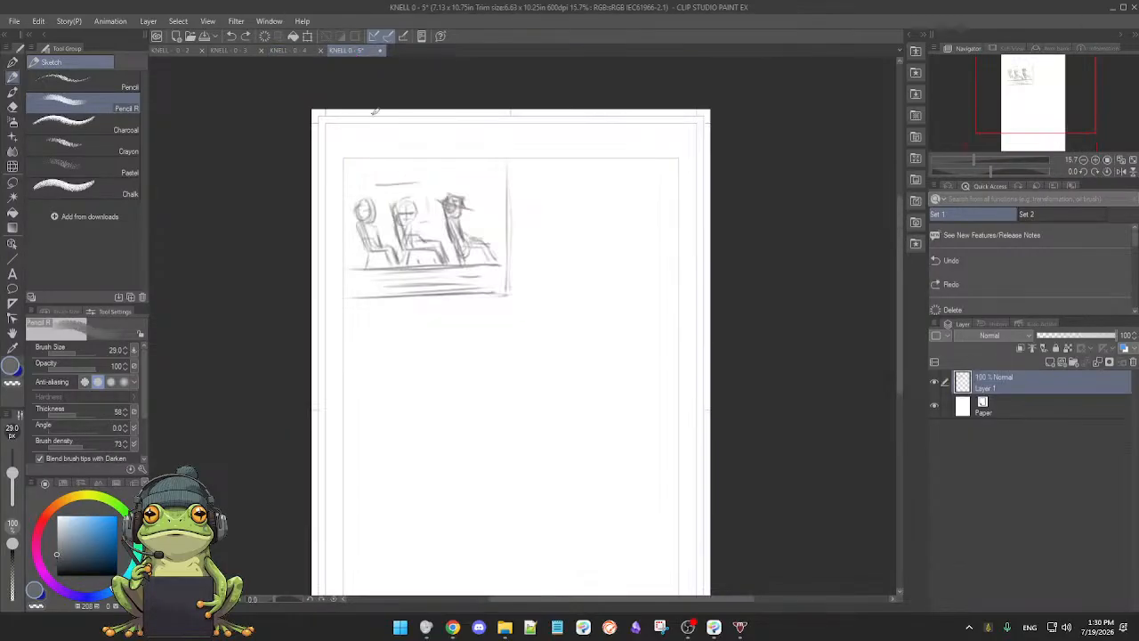
- Try erasing the middle figure's face guidelines and sketching hair and facial features around its head
scroll(471, 229, "up", 4)
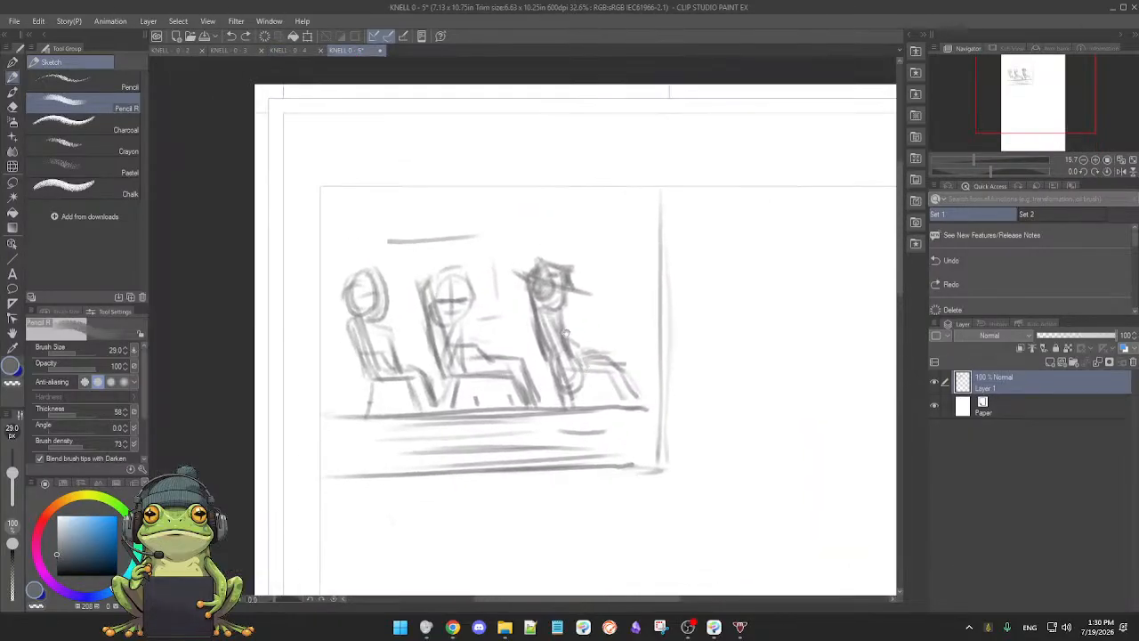
key("e")
mouse_move(457, 294)
left_mouse_down()
mouse_move(449, 299)
mouse_move(448, 267)
mouse_move(473, 298)
left_mouse_up()
key("p")
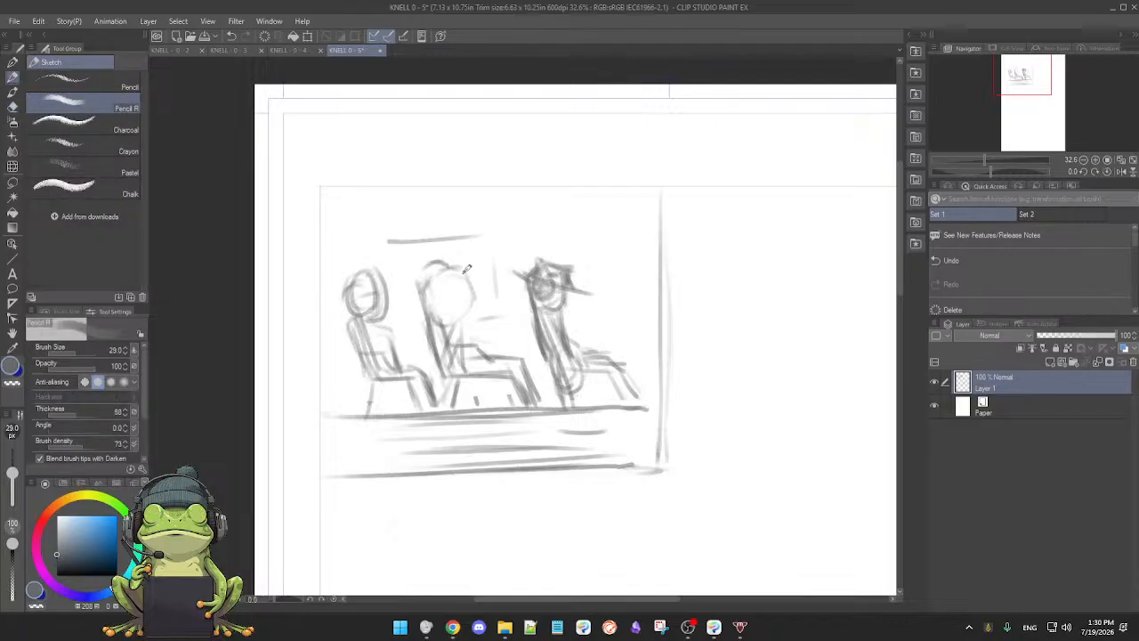
left_click_drag(430, 266, 424, 301)
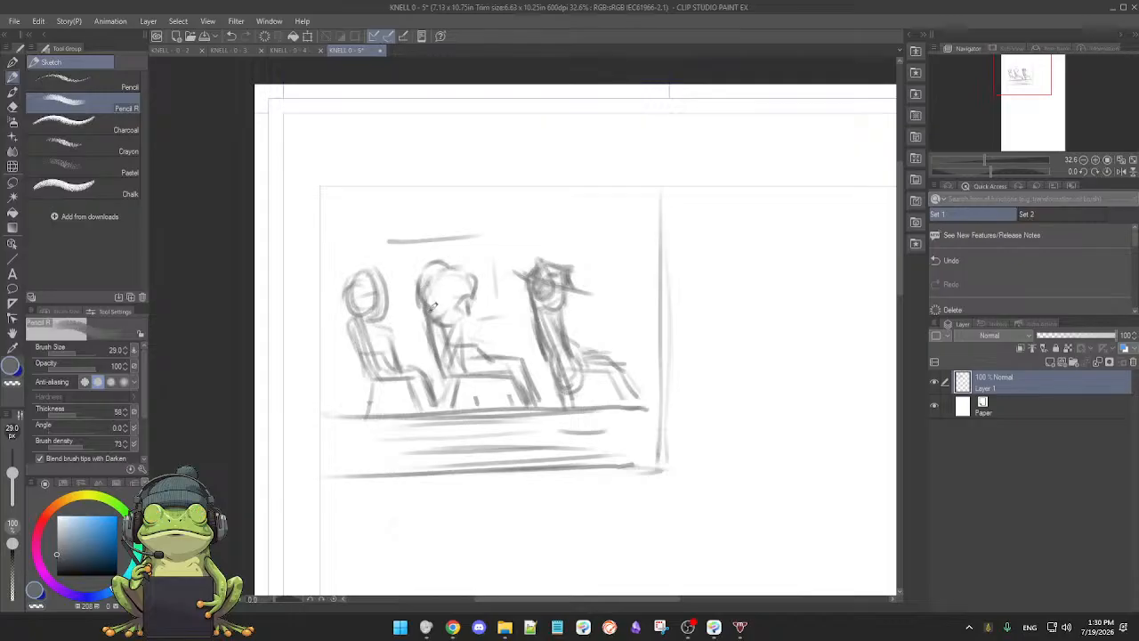
mouse_move(451, 268)
left_mouse_down()
mouse_move(480, 294)
mouse_move(454, 291)
mouse_move(475, 297)
mouse_move(459, 295)
mouse_move(474, 297)
mouse_move(452, 325)
left_mouse_up()
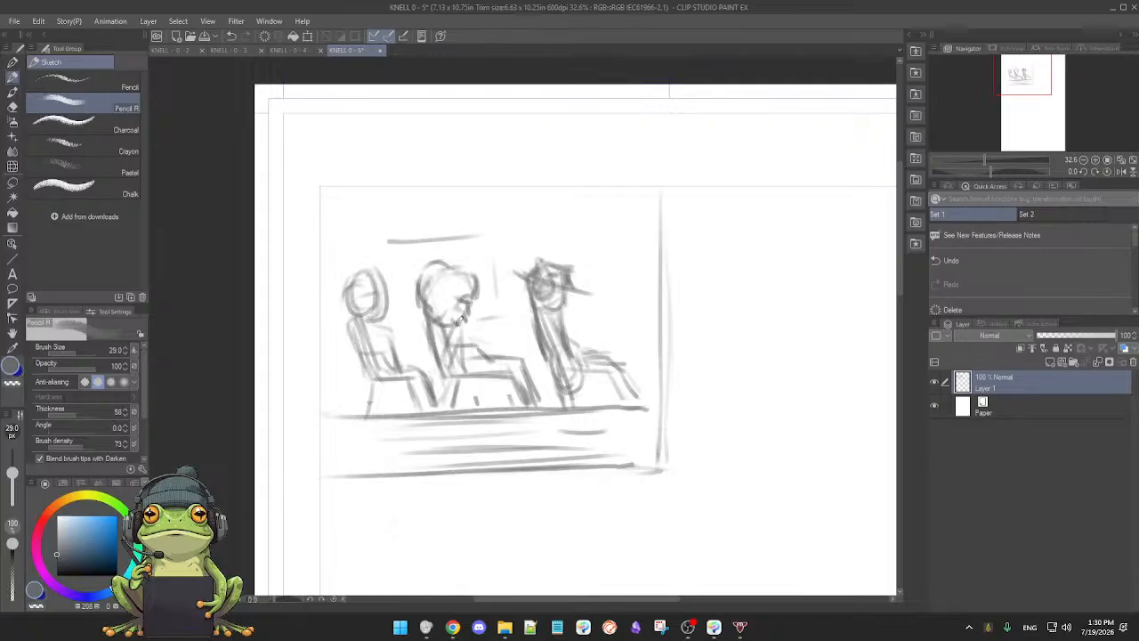
- Erase the middle figure's head and torso with the 3rdCoffee Soft Eraser, and redraw a rounded head with face guidelines
key("e")
mouse_move(468, 279)
left_mouse_down()
mouse_move(443, 295)
mouse_move(454, 324)
mouse_move(479, 300)
mouse_move(472, 285)
mouse_move(416, 286)
mouse_move(420, 300)
mouse_move(492, 305)
mouse_move(472, 348)
left_mouse_up()
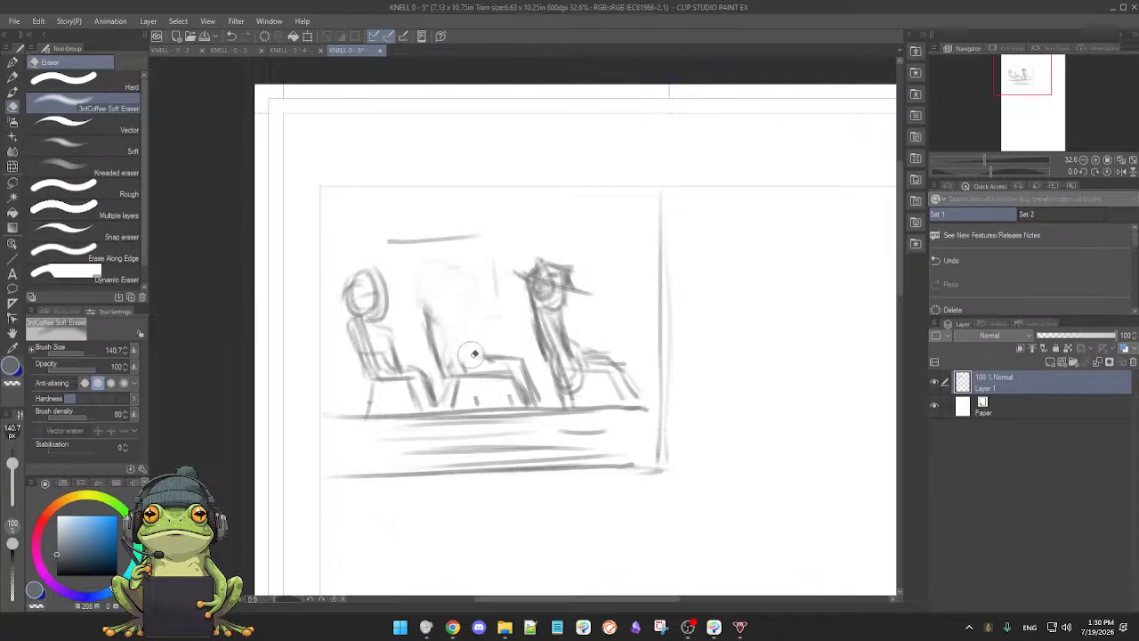
key("p")
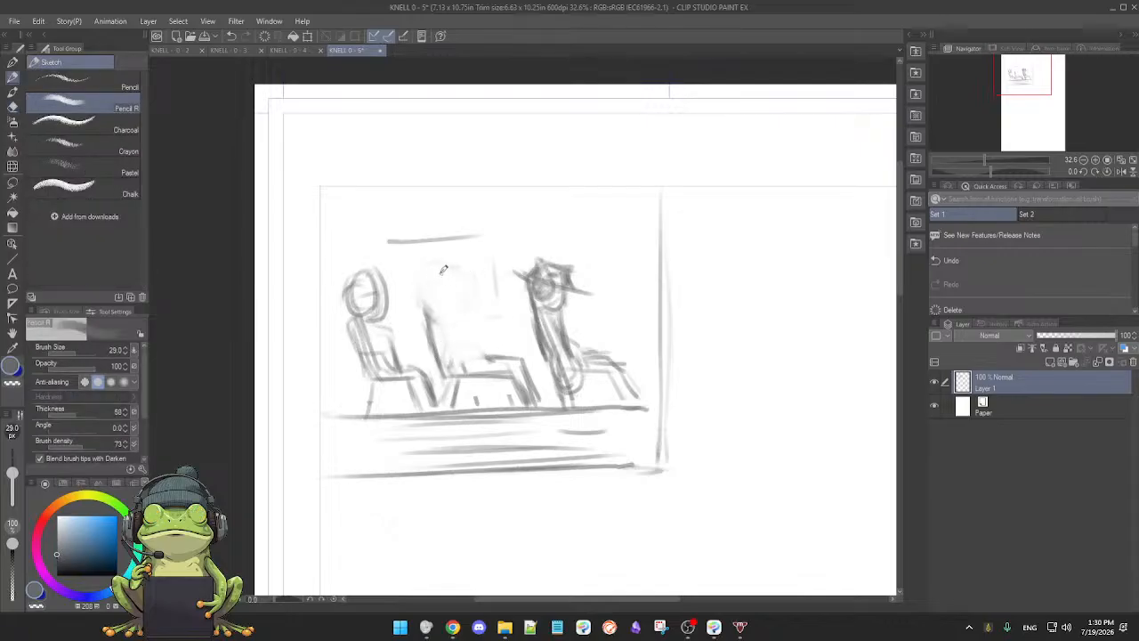
mouse_move(431, 275)
left_mouse_down()
mouse_move(426, 312)
mouse_move(450, 271)
left_mouse_up()
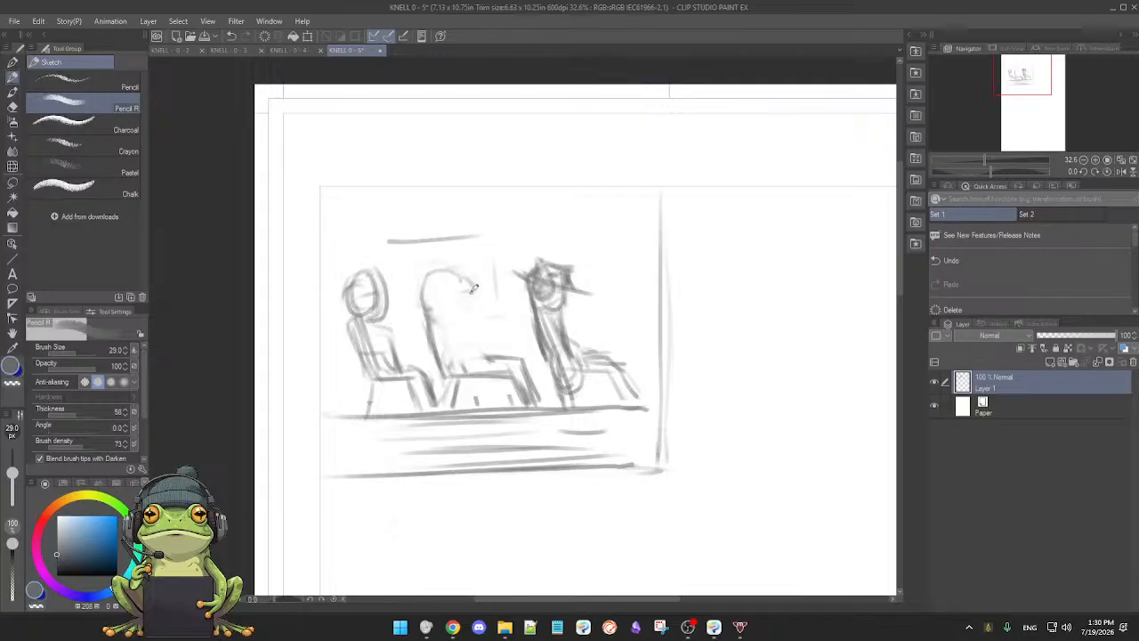
left_click_drag(461, 290, 477, 294)
key("e")
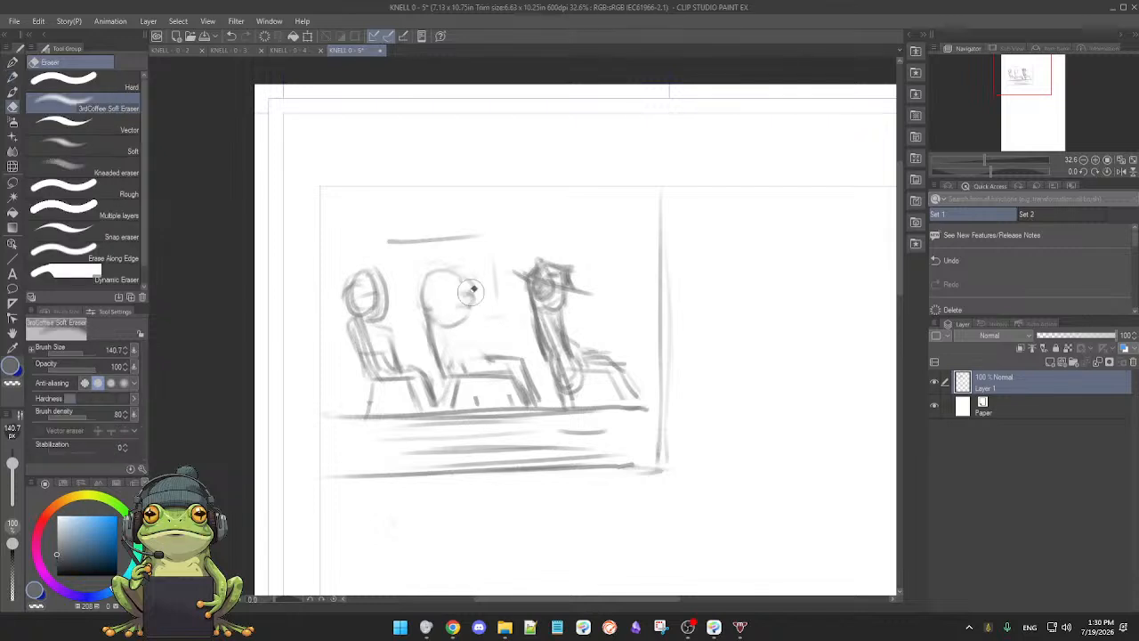
key("p")
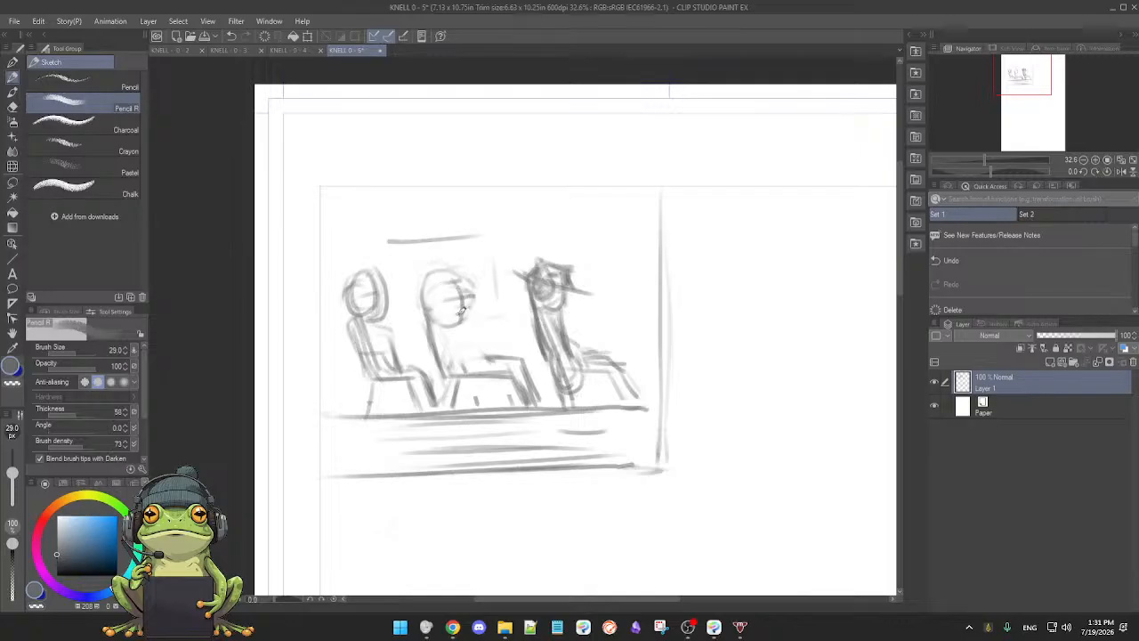
- Redraw the middle figure's chest and arm resting on its lap, darken its head outline, and reinforce the seat's rear leg
mouse_move(460, 315)
left_mouse_down()
mouse_move(441, 330)
mouse_move(466, 327)
mouse_move(463, 358)
mouse_move(450, 355)
mouse_move(484, 338)
left_mouse_up()
left_click_drag(485, 353, 515, 352)
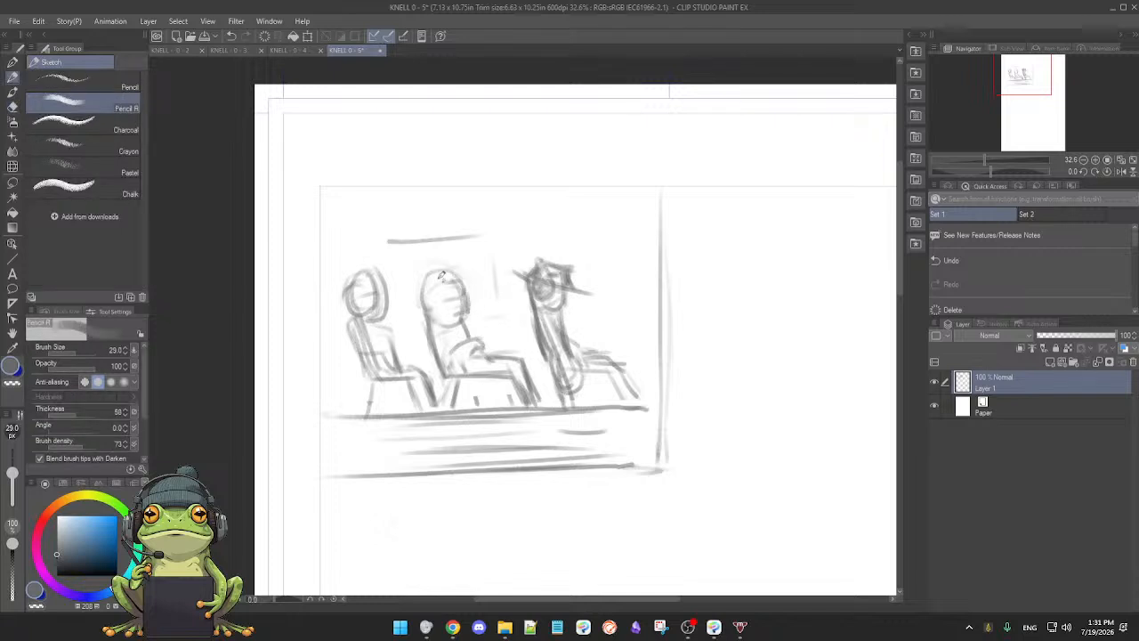
left_click_drag(424, 278, 435, 309)
left_click_drag(498, 365, 503, 320)
left_click_drag(461, 351, 453, 366)
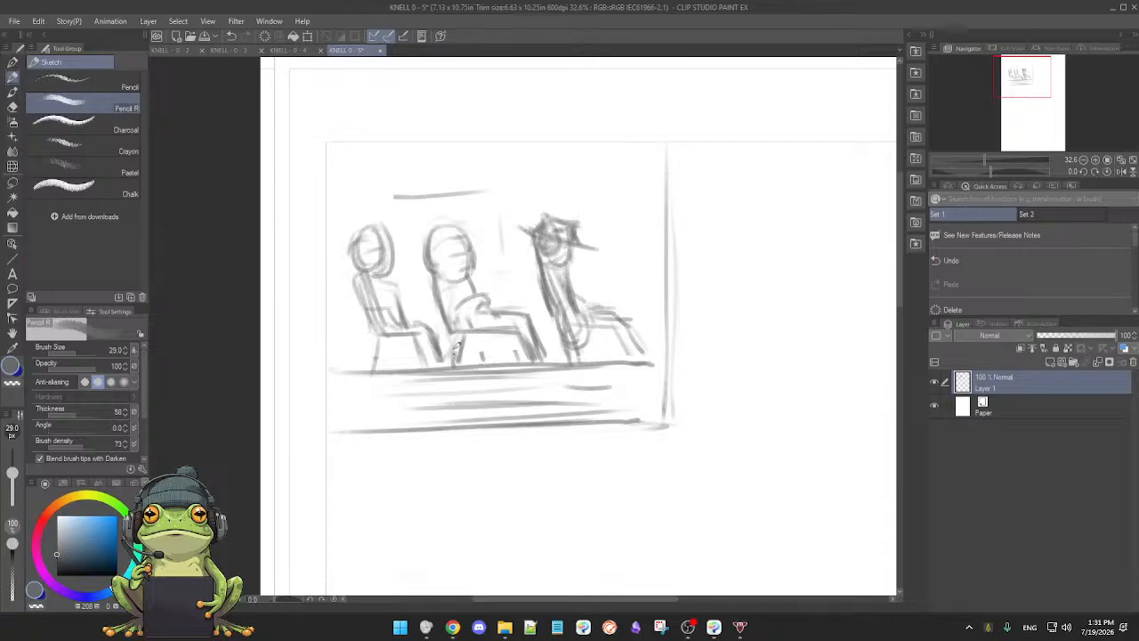
- Erase stray marks under the middle figure's seat, and darken the floor line there, reducing the pencil size to 17.3
key("e")
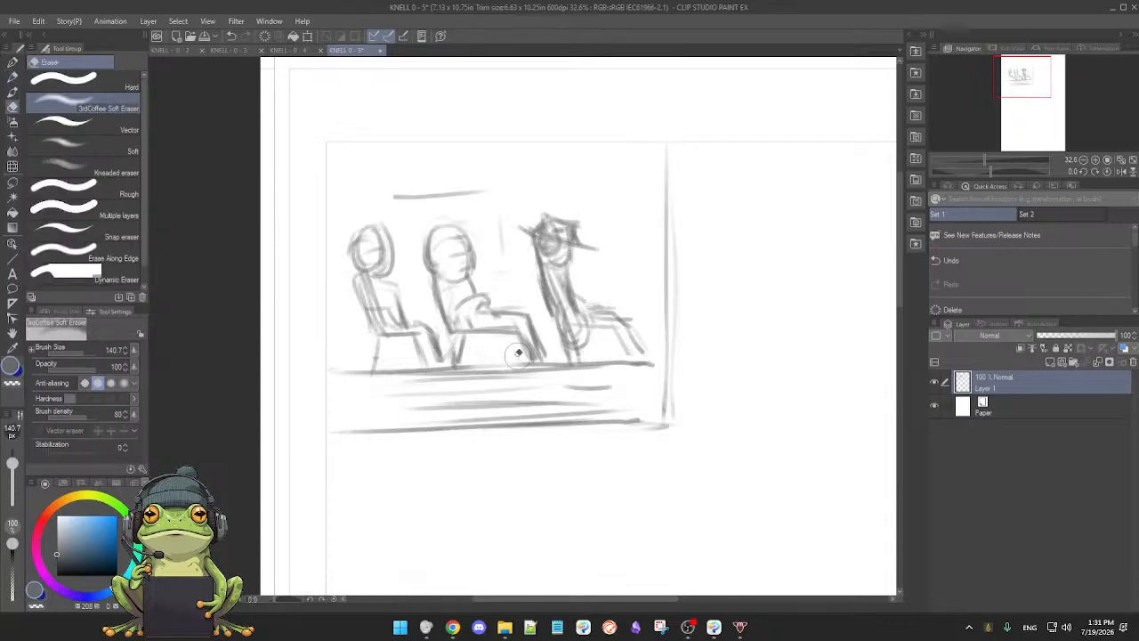
key("p")
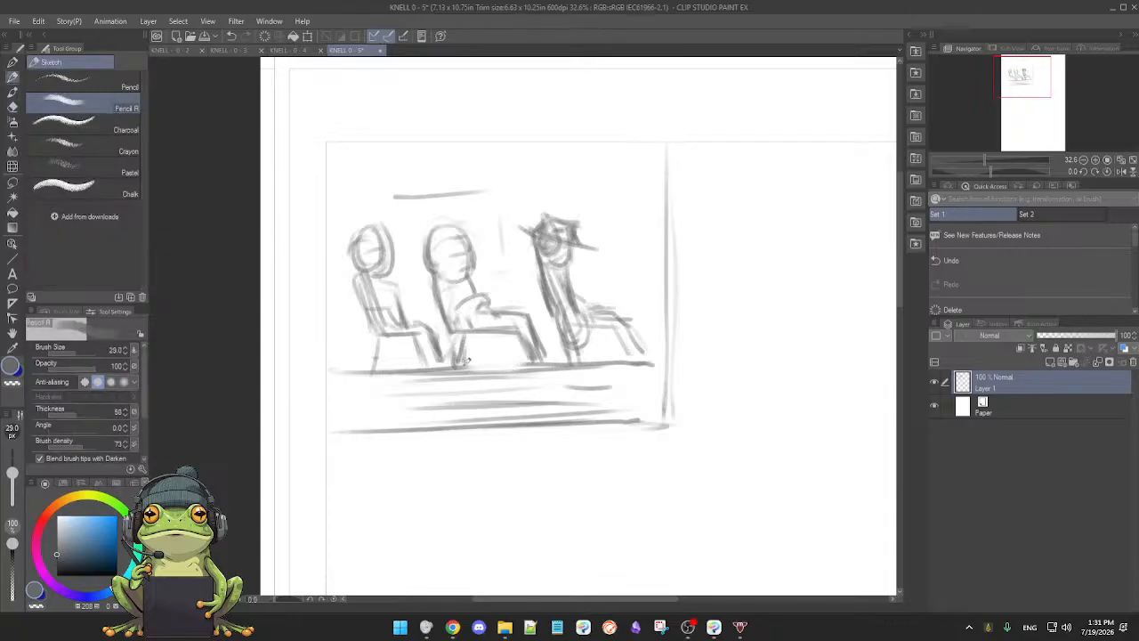
left_click_drag(460, 363, 523, 356)
key("[")
key("[")
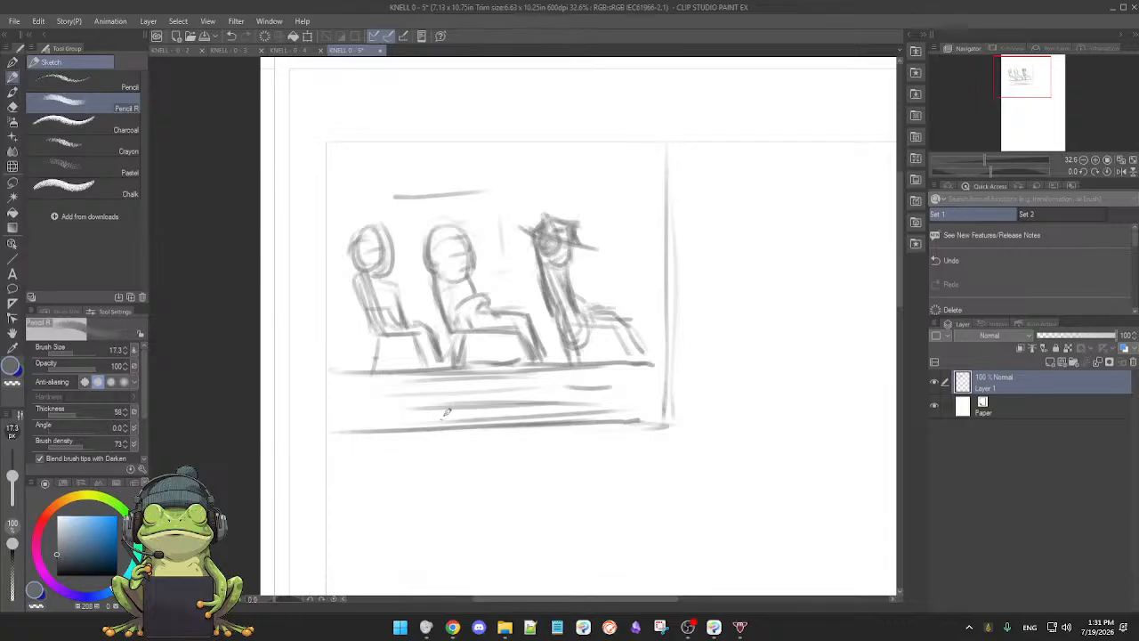
left_click_drag(459, 359, 517, 362)
- Sketch the middle figure's forearm and raised hand, refine its thigh, and reinforce the leftmost figure's back and seat leg
left_click_drag(489, 291, 471, 311)
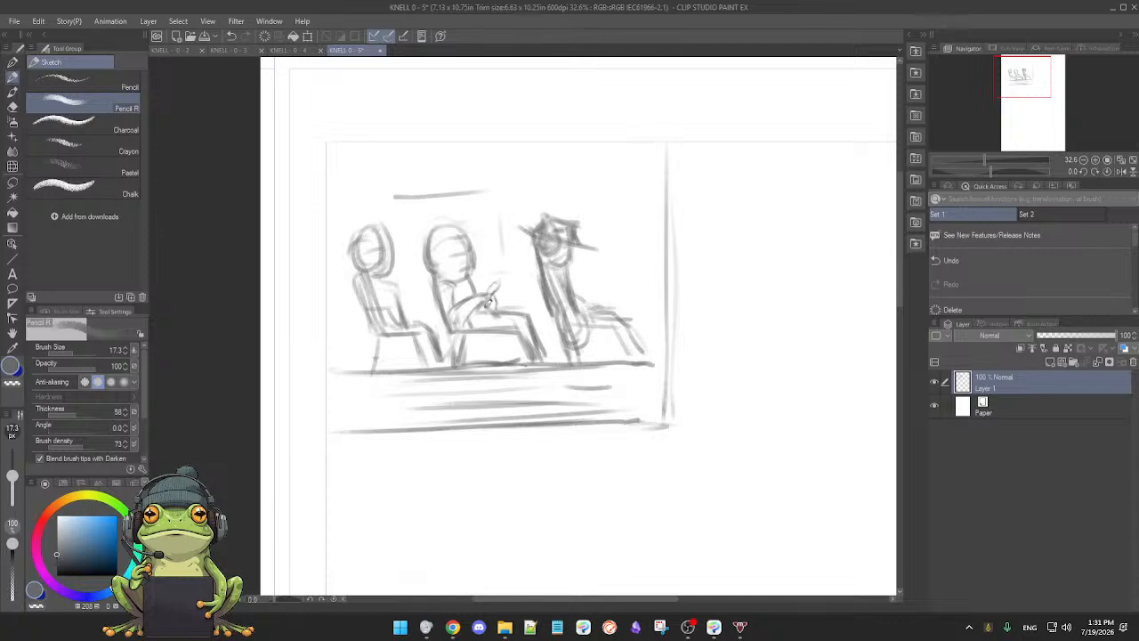
left_click_drag(488, 306, 526, 330)
left_click_drag(362, 278, 368, 376)
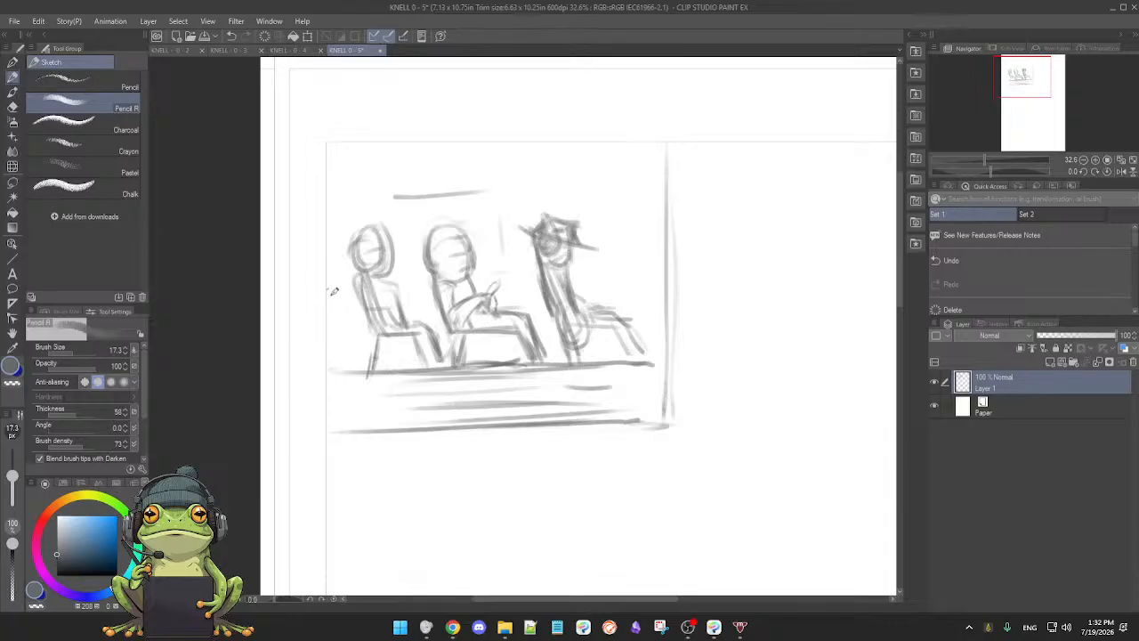
- Rough in a cut-off figure's knee and lower leg at the panel's left edge, and fade the strokes with the soft eraser
left_click_drag(328, 292, 345, 331)
key("e")
left_click_drag(330, 290, 335, 331)
key("p")
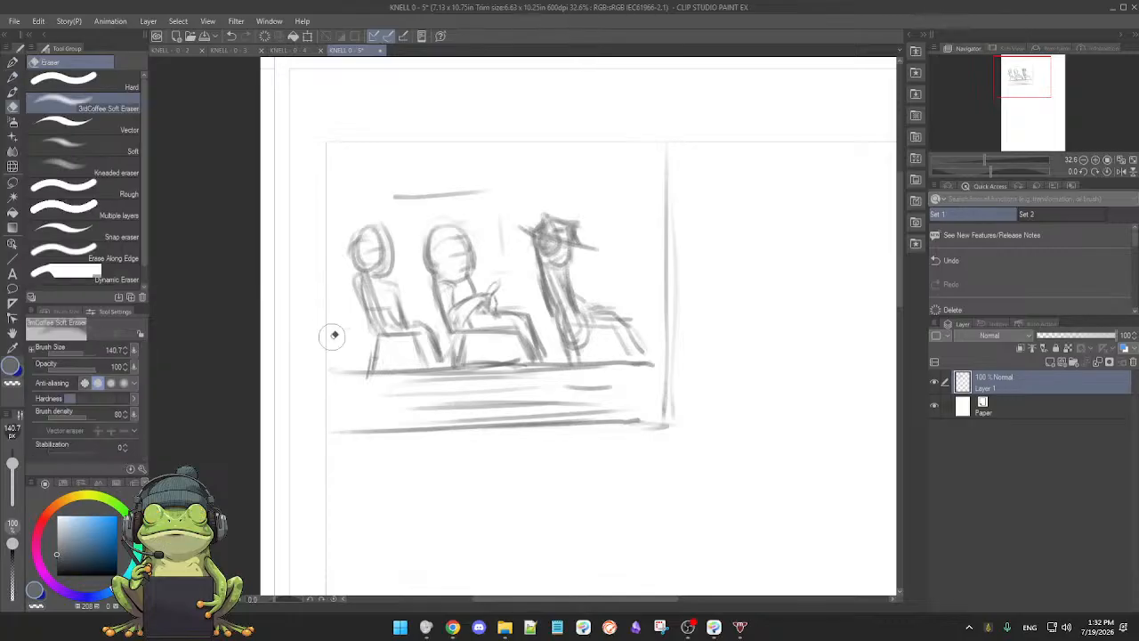
left_click_drag(346, 330, 359, 363)
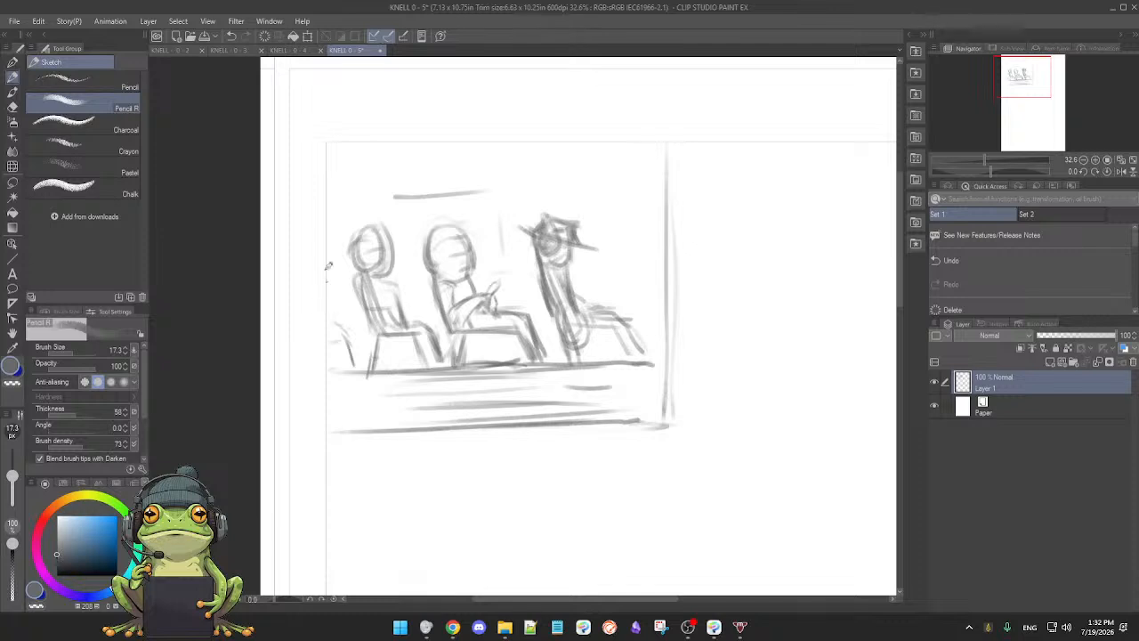
key("e")
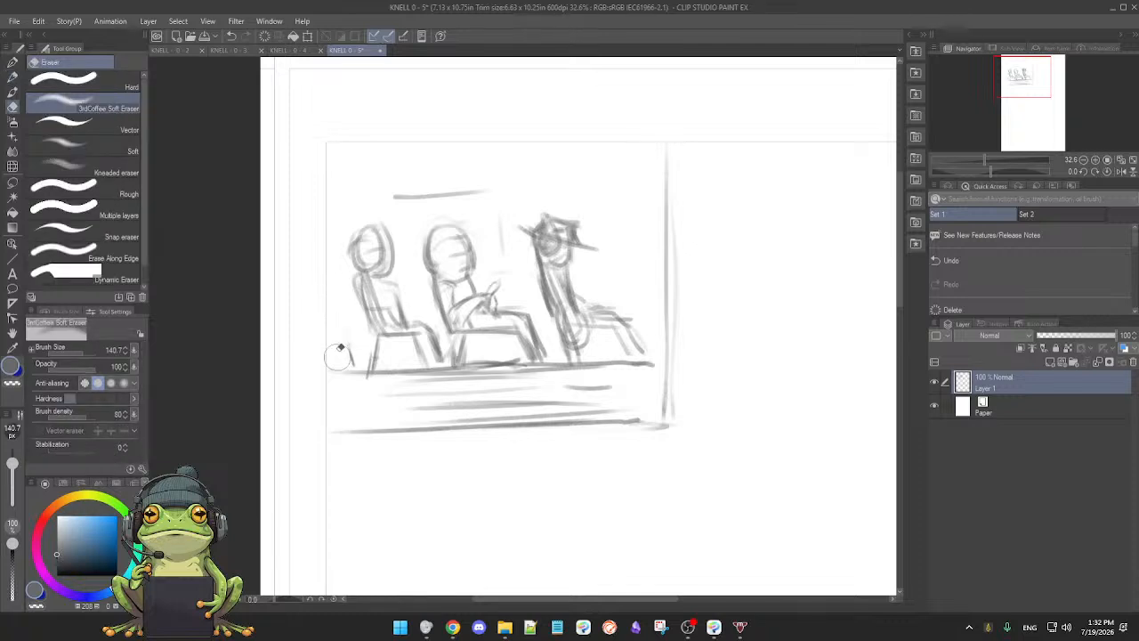
- Sketch rectangular window frames behind the middle and rightmost figures, and trim the overrunning top line of the rightmost window
key("p")
left_click_drag(389, 199, 388, 242)
left_click_drag(520, 200, 520, 255)
mouse_move(525, 188)
left_mouse_down()
mouse_move(593, 188)
mouse_move(510, 188)
mouse_move(651, 187)
left_mouse_up()
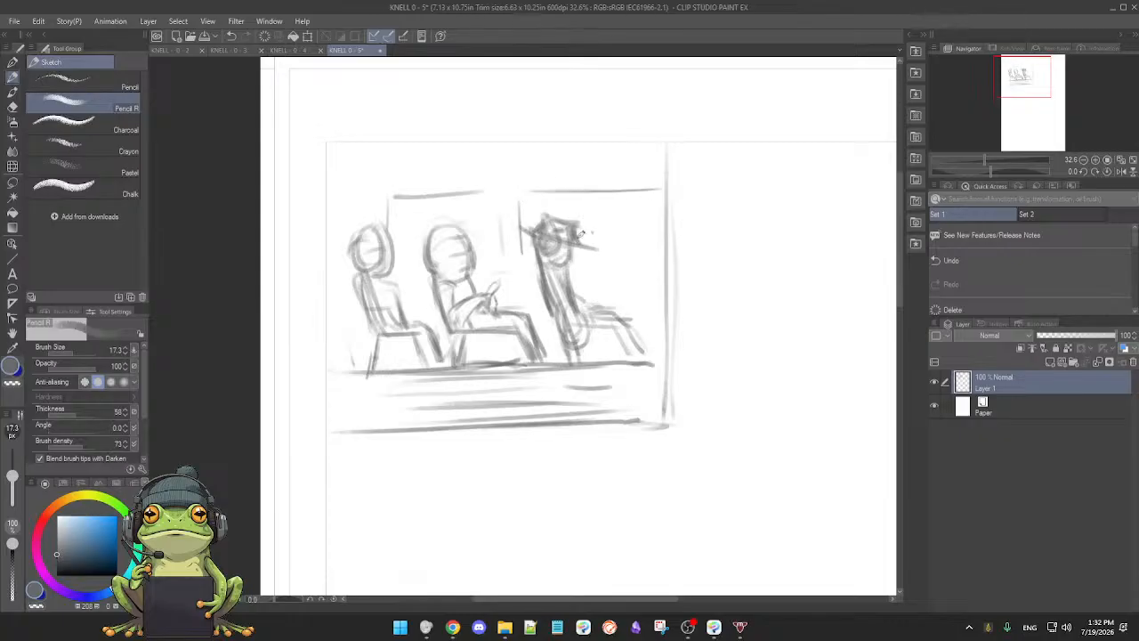
left_click_drag(536, 252, 631, 249)
mouse_move(630, 196)
left_mouse_down()
mouse_move(630, 259)
mouse_move(641, 194)
left_mouse_up()
key("e")
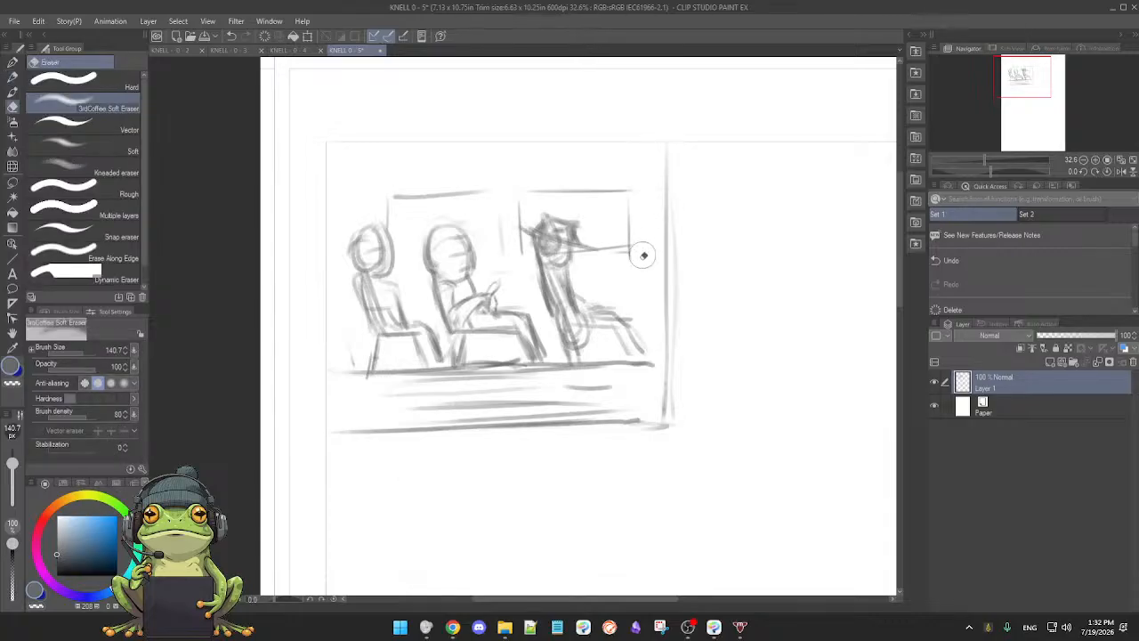
- Sketch partial windows at the first panel's left and right edges, and redraw the bottom edge of the rightmost figure's window lower down
key("p")
left_click_drag(331, 201, 349, 200)
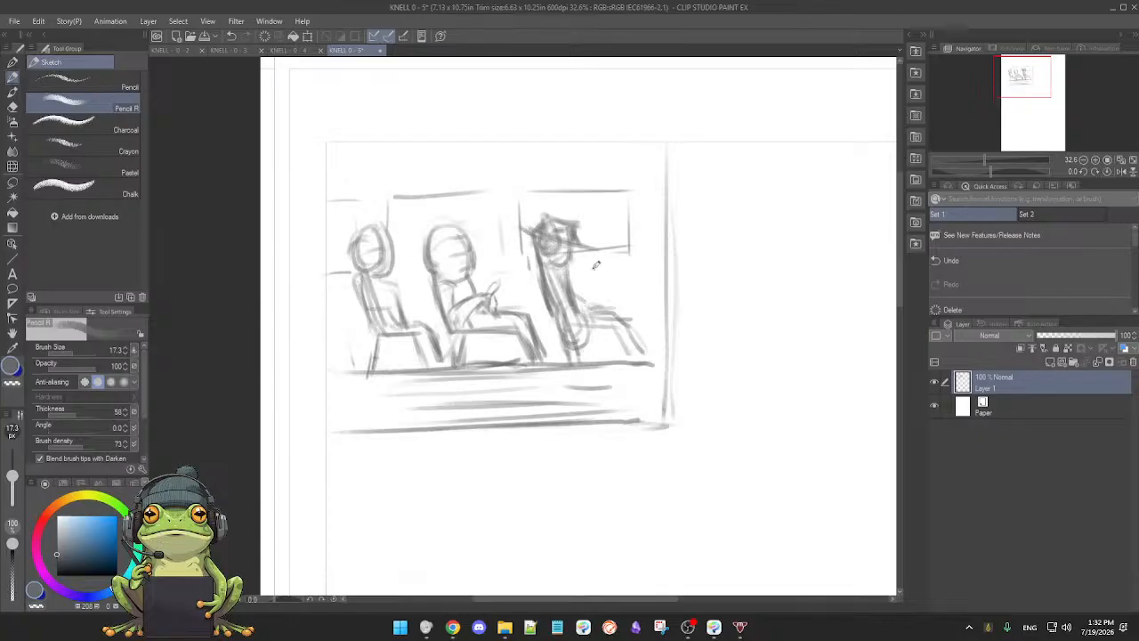
key("e")
mouse_move(622, 247)
left_mouse_down()
mouse_move(602, 249)
mouse_move(612, 243)
mouse_move(624, 261)
left_mouse_up()
key("p")
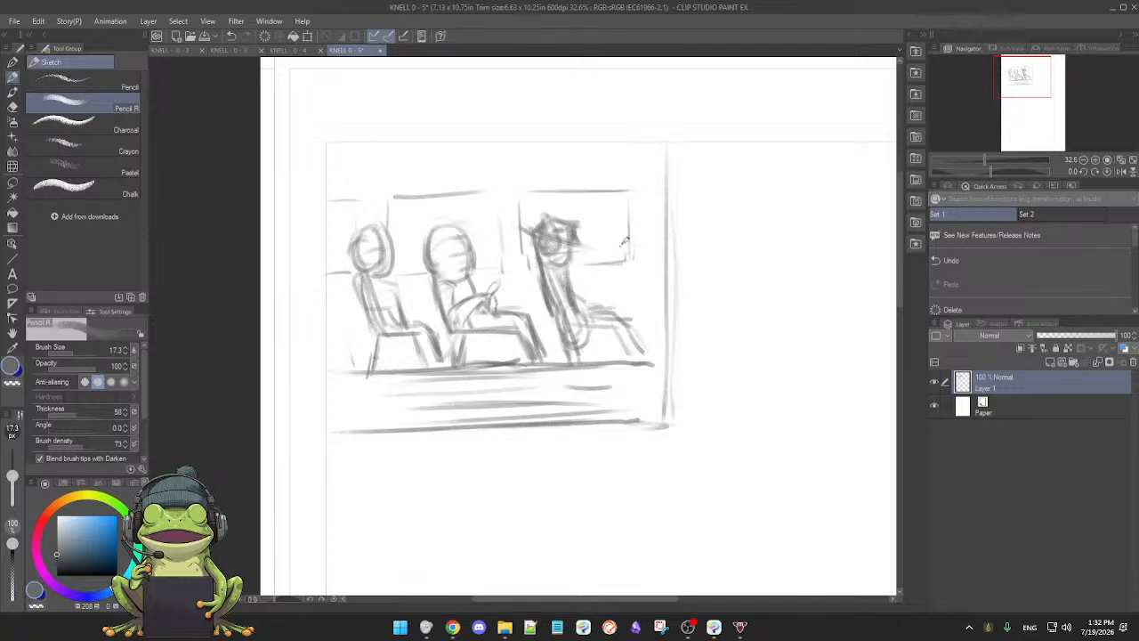
left_click_drag(654, 205, 650, 262)
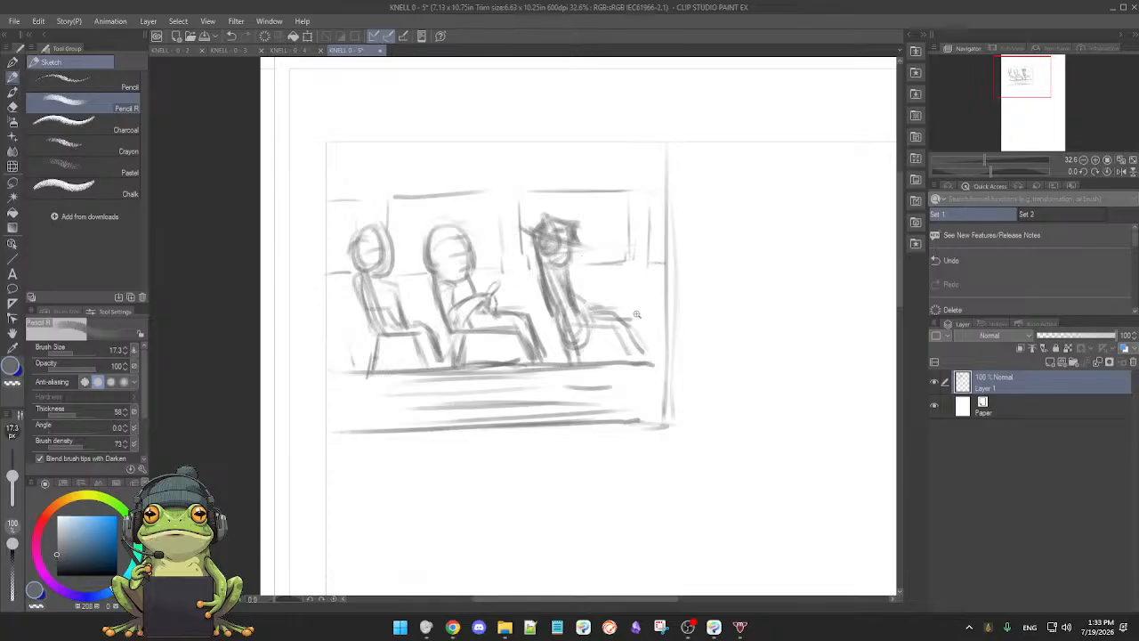
- Draw a rectangular frame with a border around the sketch of the seated figures, creating a new frame folder
scroll(637, 313, "down", 2)
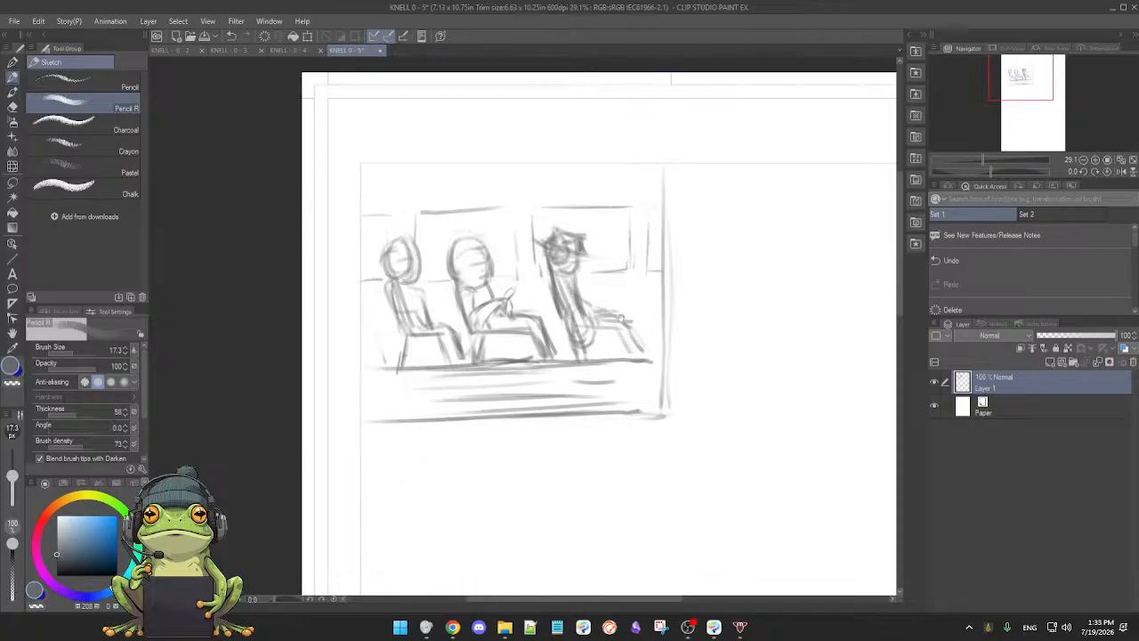
left_click_drag(681, 345, 566, 327)
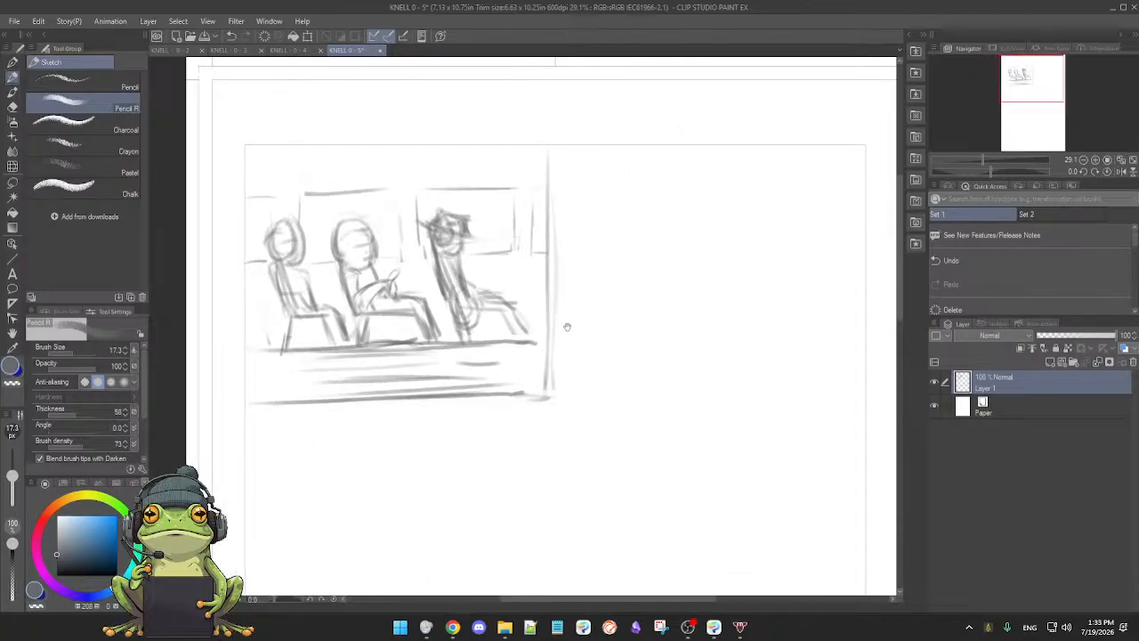
scroll(579, 346, "down", 2)
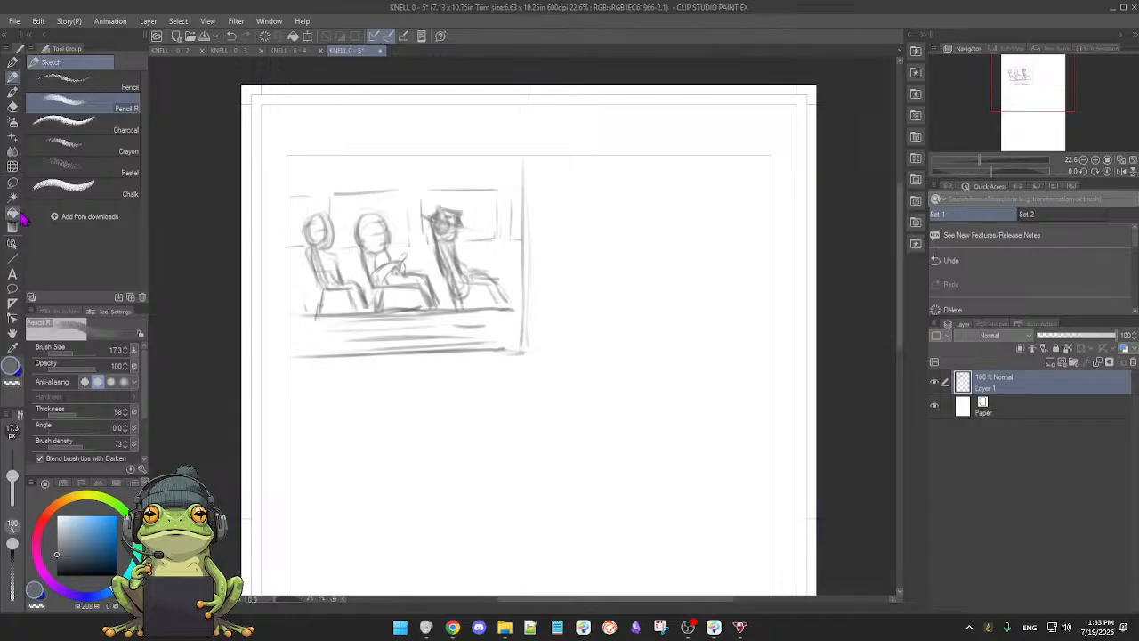
left_click(13, 291)
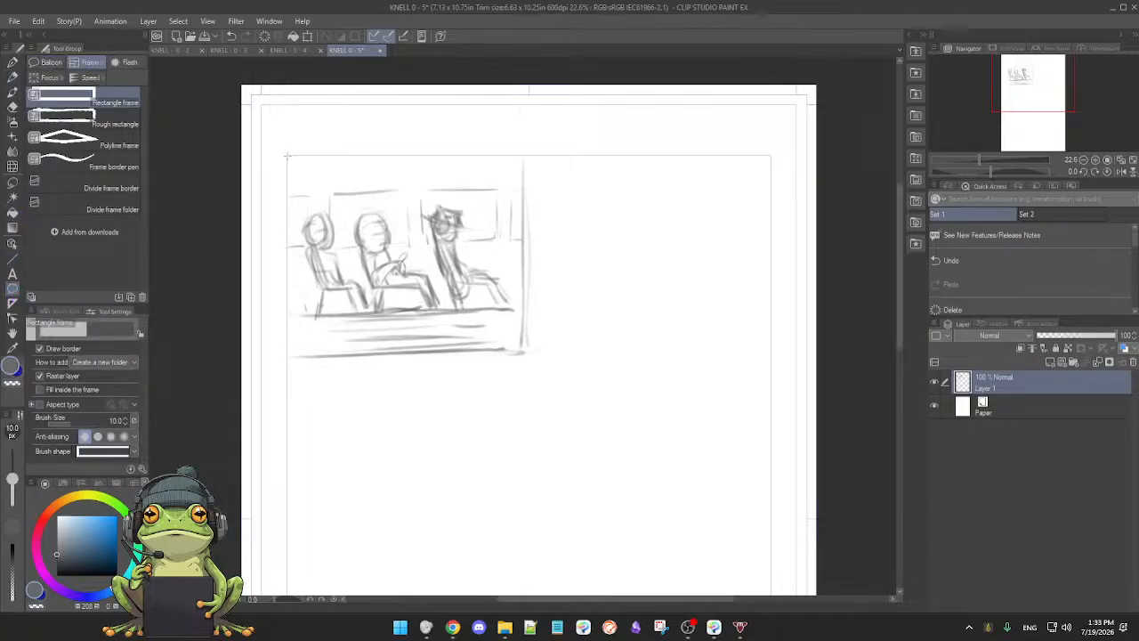
mouse_move(287, 155)
left_mouse_down()
mouse_move(467, 281)
mouse_move(528, 356)
mouse_move(520, 206)
mouse_move(522, 351)
mouse_move(555, 351)
mouse_move(507, 352)
mouse_move(523, 353)
left_mouse_up()
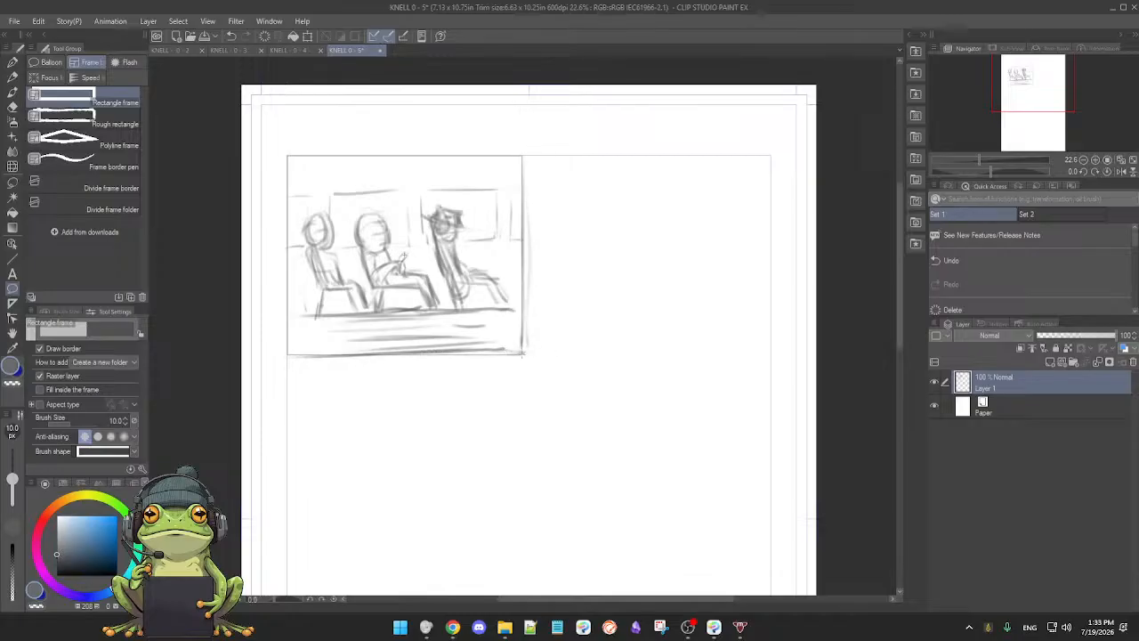
left_click_drag(524, 353, 525, 353)
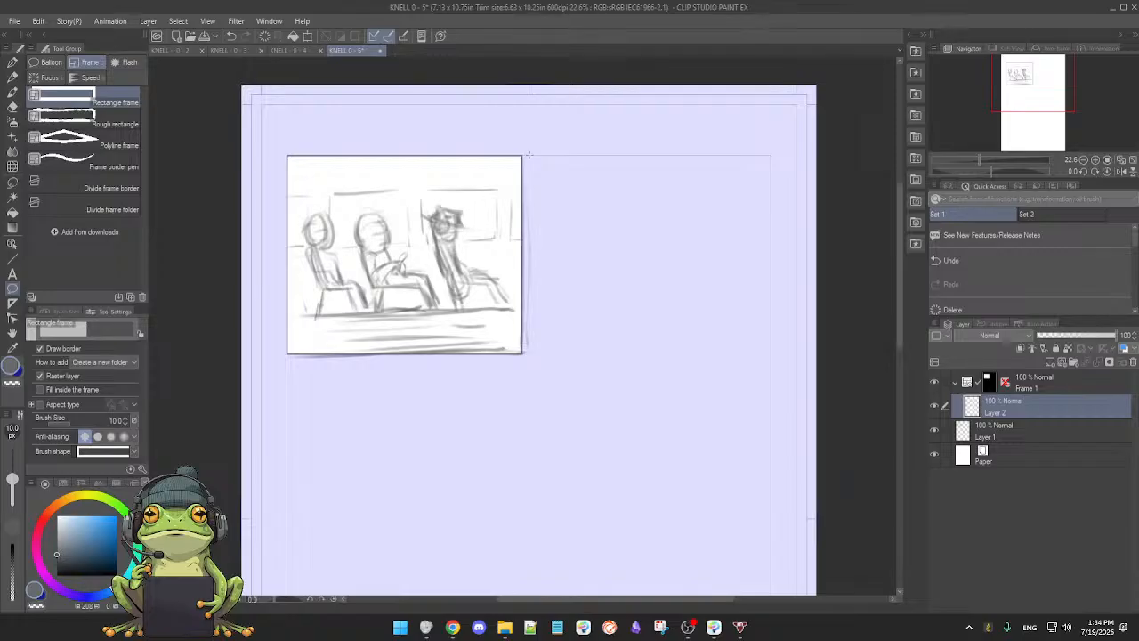
left_click_drag(540, 156, 767, 354)
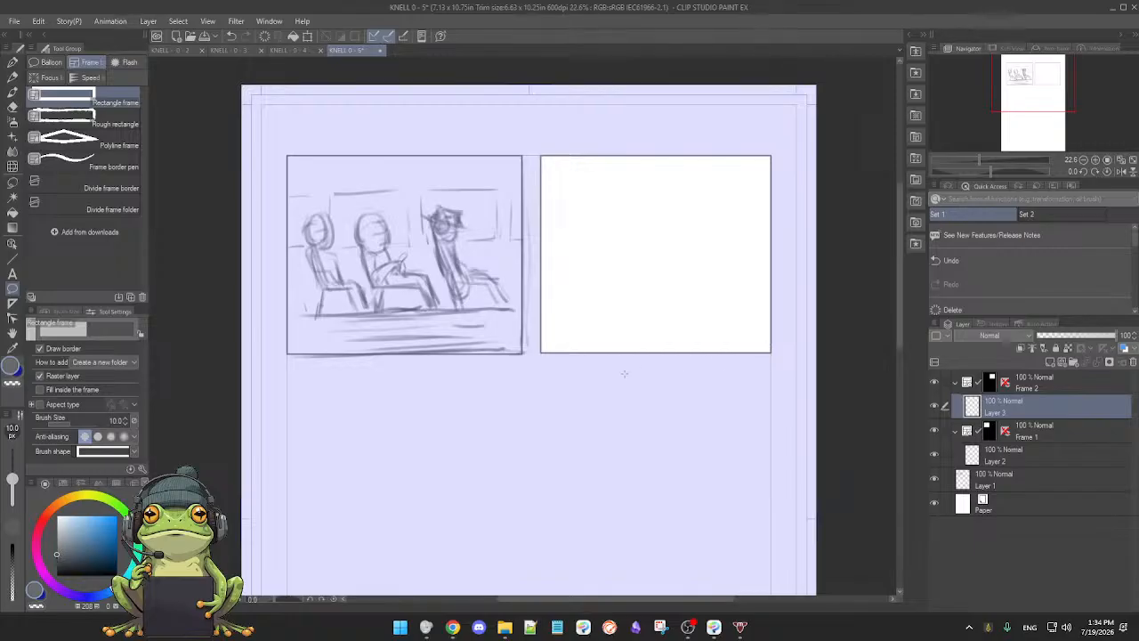
left_click(934, 479)
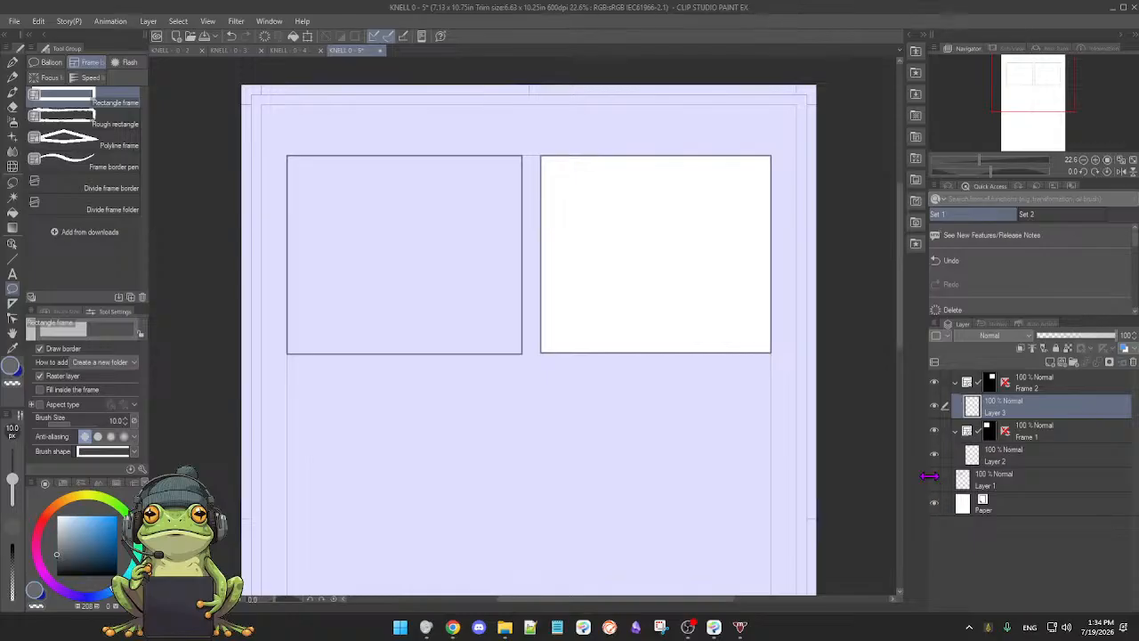
scroll(714, 435, "up", 3)
scroll(730, 433, "down", 2)
key("ctrl+z")
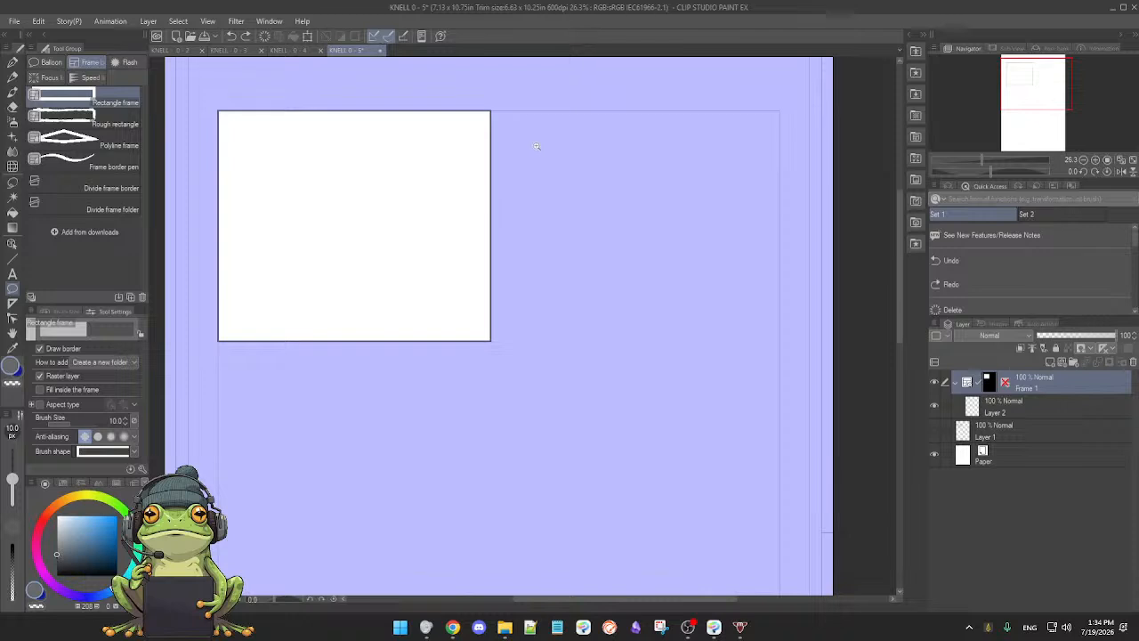
- Draw a second rectangular frame beside the first, separated by a narrow gutter and matching its height, and show the rough sketch on Layer 1
scroll(532, 145, "down", 3)
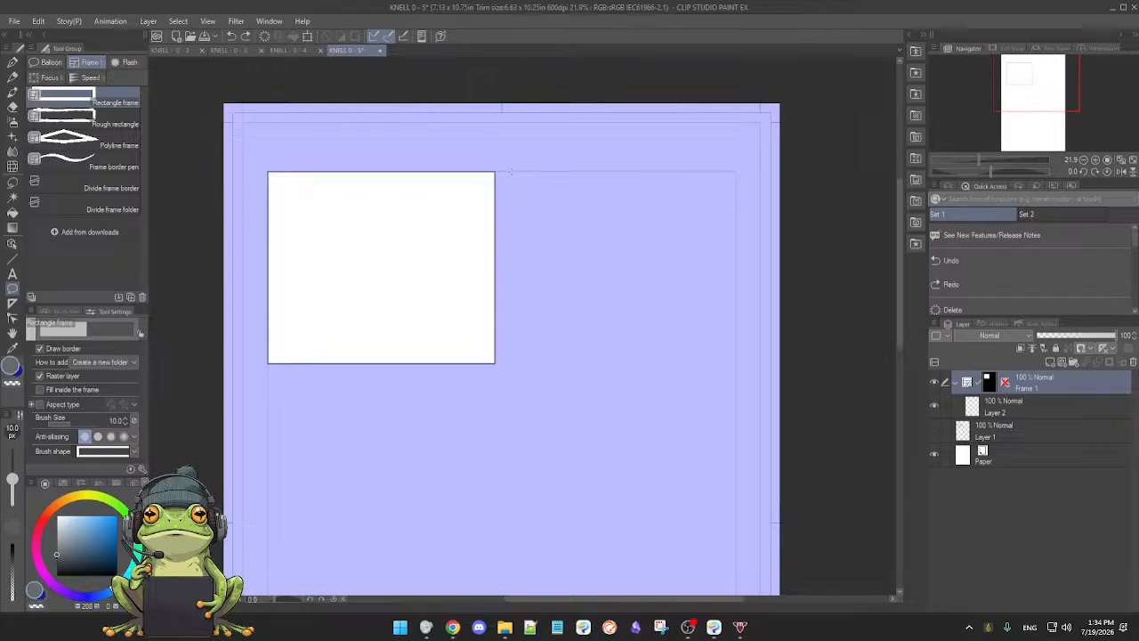
left_click_drag(511, 172, 734, 364)
scroll(642, 412, "down", 2)
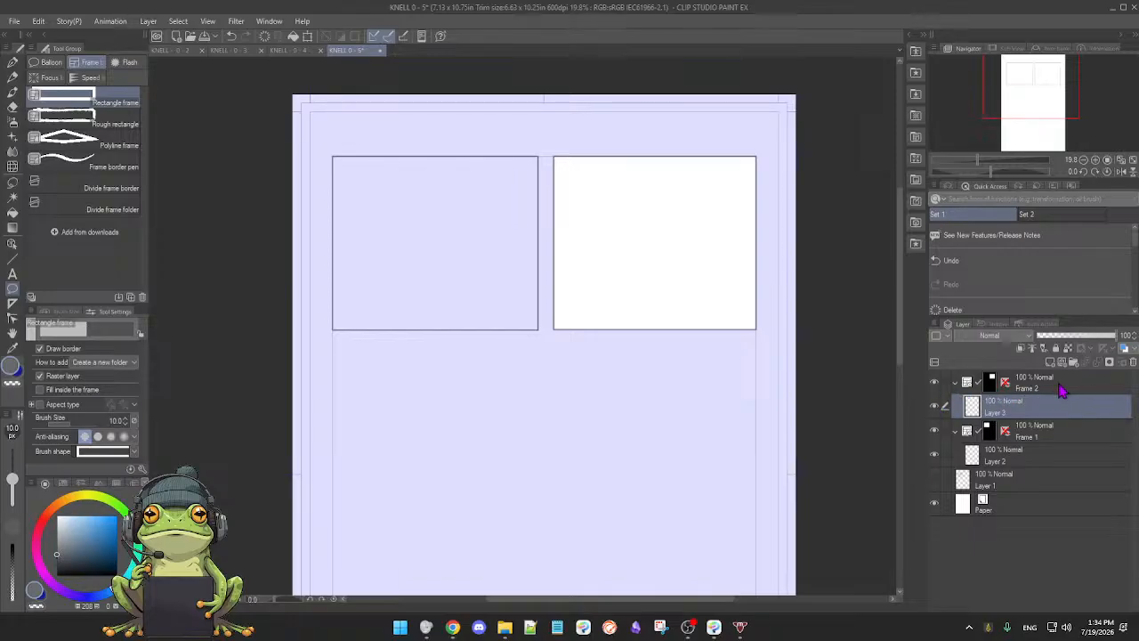
left_click(1066, 456)
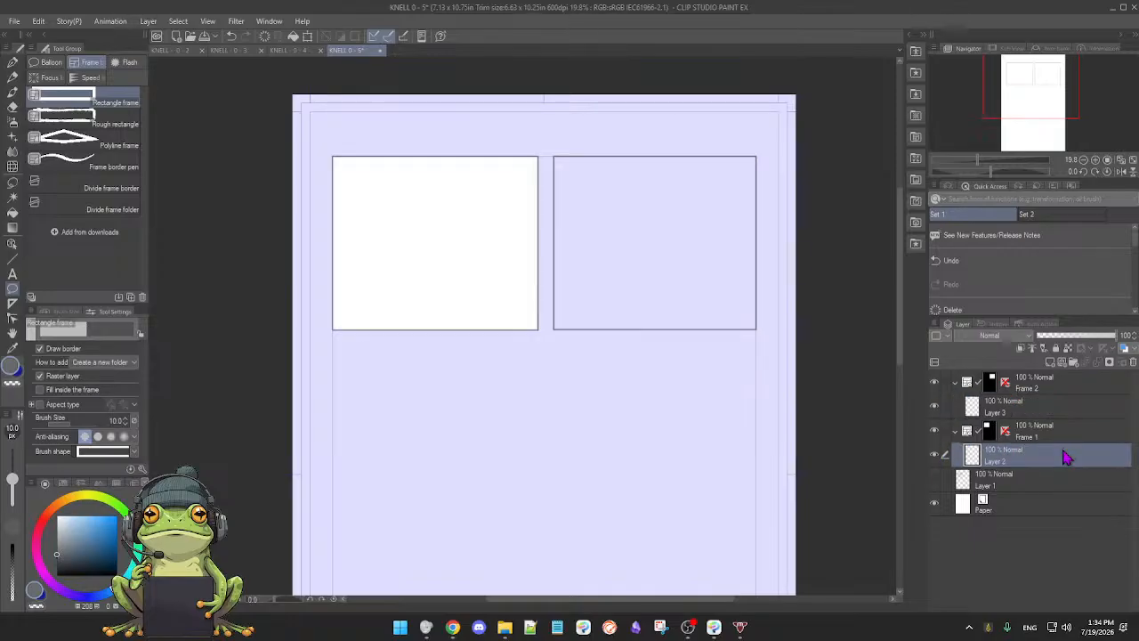
left_click(935, 481)
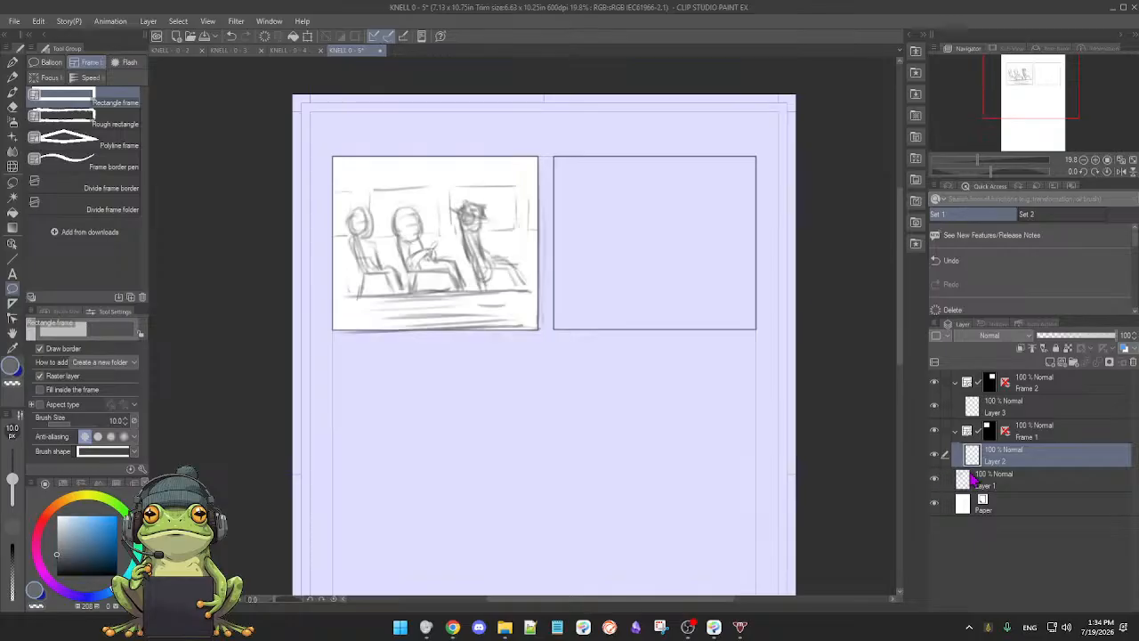
left_click(1070, 412)
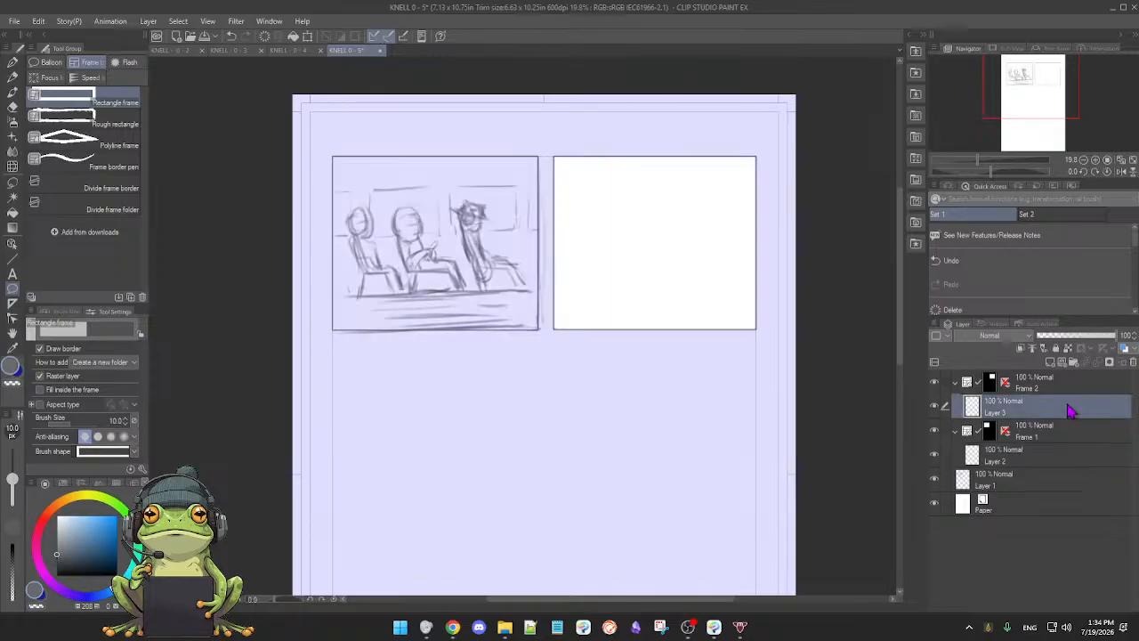
scroll(651, 278, "up", 2)
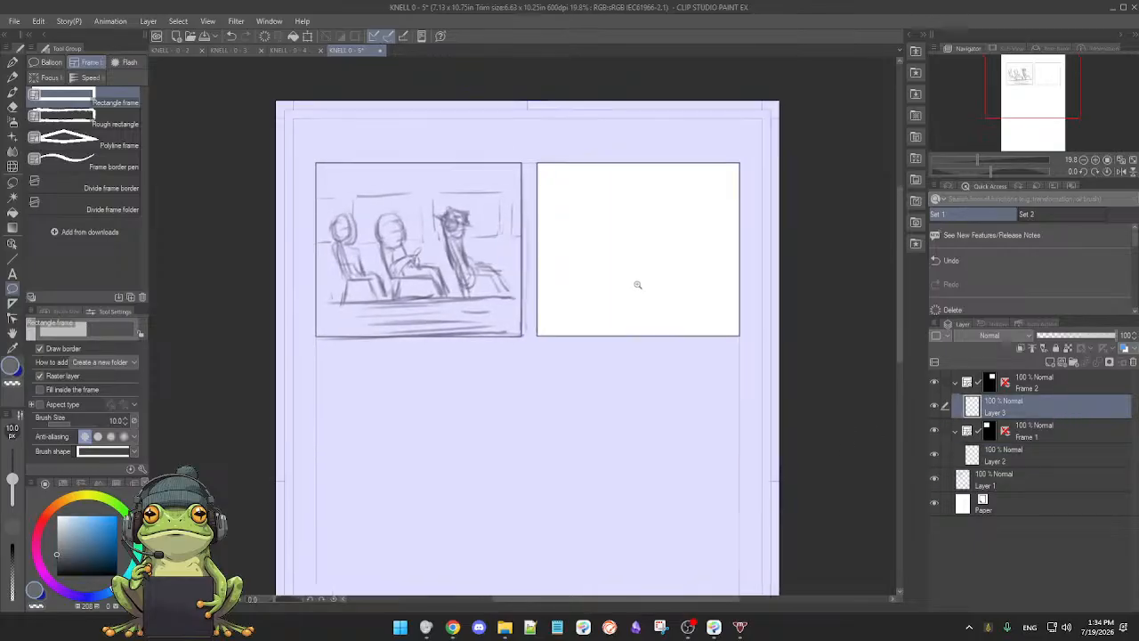
mouse_move(642, 297)
left_mouse_down()
mouse_move(641, 312)
mouse_move(635, 302)
left_mouse_up()
left_click_drag(573, 269, 581, 328)
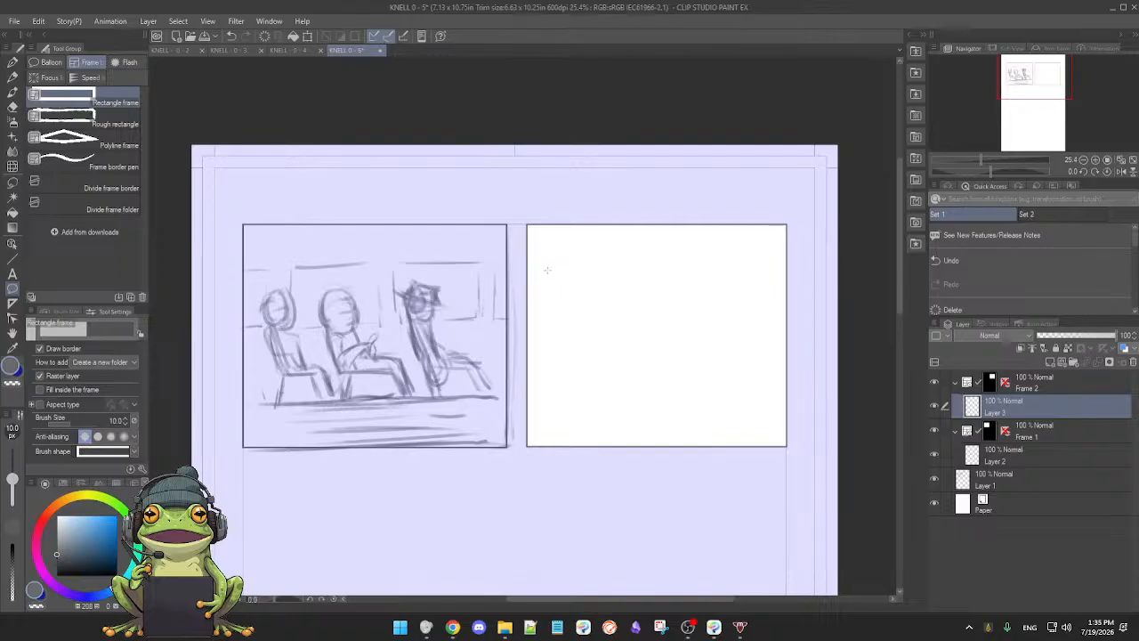
left_click_drag(546, 282, 549, 274)
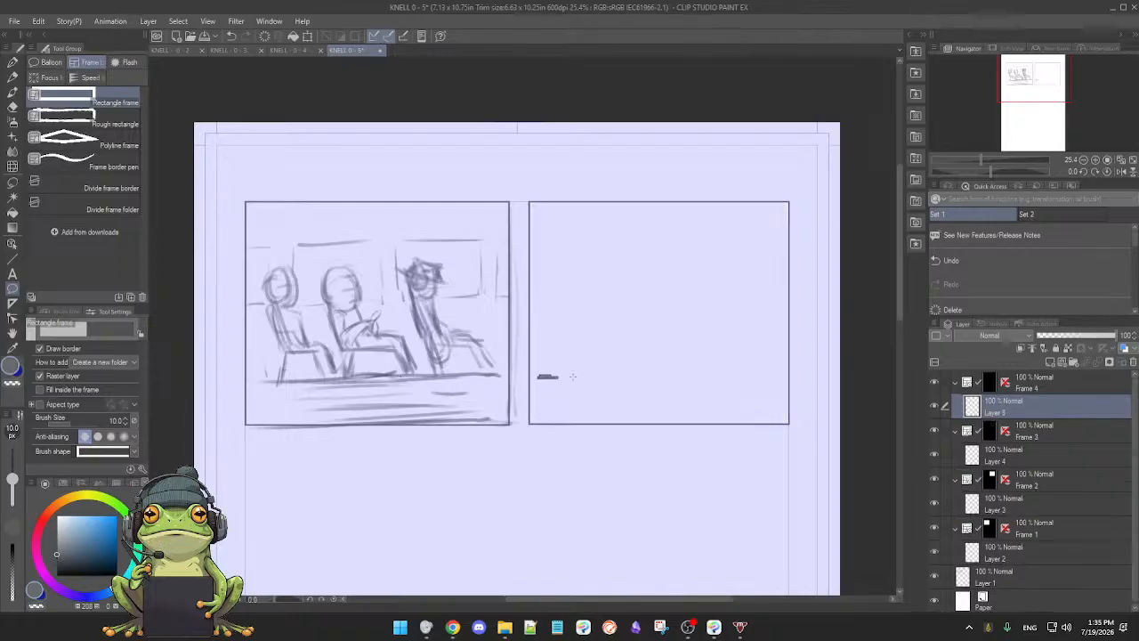
key("ctrl+z")
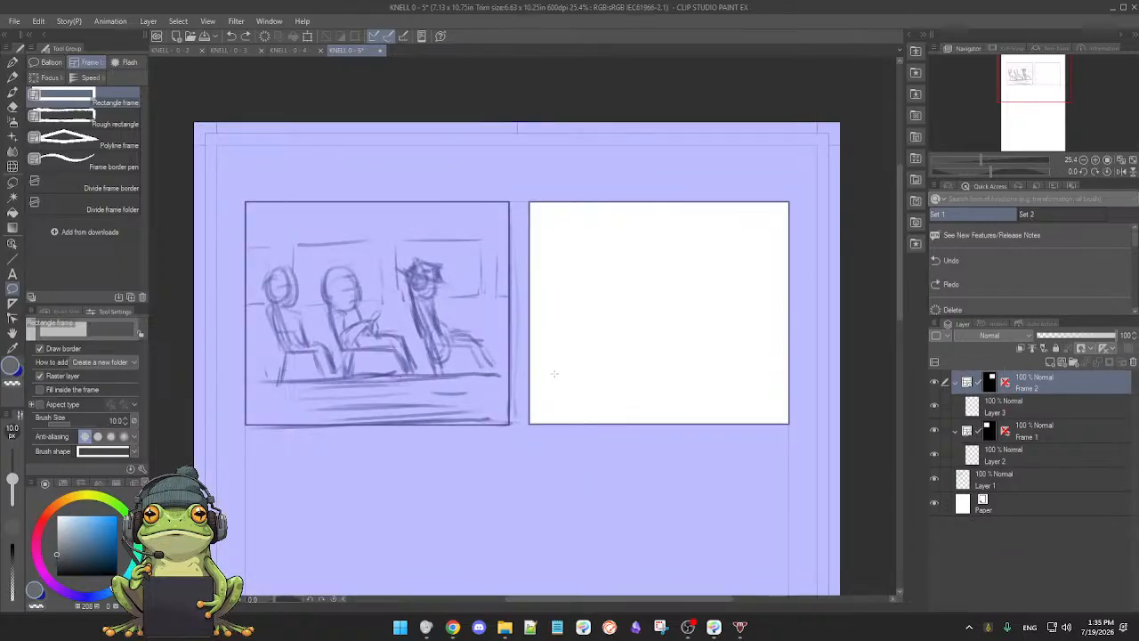
- Sketch a horizontal line across the lower part of the second panel on Layer 1 with Pencil R, redrawing it until it sits right
key("p")
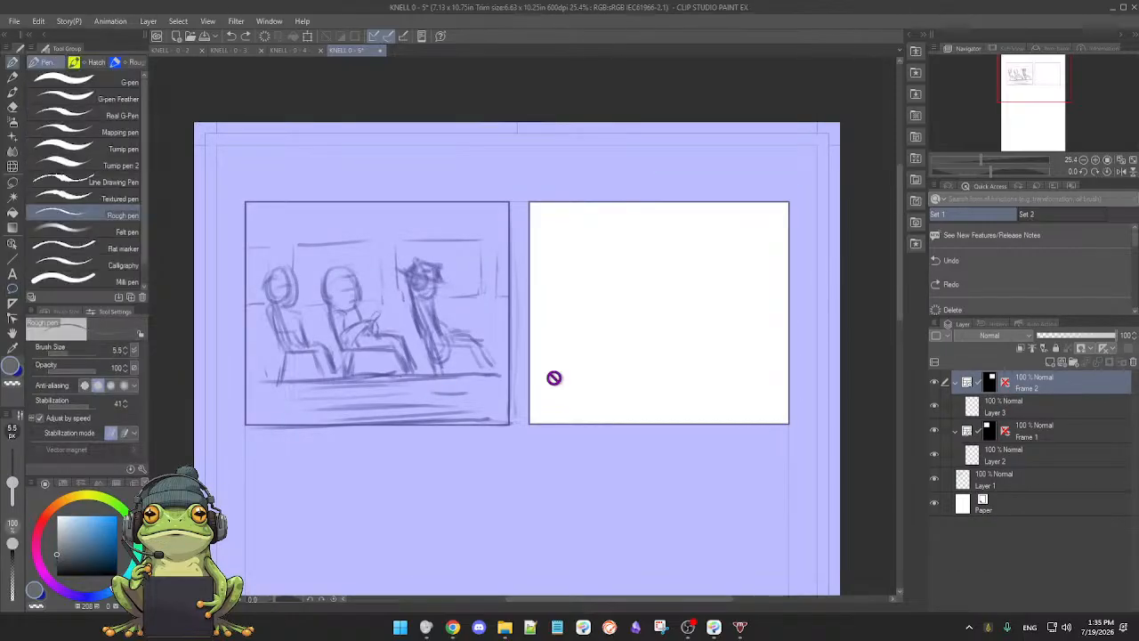
key("p")
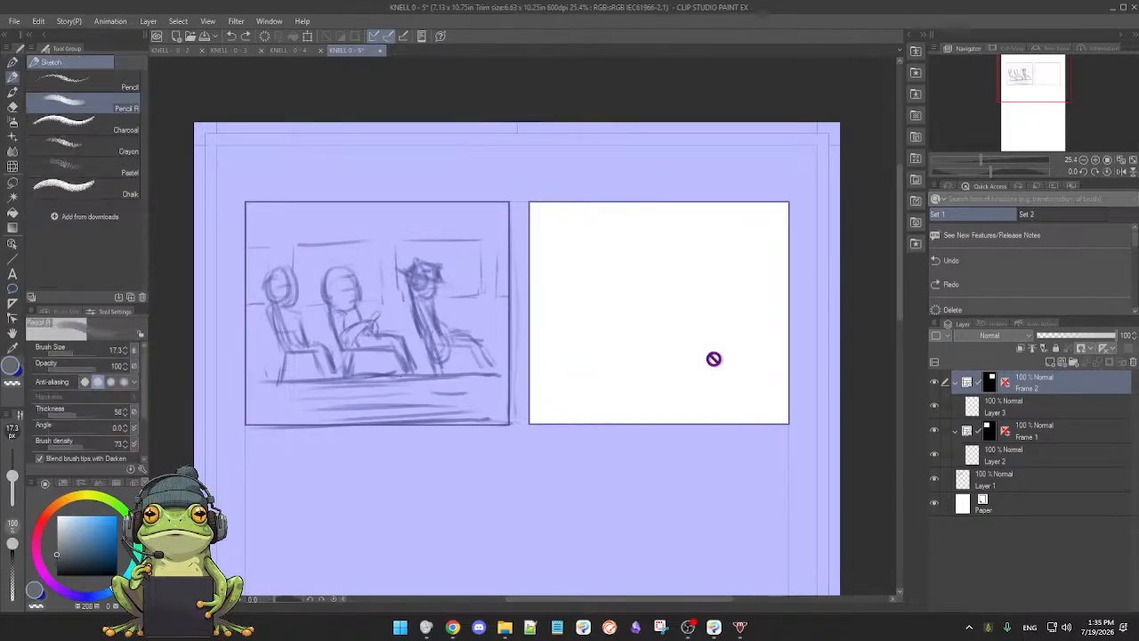
left_click(1026, 411)
left_click(1032, 482)
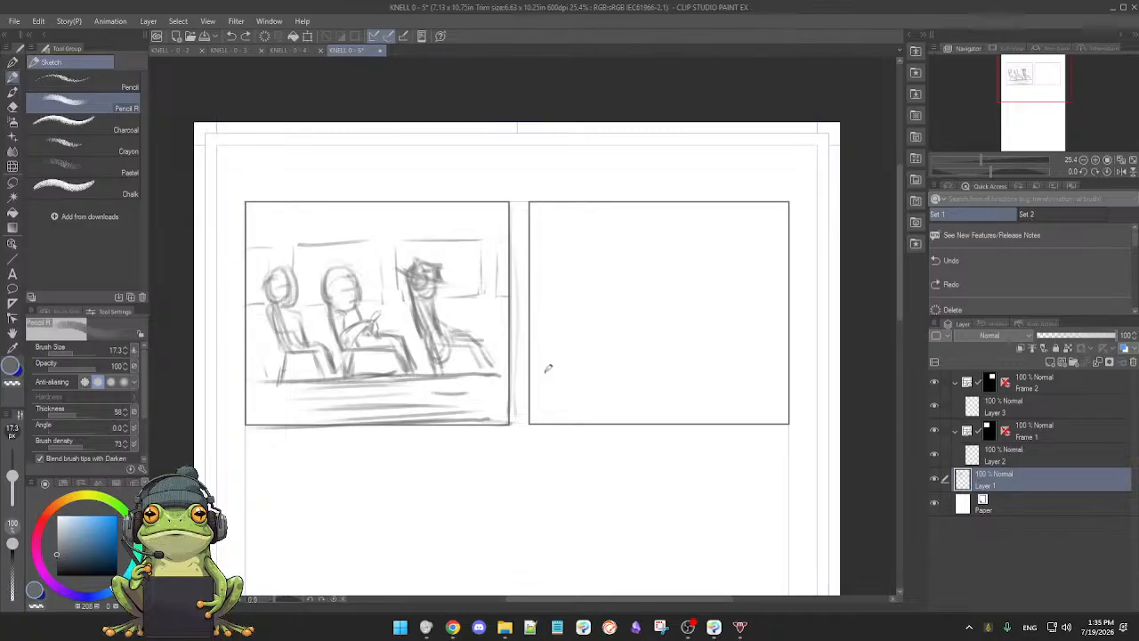
left_click_drag(535, 375, 770, 376)
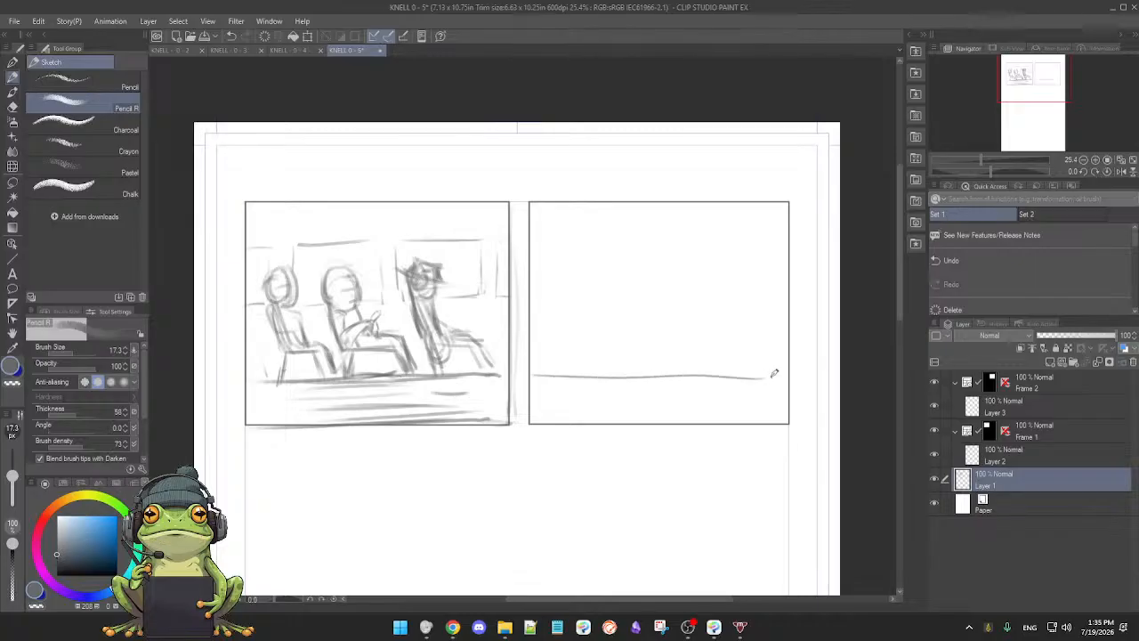
key("ctrl+z")
left_click_drag(533, 377, 783, 389)
key("ctrl+z")
left_click_drag(541, 374, 773, 374)
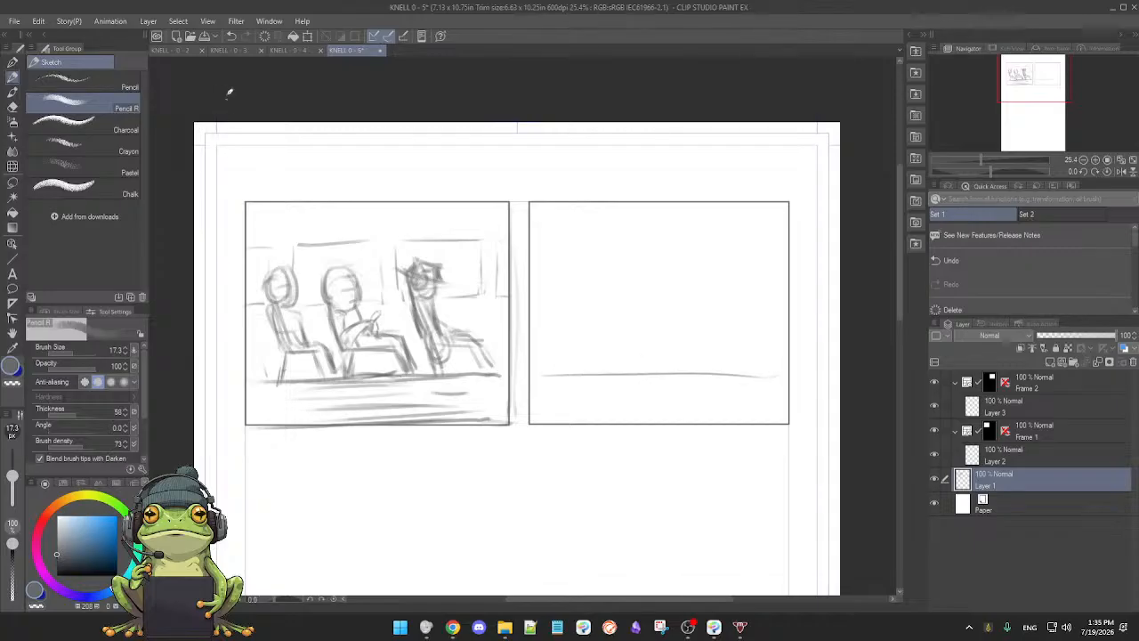
- Review the rough layouts of pages 2, 3 and 4 for continuity, and return to page 5
left_click(224, 53)
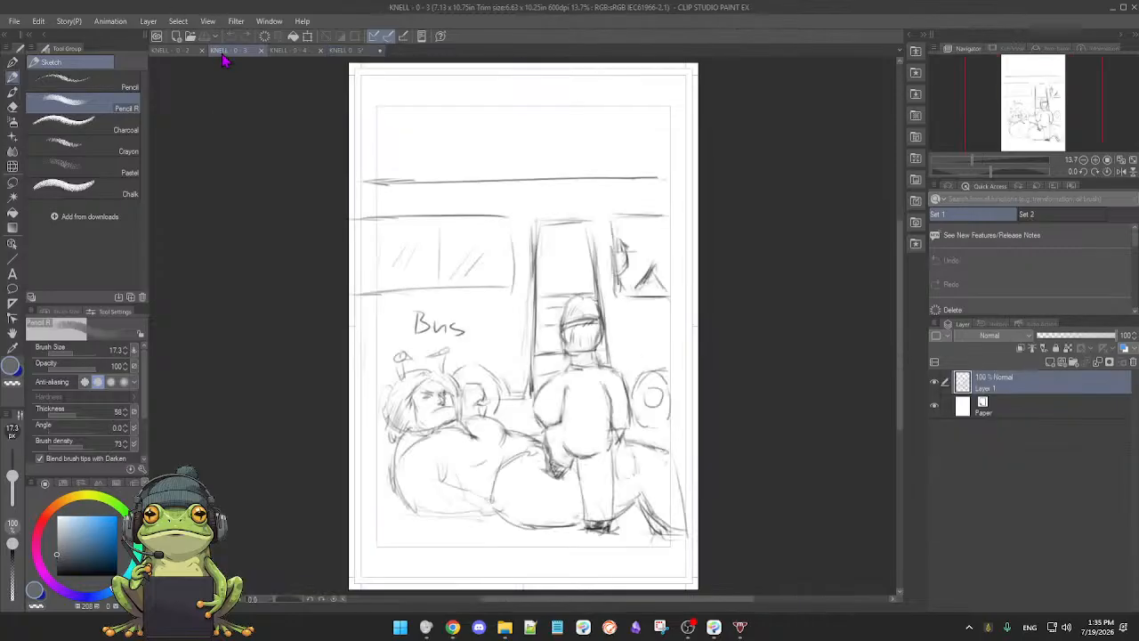
left_click(178, 53)
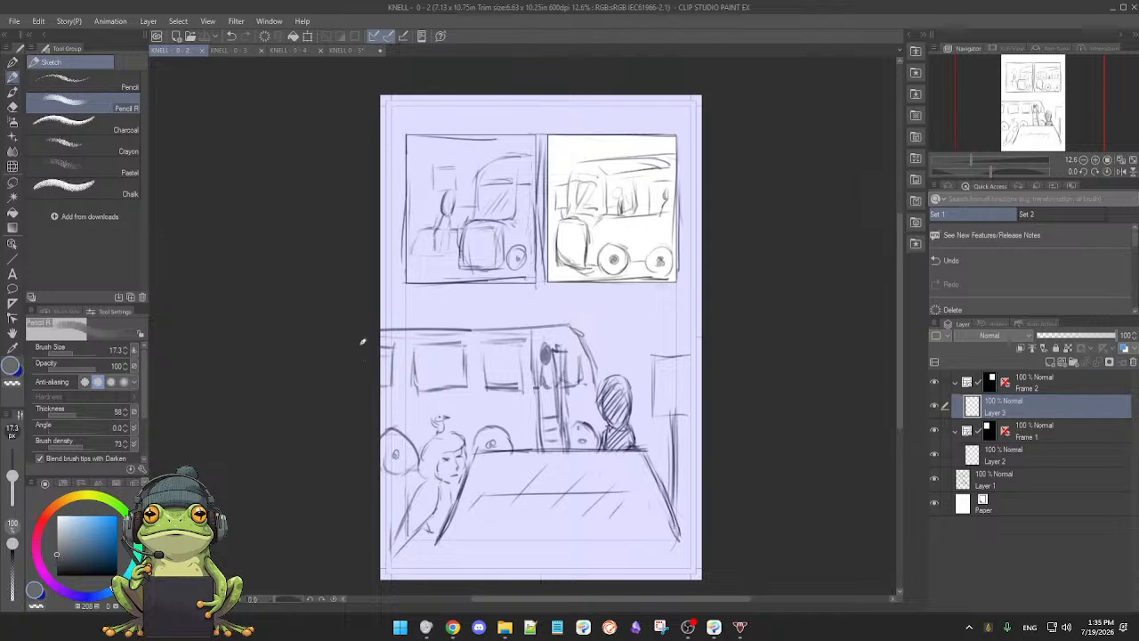
left_click(234, 51)
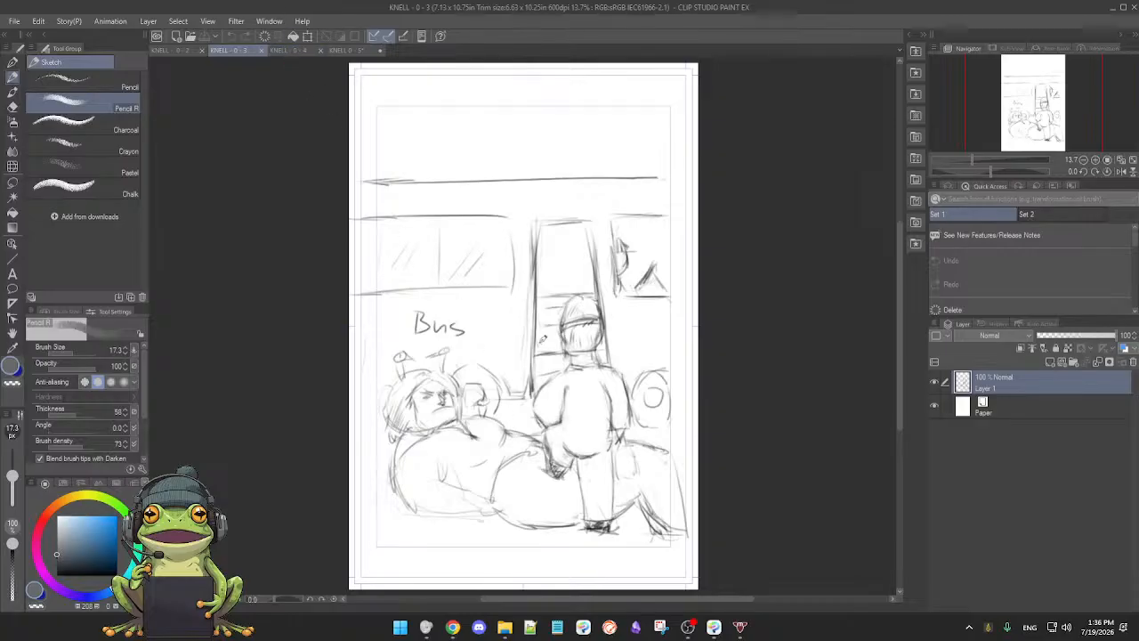
left_click(290, 51)
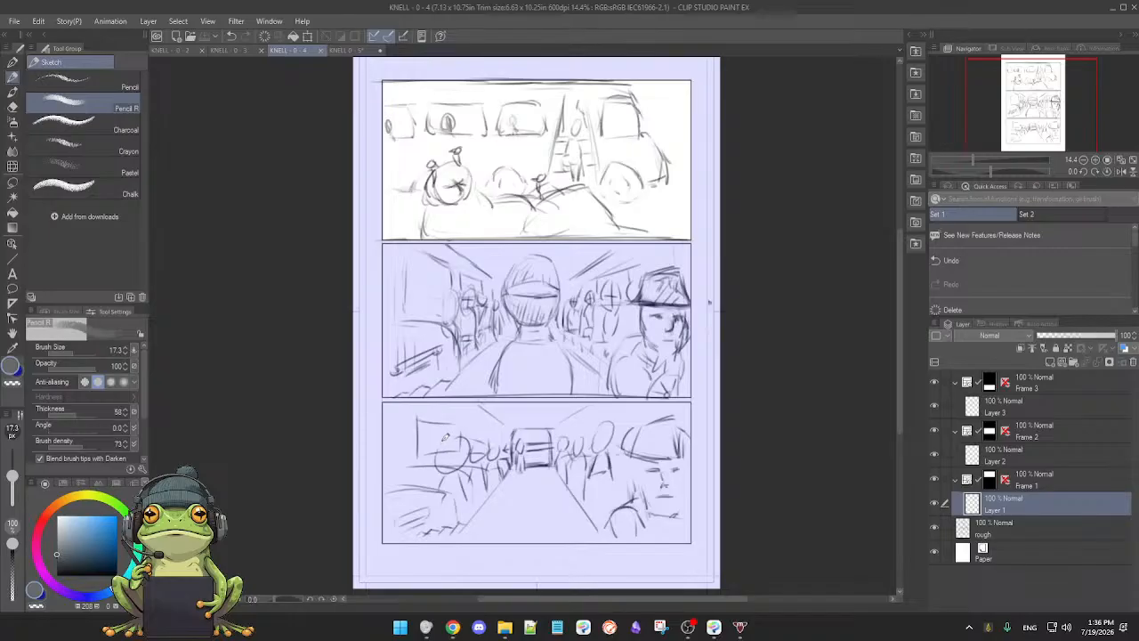
left_click(233, 55)
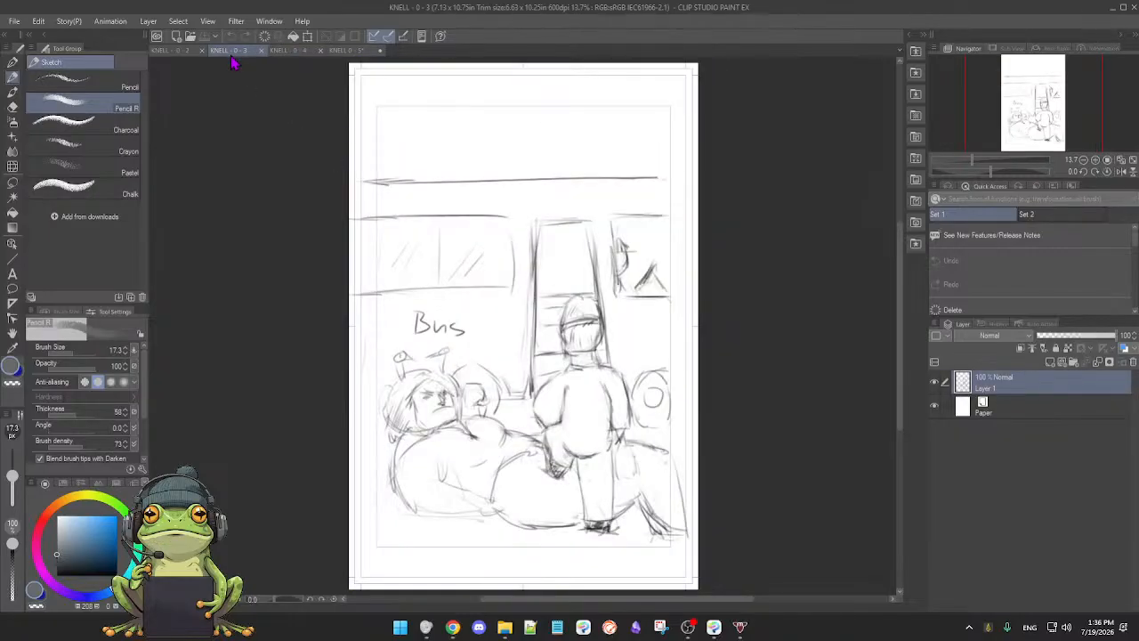
left_click(283, 54)
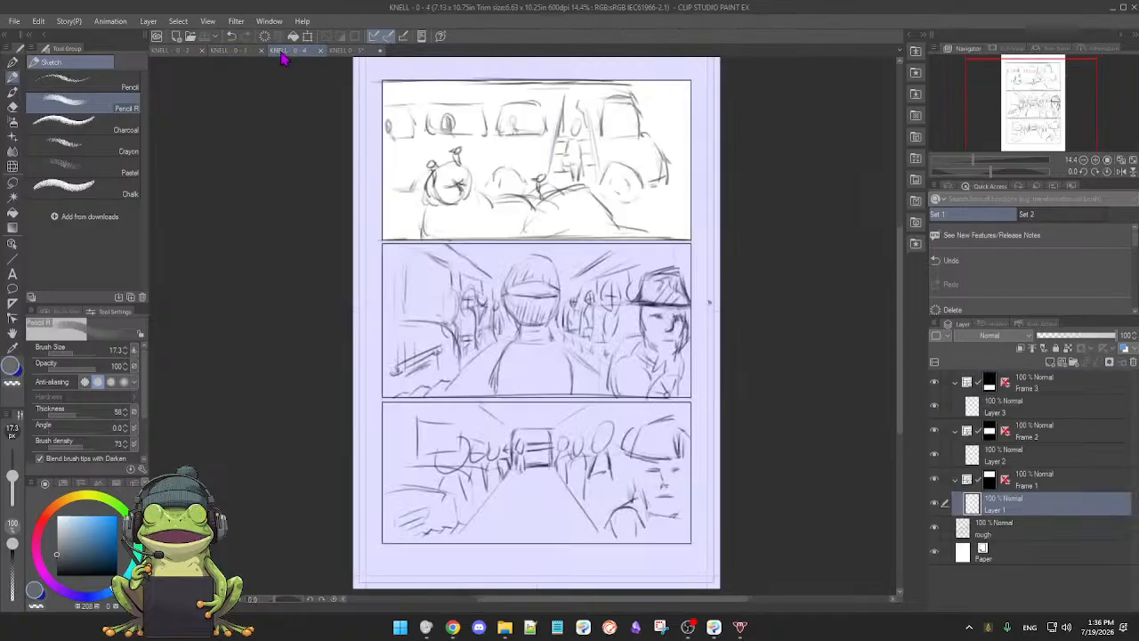
left_click(344, 53)
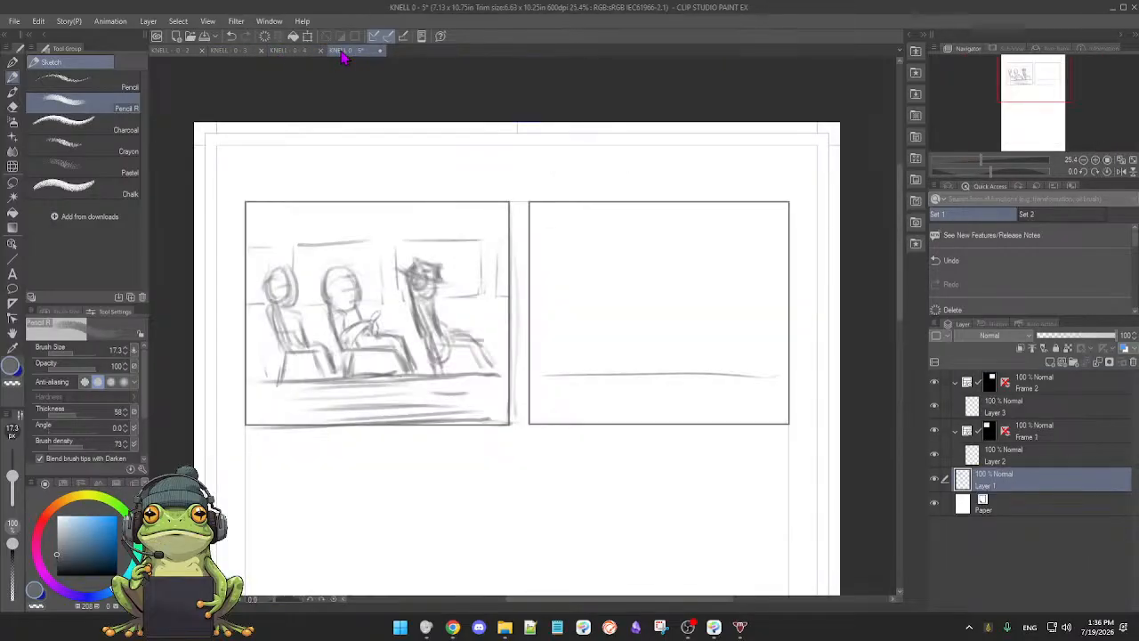
left_click(300, 56)
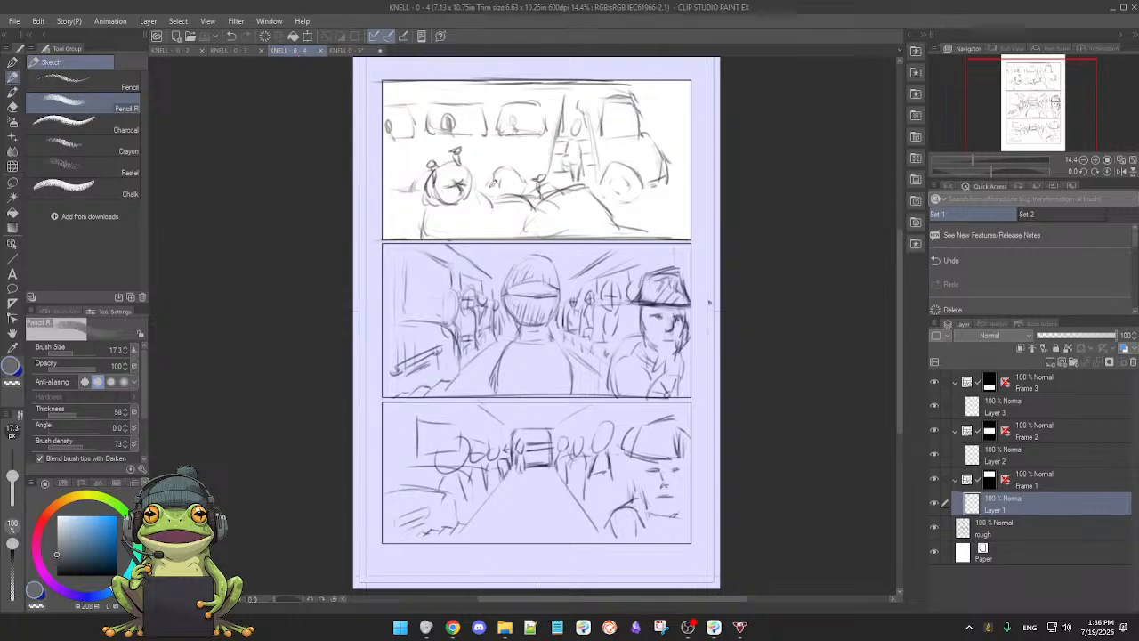
left_click(349, 52)
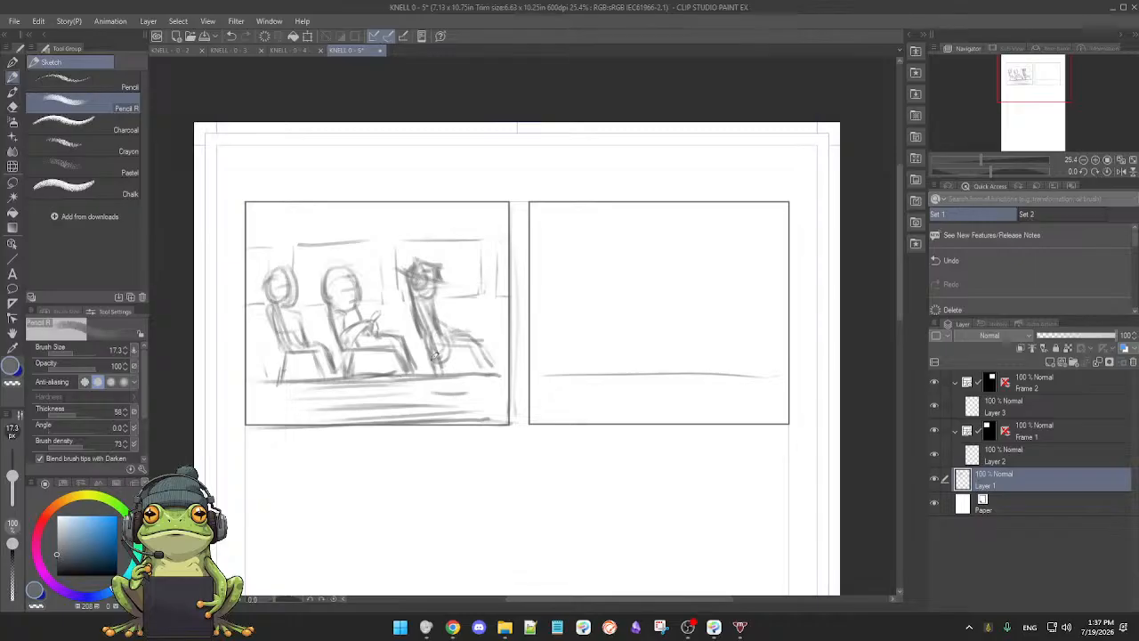
- Lasso the rough sketch of the three seated figures on Layer 1, move it into the second panel, and deselect it
key("m")
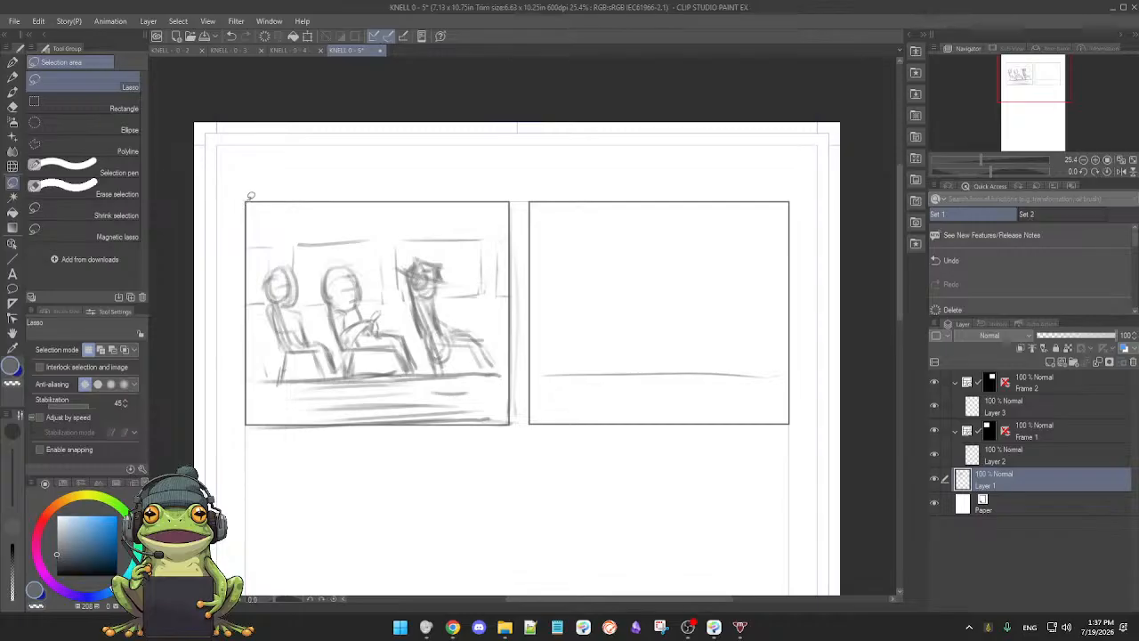
mouse_move(240, 224)
left_mouse_down()
mouse_move(235, 361)
mouse_move(299, 461)
mouse_move(465, 455)
mouse_move(523, 414)
mouse_move(542, 317)
mouse_move(514, 211)
mouse_move(348, 202)
mouse_move(230, 216)
left_mouse_up()
key("p")
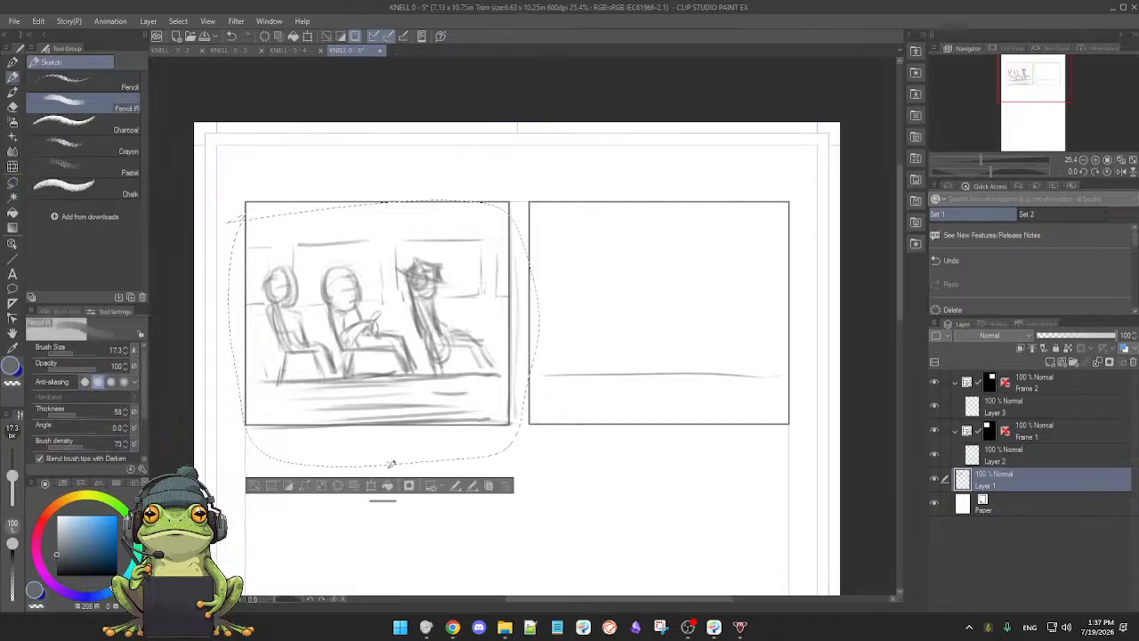
left_click(380, 485)
left_click_drag(426, 447, 700, 443)
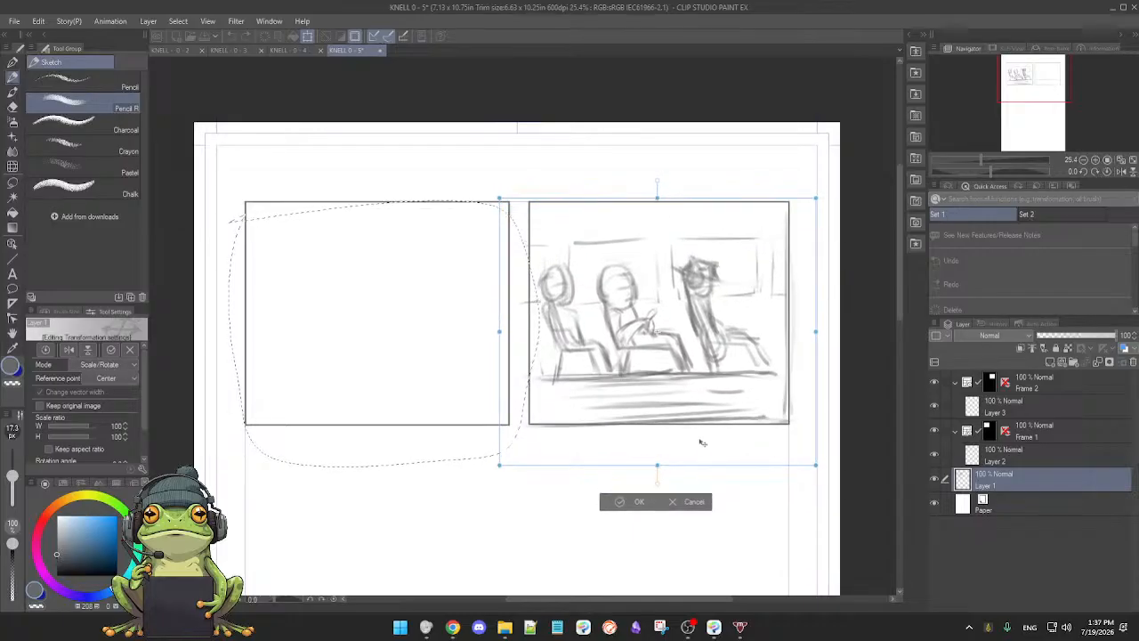
left_click(625, 500)
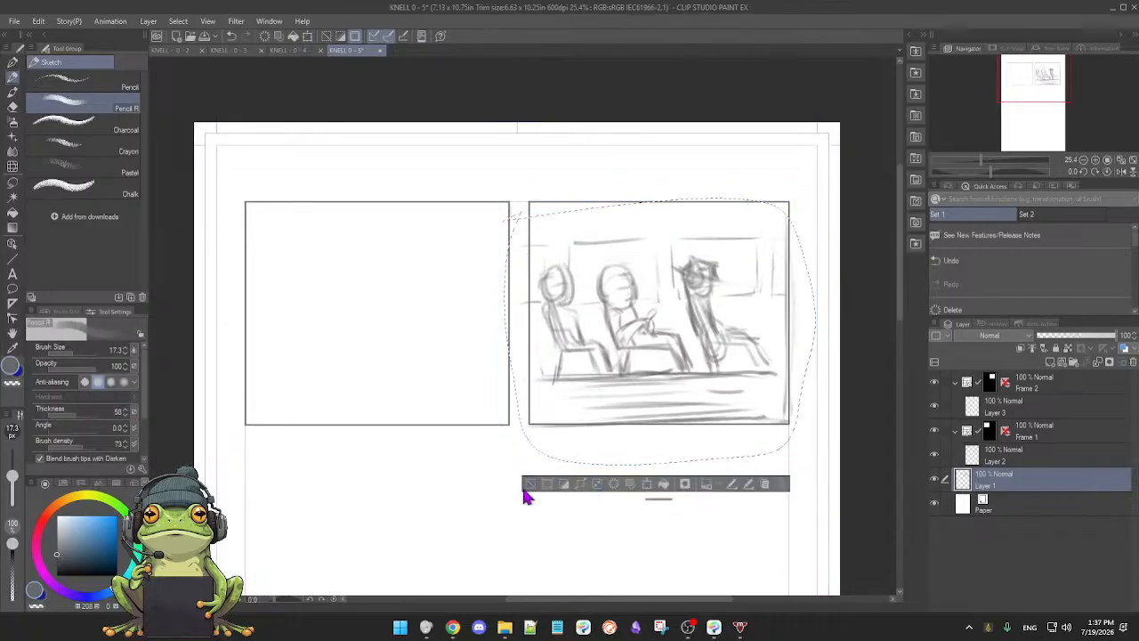
key("ctrl+d")
left_click_drag(469, 494, 565, 493)
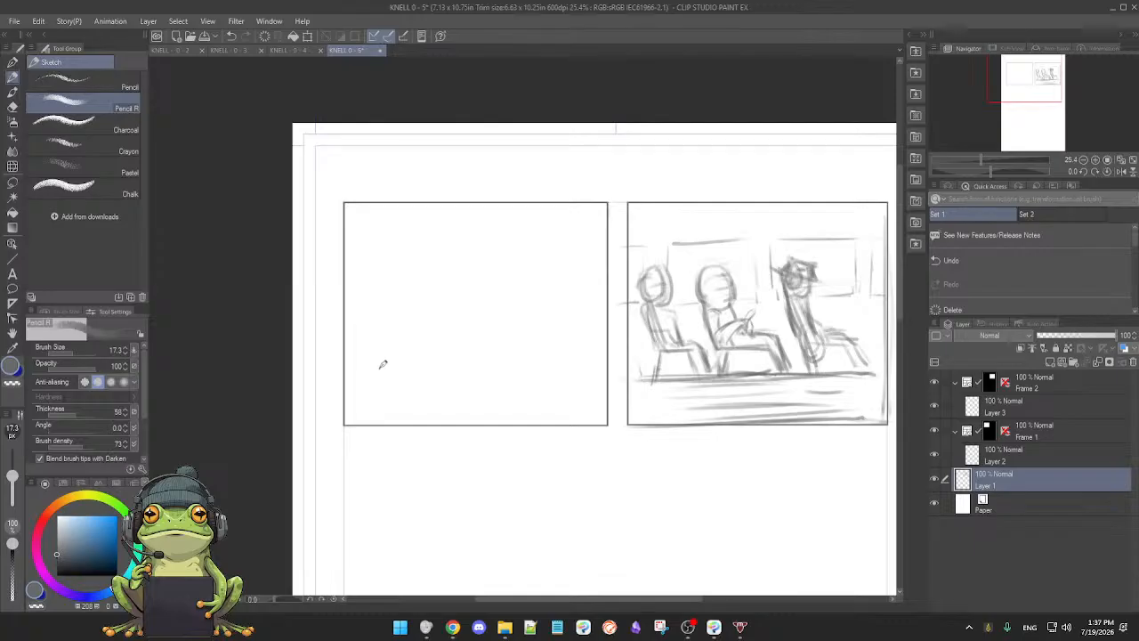
left_click_drag(382, 350, 364, 415)
left_click_drag(397, 345, 483, 338)
key("ctrl+z")
key("ctrl+z")
- Sketch a horizontal ground line in the emptied first panel with Pencil R, adding a square-topped post and a low trapezoid above it
left_click_drag(406, 376, 422, 373)
mouse_move(406, 374)
left_mouse_down()
mouse_move(609, 366)
mouse_move(524, 373)
mouse_move(601, 367)
left_mouse_up()
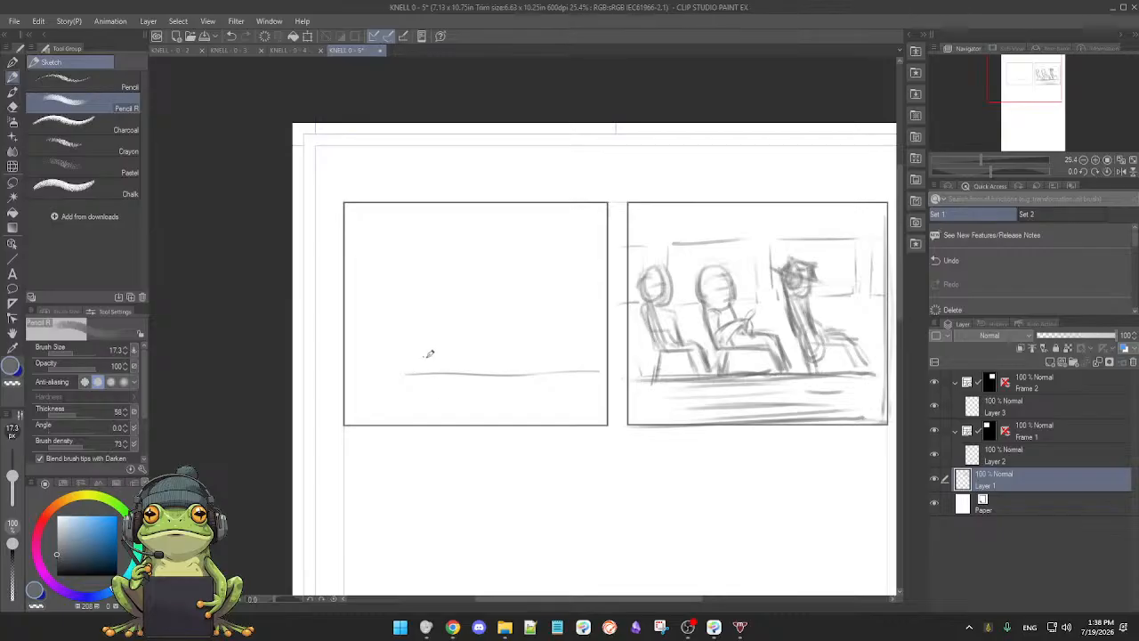
left_click_drag(436, 329, 434, 363)
mouse_move(428, 308)
left_mouse_down()
mouse_move(427, 332)
mouse_move(444, 325)
mouse_move(434, 363)
left_mouse_up()
left_click_drag(524, 331, 536, 364)
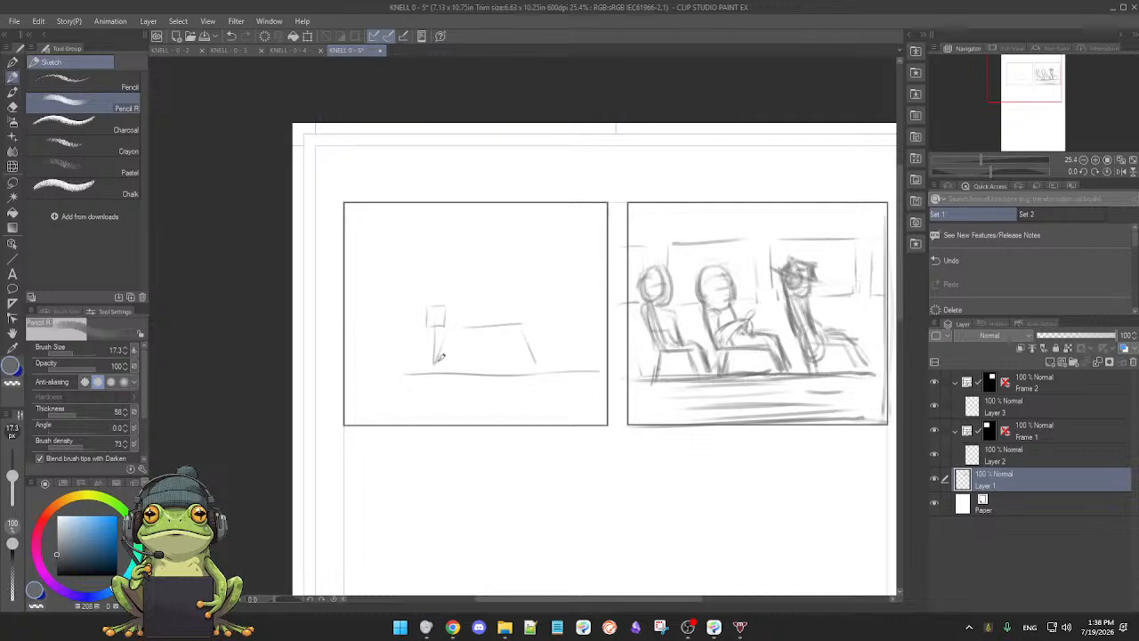
left_click_drag(456, 354, 533, 349)
- Rough in vertical wall lines, building blocks and a receding street edge on the left side of the first panel
left_click_drag(464, 257, 463, 326)
left_click_drag(374, 260, 378, 331)
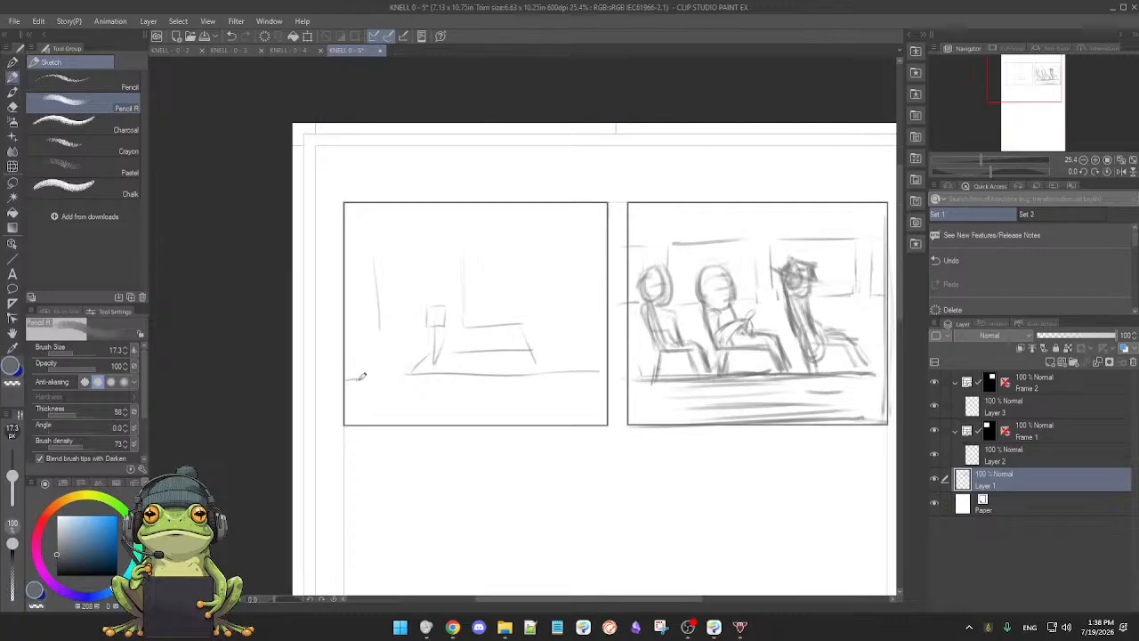
key("ctrl+z")
left_click_drag(344, 367, 379, 336)
mouse_move(352, 251)
left_mouse_down()
mouse_move(374, 250)
mouse_move(397, 313)
left_mouse_up()
mouse_move(391, 261)
left_mouse_down()
mouse_move(398, 309)
mouse_move(413, 270)
left_mouse_up()
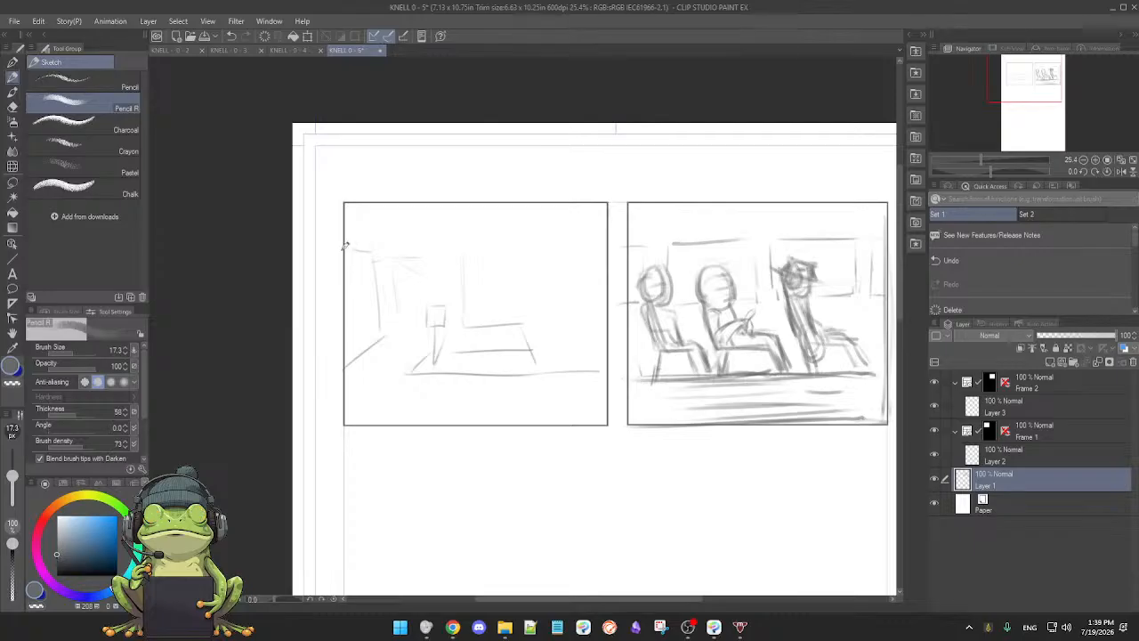
left_click_drag(345, 249, 367, 252)
left_click_drag(369, 348, 412, 320)
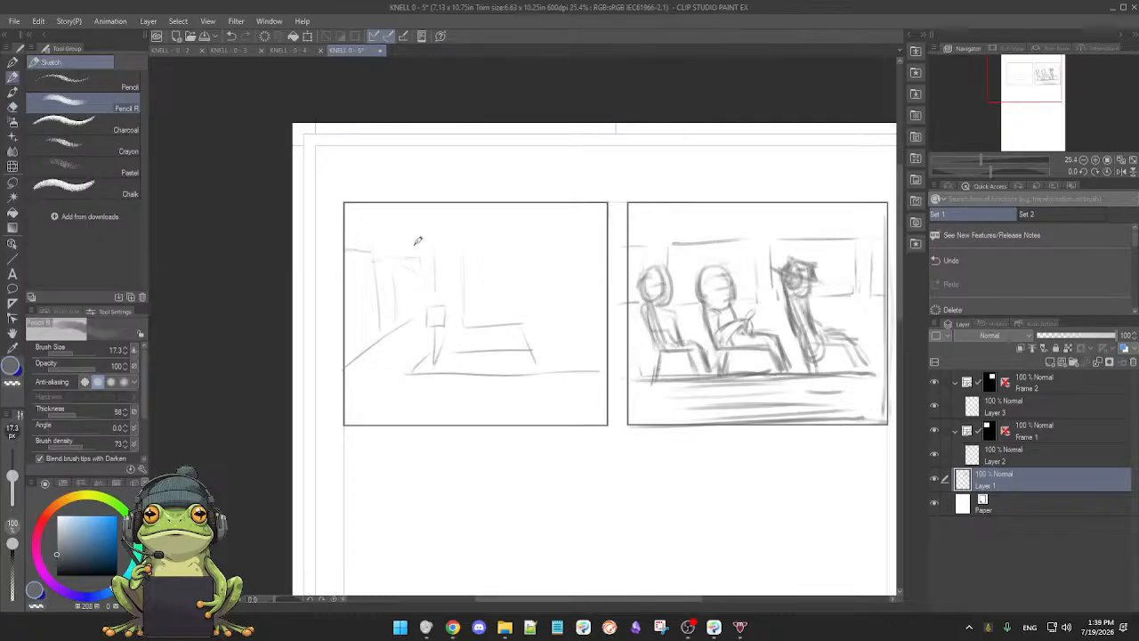
mouse_move(437, 290)
left_mouse_down()
mouse_move(404, 320)
mouse_move(448, 297)
left_mouse_up()
- Erase the overlapping lines around the post in the first panel and redraw its square top and support
key("e")
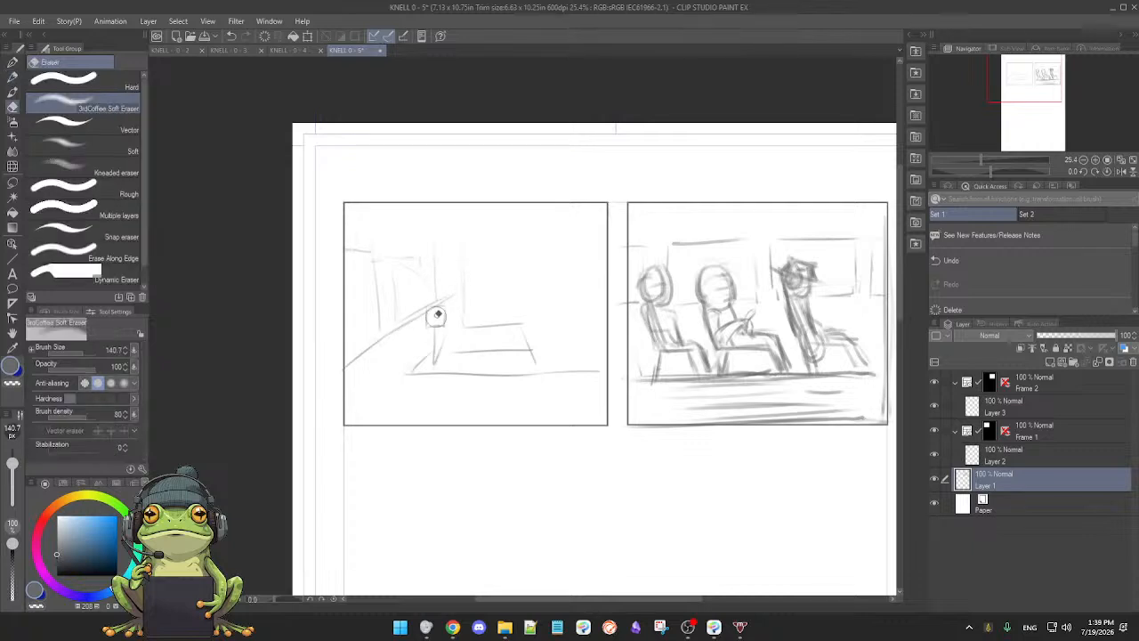
key("p")
mouse_move(427, 306)
left_mouse_down()
mouse_move(426, 333)
mouse_move(446, 304)
left_mouse_up()
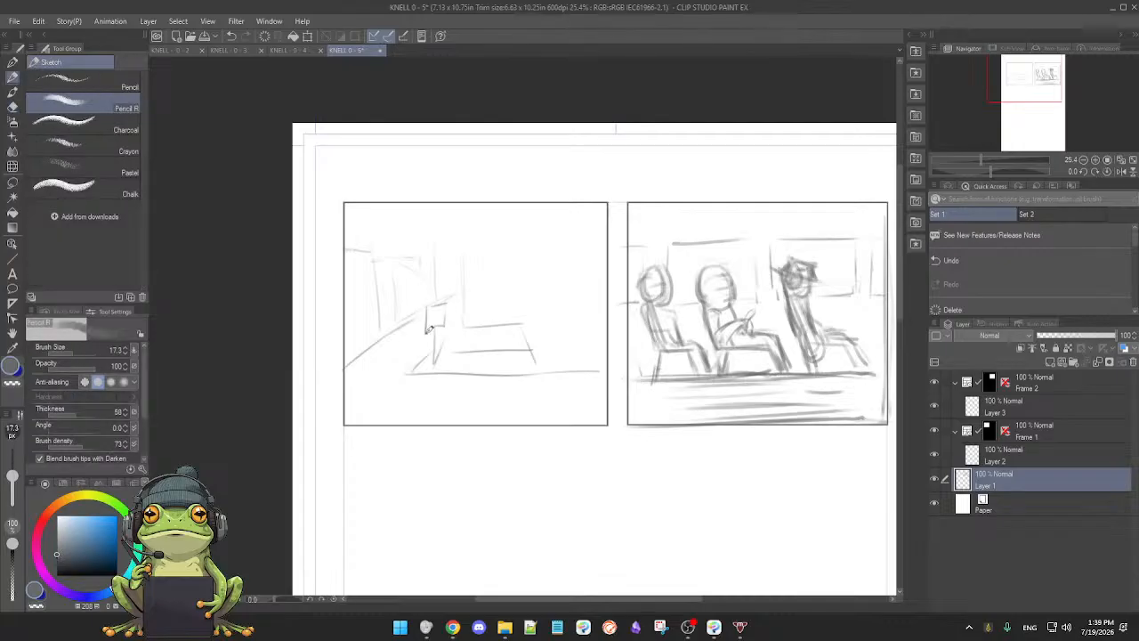
key("ctrl+z")
key("ctrl+z")
left_click_drag(433, 307, 434, 327)
left_click_drag(441, 319, 436, 360)
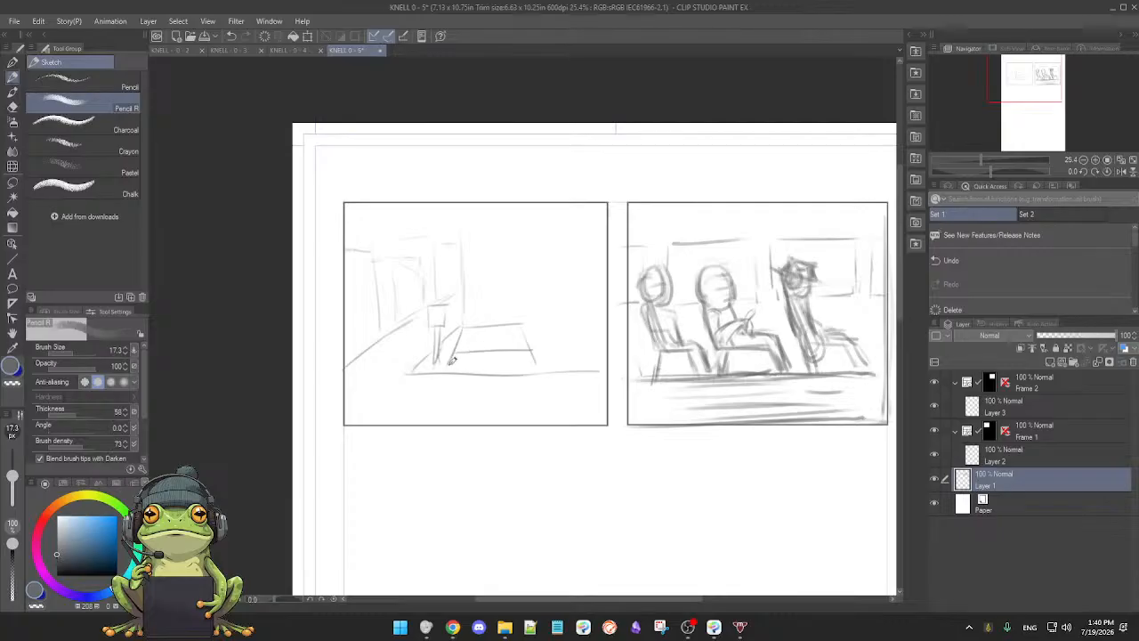
- Add a horizontal edge beyond the low trapezoid in the first panel and clean up its base with the soft eraser and Pencil R
mouse_move(456, 365)
left_mouse_down()
mouse_move(541, 355)
mouse_move(535, 363)
mouse_move(551, 330)
mouse_move(537, 329)
mouse_move(592, 326)
mouse_move(528, 333)
mouse_move(590, 327)
left_mouse_up()
left_click_drag(518, 389, 516, 388)
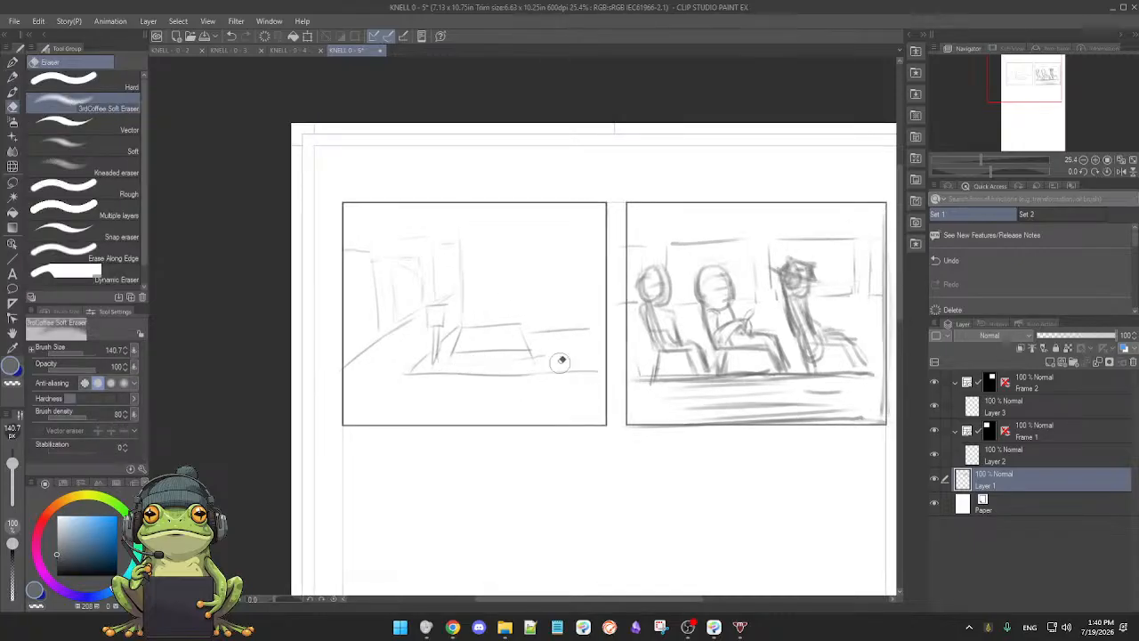
mouse_move(463, 352)
left_mouse_down()
mouse_move(542, 351)
mouse_move(522, 340)
mouse_move(532, 349)
left_mouse_up()
left_click_drag(464, 372, 573, 370)
key("e")
mouse_move(442, 358)
left_mouse_down()
mouse_move(558, 358)
mouse_move(466, 353)
left_mouse_up()
key("p")
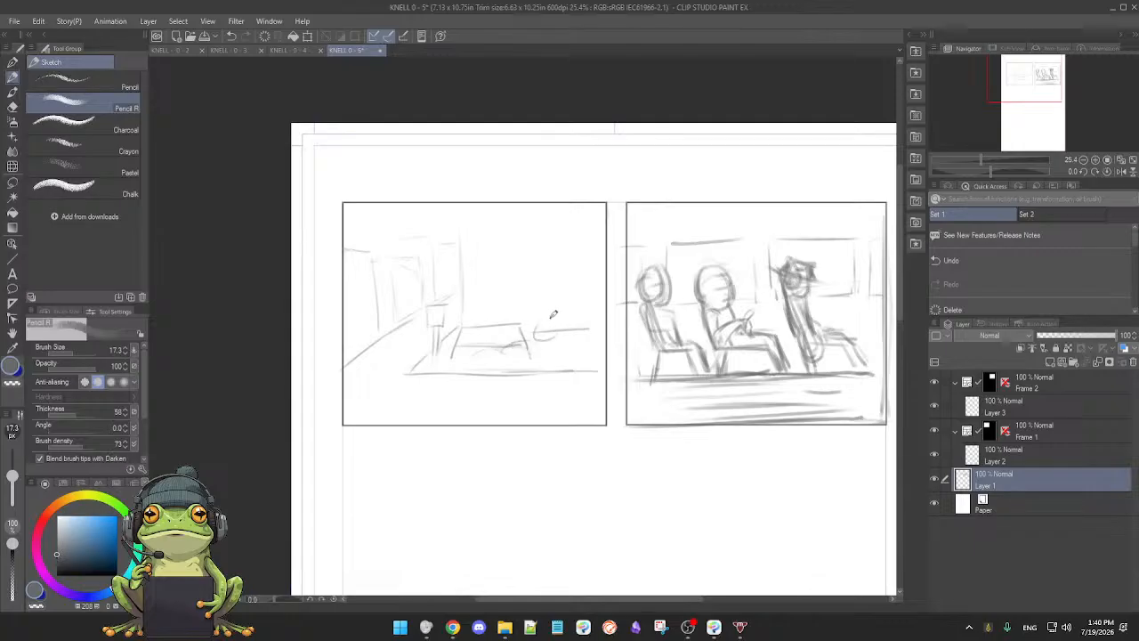
- Sketch a reclining figure with a raised head along the first panel's ground line, clearing space for it with the eraser
key("e")
left_click_drag(539, 325, 544, 340)
key("p")
left_click_drag(537, 322, 532, 327)
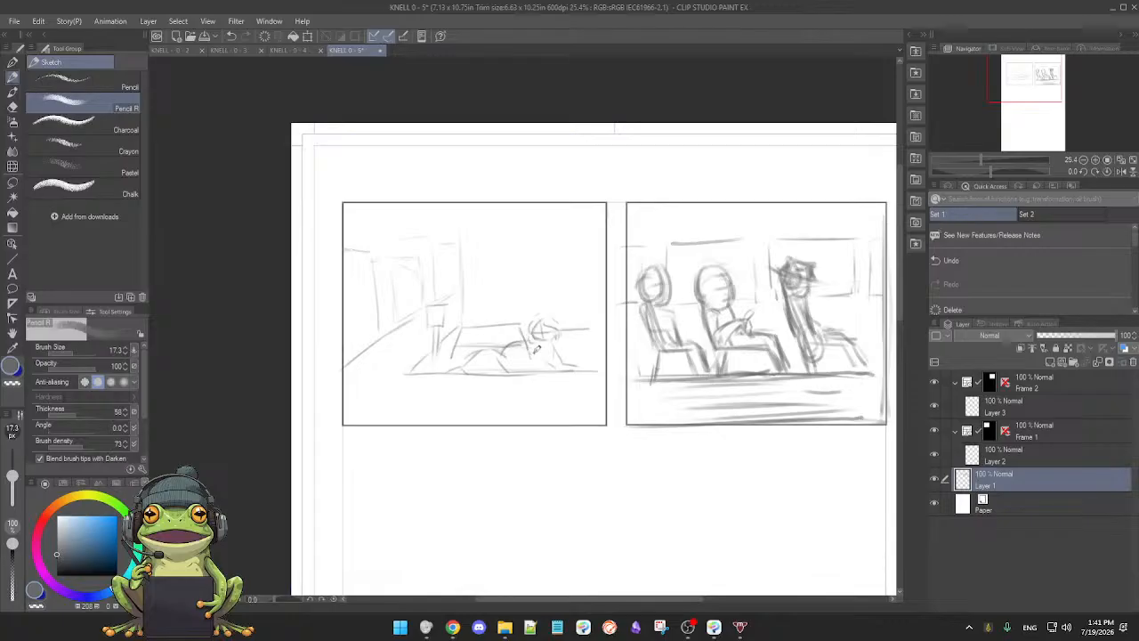
key("e")
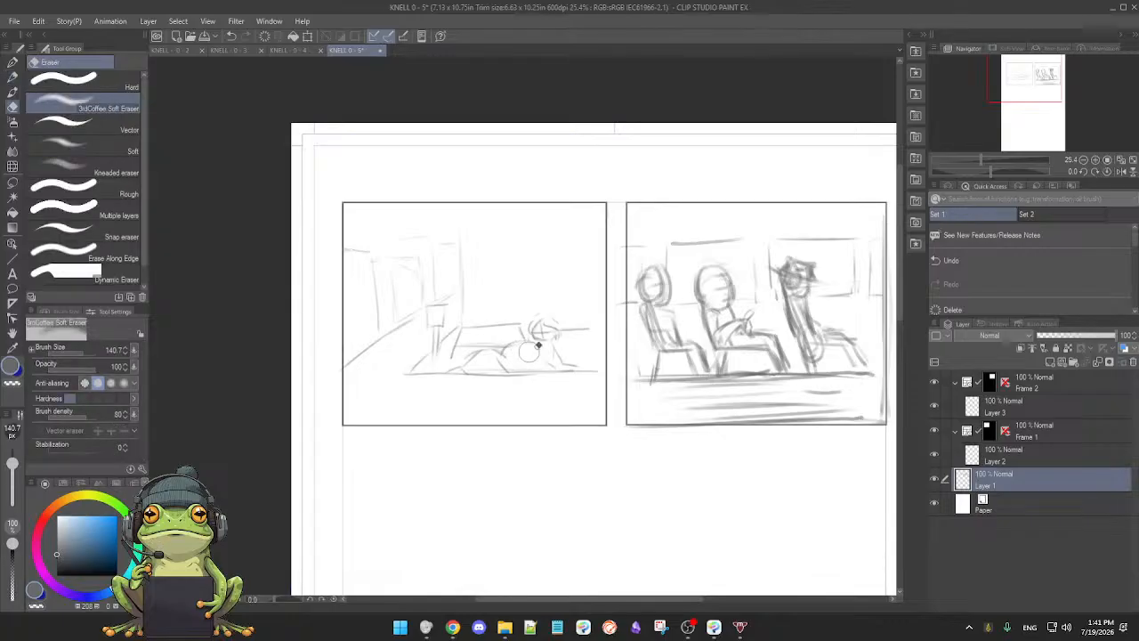
key("p")
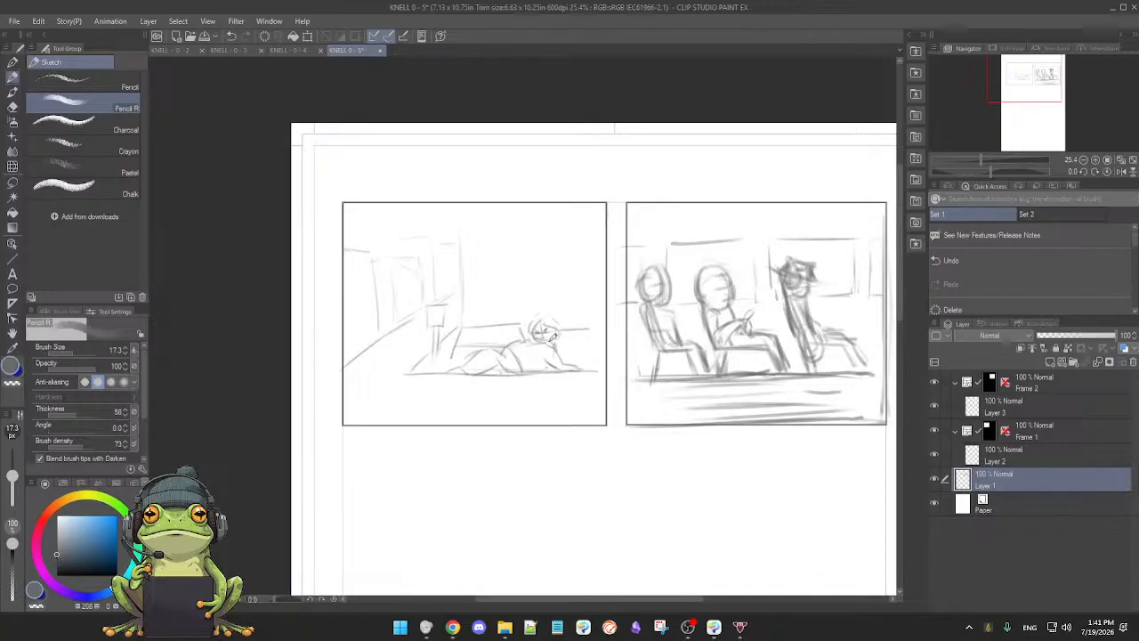
- Refine the reclining figure's head, face and arm by alternating between the soft eraser and Pencil R
key("e")
left_click_drag(553, 327, 552, 324)
key("p")
key("e")
key("p")
mouse_move(536, 330)
left_mouse_down()
mouse_move(559, 337)
mouse_move(559, 361)
left_mouse_up()
key("e")
key("p")
key("ctrl+z")
- Draw the vertical wall corner and a wide rectangle on the wall above the reclining figure in the first panel
left_click_drag(462, 215, 461, 294)
left_click_drag(495, 235, 587, 235)
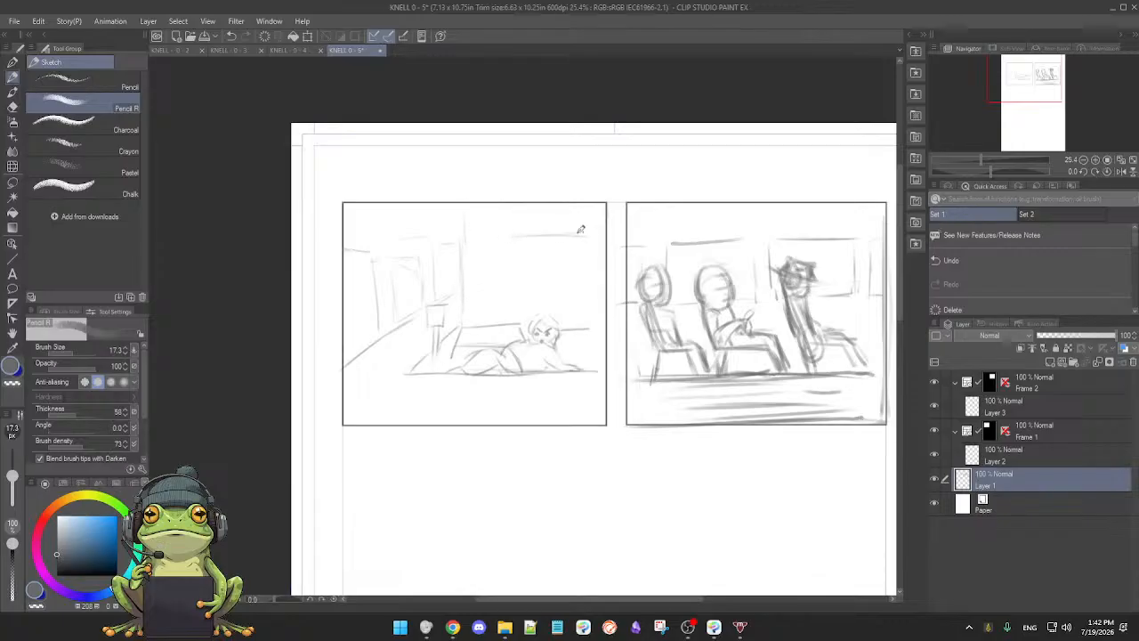
mouse_move(499, 238)
left_mouse_down()
mouse_move(502, 267)
mouse_move(523, 285)
mouse_move(555, 280)
mouse_move(504, 287)
mouse_move(587, 282)
left_mouse_up()
- Clean up and redraw the row of buildings and the receding street edge on the left of the first panel, adding vertical facade lines
key("e")
mouse_move(418, 259)
left_mouse_down()
mouse_move(399, 257)
mouse_move(420, 261)
left_mouse_up()
key("p")
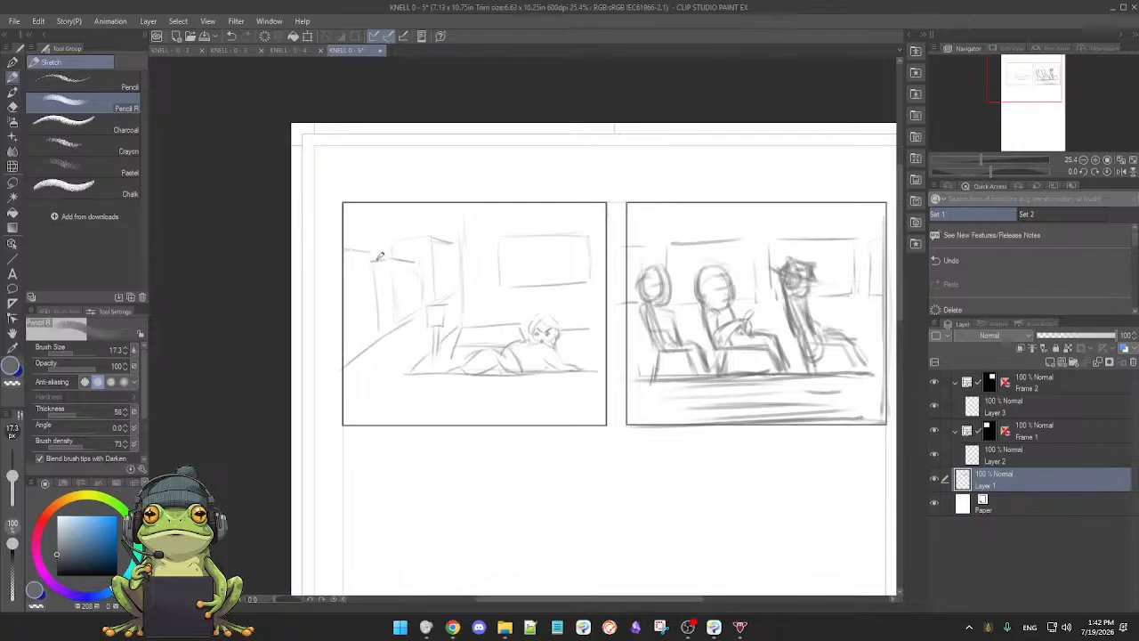
left_click_drag(416, 260, 420, 299)
left_click_drag(343, 359, 463, 284)
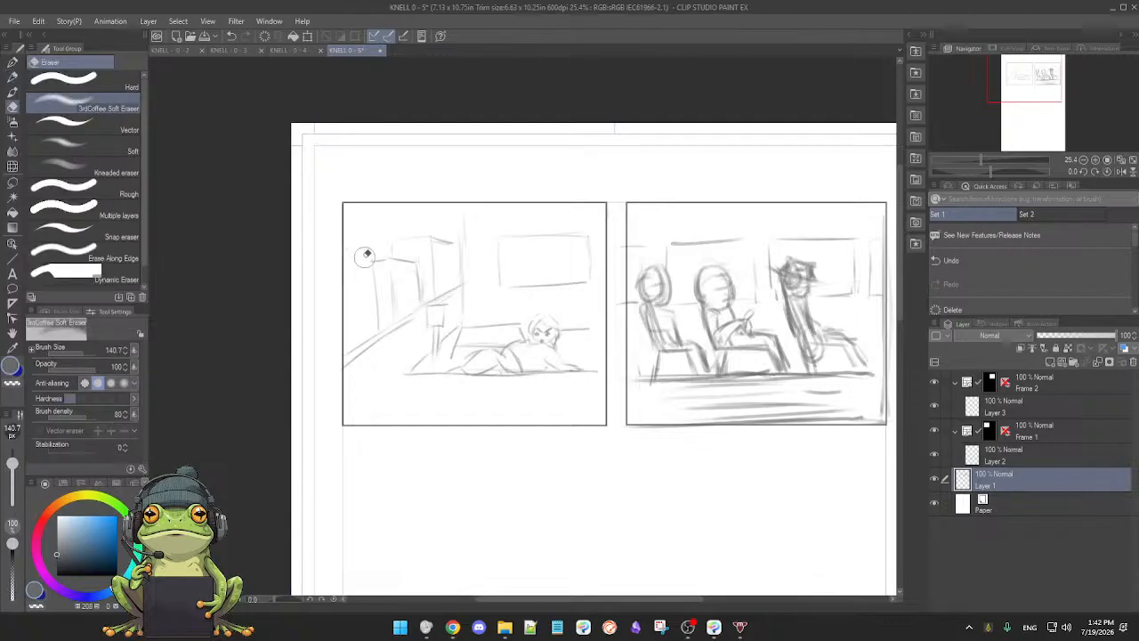
mouse_move(345, 242)
left_mouse_down()
mouse_move(374, 249)
mouse_move(376, 313)
left_mouse_up()
mouse_move(371, 272)
left_mouse_down()
mouse_move(379, 311)
mouse_move(361, 315)
mouse_move(359, 301)
mouse_move(371, 333)
mouse_move(371, 324)
left_mouse_up()
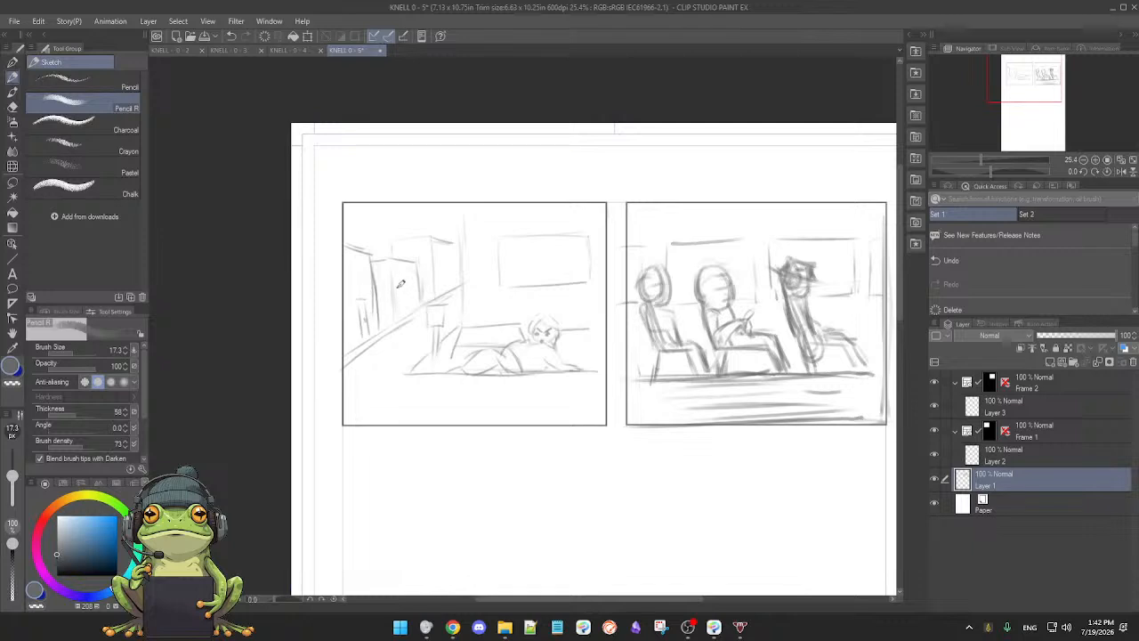
left_click_drag(412, 282, 416, 308)
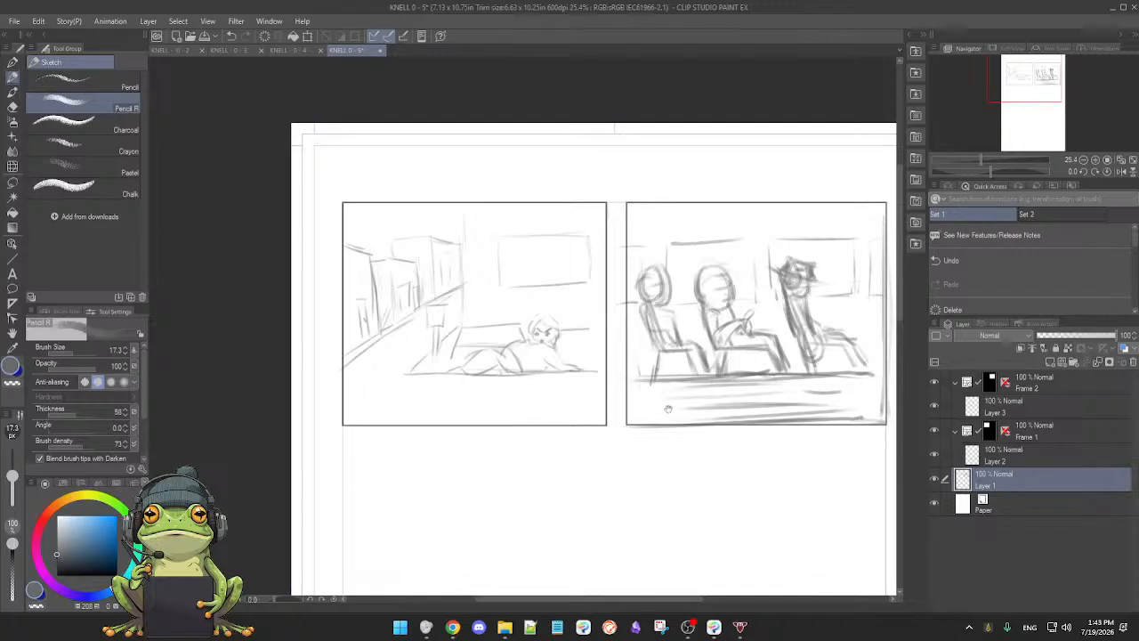
- Save page 5 with the first two panels roughed out
scroll(622, 419, "down", 2)
left_click_drag(616, 428, 616, 428)
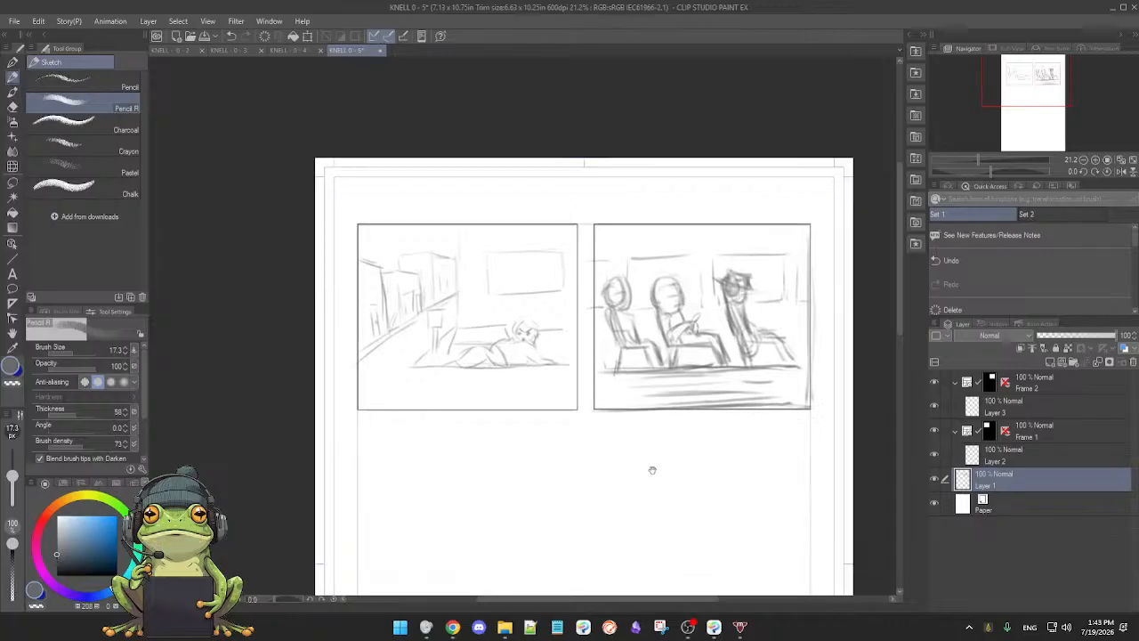
left_click_drag(653, 470, 628, 427)
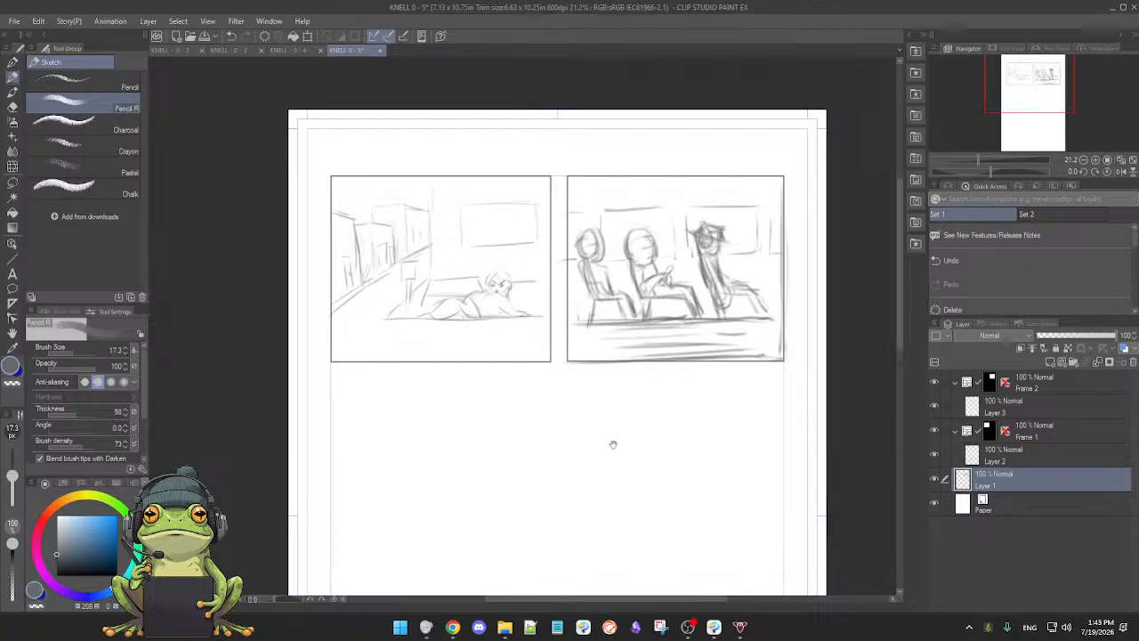
mouse_move(590, 450)
left_mouse_down()
mouse_move(600, 429)
mouse_move(590, 438)
left_mouse_up()
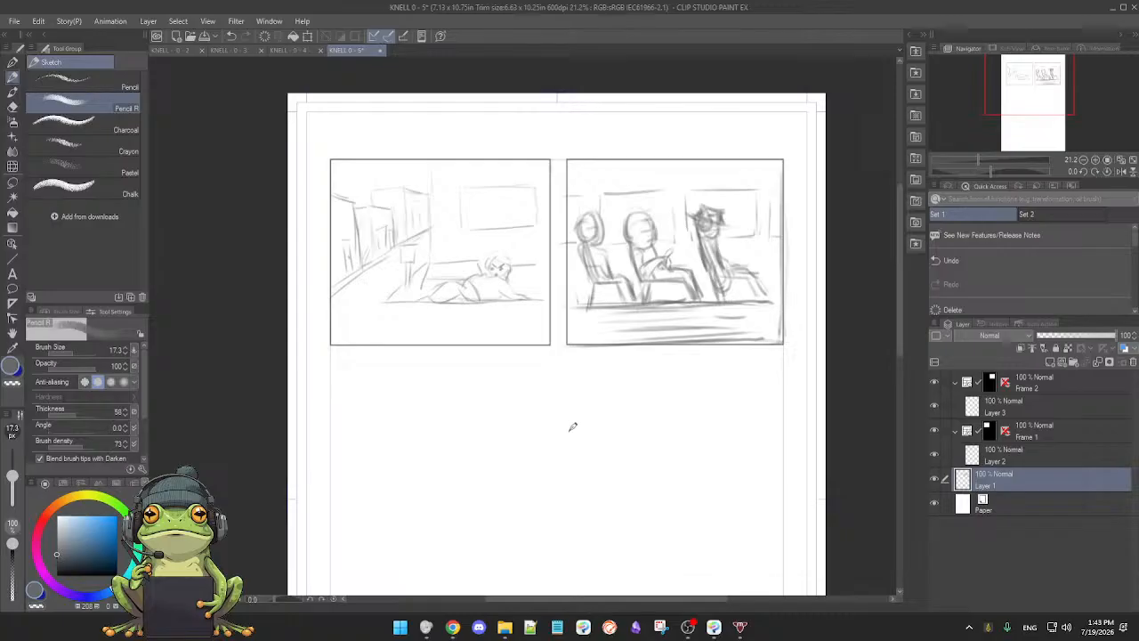
right_click(573, 425)
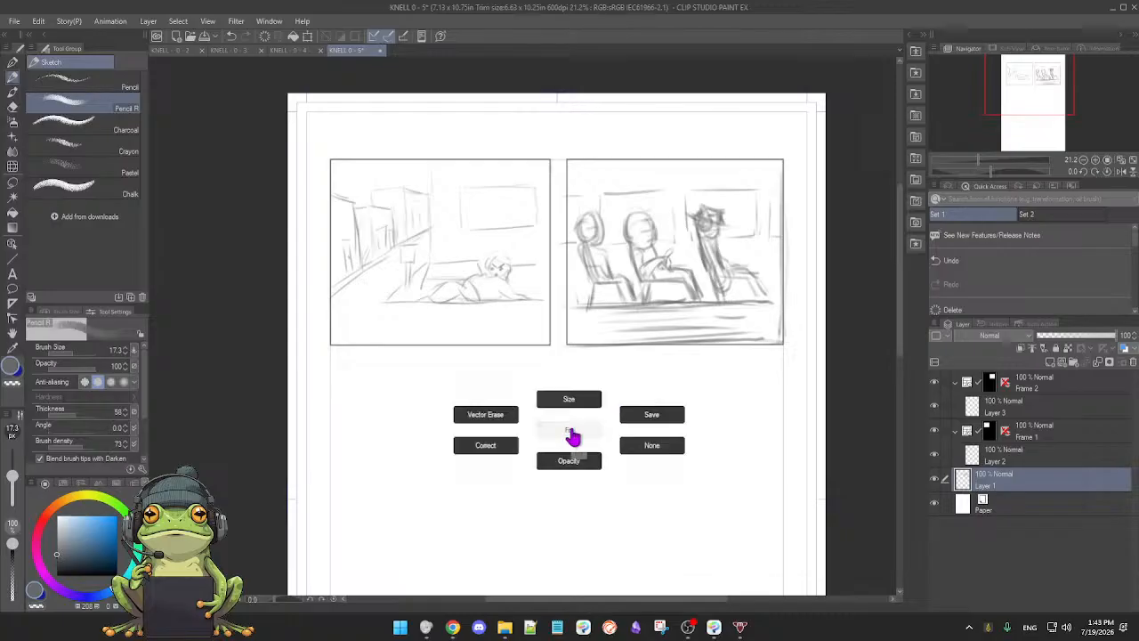
left_click(648, 423)
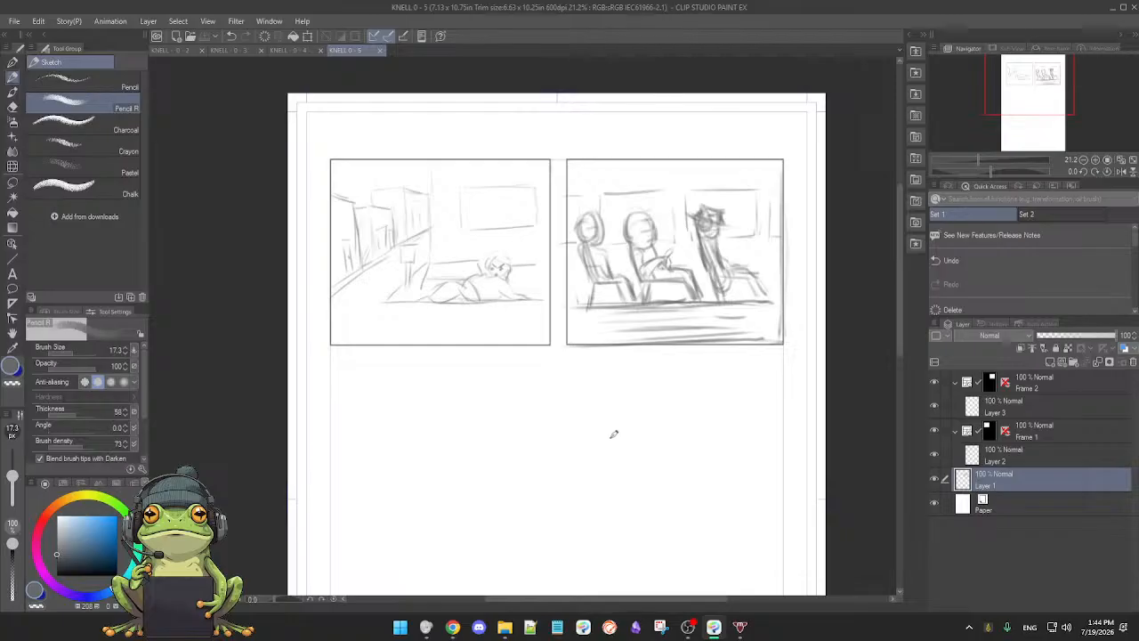
- Erase the stray sketch lines sticking out past the right border of the second panel
scroll(600, 445, "down", 3)
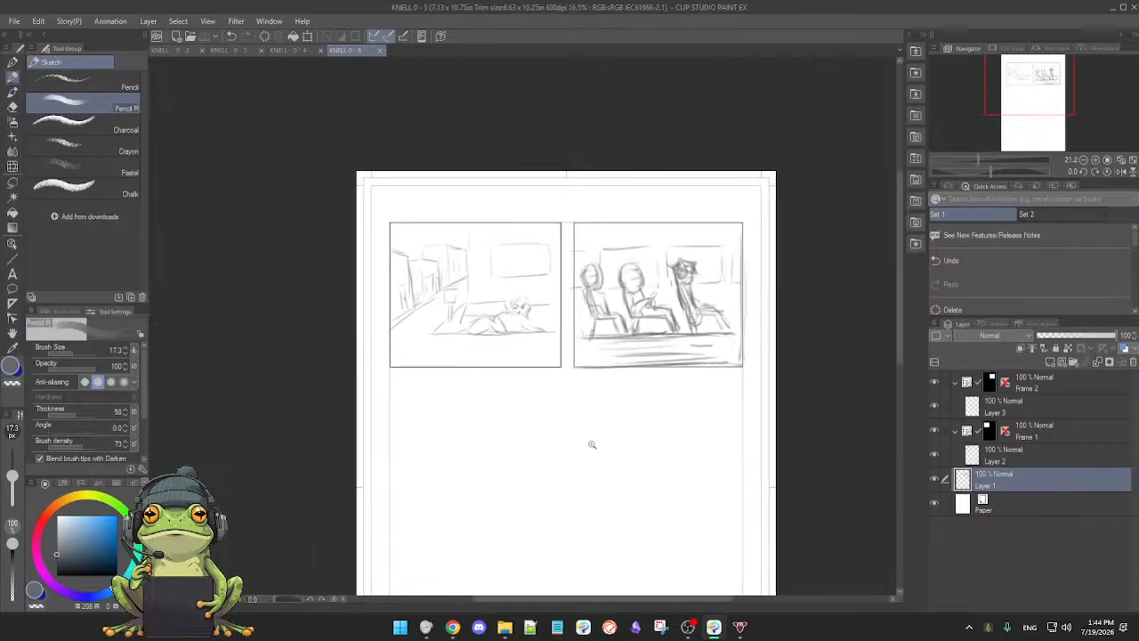
scroll(560, 436, "down", 1)
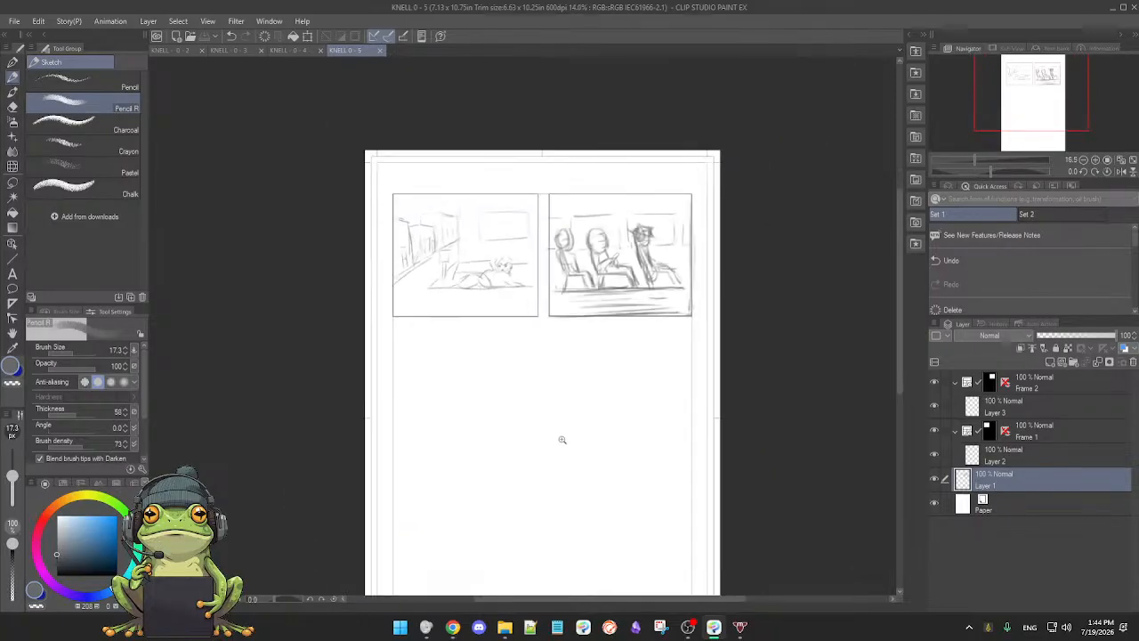
scroll(560, 434, "down", 1)
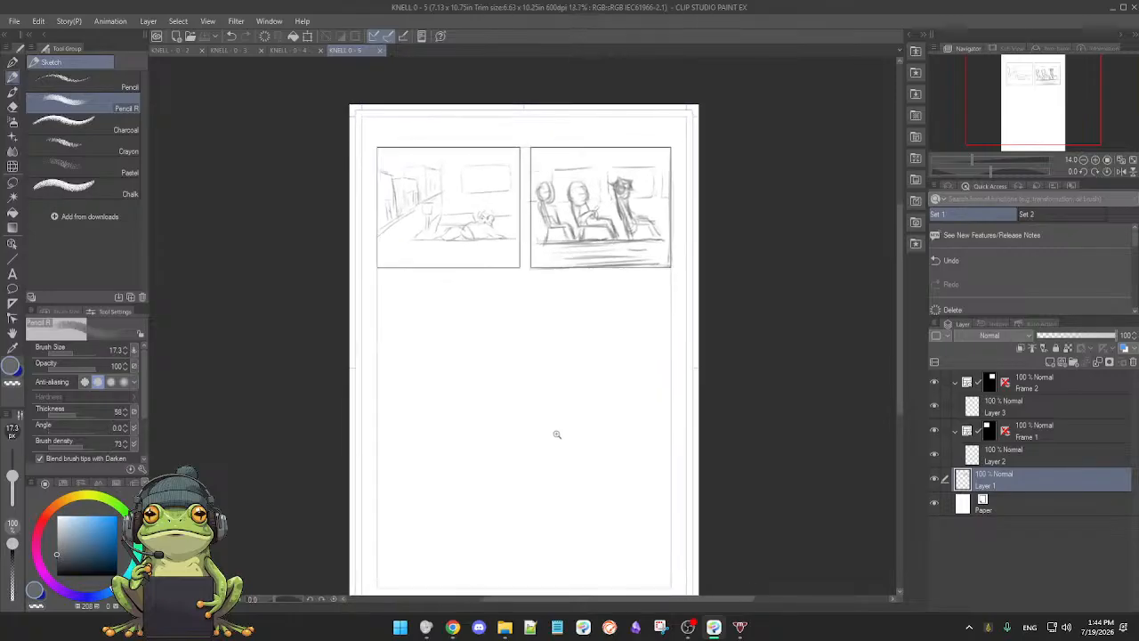
scroll(555, 435, "up", 3)
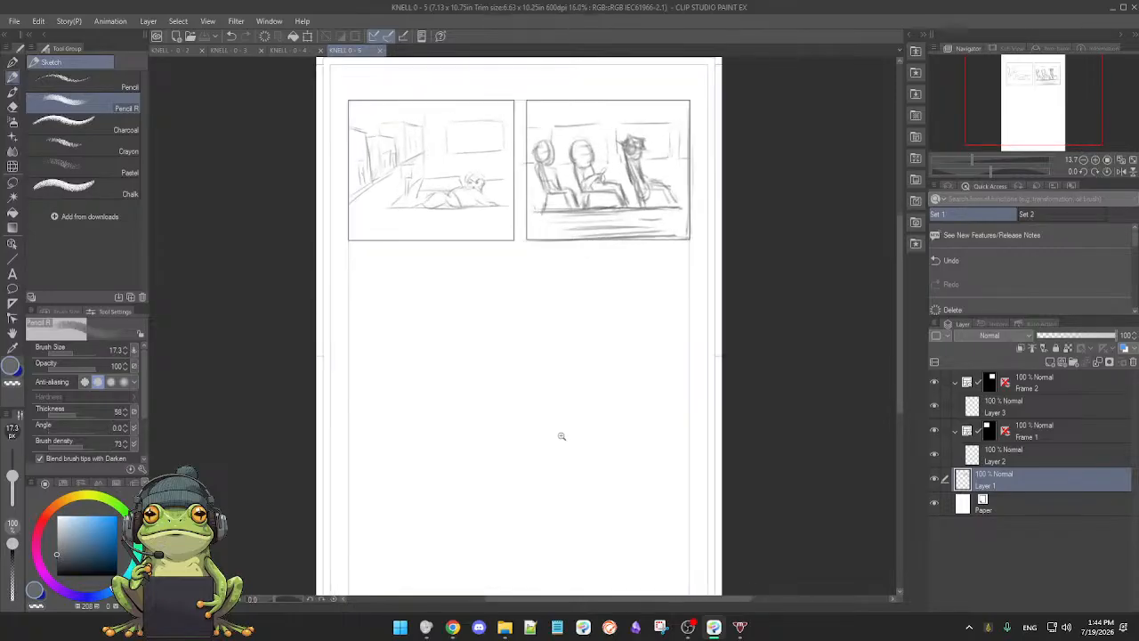
left_click_drag(549, 452, 552, 498)
scroll(559, 479, "up", 1)
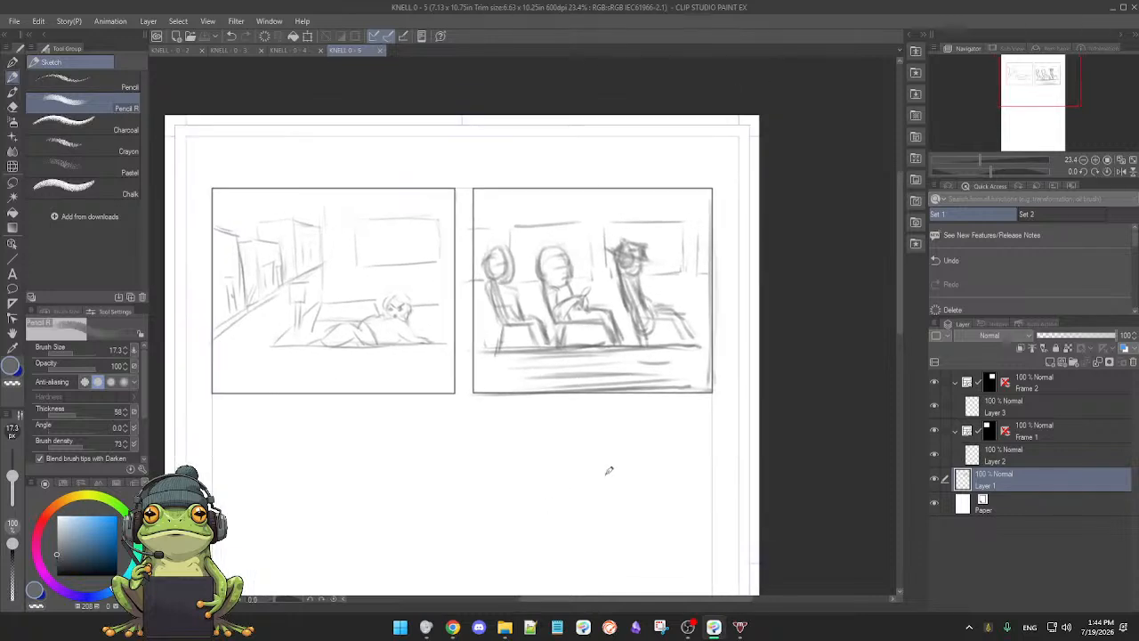
key("e")
mouse_move(723, 288)
left_mouse_down()
mouse_move(724, 311)
mouse_move(724, 259)
mouse_move(722, 389)
mouse_move(717, 234)
mouse_move(720, 394)
mouse_move(710, 197)
mouse_move(722, 239)
left_mouse_up()
key("p")
- Sketch light horizontal ground strokes in the foreground below the reclining figure in the first panel
mouse_move(517, 466)
left_mouse_down()
mouse_move(564, 440)
mouse_move(638, 427)
left_mouse_up()
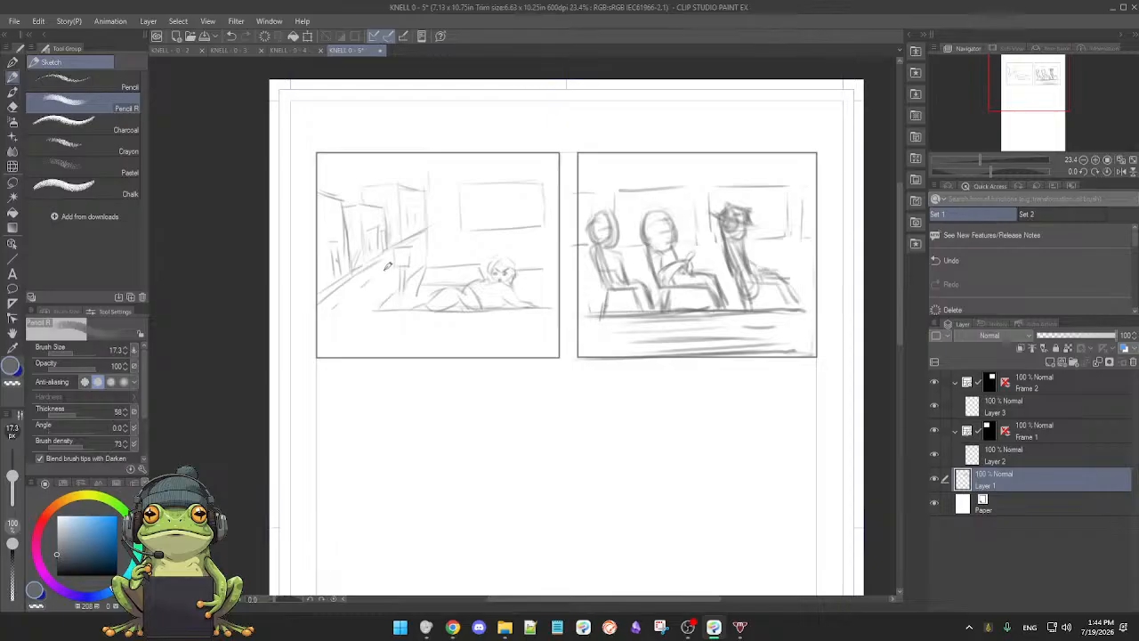
left_click_drag(364, 342, 524, 337)
left_click_drag(586, 408, 567, 420)
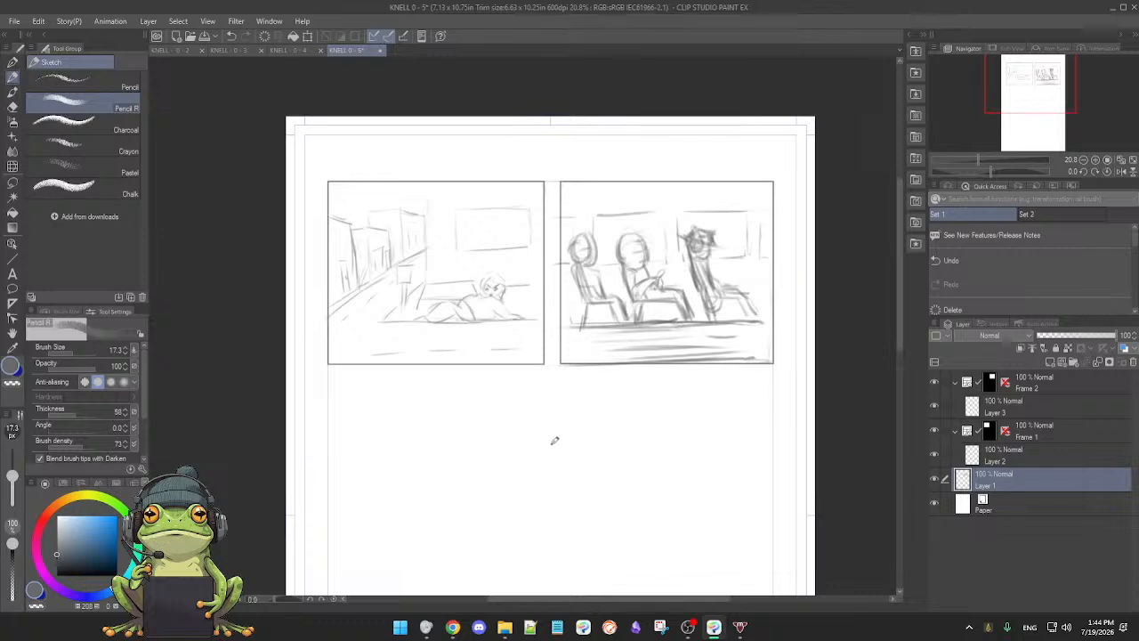
- Erase the horizontal ground strokes below the seats' base line in the second panel
key("e")
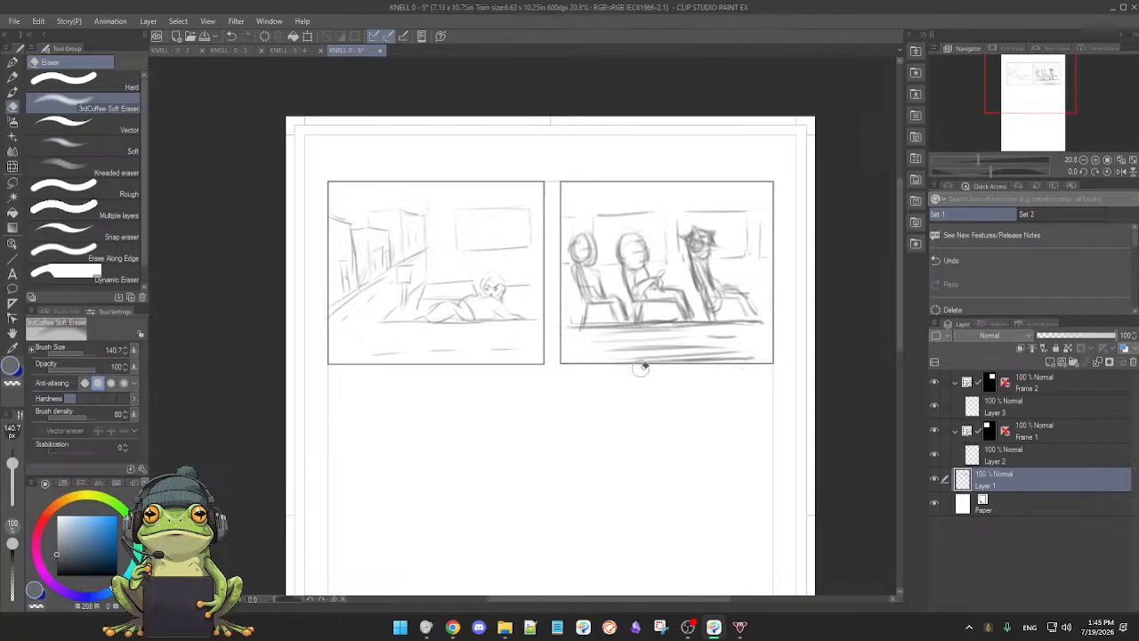
mouse_move(630, 366)
left_mouse_down()
mouse_move(727, 367)
mouse_move(625, 357)
mouse_move(736, 362)
mouse_move(602, 348)
mouse_move(698, 347)
mouse_move(612, 336)
mouse_move(655, 336)
mouse_move(601, 339)
mouse_move(728, 339)
mouse_move(598, 337)
mouse_move(728, 336)
mouse_move(636, 333)
mouse_move(705, 332)
mouse_move(675, 348)
mouse_move(752, 361)
mouse_move(561, 355)
left_mouse_up()
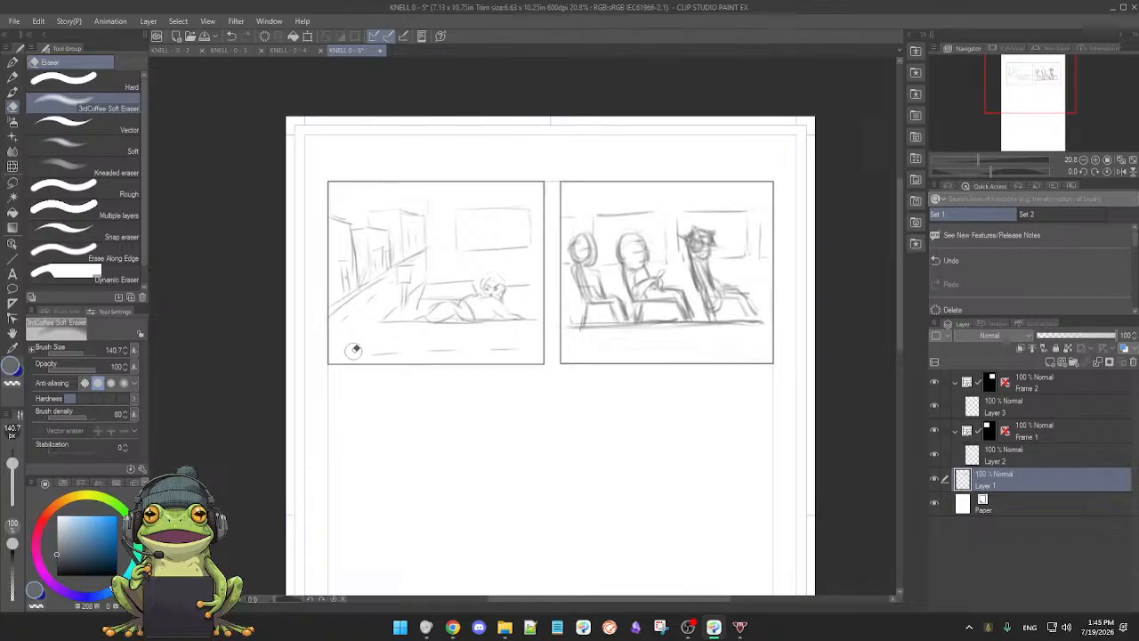
- Sketch the vertical wall edge beside the buildings and darken the outline of the rectangular window in the first panel
key("p")
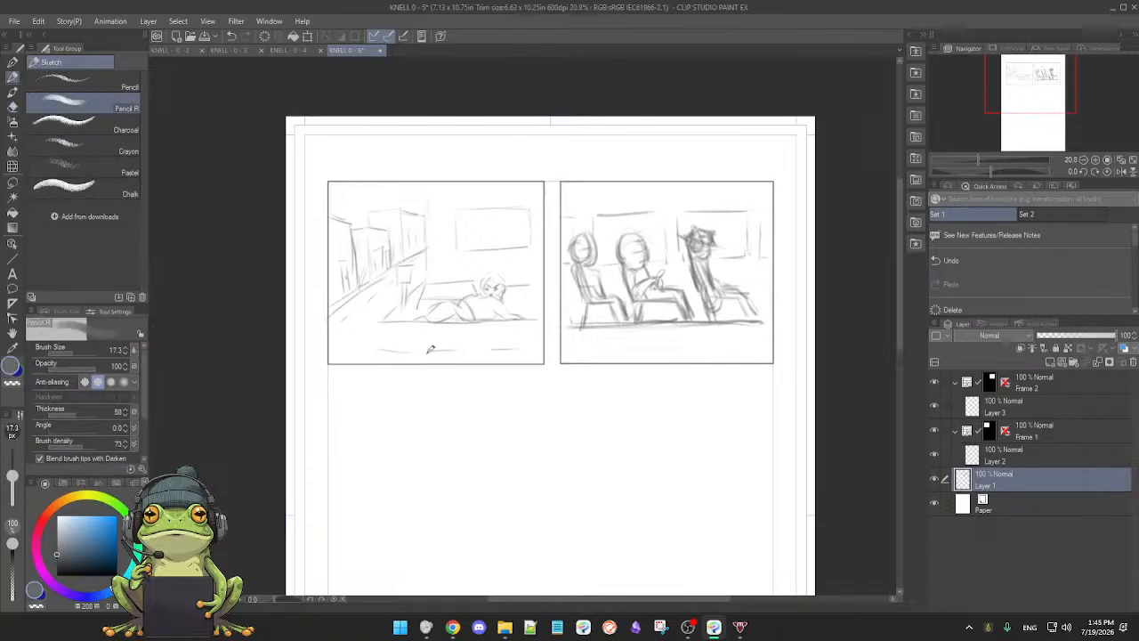
mouse_move(564, 429)
left_mouse_down()
mouse_move(550, 438)
mouse_move(559, 413)
left_mouse_up()
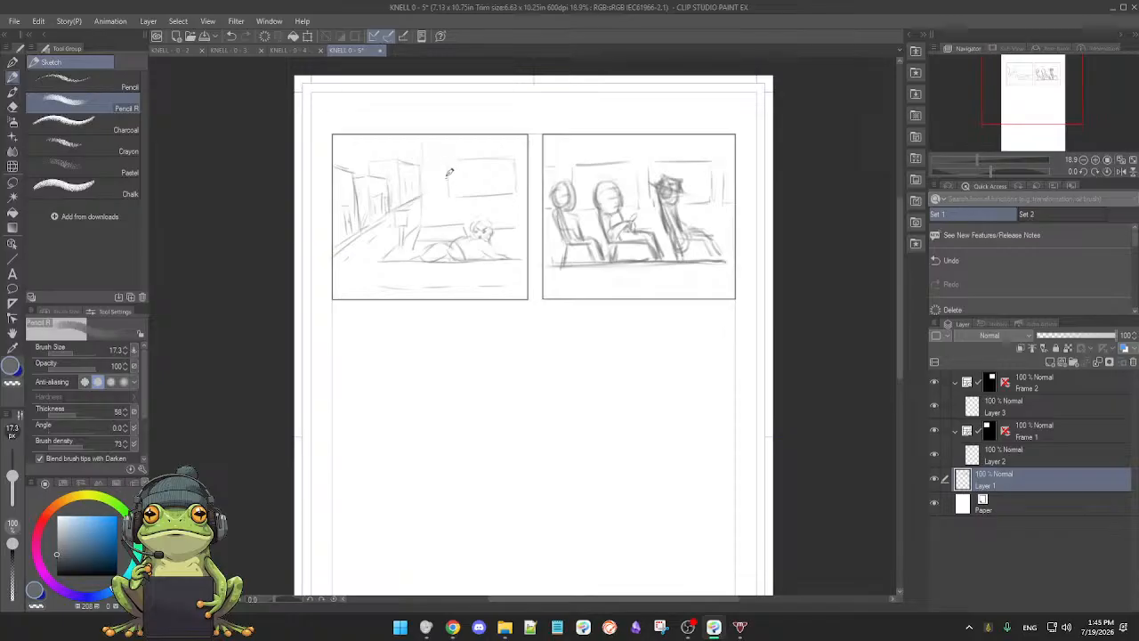
left_click_drag(426, 161, 426, 217)
left_click_drag(451, 197, 513, 195)
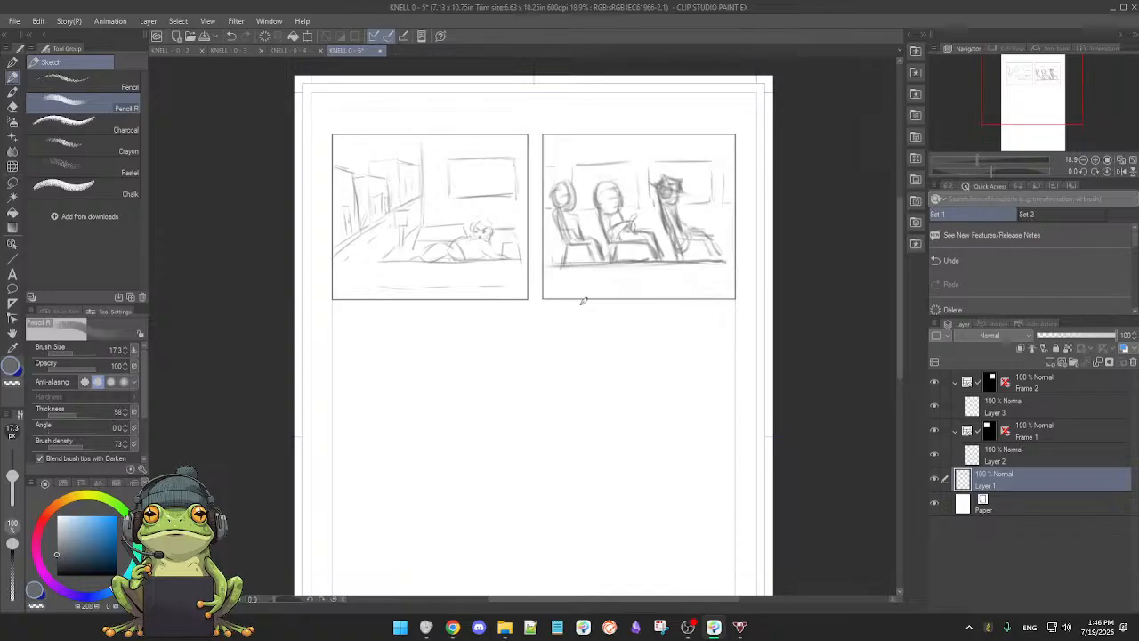
- Sketch three small sprout-like shapes along the ledge behind the reclining figure in the first panel
scroll(554, 313, "up", 4)
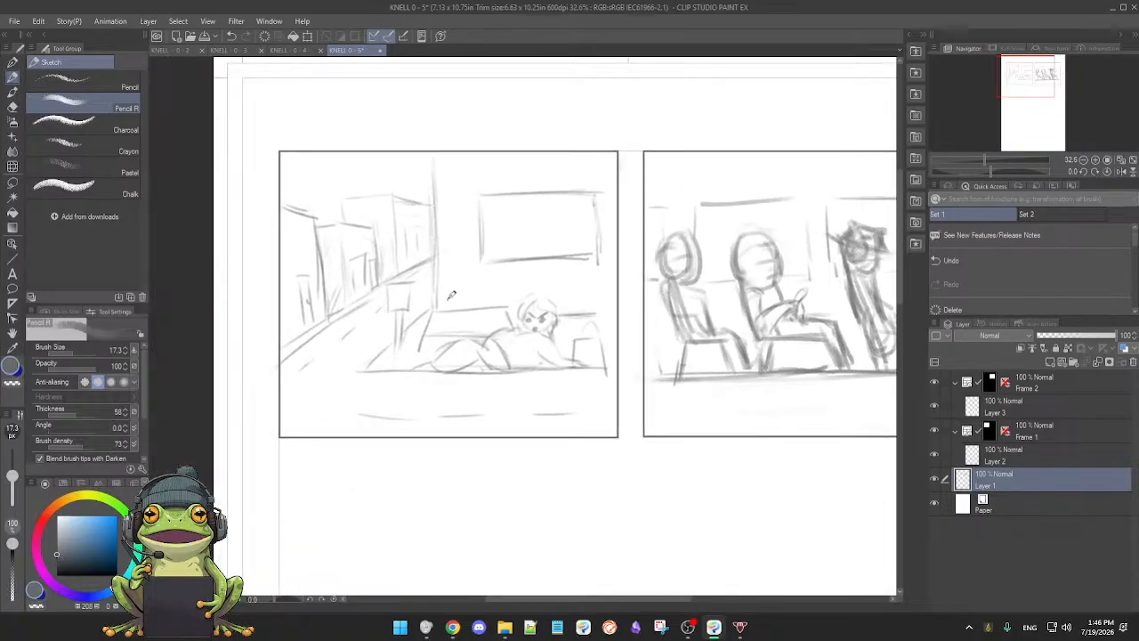
scroll(451, 297, "up", 3)
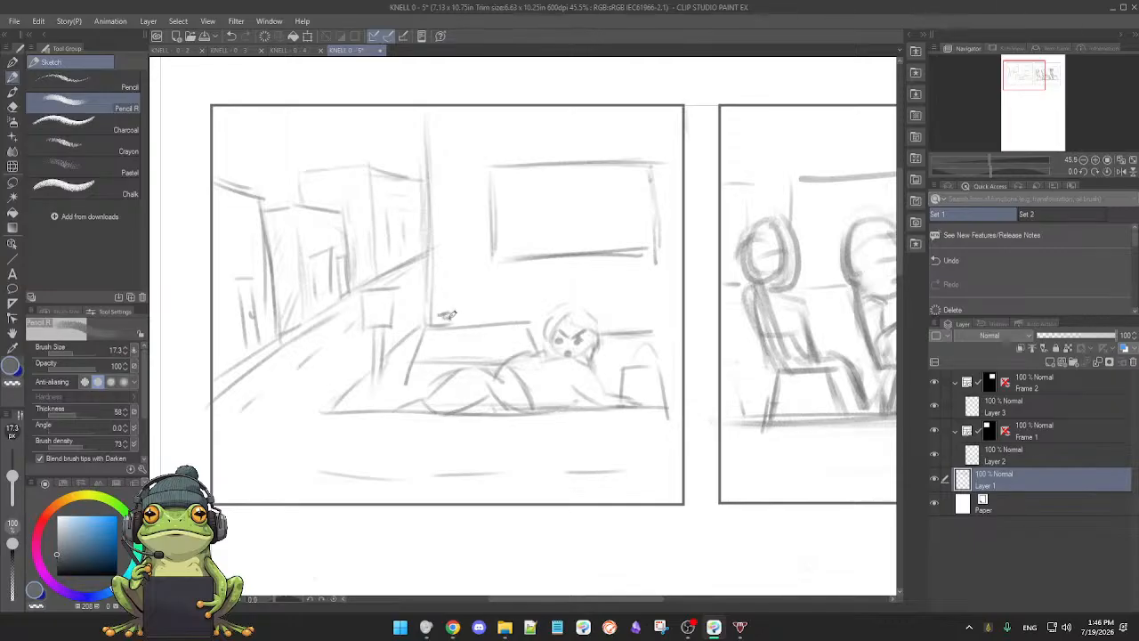
key("ctrl+z")
left_click_drag(446, 309, 448, 328)
left_click_drag(490, 310, 486, 313)
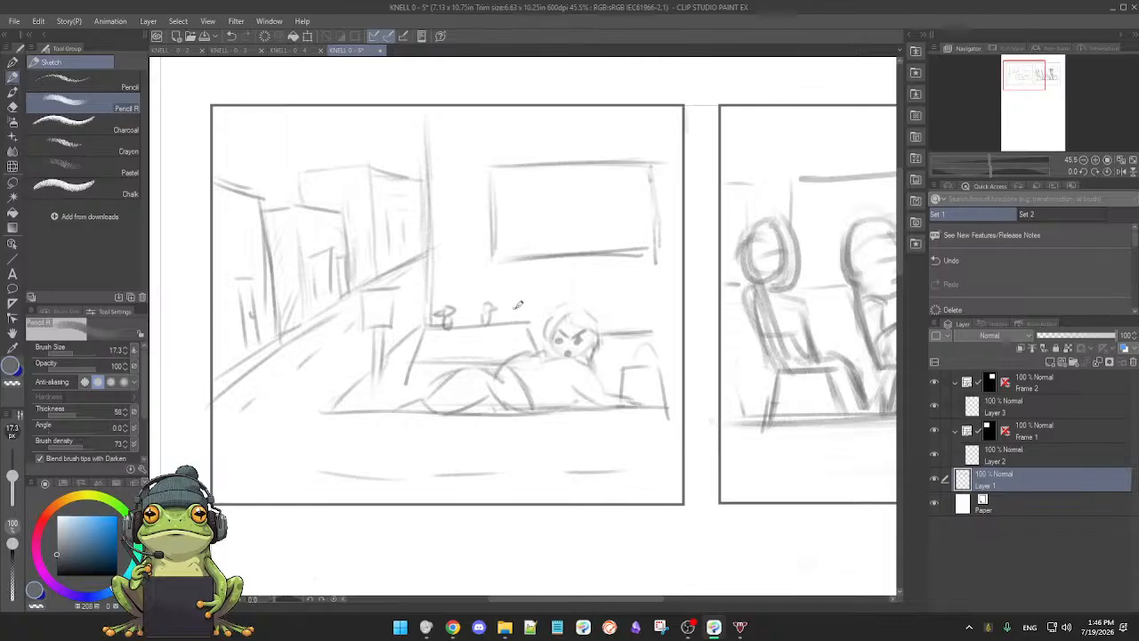
left_click_drag(514, 303, 515, 322)
- Add more small sprout-like shapes on the reclining figure's head, above the figure's body and at the foot of the signpost
left_click_drag(601, 349, 591, 347)
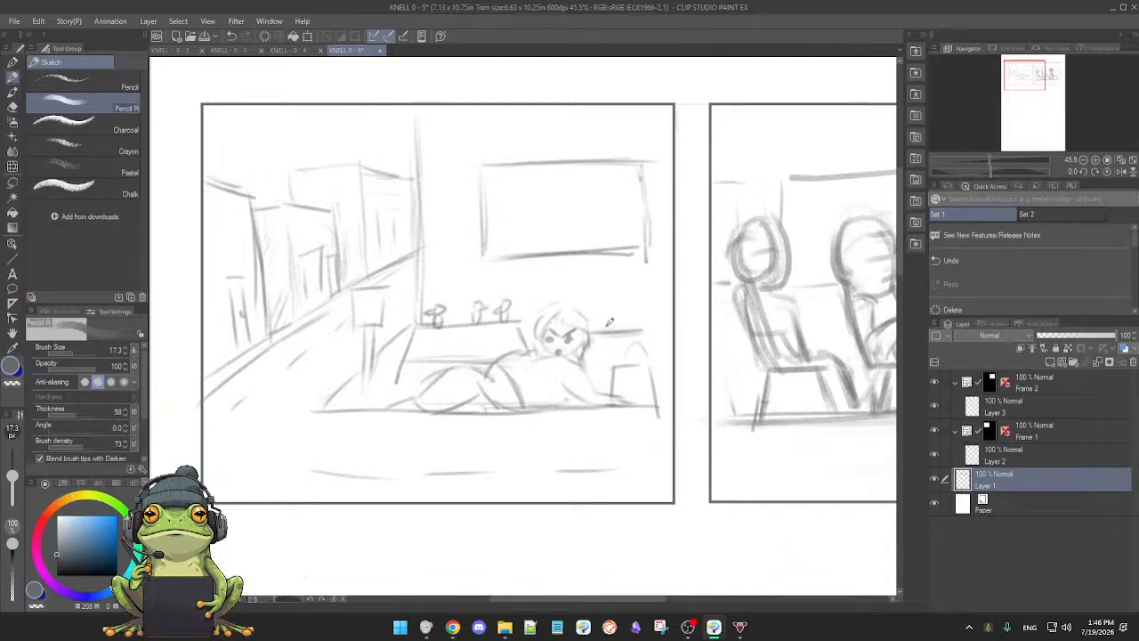
mouse_move(557, 288)
left_mouse_down()
mouse_move(573, 282)
mouse_move(552, 305)
mouse_move(557, 322)
left_mouse_up()
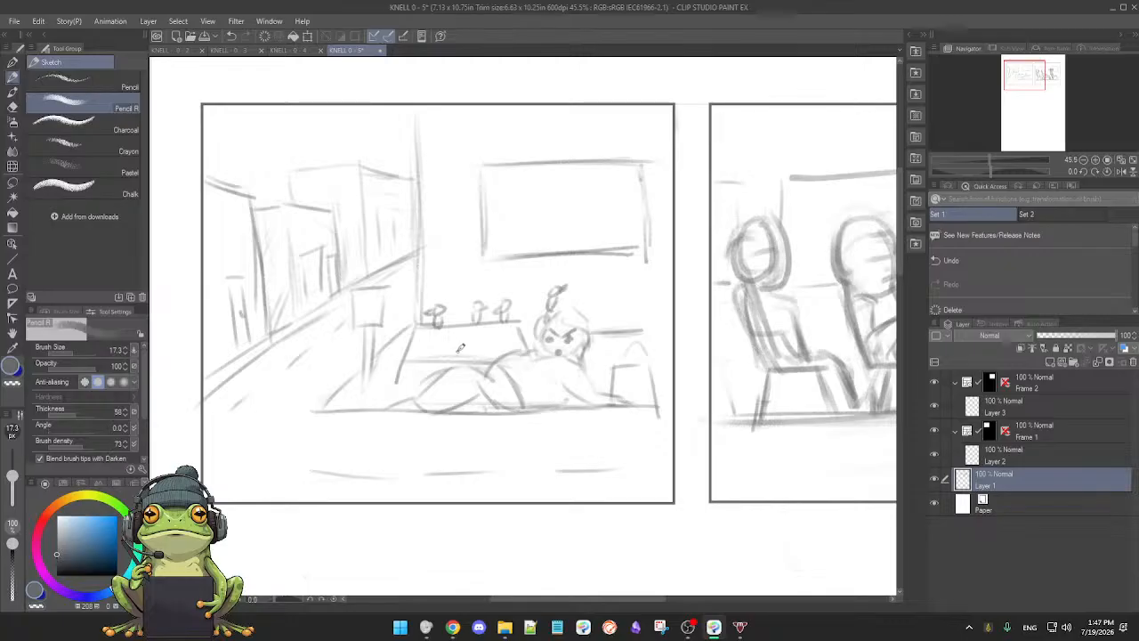
left_click_drag(456, 355, 456, 366)
left_click_drag(368, 357, 373, 379)
- Sketch the face and hairline of the middle seated figure in the second panel
left_click_drag(589, 379, 571, 399)
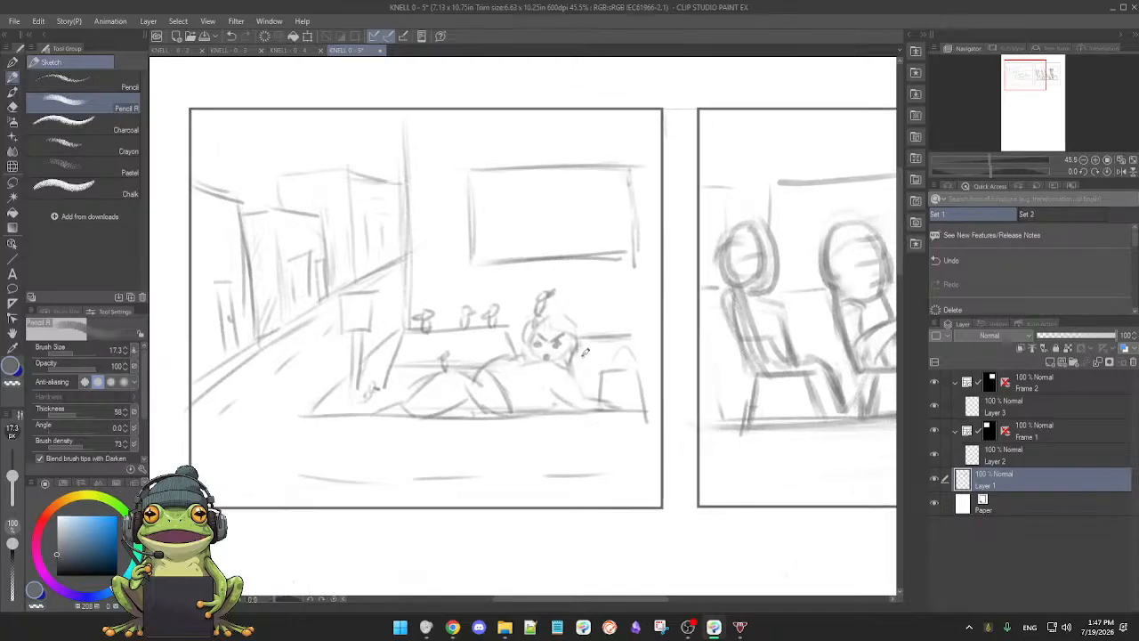
scroll(587, 351, "down", 3)
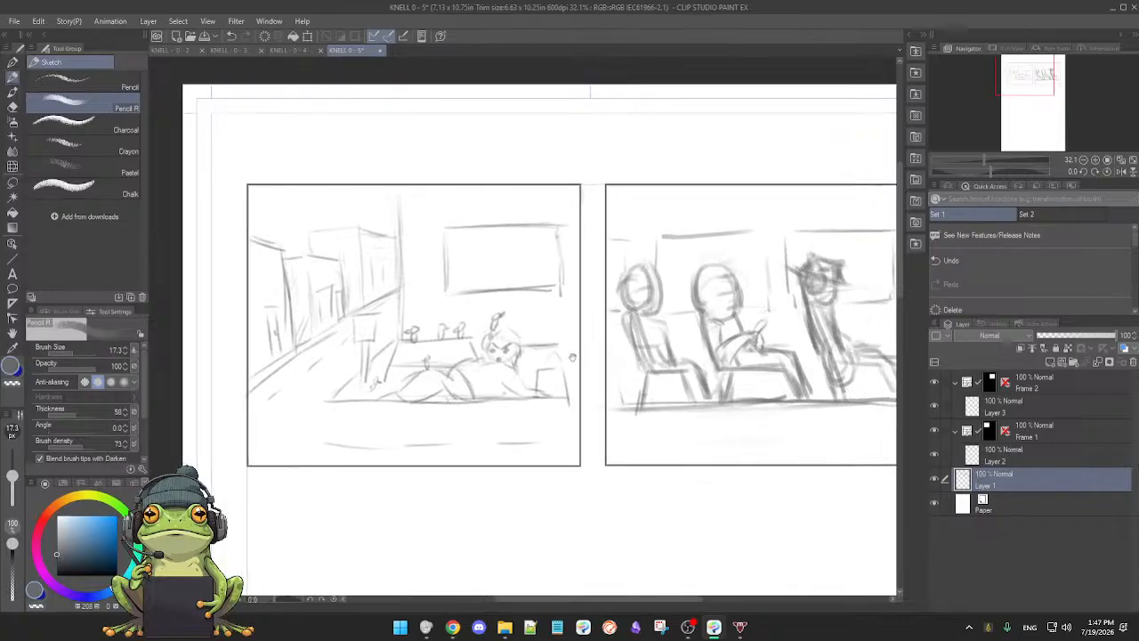
scroll(607, 381, "down", 1)
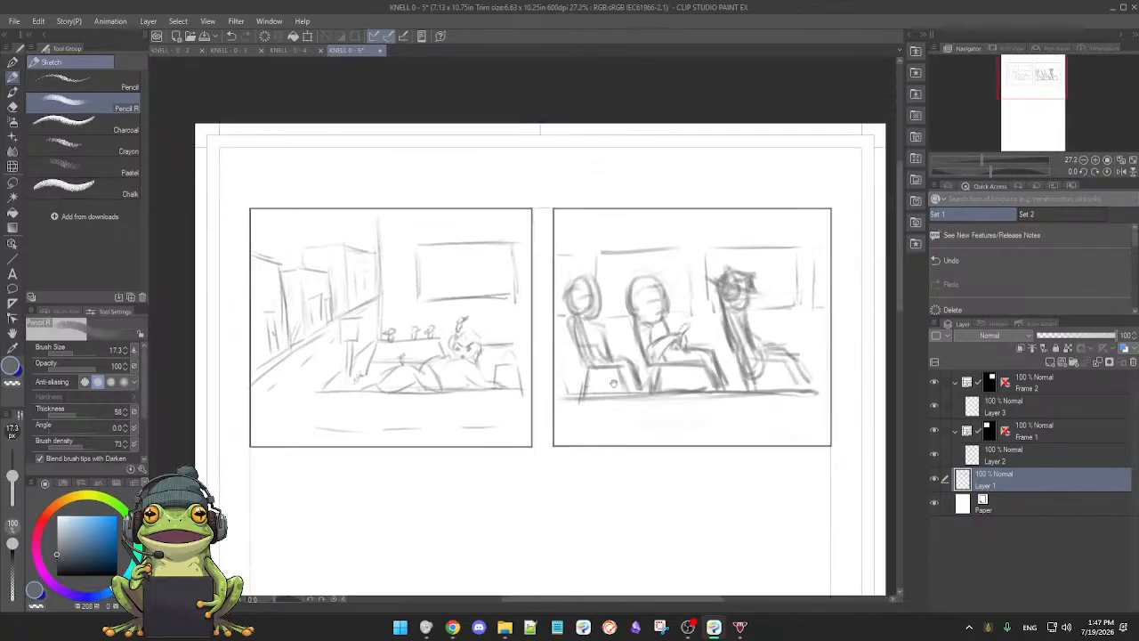
scroll(607, 387, "down", 1)
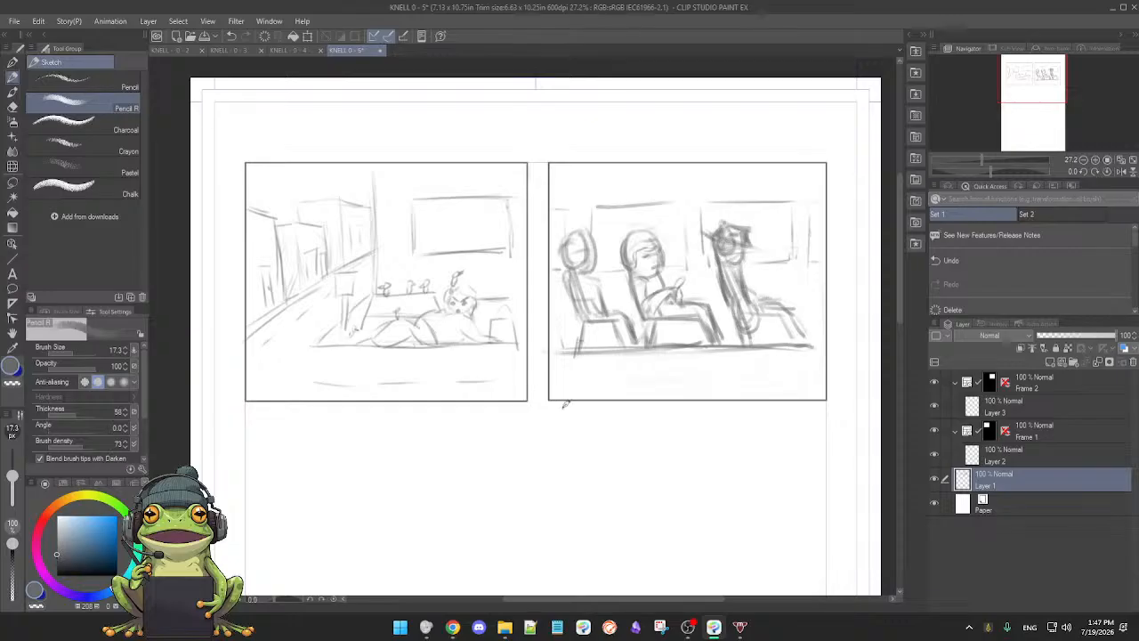
mouse_move(587, 433)
left_mouse_down()
mouse_move(576, 418)
mouse_move(577, 432)
mouse_move(597, 404)
mouse_move(575, 439)
left_mouse_up()
left_click_drag(576, 455, 575, 410)
scroll(575, 410, "down", 5)
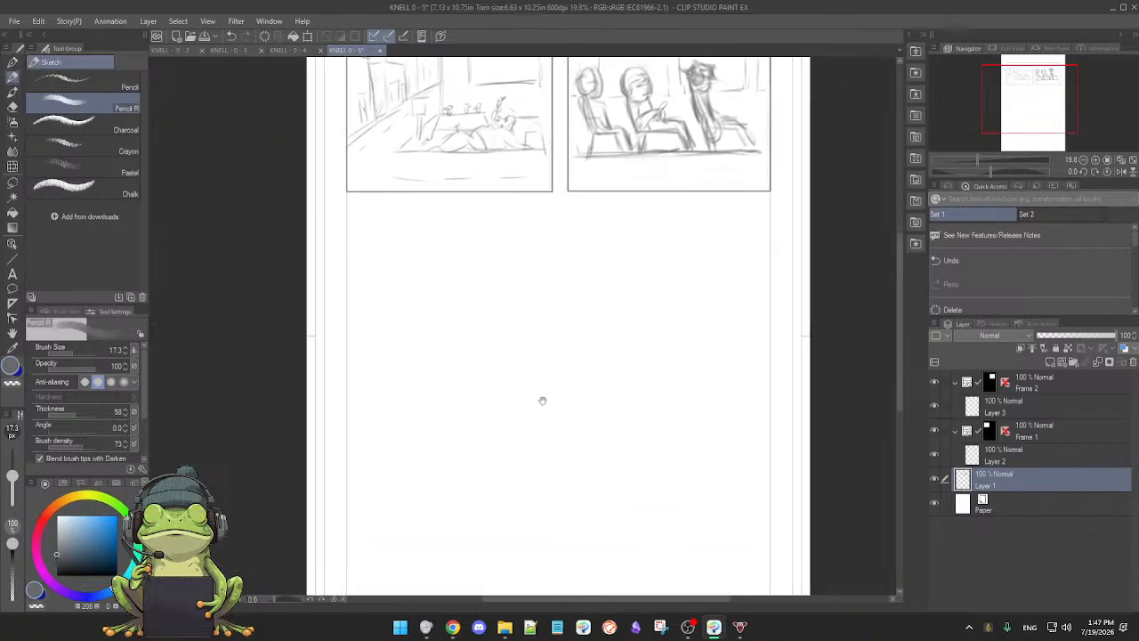
left_click_drag(536, 377, 537, 414)
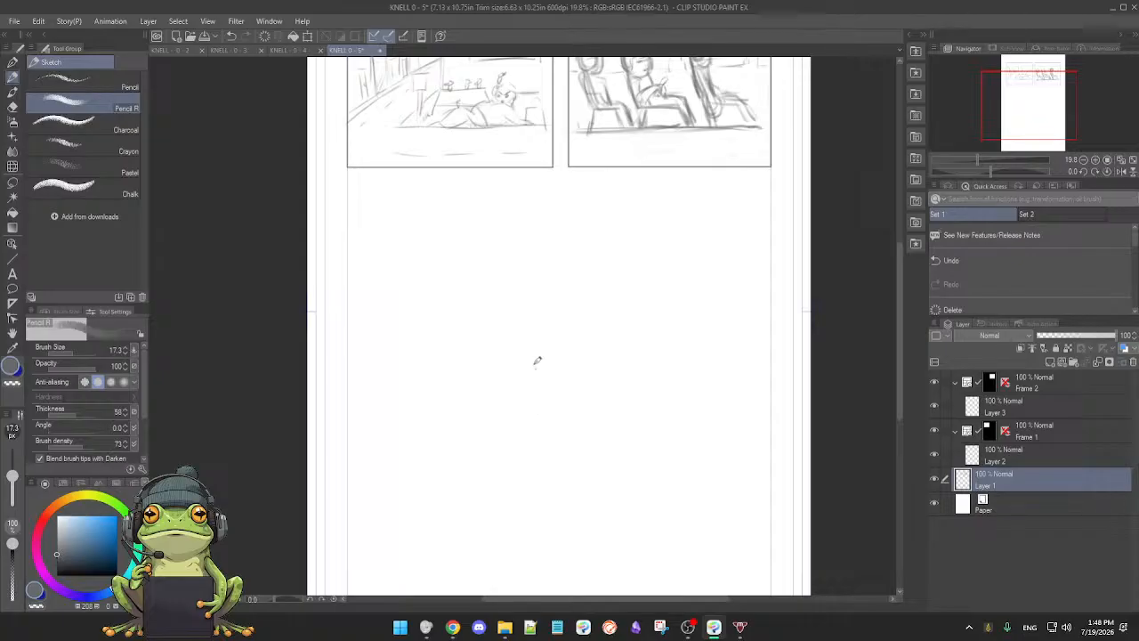
left_click_drag(536, 378, 532, 383)
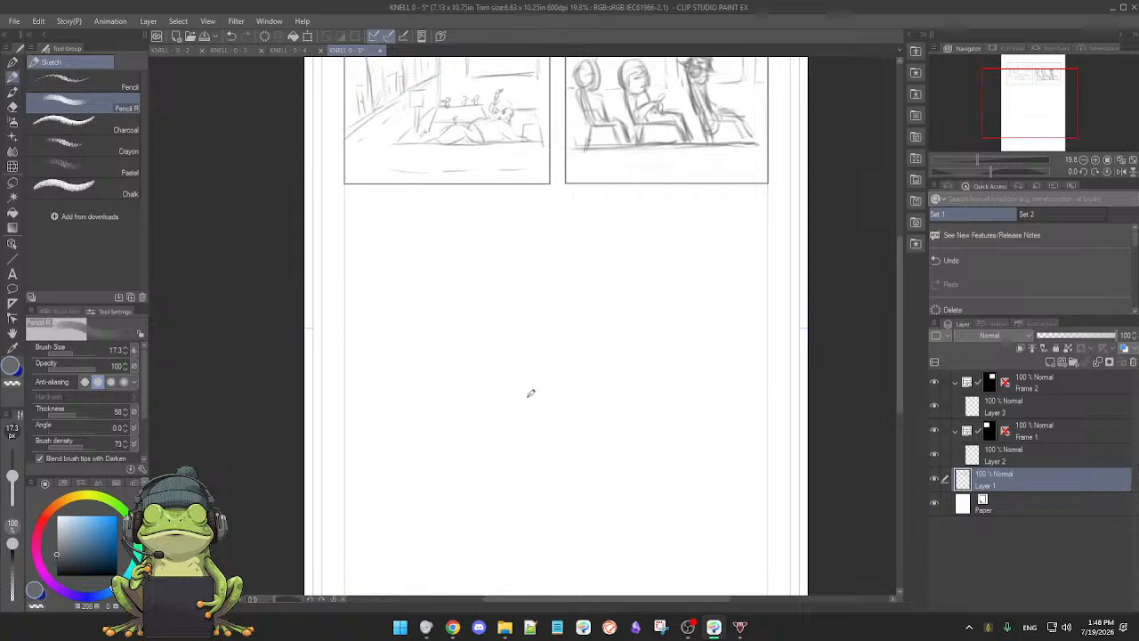
mouse_move(527, 400)
left_mouse_down()
mouse_move(541, 419)
mouse_move(529, 412)
left_mouse_up()
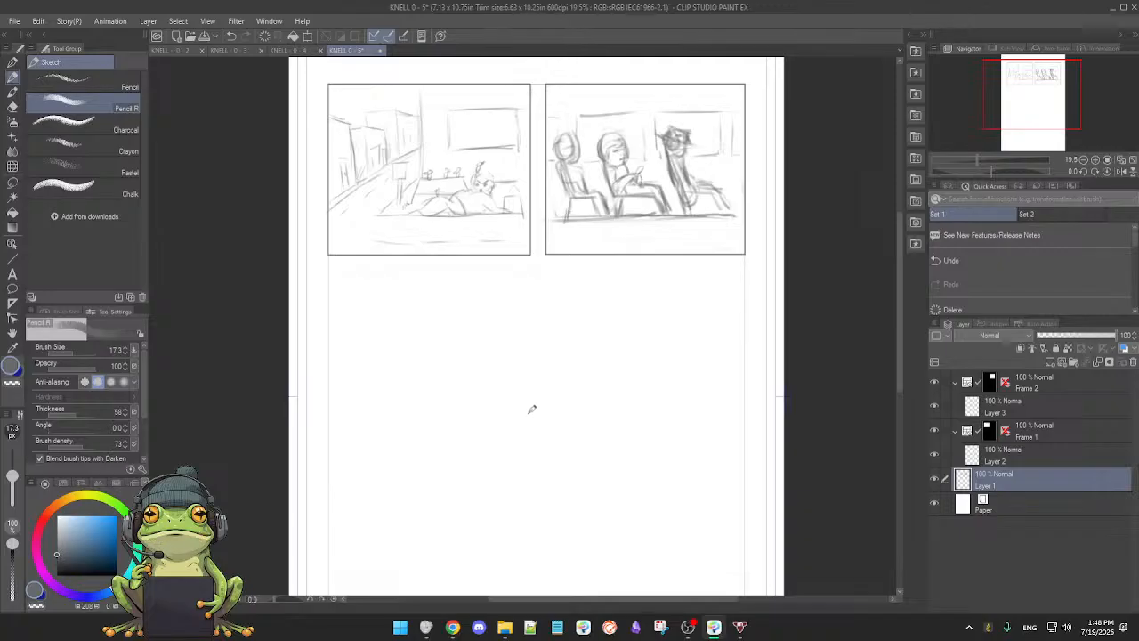
mouse_move(529, 415)
left_mouse_down()
mouse_move(541, 410)
mouse_move(527, 415)
left_mouse_up()
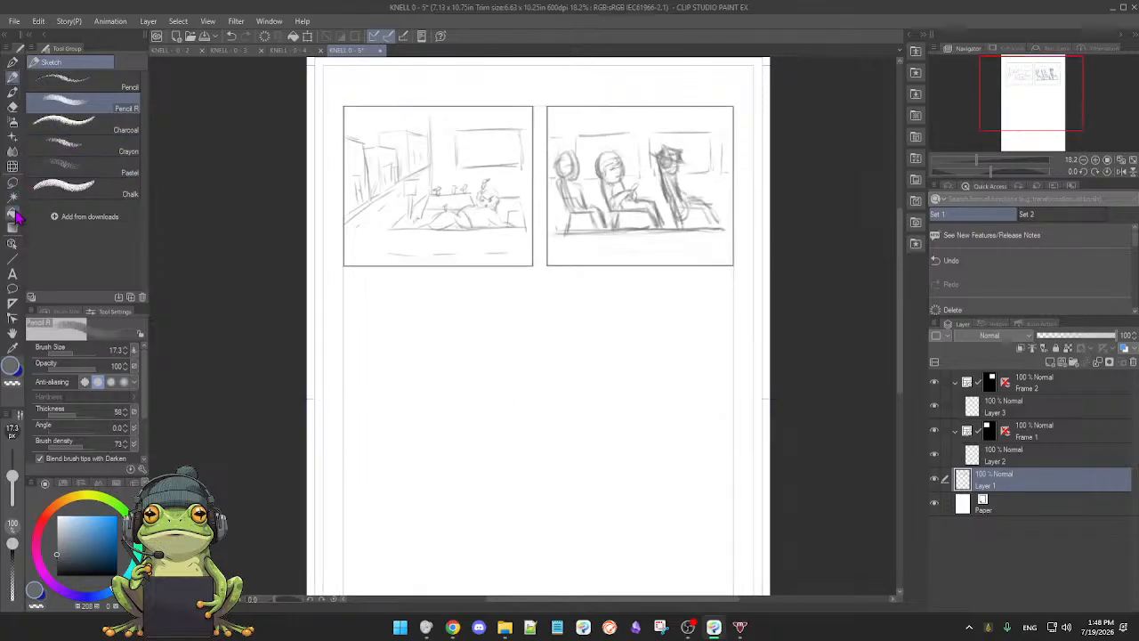
left_click(13, 292)
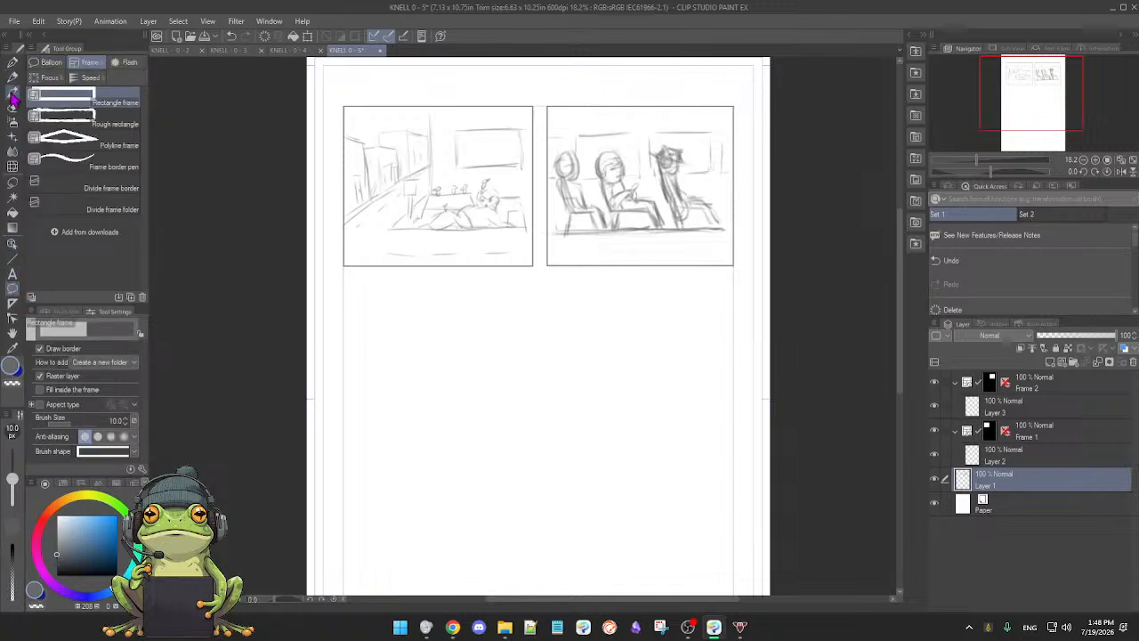
left_click(12, 64)
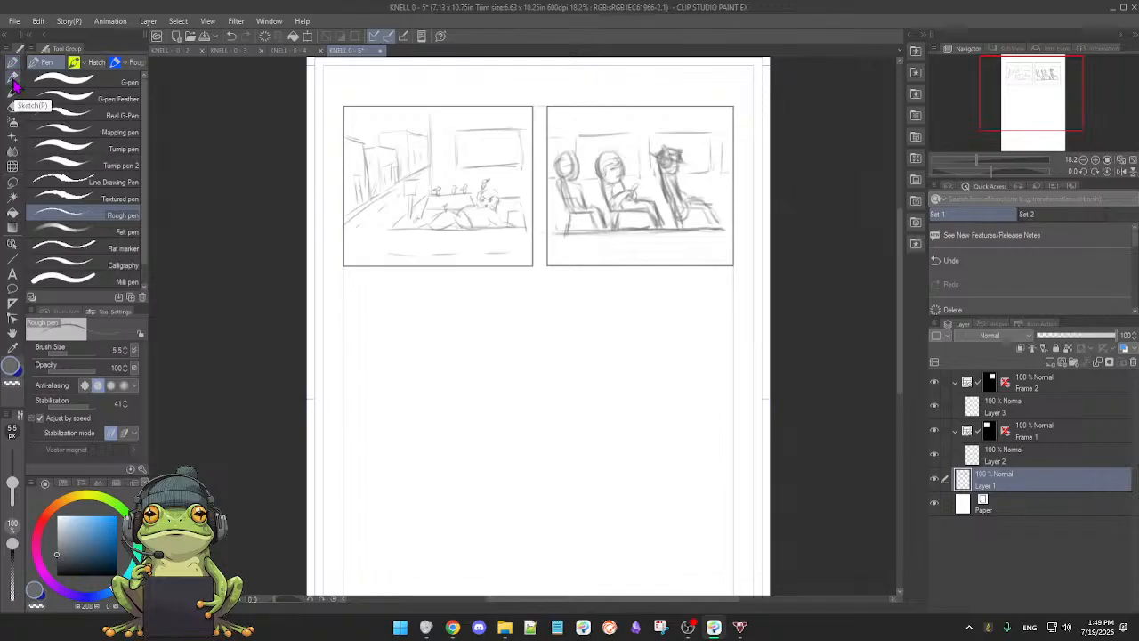
left_click(13, 78)
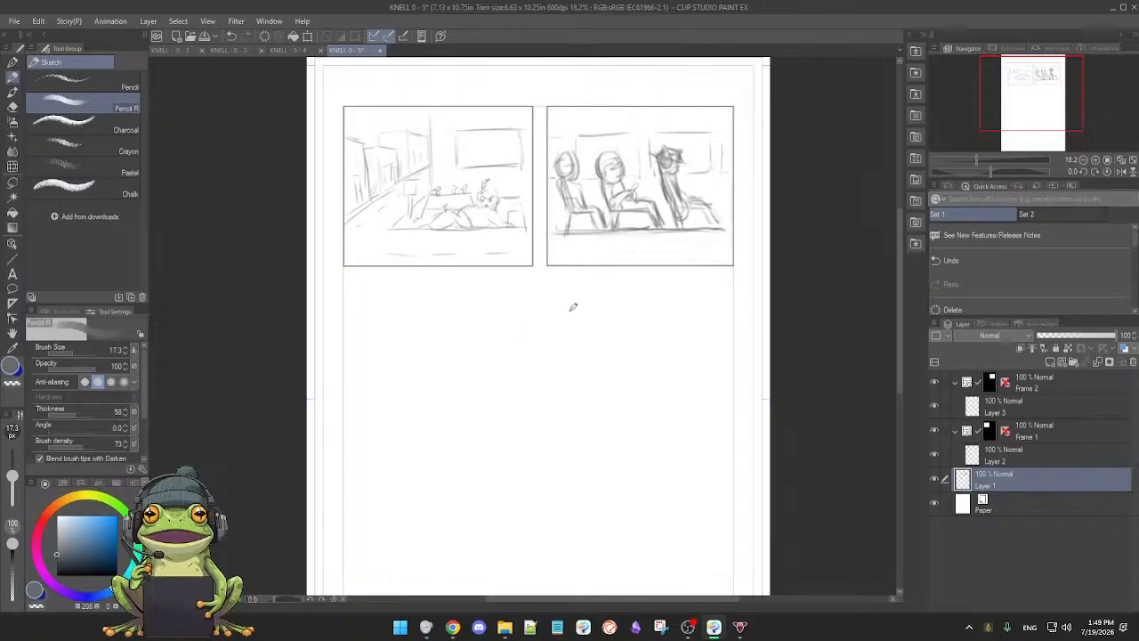
mouse_move(500, 387)
left_mouse_down()
mouse_move(493, 397)
mouse_move(507, 355)
mouse_move(510, 384)
left_mouse_up()
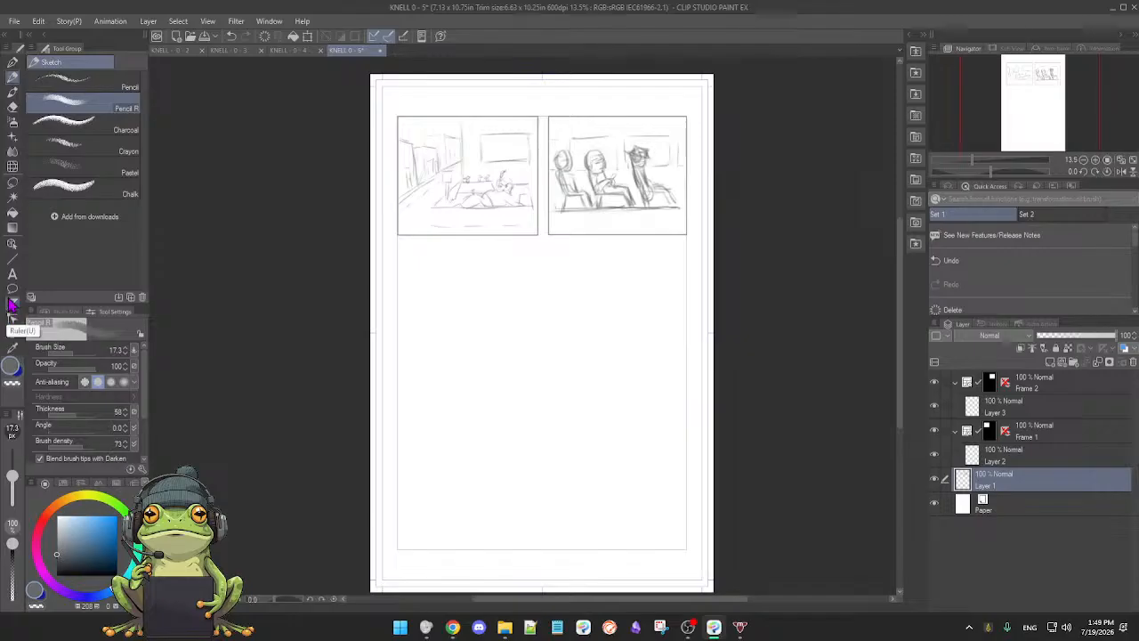
left_click(993, 382)
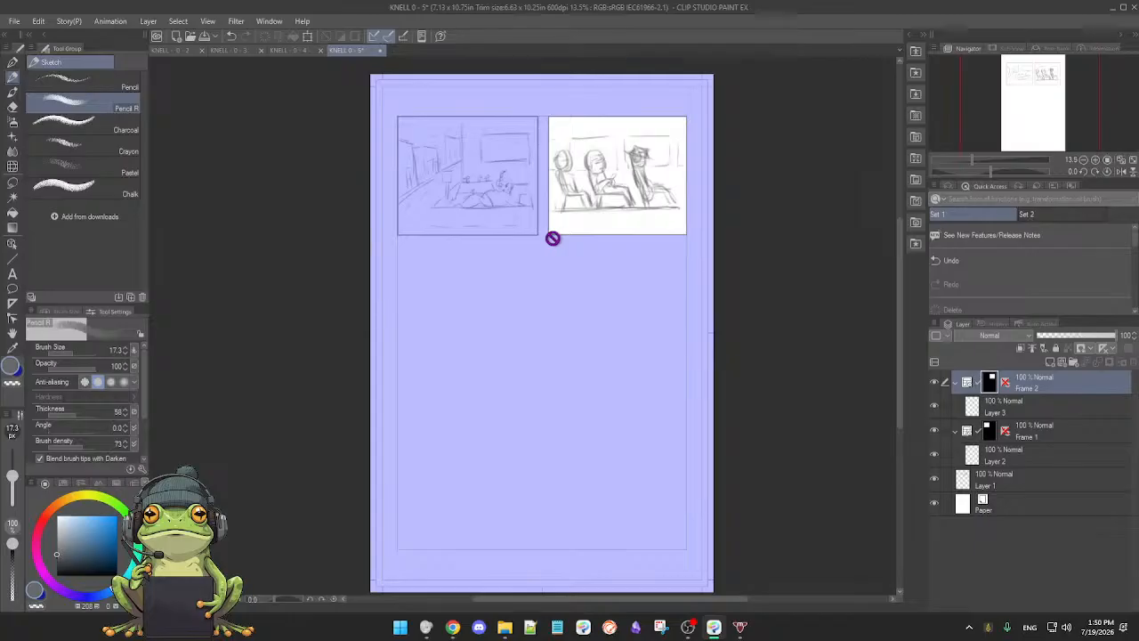
left_click(1014, 488)
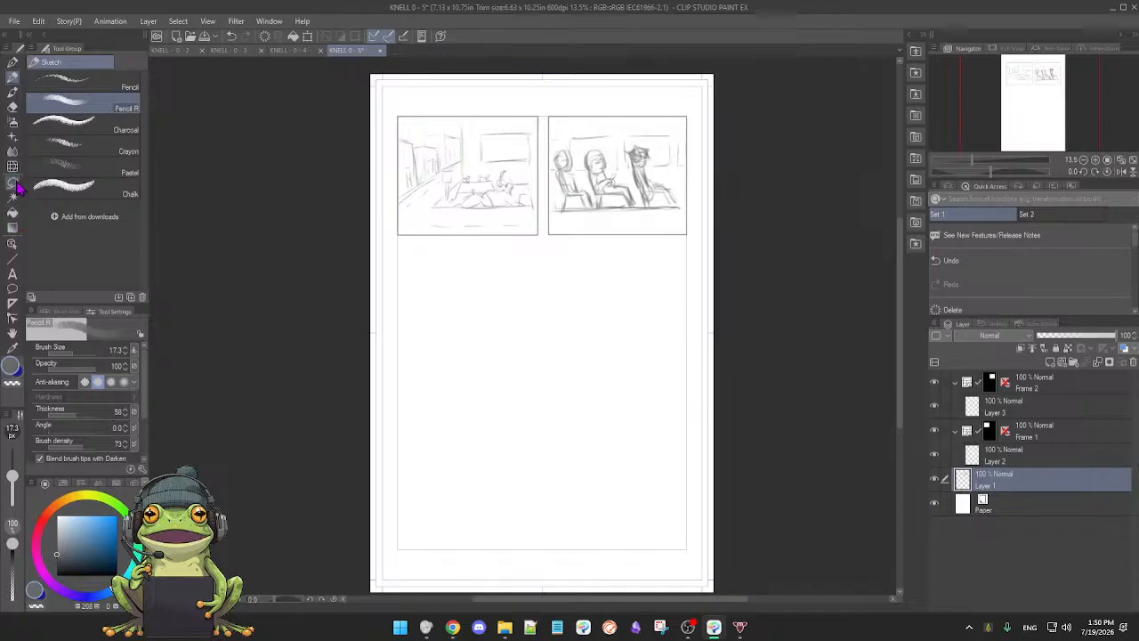
left_click(12, 288)
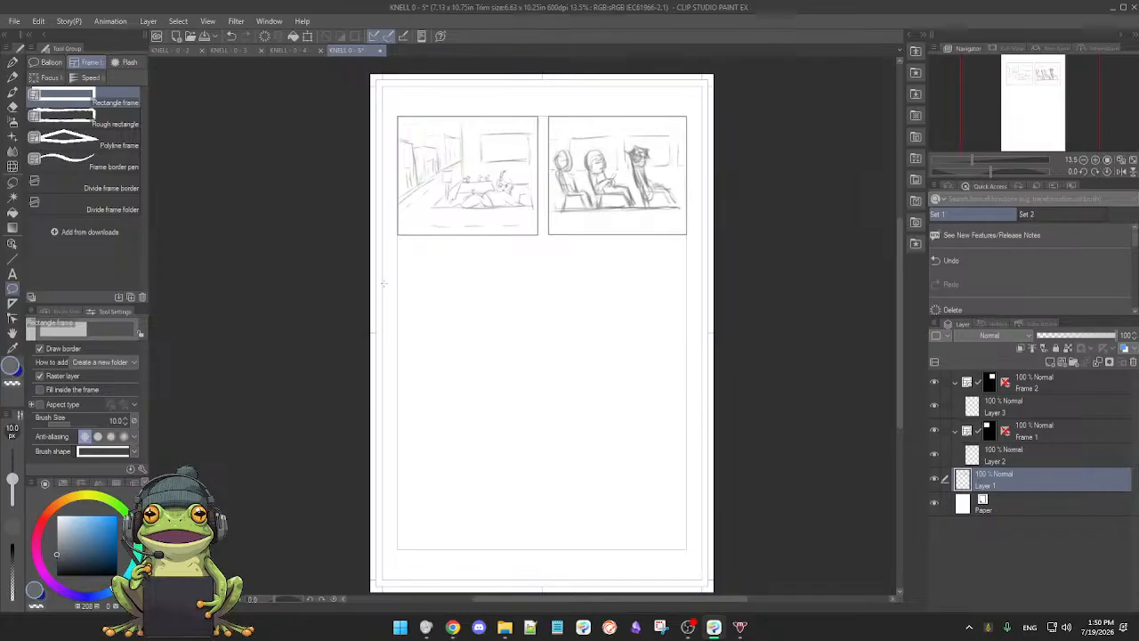
key("p")
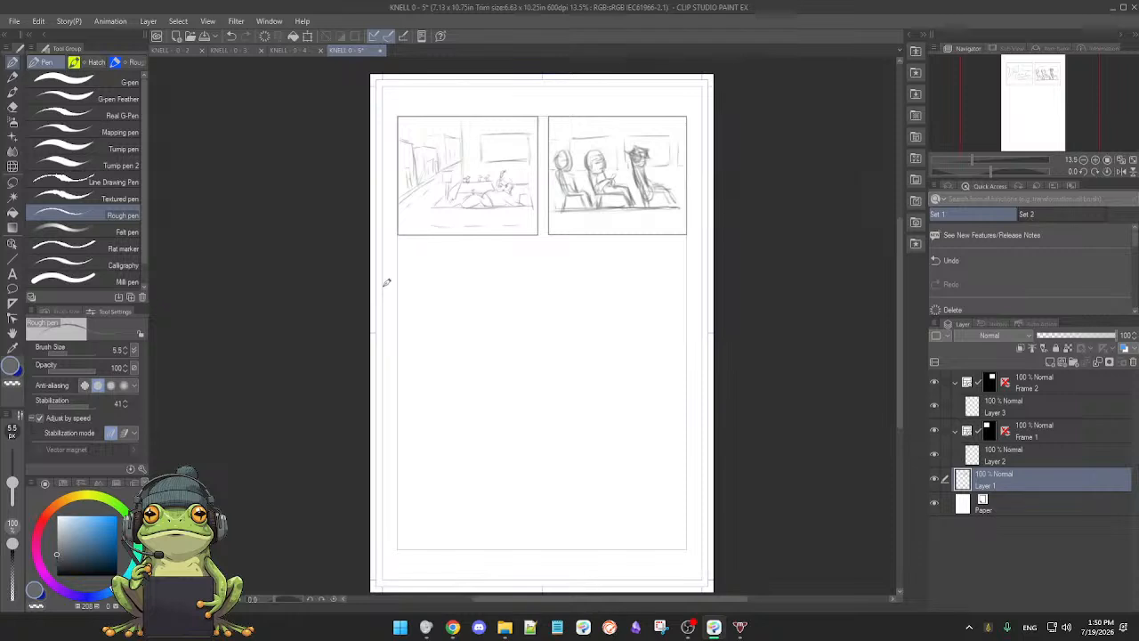
key("p")
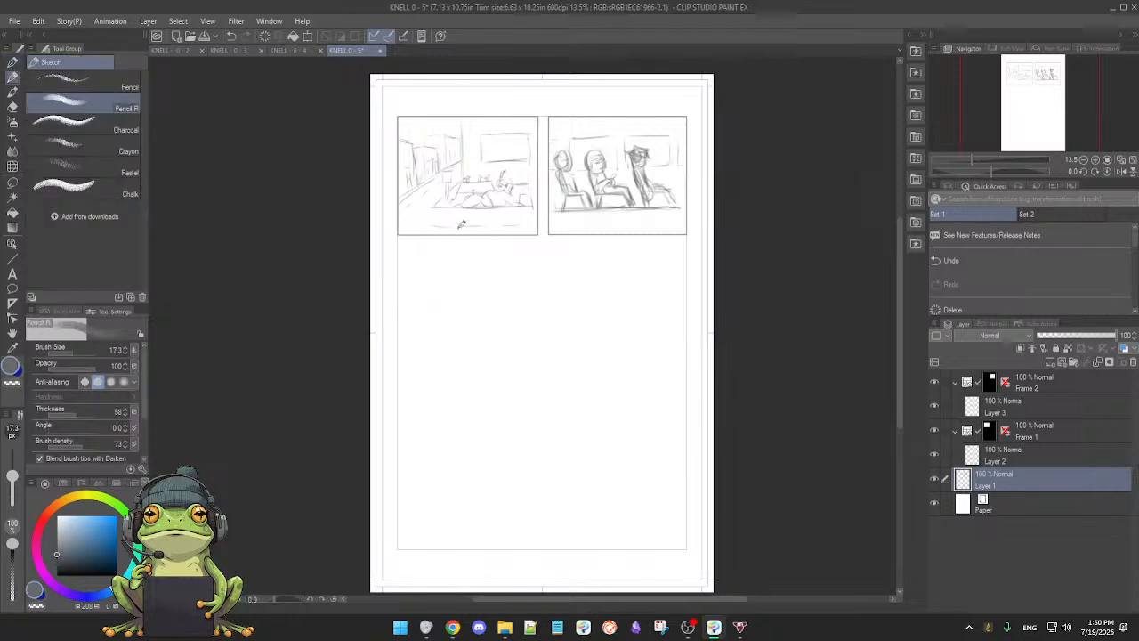
- Sketch a light horizontal guide line across the page just below the first two panels as the next row's upper edge
left_click(477, 307)
left_click_drag(478, 307, 481, 308)
left_click_drag(491, 315, 511, 382)
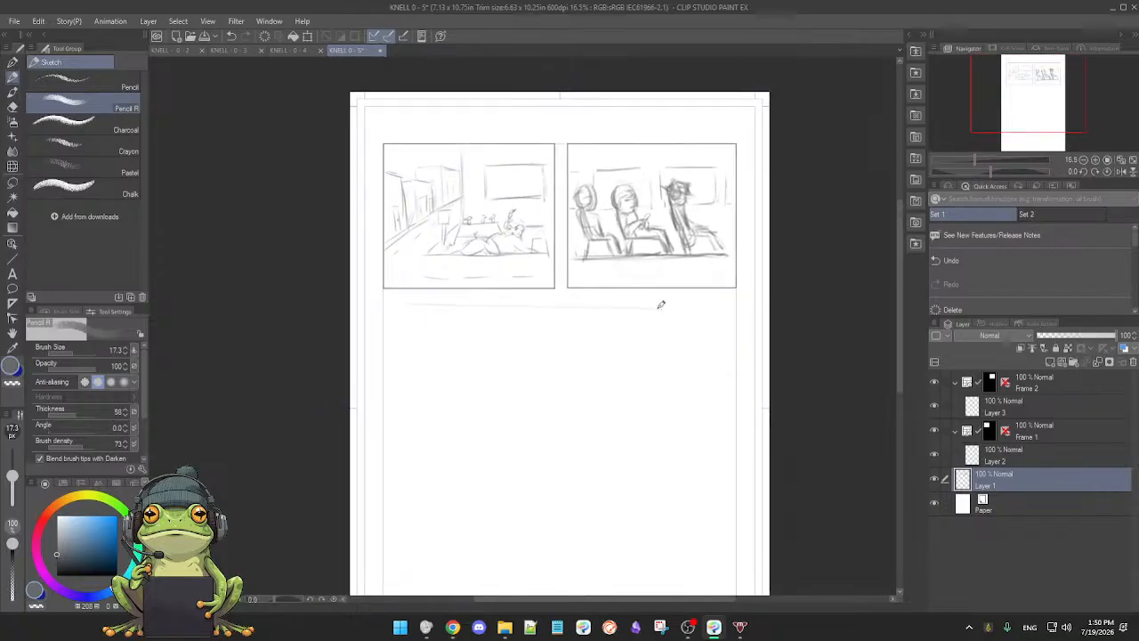
left_click(726, 301, "shift")
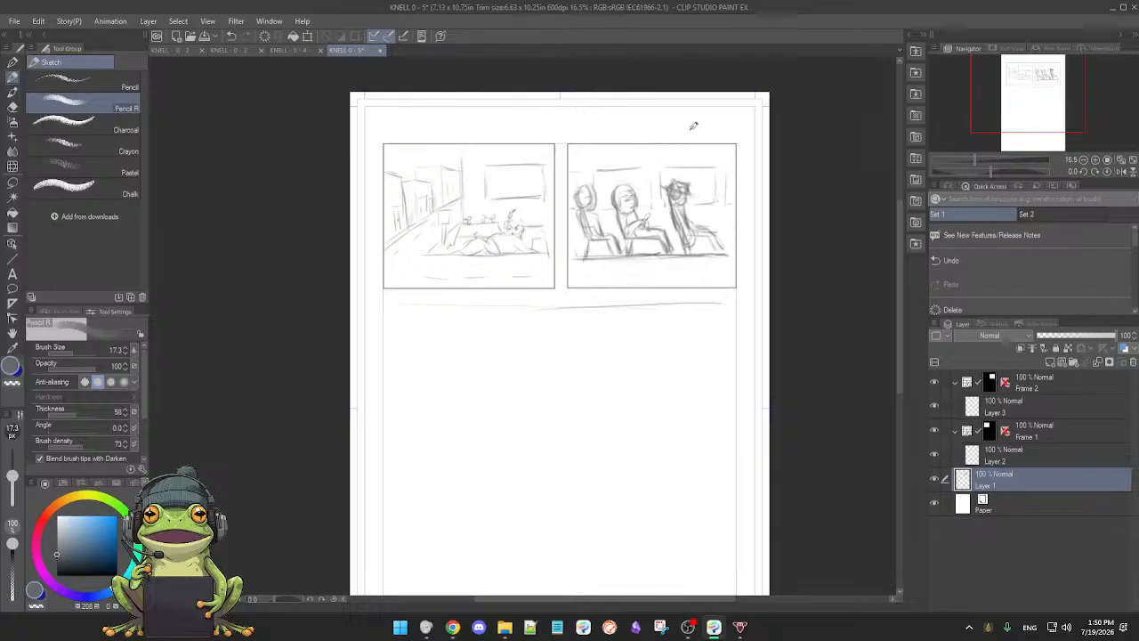
left_click_drag(698, 348, 686, 329)
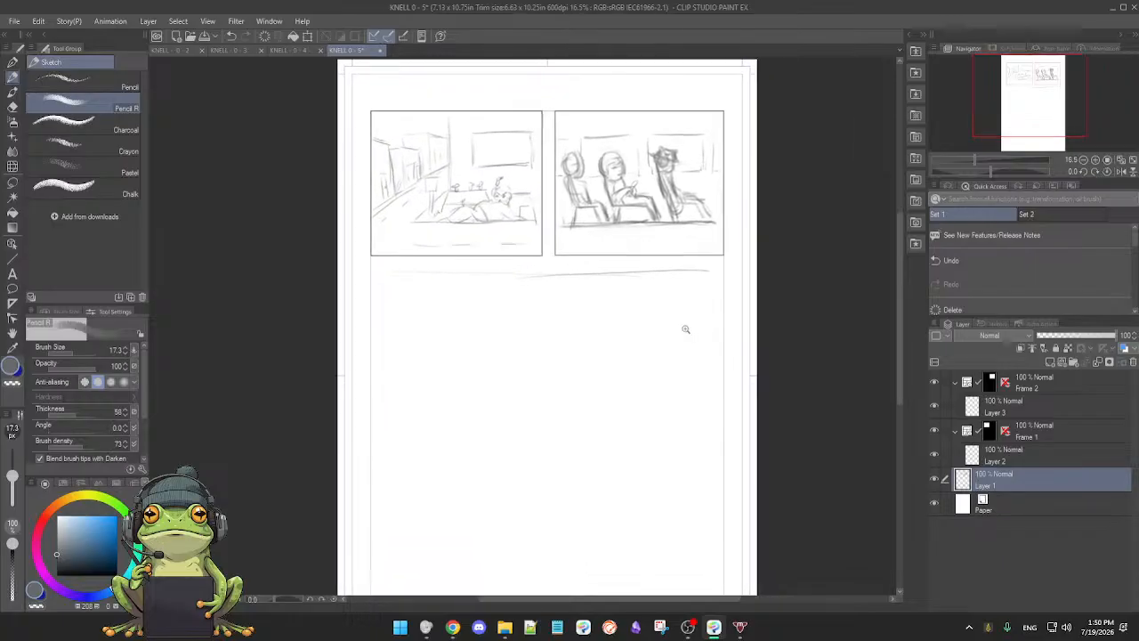
scroll(676, 328, "down", 1)
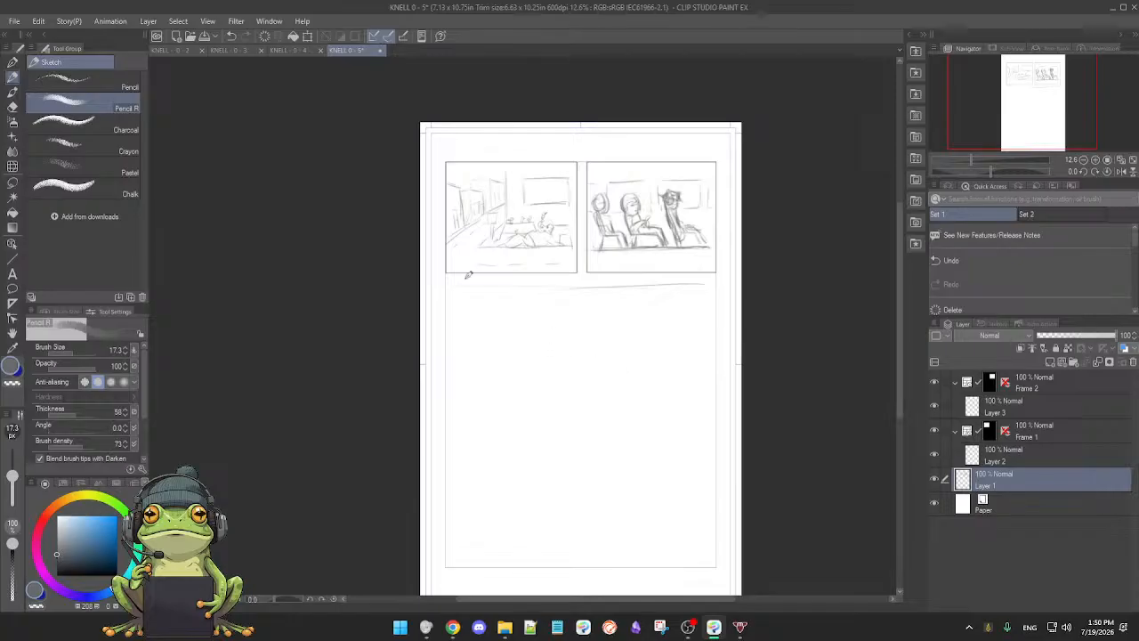
left_click_drag(447, 280, 662, 279)
- Rough out the borders of two side-by-side panels in the second row, with their lower edges and the gutter between them
left_click_drag(456, 380, 530, 379)
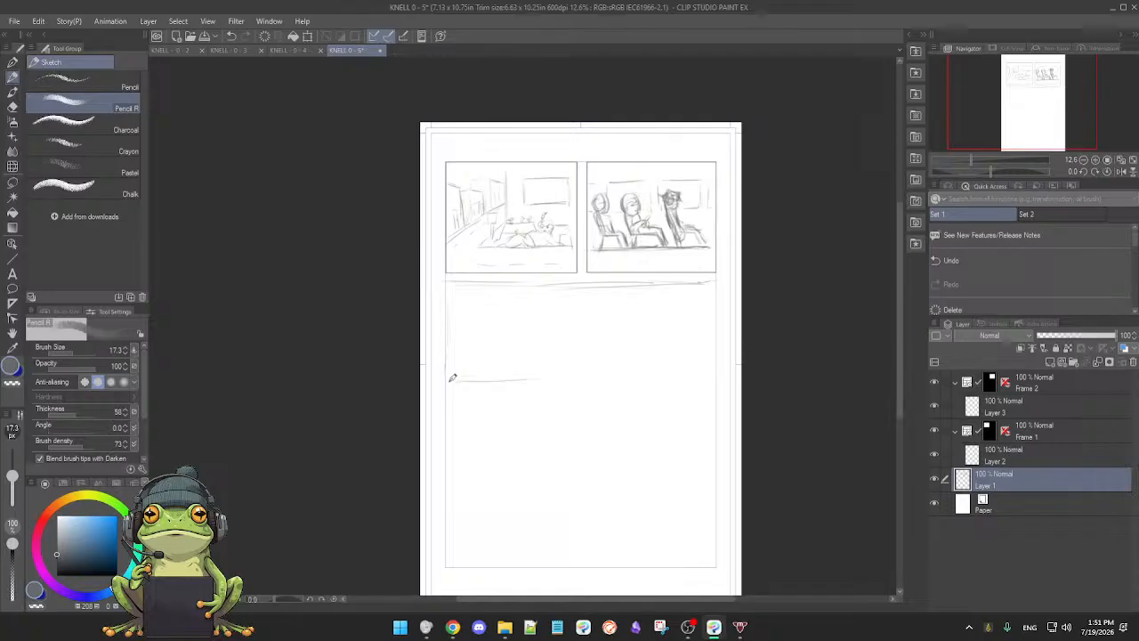
left_click_drag(452, 381, 562, 380)
left_click_drag(574, 303, 576, 374)
mouse_move(589, 294)
left_mouse_down()
mouse_move(590, 373)
mouse_move(712, 380)
left_mouse_up()
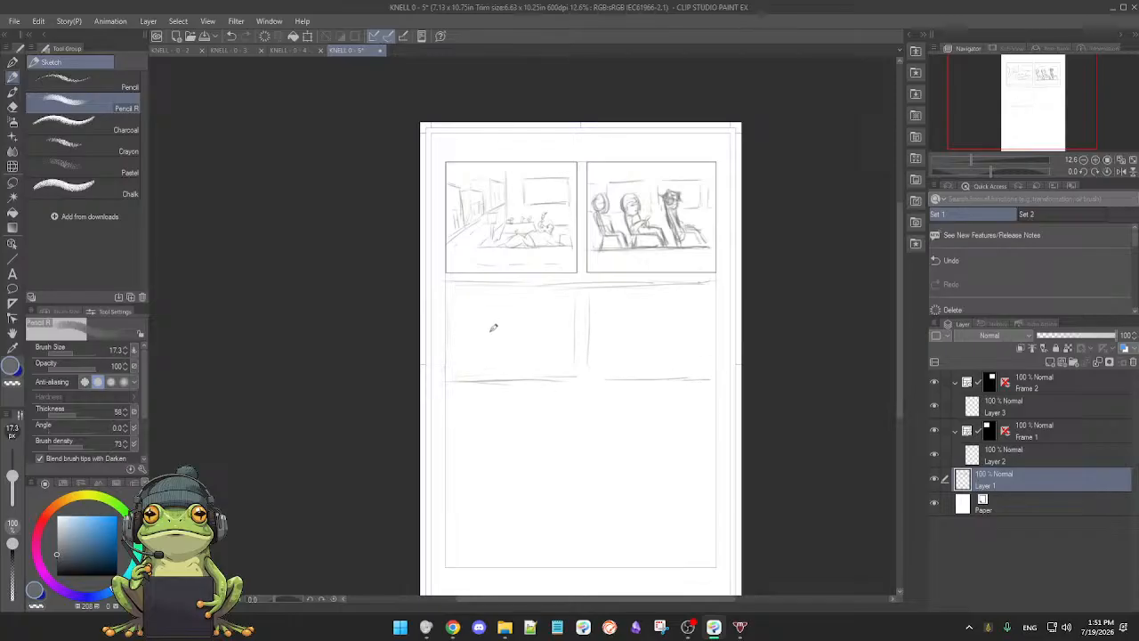
- Sketch three seated figures and a speech balloon in the second row's first panel, and reinforce the panel's borders
mouse_move(485, 338)
left_mouse_down()
mouse_move(476, 324)
mouse_move(487, 358)
mouse_move(507, 353)
mouse_move(515, 370)
left_mouse_up()
left_click_drag(449, 328, 476, 372)
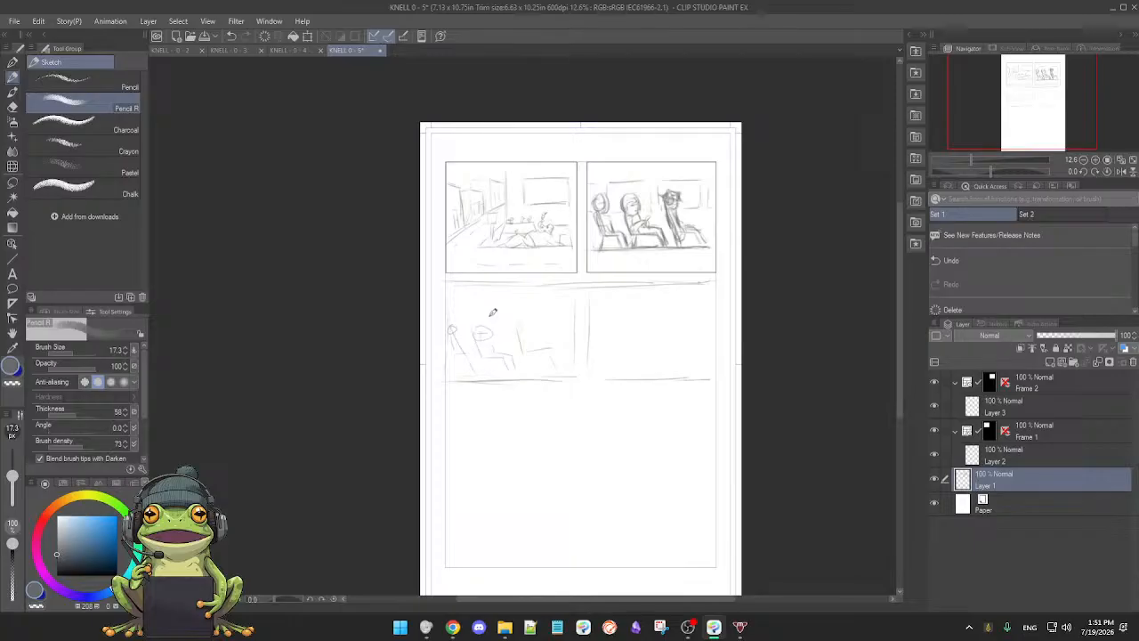
mouse_move(501, 295)
left_mouse_down()
mouse_move(477, 311)
mouse_move(514, 322)
left_mouse_up()
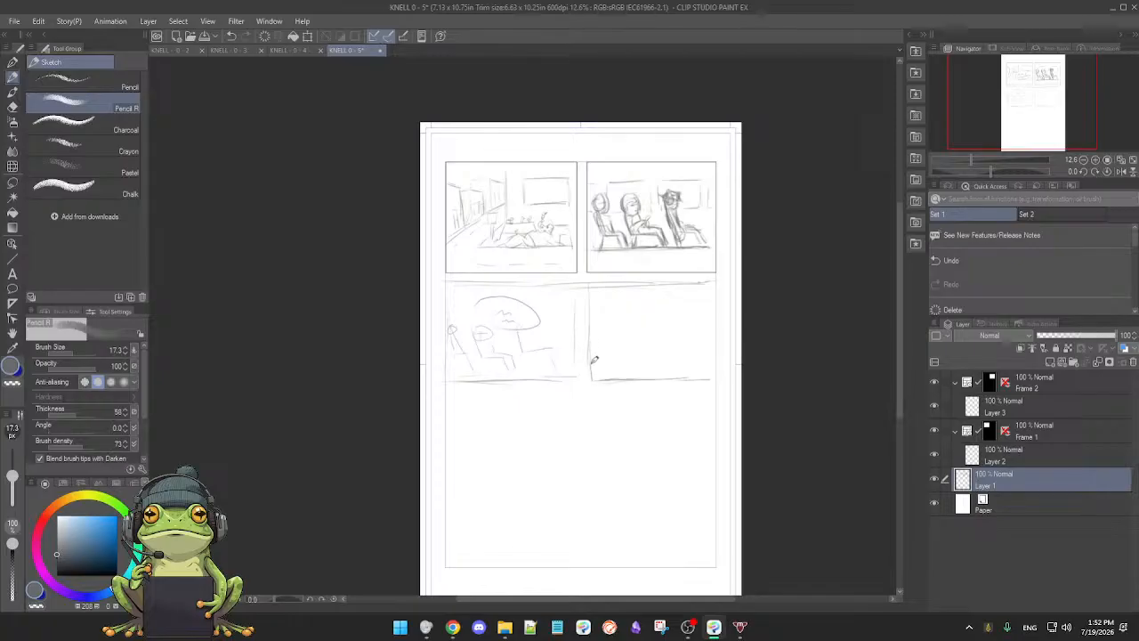
left_click_drag(455, 387, 573, 381)
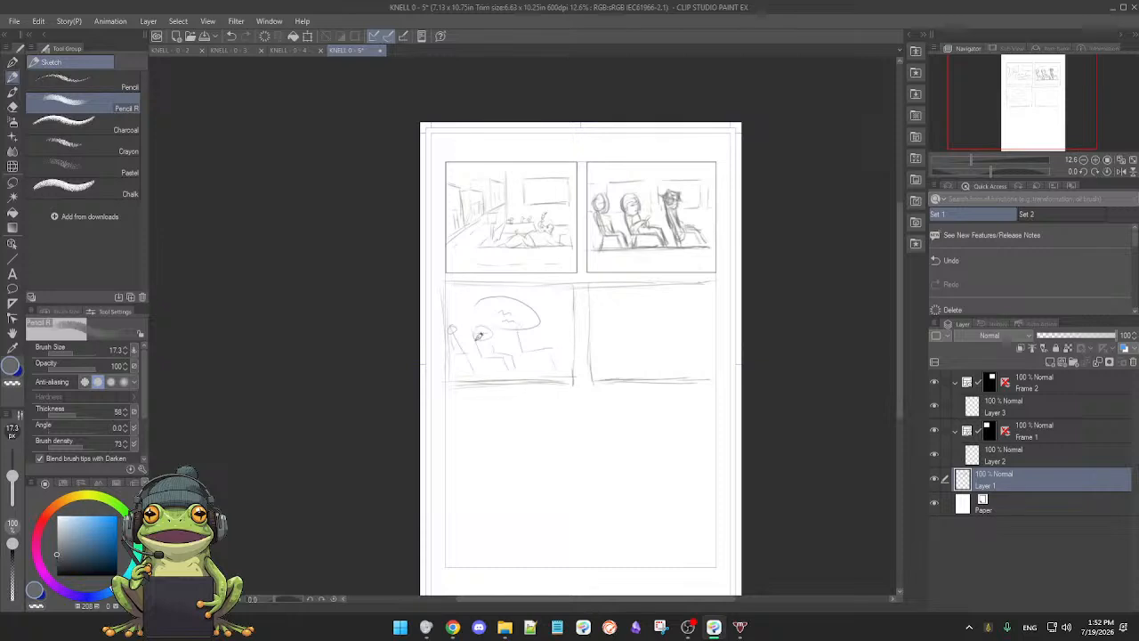
- Erase the speech balloon and sketch the heads of the middle and rightmost seated figures in the second row's first panel
key("e")
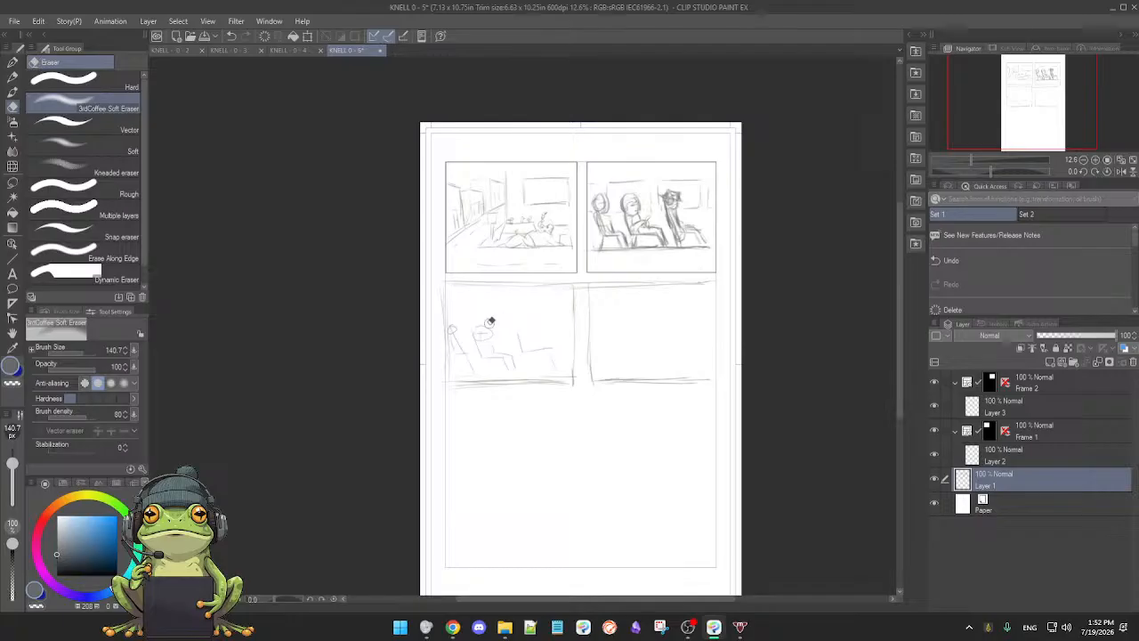
key("p")
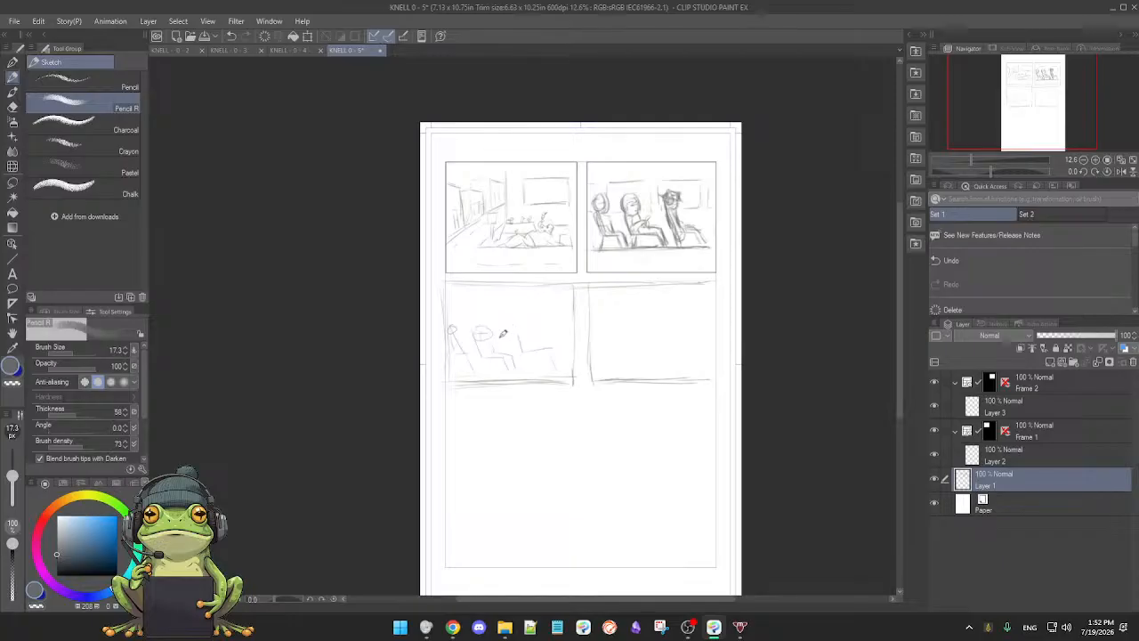
left_click_drag(515, 336, 519, 337)
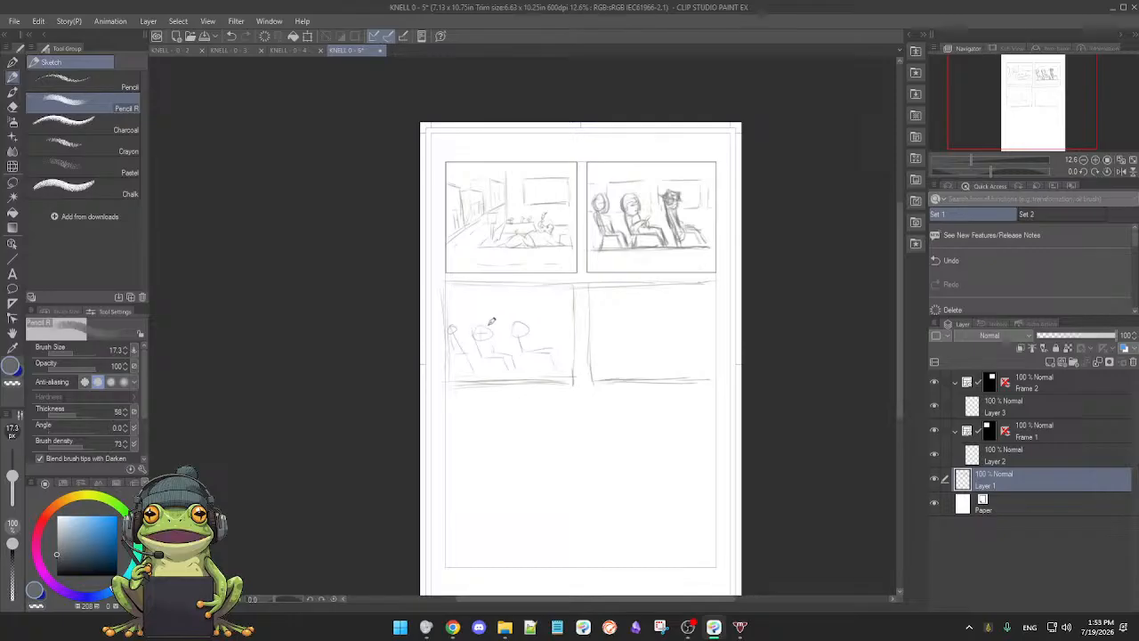
mouse_move(481, 323)
left_mouse_down()
mouse_move(473, 334)
mouse_move(491, 330)
left_mouse_up()
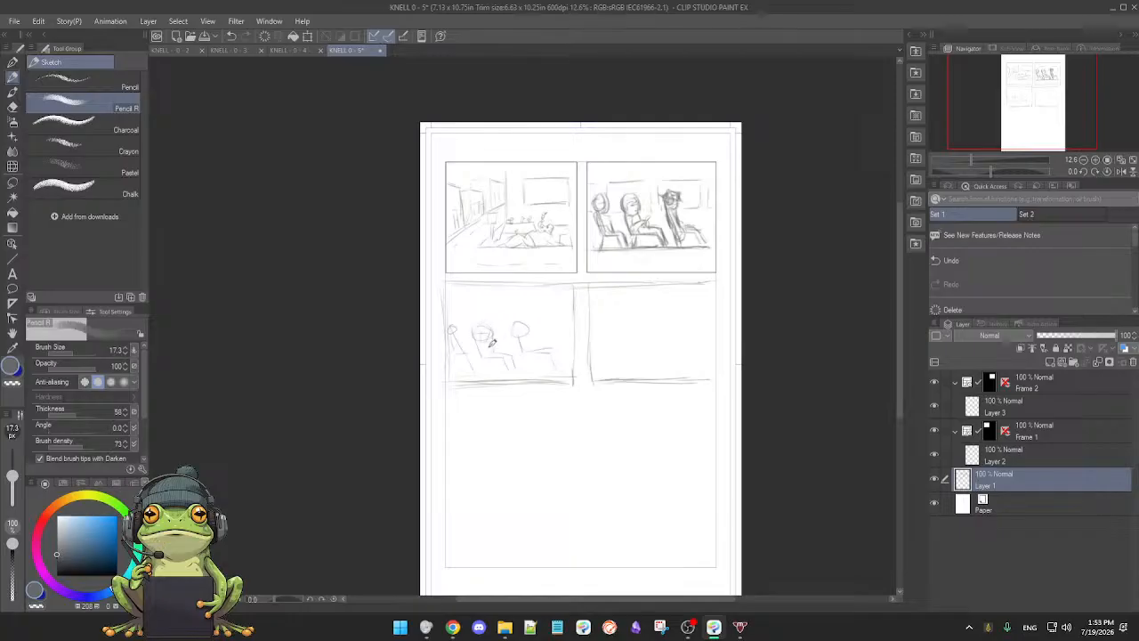
- Draw a large rounded balloon above the second row's seated figures, and rough in a line below the row
scroll(516, 371, "up", 2)
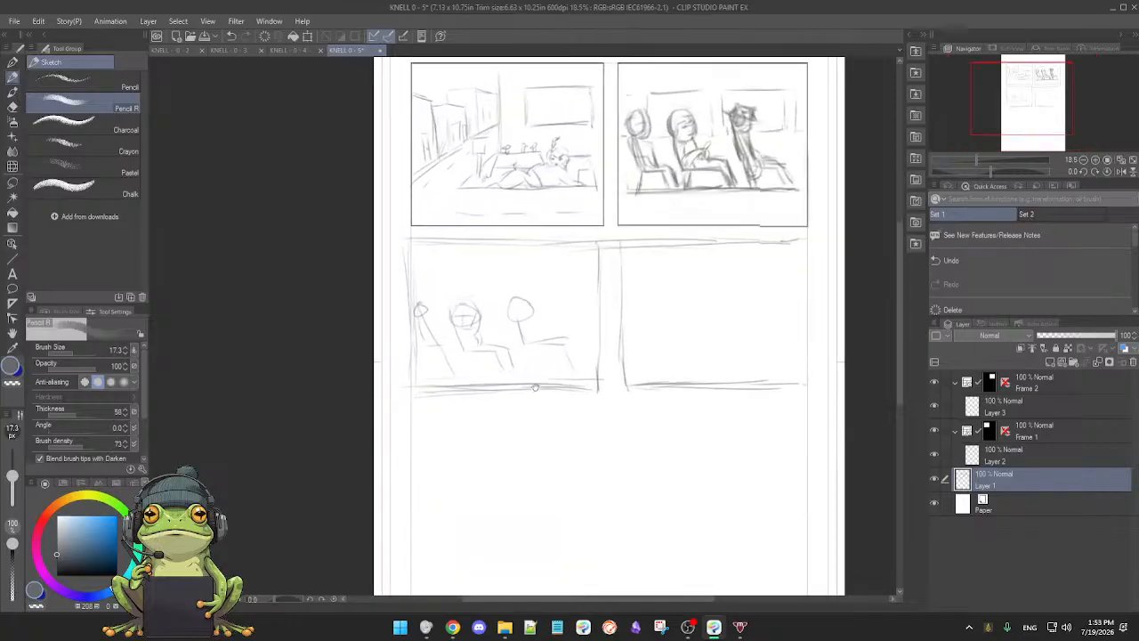
left_click_drag(530, 411, 524, 353)
scroll(526, 363, "down", 1)
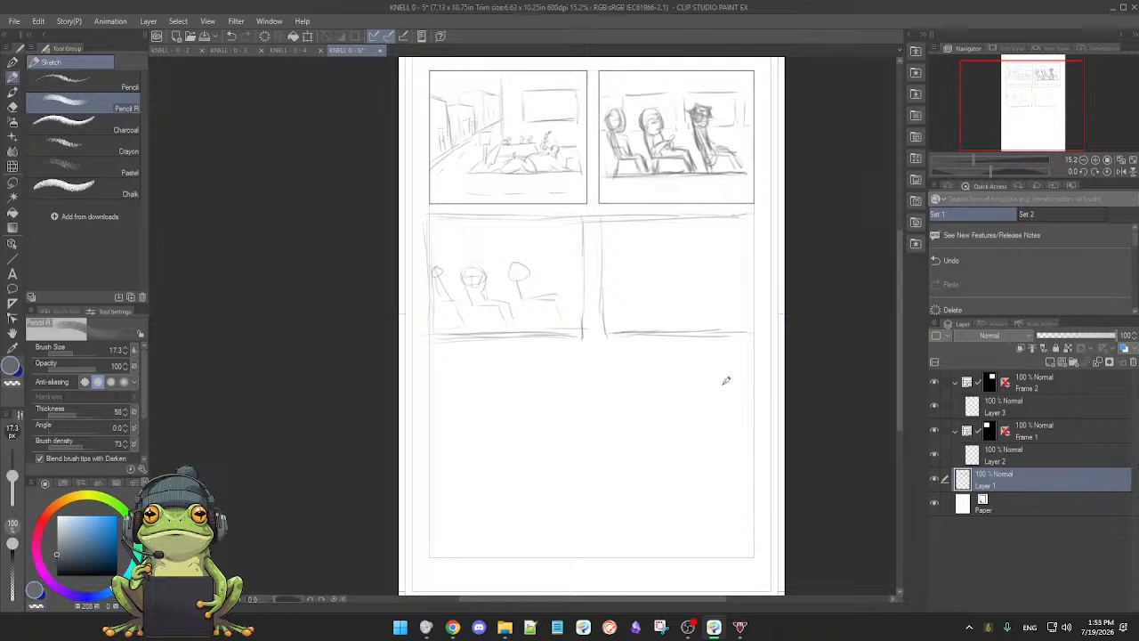
left_click_drag(488, 228, 519, 274)
left_click_drag(566, 244, 540, 257)
left_click_drag(600, 268, 607, 332)
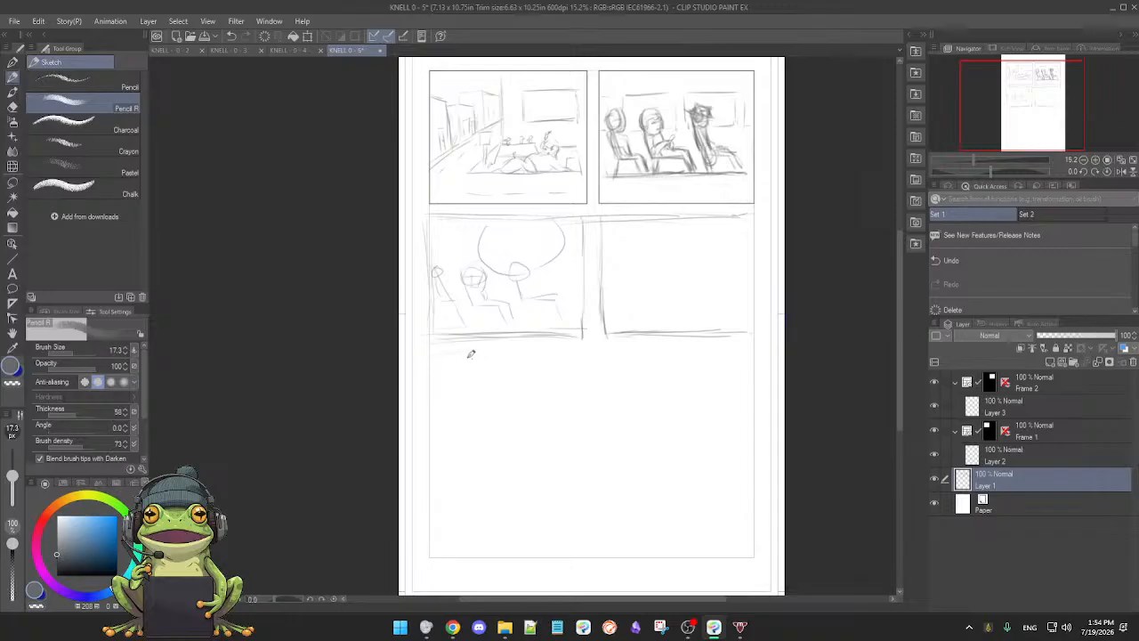
left_click_drag(661, 355, 722, 354)
- Undo the second-row sketches, including the figures, balloons and panel borders, back to the guide line below the first row
key("ctrl+z")
key("ctrl+z")
key("ctrl+z")
key("ctrl+z")
key("ctrl+z")
key("ctrl+z")
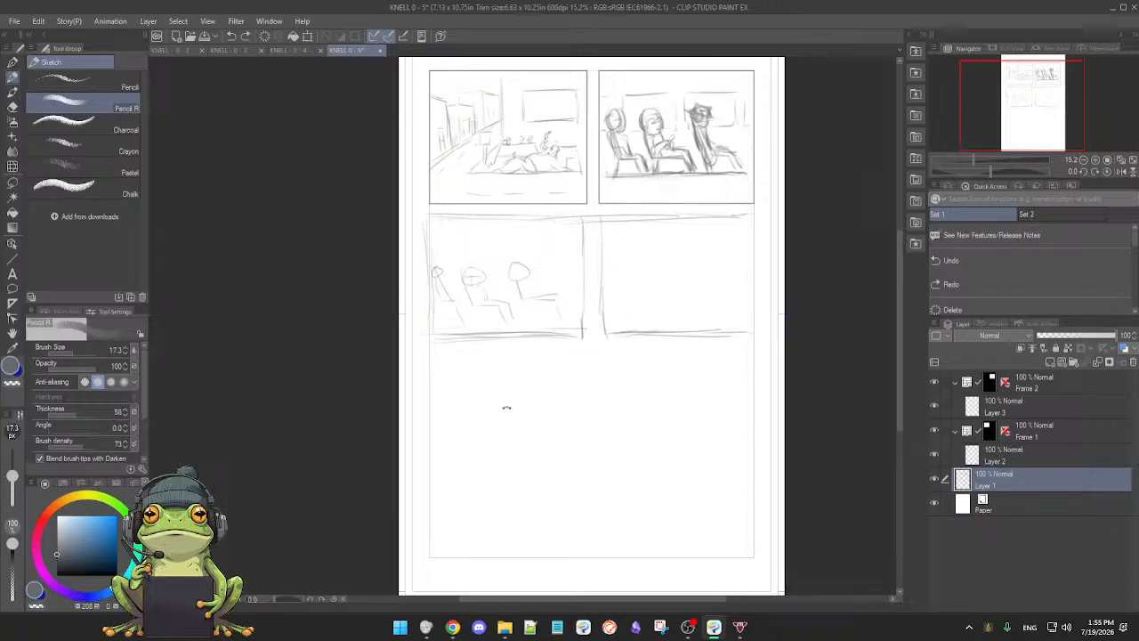
key("ctrl+z")
key("ctrl+z")
key("ctrl+z")
key("ctrl+z")
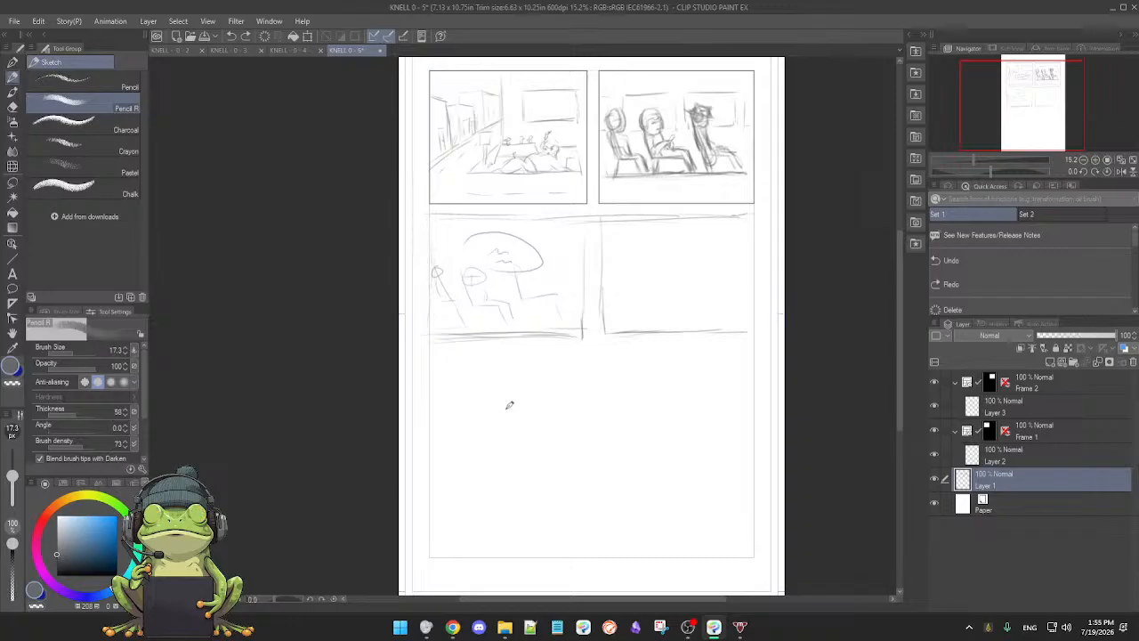
key("ctrl+z")
key("ctrl+z")
key("ctrl+z")
key("ctrl+z")
key("ctrl+z")
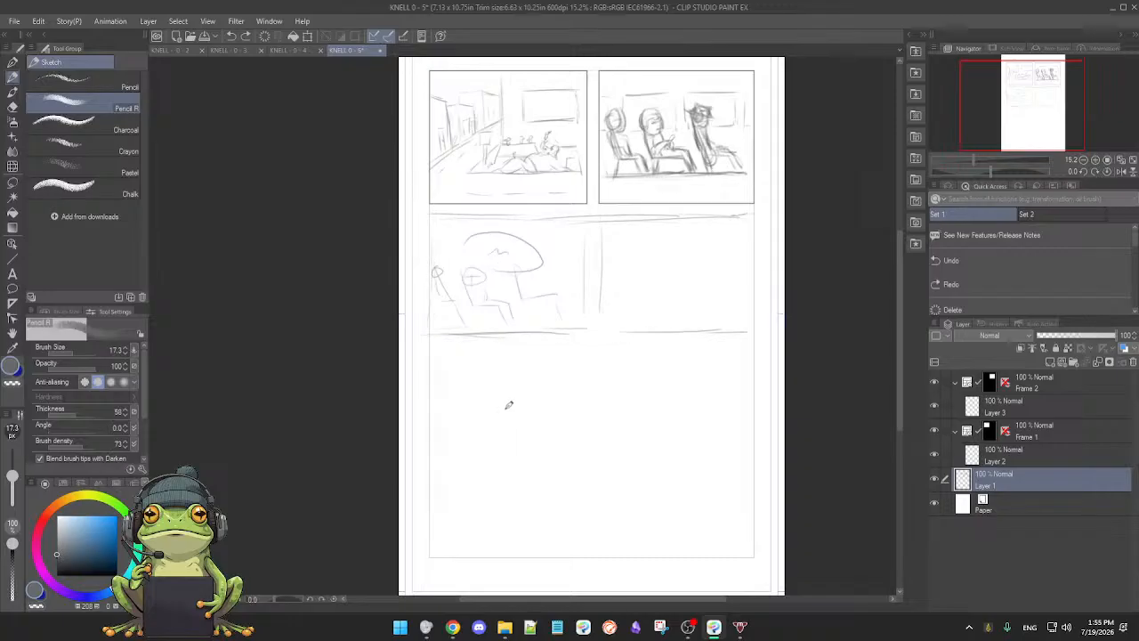
key("ctrl+z")
key("ctrl+z")
key("ctrl+z")
key("ctrl+z")
key("ctrl+z")
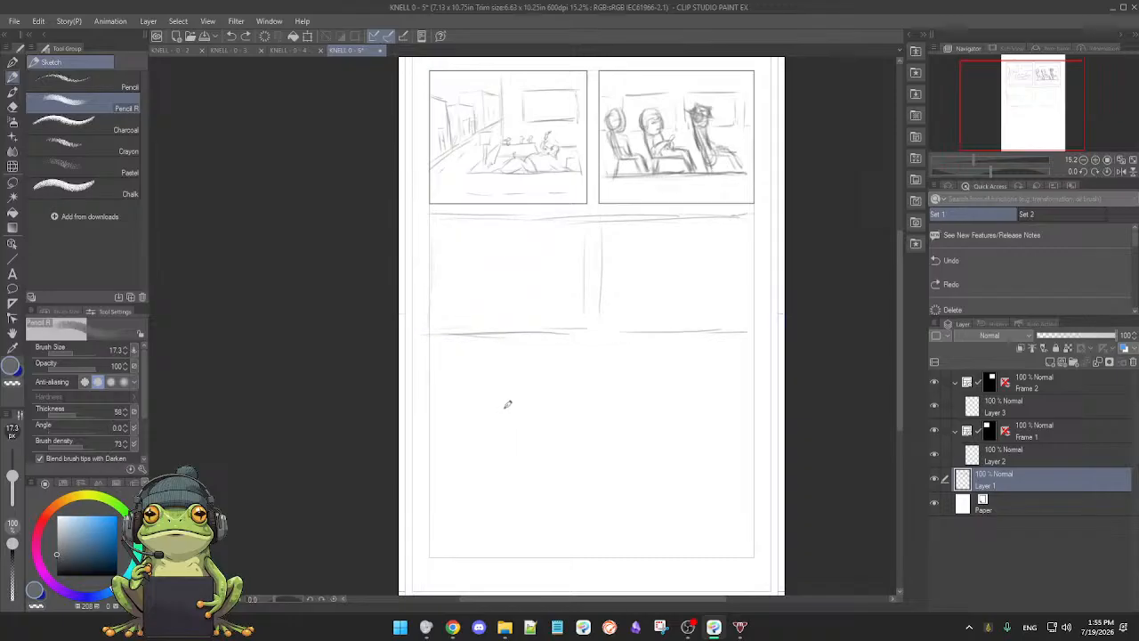
key("ctrl+z")
key("ctrl+z")
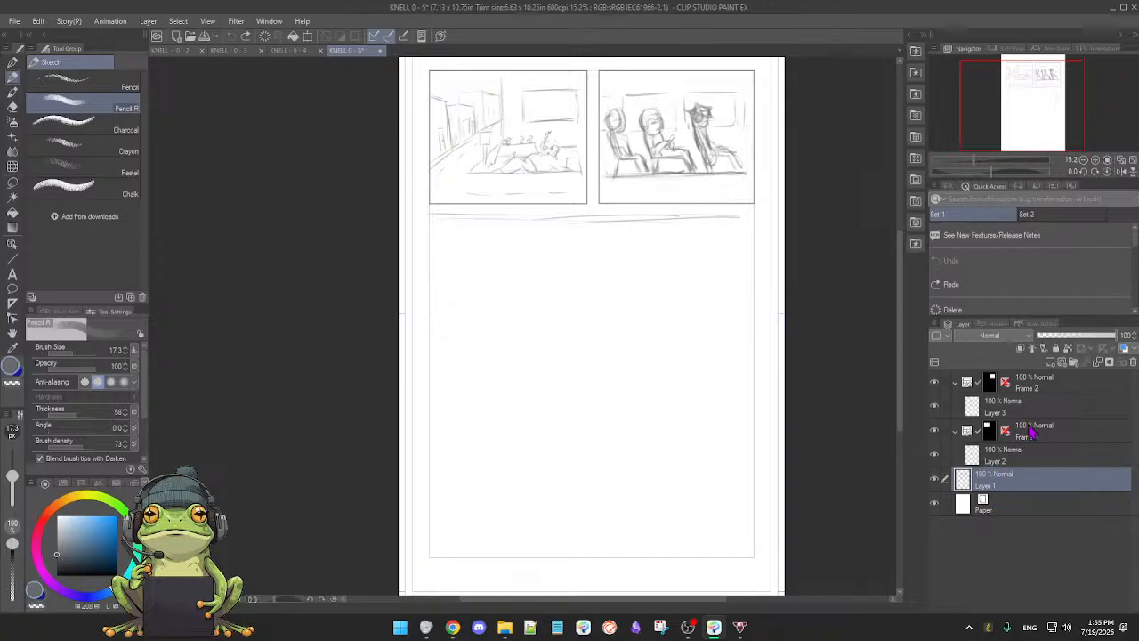
- Delete the Frame 1 and Frame 2 folders, and check the roughs on Layer 1 by briefly hiding that layer
left_click(1058, 432)
left_click(1133, 362)
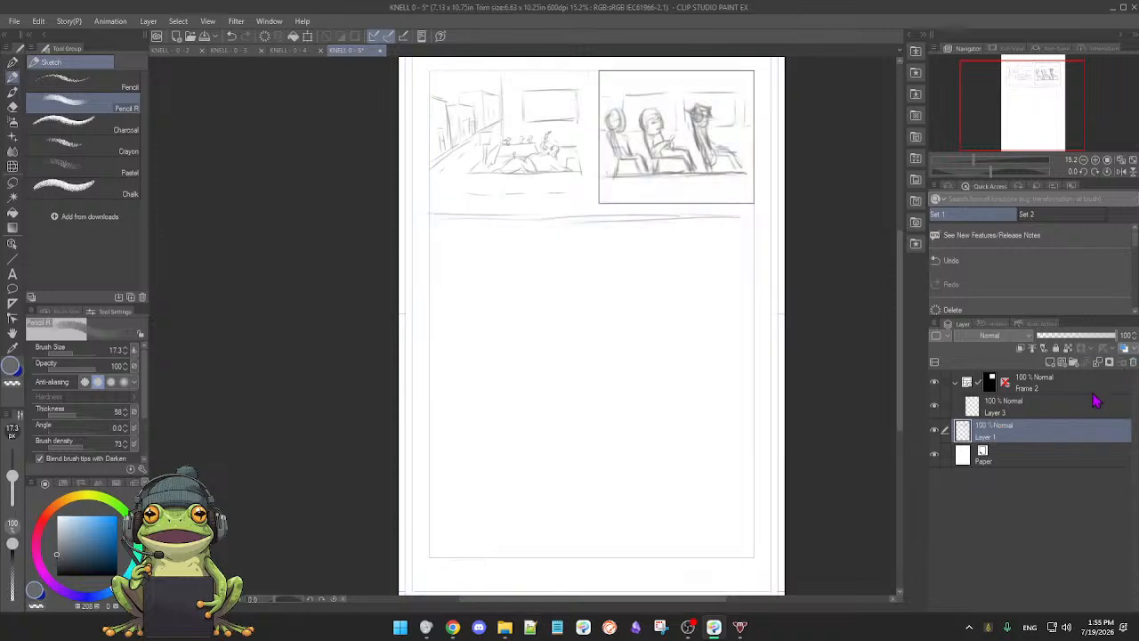
left_click(1133, 363)
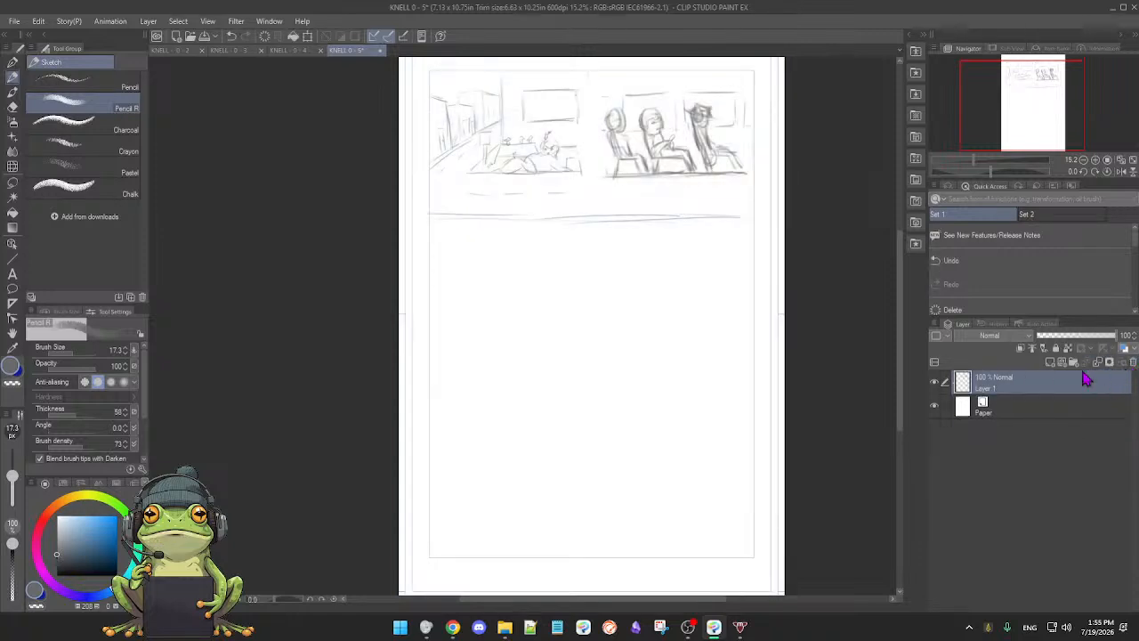
left_click(934, 382)
left_click(934, 382)
- Mark two short ticks on the page's left margin, one just below the guide line and one lower down, as row divisions
left_click_drag(555, 344, 544, 354)
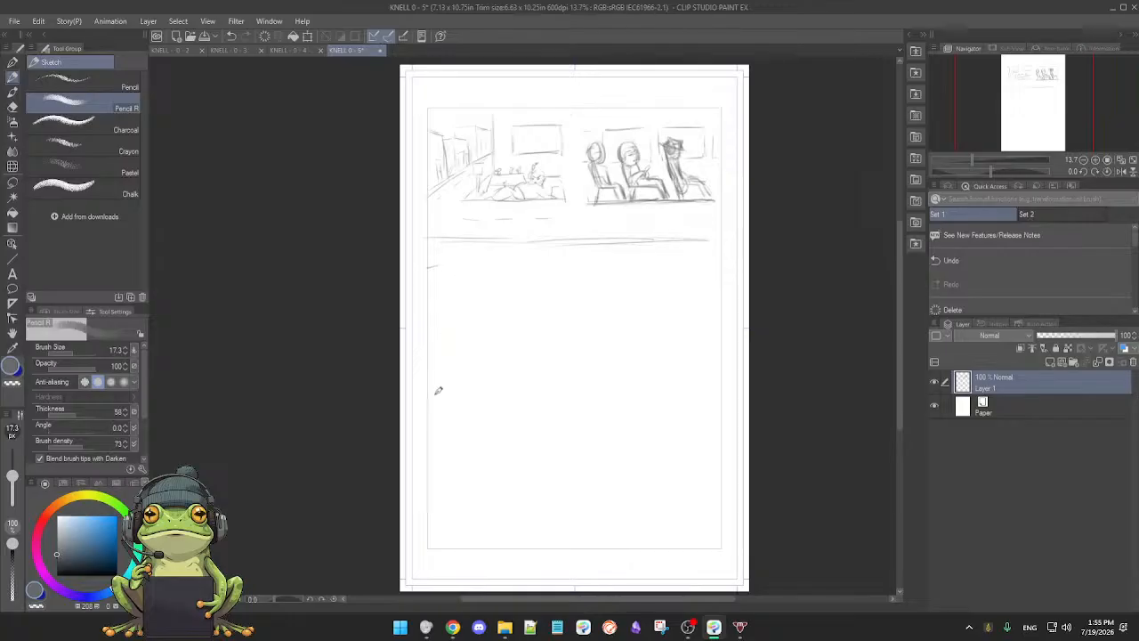
left_click_drag(425, 437, 442, 436)
- Sketch horizontal guide lines across the full page width, one at the upper tick and a pair just above the lower tick
left_click_drag(475, 268, 561, 268)
left_click_drag(429, 266, 696, 264)
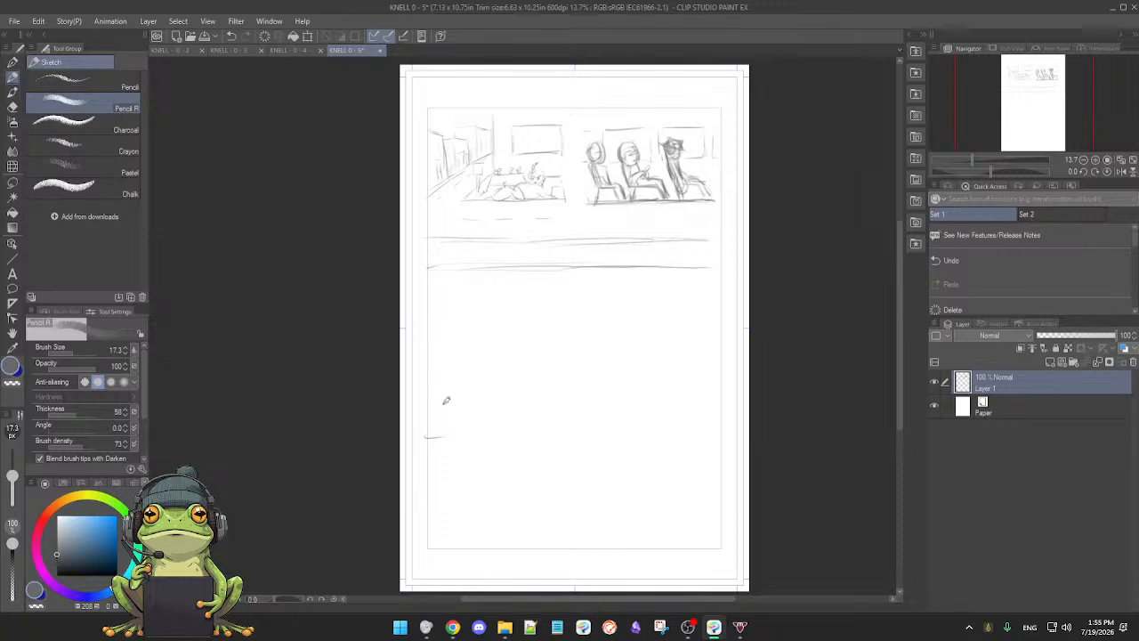
mouse_move(430, 413)
left_mouse_down()
mouse_move(486, 417)
mouse_move(435, 416)
mouse_move(597, 413)
mouse_move(425, 418)
mouse_move(660, 420)
left_mouse_up()
left_click_drag(583, 414, 717, 413)
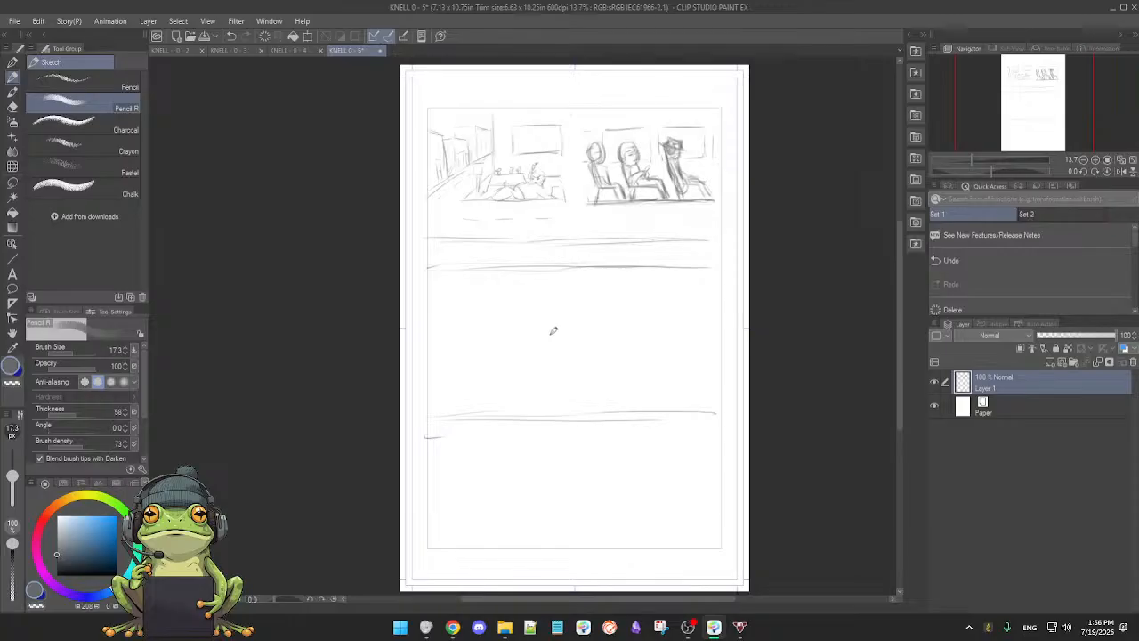
left_click_drag(558, 338, 574, 341)
left_click_drag(567, 331, 569, 392)
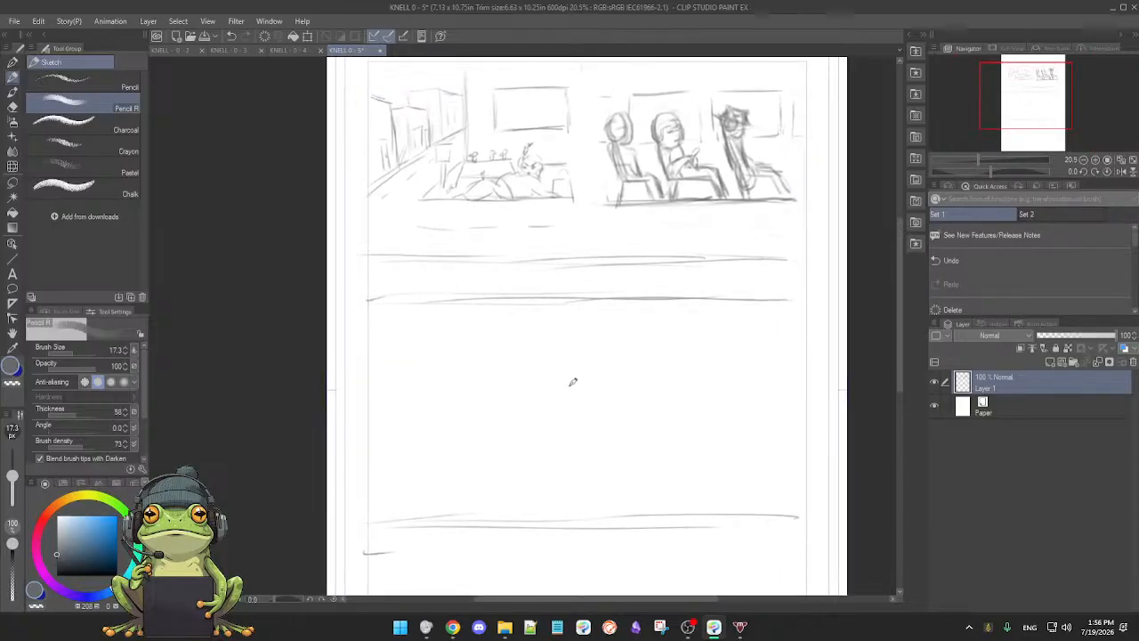
- Undo the new horizontal guide lines, back to the two short ticks on the left margin
key("ctrl+z")
key("ctrl+z")
key("ctrl+z")
key("ctrl+z")
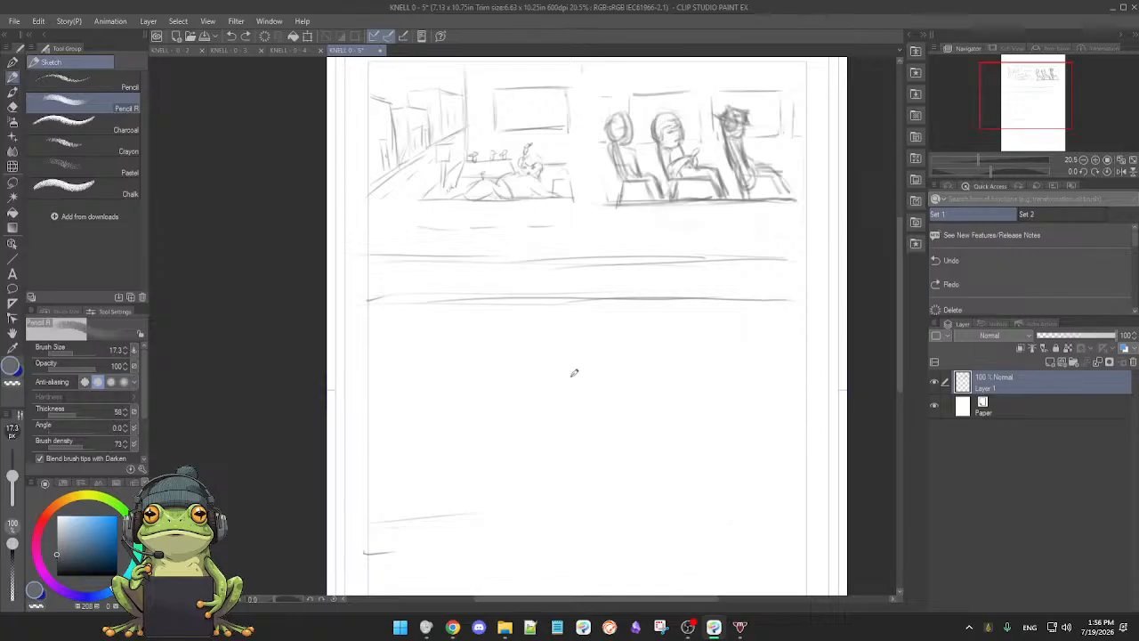
key("ctrl+z")
key("ctrl+z")
key("ctrl+z")
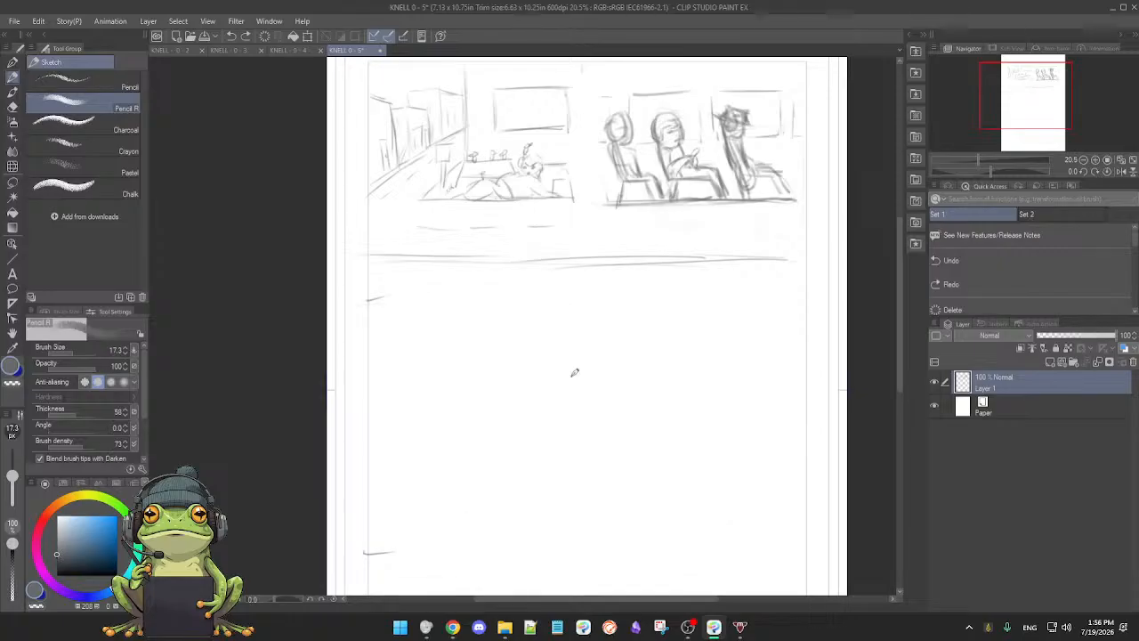
- Erase the old horizontal guide line below the first row of sketches, including its remnant at the left margin
left_click(488, 325, "ctrl")
left_click_drag(493, 322, 522, 383)
key("e")
mouse_move(435, 336)
left_mouse_down()
mouse_move(427, 327)
mouse_move(544, 328)
left_mouse_up()
mouse_move(644, 332)
left_mouse_down()
mouse_move(528, 334)
mouse_move(739, 337)
mouse_move(506, 340)
mouse_move(626, 341)
mouse_move(560, 336)
left_mouse_up()
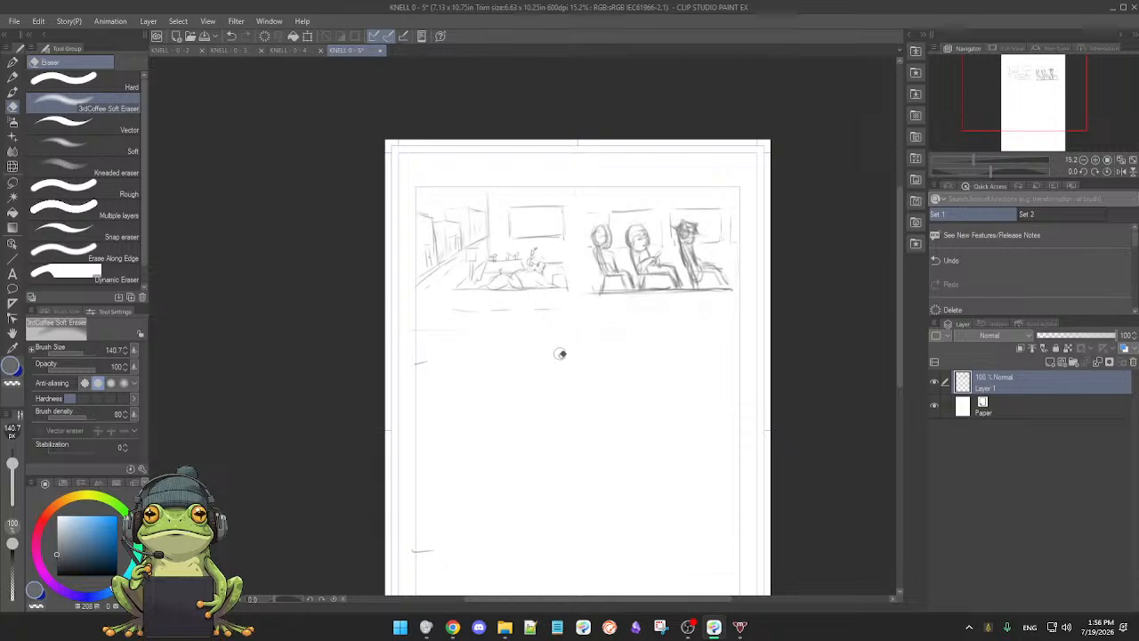
key("p")
scroll(548, 390, "down", 2)
scroll(544, 390, "up", 1)
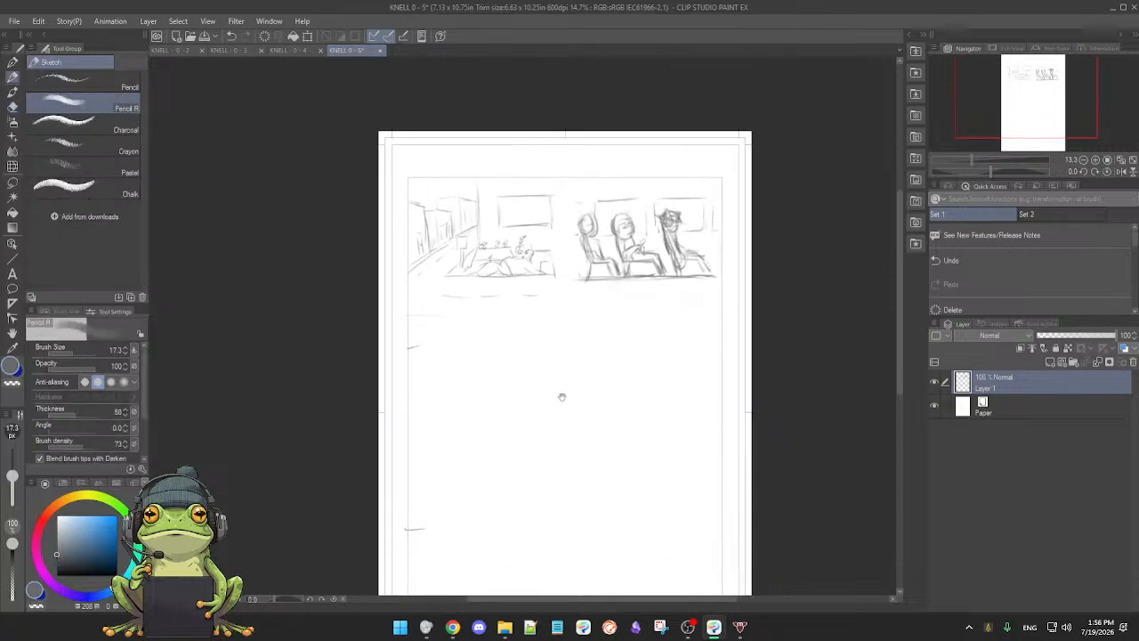
mouse_move(420, 297)
left_mouse_down()
mouse_move(464, 300)
mouse_move(401, 294)
left_mouse_up()
key("e")
- Sketch a new pencil line across the full page width, just above the upper margin tick, as the first row's lower edge
key("p")
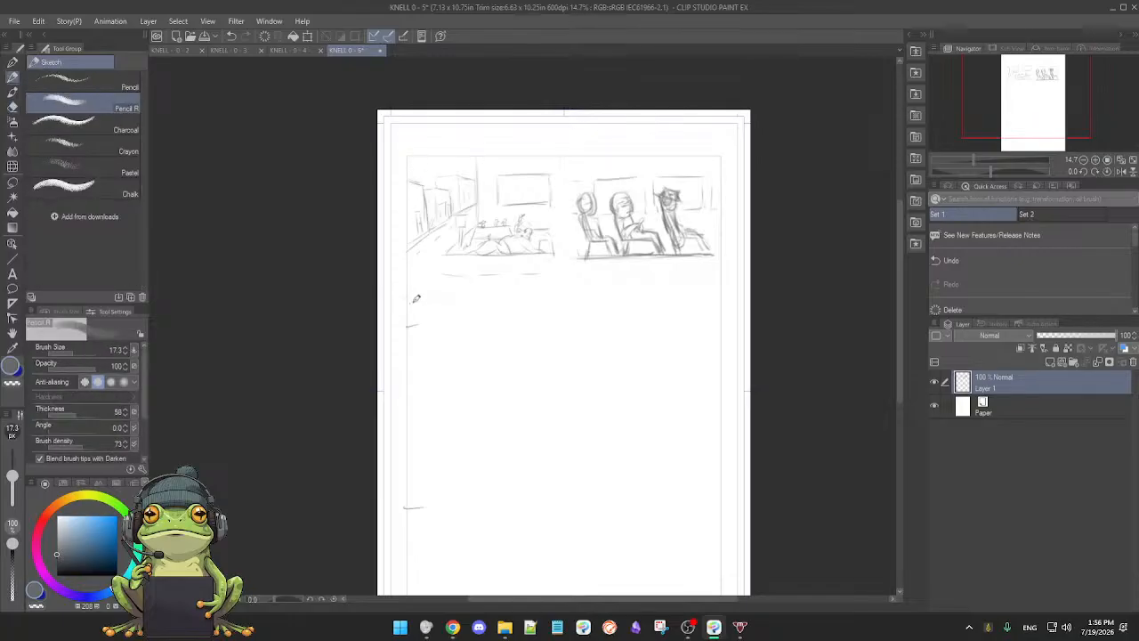
scroll(508, 338, "down", 2)
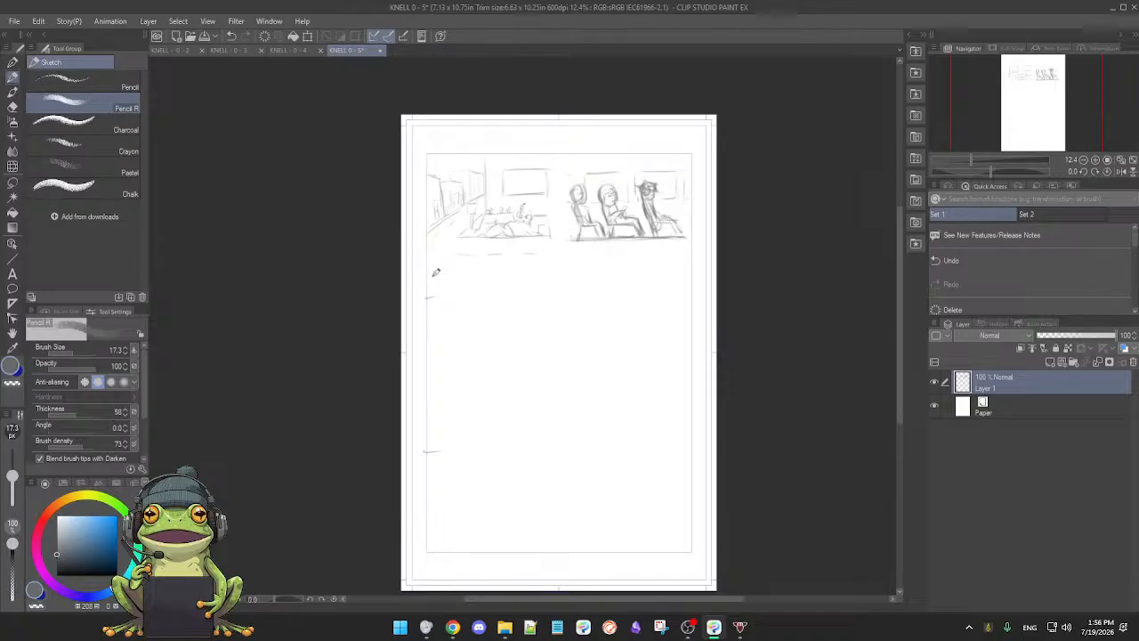
left_click_drag(427, 274, 707, 272)
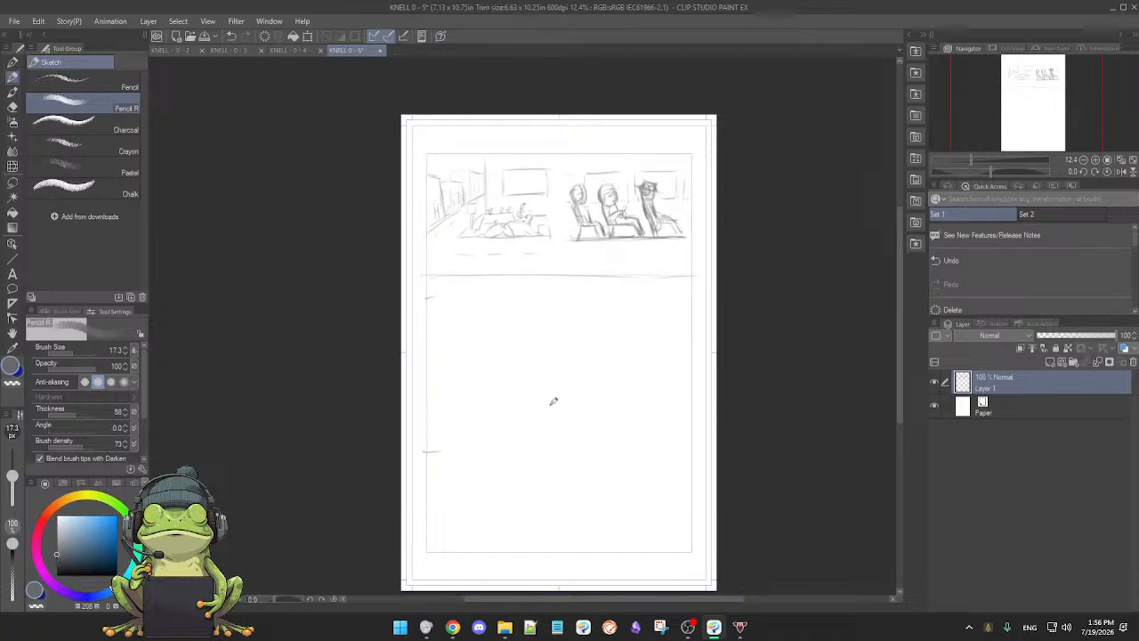
scroll(555, 400, "up", 2)
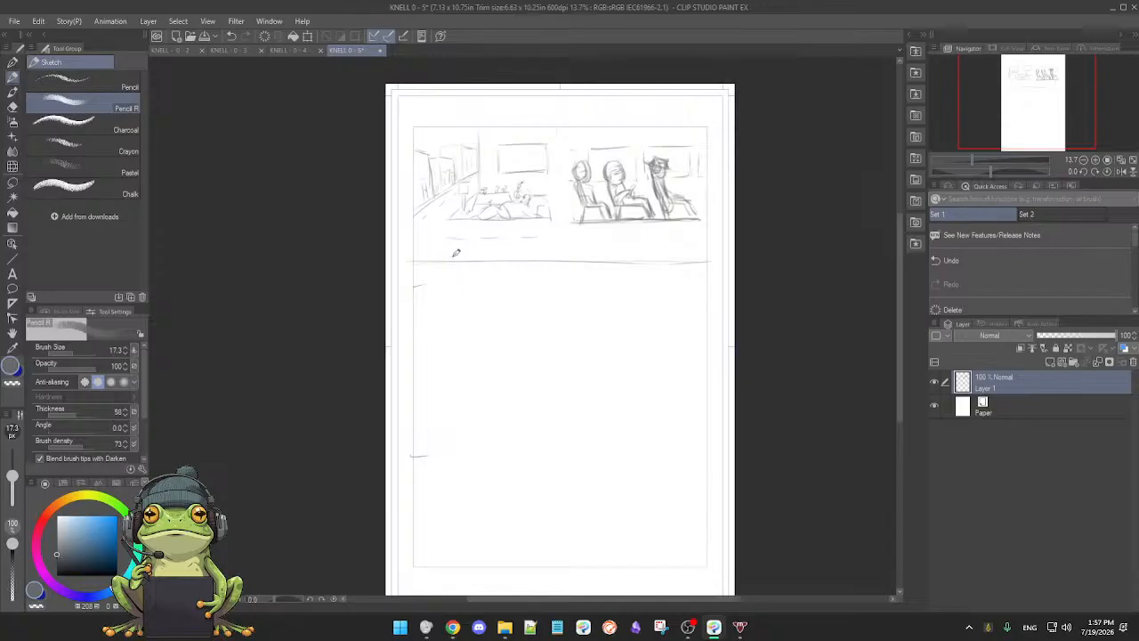
left_click_drag(409, 259, 705, 261)
left_click_drag(596, 260, 701, 261)
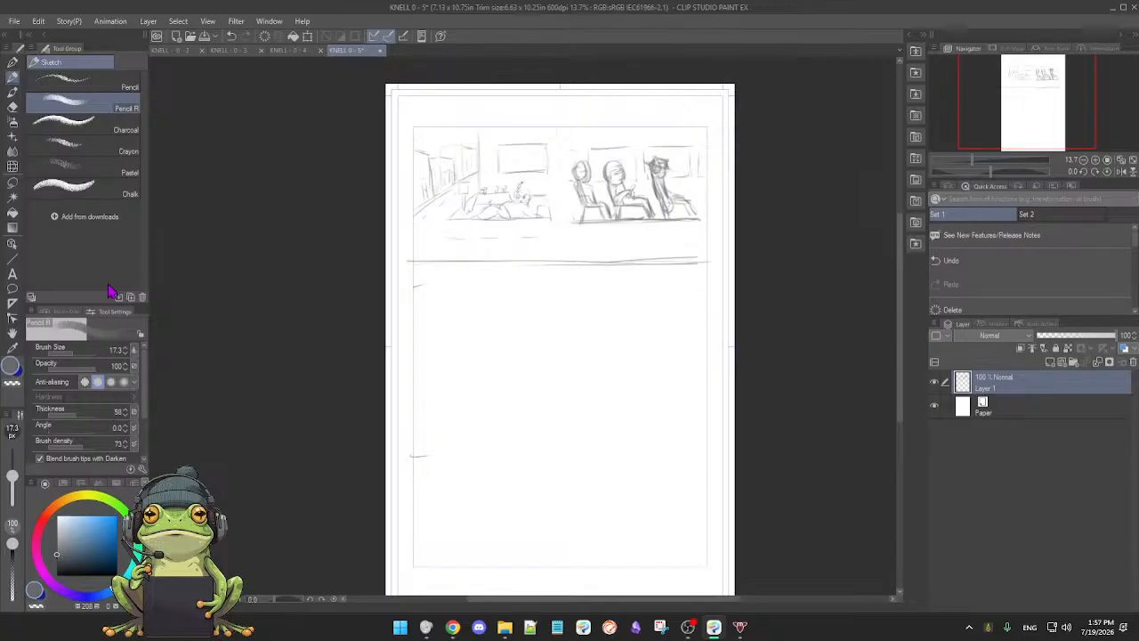
- Create one wide rectangular frame around the whole first row, spanning the page margins down to the sketched lower edge
left_click(12, 289)
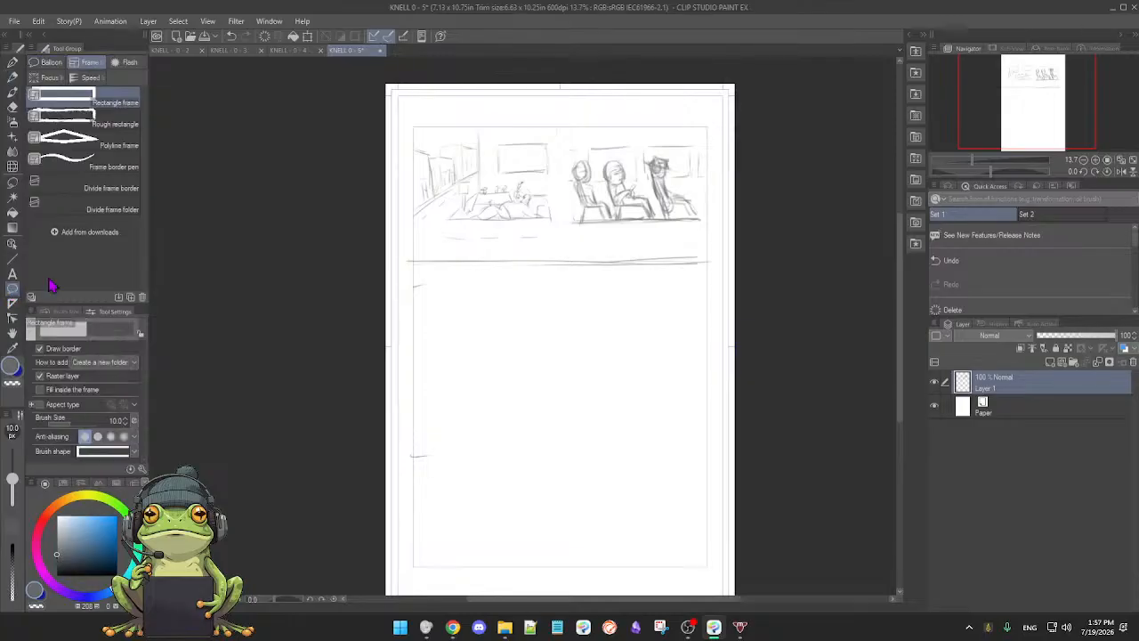
mouse_move(412, 127)
left_mouse_down()
mouse_move(532, 200)
mouse_move(708, 264)
mouse_move(700, 260)
left_mouse_up()
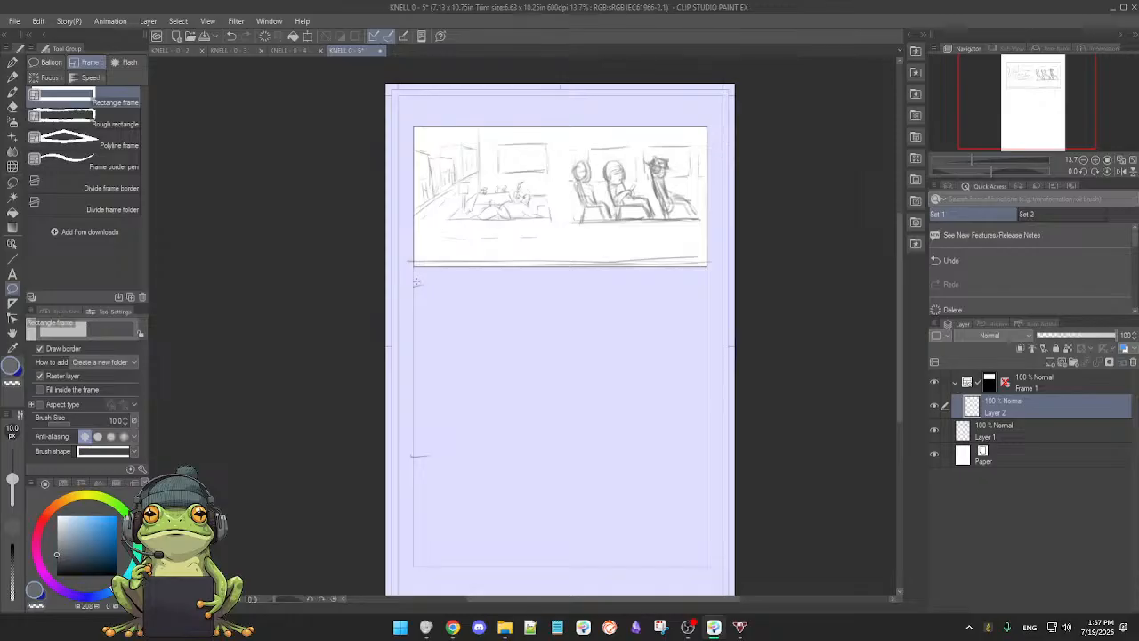
scroll(550, 364, "down", 2)
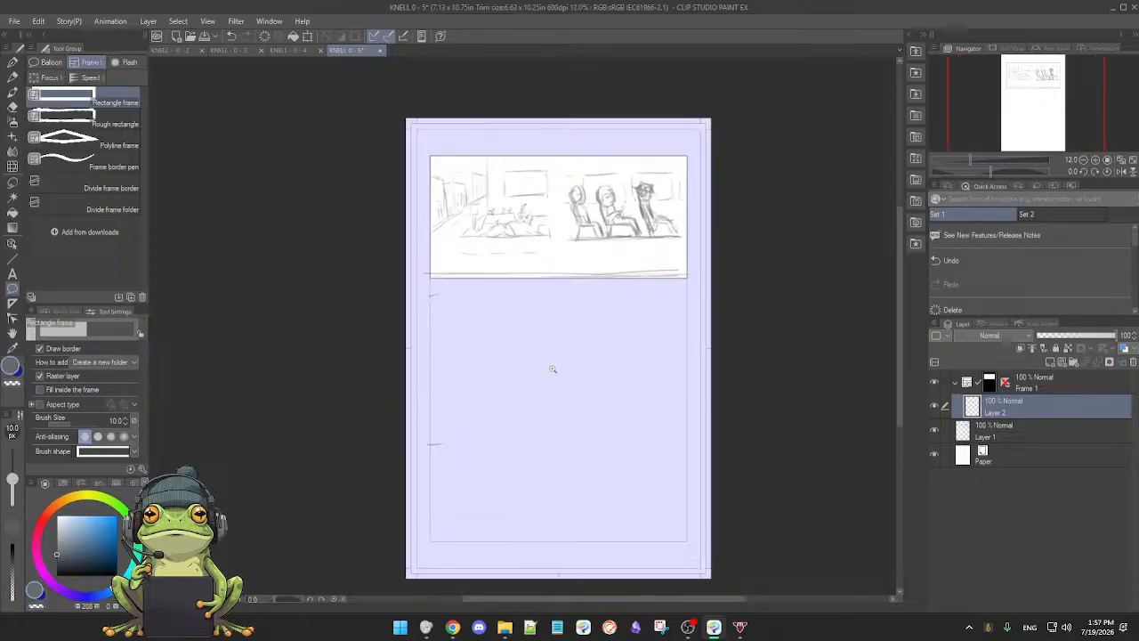
scroll(552, 369, "up", 1)
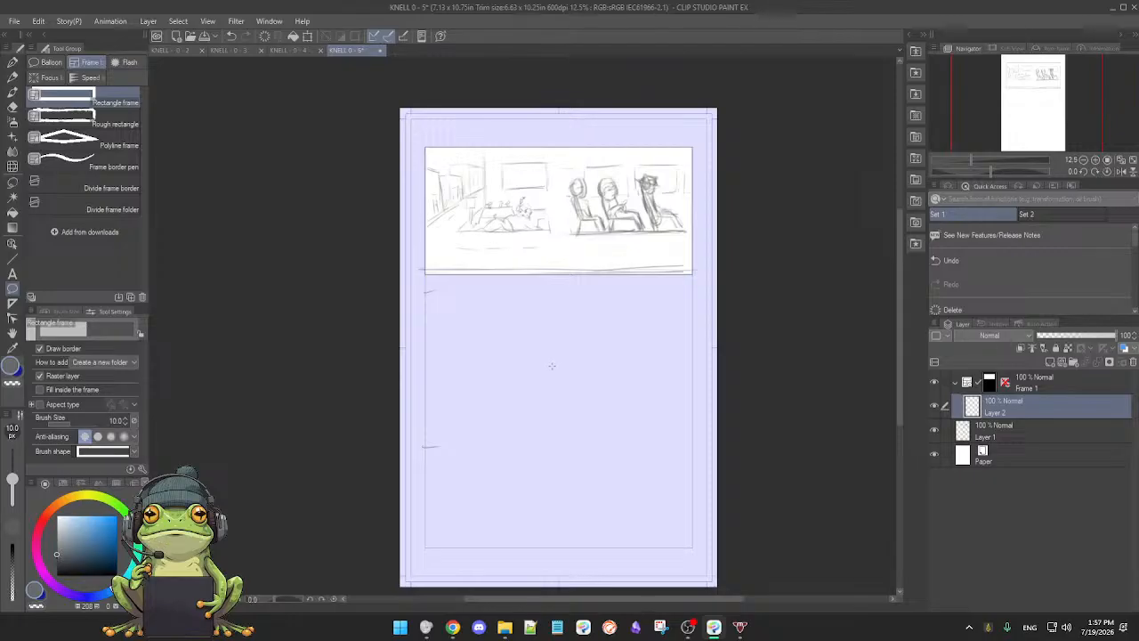
scroll(462, 294, "up", 1)
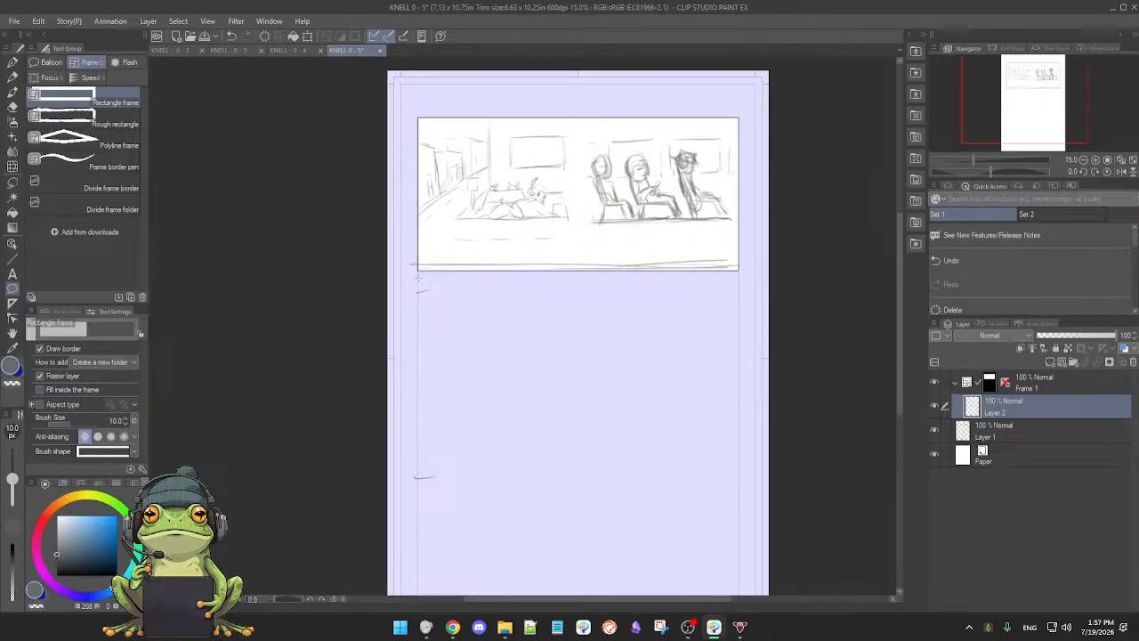
- Try two separate rectangular frames side by side below the wide top frame, and undo both
left_click_drag(418, 278, 563, 432)
scroll(631, 438, "down", 1)
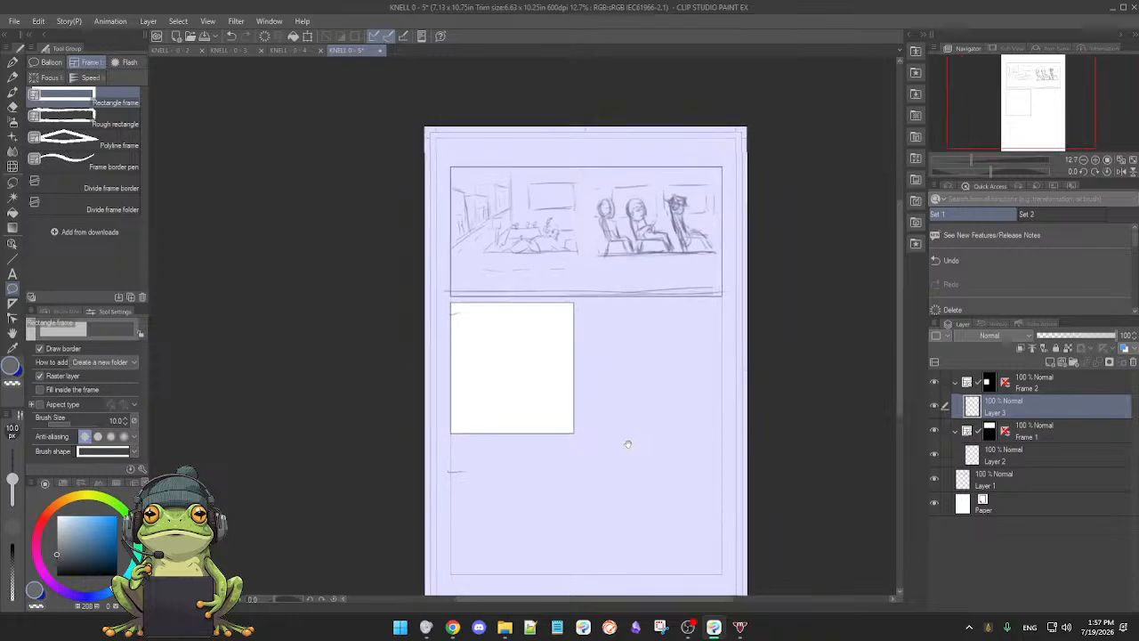
scroll(631, 437, "down", 1)
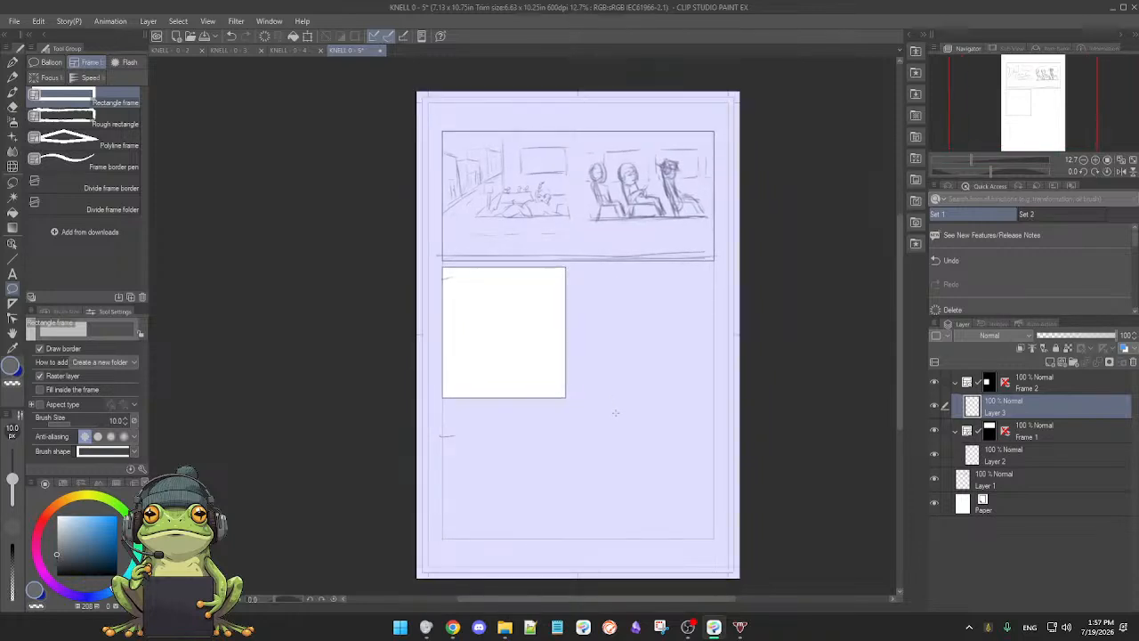
scroll(612, 378, "up", 3)
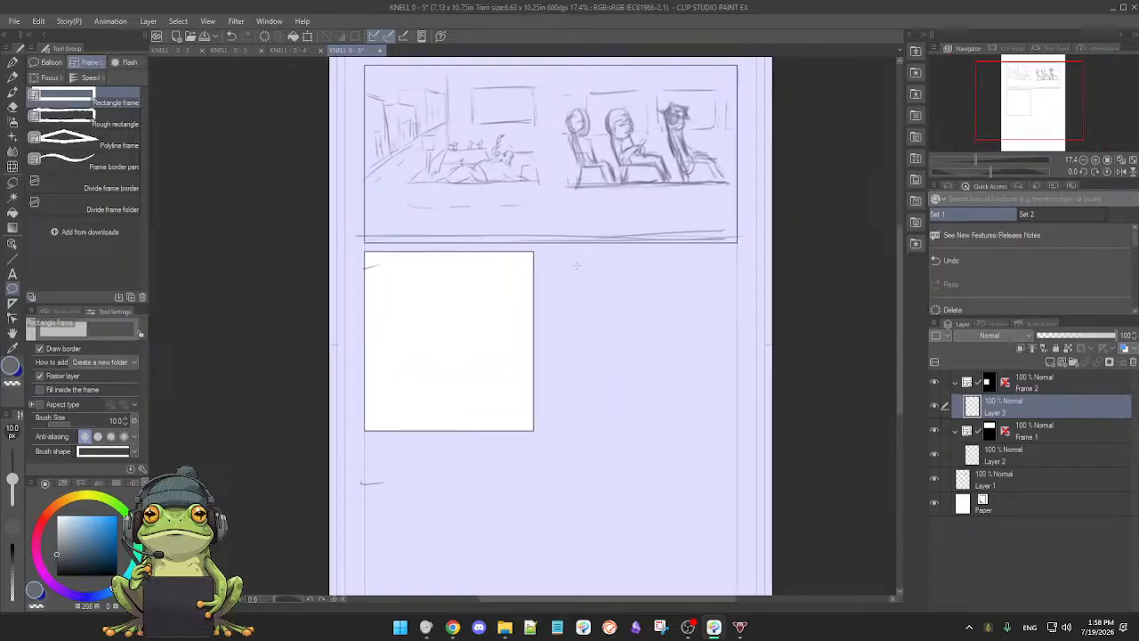
left_click_drag(581, 271, 603, 364)
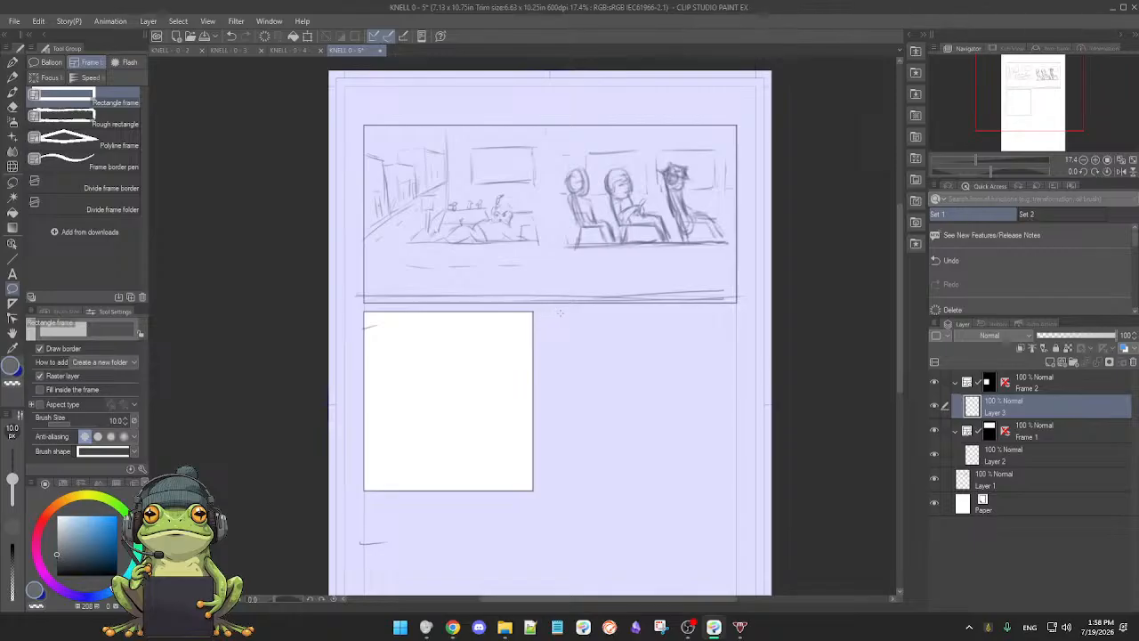
left_click_drag(558, 314, 736, 487)
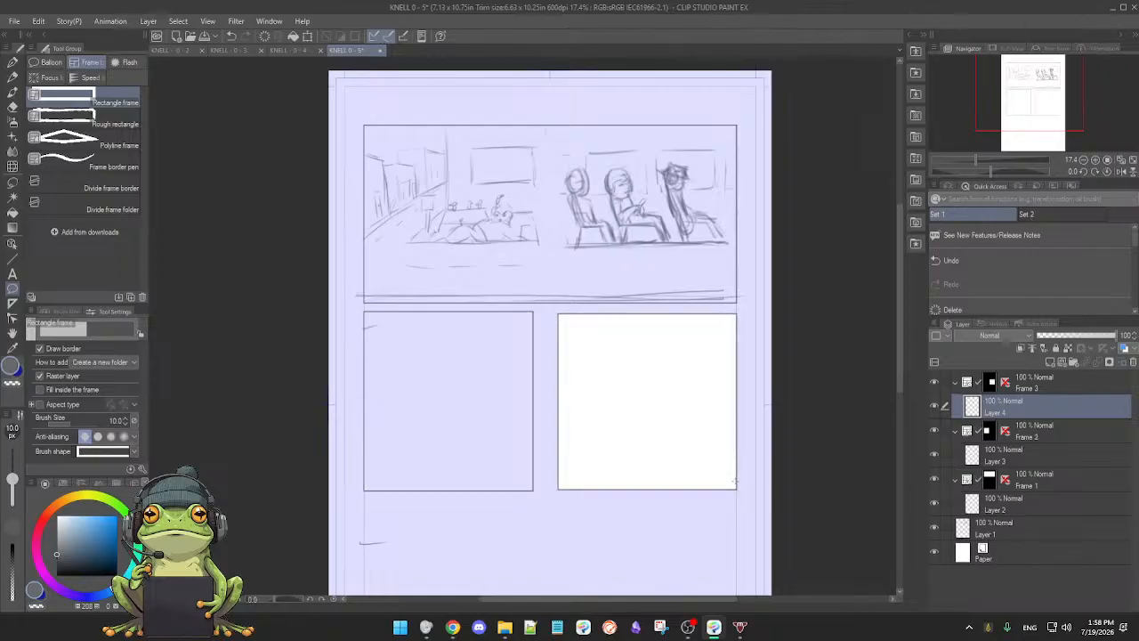
key("ctrl+z")
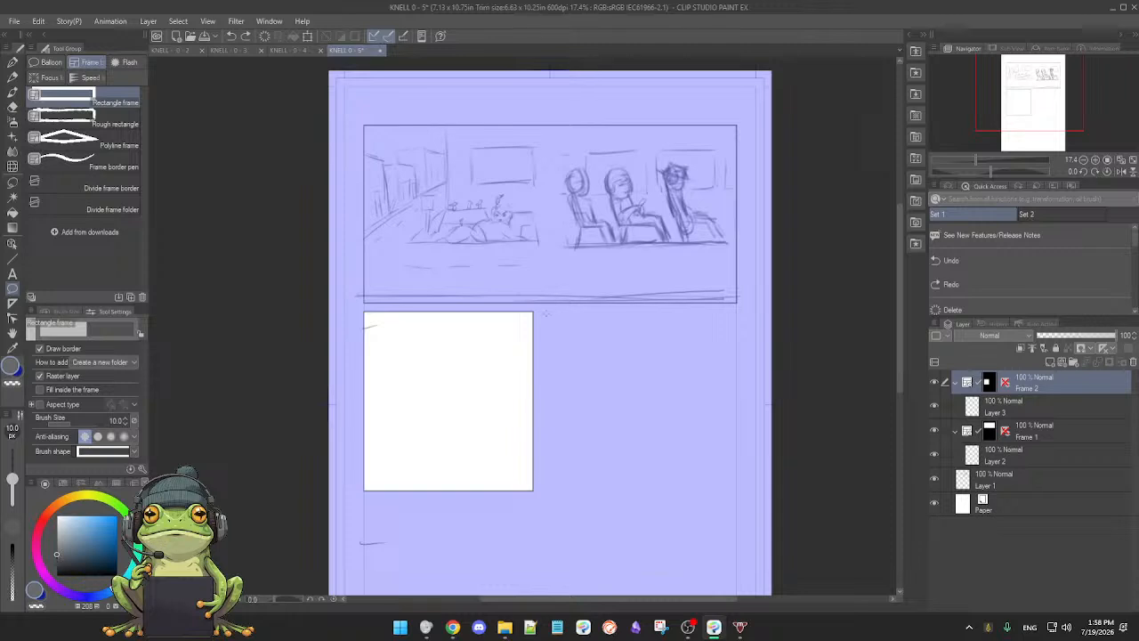
key("ctrl+z")
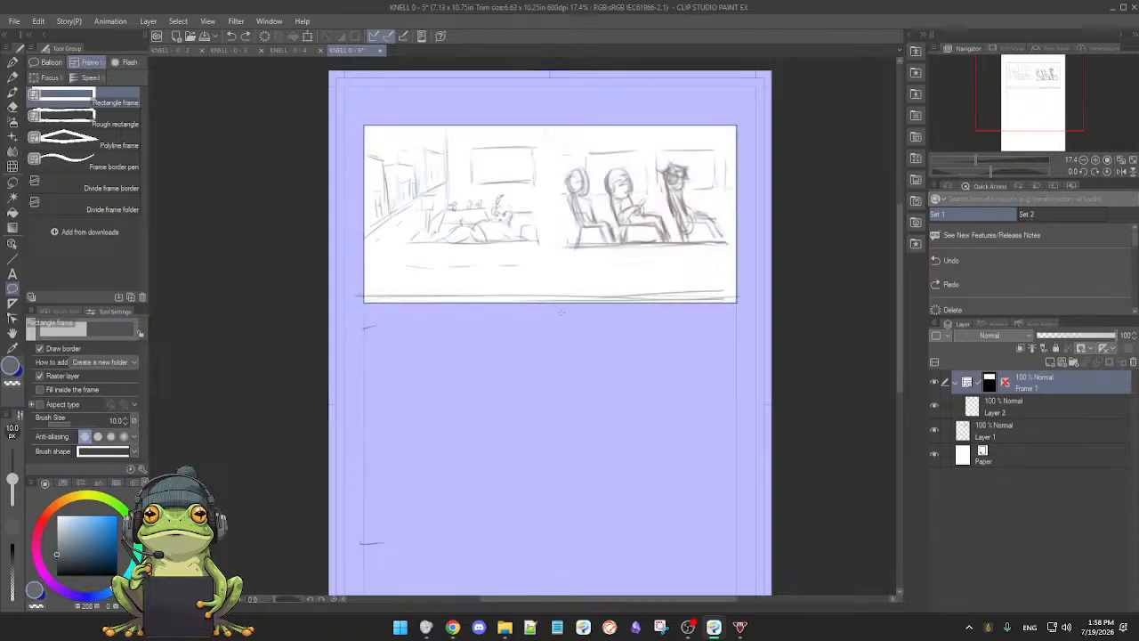
- Create two near-square frames of equal height beneath the wide panel, separated by a narrow gutter, and select the sketch layer
scroll(518, 334, "down", 2)
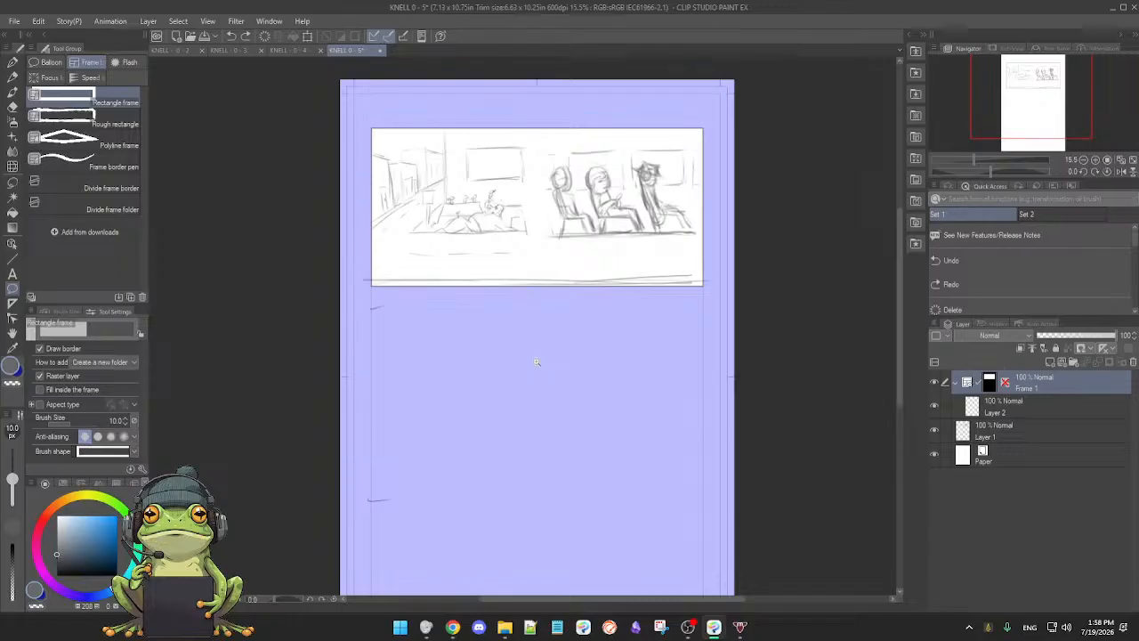
scroll(534, 360, "down", 1)
scroll(533, 362, "up", 1)
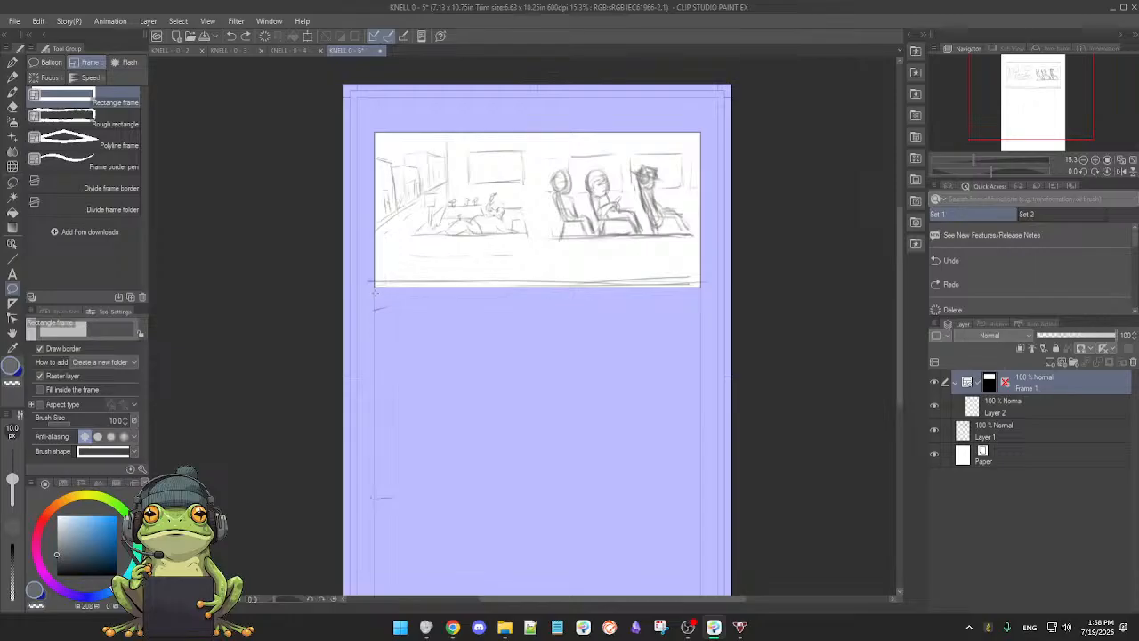
left_click_drag(374, 292, 527, 452)
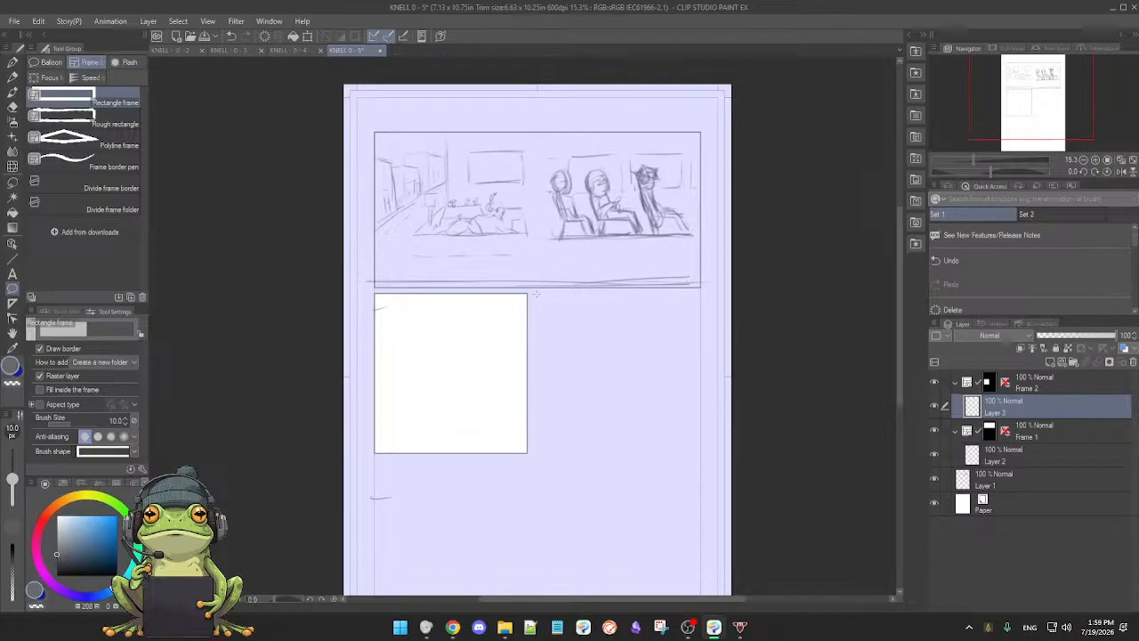
left_click_drag(536, 293, 699, 453)
scroll(614, 475, "down", 1)
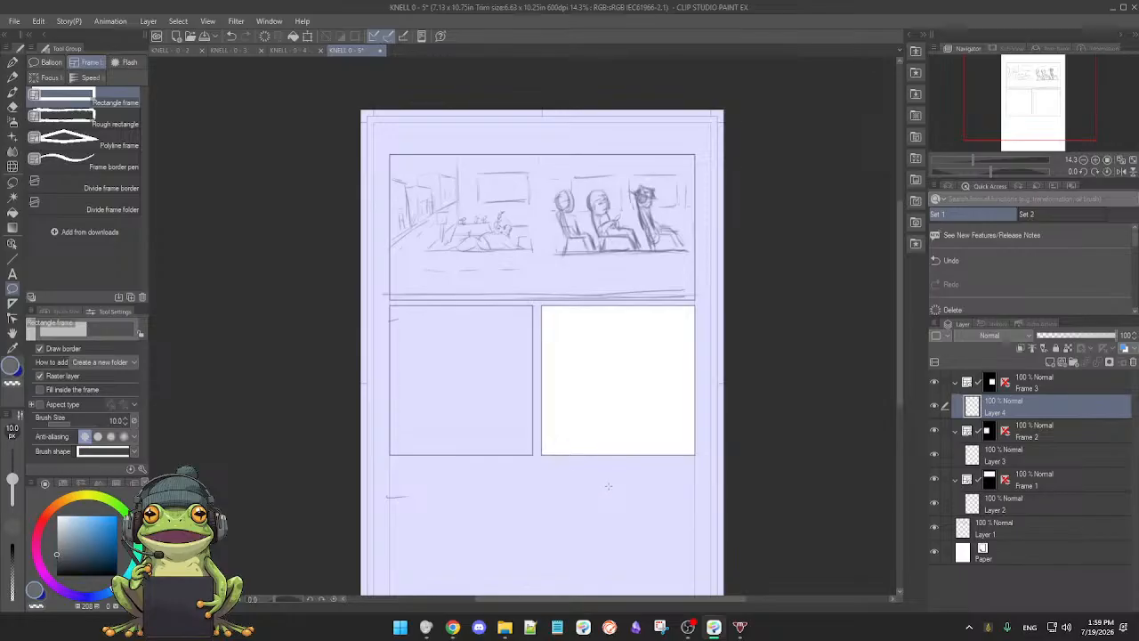
left_click(994, 528)
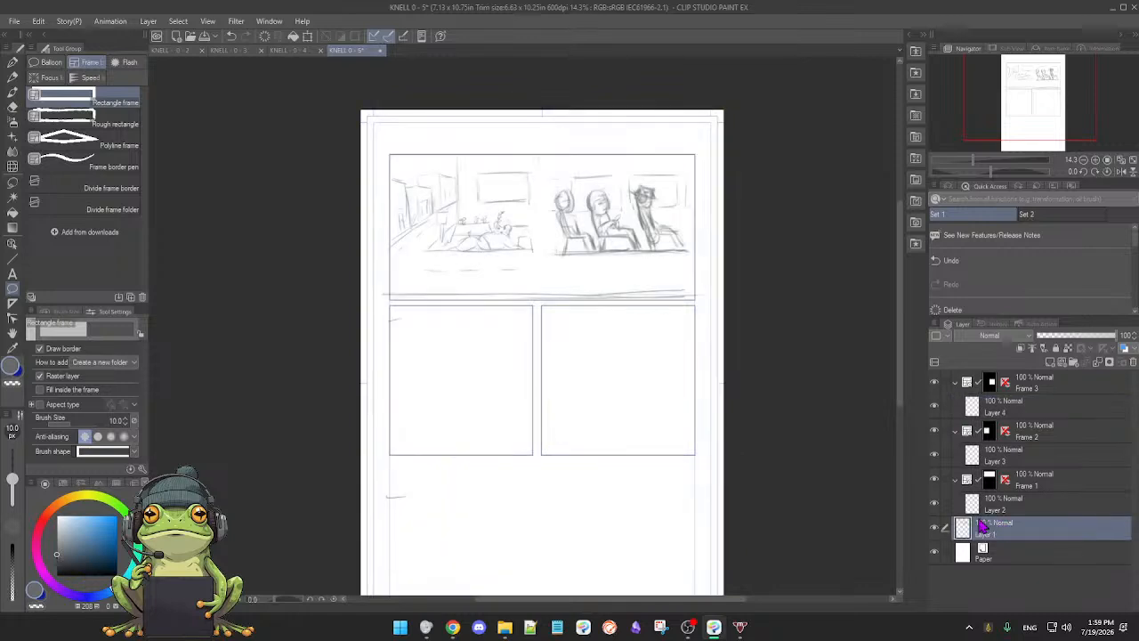
scroll(758, 450, "down", 1)
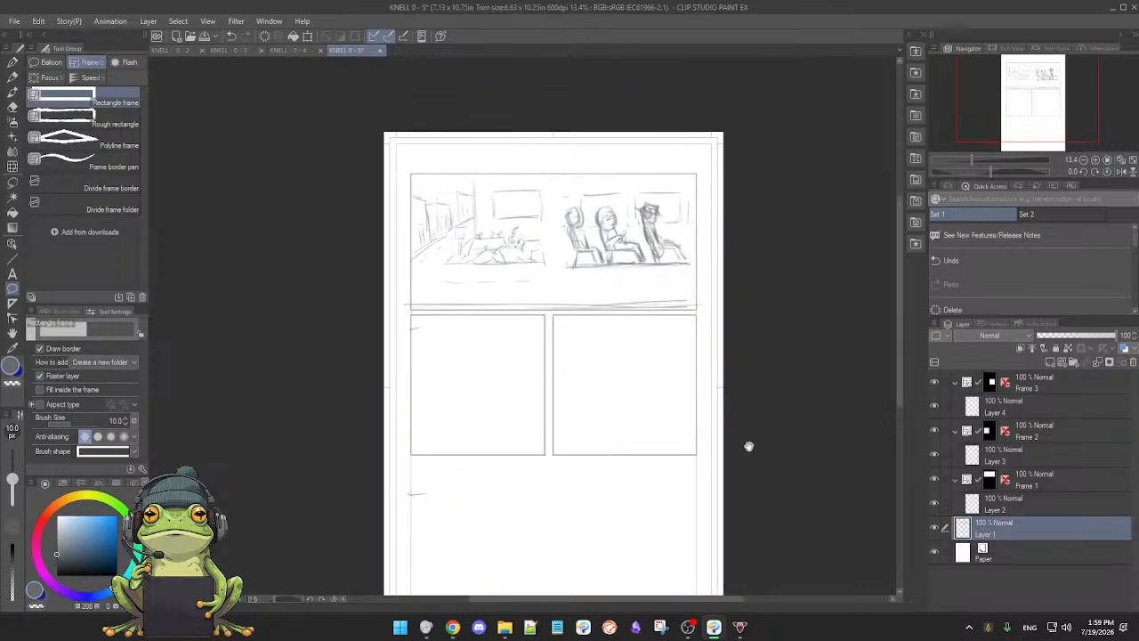
- Examine the panel framing and gutter spacing on pages 2, 3 and 4, selecting the base sketch layer on pages 2 and 4
left_click(182, 51)
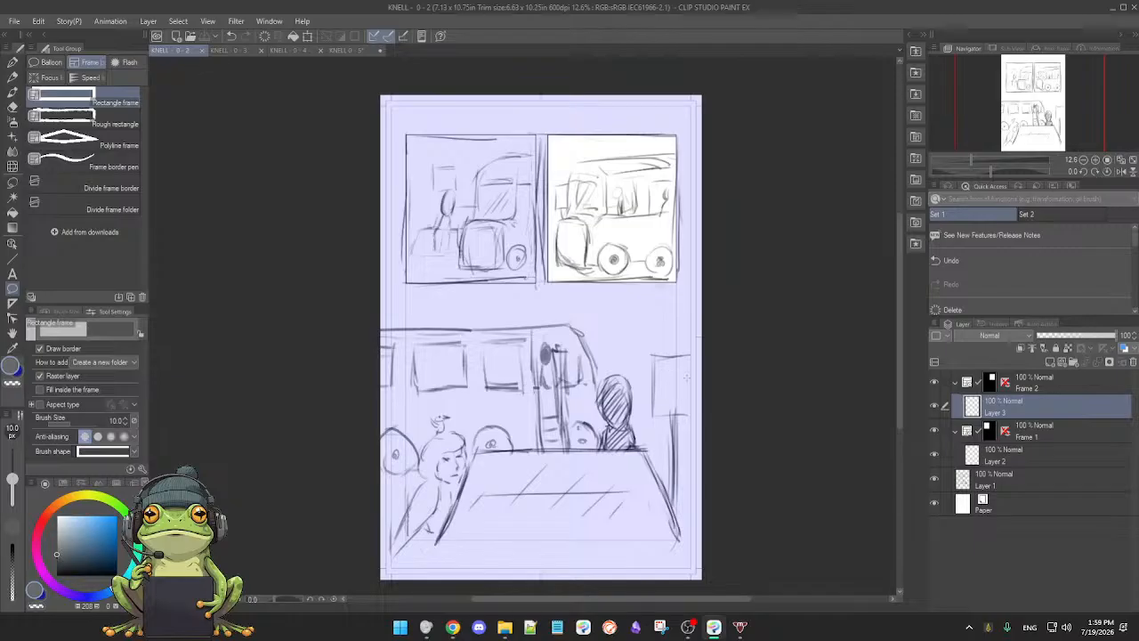
left_click(1041, 487)
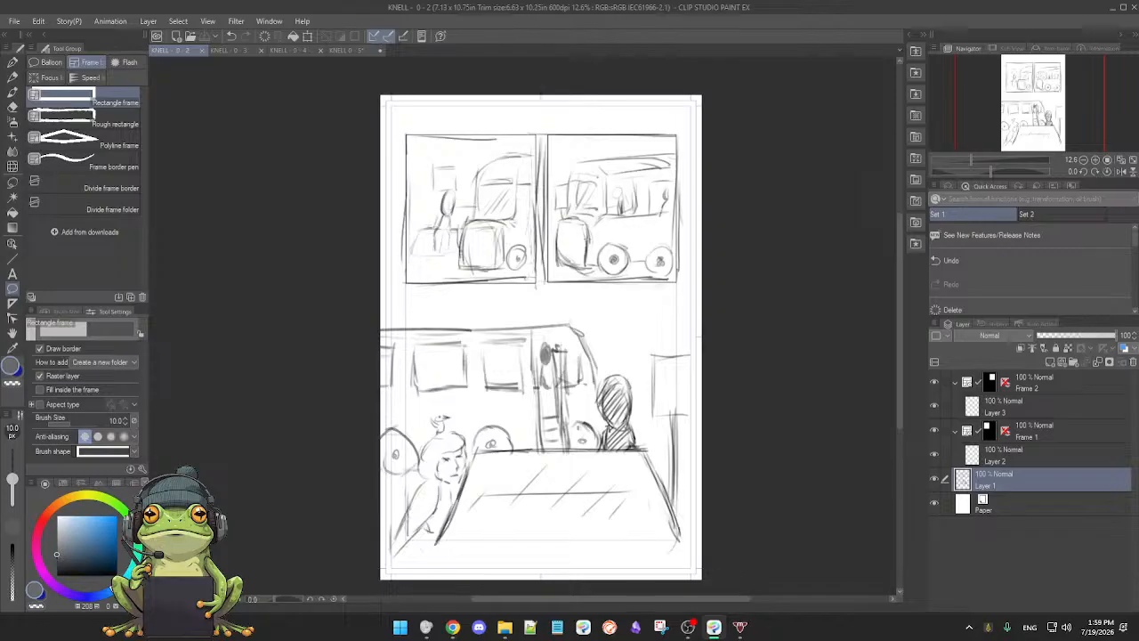
scroll(597, 289, "up", 4)
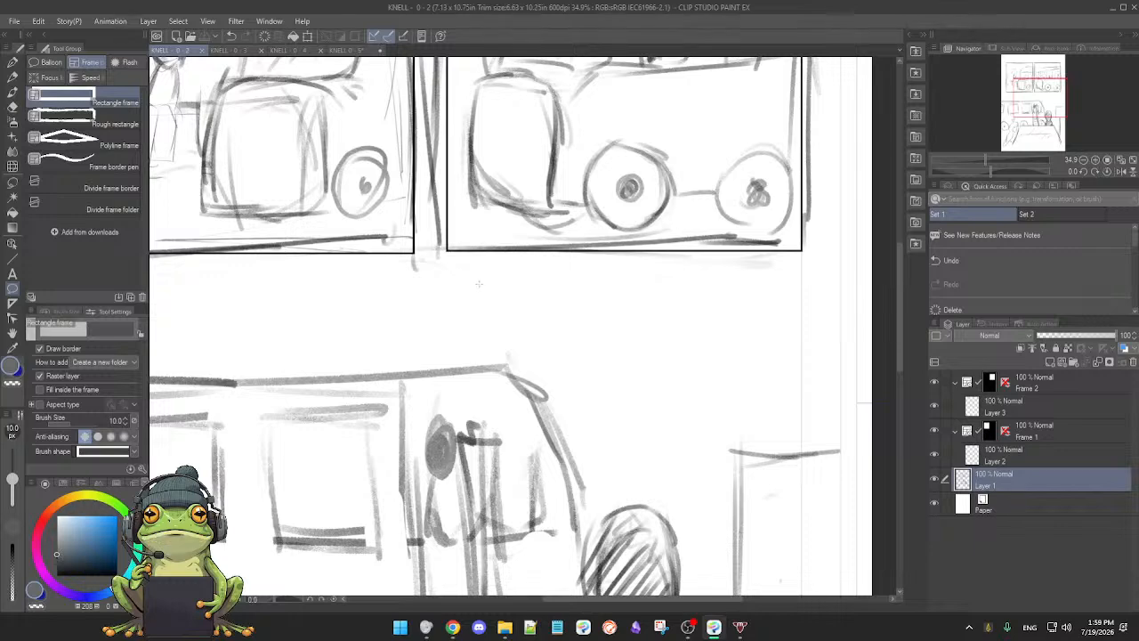
scroll(477, 288, "down", 2)
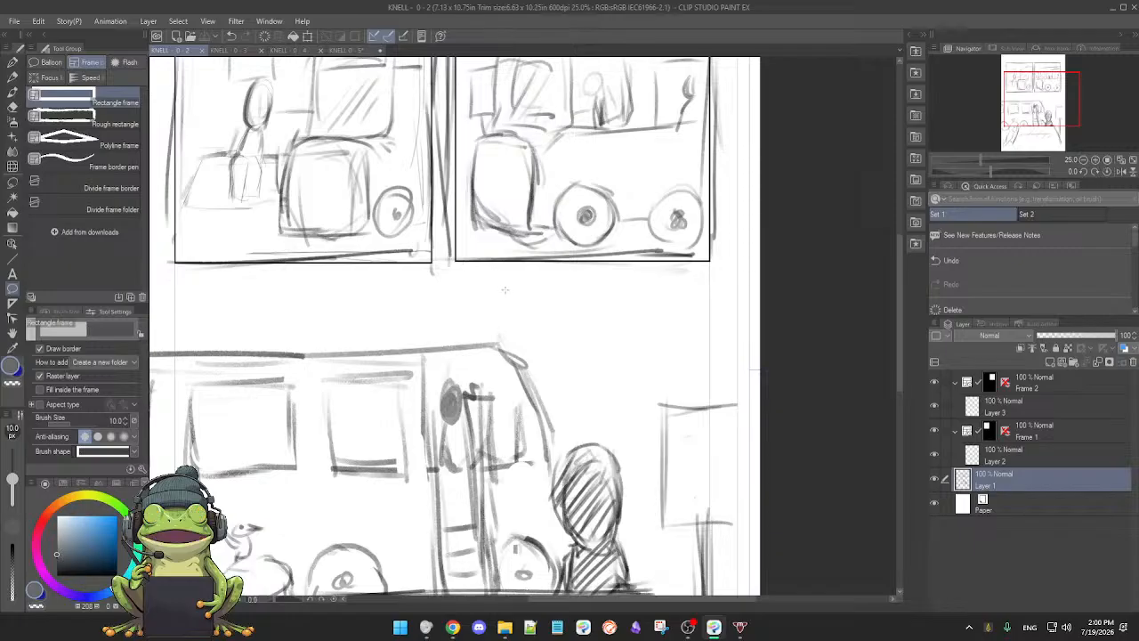
scroll(497, 288, "down", 1)
left_click_drag(492, 291, 533, 289)
scroll(543, 291, "down", 1)
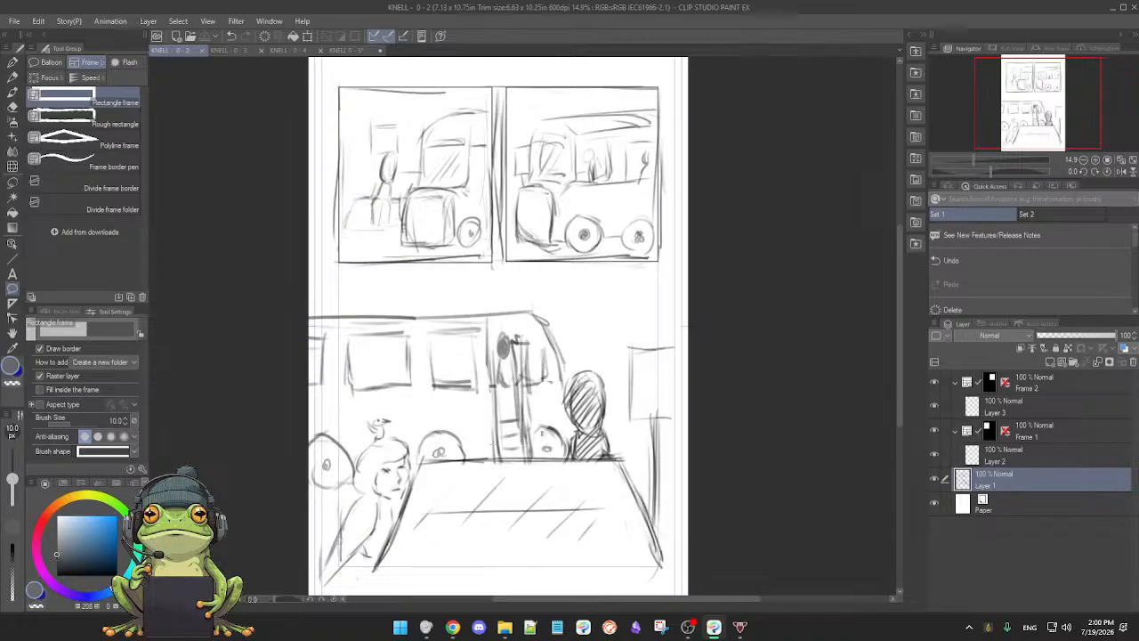
left_click(233, 52)
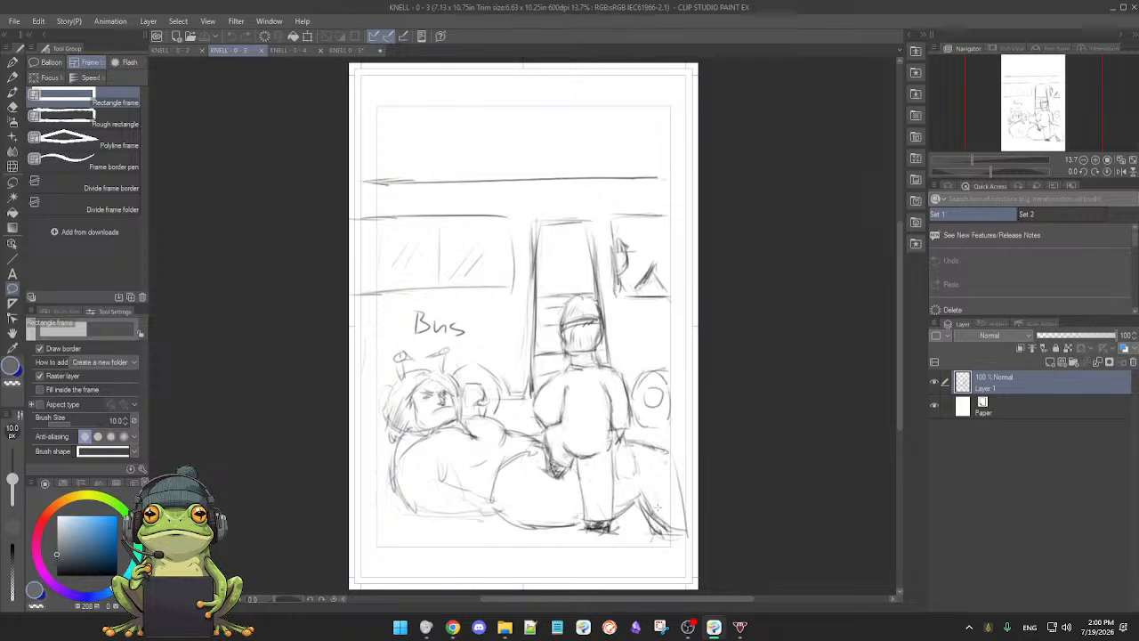
left_click(298, 52)
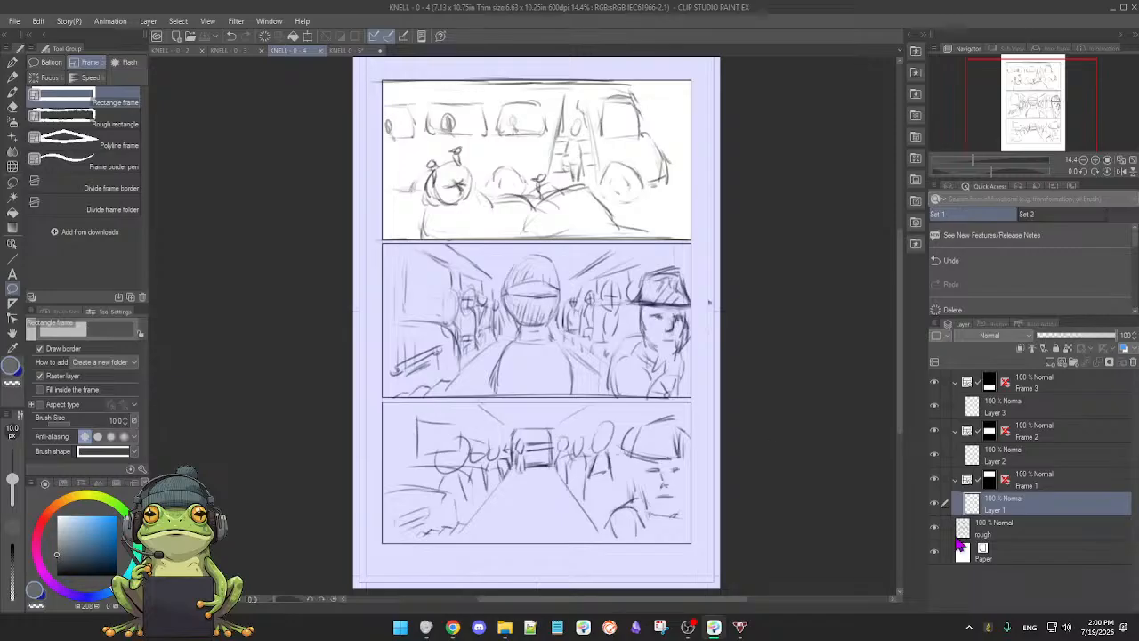
left_click(1004, 532)
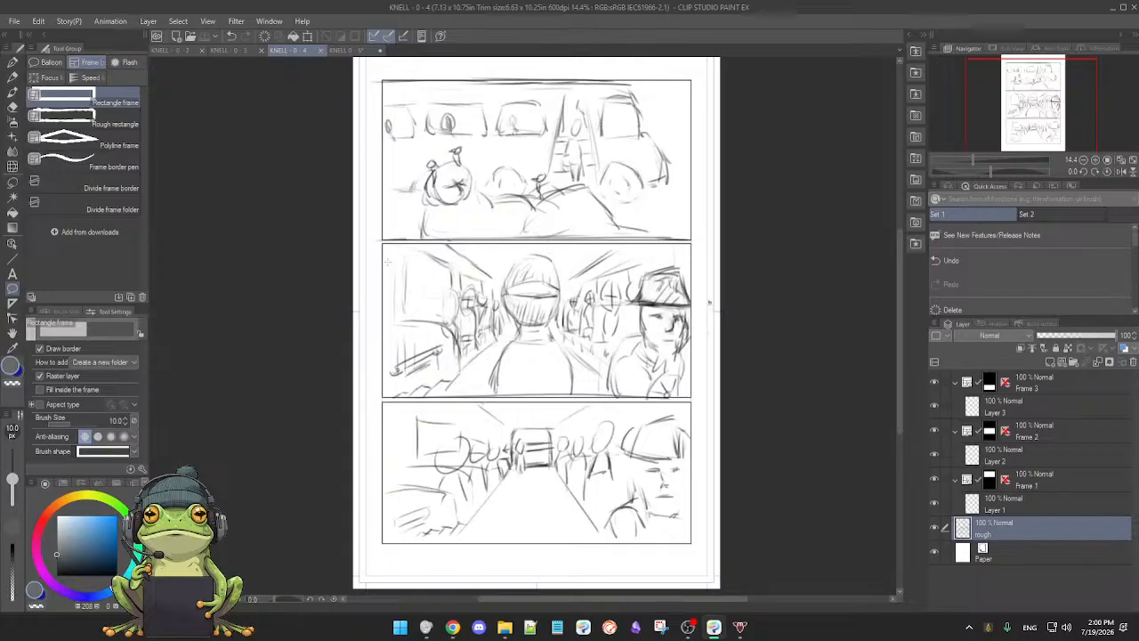
- Return to page 5 and undo all its frames, including the wide one around the first row
left_click(351, 52)
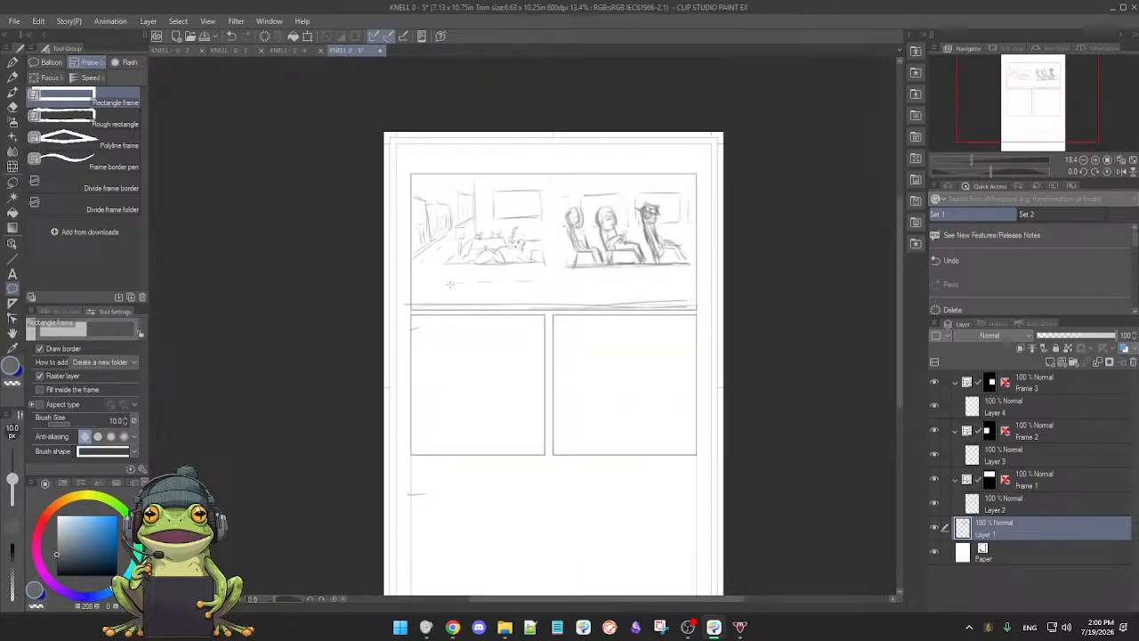
scroll(534, 325, "up", 4)
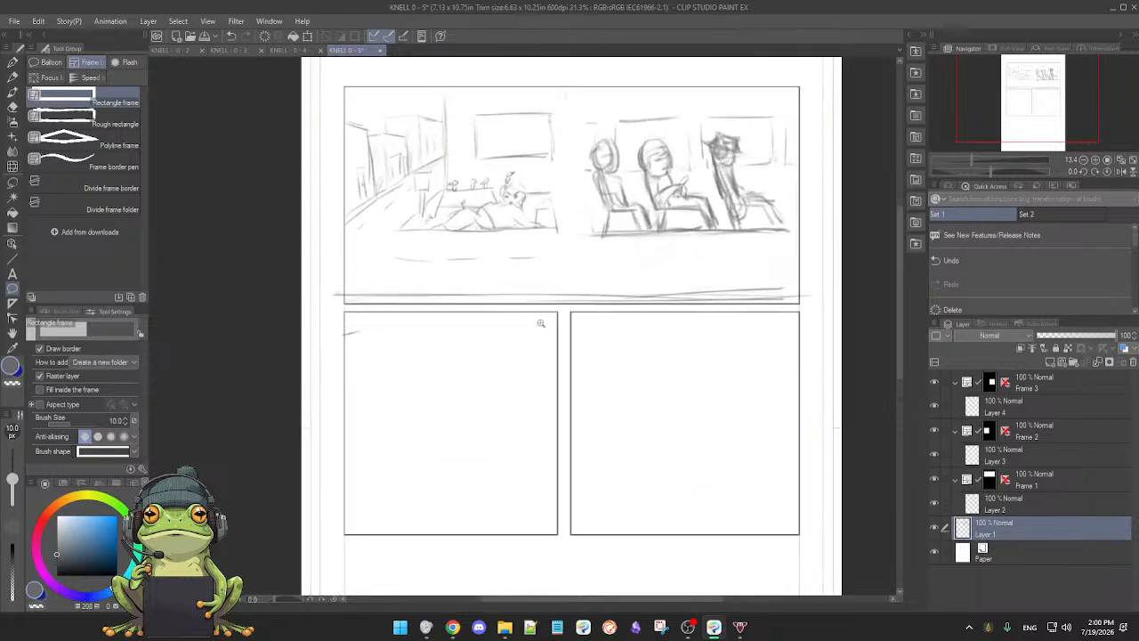
left_click_drag(540, 322, 534, 372)
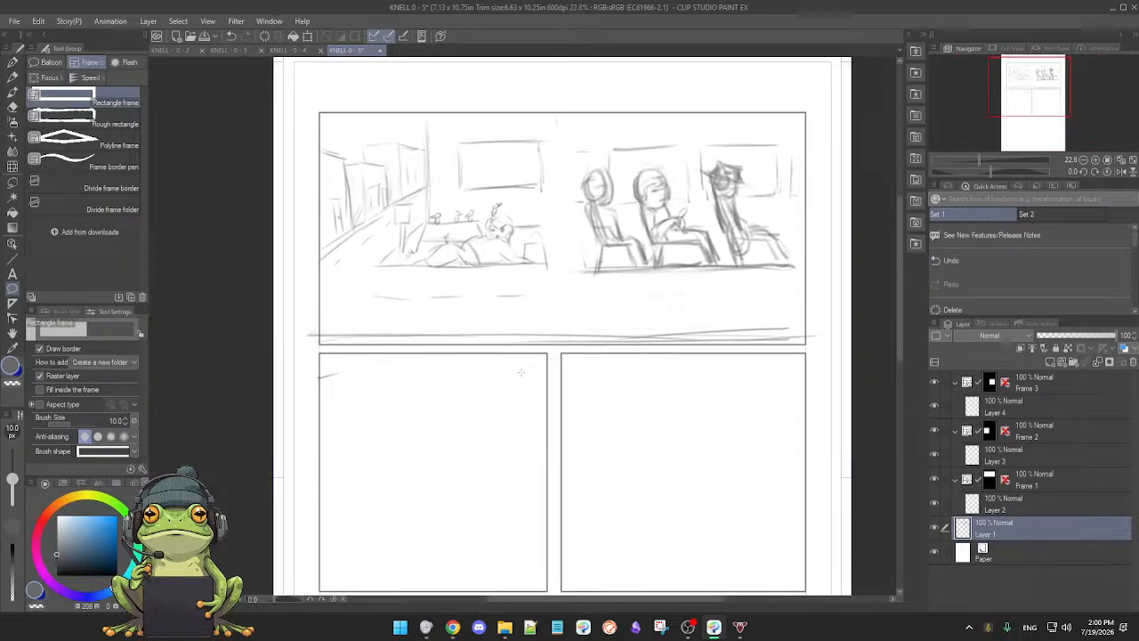
key("ctrl+z")
key("ctrl+z")
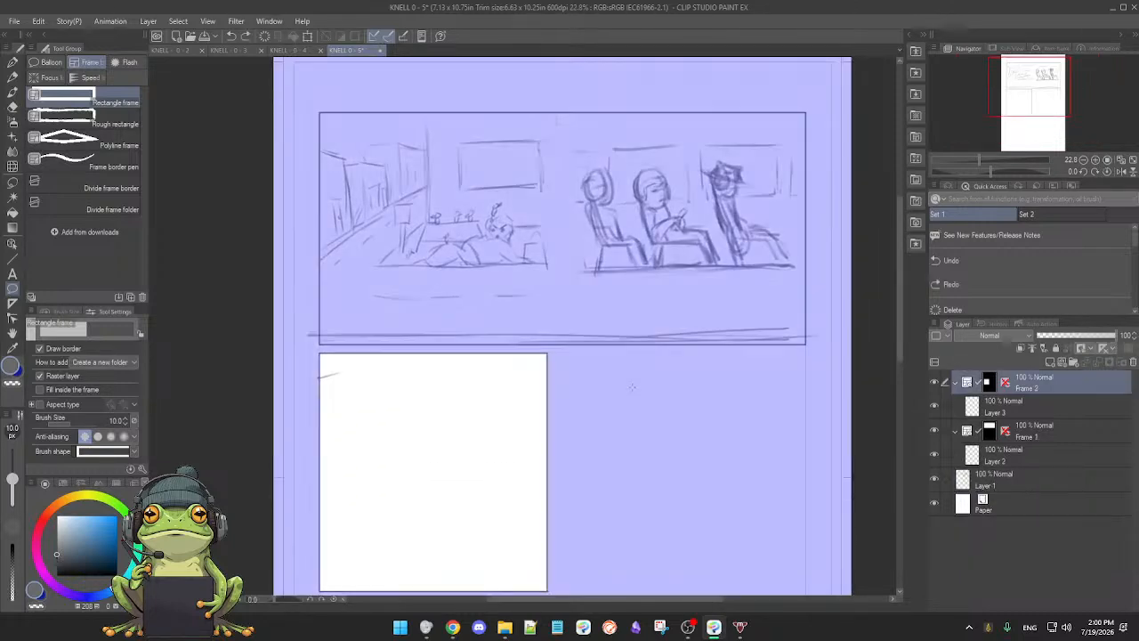
key("ctrl+z")
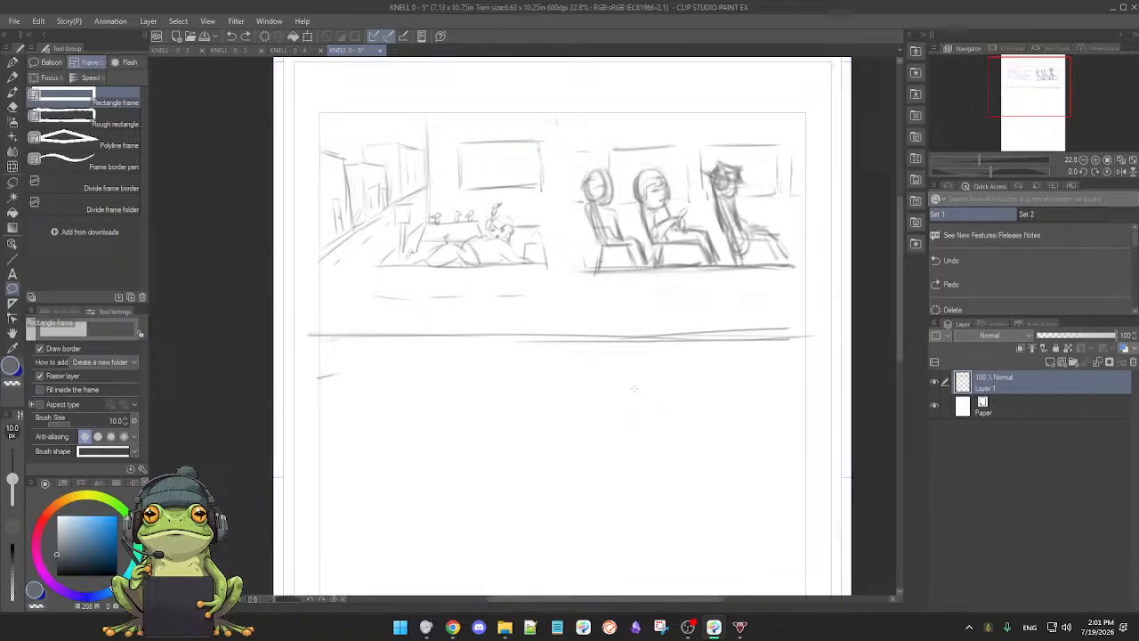
- Frame the street sketch and the seated-figures sketch separately, leaving a vertical gutter and ending at the sketched lower edge, and select Layer 1
scroll(583, 368, "down", 1)
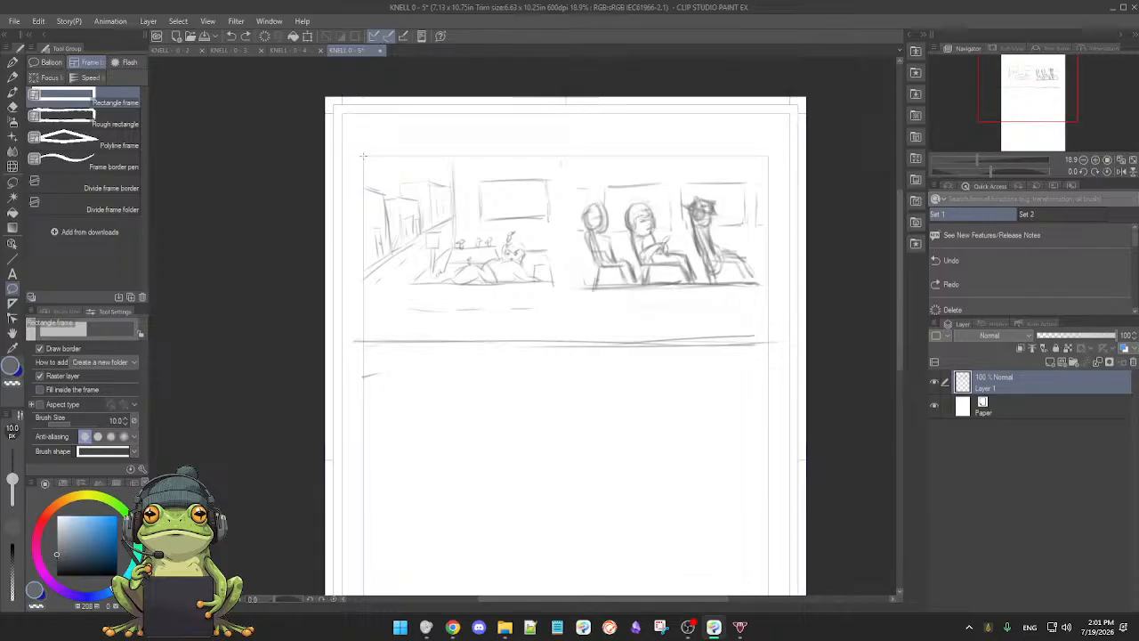
left_click_drag(362, 156, 558, 342)
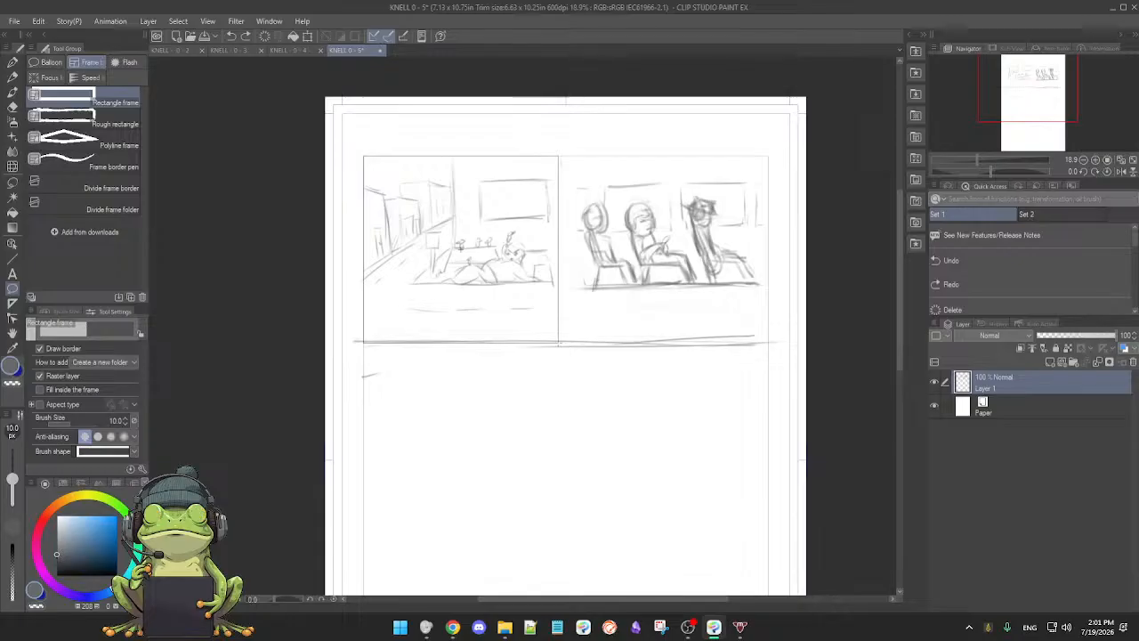
left_click_drag(558, 343, 363, 156)
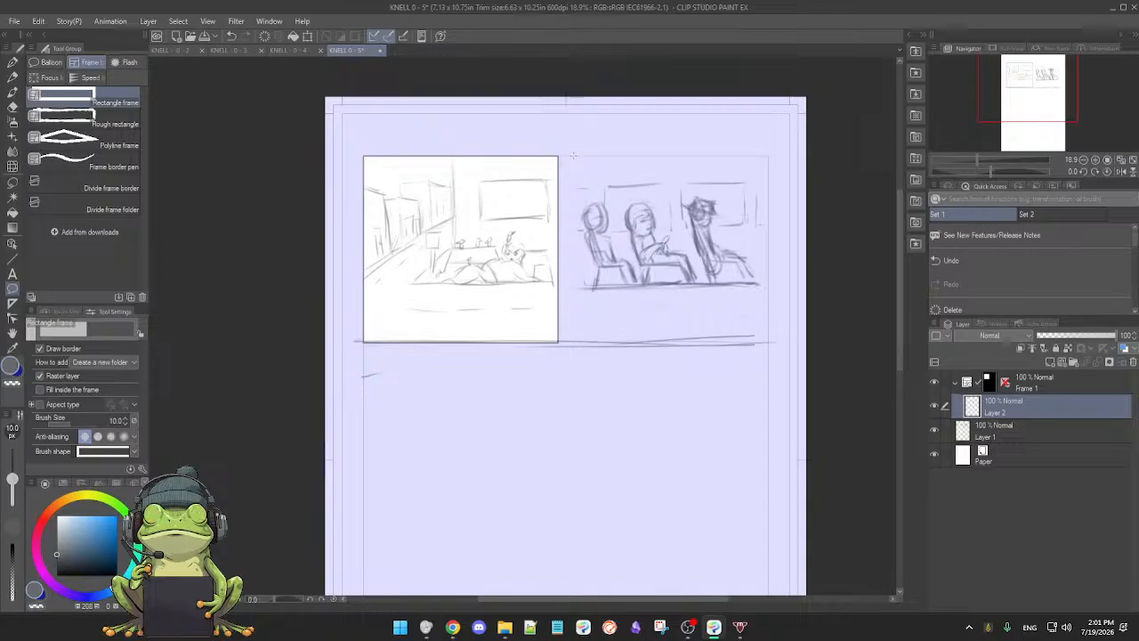
mouse_move(573, 156)
left_mouse_down()
mouse_move(628, 244)
mouse_move(738, 340)
mouse_move(767, 340)
left_mouse_up()
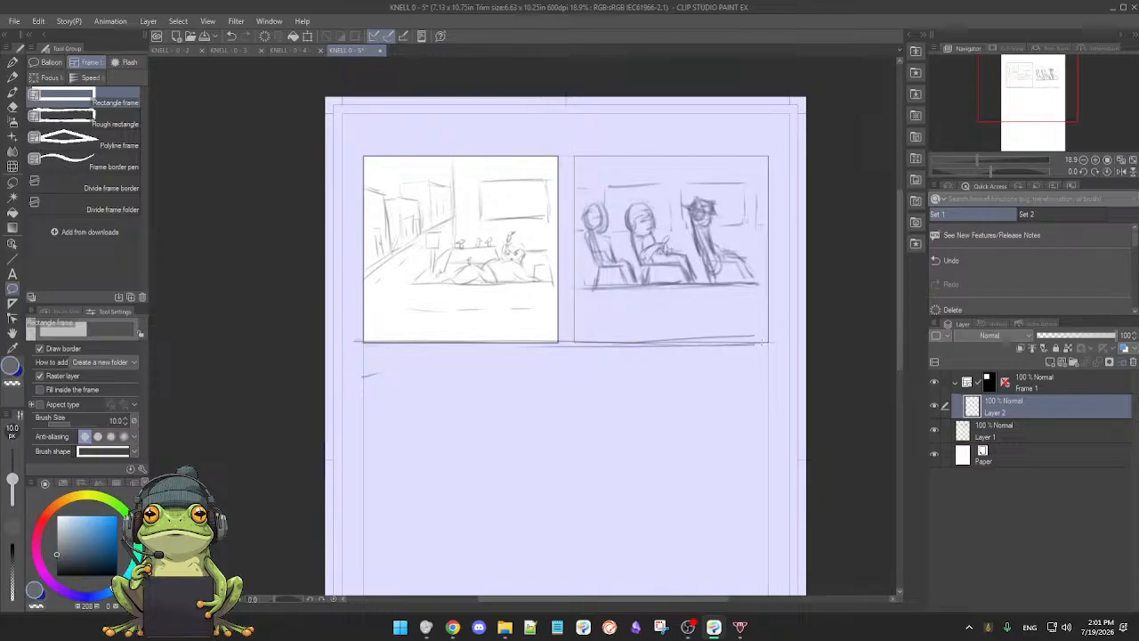
left_click_drag(762, 343, 761, 343)
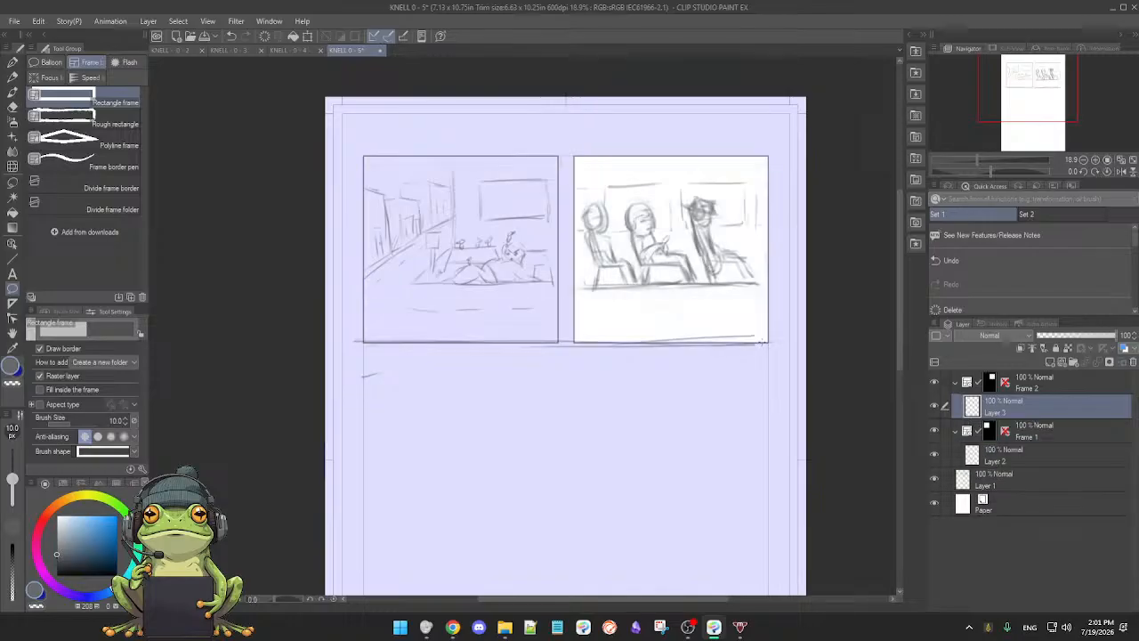
scroll(709, 376, "up", 2)
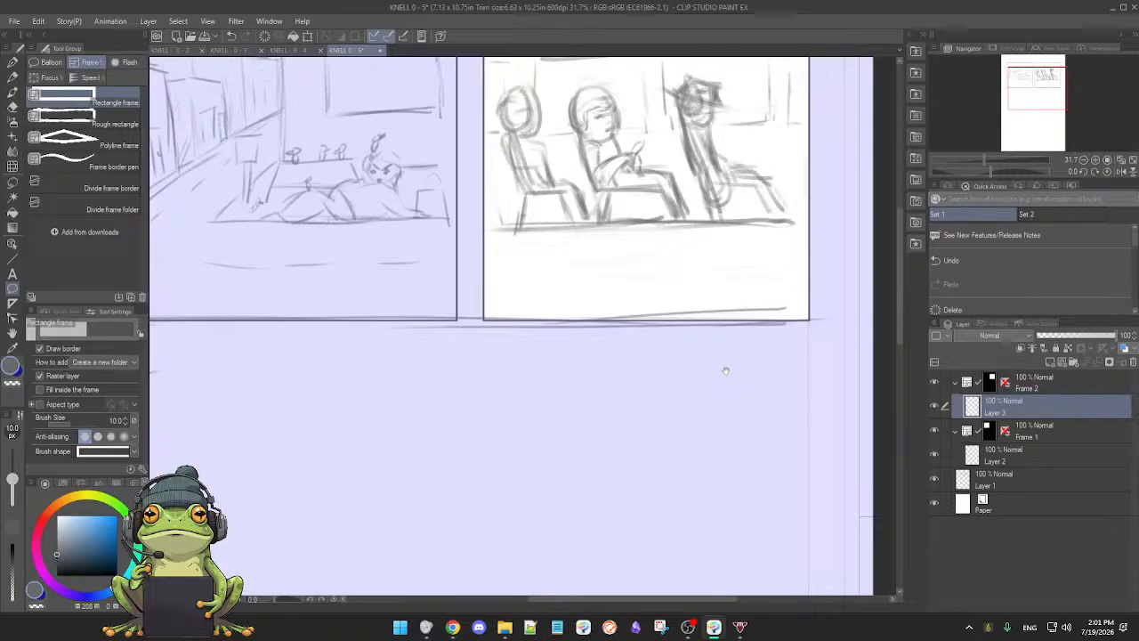
scroll(702, 382, "down", 2)
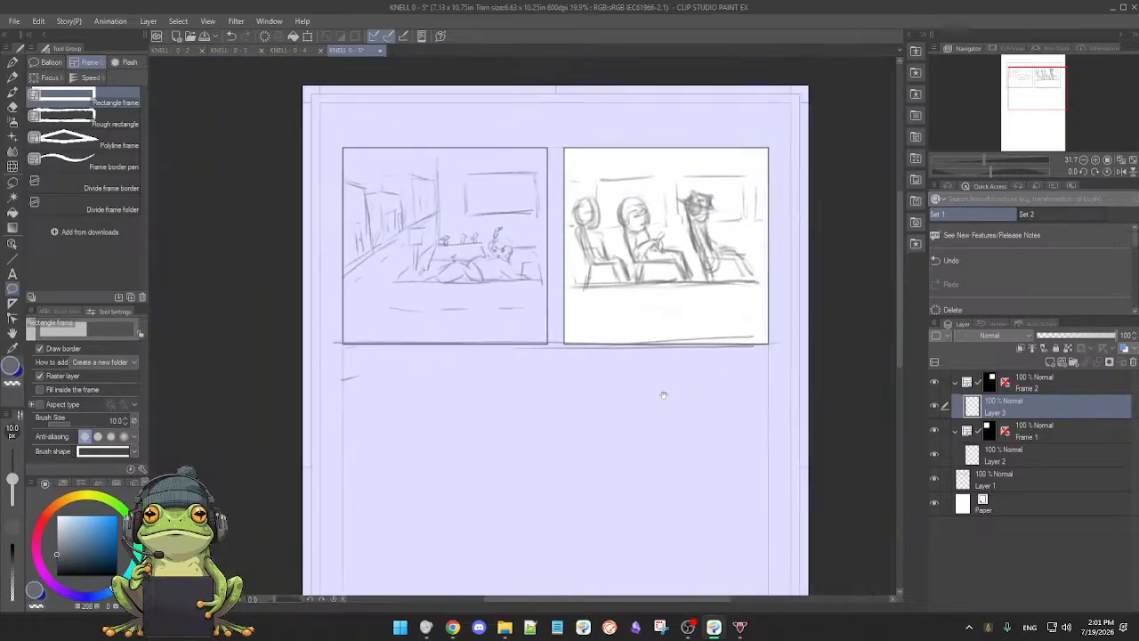
left_click(1029, 479)
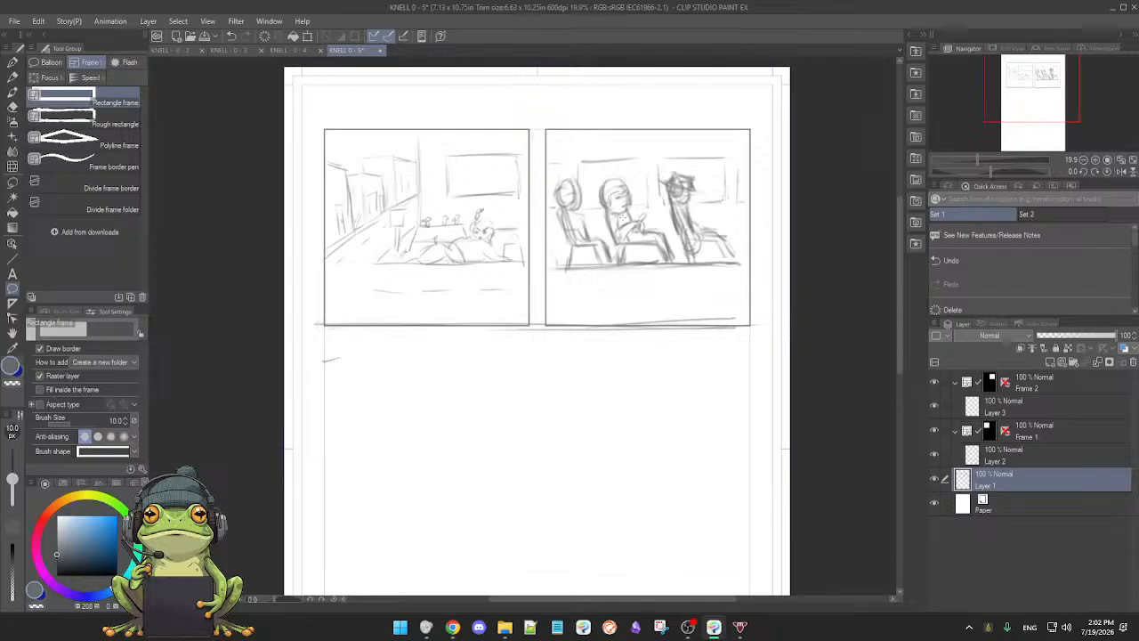
- Create two near-square frames side by side in the second row, aligned with the panels above and the page margins
scroll(518, 366, "down", 2)
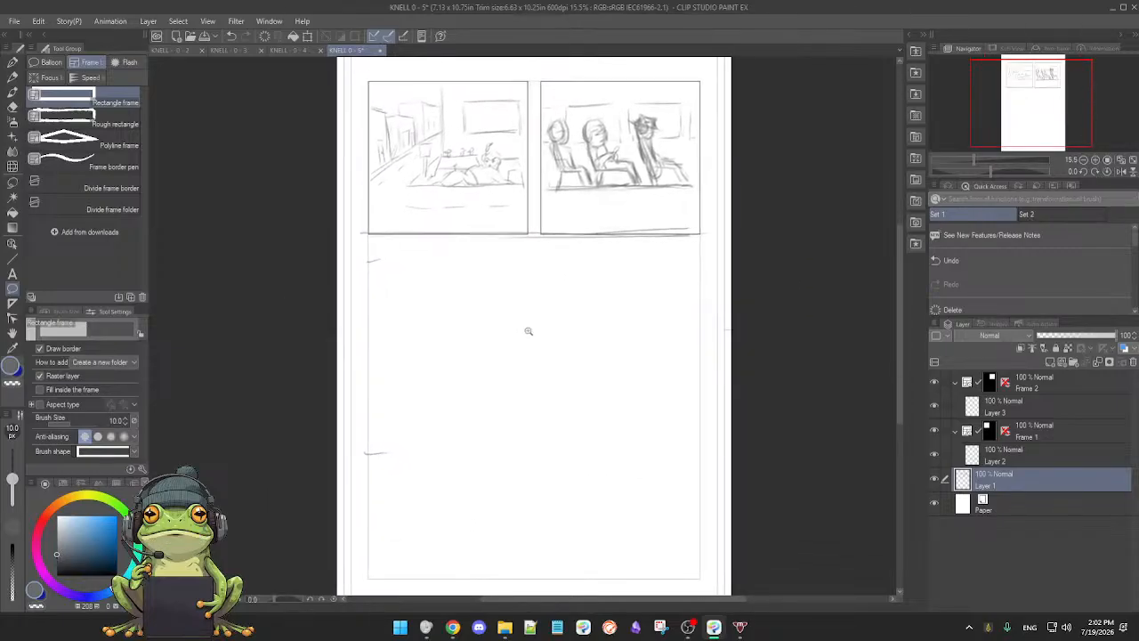
scroll(521, 329, "down", 1)
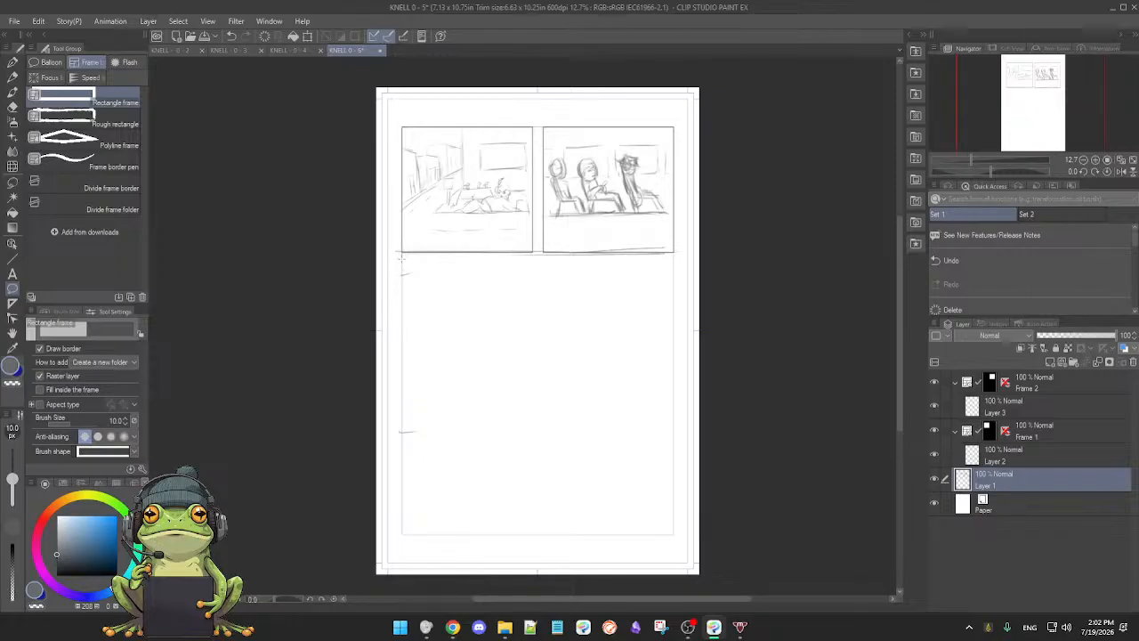
left_click_drag(401, 261, 533, 391)
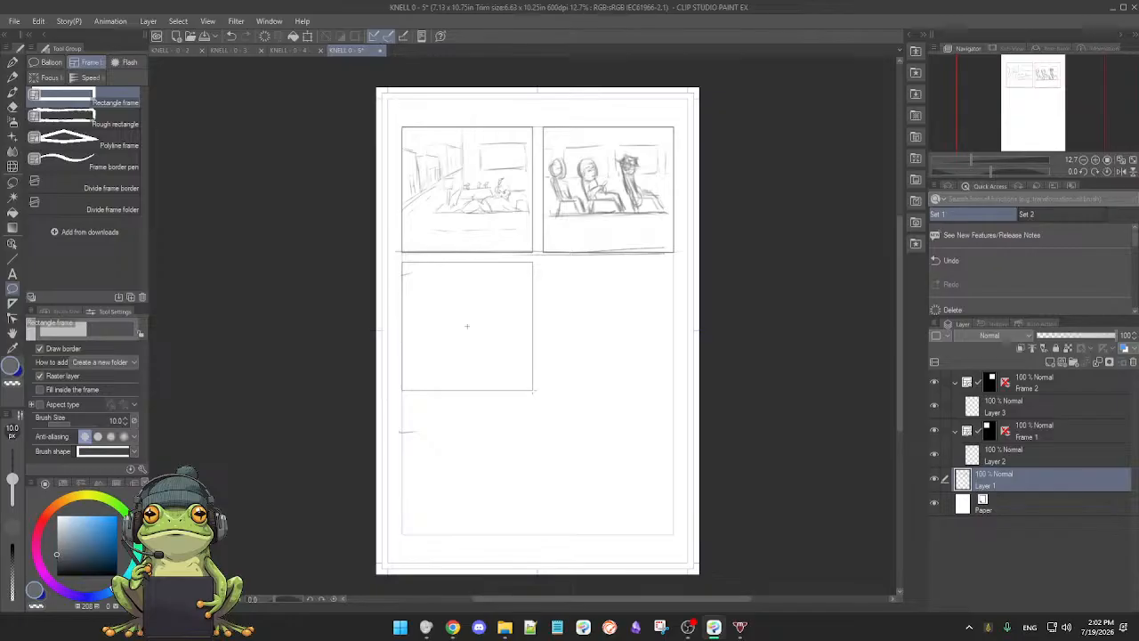
left_click_drag(533, 390, 533, 391)
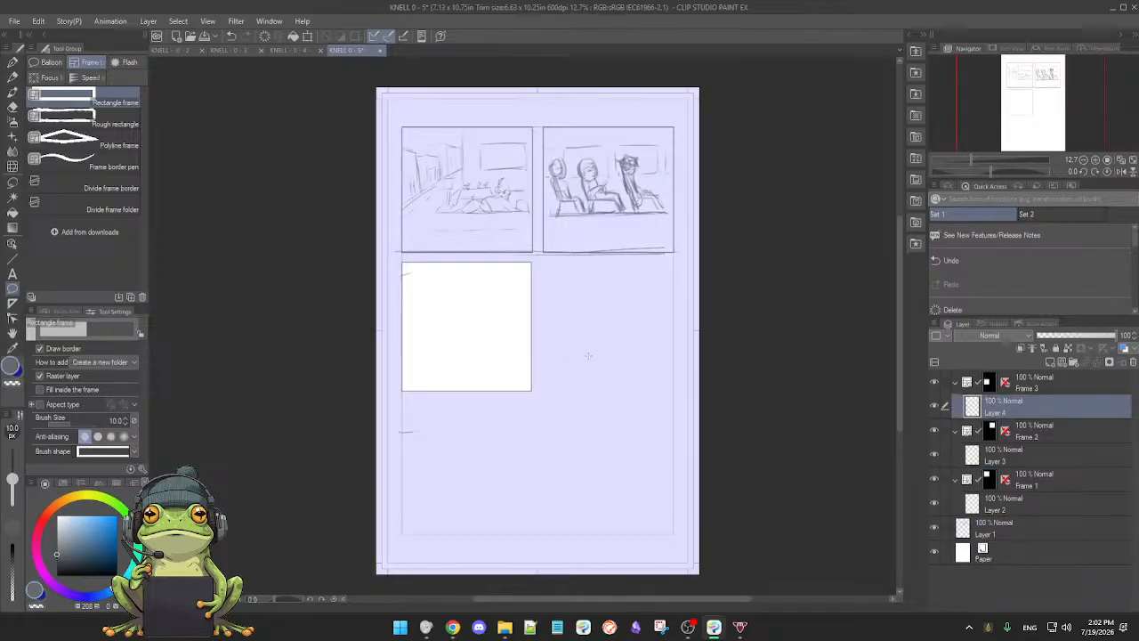
scroll(591, 363, "up", 1)
scroll(591, 362, "up", 1)
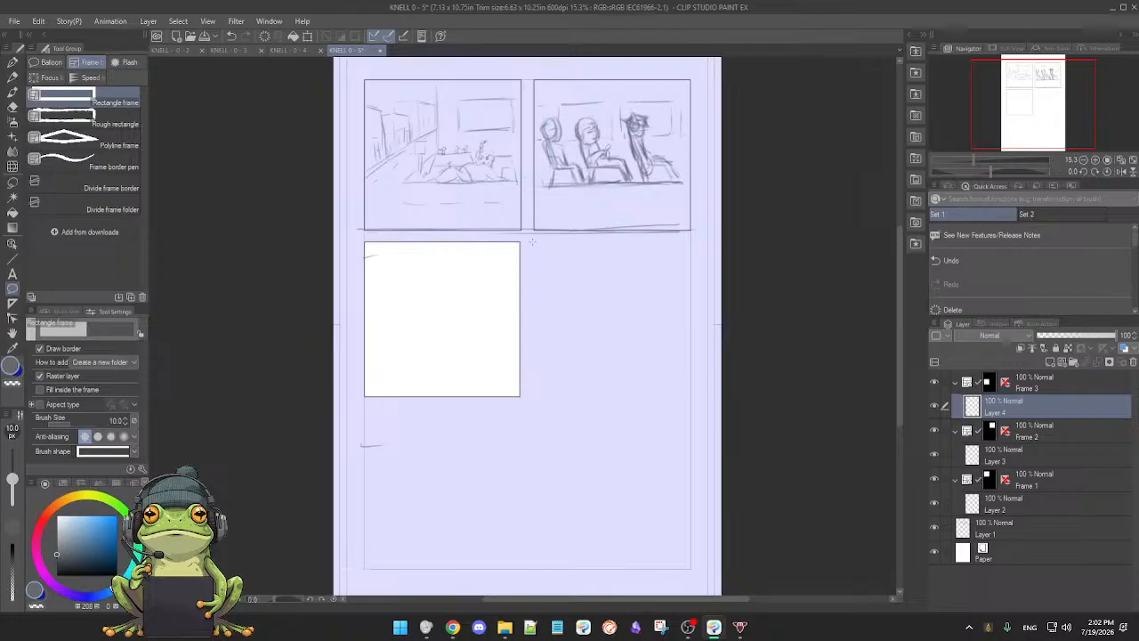
left_click_drag(532, 241, 688, 394)
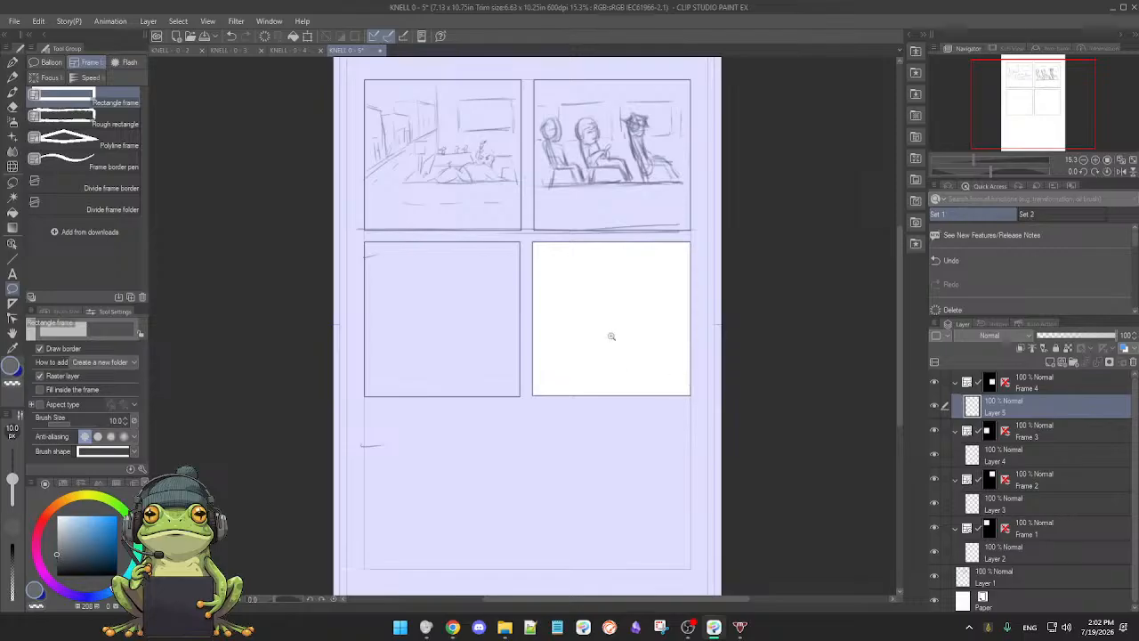
- Make Layer 1 the active layer and switch to the Pencil R sketching brush
scroll(613, 341, "down", 1)
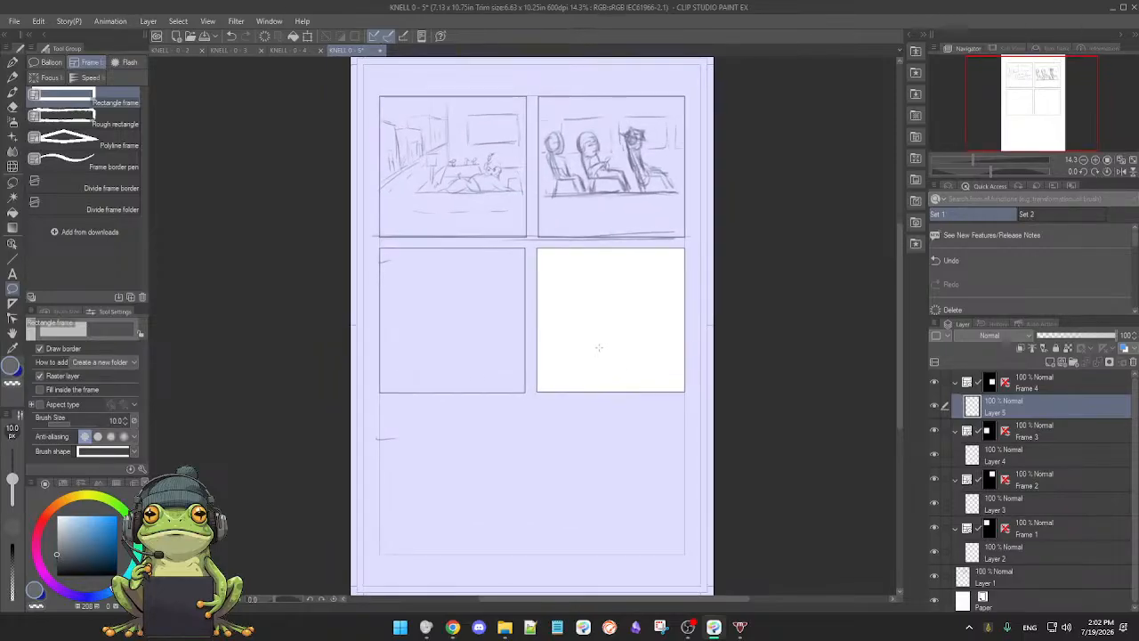
scroll(592, 348, "up", 3)
scroll(585, 346, "down", 1)
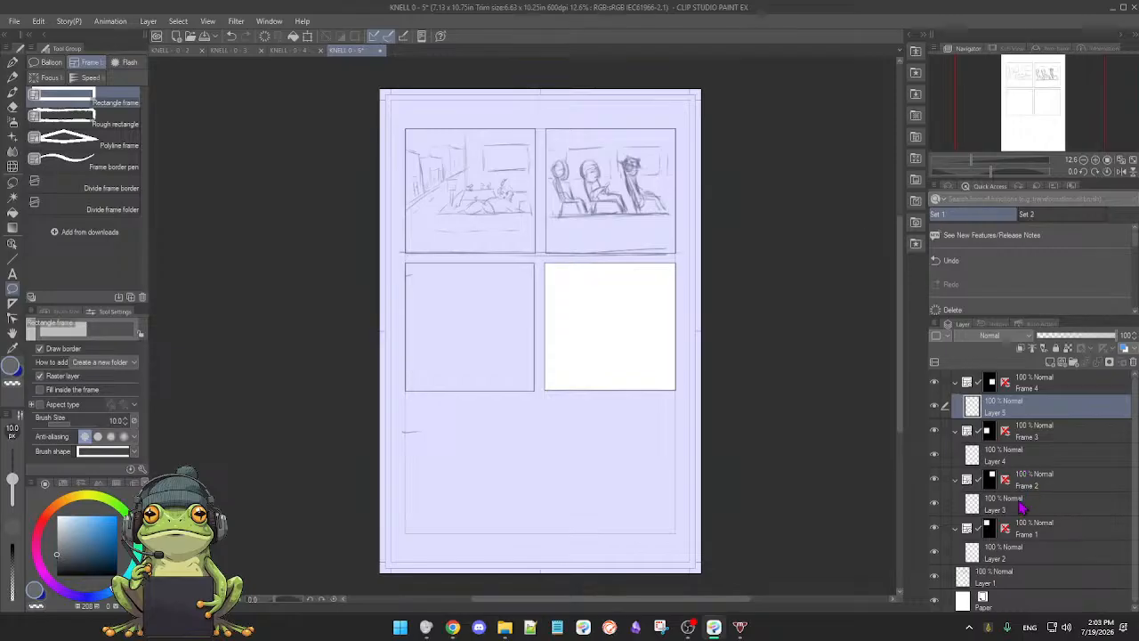
left_click(1017, 582)
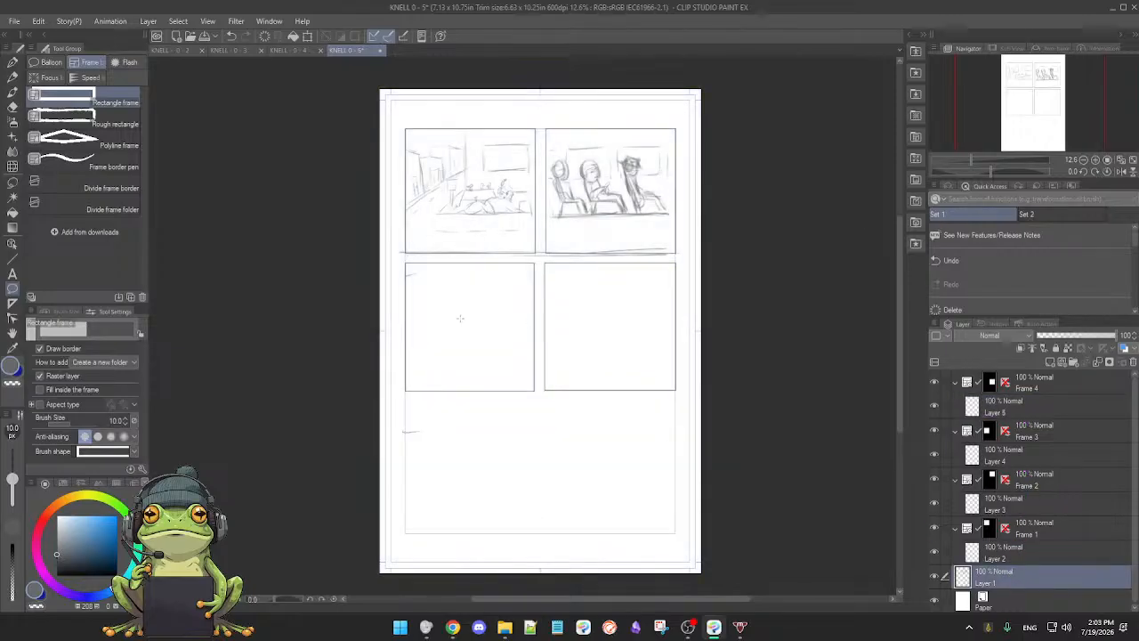
left_click_drag(453, 322, 470, 329)
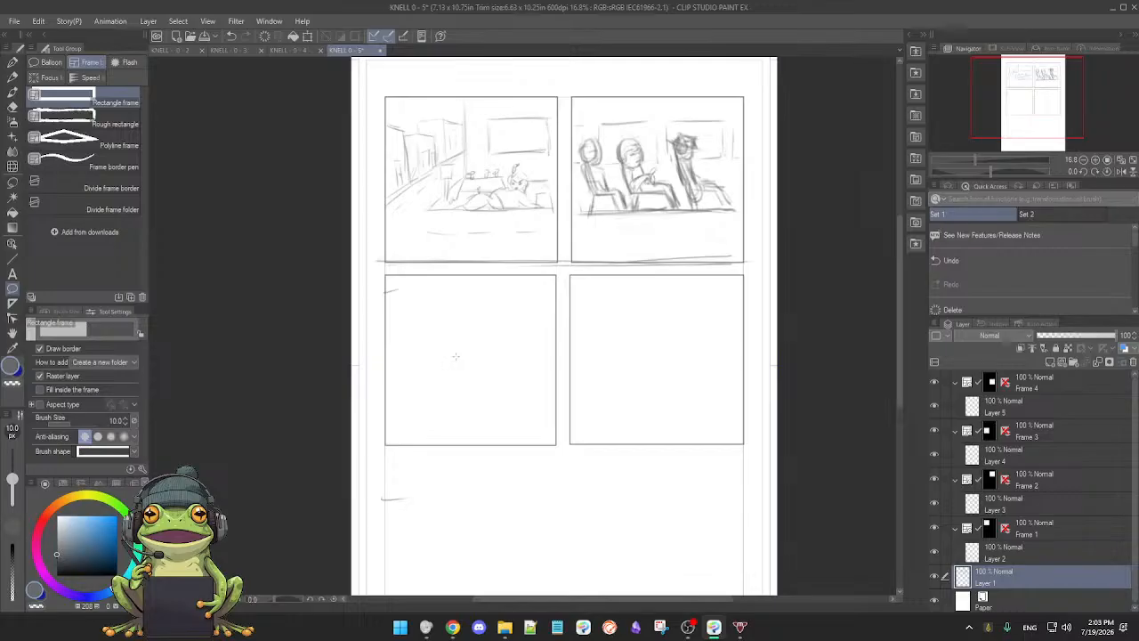
key("p")
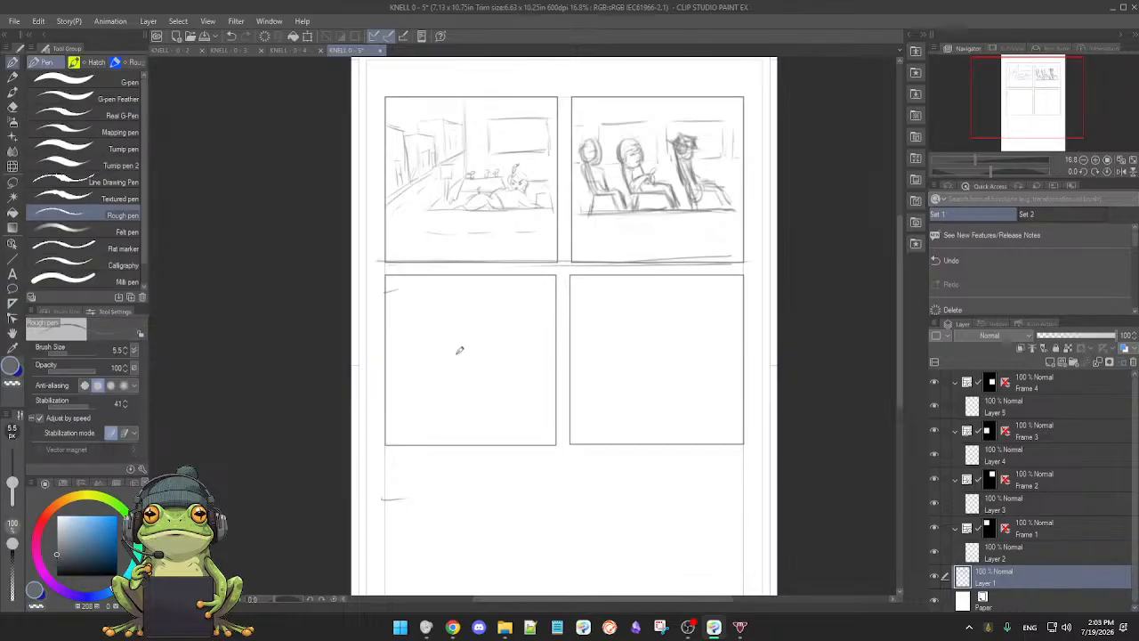
scroll(459, 355, "up", 1)
left_click_drag(459, 357, 433, 408)
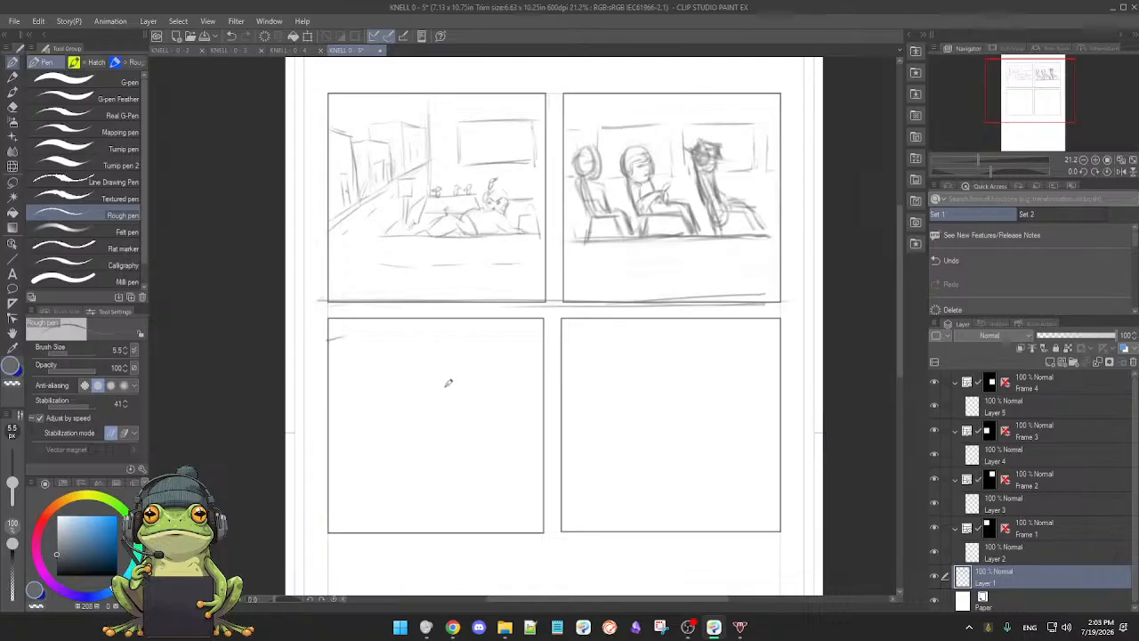
key("p")
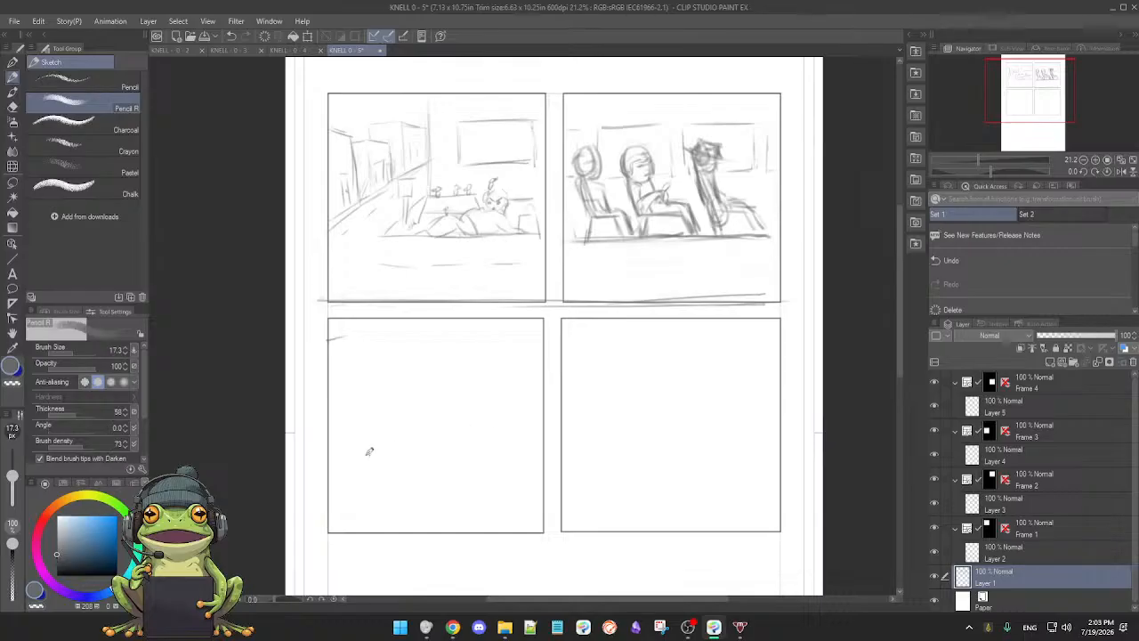
- Try a rounded balloon in the upper part of the third panel, and undo it
left_click(12, 292)
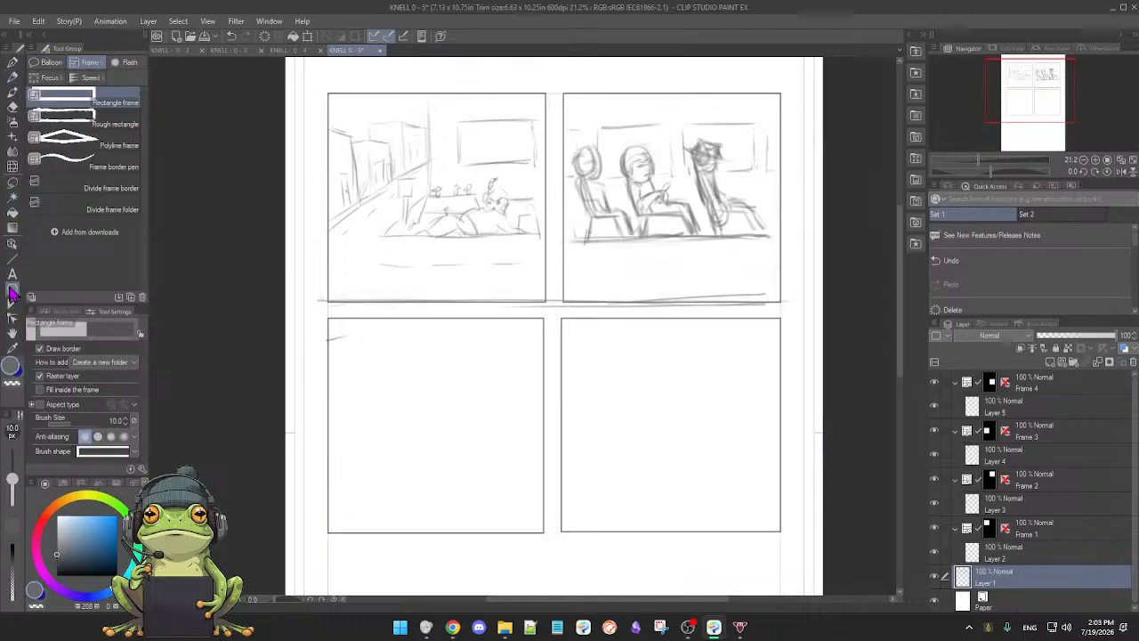
left_click(46, 64)
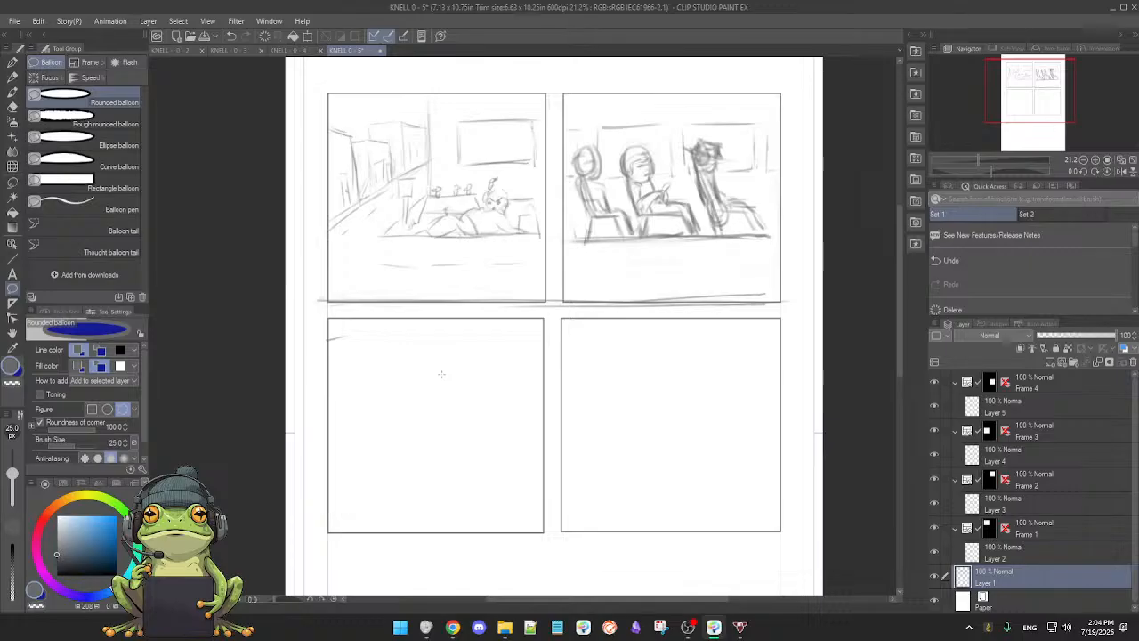
left_click_drag(445, 361, 536, 428)
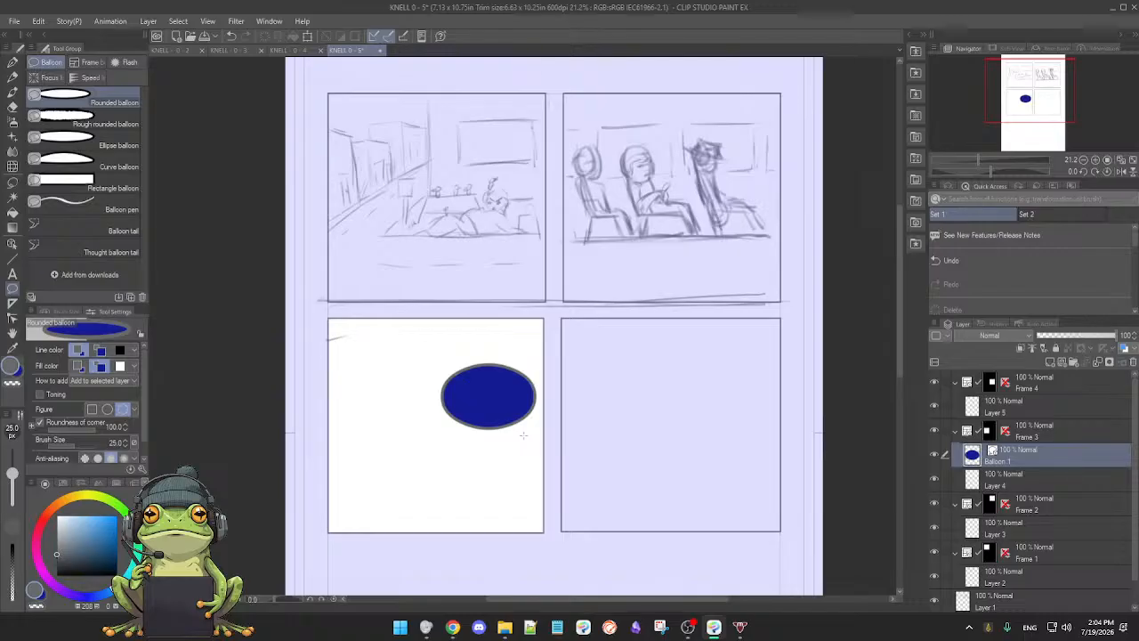
left_click(934, 432)
left_click(934, 433)
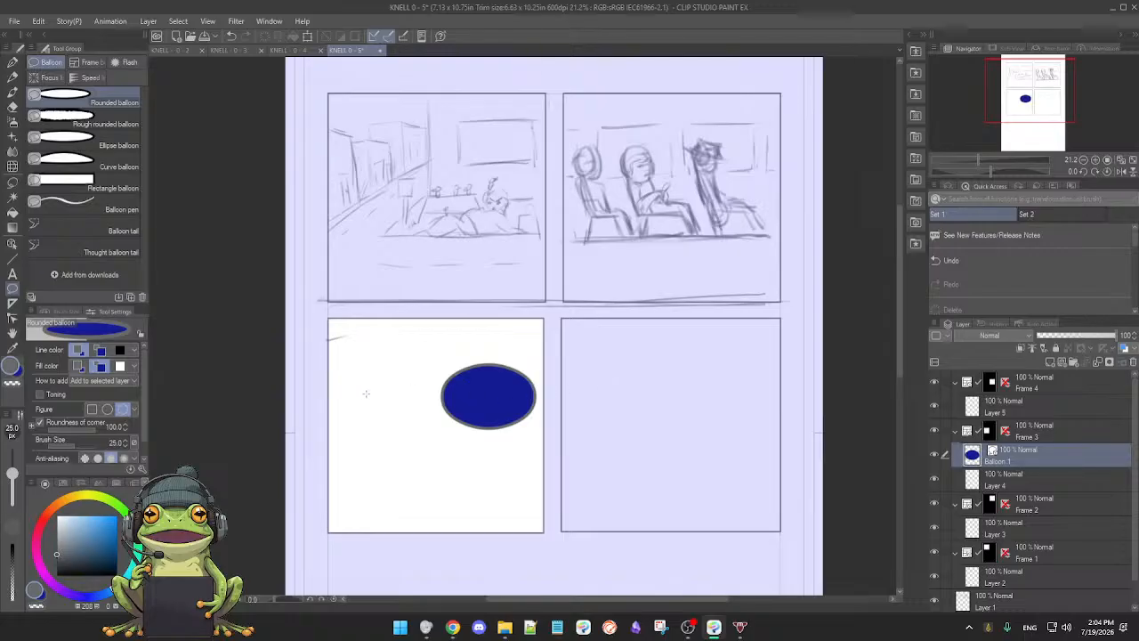
key("ctrl+z")
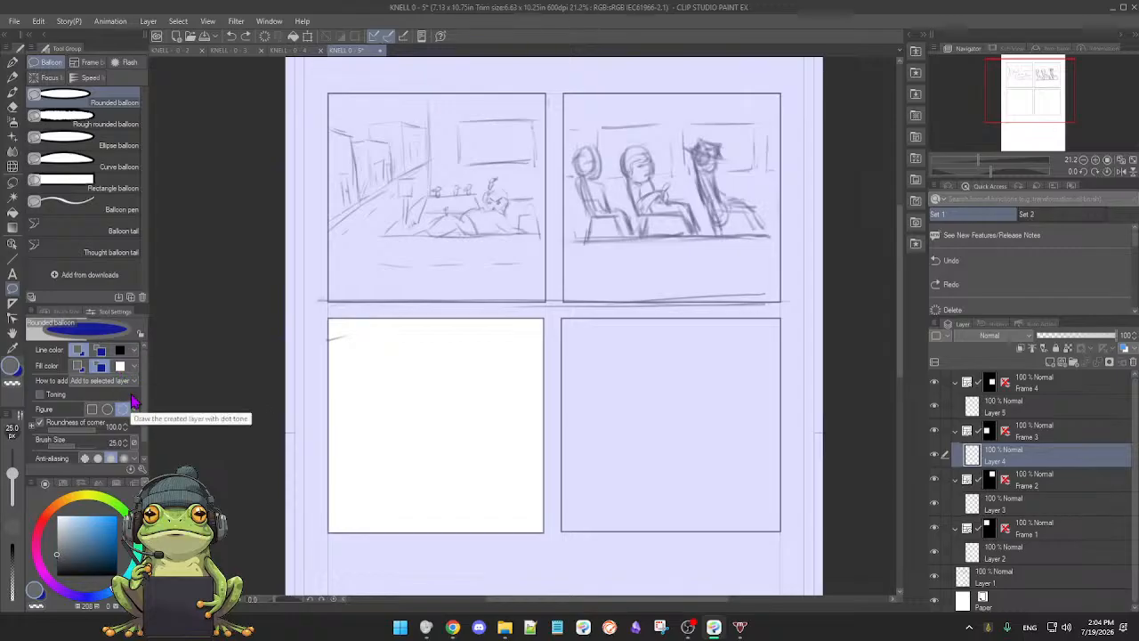
- Darken the main color to near black and reduce the rounded balloon's brush size to 3.2
scroll(144, 411, "down", 2)
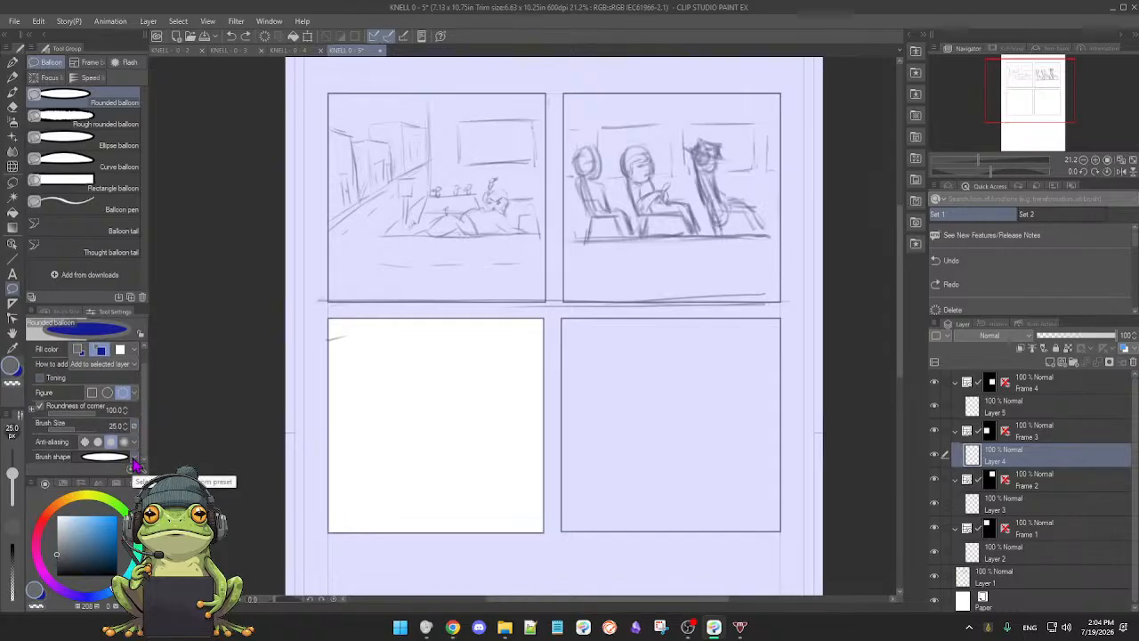
left_click_drag(57, 558, 56, 576)
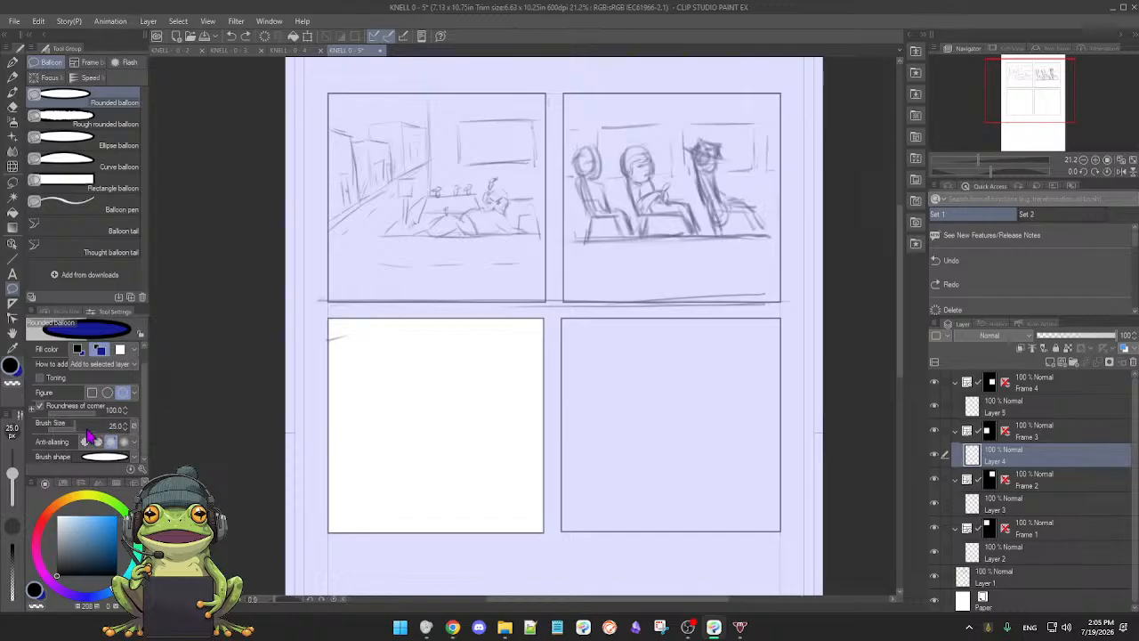
left_click_drag(77, 433, 71, 431)
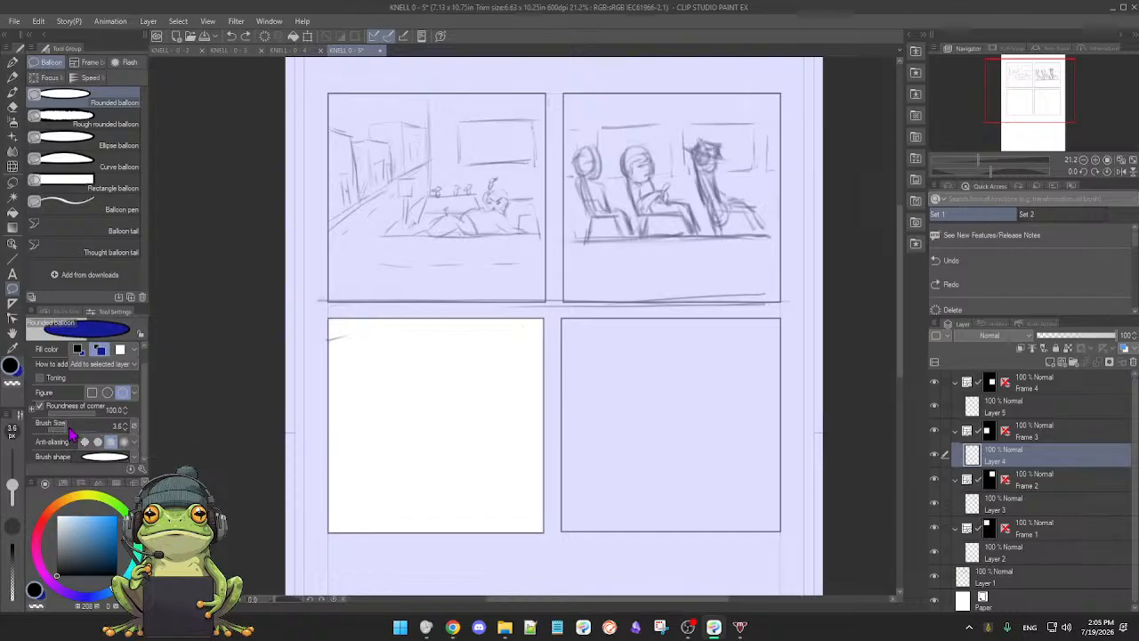
left_click_drag(69, 429, 66, 430)
- Draw a wide rounded balloon in the third panel and start a text in it at size 7.3
left_click_drag(362, 372, 484, 414)
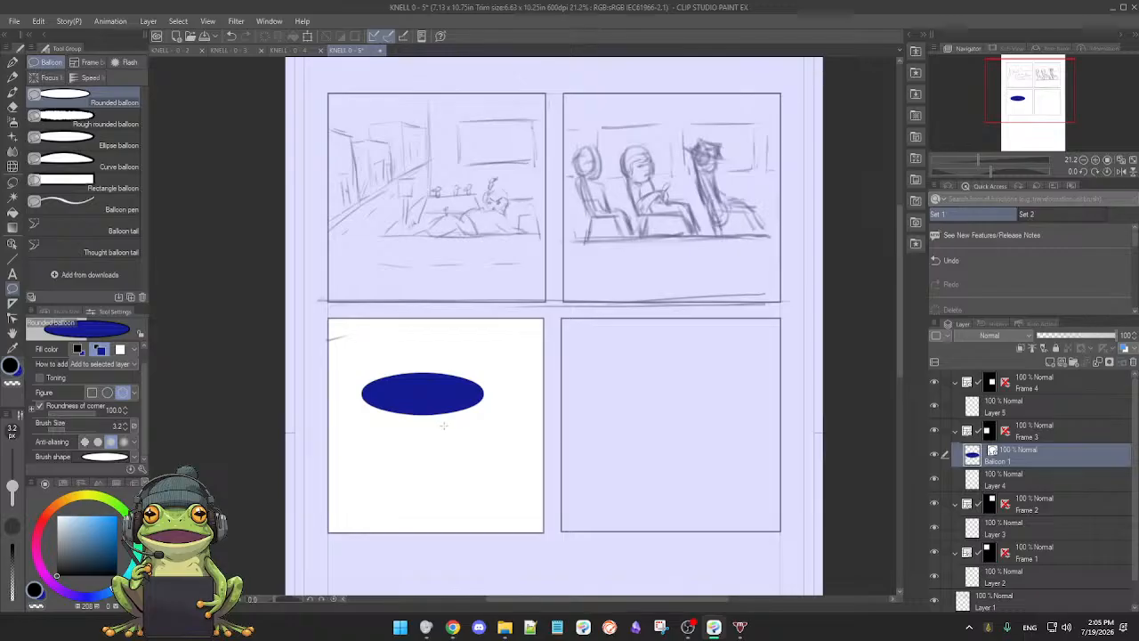
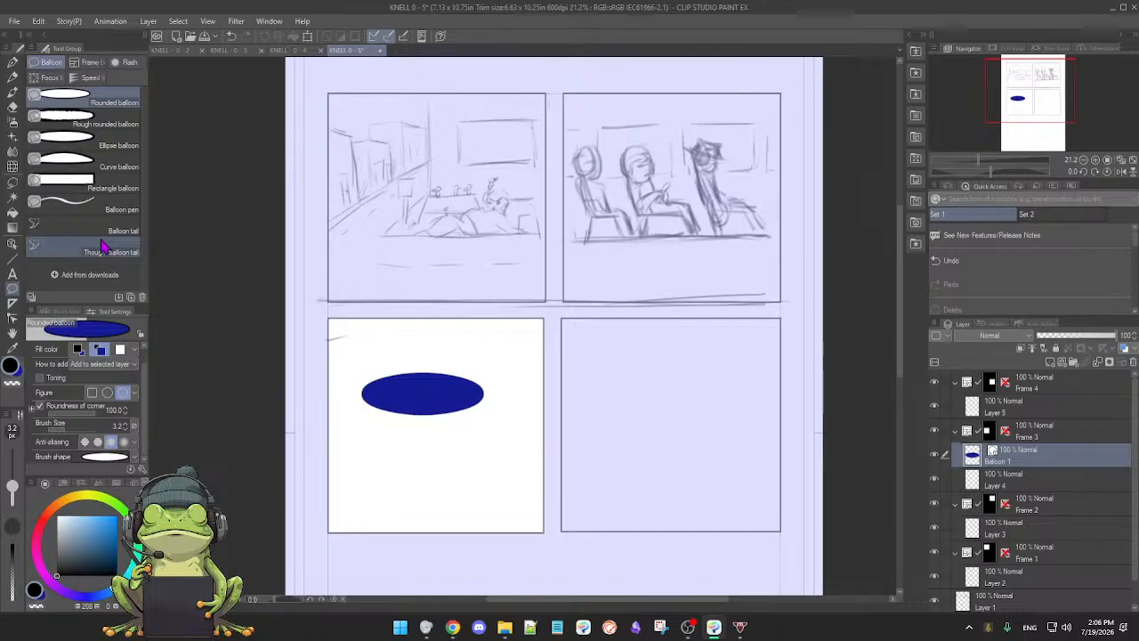
left_click(12, 275)
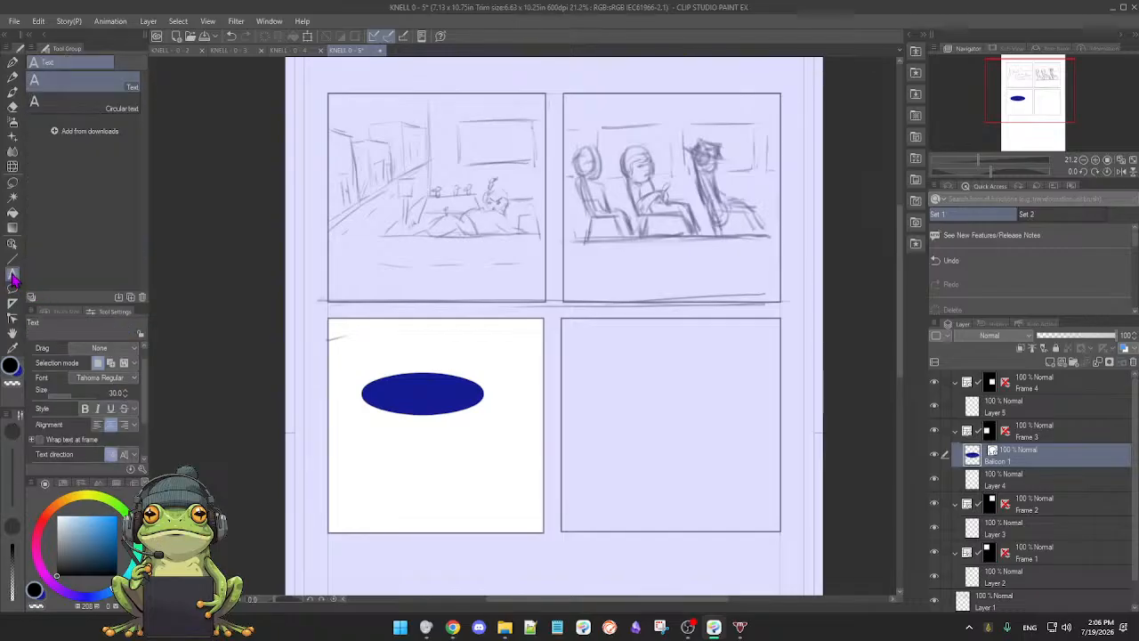
left_click(416, 397)
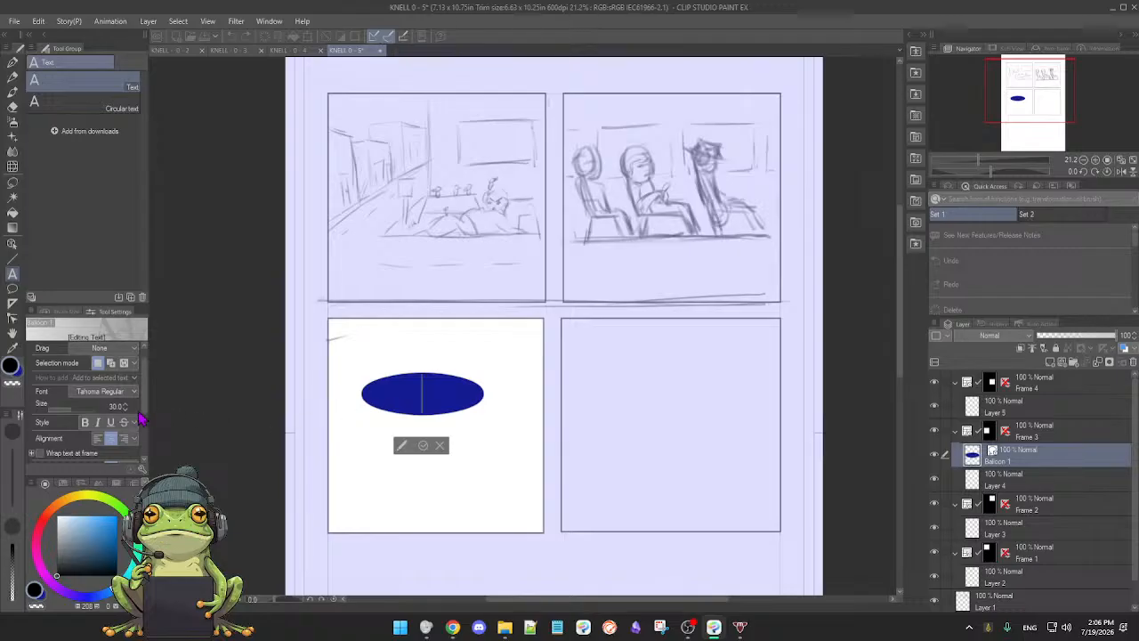
left_click_drag(65, 414, 63, 412)
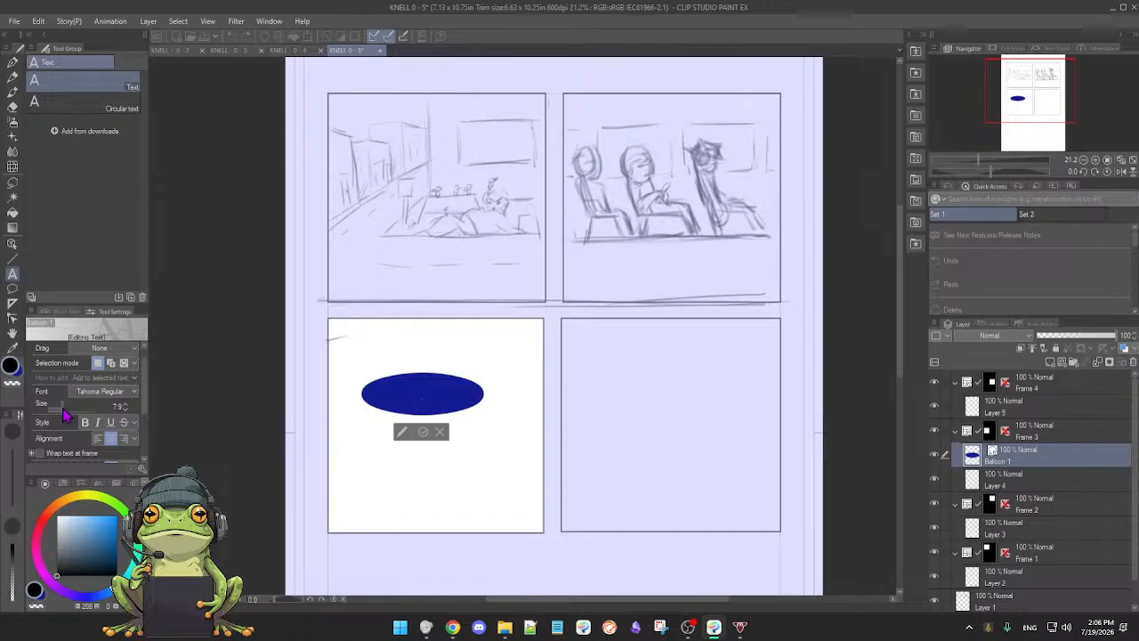
left_click_drag(63, 412, 62, 412)
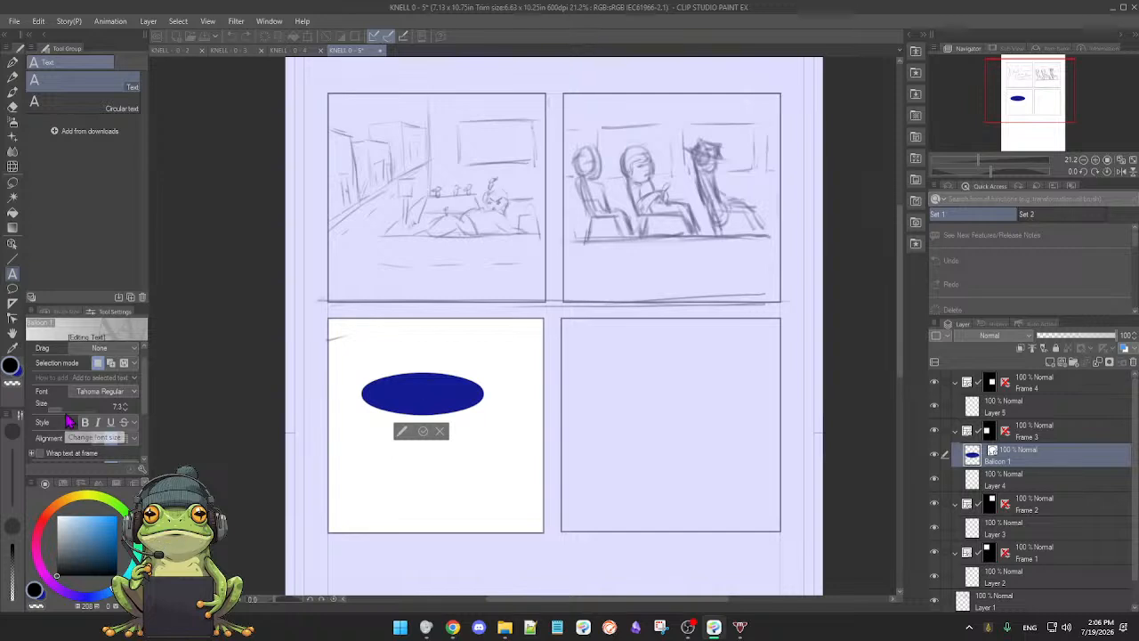
- Clear the font name filter and look through the fonts available for the balloon text
left_click(129, 392)
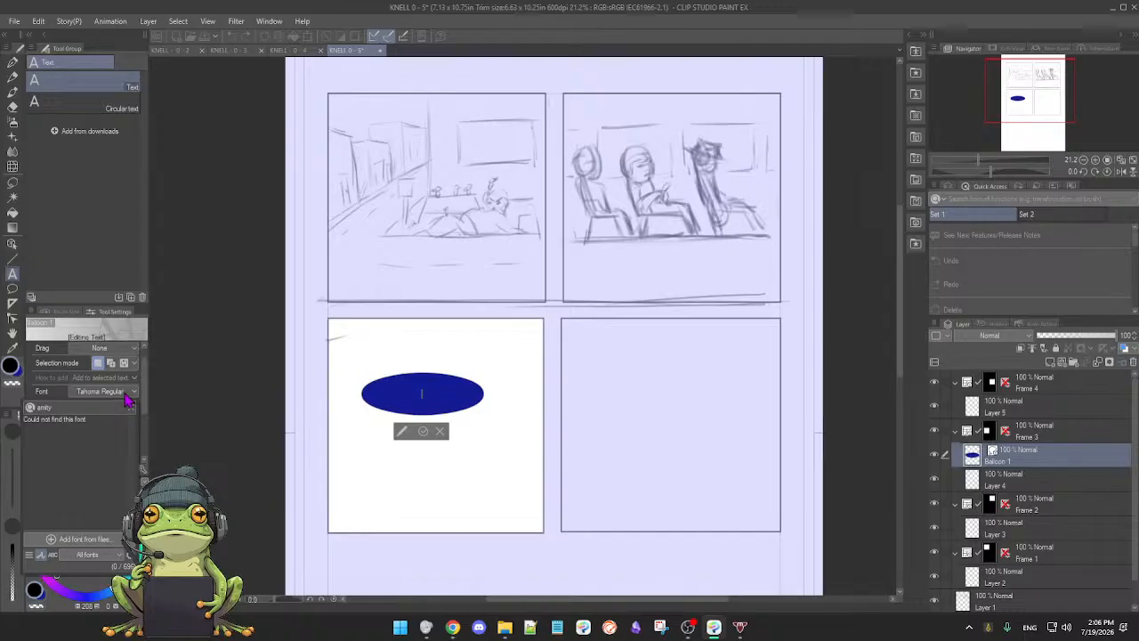
left_click(125, 393)
left_click(134, 394)
left_click(131, 407)
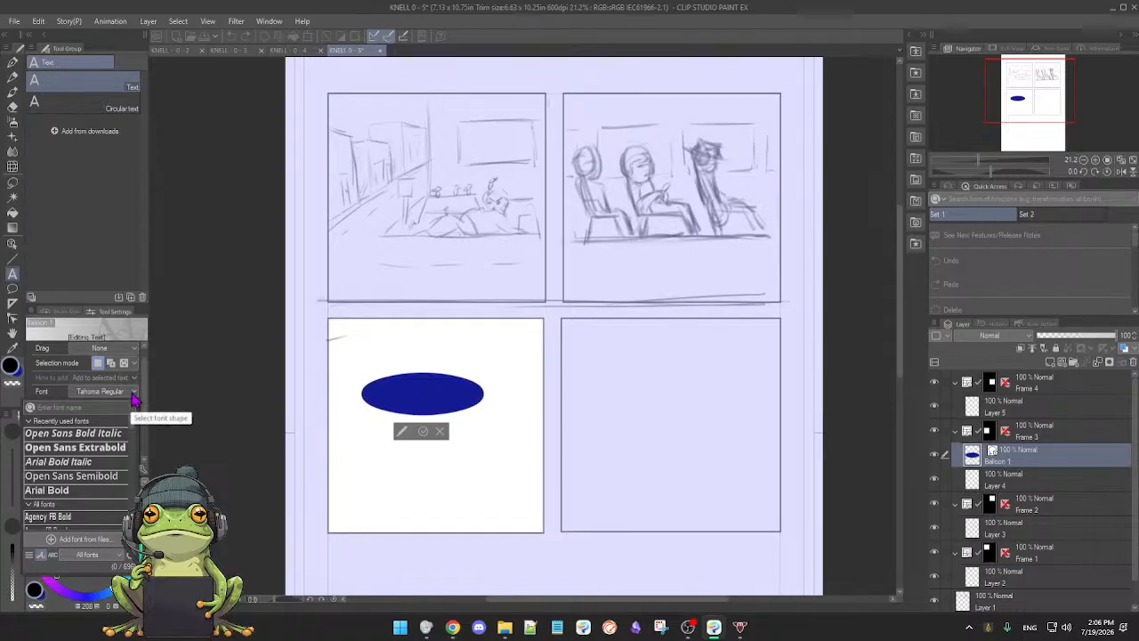
left_click(133, 397)
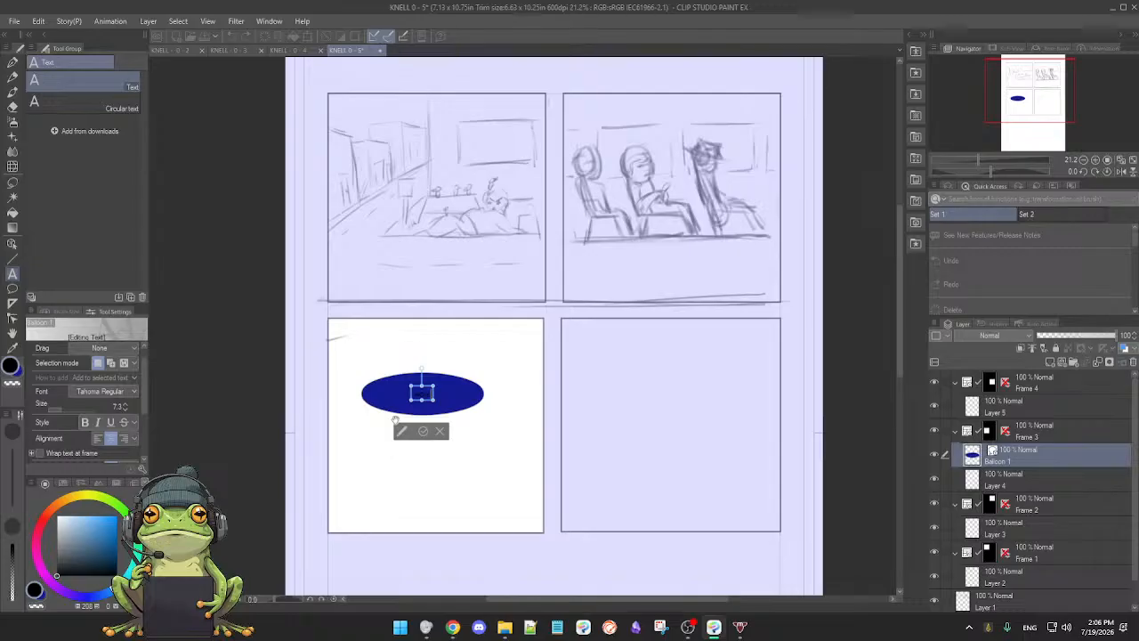
- Delete the trial text, abandon text entry in the balloon, and undo the balloon in the third panel
key("BackSpace")
key("BackSpace")
key("BackSpace")
key("BackSpace")
left_click_drag(147, 393, 143, 433)
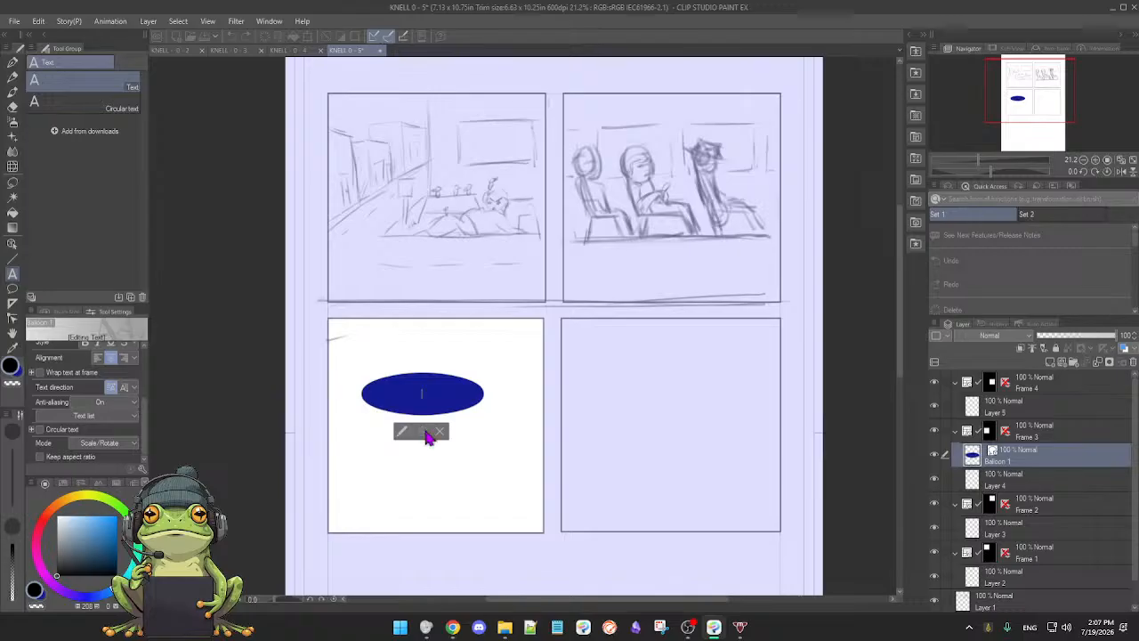
left_click(422, 431)
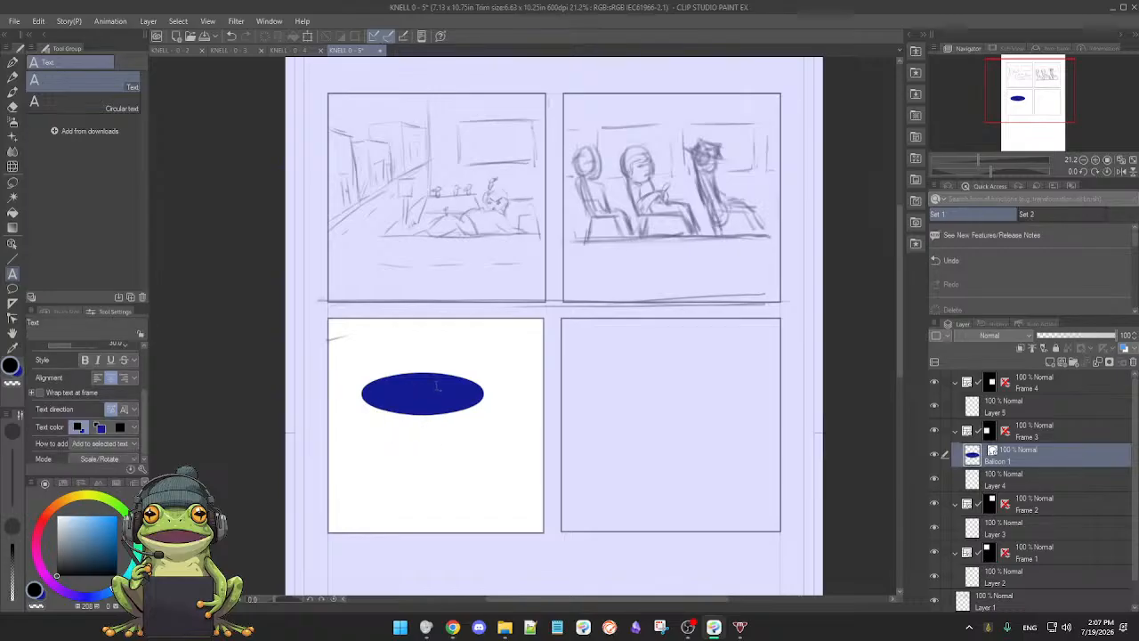
left_click(425, 399)
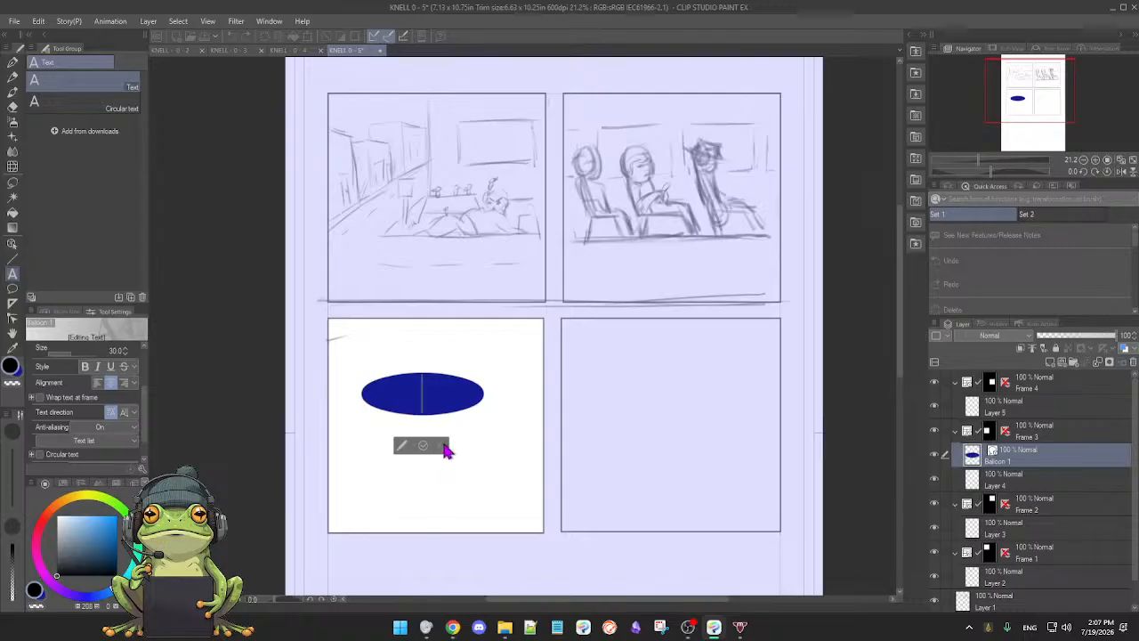
left_click(441, 446)
key("ctrl+z")
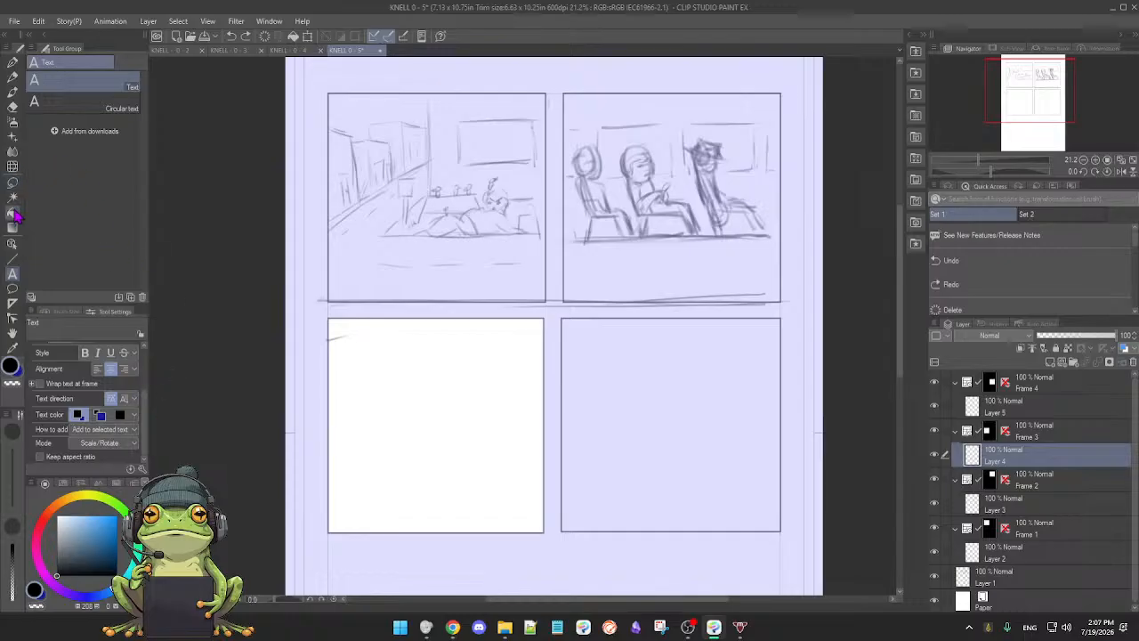
- Set the rounded balloon's fill color to the white user color
left_click(12, 288)
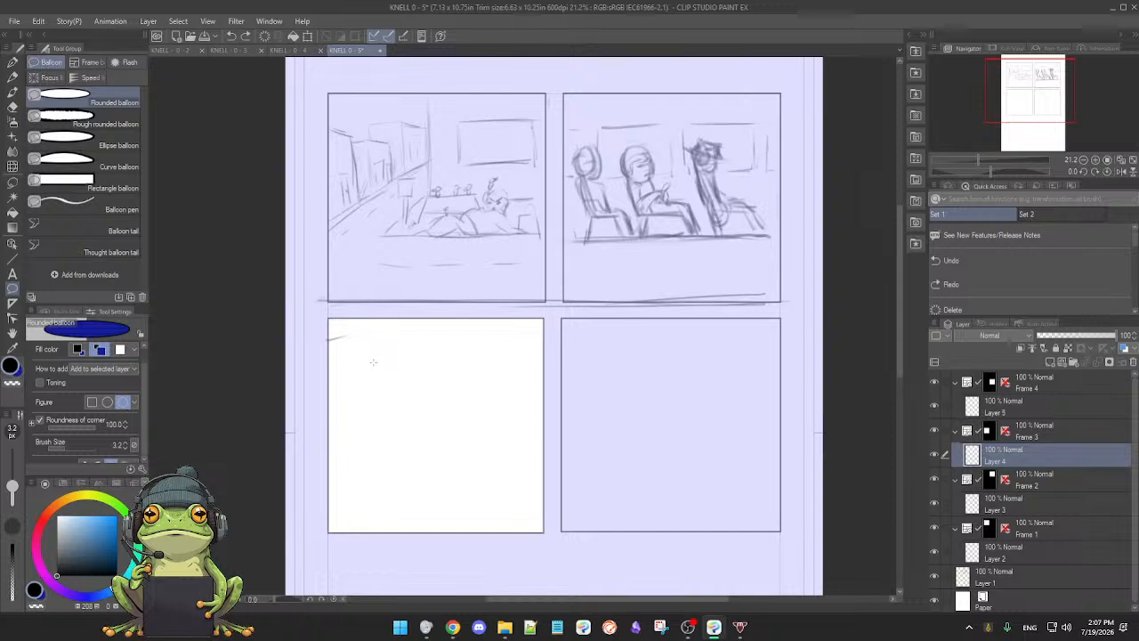
left_click(134, 349)
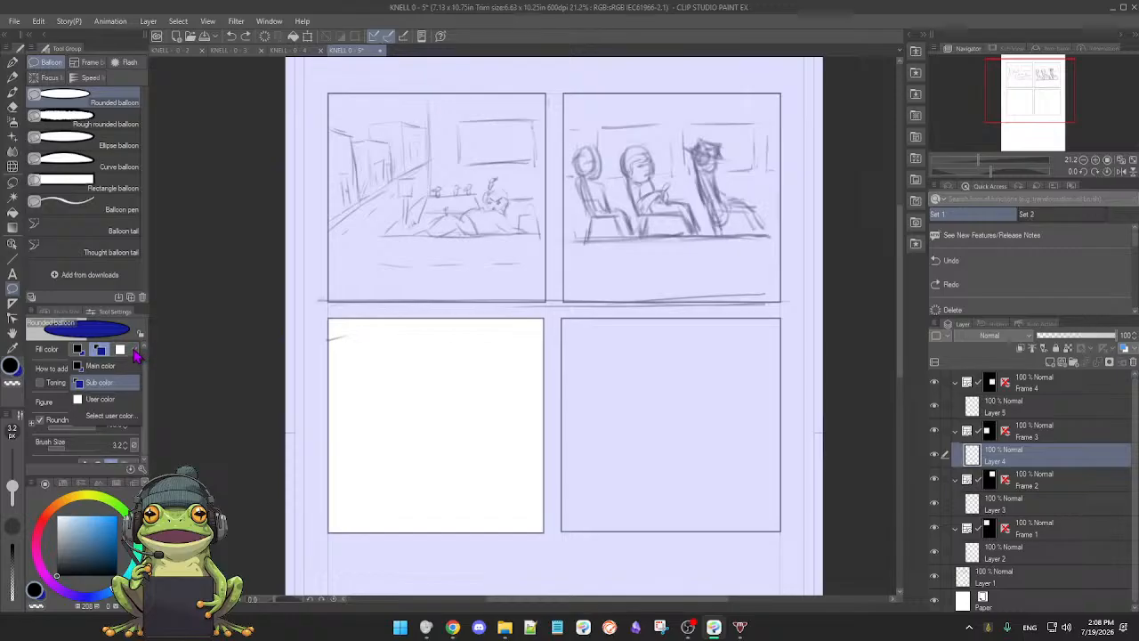
left_click(135, 355)
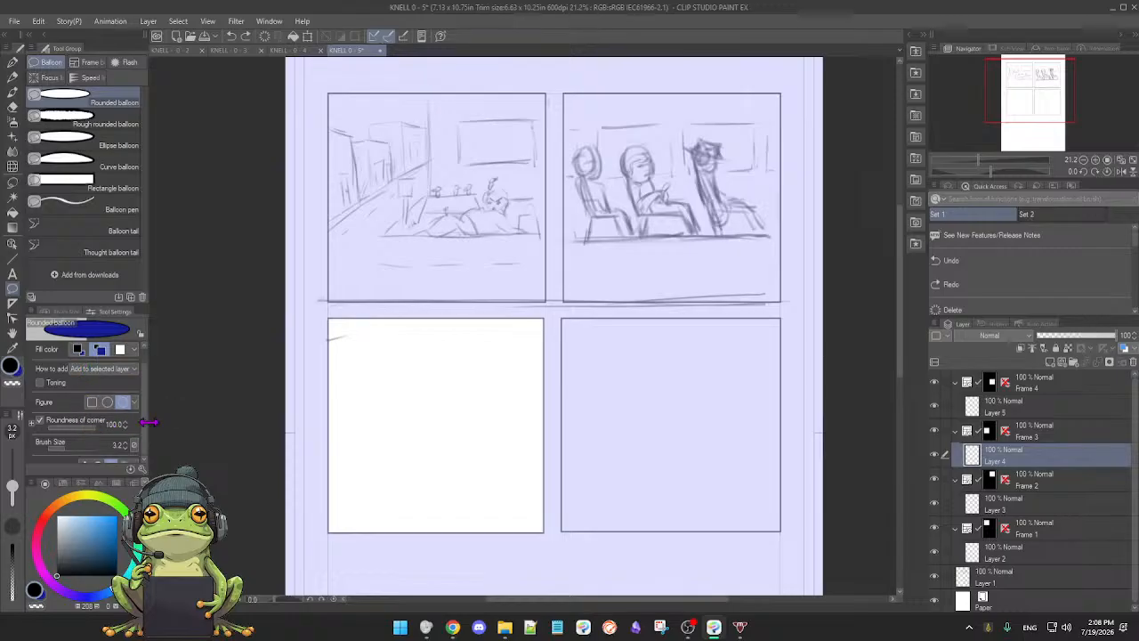
left_click_drag(144, 427, 142, 408)
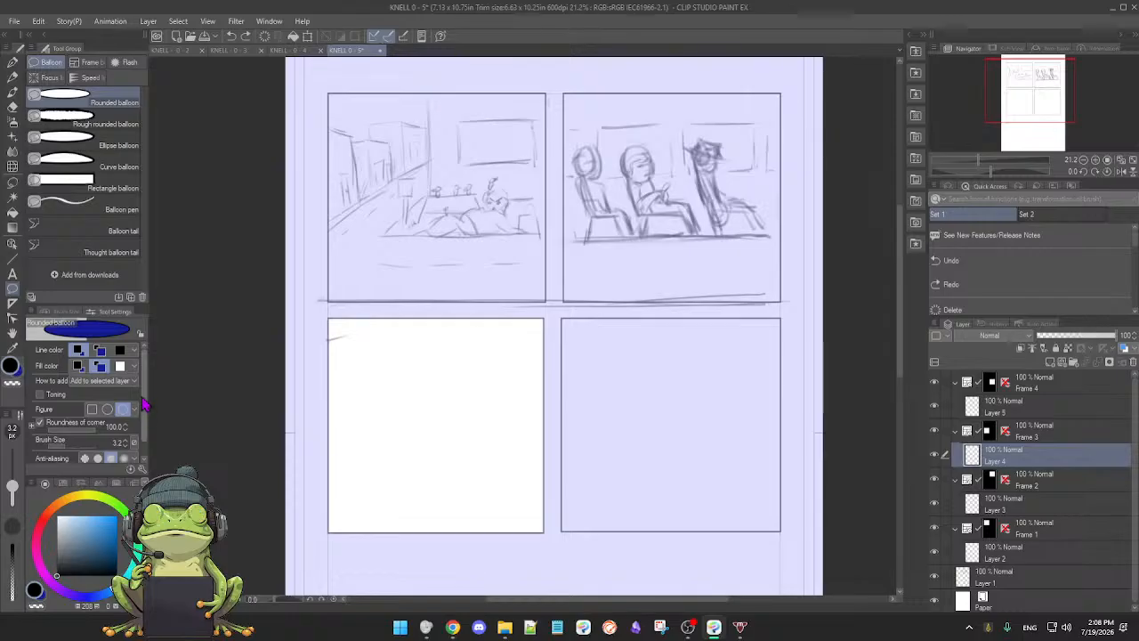
left_click(134, 366)
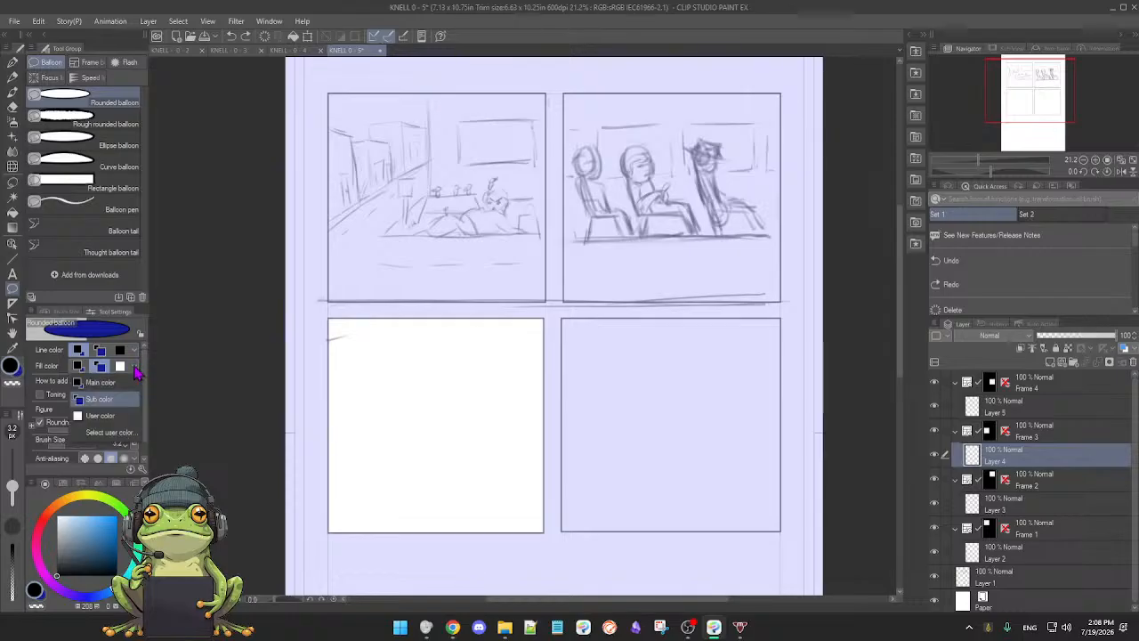
left_click(99, 415)
left_click(120, 411)
- Try placing a white-filled rounded balloon on the page near the third panel, and undo it
left_click(359, 357)
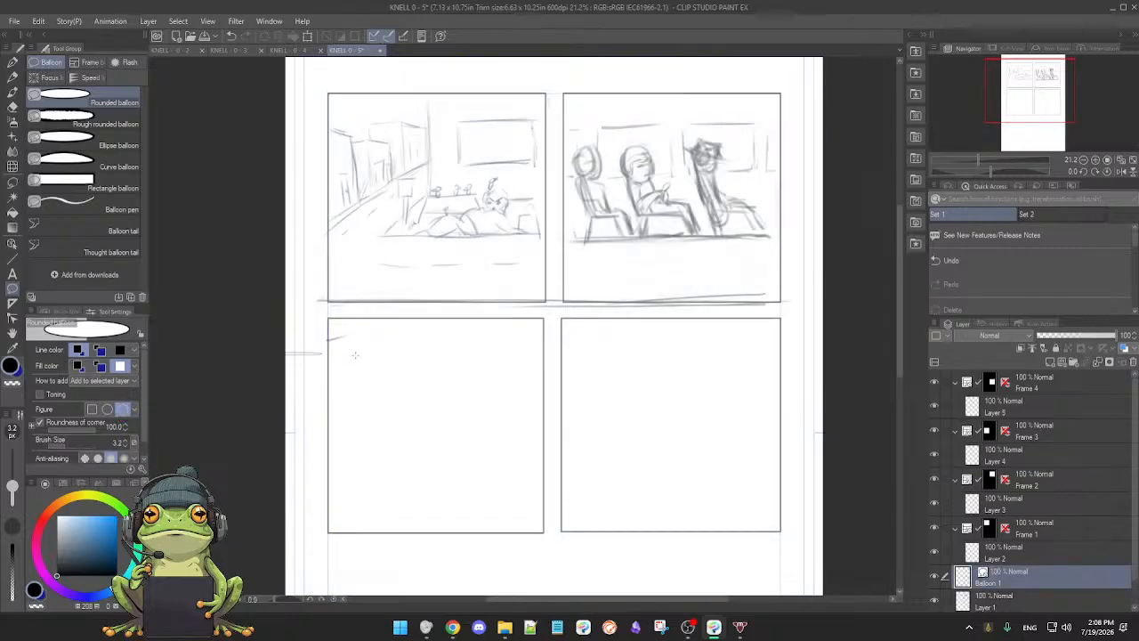
key("ctrl+z")
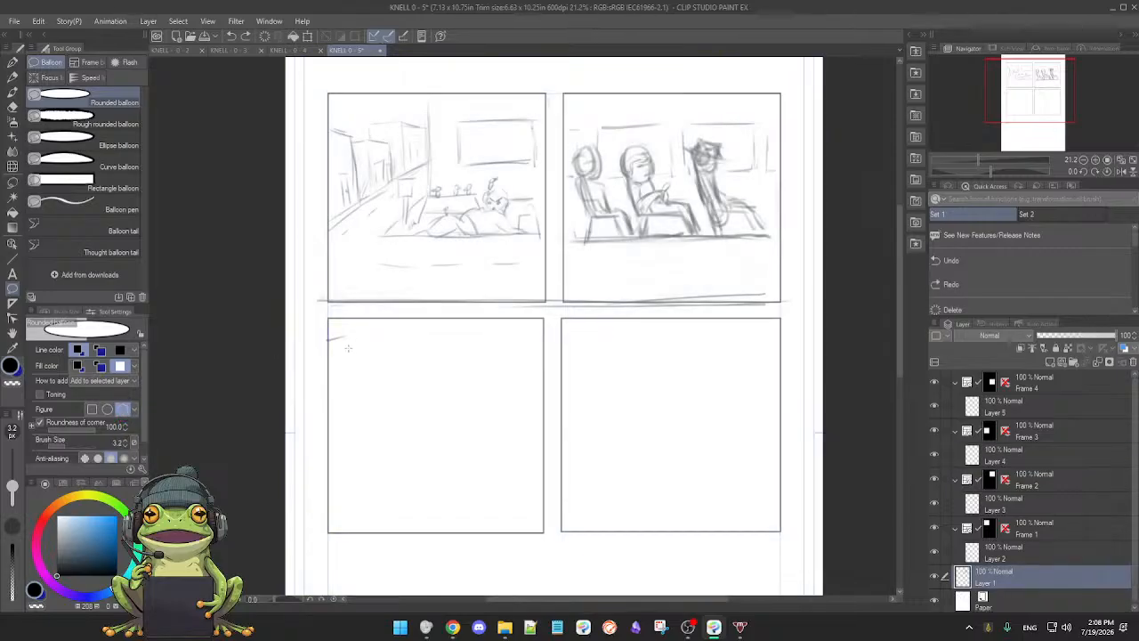
- Draw a wide rounded balloon across the upper part of the third panel and toggle its layer's visibility to check it
left_click_drag(343, 347, 517, 413)
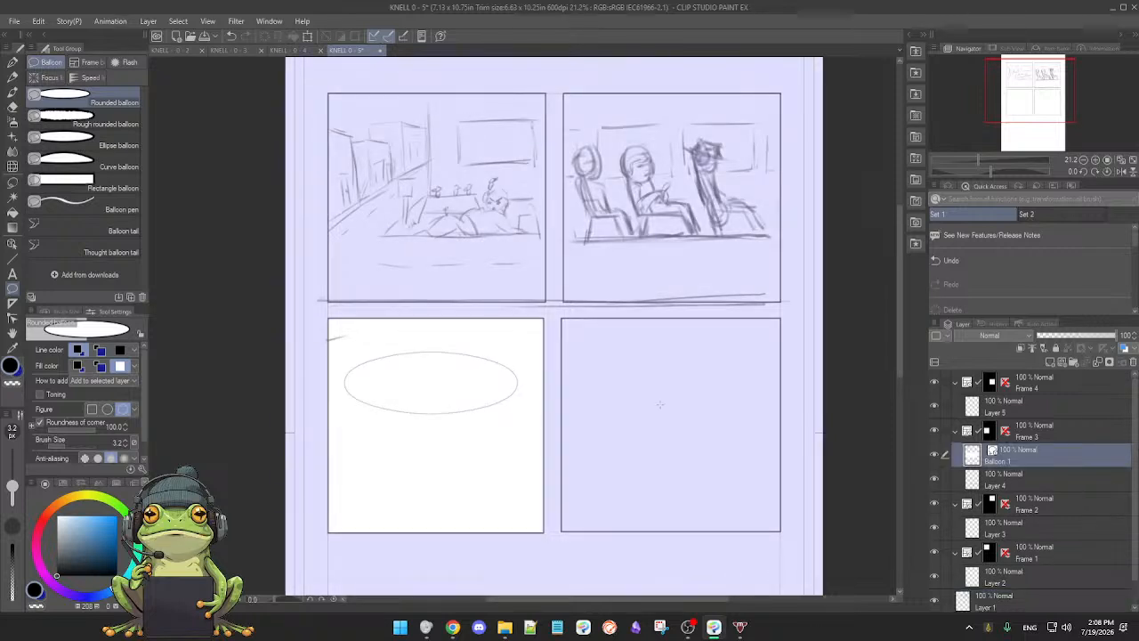
left_click(934, 455)
left_click(934, 455)
left_click(934, 455)
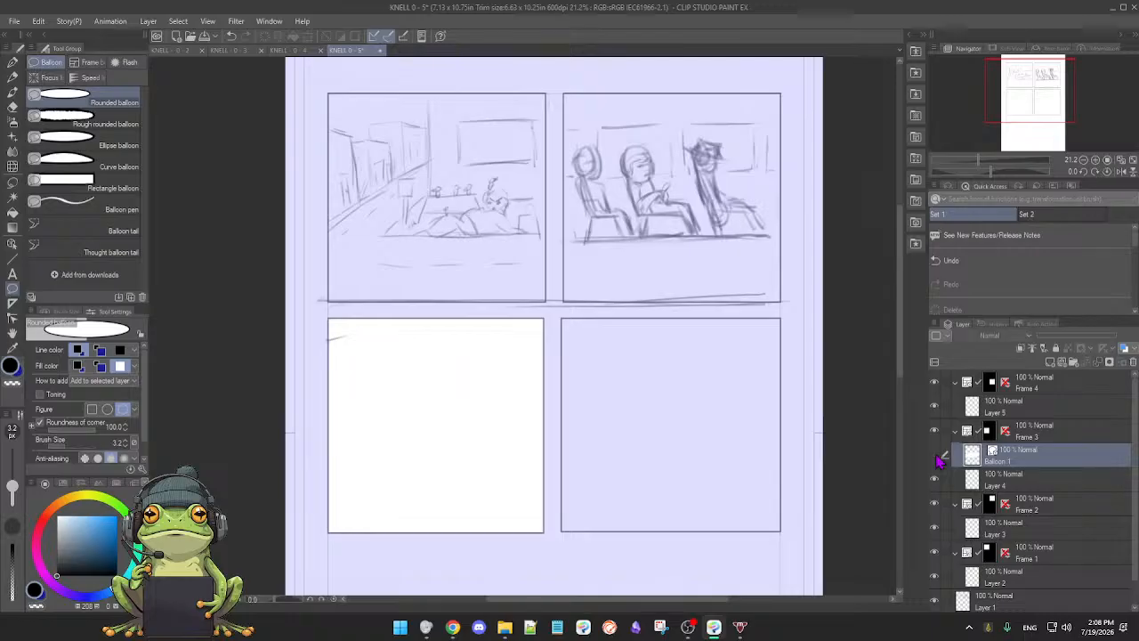
left_click(934, 454)
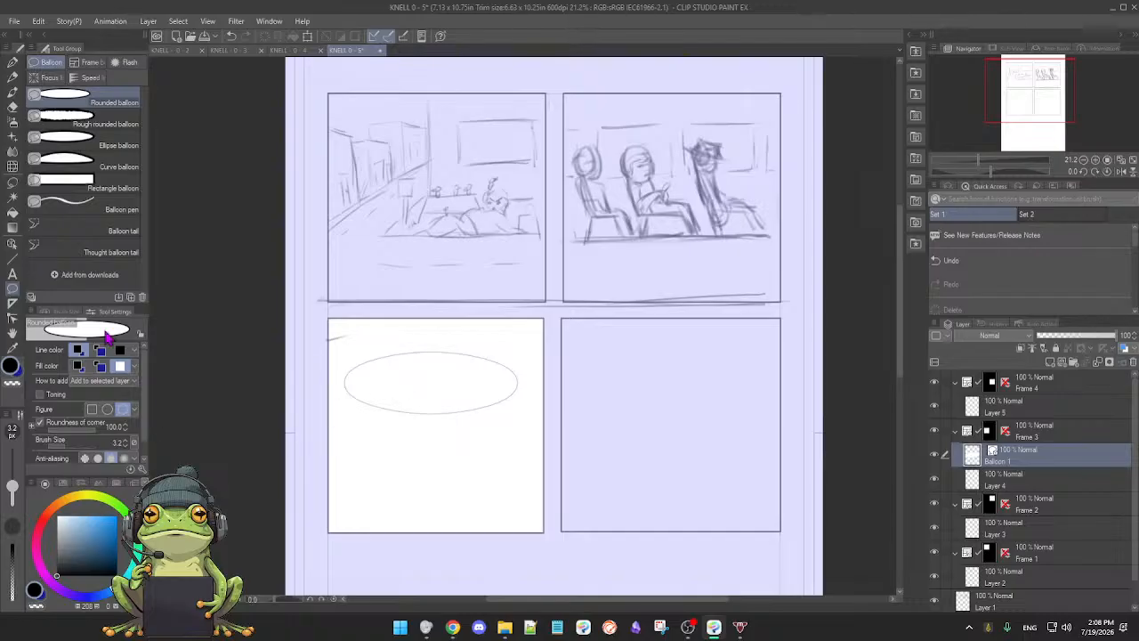
- Try the letter "r" as text in the third panel's balloon, delete it, and cancel the text entry
left_click(14, 276)
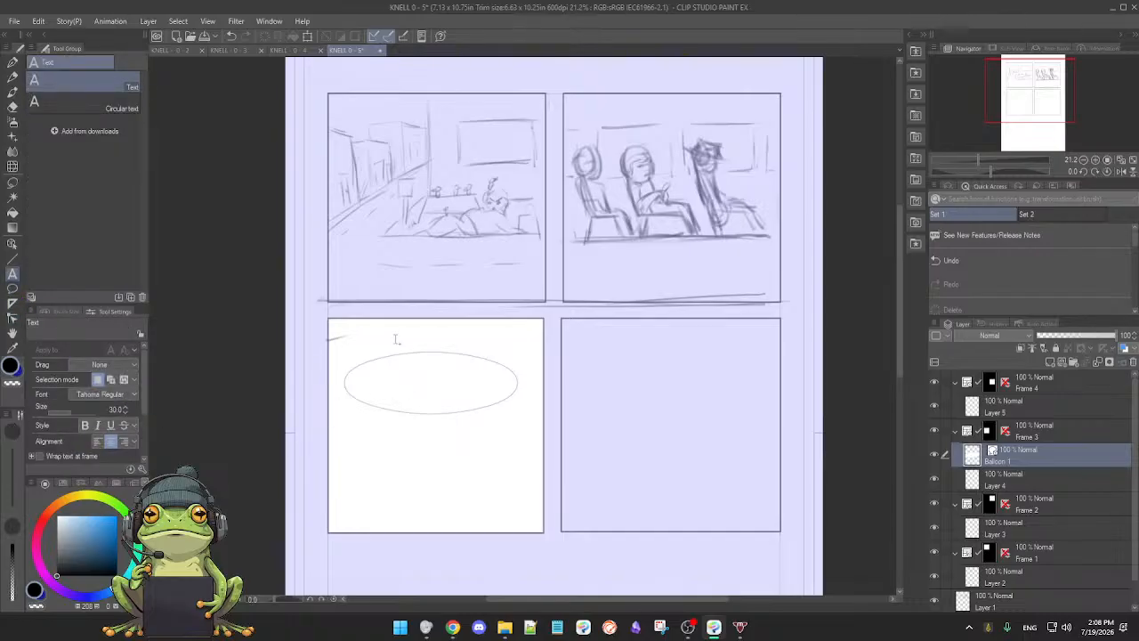
left_click(425, 394)
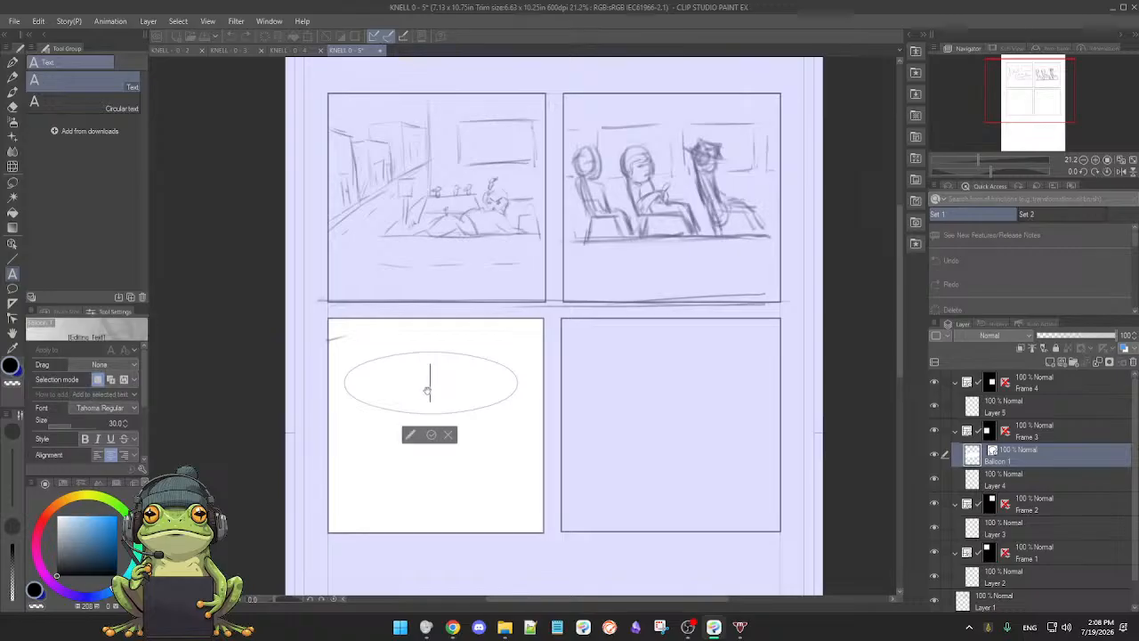
type("r")
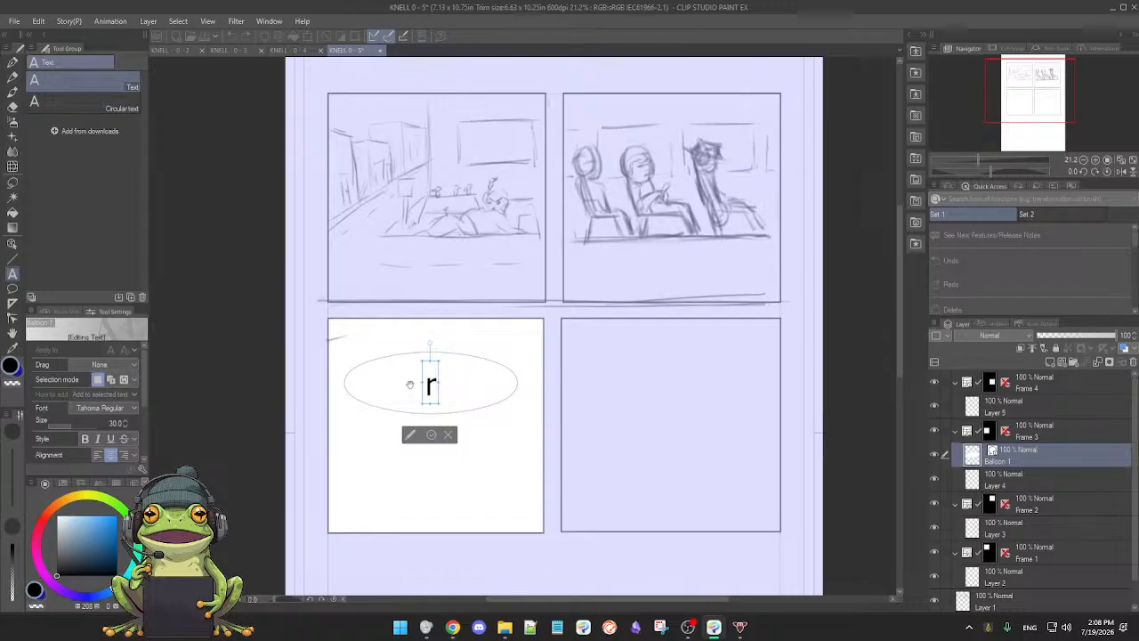
key("BackSpace")
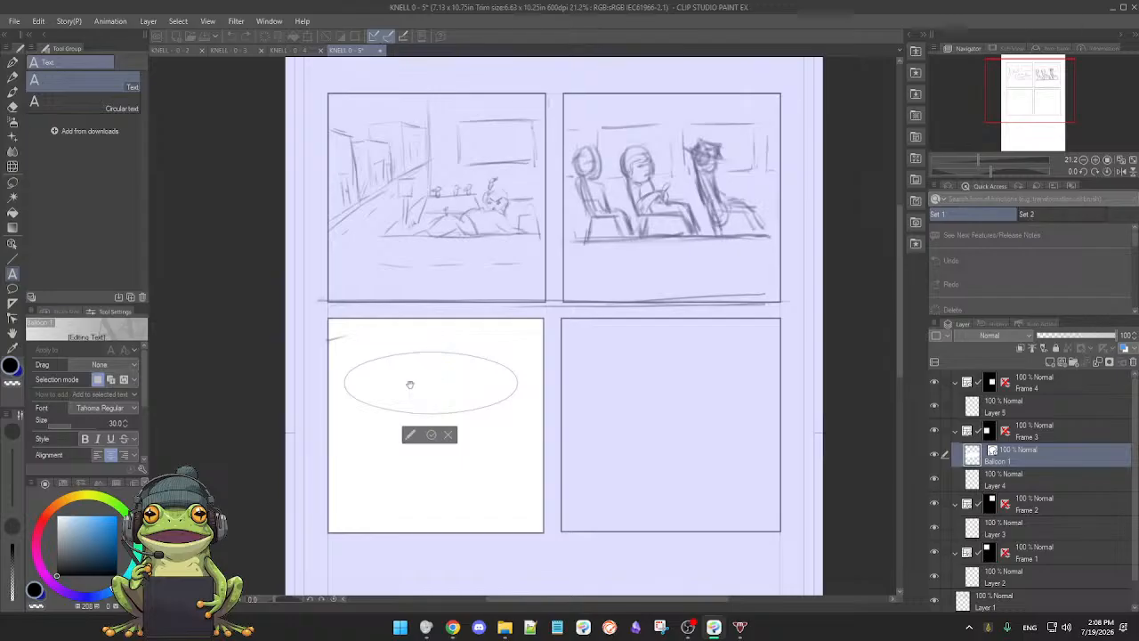
left_click(448, 437)
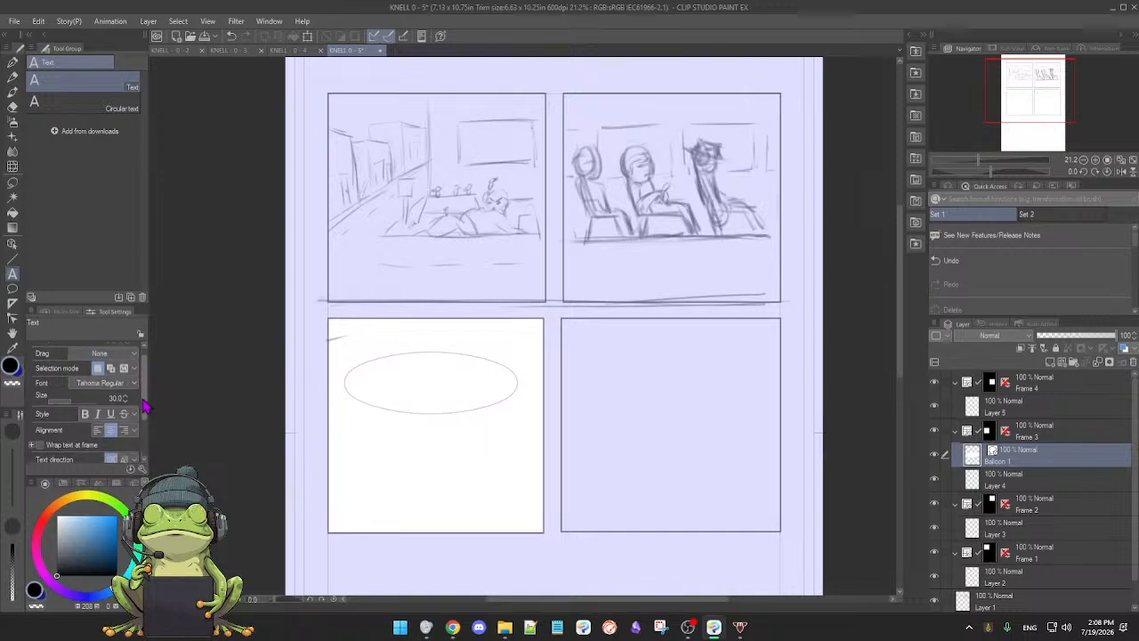
- Reduce the text size to 10.3, try size 11 inside the balloon, and cancel that text entry
left_click_drag(71, 415, 65, 413)
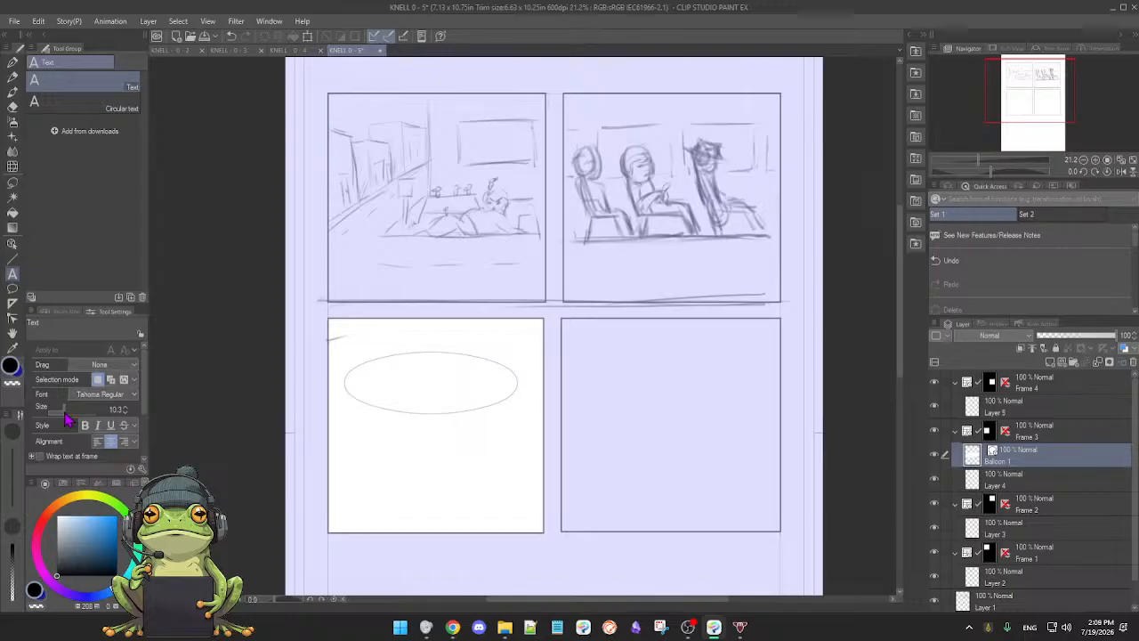
left_click(383, 384)
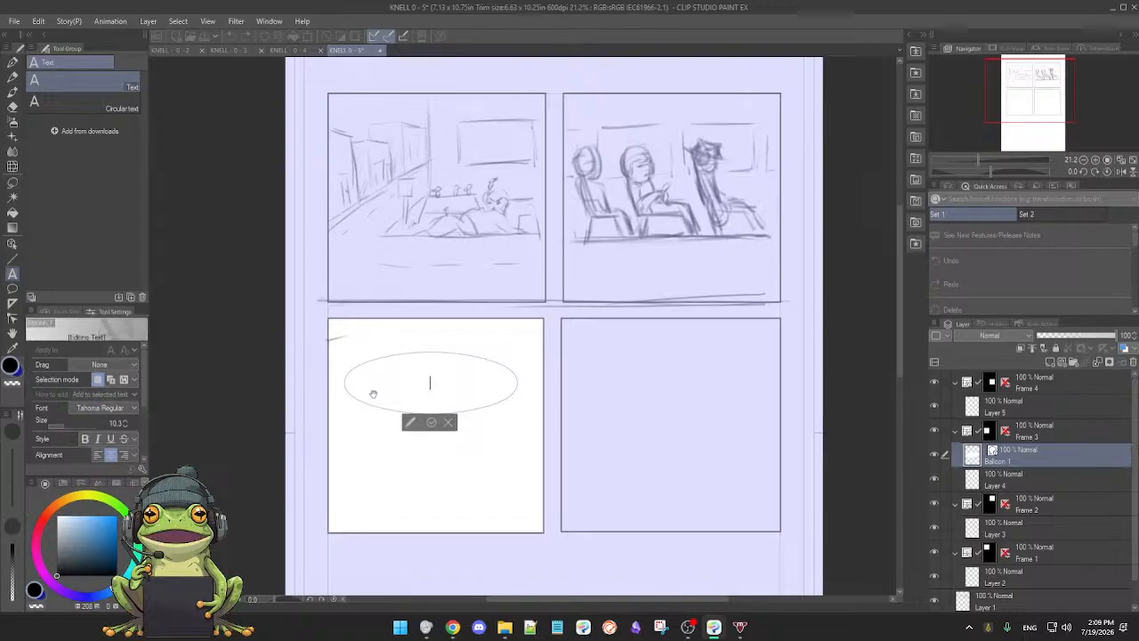
left_click_drag(144, 399, 146, 411)
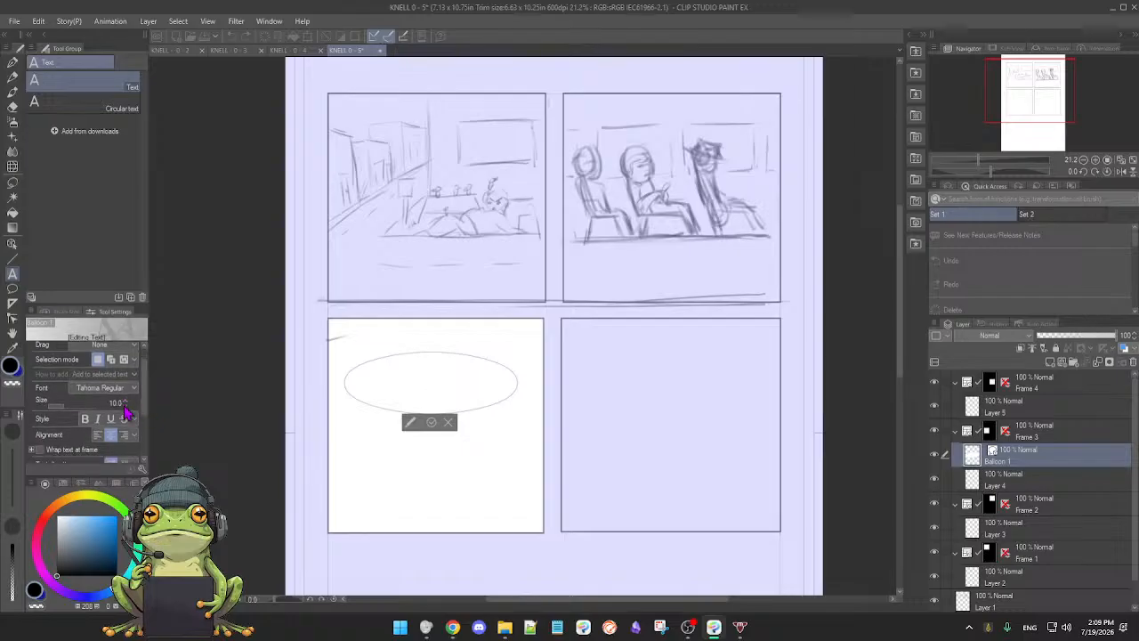
left_click(124, 401)
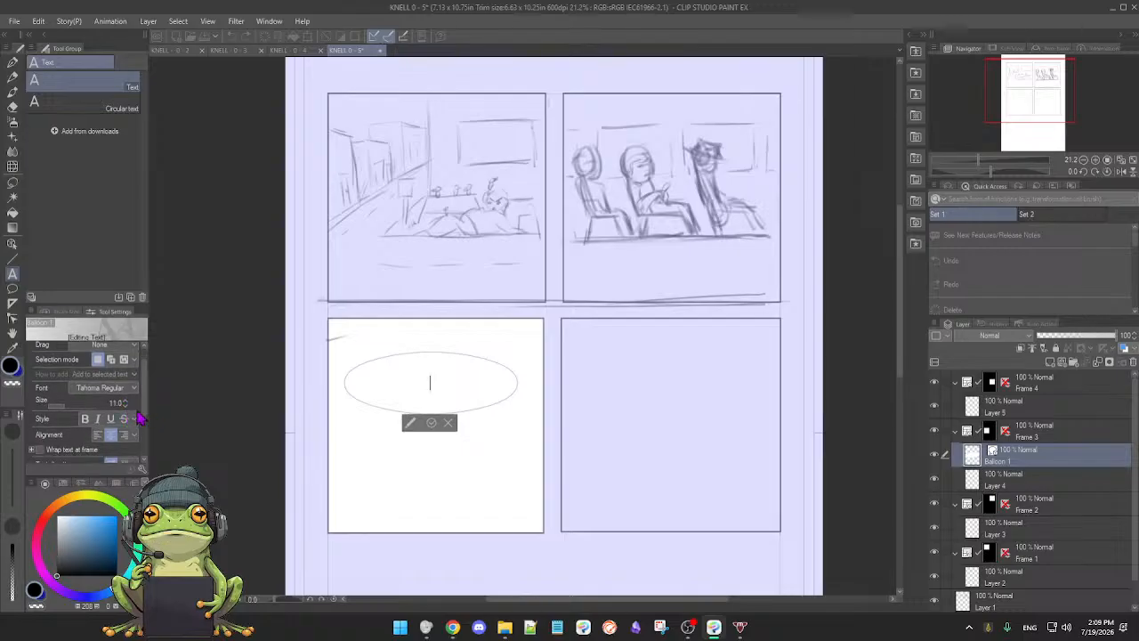
left_click(449, 421)
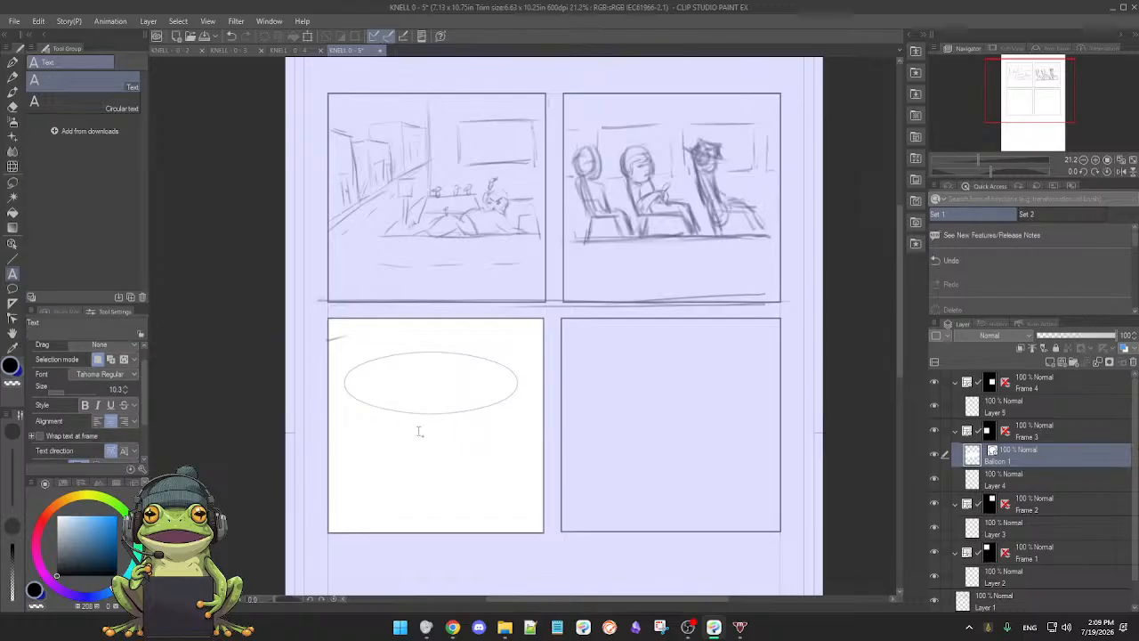
mouse_move(145, 406)
left_mouse_down()
mouse_move(142, 436)
mouse_move(145, 407)
left_mouse_up()
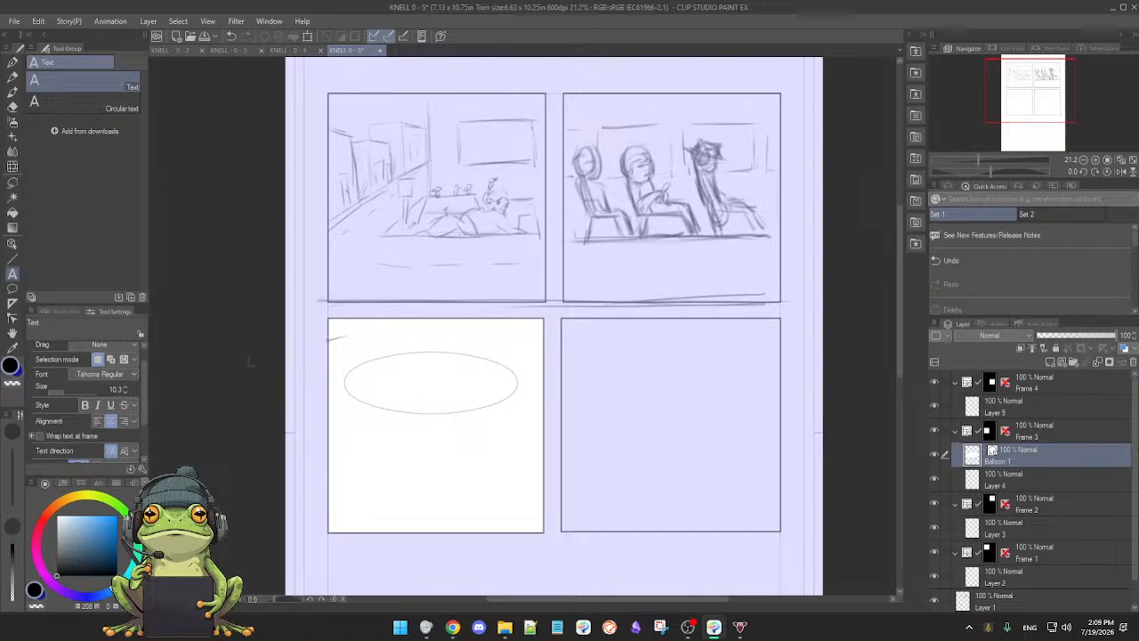
- Choose the 3rdCoffee Soft Oil 2 brush and make Layer 1 the active layer
left_click(13, 79)
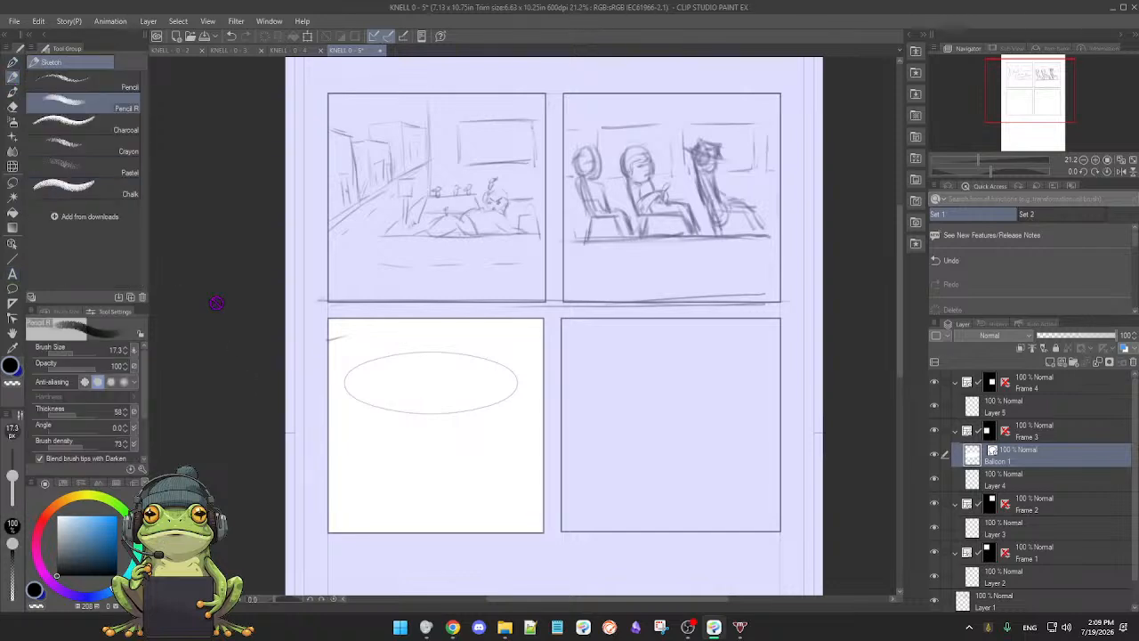
key("b")
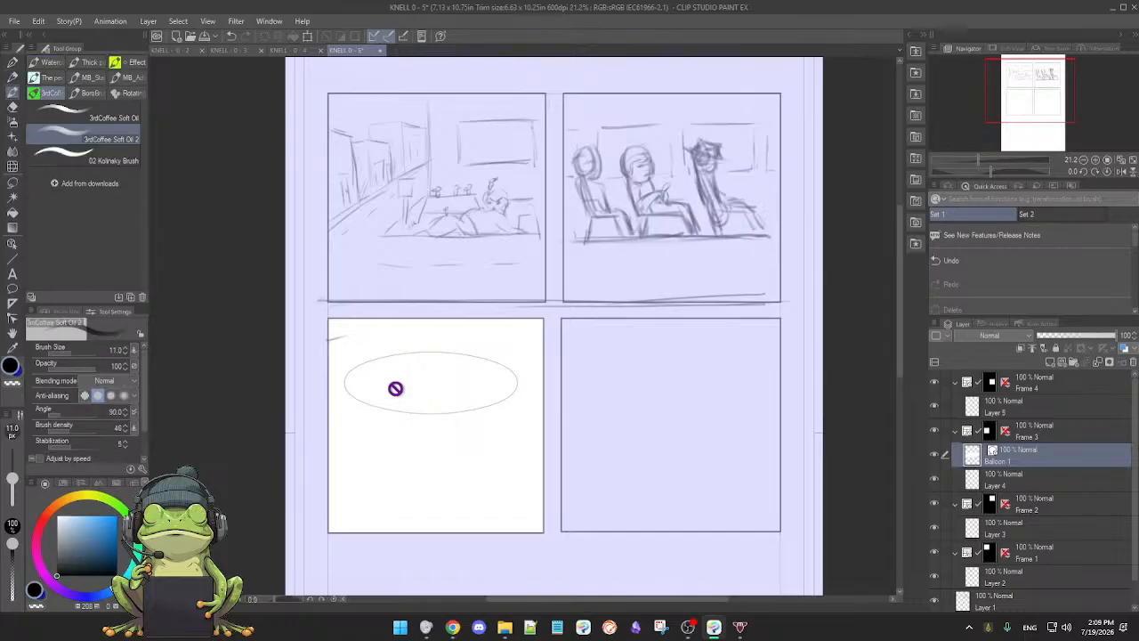
left_click(1001, 577)
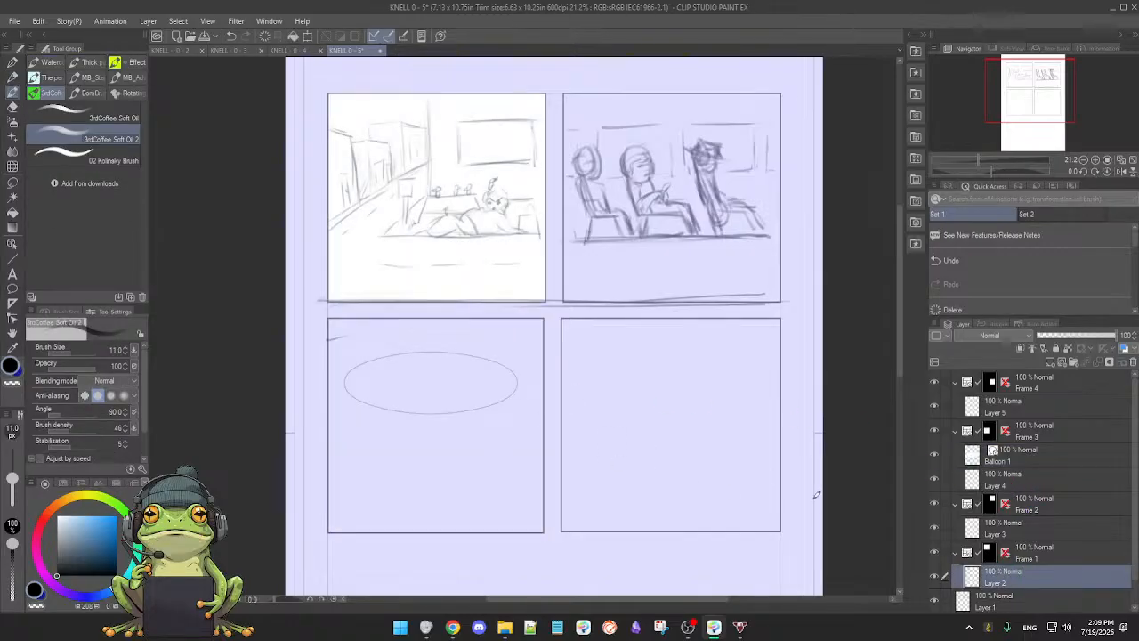
left_click(1015, 603)
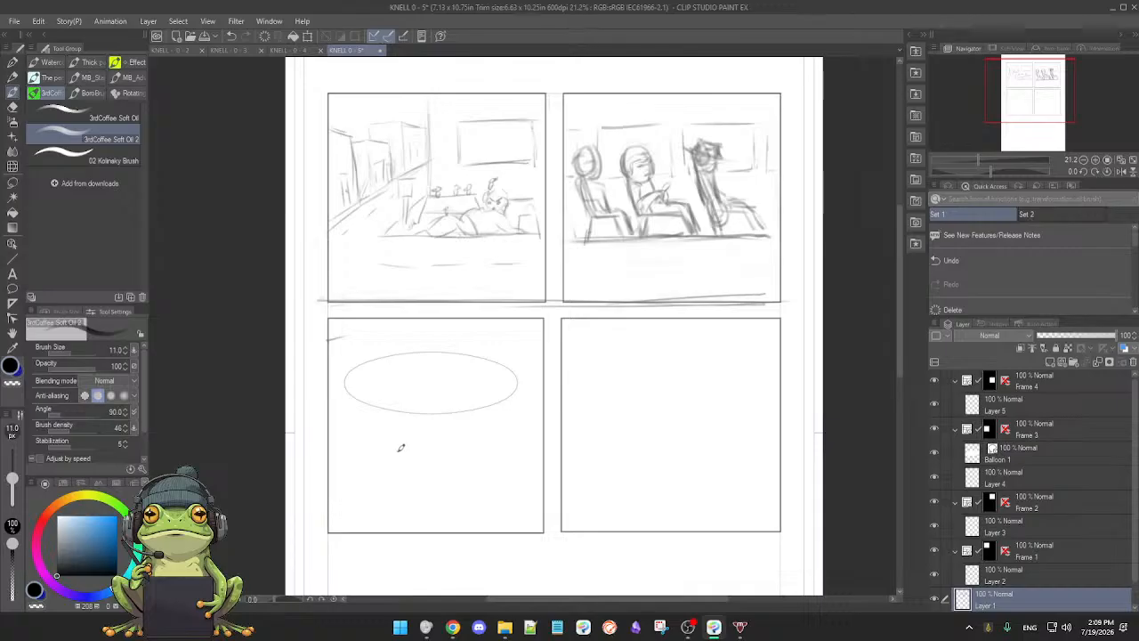
- Try handwriting the word "write" below the balloon in the third panel, and undo all the strokes
mouse_move(388, 447)
left_mouse_down()
mouse_move(439, 437)
mouse_move(463, 448)
left_mouse_up()
left_click_drag(459, 440, 469, 440)
key("ctrl+z")
key("ctrl+z")
key("ctrl+z")
key("ctrl+z")
key("ctrl+z")
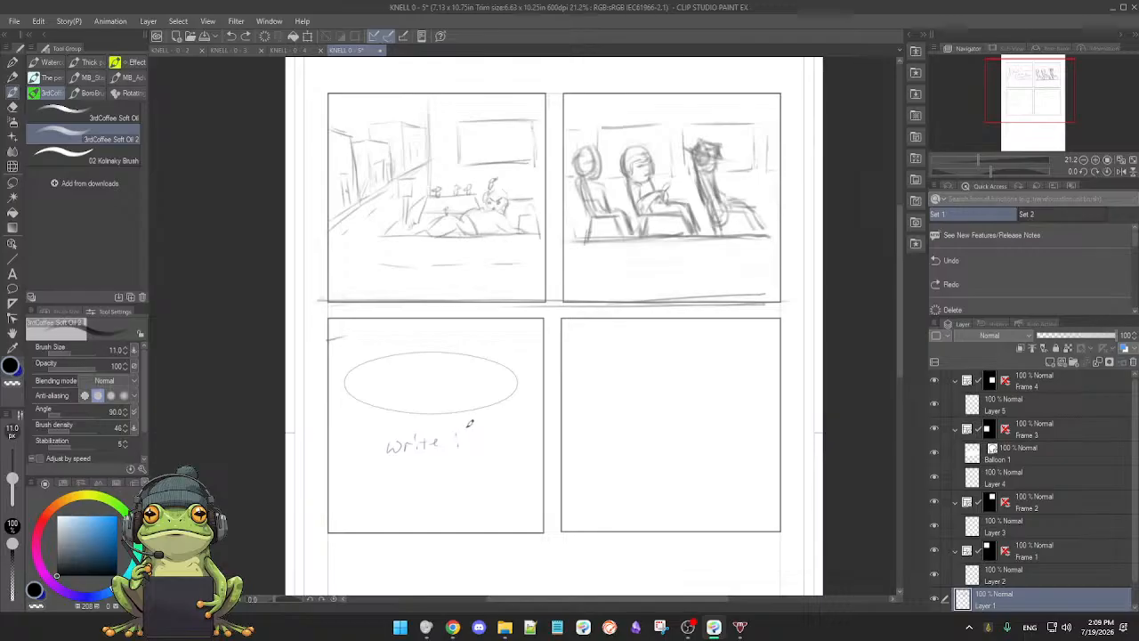
key("ctrl+z")
key("ctrl+z")
key("ctrl+z")
key("ctrl+z")
key("ctrl+z")
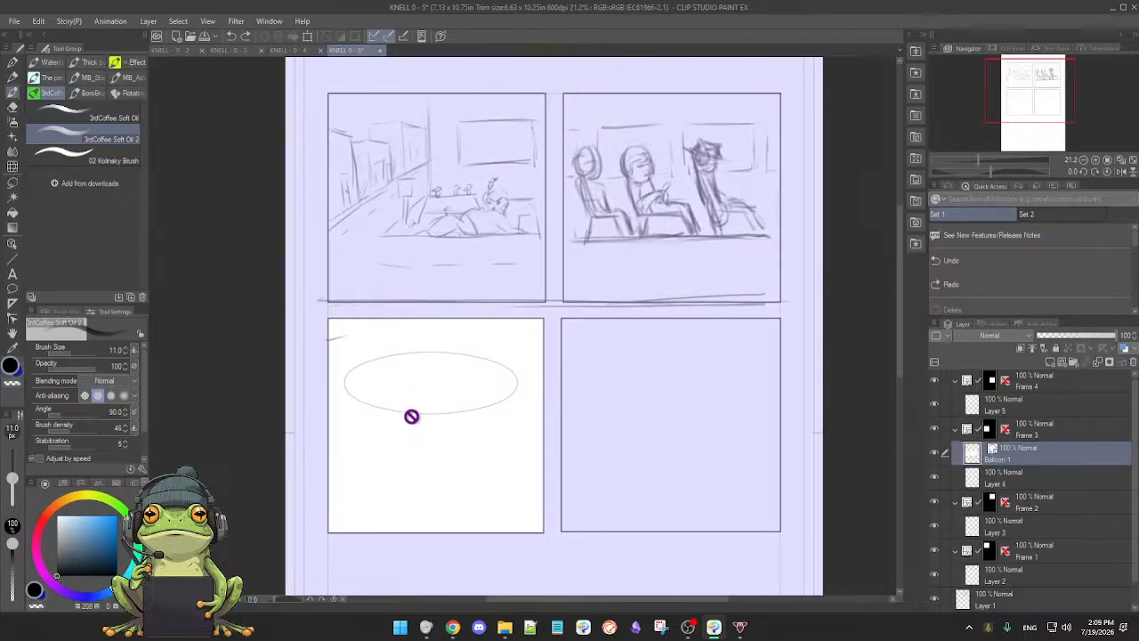
- Scribble loose zigzag strokes on Layer 1 around the lower and right edges of the third panel's balloon
left_click(1026, 603)
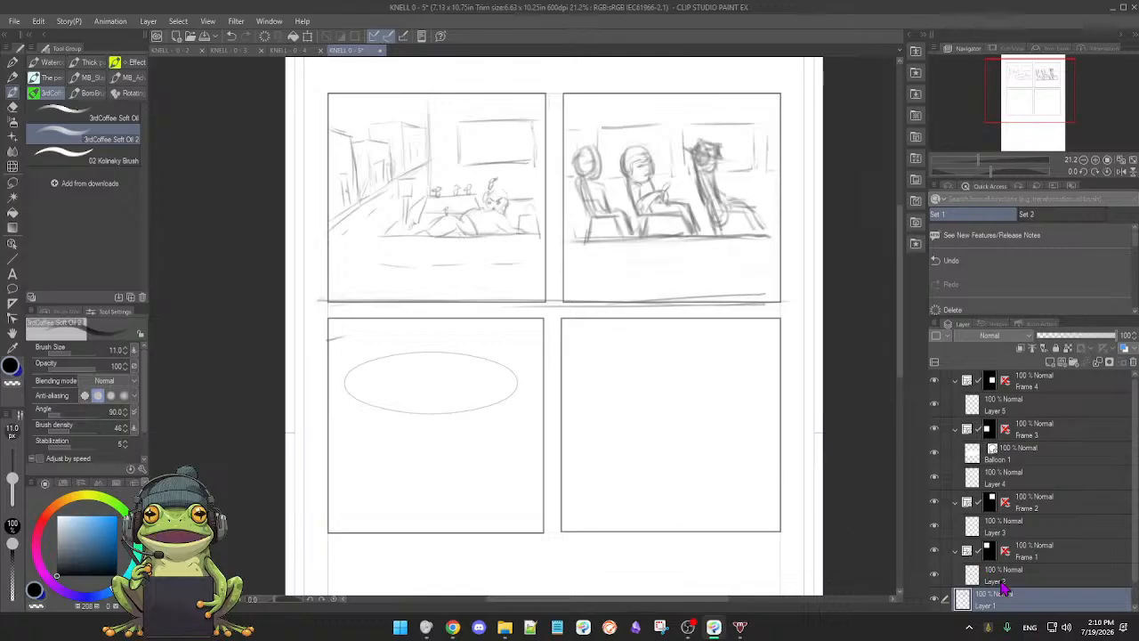
scroll(1125, 566, "down", 1)
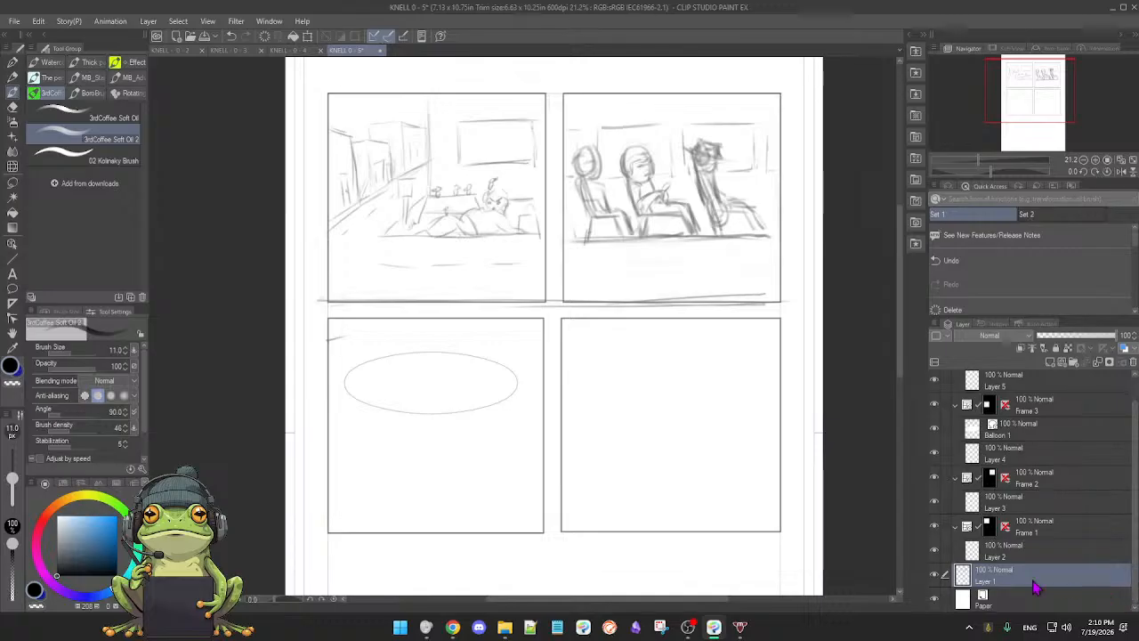
mouse_move(452, 452)
left_mouse_down()
mouse_move(477, 440)
mouse_move(461, 409)
mouse_move(460, 445)
left_mouse_up()
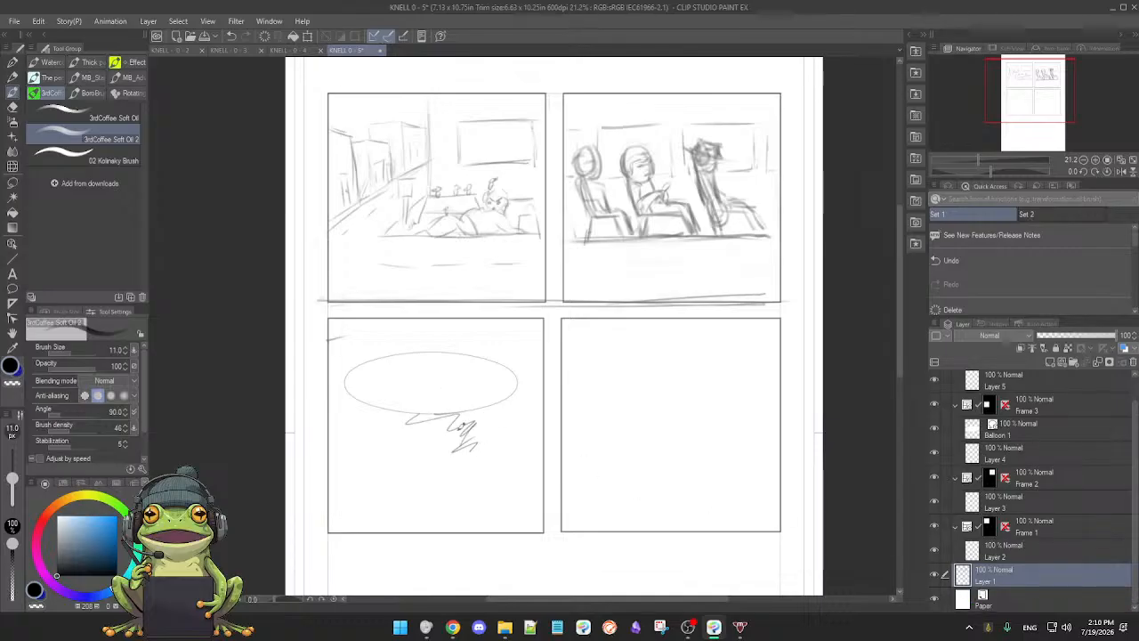
mouse_move(389, 410)
left_mouse_down()
mouse_move(368, 428)
mouse_move(402, 432)
left_mouse_up()
left_click_drag(513, 373, 500, 405)
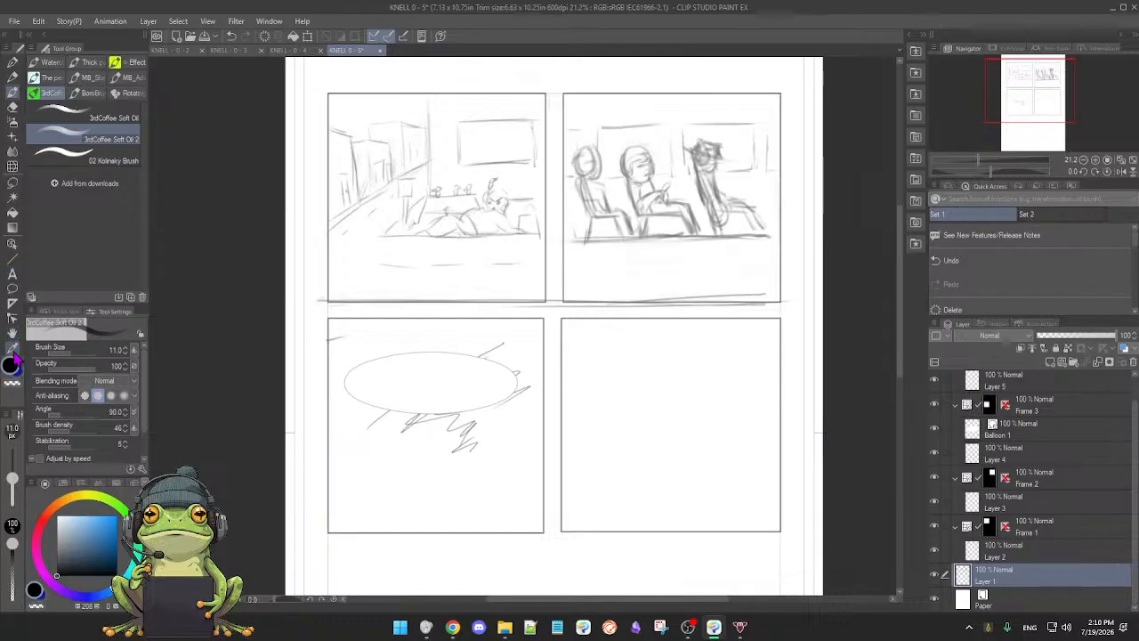
- Start a text on its own layer over the balloon, try typing "The" and other letters, and delete the trial text
left_click(13, 289)
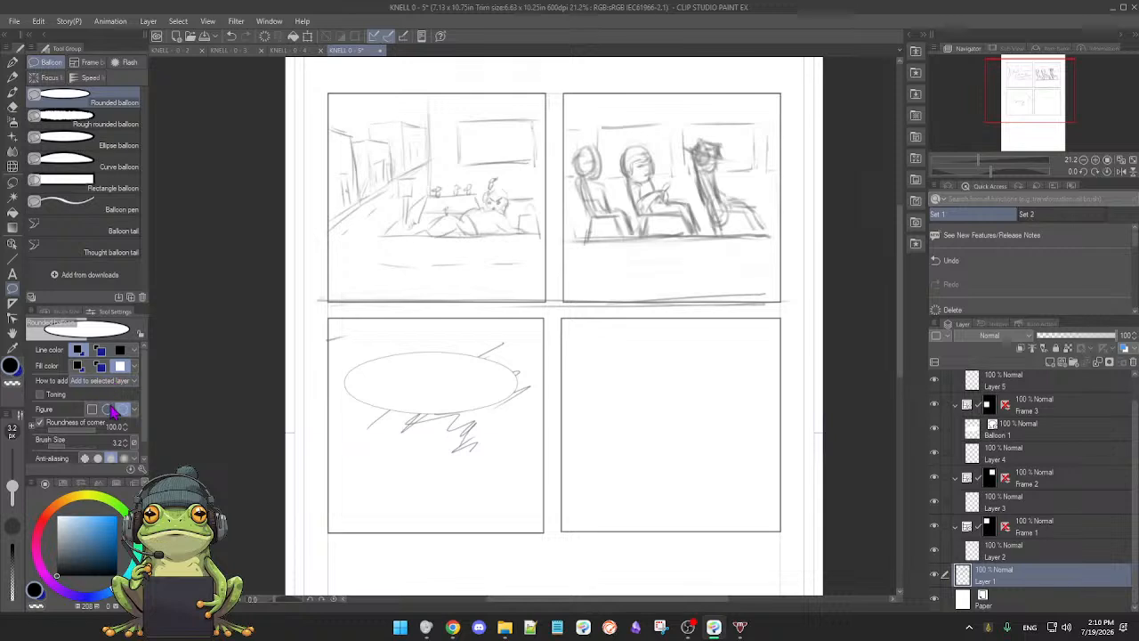
left_click(12, 274)
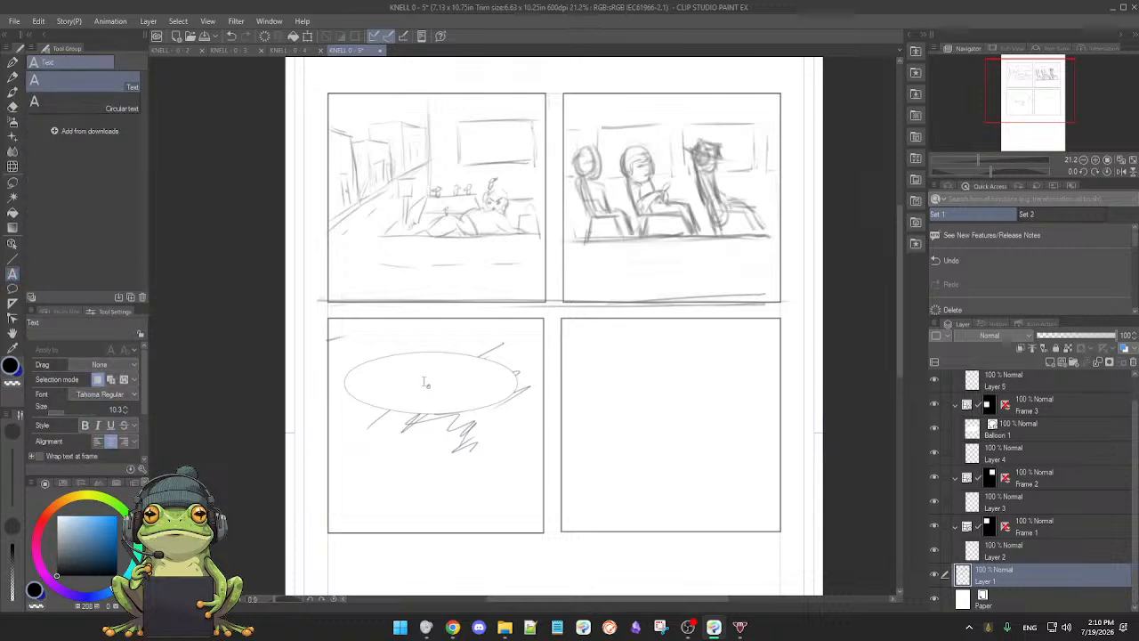
left_click(425, 383)
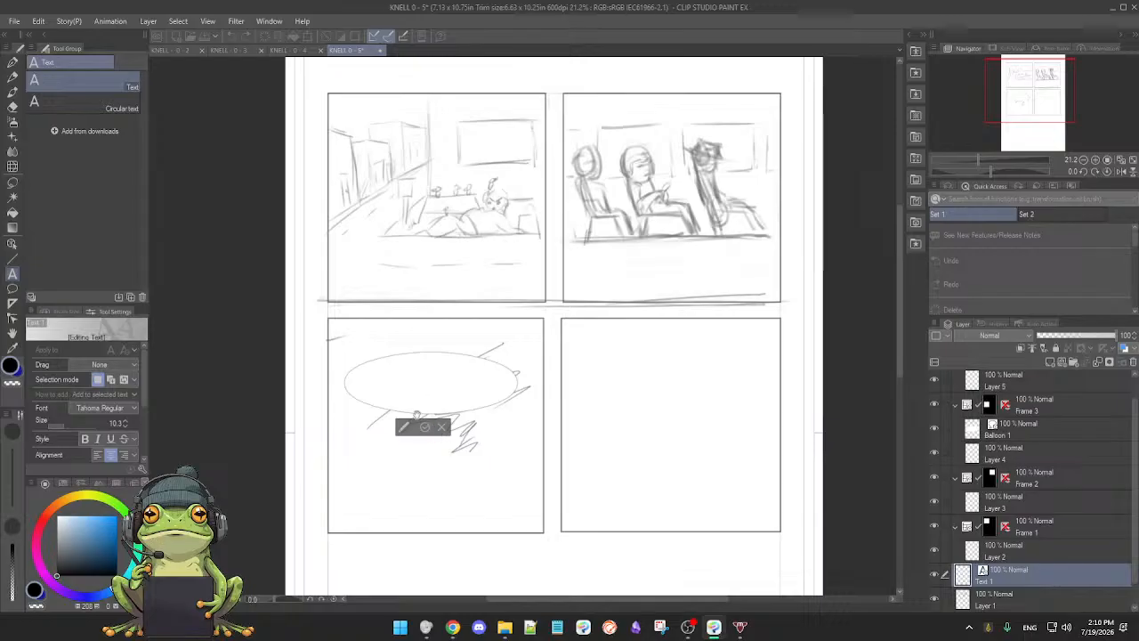
type("The")
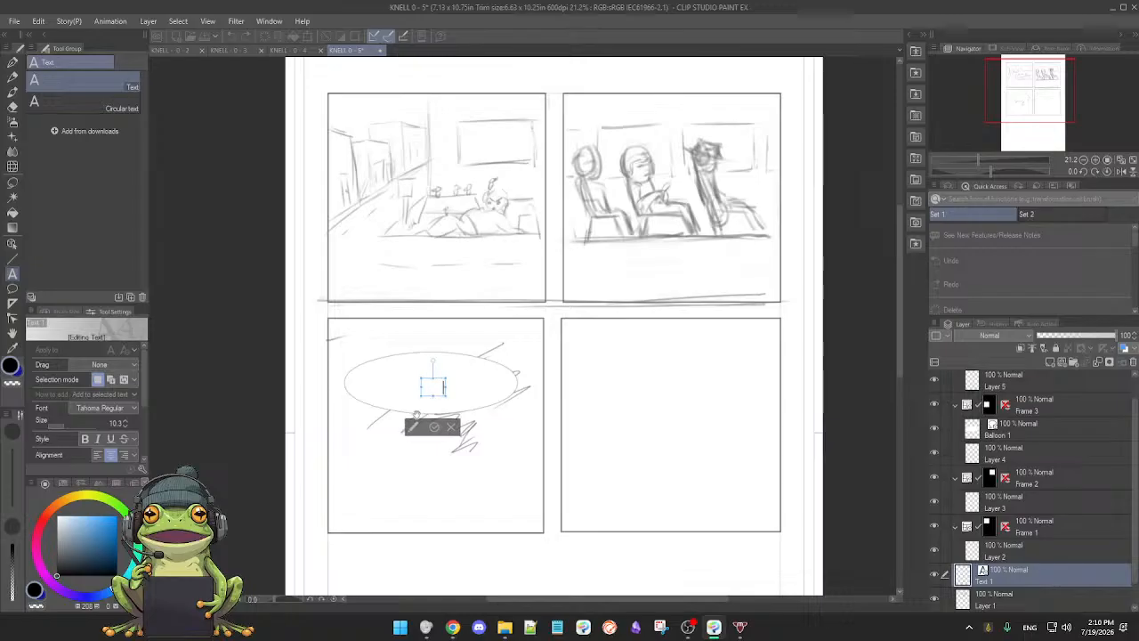
key("BackSpace")
key("BackSpace")
key("BackSpace")
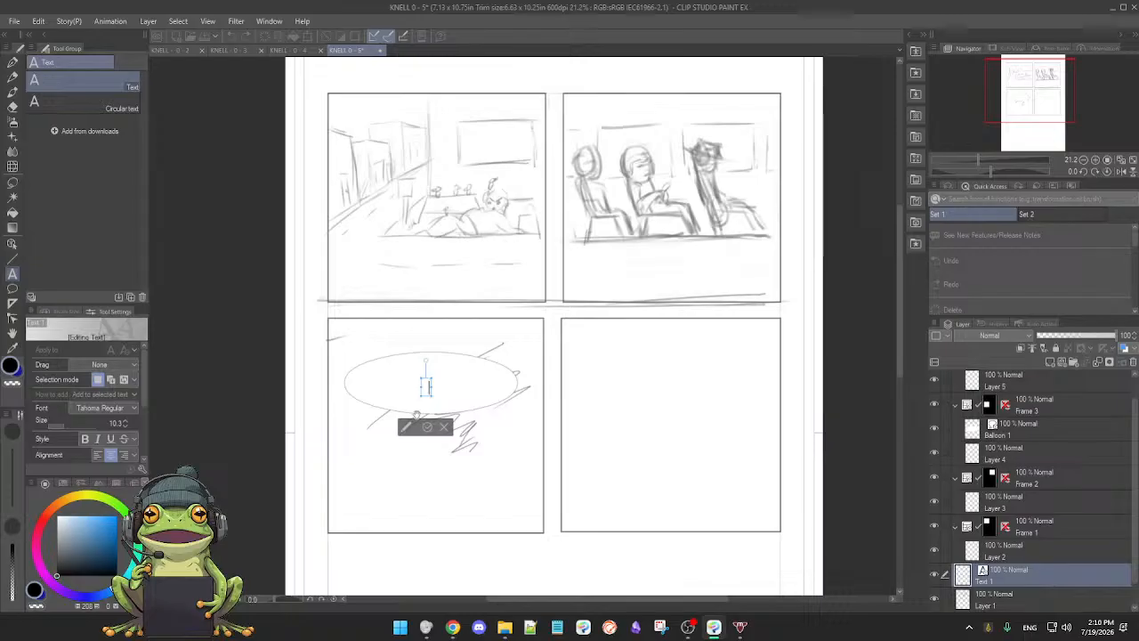
type("el")
key("BackSpace")
key("BackSpace")
key("BackSpace")
- Look through the text tool's basic and advanced settings, and close the advanced settings window
scroll(145, 427, "down", 5)
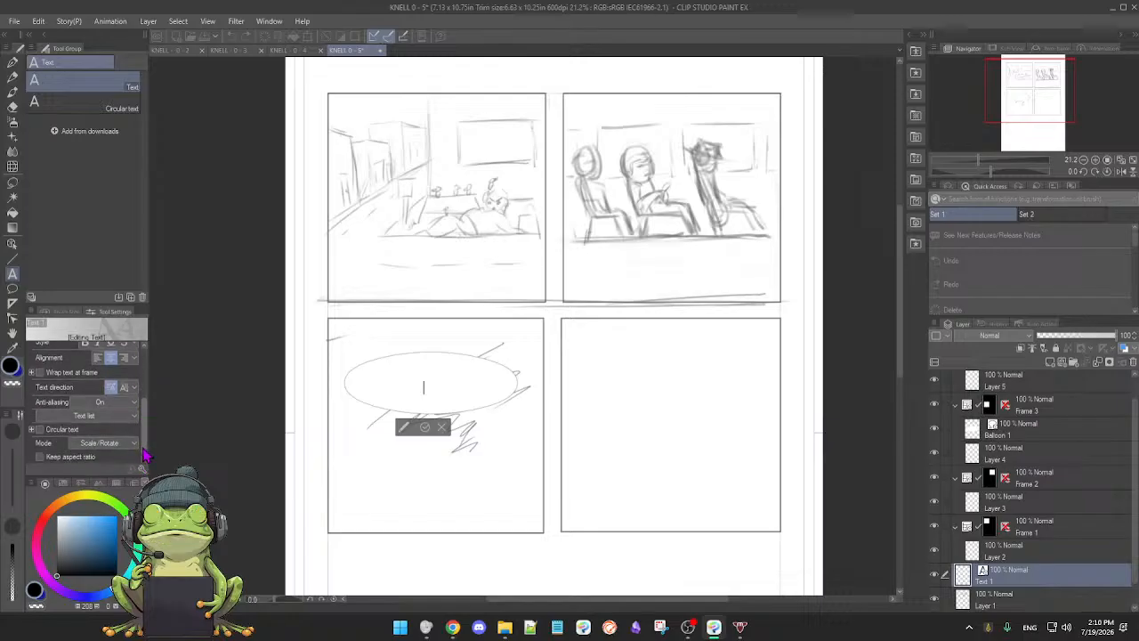
scroll(145, 454, "up", 5)
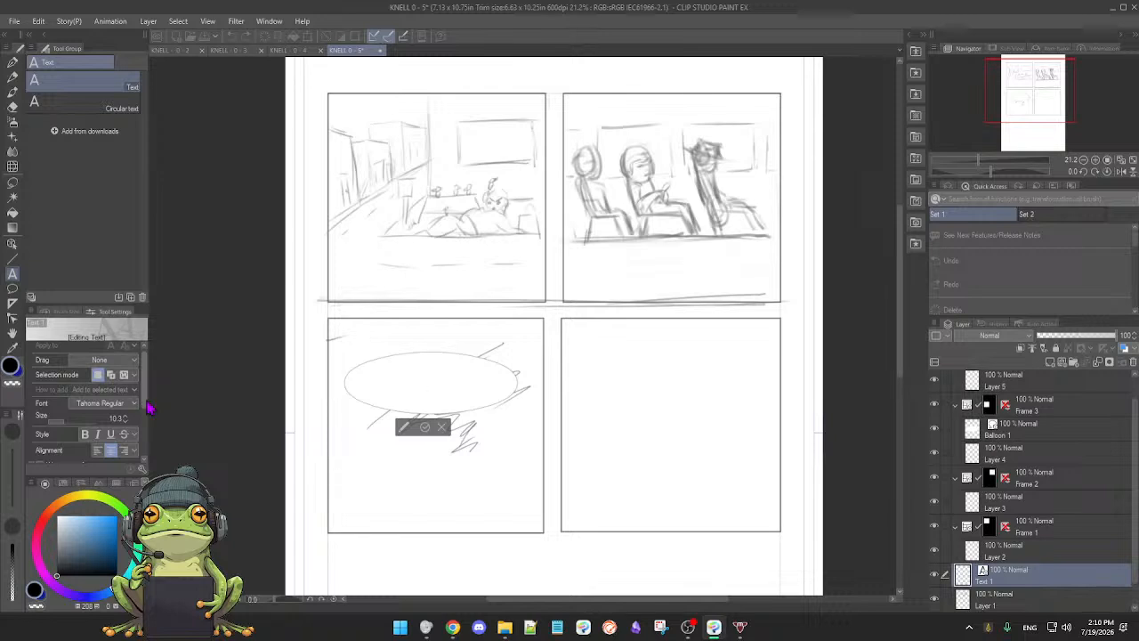
scroll(147, 418, "down", 4)
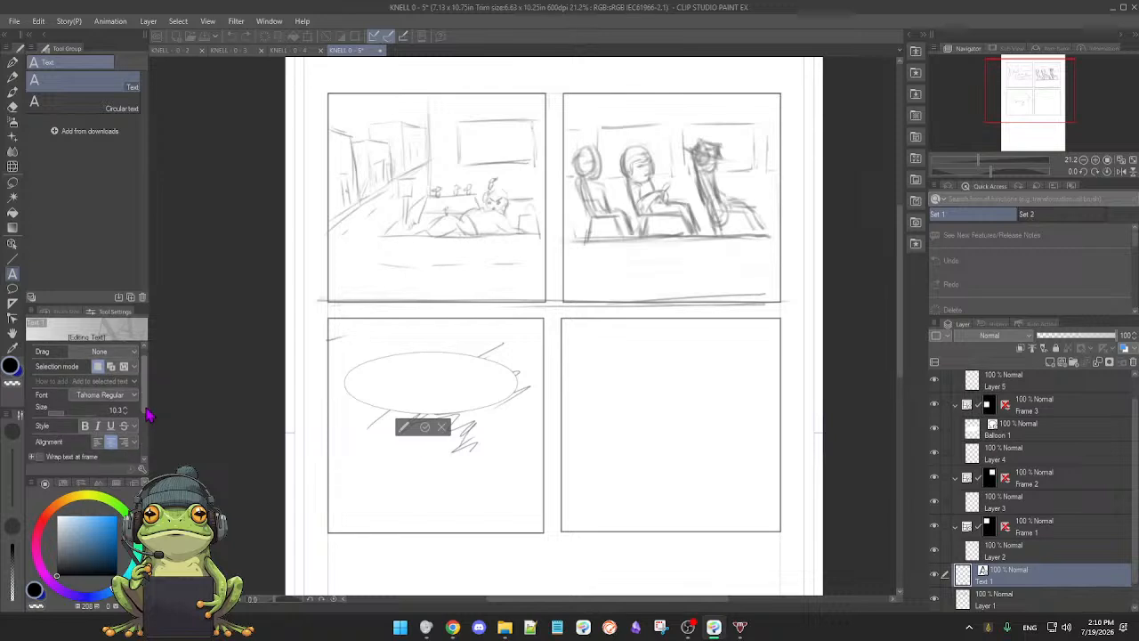
scroll(148, 443, "down", 2)
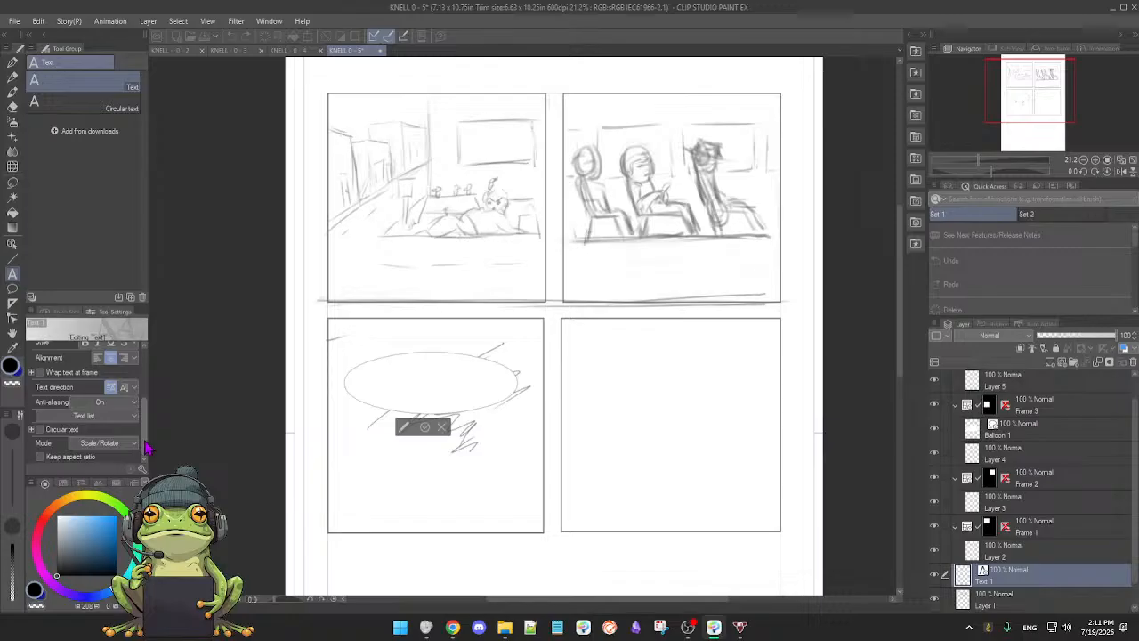
left_click(405, 431)
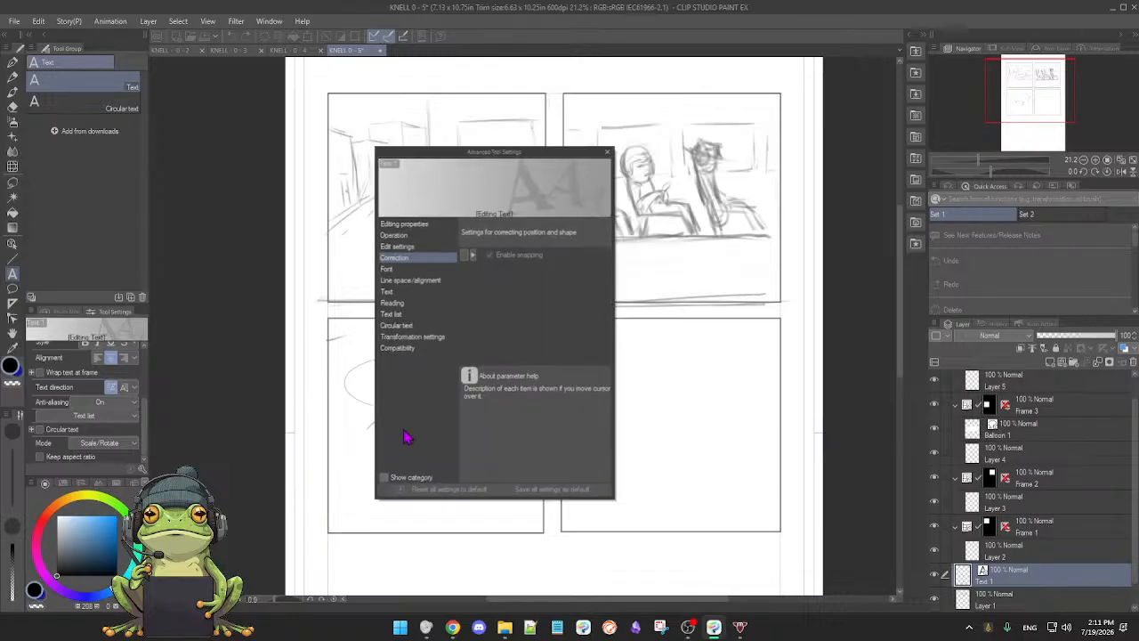
left_click(605, 153)
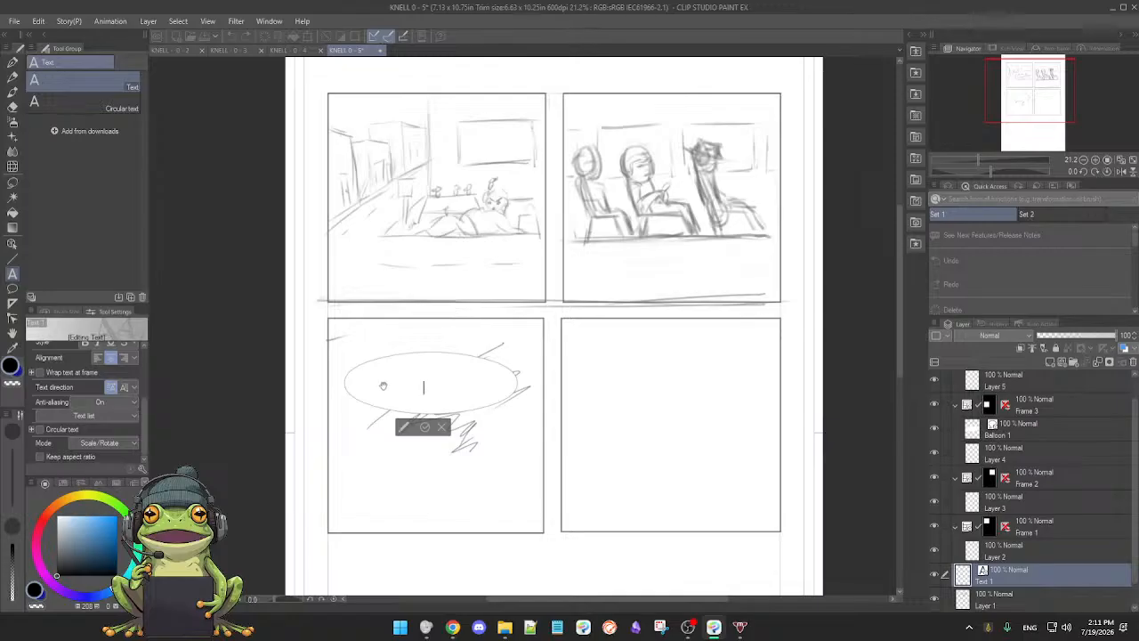
- Enter some trial letters in the text over the third panel's balloon, and check the Text and Rounded balloon tool settings
type("Ilright")
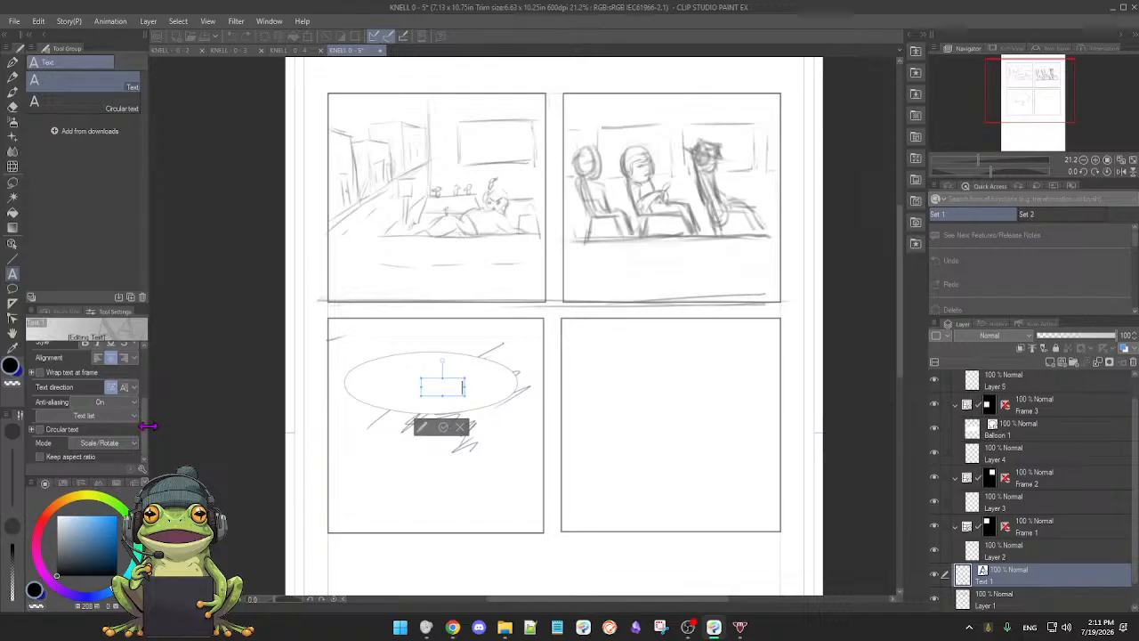
left_click_drag(146, 431, 145, 384)
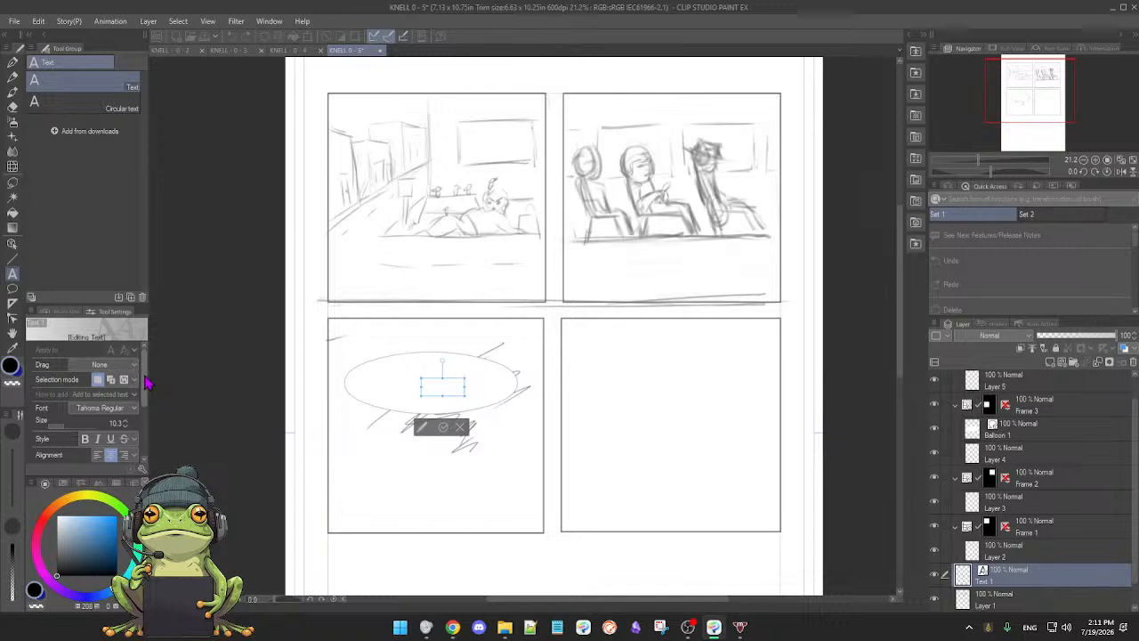
left_click(13, 290)
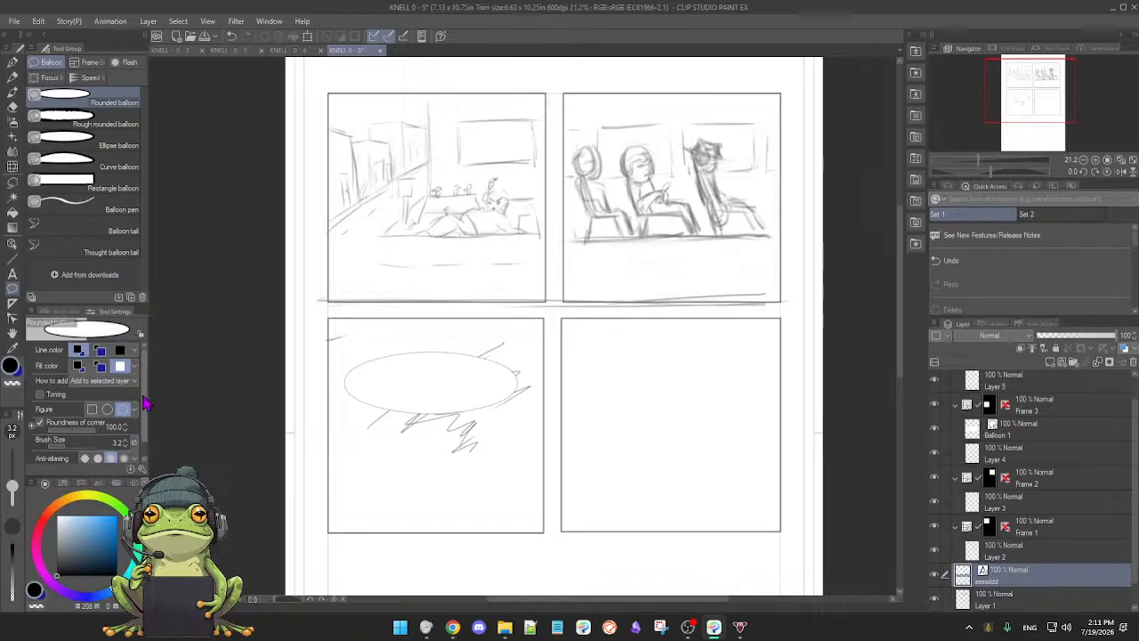
scroll(147, 416, "down", 1)
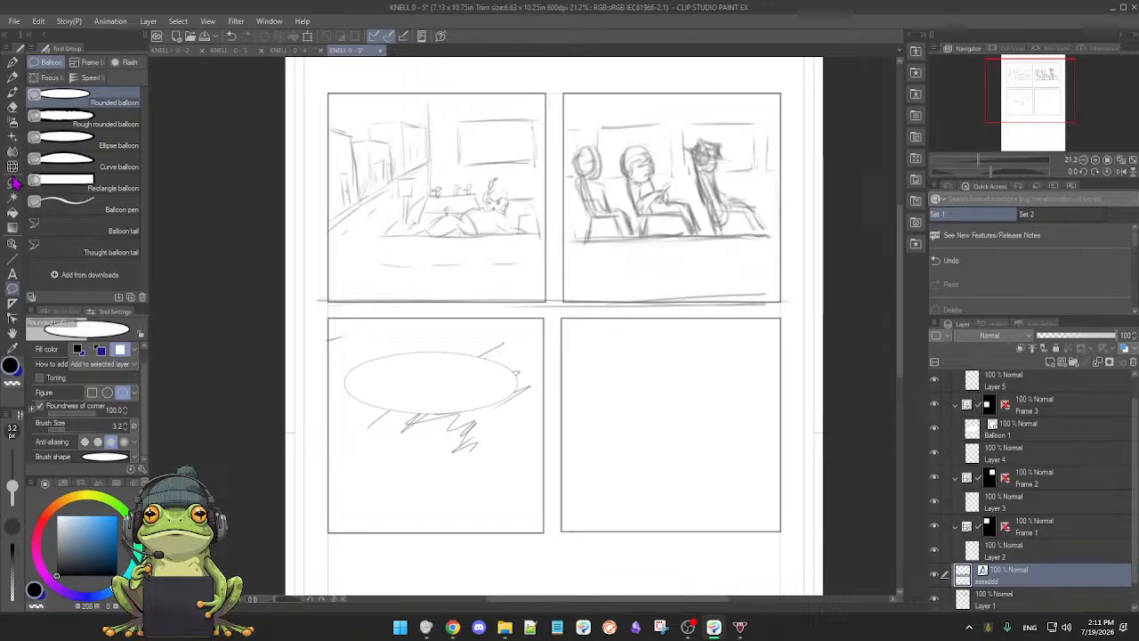
left_click(12, 275)
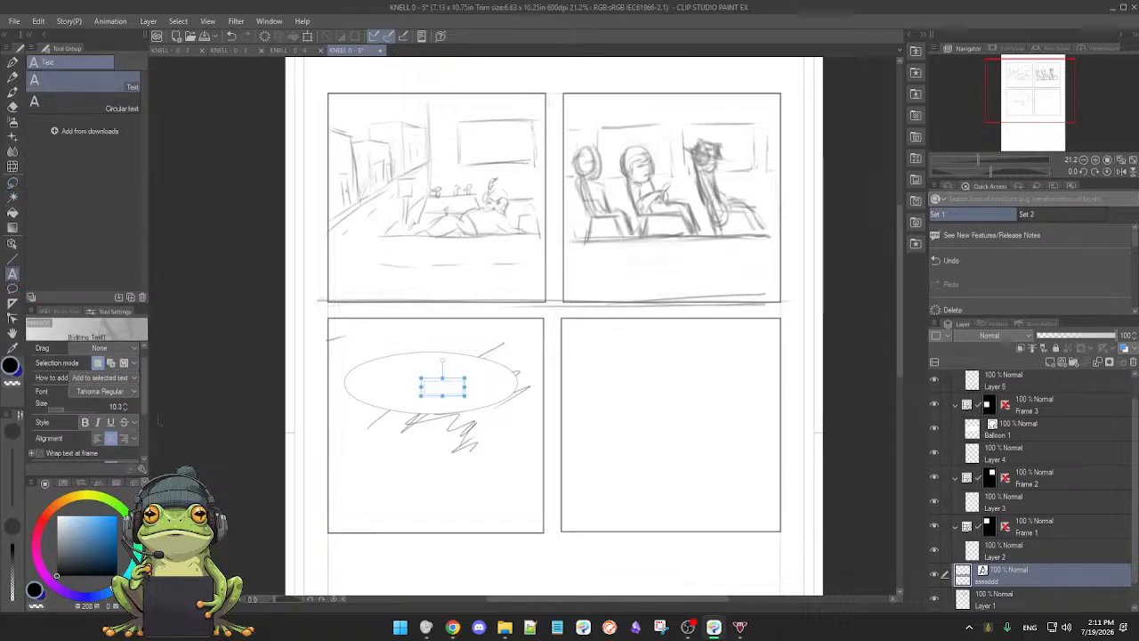
scroll(146, 413, "down", 1)
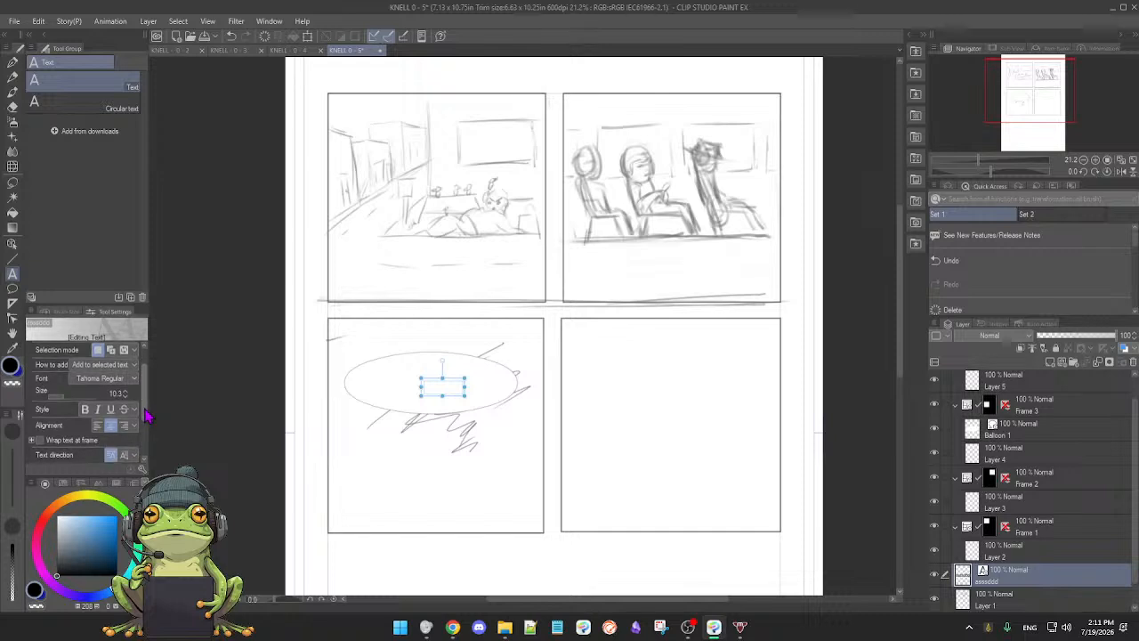
scroll(146, 413, "up", 1)
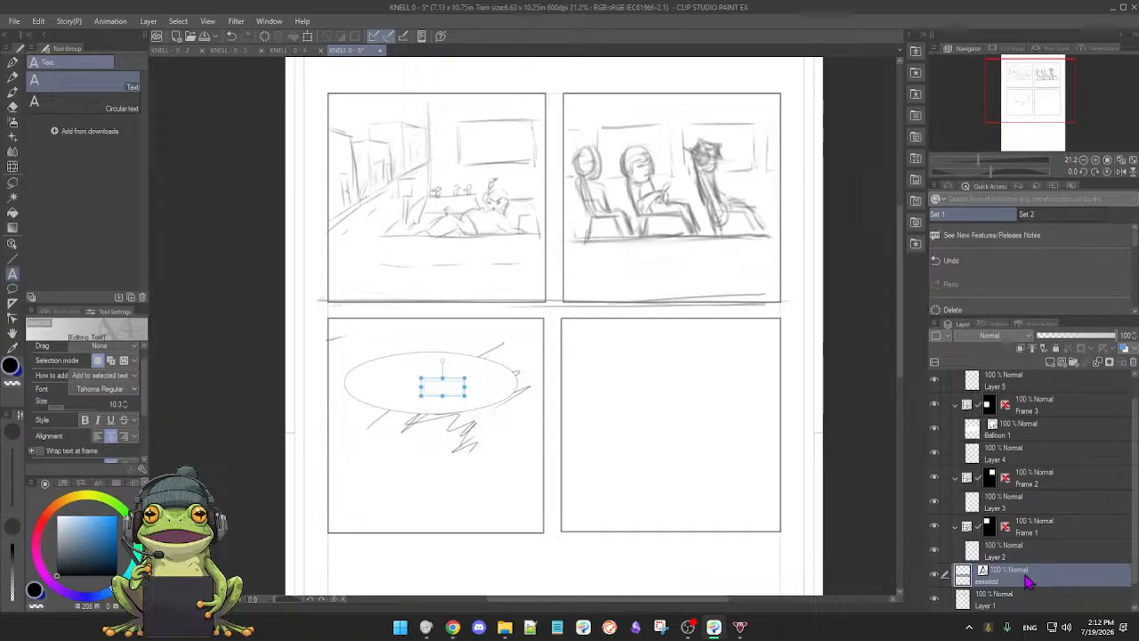
- Undo the trial text, scribbles and balloon, stepping back past the panel frames, and redo until all four frame folders are back
key("ctrl+z")
key("ctrl+z")
key("ctrl+z")
key("ctrl+z")
key("ctrl+z")
key("ctrl+z")
key("ctrl+z")
key("ctrl+z")
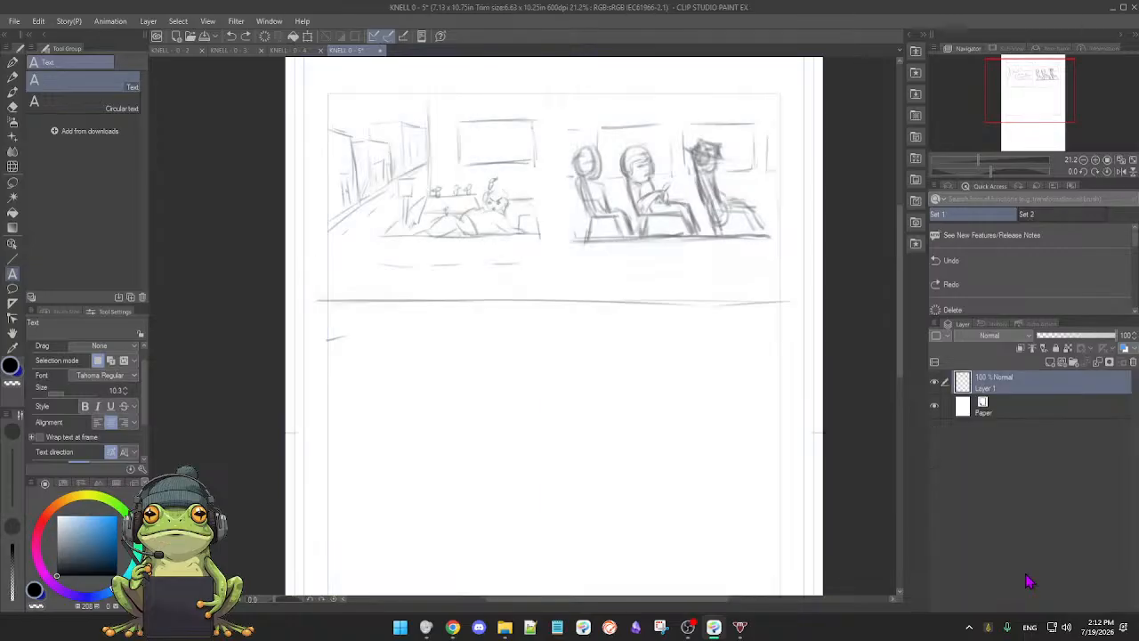
key("ctrl+z")
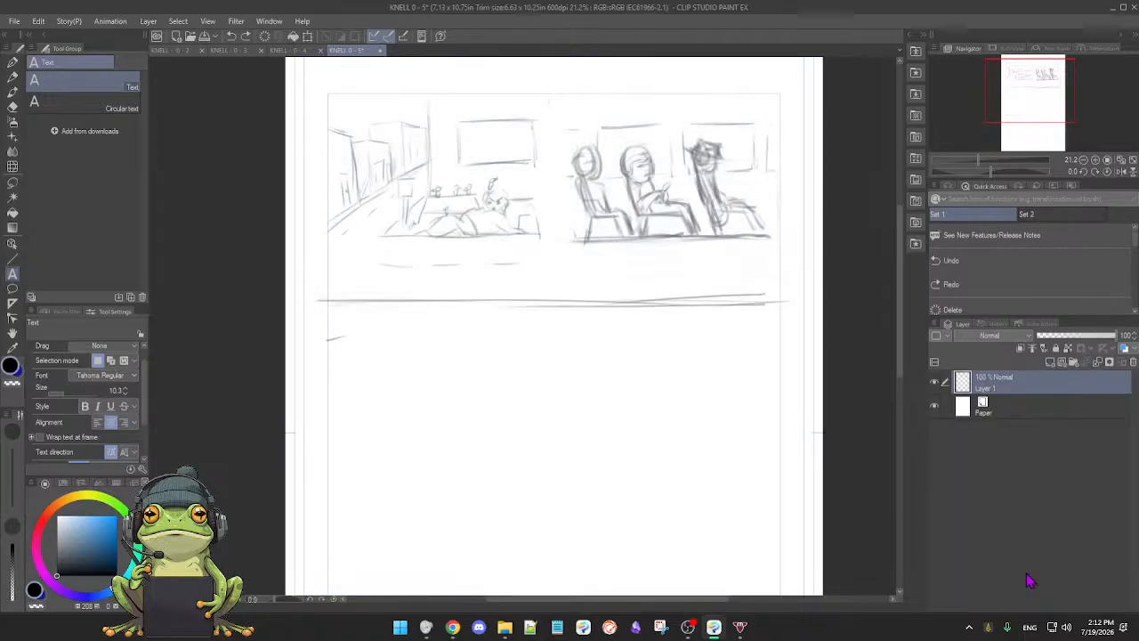
key("ctrl+y")
key("ctrl+y")
key("ctrl+y")
key("ctrl+y")
key("ctrl+z")
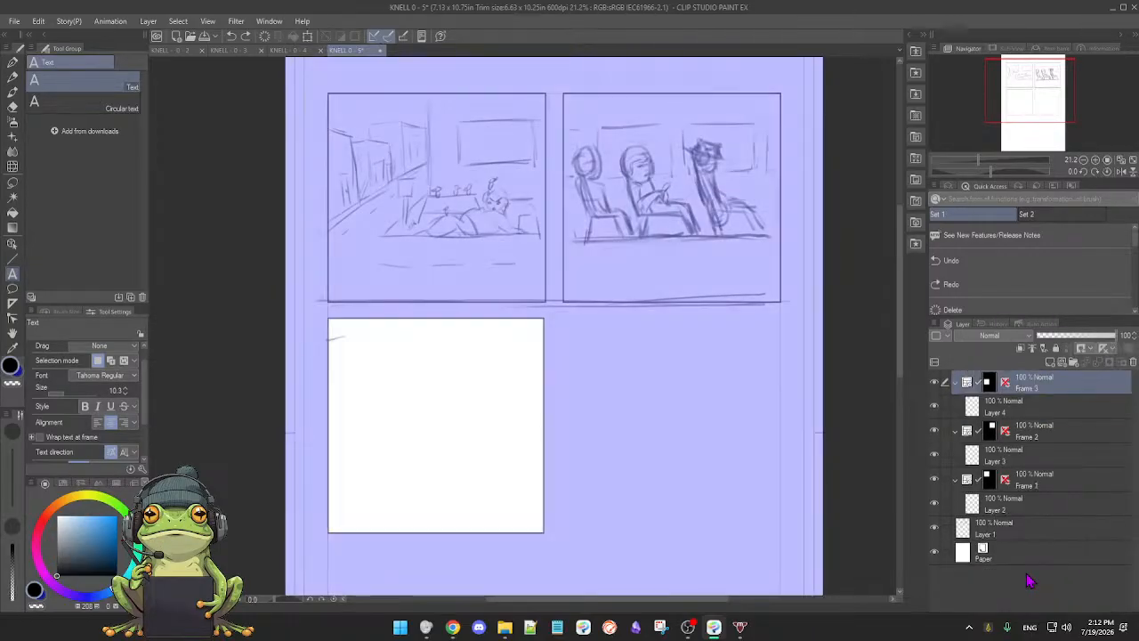
key("ctrl+y")
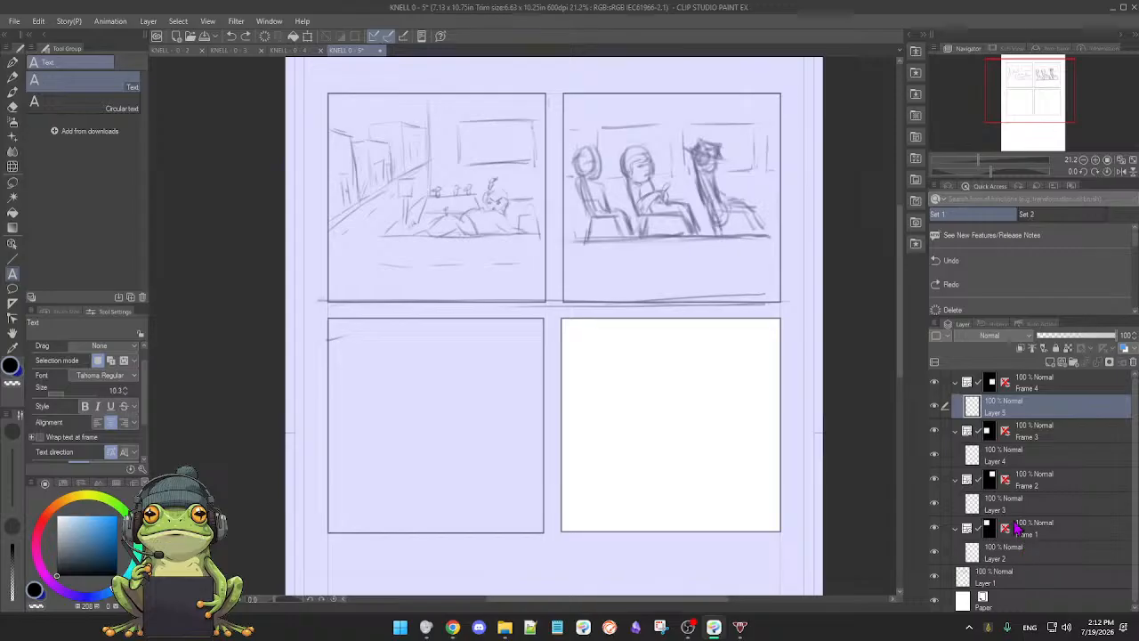
- Check which panel each frame folder and its layer belongs to by selecting Frame 1 to Frame 4 in turn
scroll(1132, 546, "down", 1)
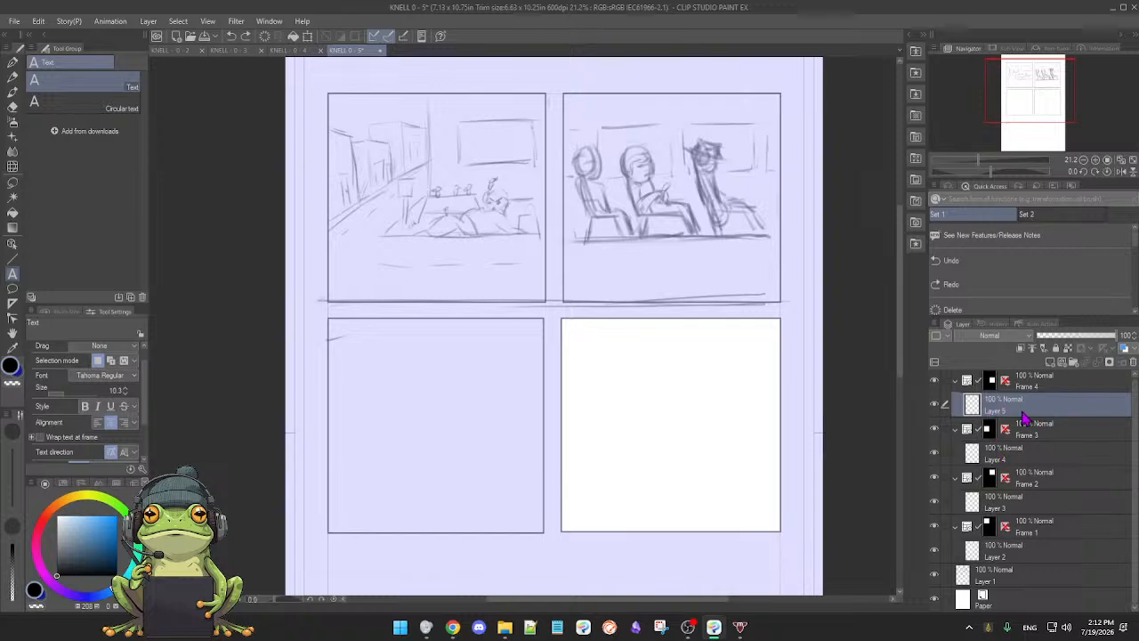
left_click(1064, 387)
left_click(1051, 412)
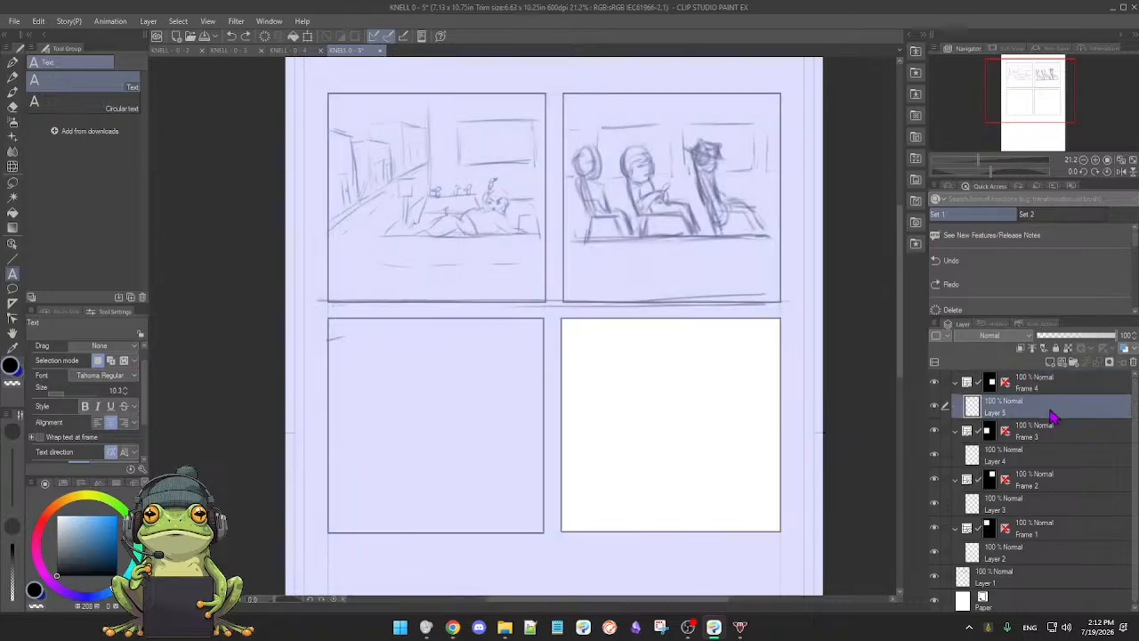
left_click(1050, 433)
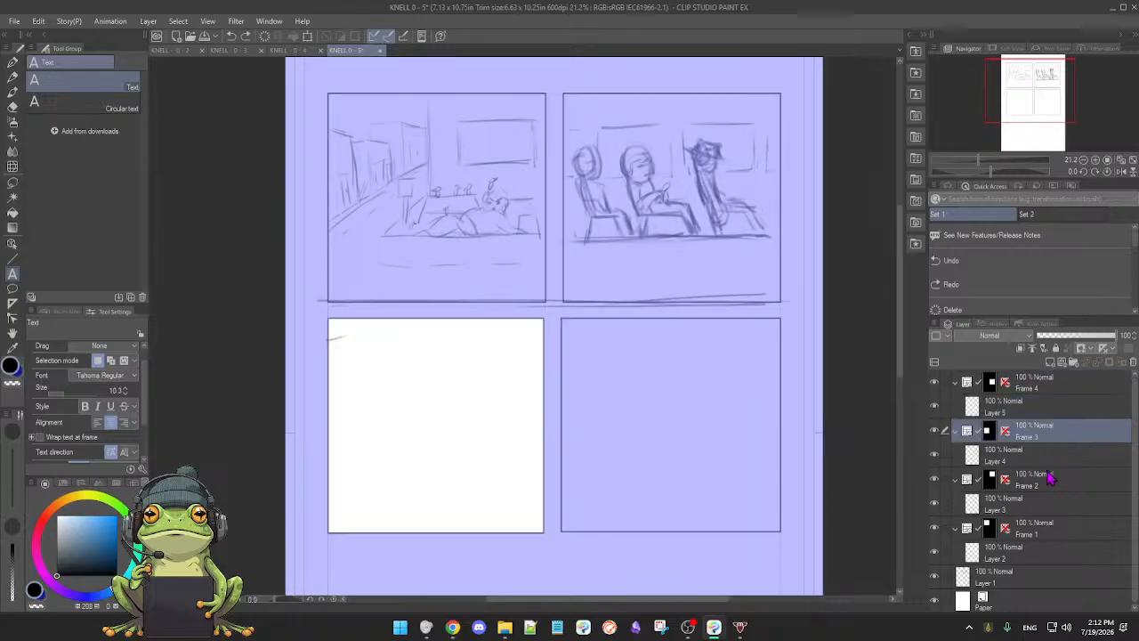
left_click(1060, 485)
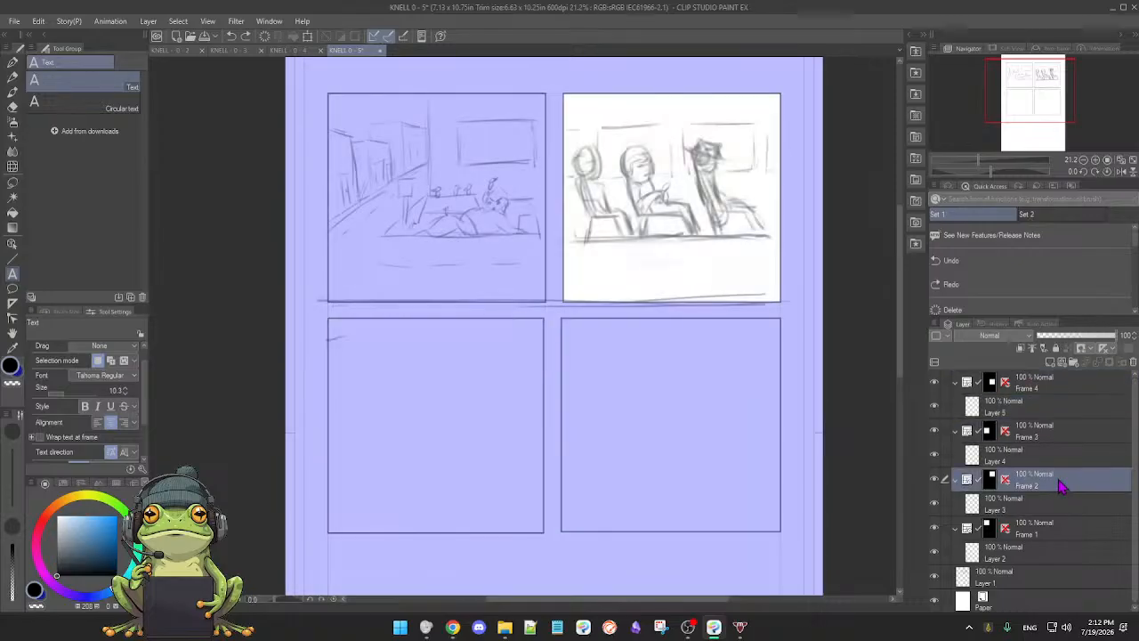
left_click(1065, 532)
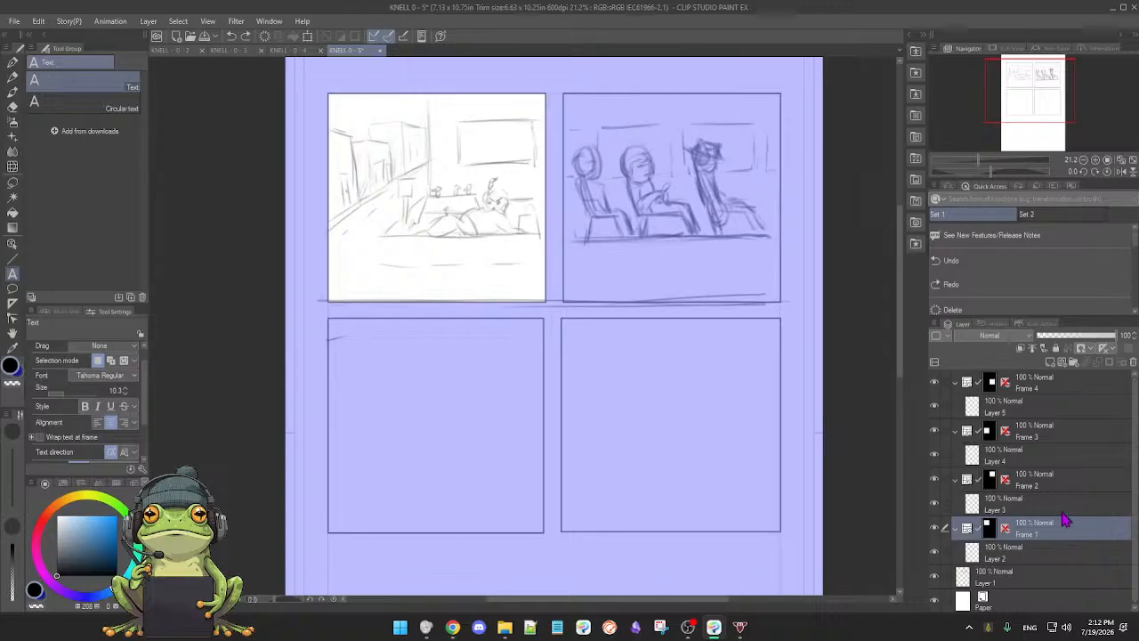
left_click(1059, 486)
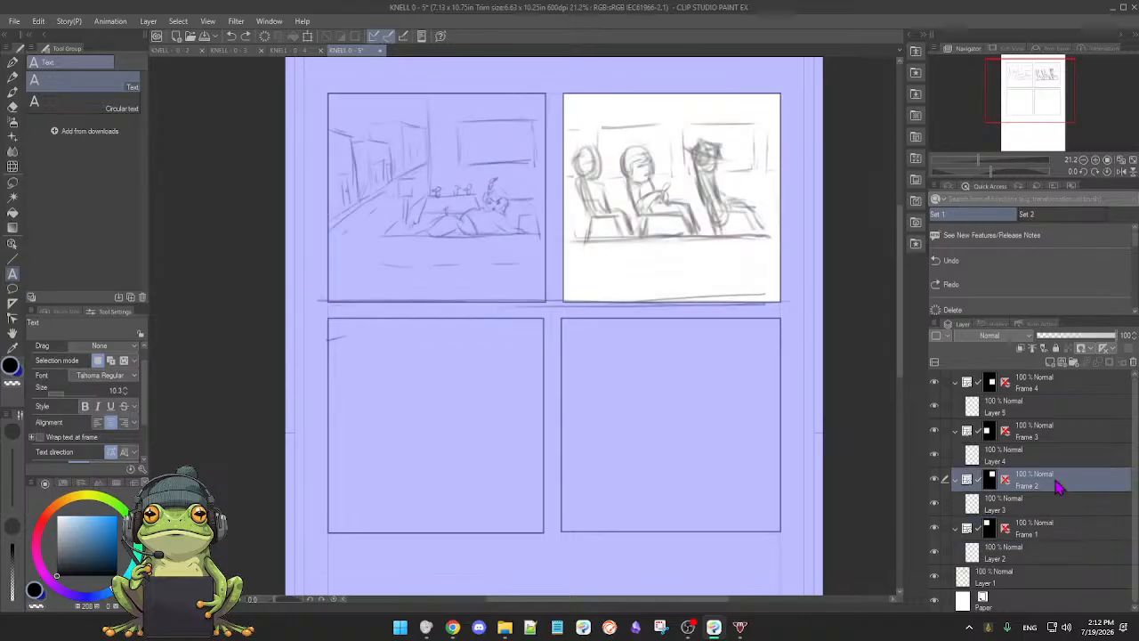
left_click(1044, 555)
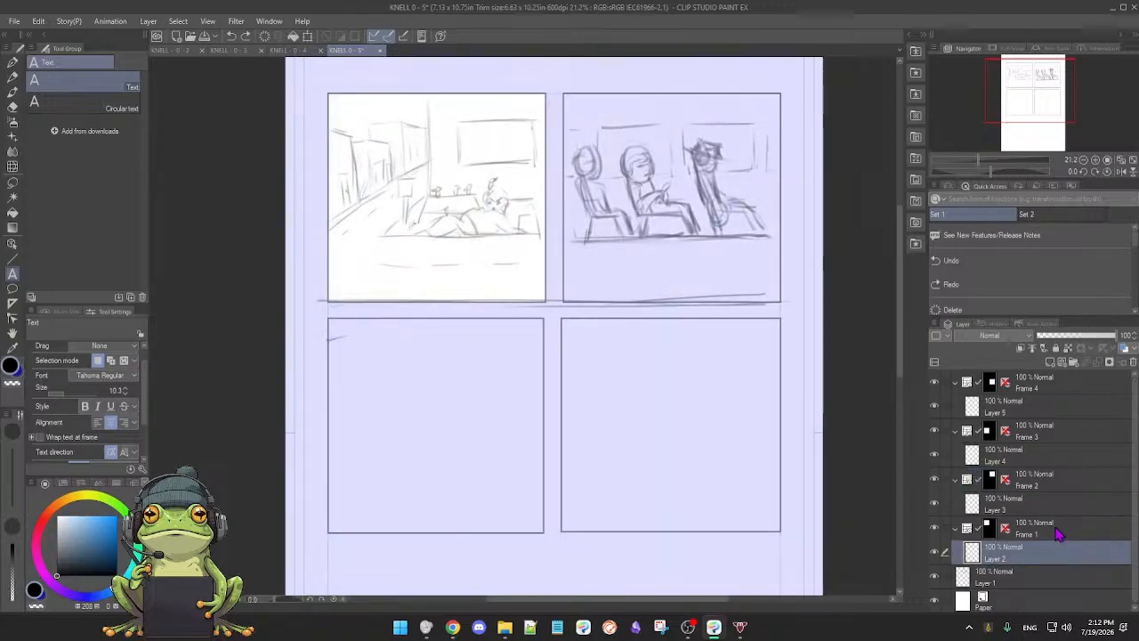
left_click(1059, 535)
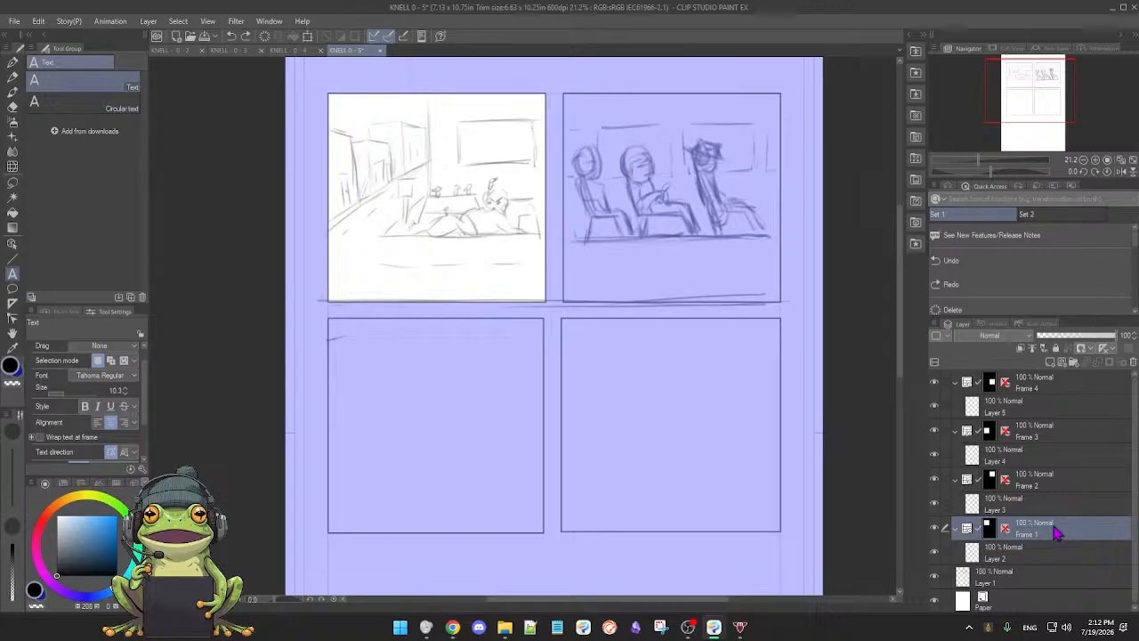
left_click(1050, 387)
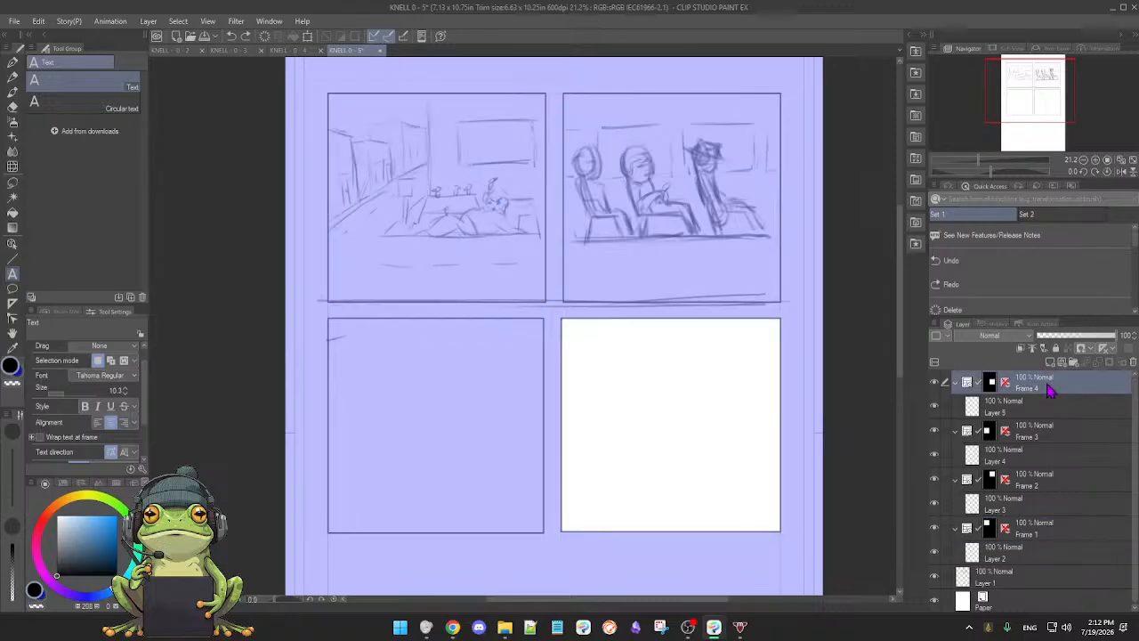
left_click(1058, 435)
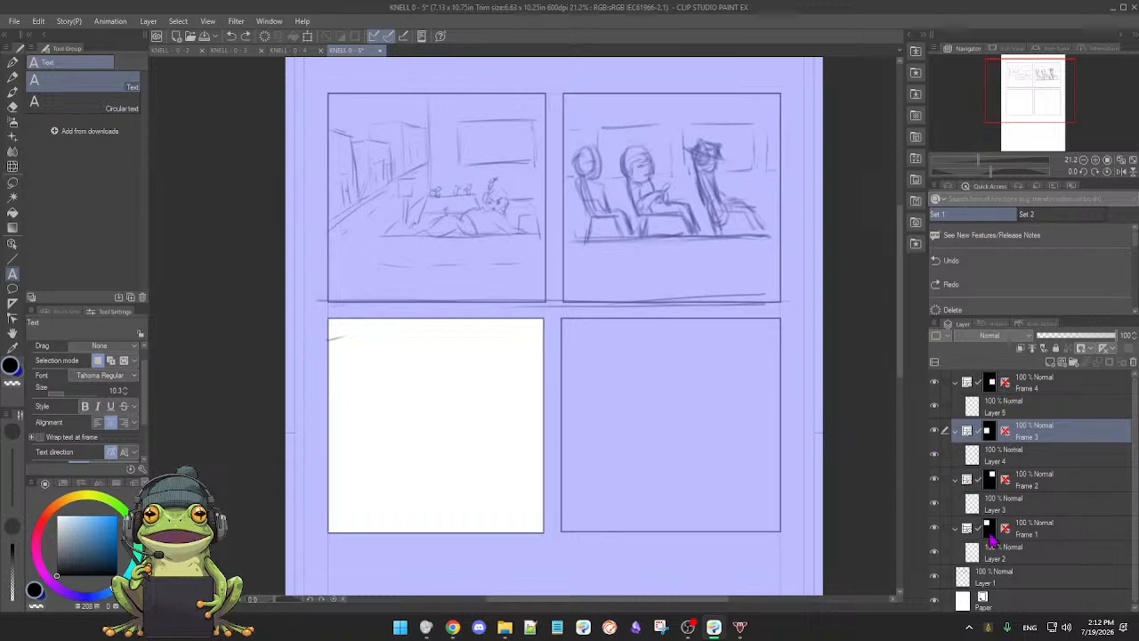
left_click(1087, 540)
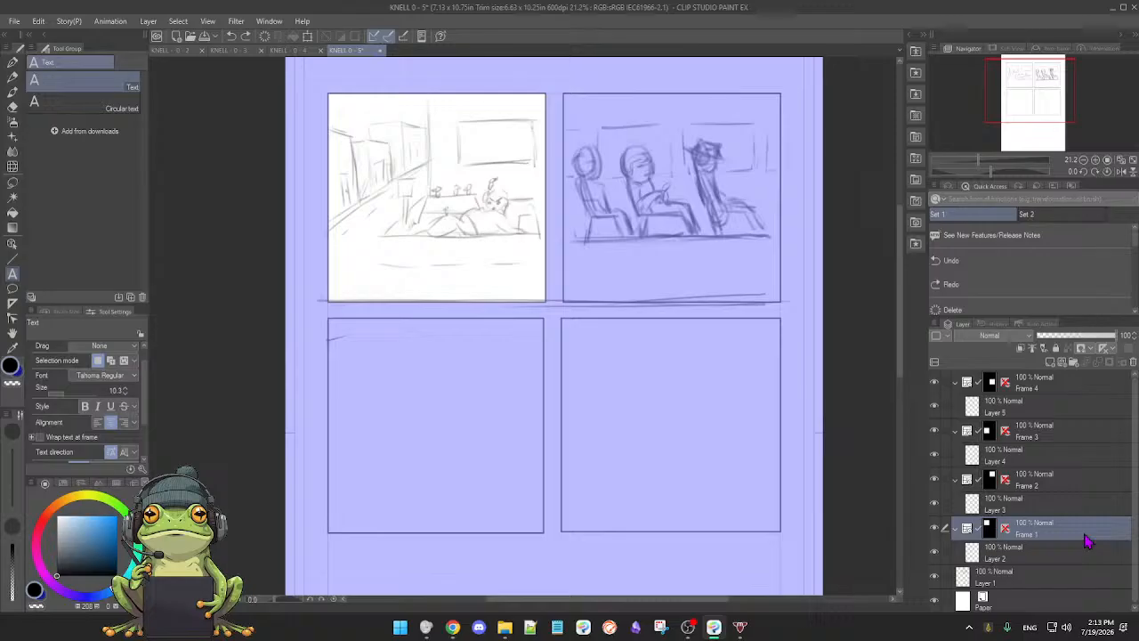
left_click(1068, 485)
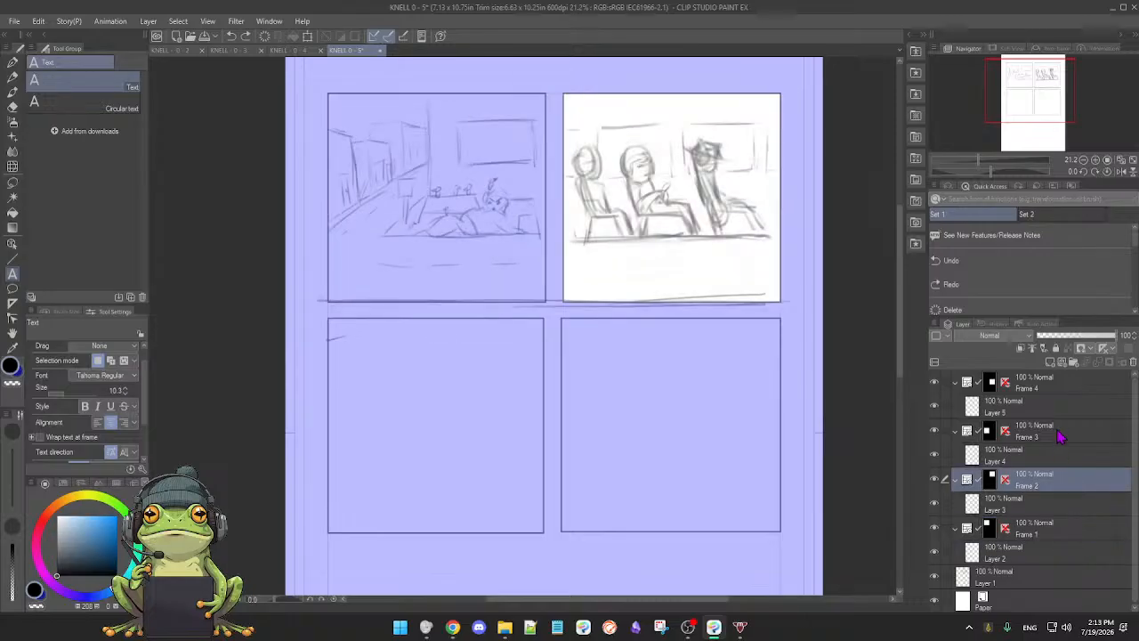
- Draw a wide rounded balloon in the upper right part of the third panel, inside the Frame 3 folder
left_click(1060, 436)
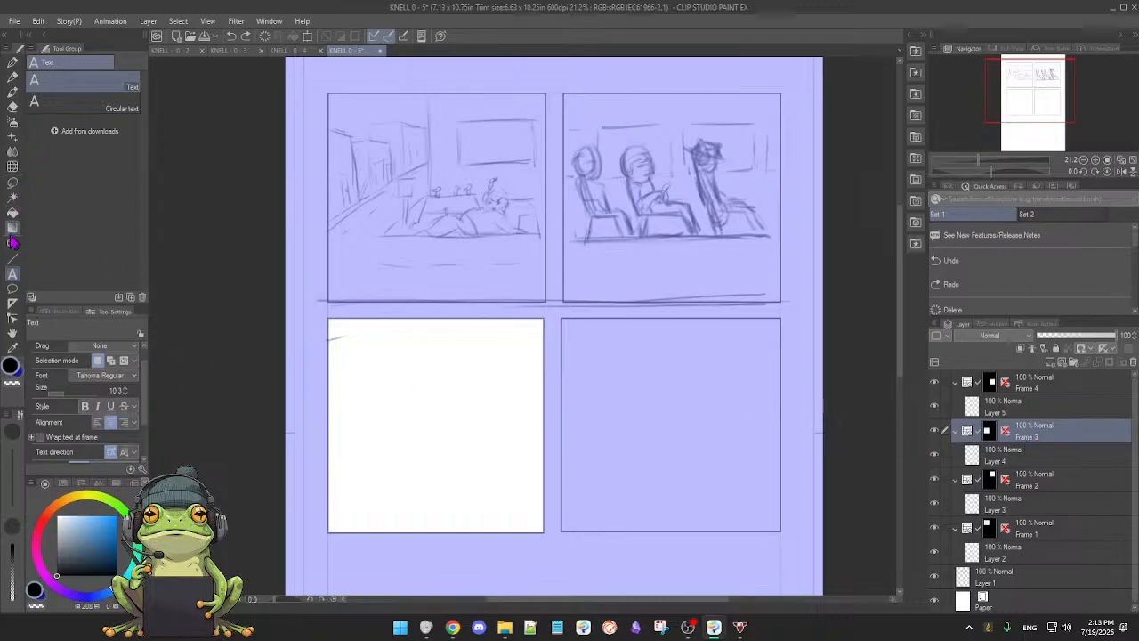
left_click(14, 291)
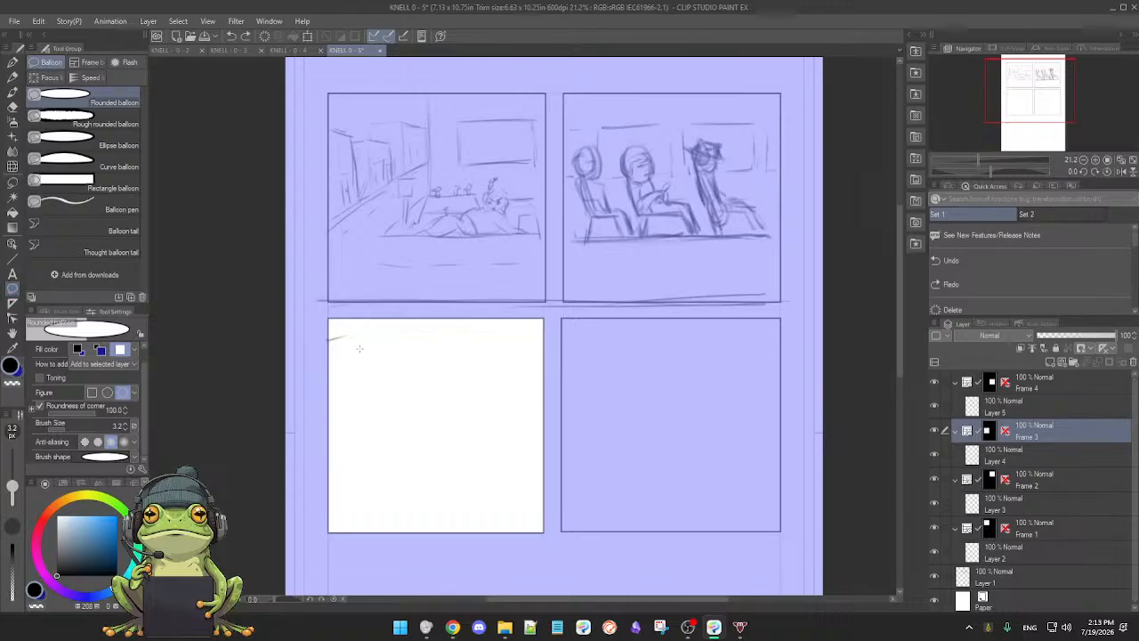
left_click_drag(407, 364, 538, 420)
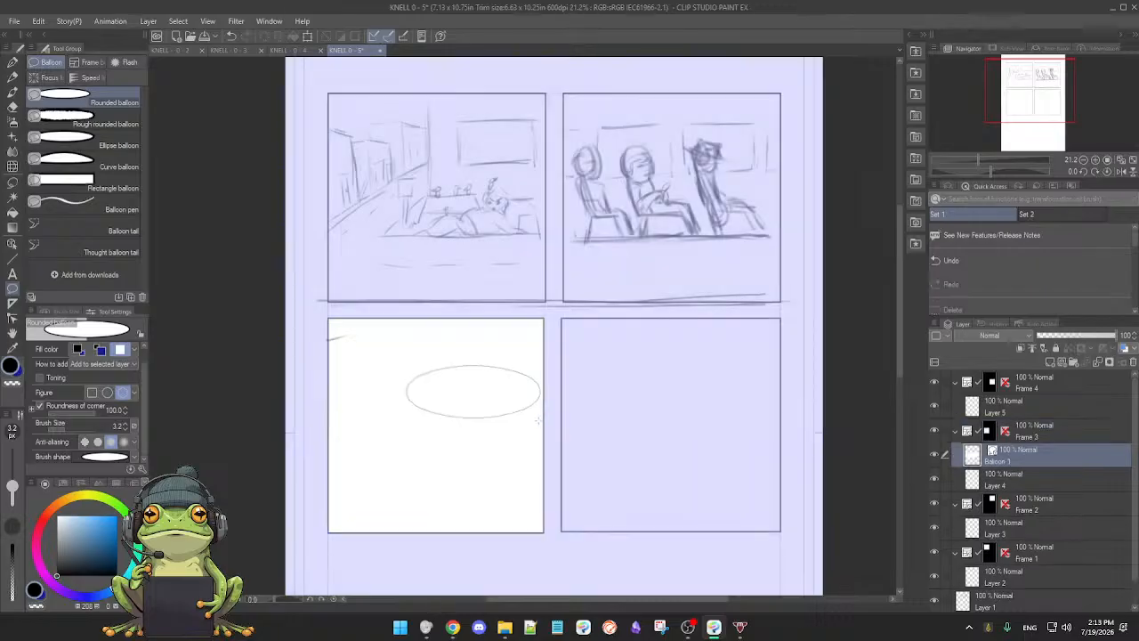
- Start a text inside the third panel's new balloon, try the letter "h" and delete it
left_click(12, 275)
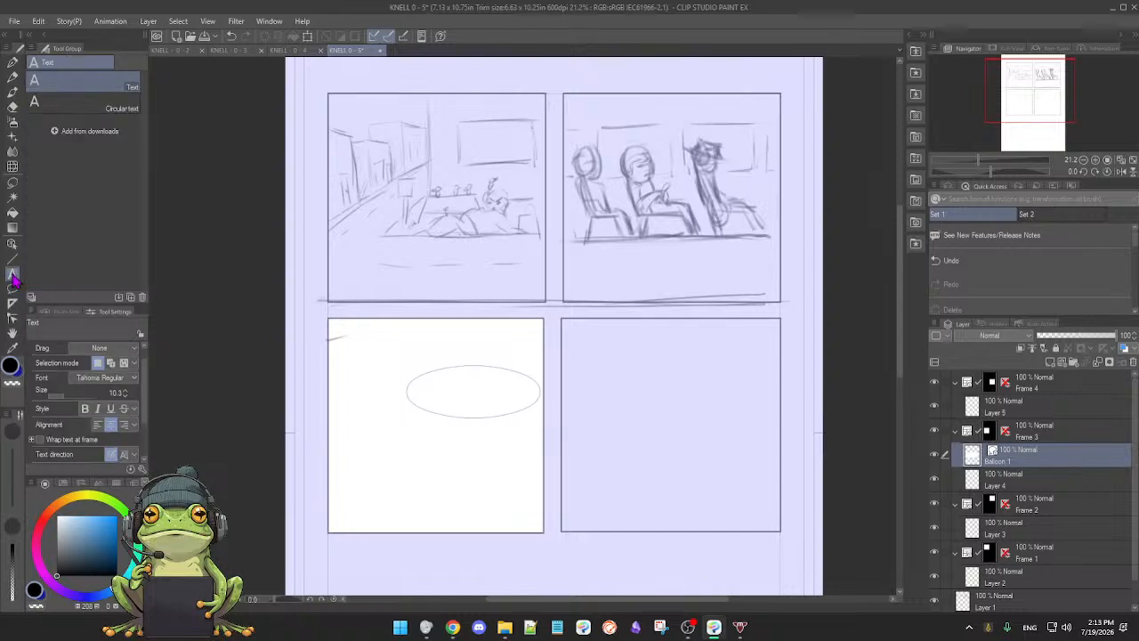
left_click(468, 394)
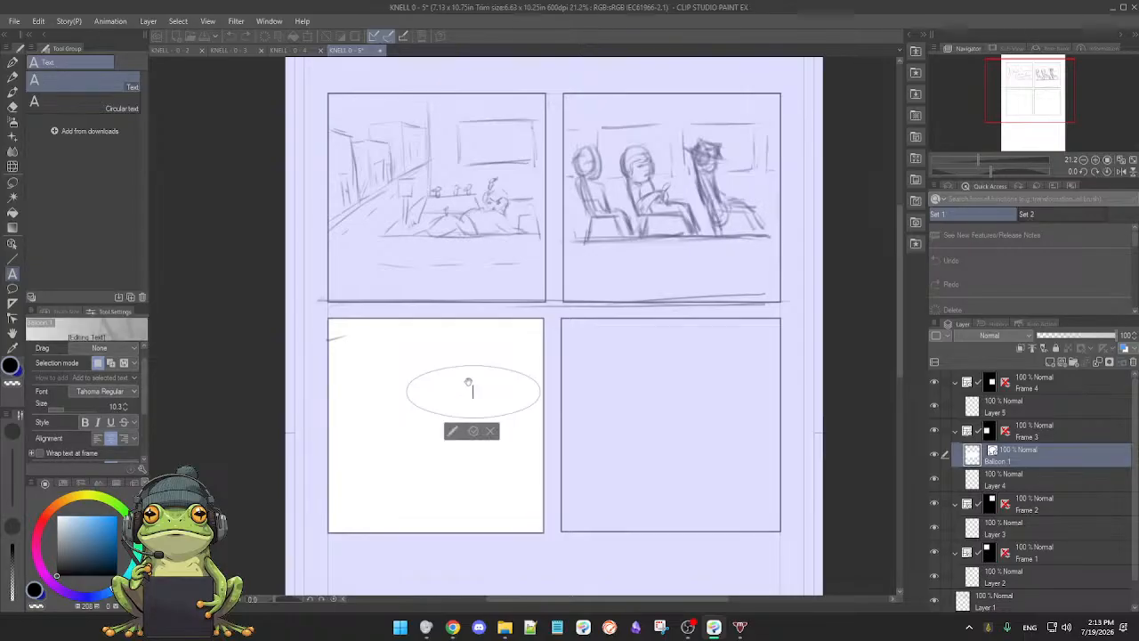
type("H")
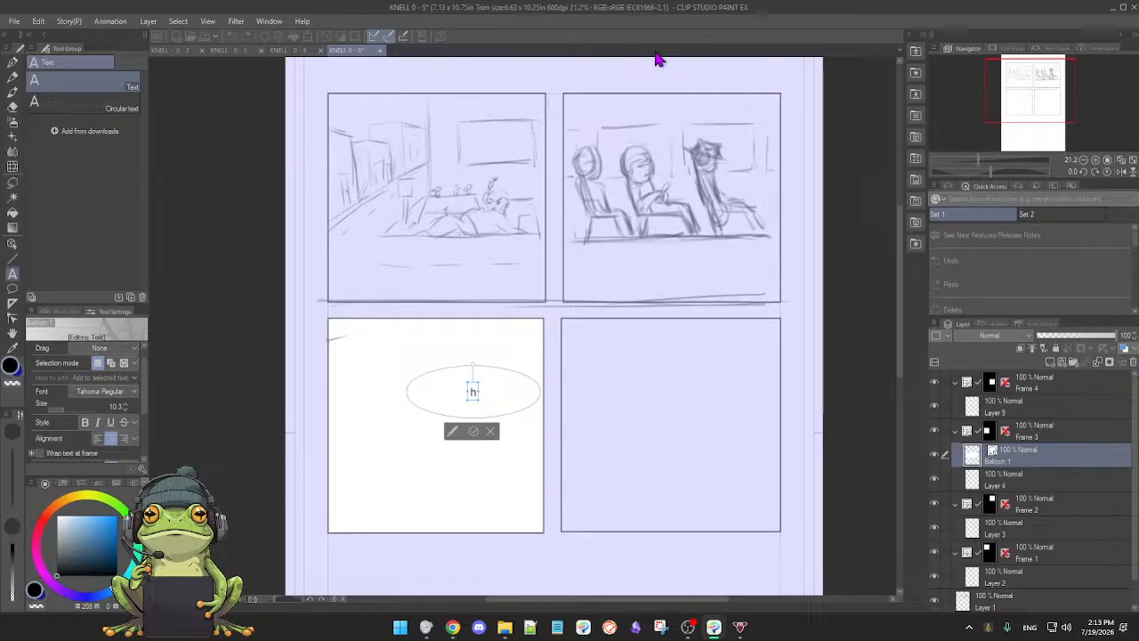
key("BackSpace")
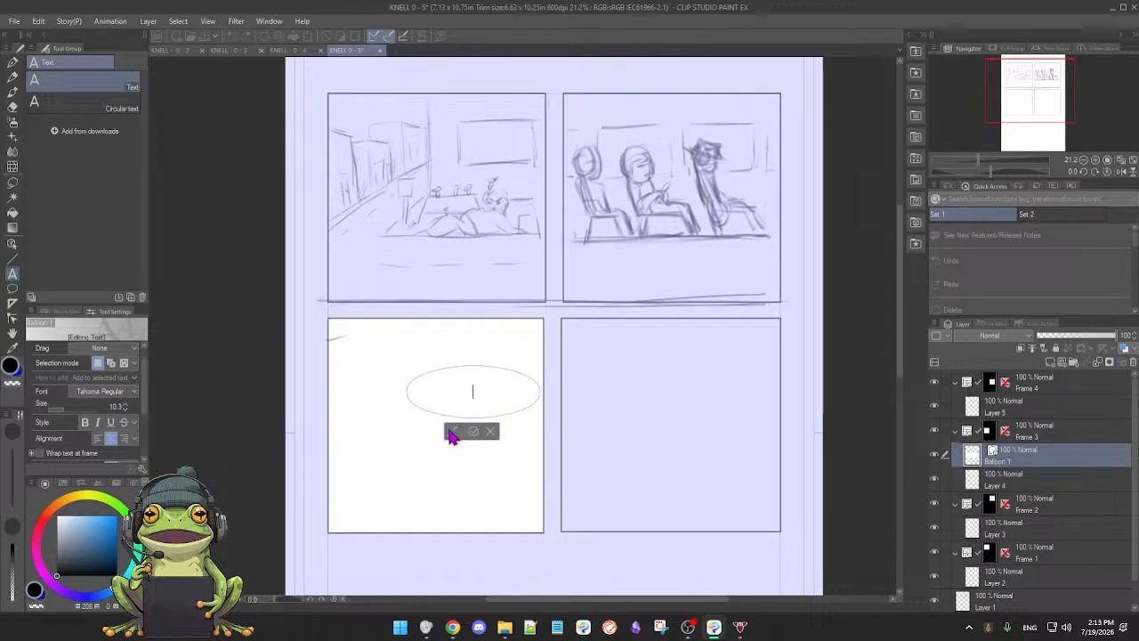
- Look through the list of available fonts for the text in the third panel's balloon
left_click(135, 392)
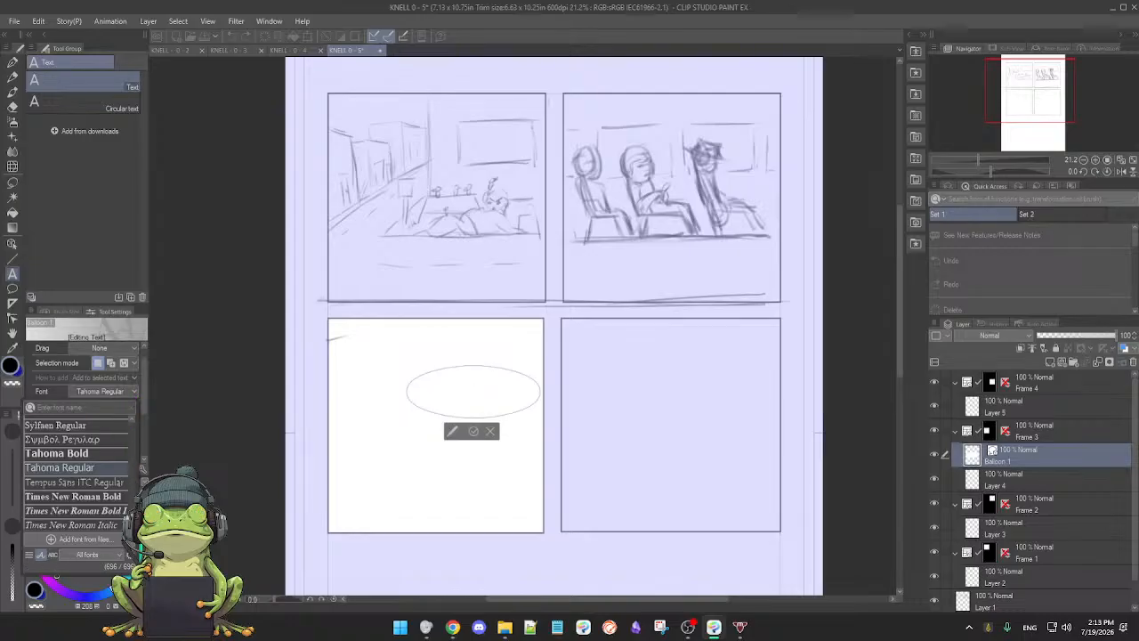
scroll(76, 474, "down", 5)
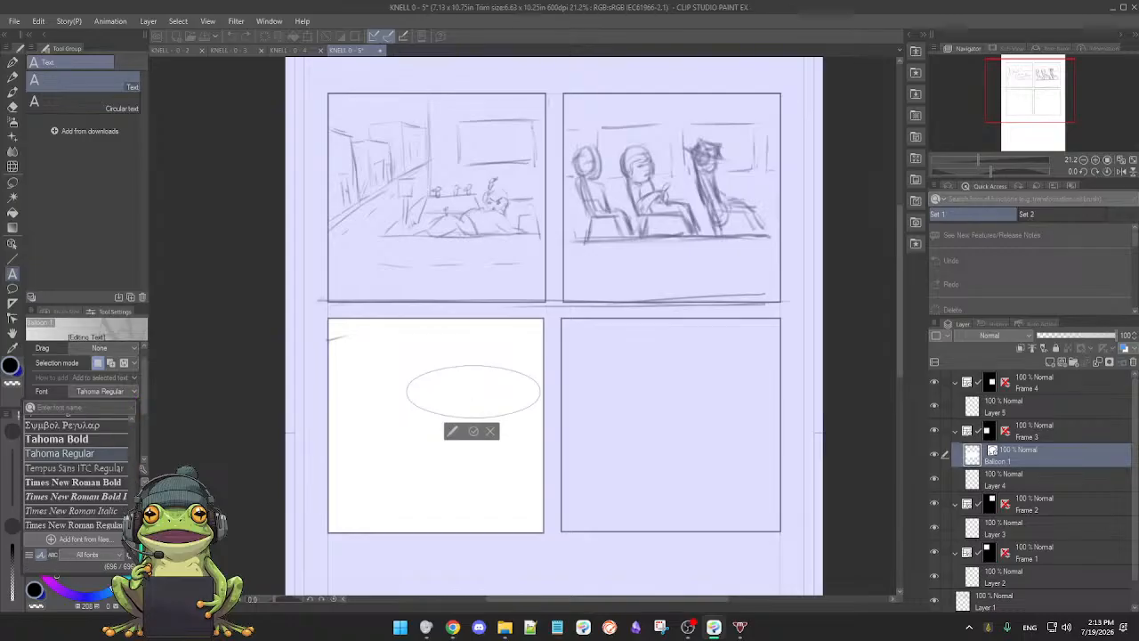
scroll(77, 474, "down", 15)
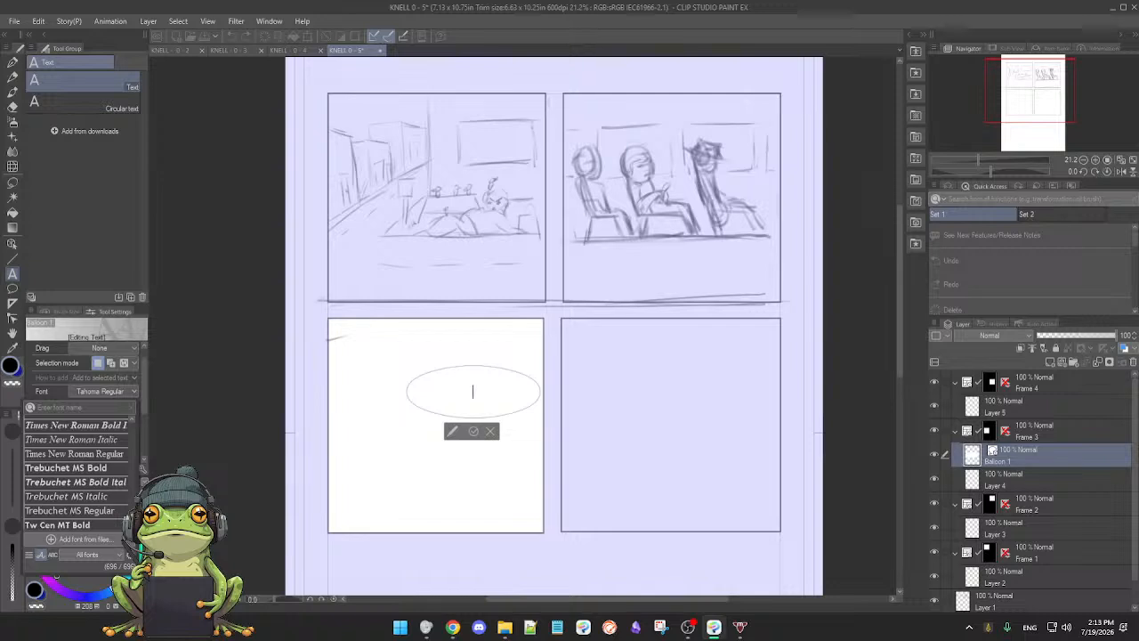
scroll(76, 475, "down", 10)
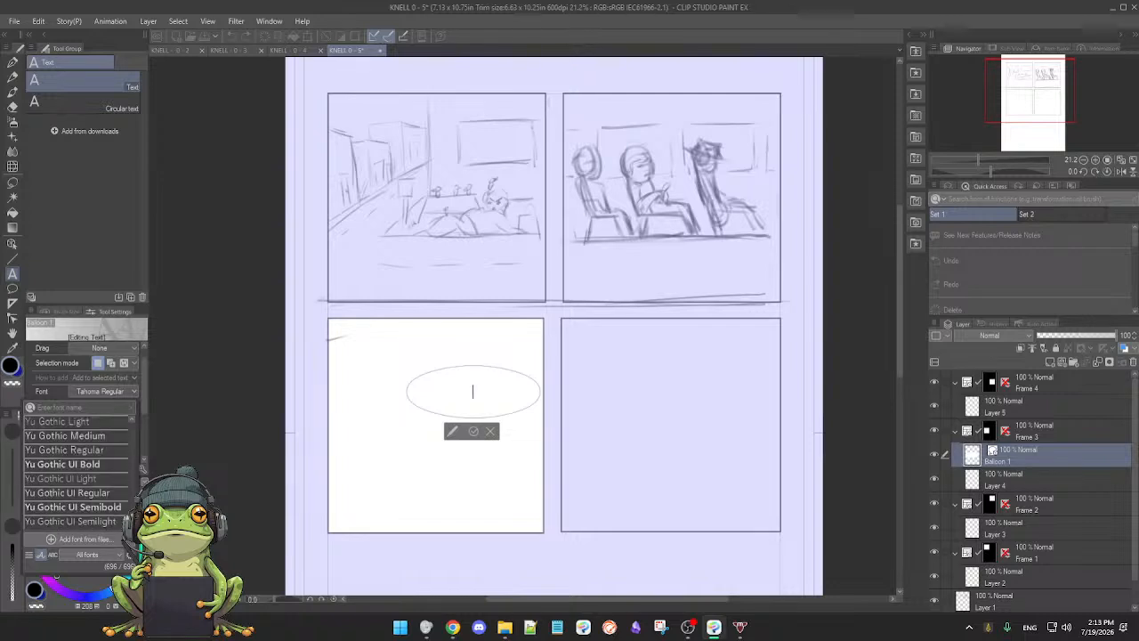
scroll(76, 471, "up", 10)
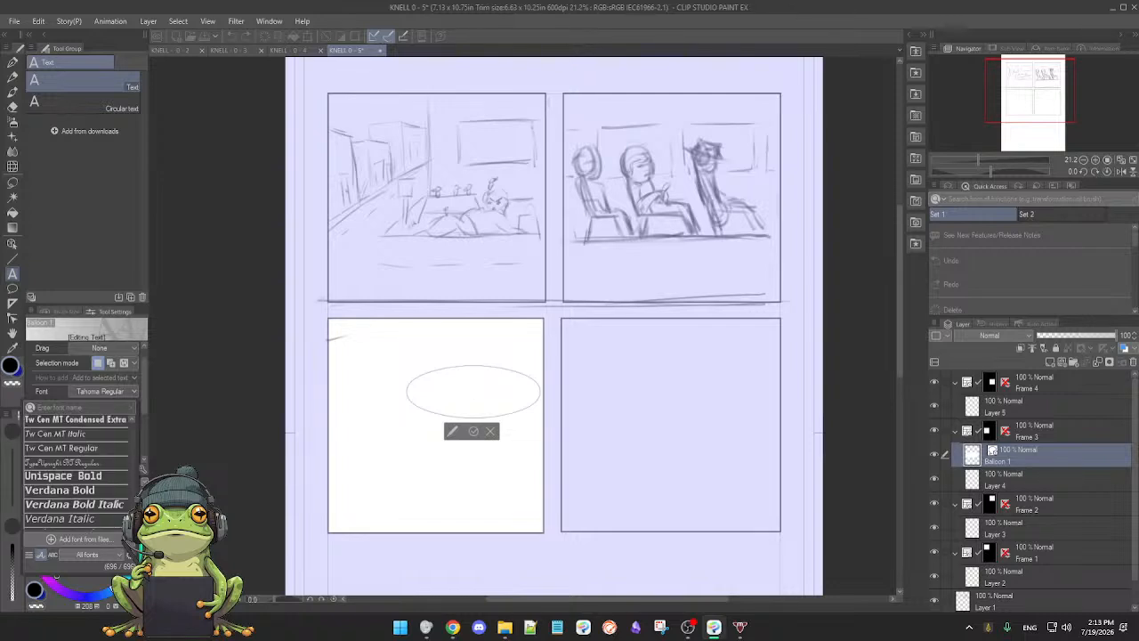
scroll(77, 472, "up", 10)
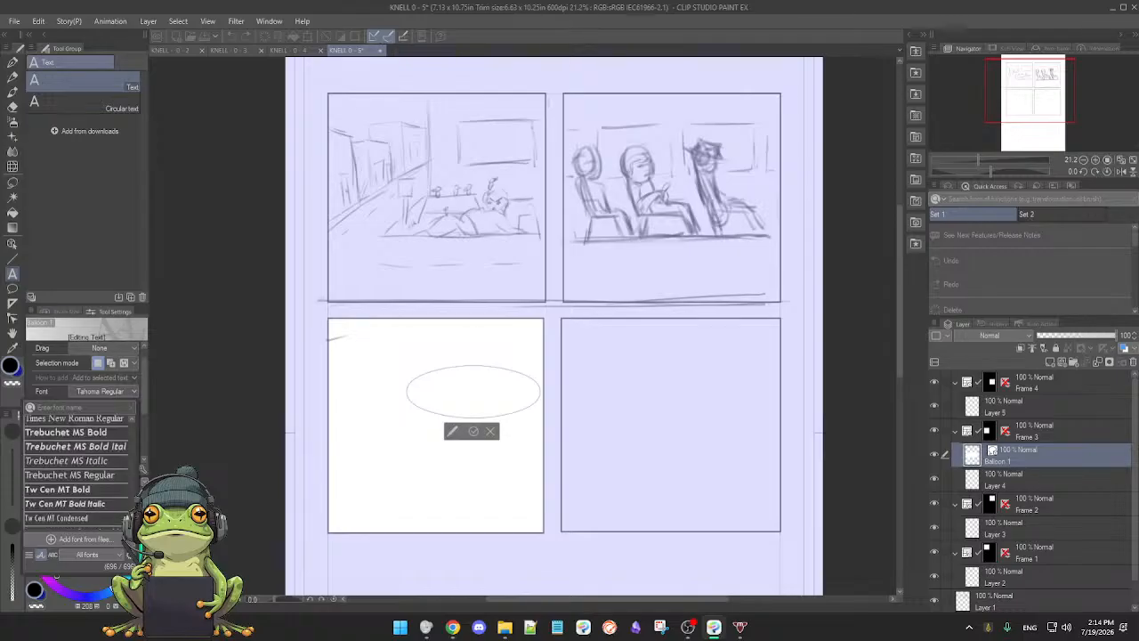
scroll(77, 472, "up", 5)
scroll(76, 472, "up", 5)
scroll(77, 471, "up", 3)
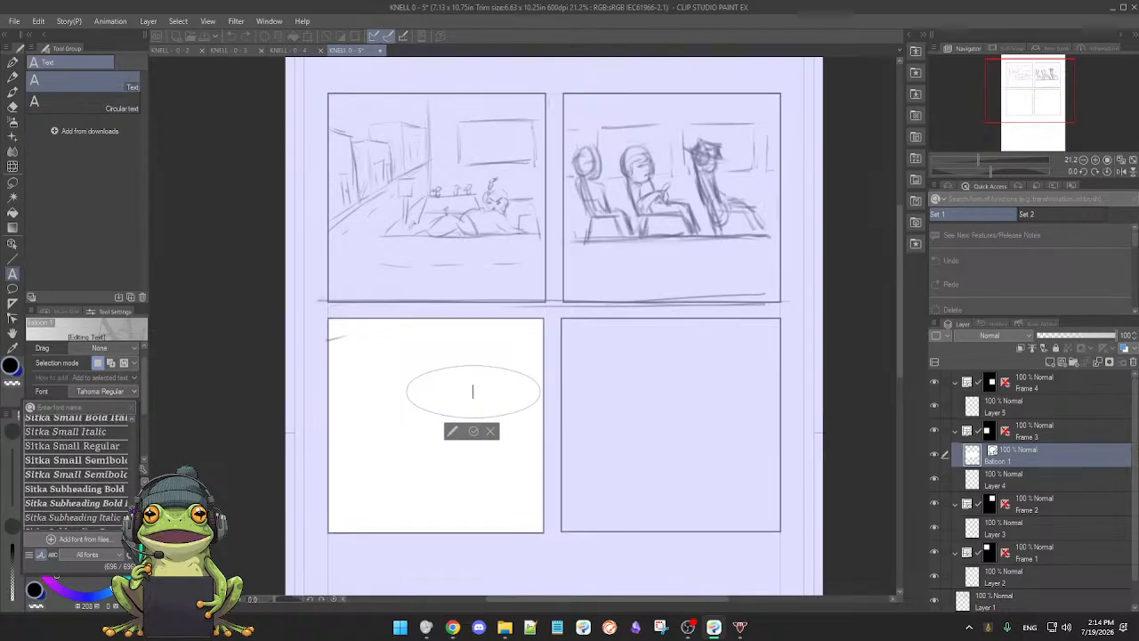
scroll(76, 471, "down", 15)
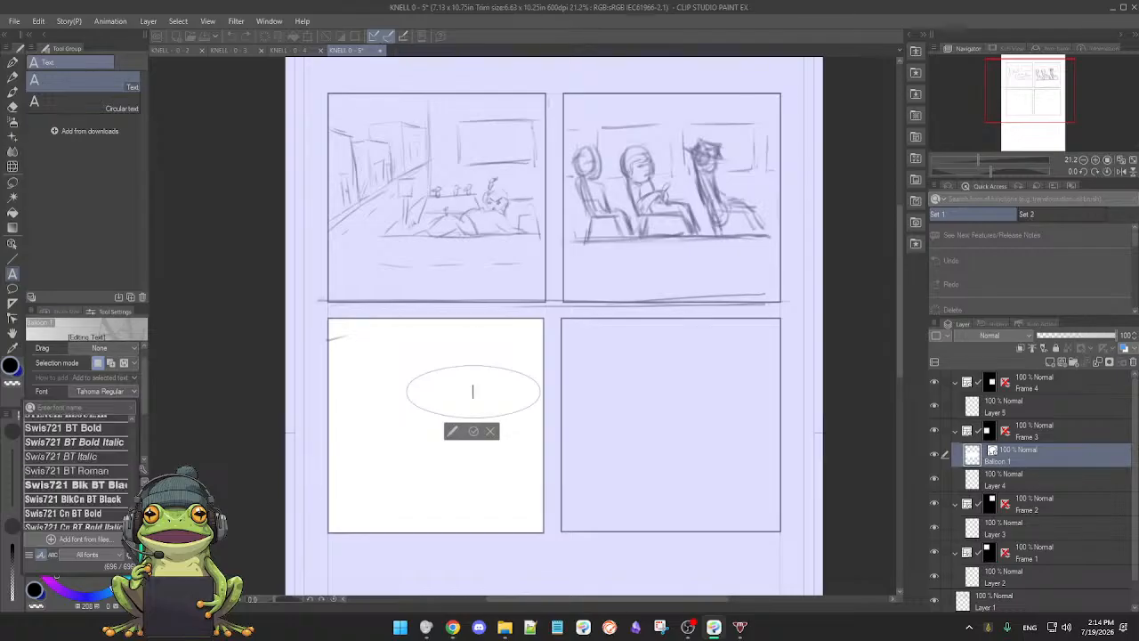
scroll(77, 472, "down", 5)
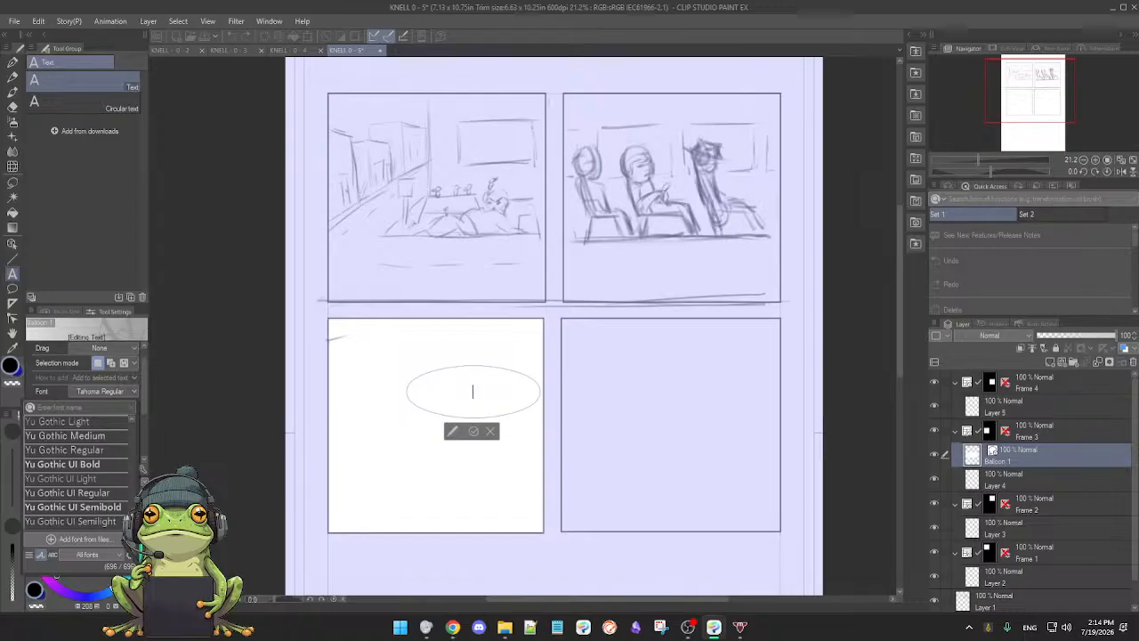
scroll(98, 406, "up", 2)
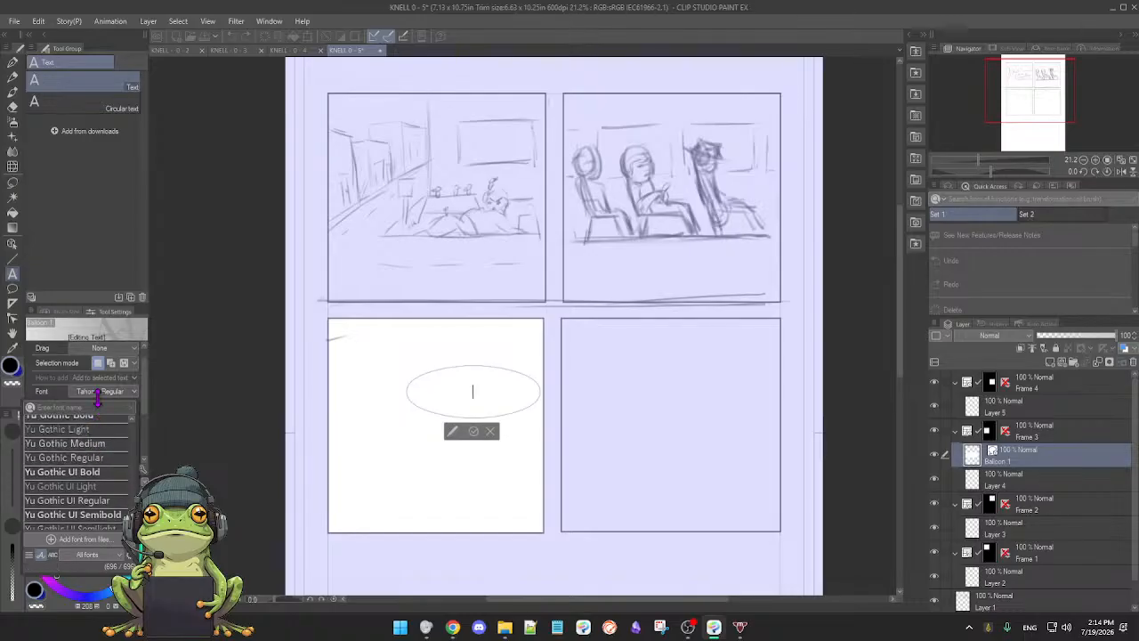
- Search the font list for "com" and look through the comic fonts
left_click(95, 409)
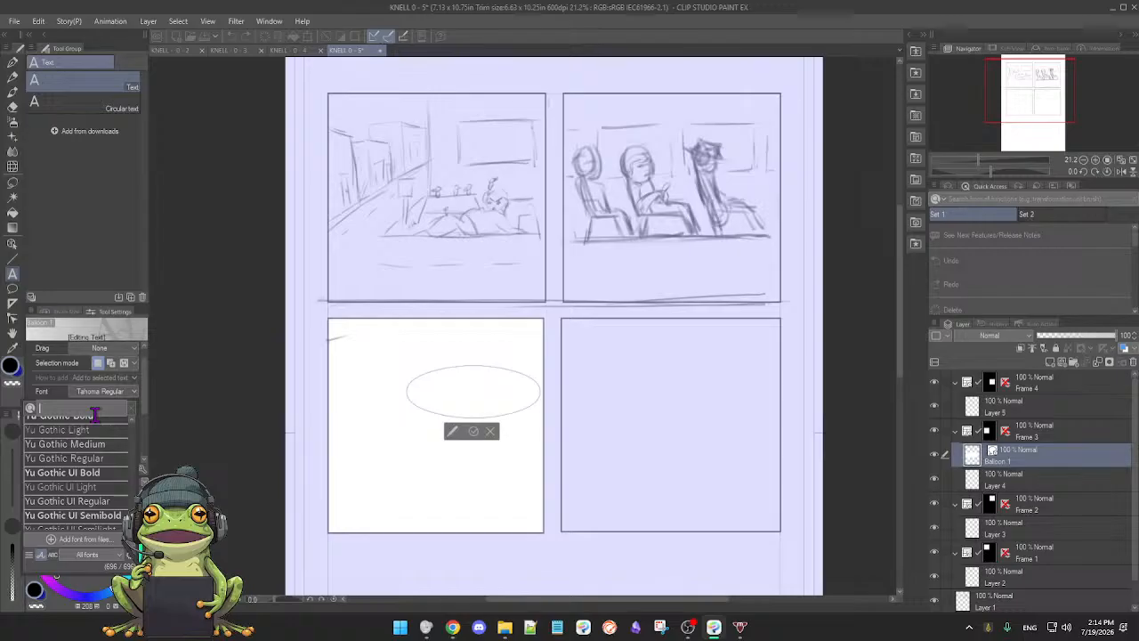
type("com")
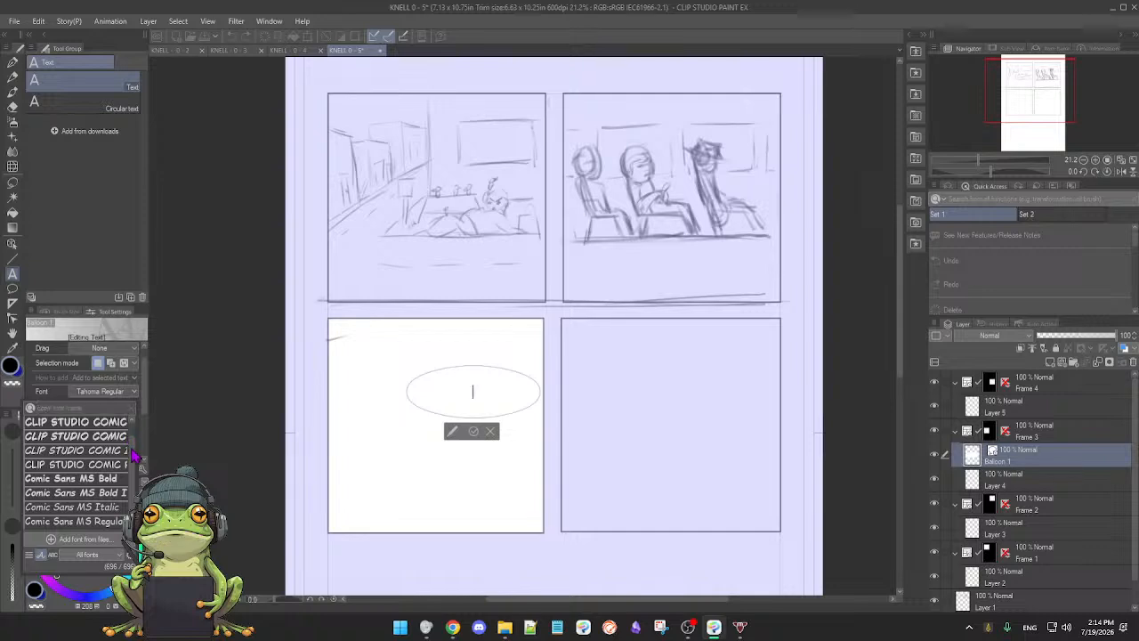
scroll(134, 449, "up", 1)
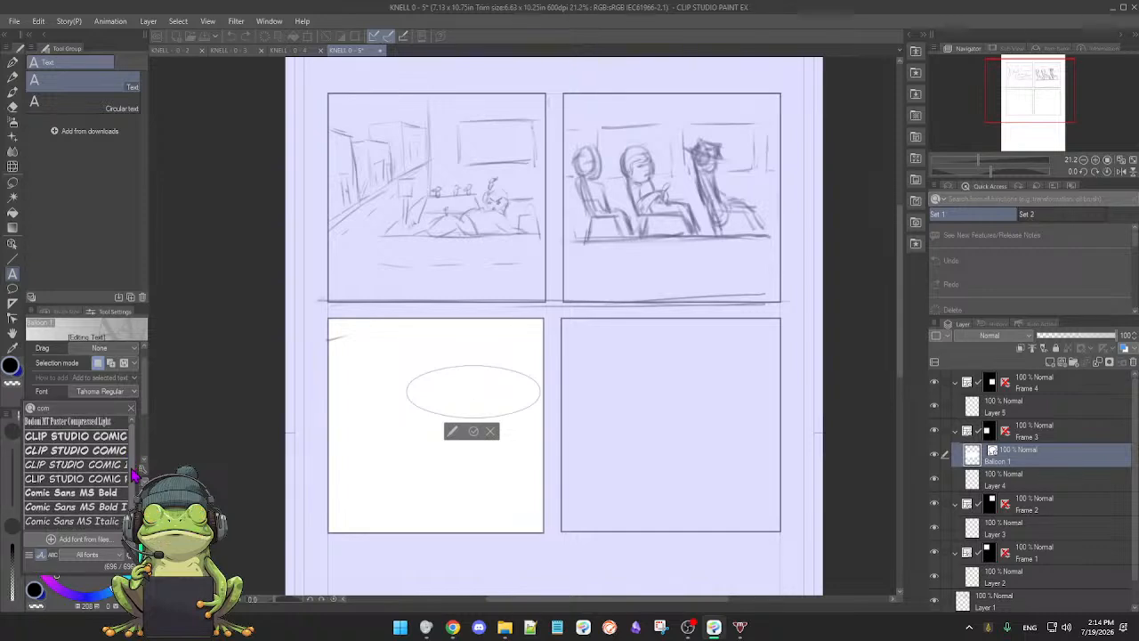
scroll(135, 476, "down", 1)
scroll(136, 483, "down", 1)
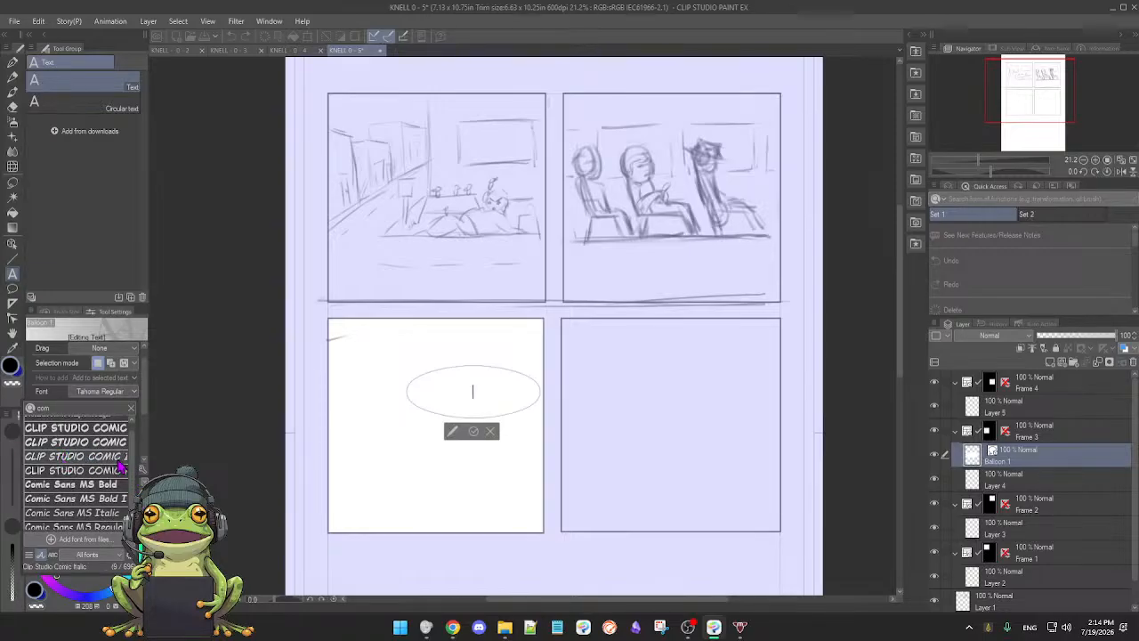
scroll(136, 481, "down", 1)
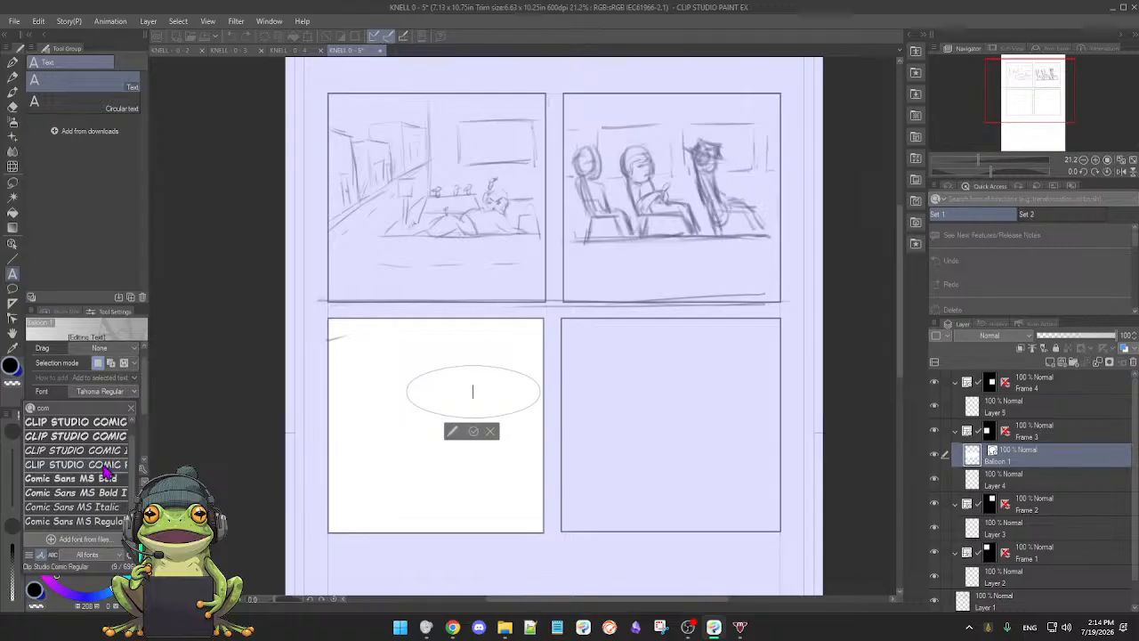
- Widen the font list so that the full font names can be read
left_click(146, 448)
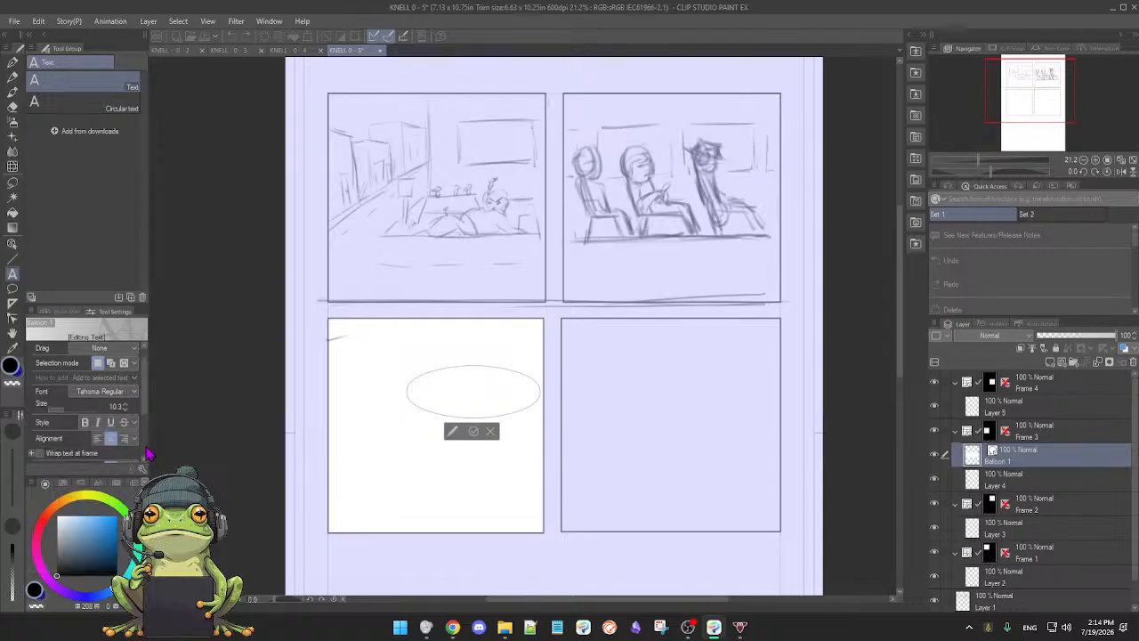
left_click(133, 396)
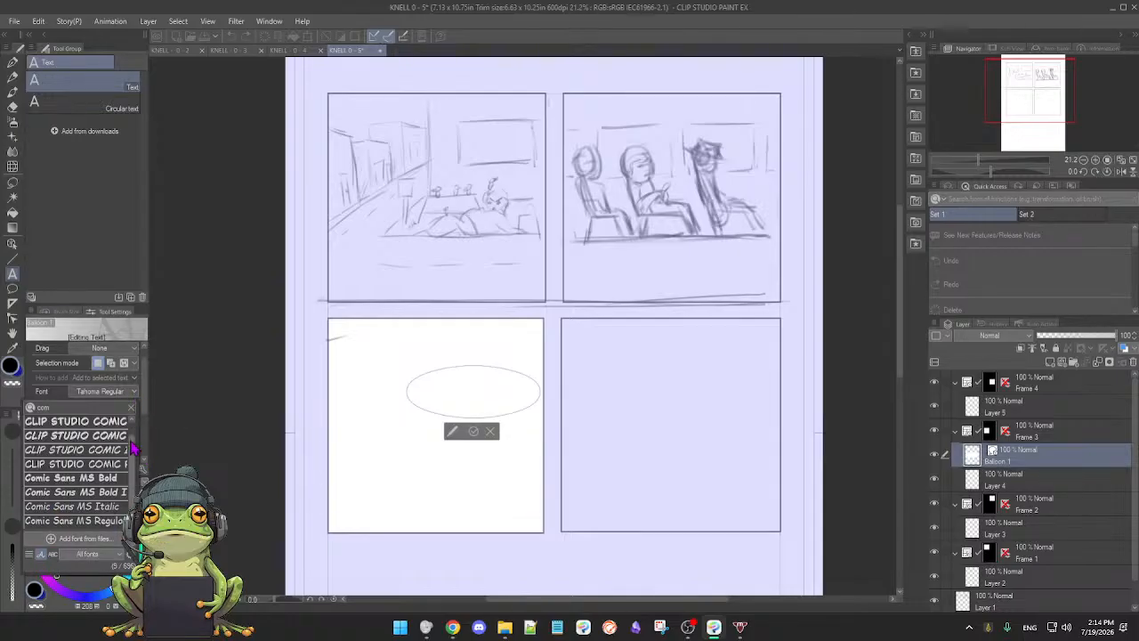
left_click_drag(138, 449, 209, 451)
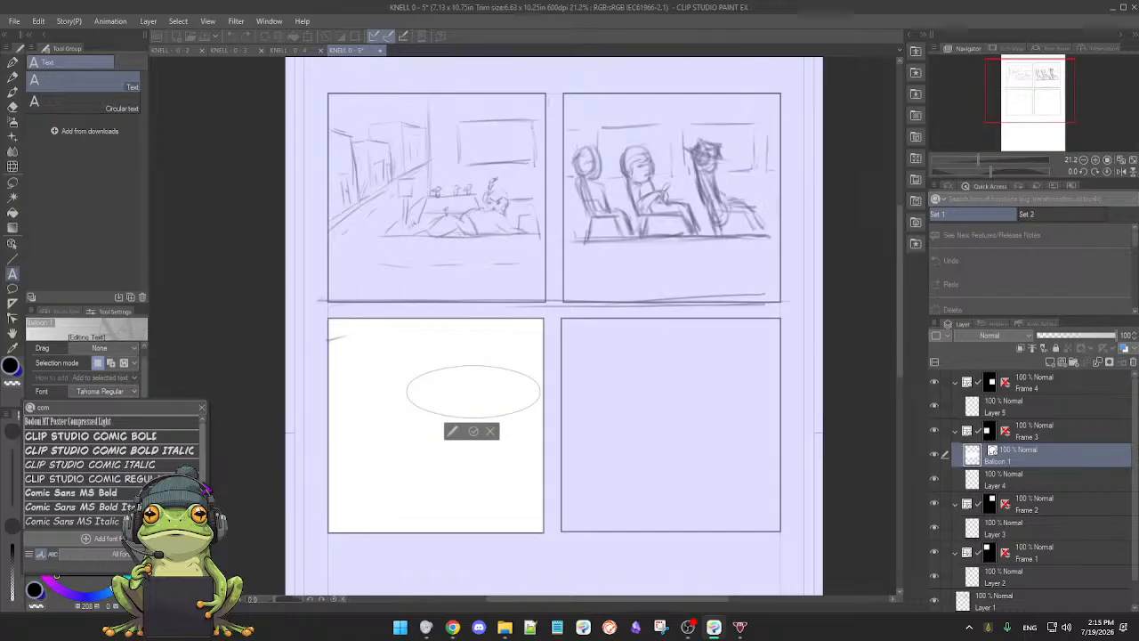
left_click_drag(210, 485, 147, 485)
left_click(175, 468)
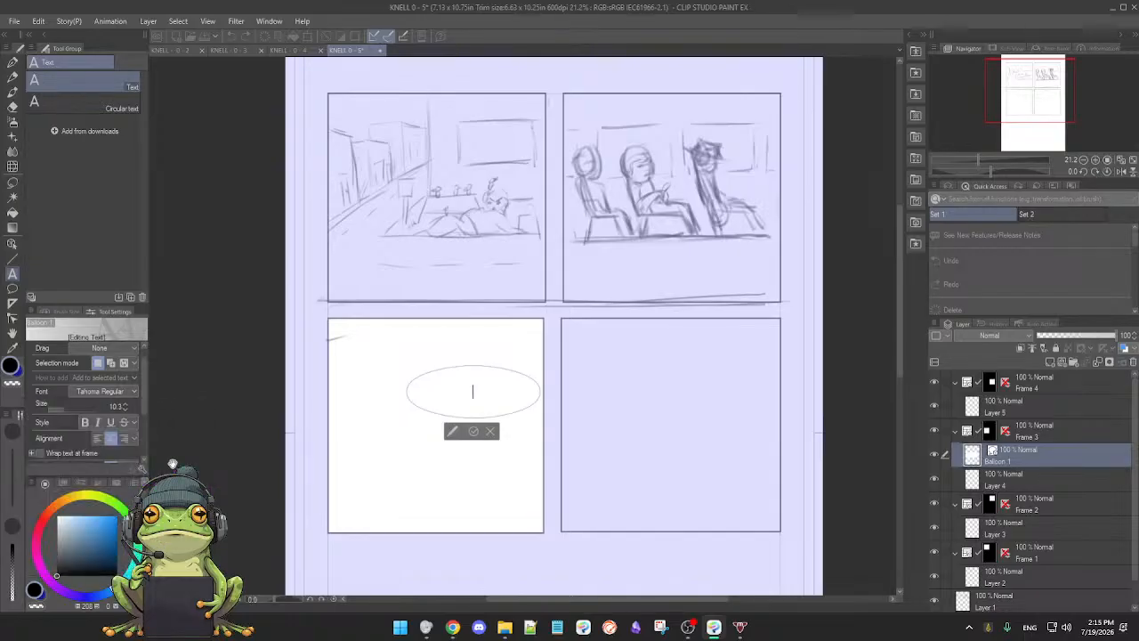
mouse_move(144, 403)
left_mouse_down()
mouse_move(144, 434)
mouse_move(144, 411)
left_mouse_up()
left_click(135, 389)
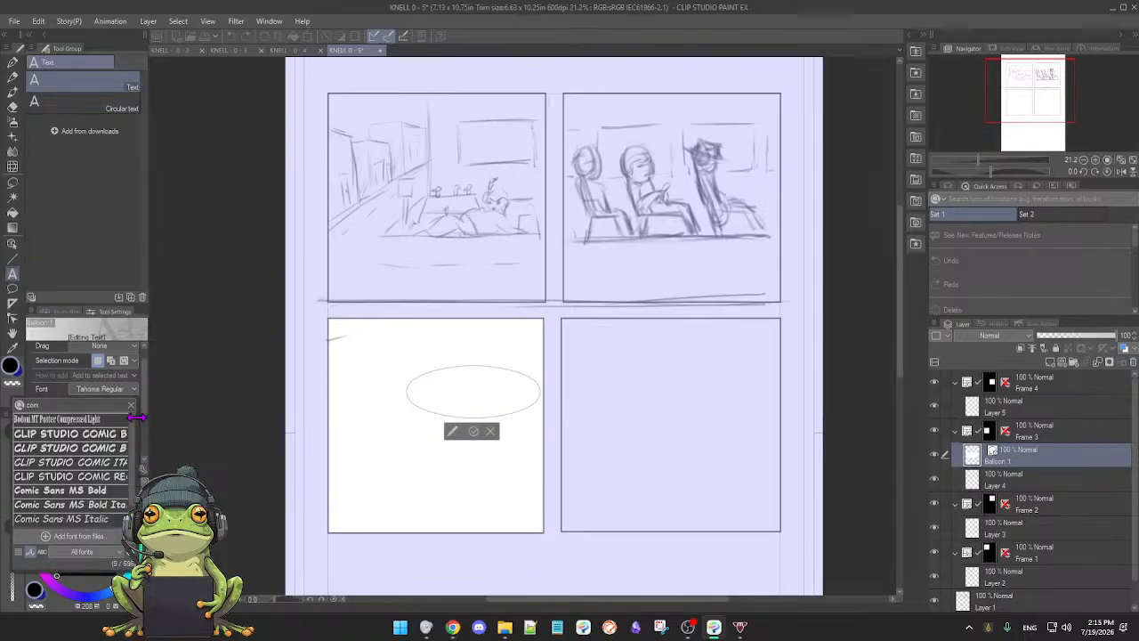
left_click_drag(138, 416, 173, 415)
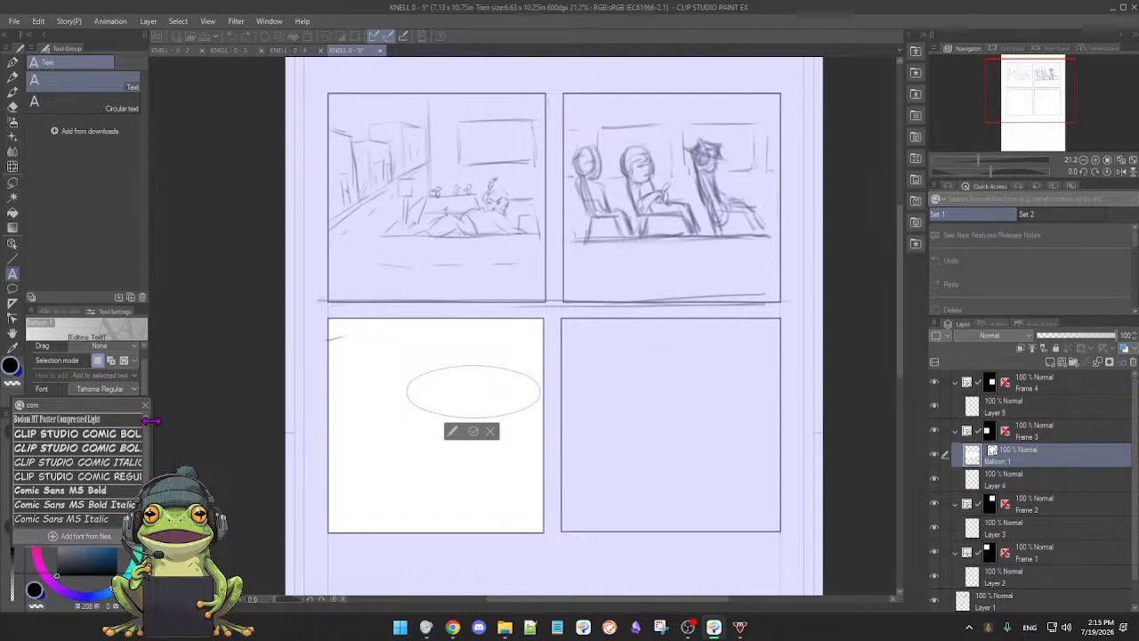
left_click(136, 390)
left_click(135, 390)
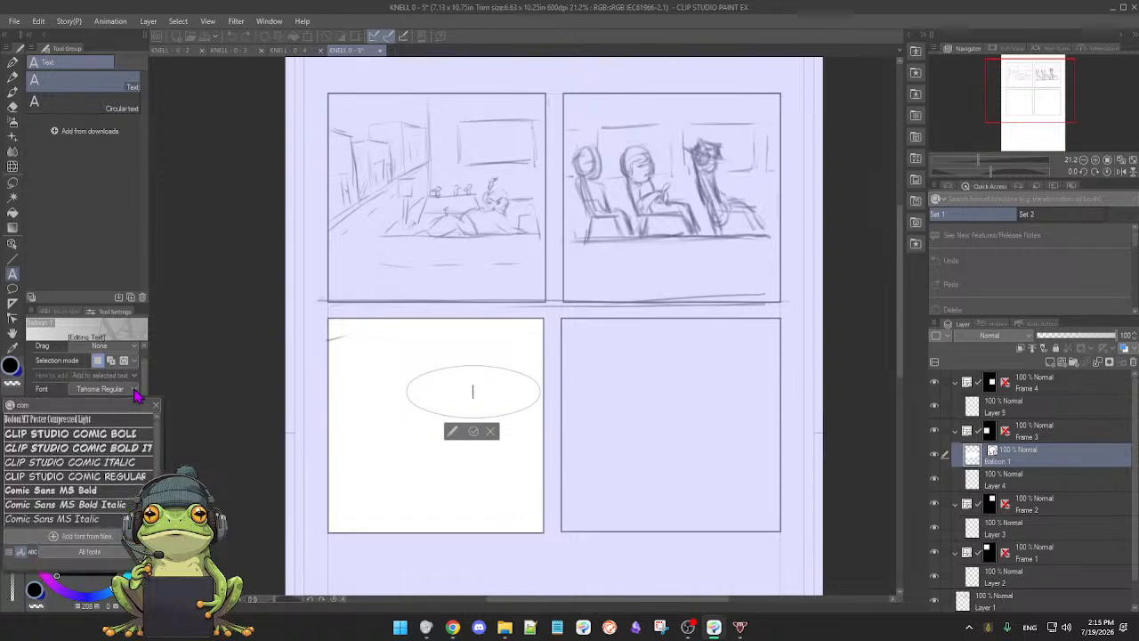
left_click_drag(159, 441, 187, 445)
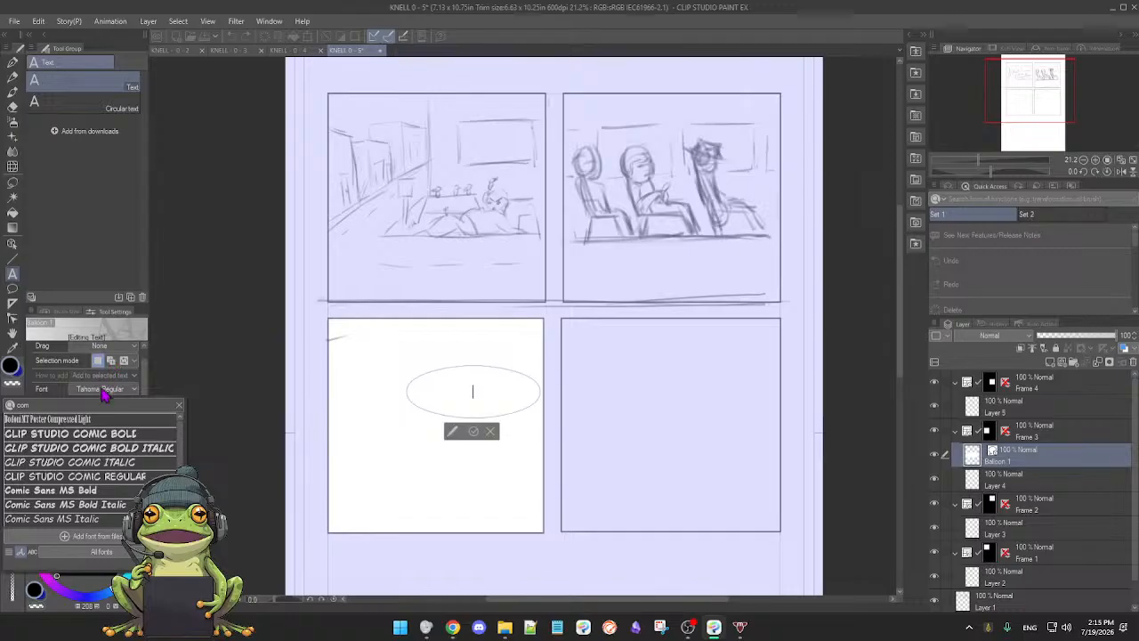
- Set the balloon text's font to Clip Studio Comic Regular and its size to 5.2
left_click(135, 391)
left_click(137, 393)
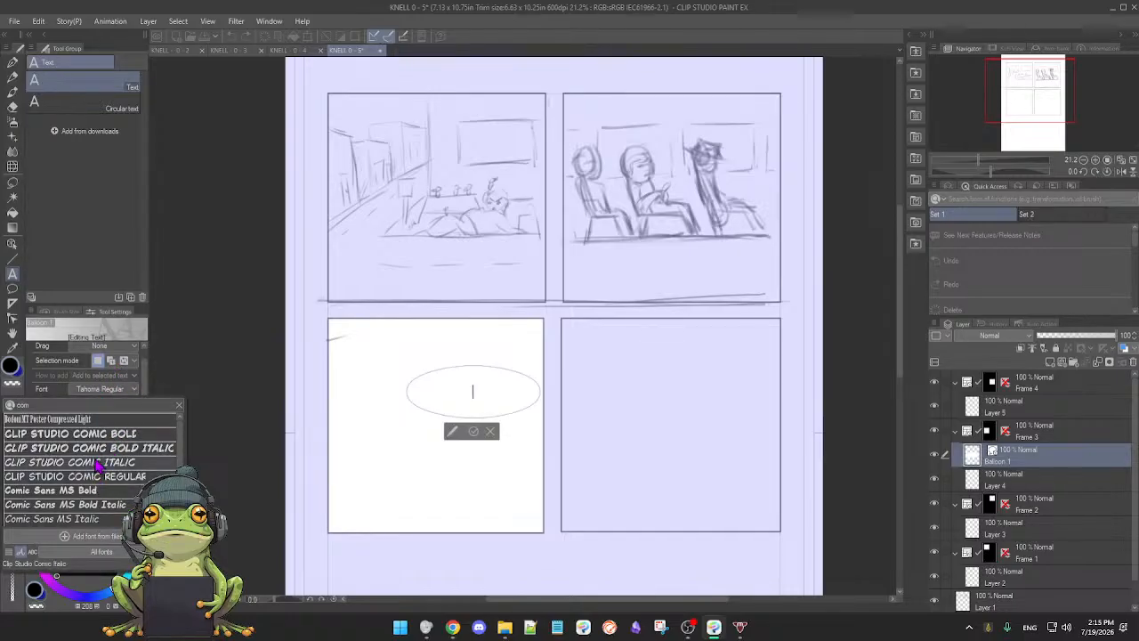
left_click(89, 477)
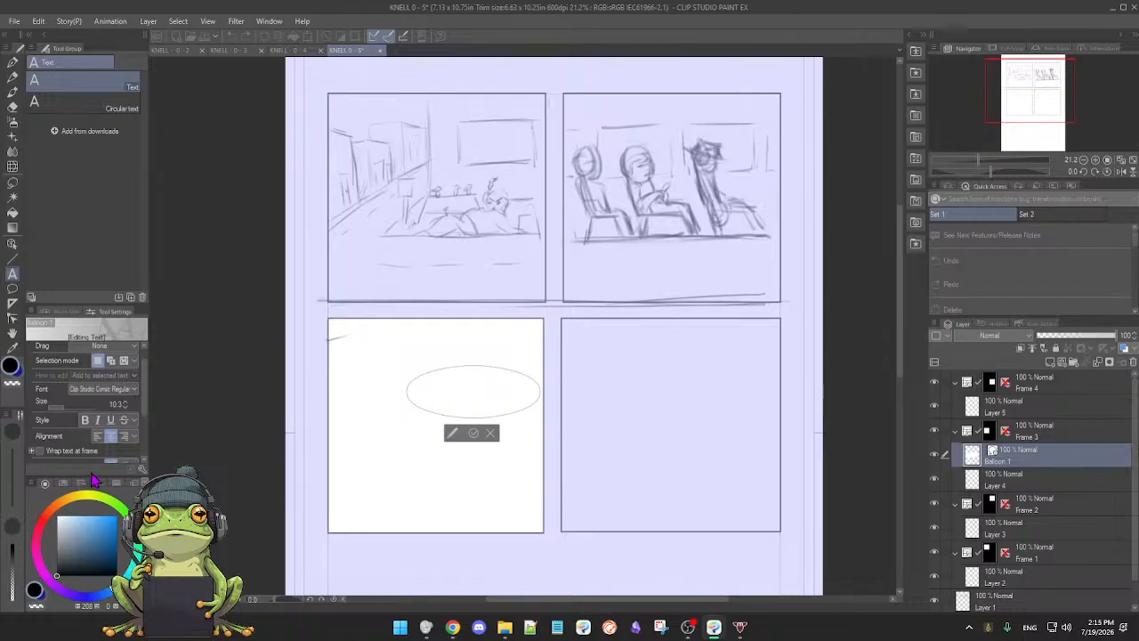
left_click(135, 391)
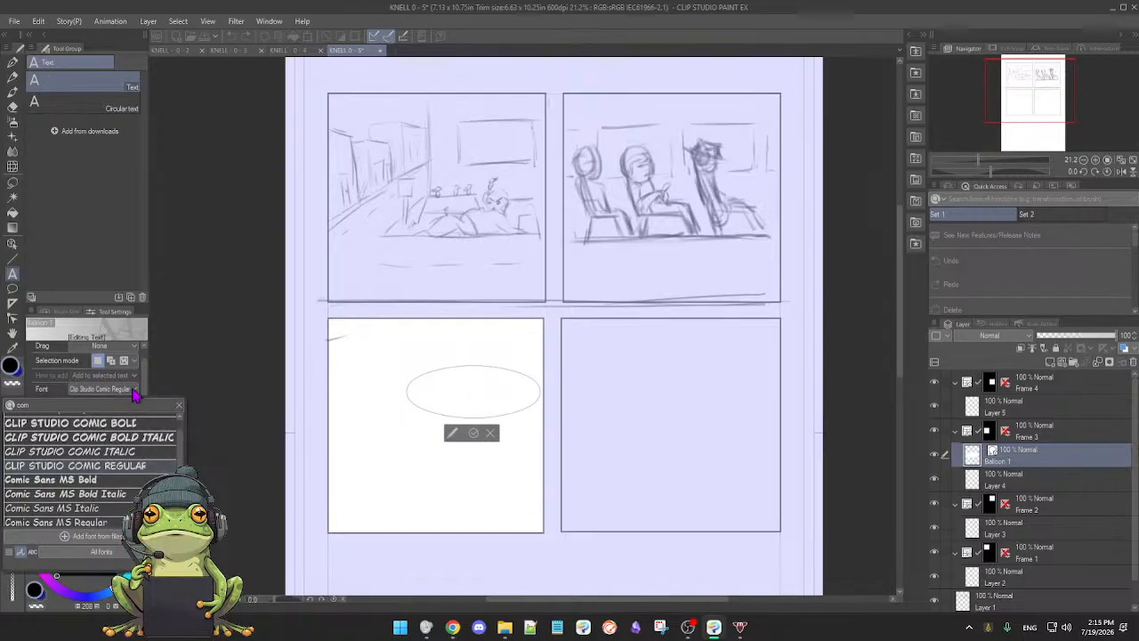
left_click(182, 372)
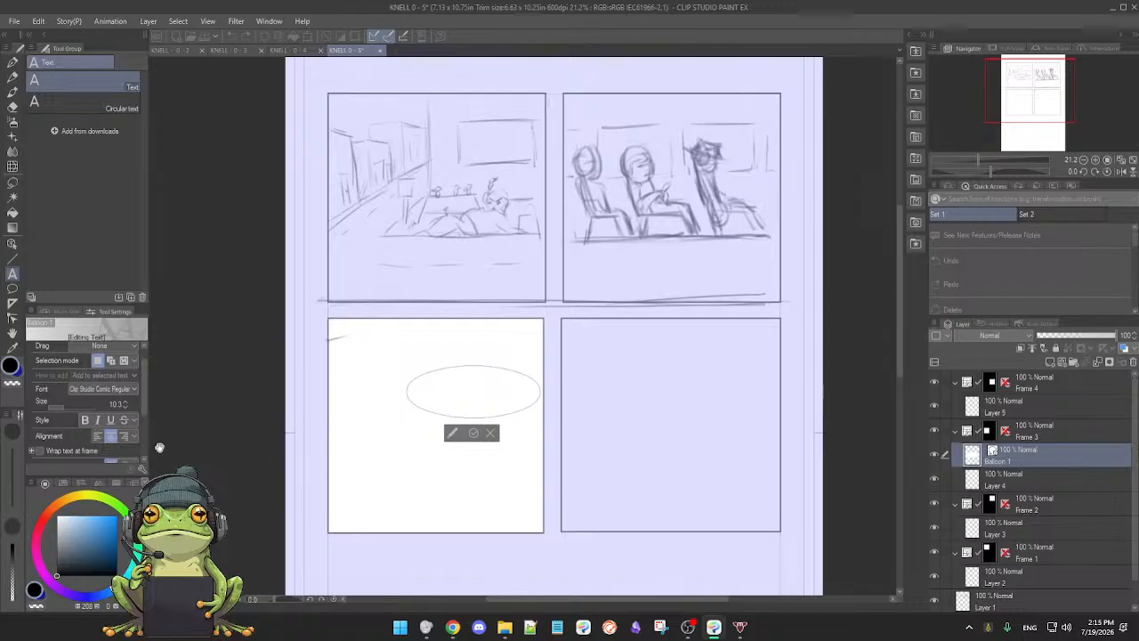
left_click_drag(64, 407, 61, 412)
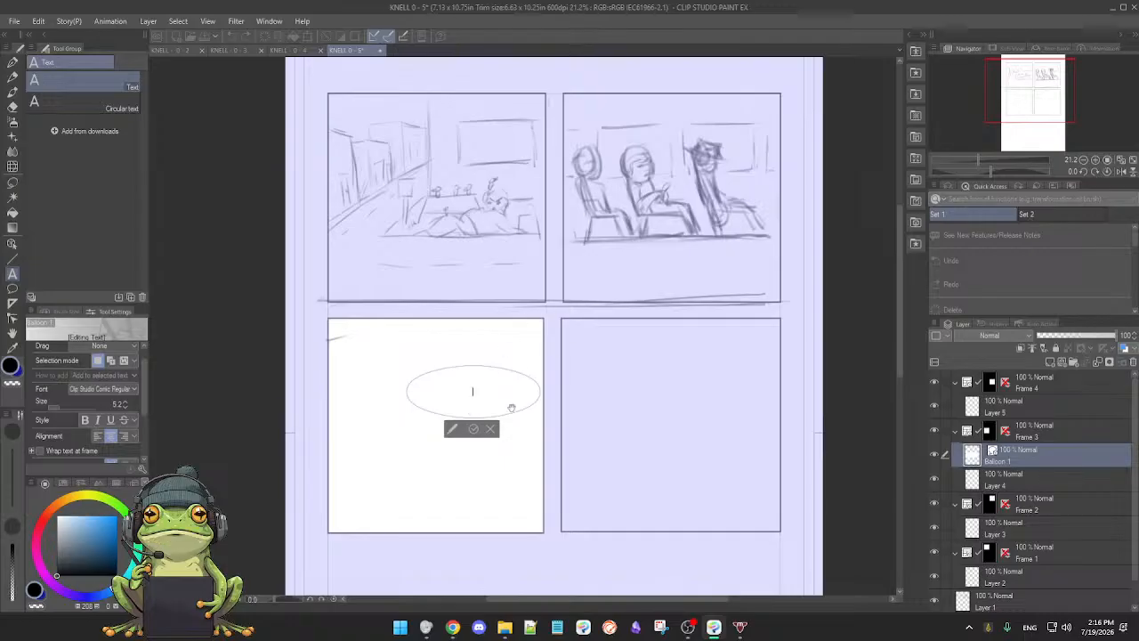
- Cancel the empty text and undo the balloon in the third panel
left_click(491, 429)
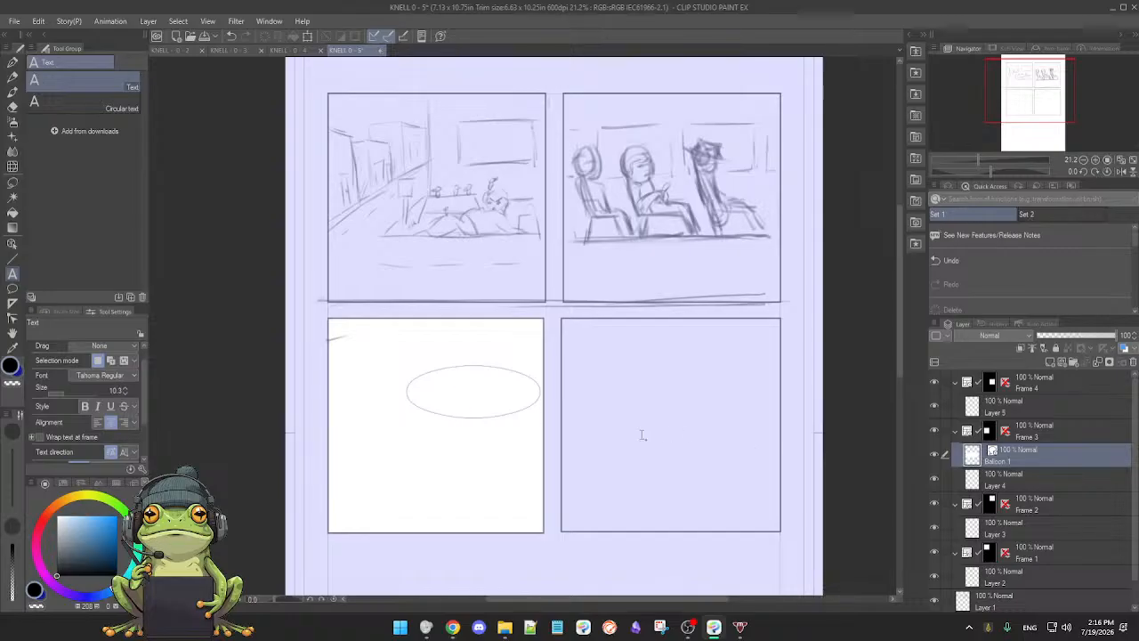
key("ctrl+z")
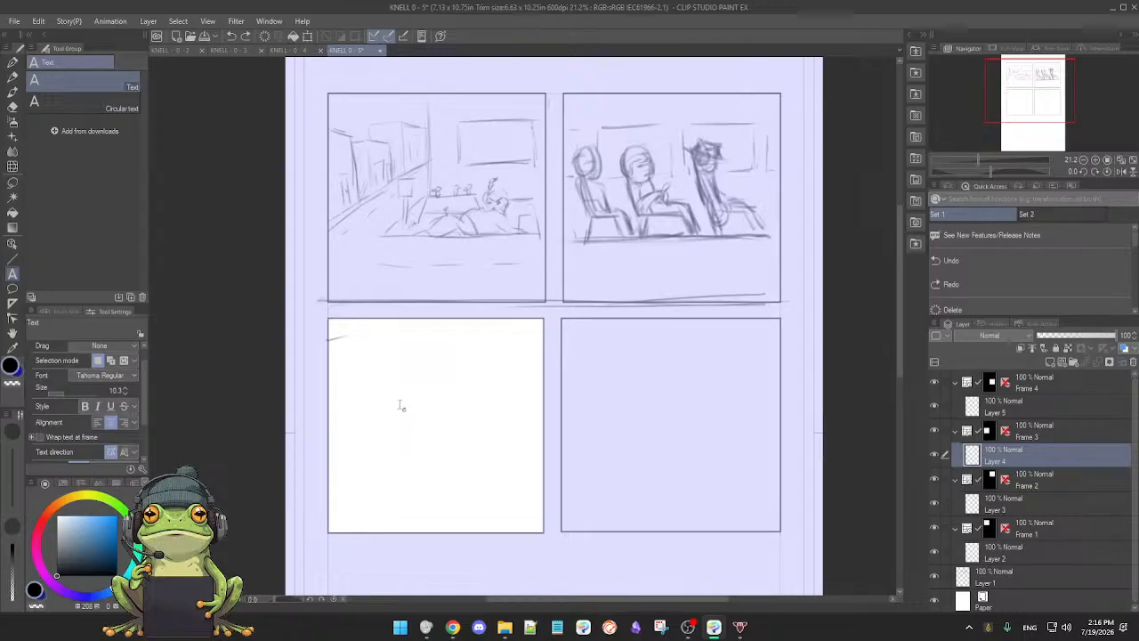
- Switch to the Pencil R sketch brush and select Layer 1 below the frame folders
key("p")
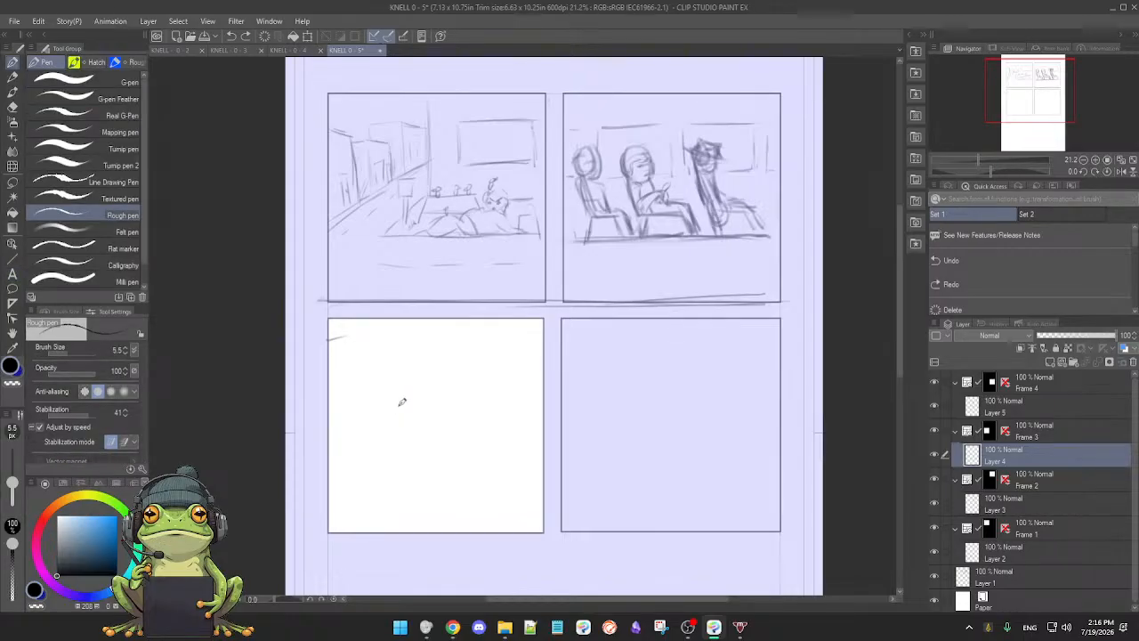
key("p")
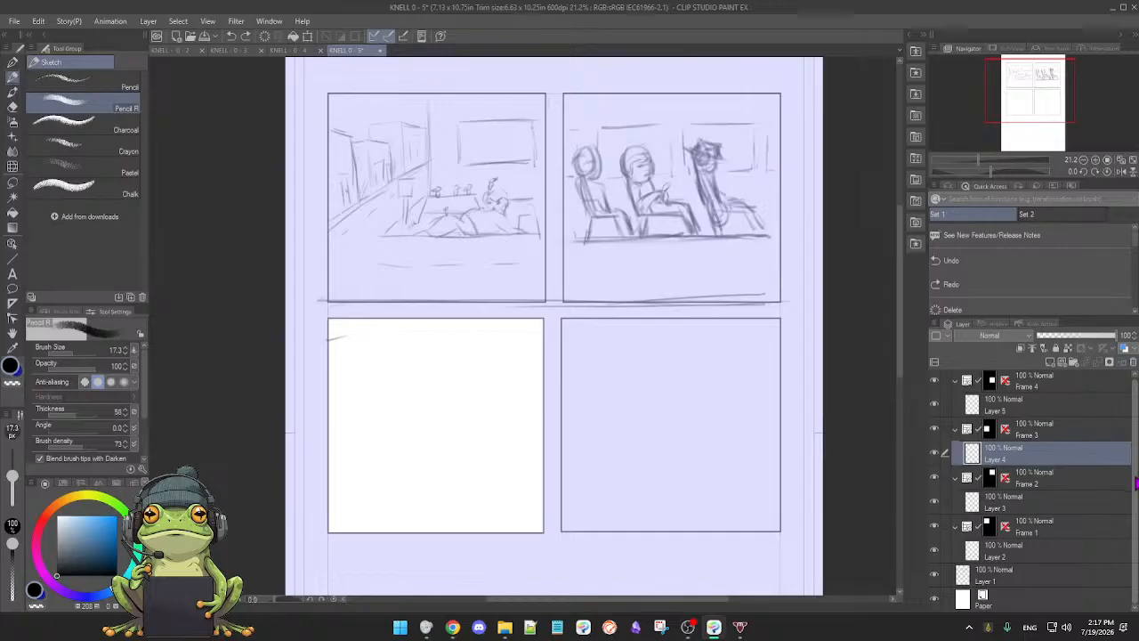
left_click(1024, 577)
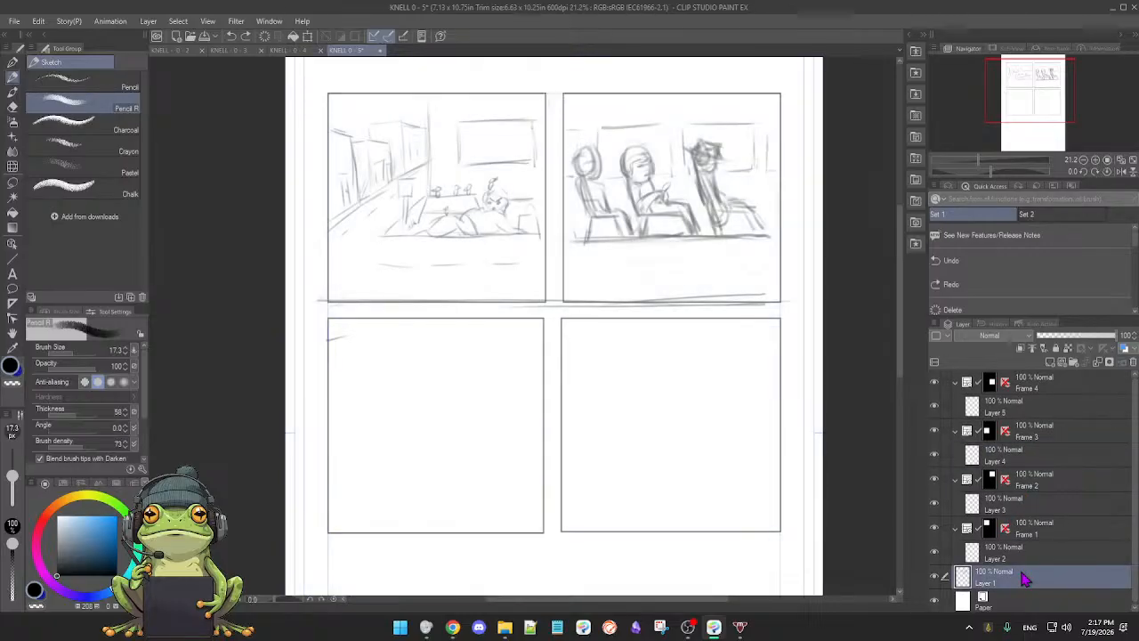
scroll(514, 449, "down", 3)
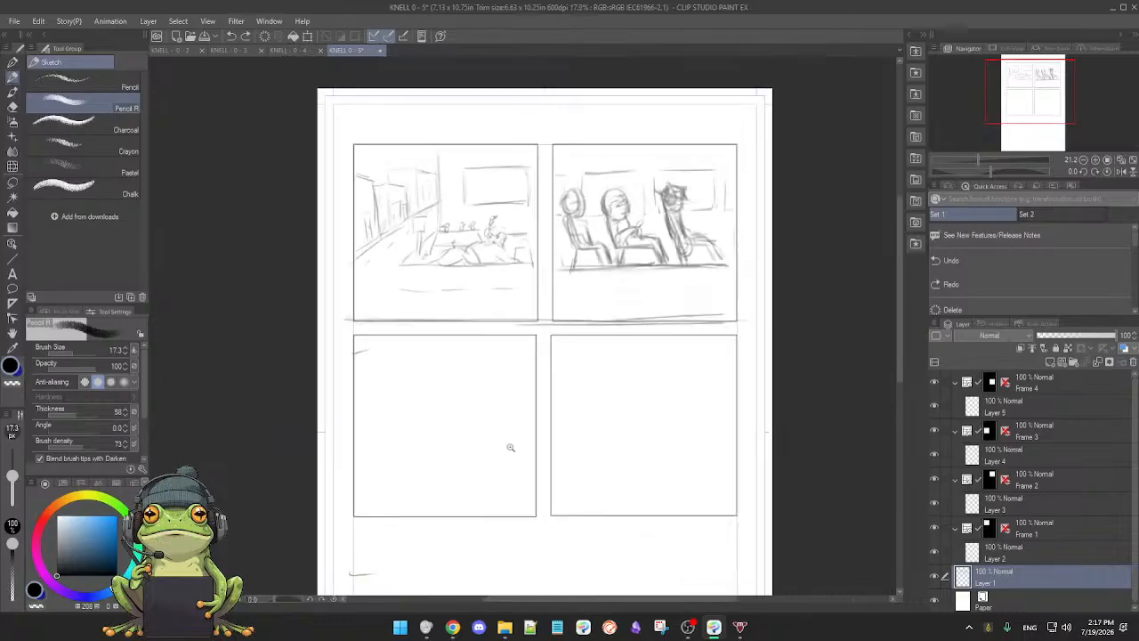
scroll(513, 419, "down", 3)
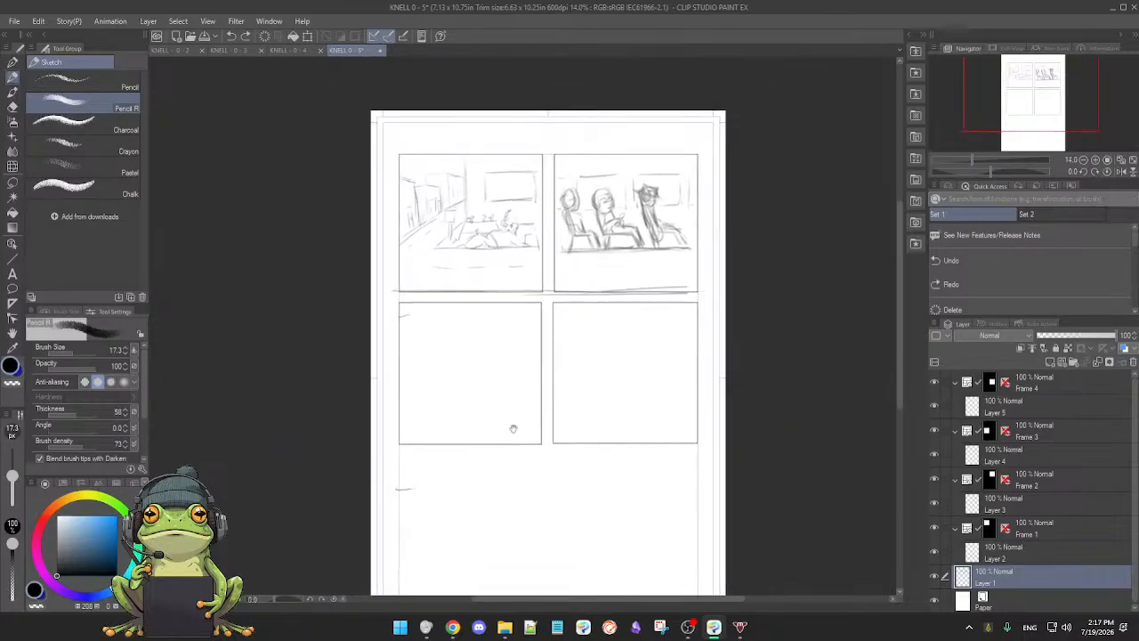
- Pick a lighter grey-blue drawing colour for sketching in the third panel
scroll(511, 415, "down", 1)
scroll(511, 415, "up", 1)
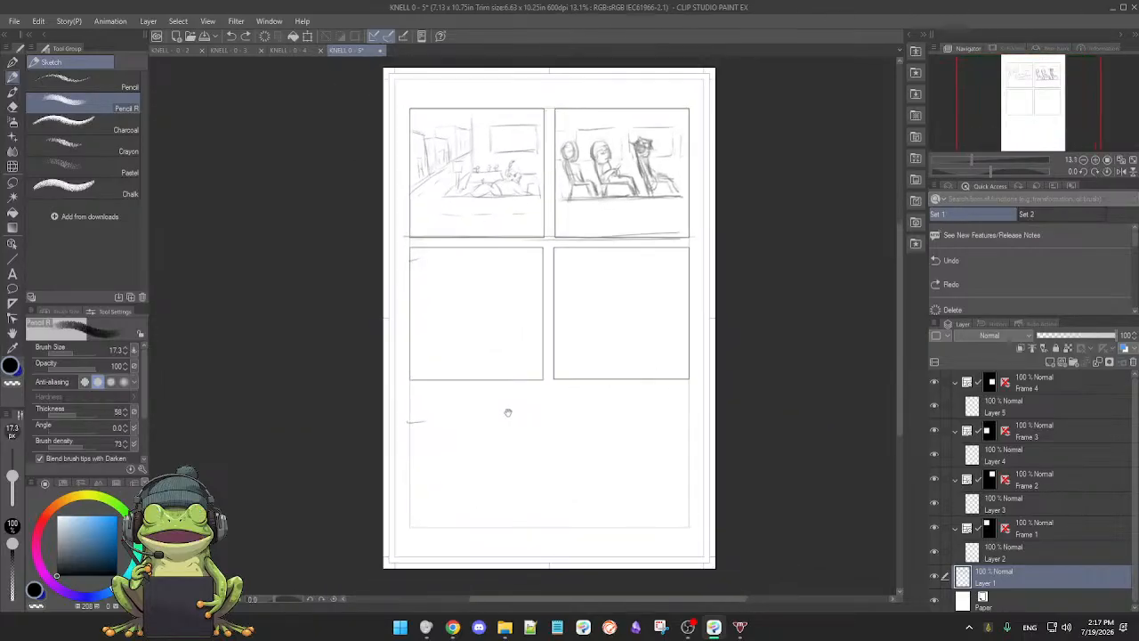
scroll(516, 422, "up", 1)
scroll(525, 440, "up", 1)
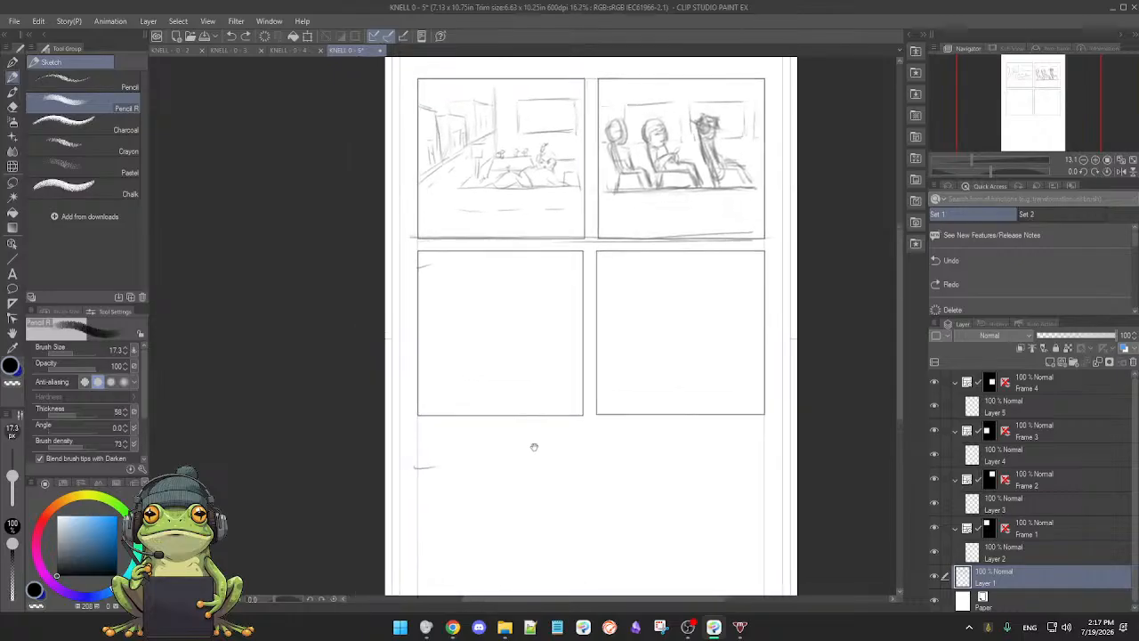
scroll(539, 427, "up", 2)
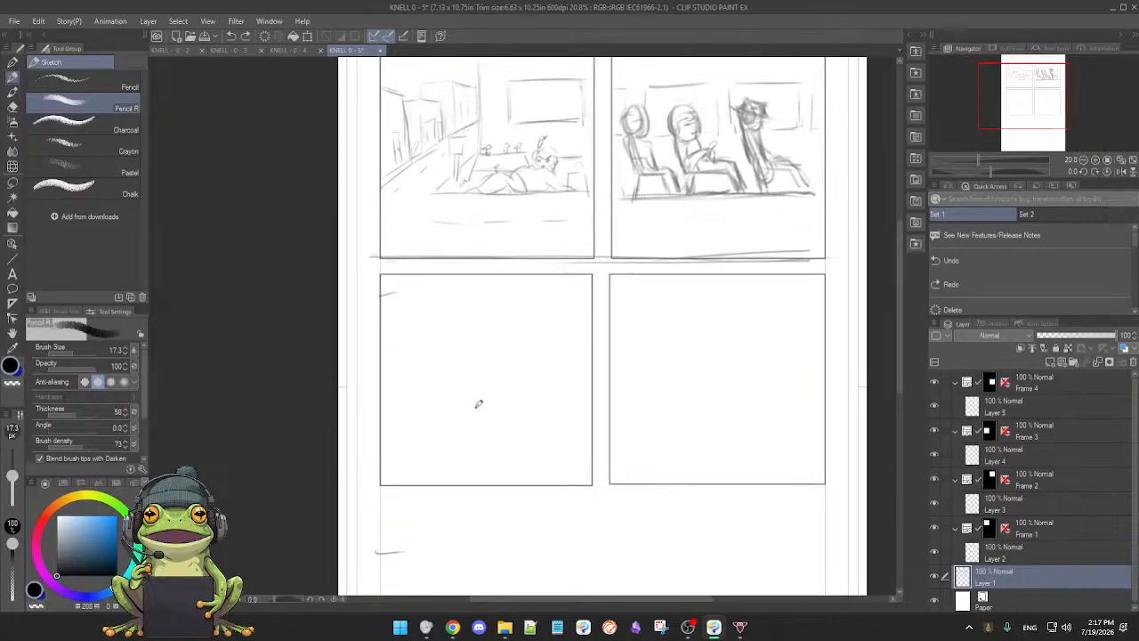
left_click(59, 551)
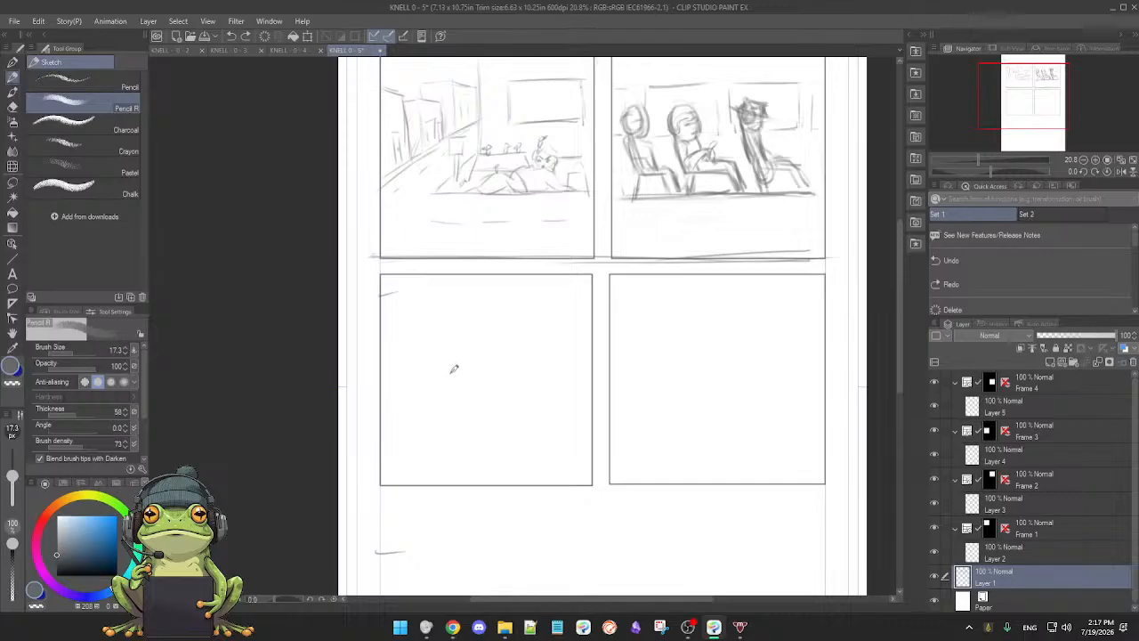
left_click_drag(395, 440, 583, 437)
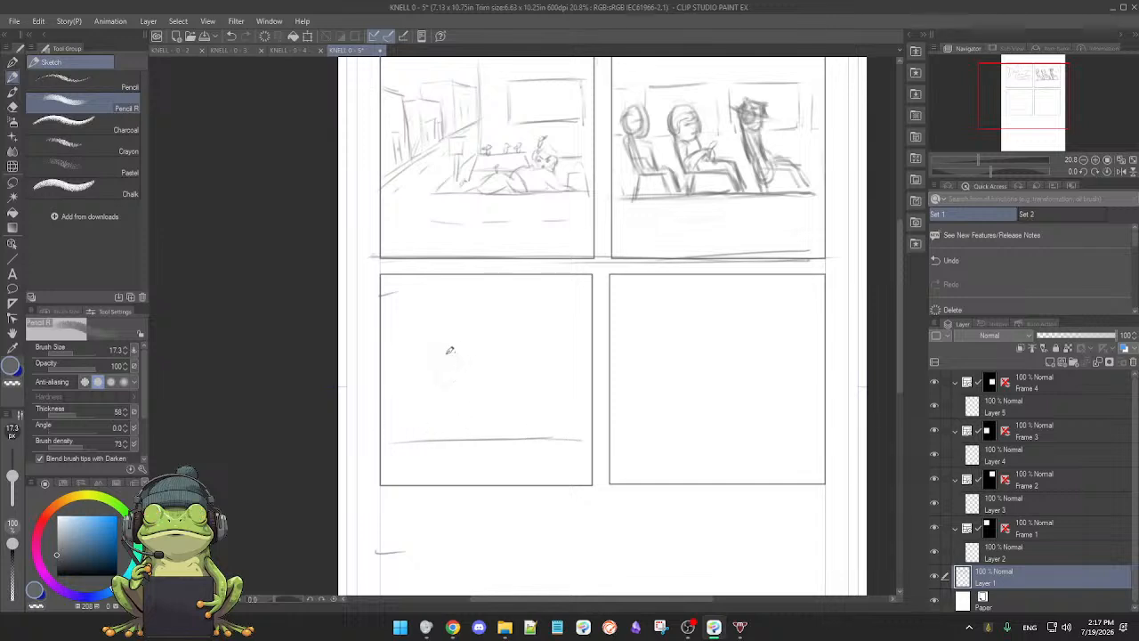
mouse_move(454, 378)
left_mouse_down()
mouse_move(465, 347)
mouse_move(472, 378)
mouse_move(443, 349)
mouse_move(443, 389)
left_mouse_up()
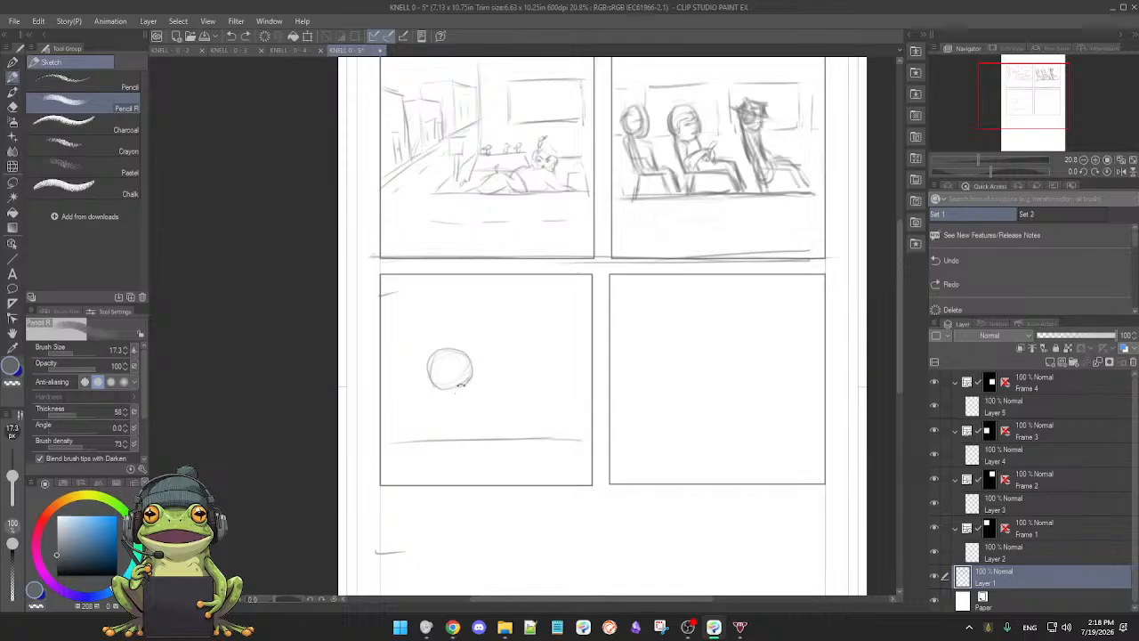
key("ctrl+z")
key("ctrl+z")
key("ctrl+z")
left_click_drag(401, 432, 536, 425)
key("ctrl+z")
left_click_drag(429, 439, 510, 437)
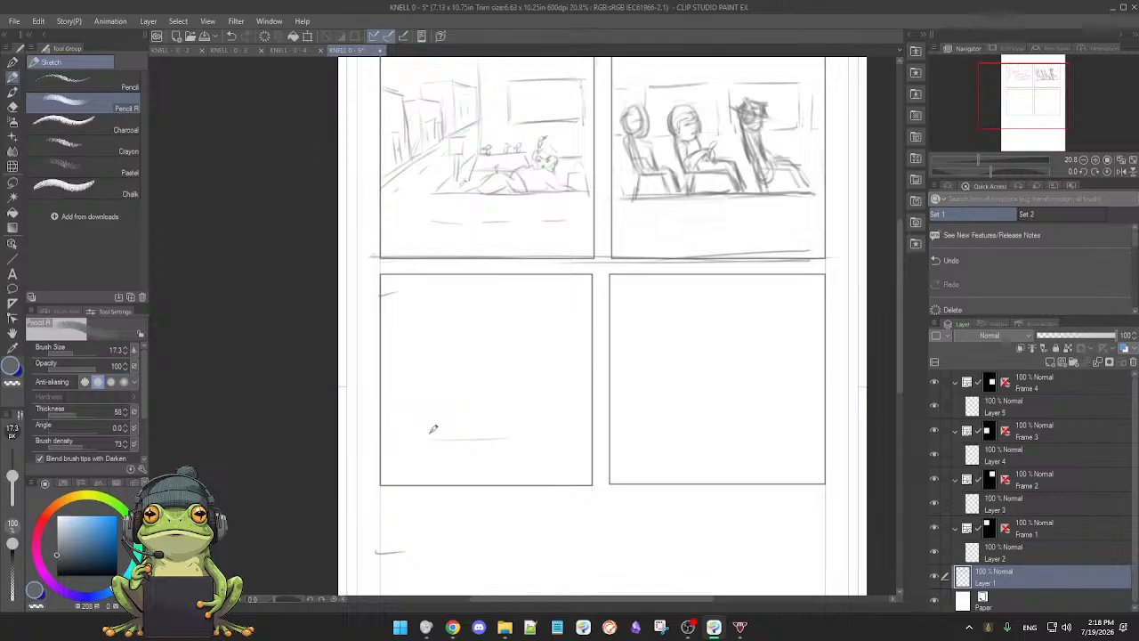
left_click_drag(403, 433, 562, 438)
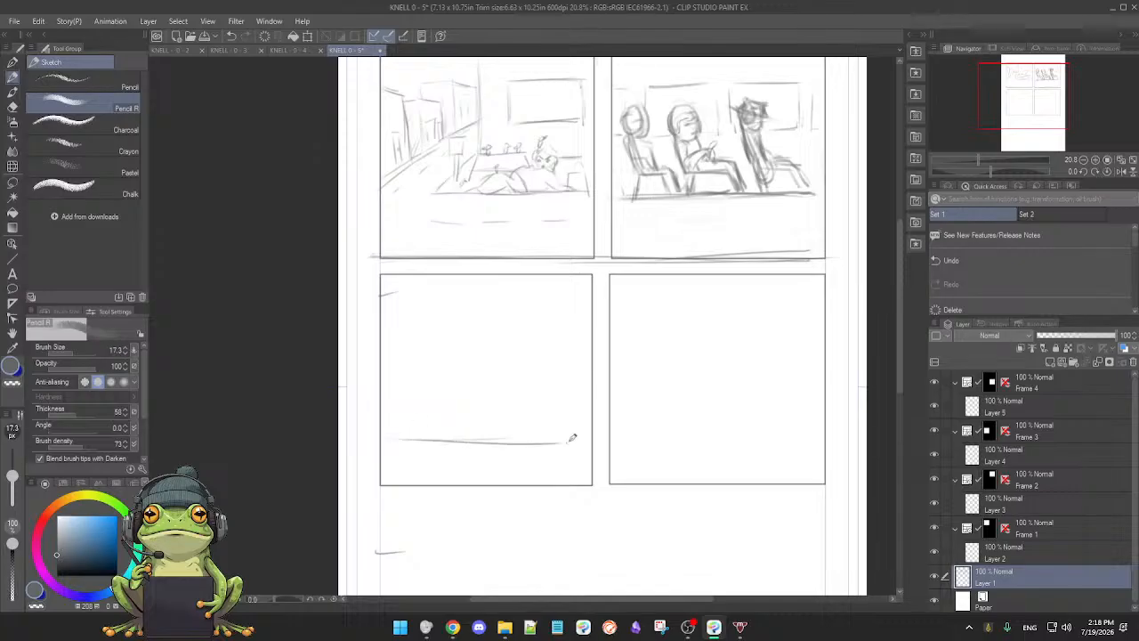
key("ctrl+z")
- Sketch the third panel's ground line, seat lines and a middle figure with a round head marked by a face cross
left_click_drag(422, 436, 569, 434)
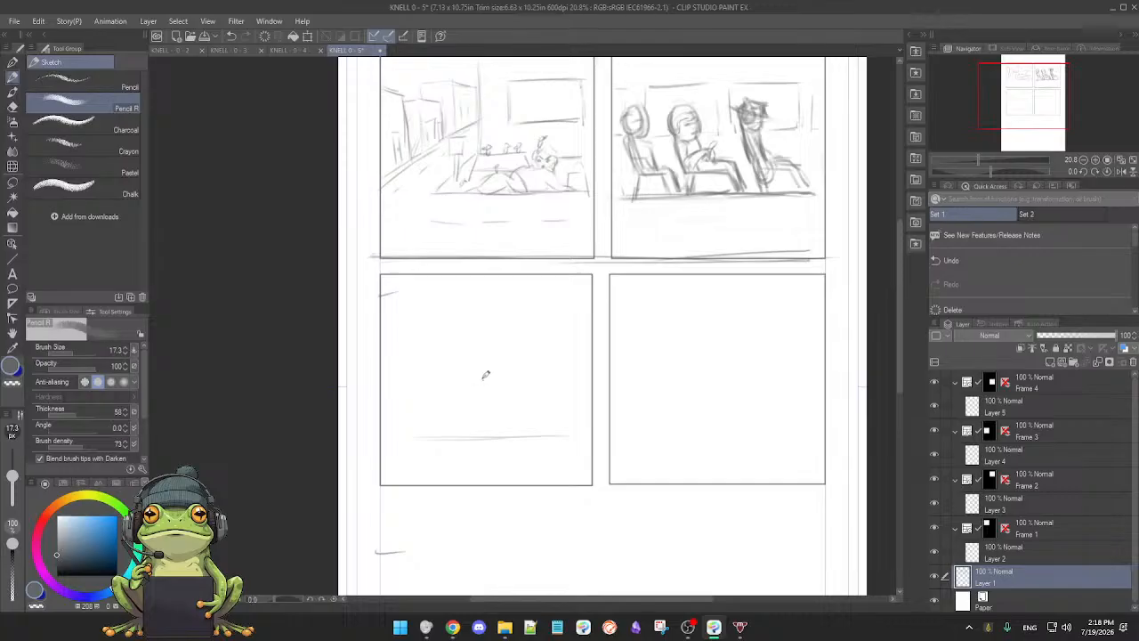
left_click_drag(451, 357, 471, 403)
left_click_drag(408, 382, 425, 403)
left_click_drag(523, 375, 538, 404)
left_click_drag(420, 407, 493, 405)
left_click_drag(464, 341, 467, 343)
mouse_move(463, 344)
left_mouse_down()
mouse_move(463, 366)
mouse_move(477, 355)
mouse_move(477, 391)
left_mouse_up()
mouse_move(455, 371)
left_mouse_down()
mouse_move(505, 394)
mouse_move(524, 423)
mouse_move(493, 407)
mouse_move(527, 431)
left_mouse_up()
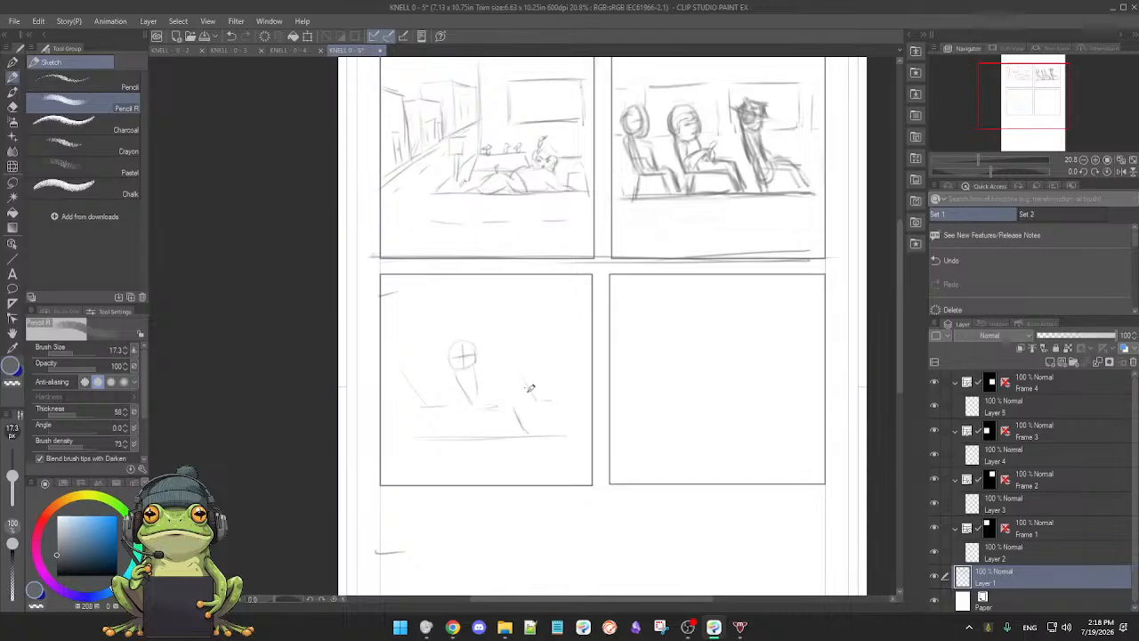
- Add the front seat with an oval head, the rear figure's round head and back, and the middle figure's raised hand
mouse_move(518, 371)
left_mouse_down()
mouse_move(537, 402)
mouse_move(561, 401)
left_mouse_up()
mouse_move(514, 336)
left_mouse_down()
mouse_move(528, 376)
mouse_move(526, 362)
mouse_move(544, 393)
mouse_move(572, 387)
left_mouse_up()
left_click_drag(570, 393, 576, 408)
left_click_drag(407, 344, 435, 403)
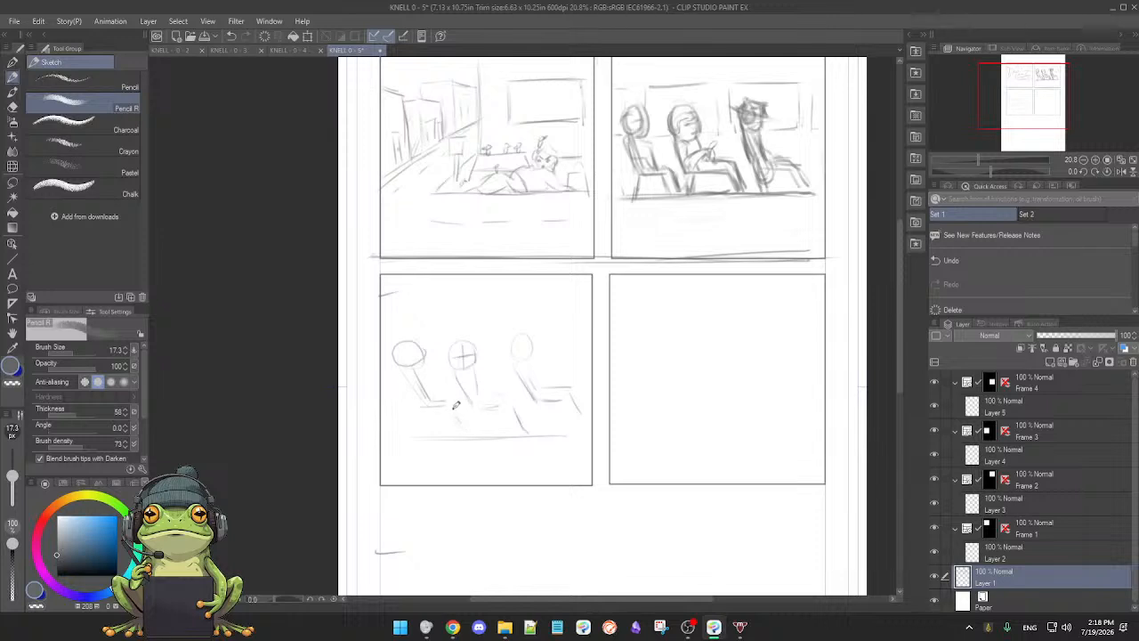
mouse_move(473, 387)
left_mouse_down()
mouse_move(485, 383)
mouse_move(486, 395)
left_mouse_up()
left_click_drag(476, 377, 485, 379)
- Draw an elliptical balloon with the Rounded balloon tool in Frame 3, above the middle and front figures, replacing a first one placed too low
left_click(1061, 442)
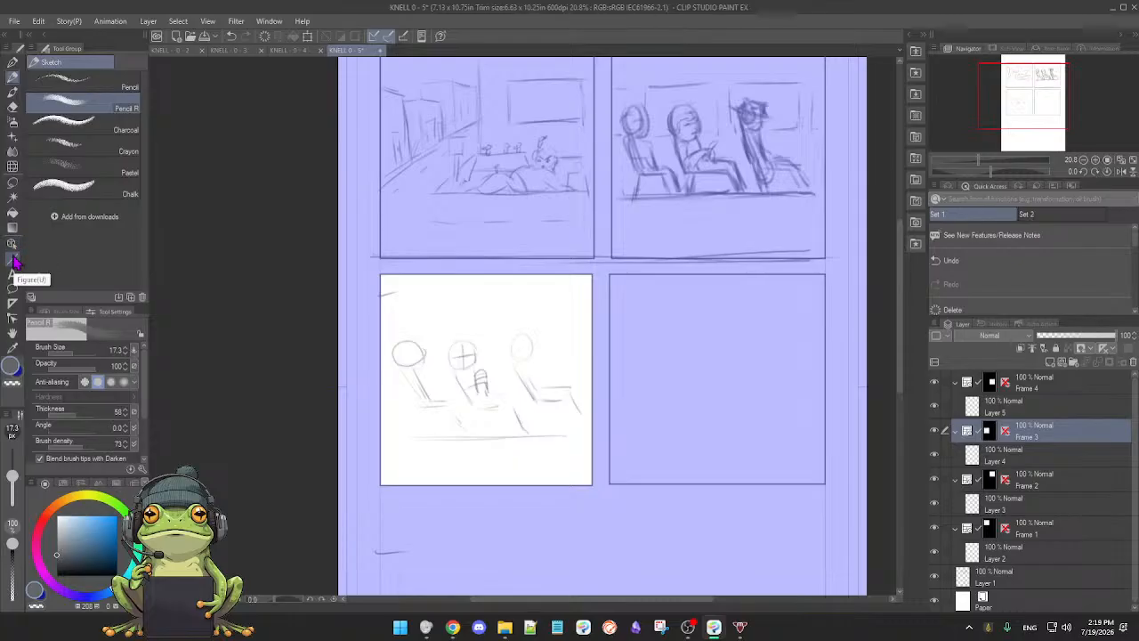
left_click(12, 287)
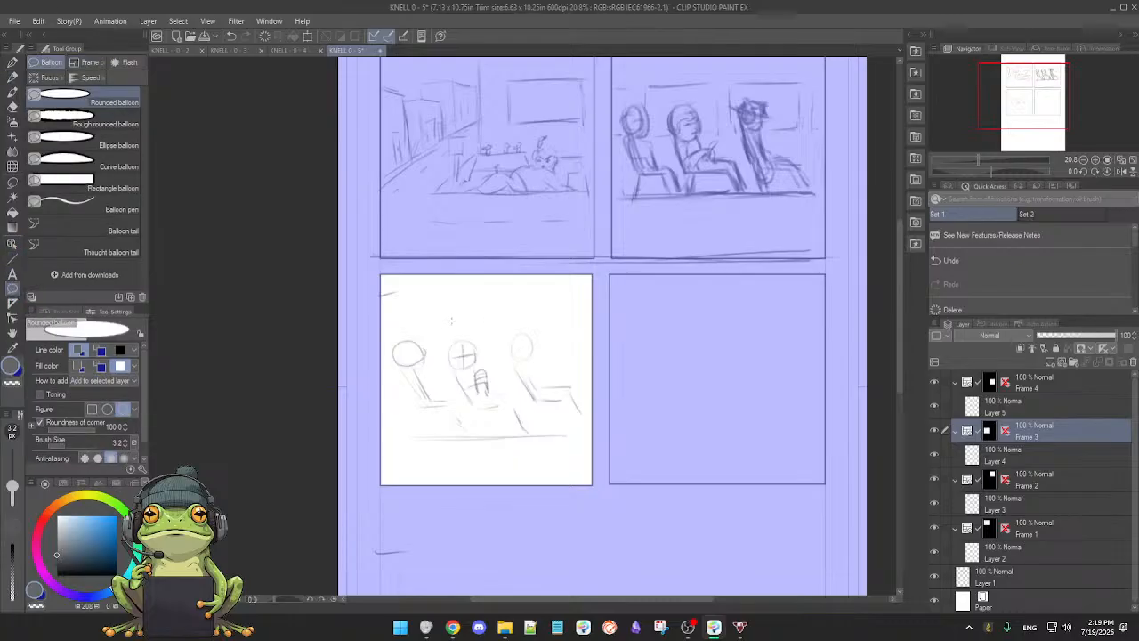
left_click_drag(460, 320, 564, 375)
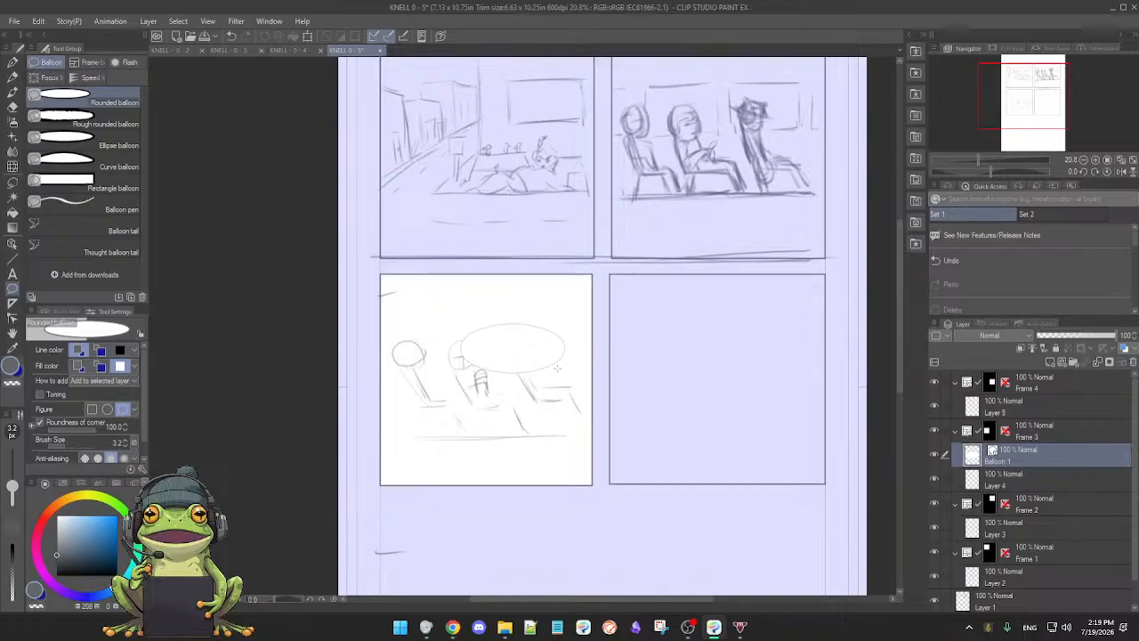
key("ctrl+z")
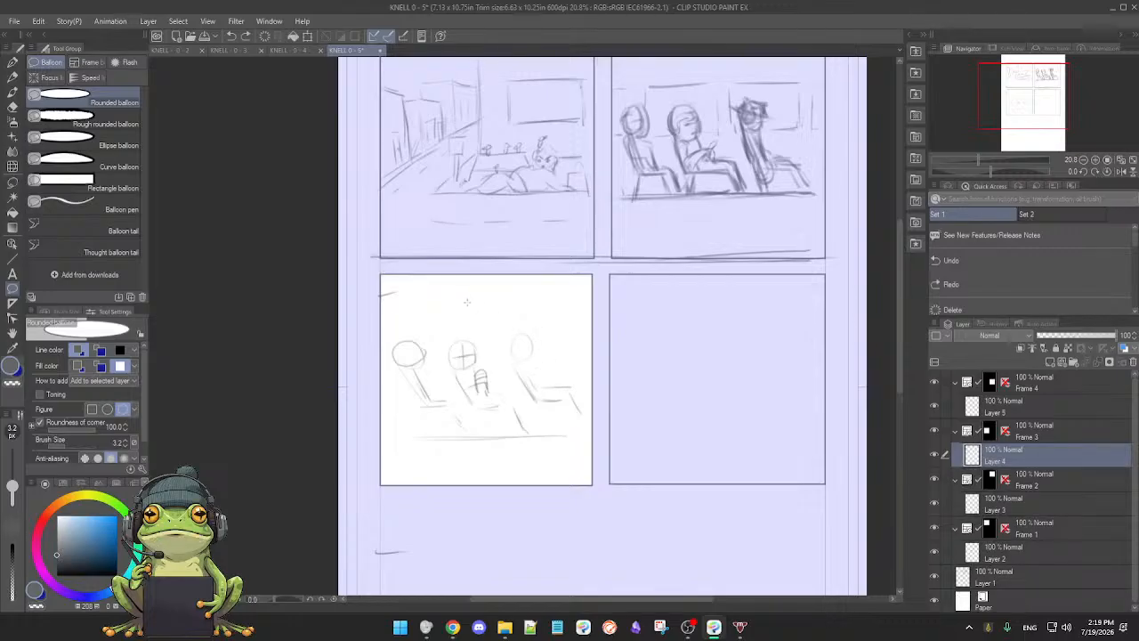
left_click_drag(462, 296, 565, 349)
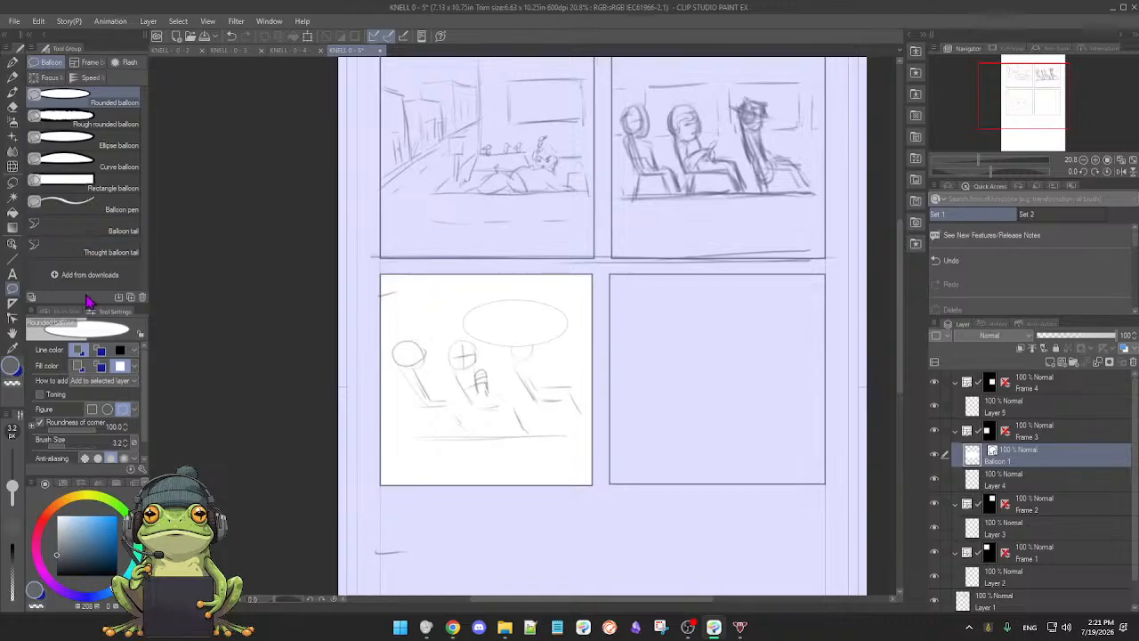
- Start a text inside the balloon, enter "make w" as trial wording and erase it
left_click(13, 274)
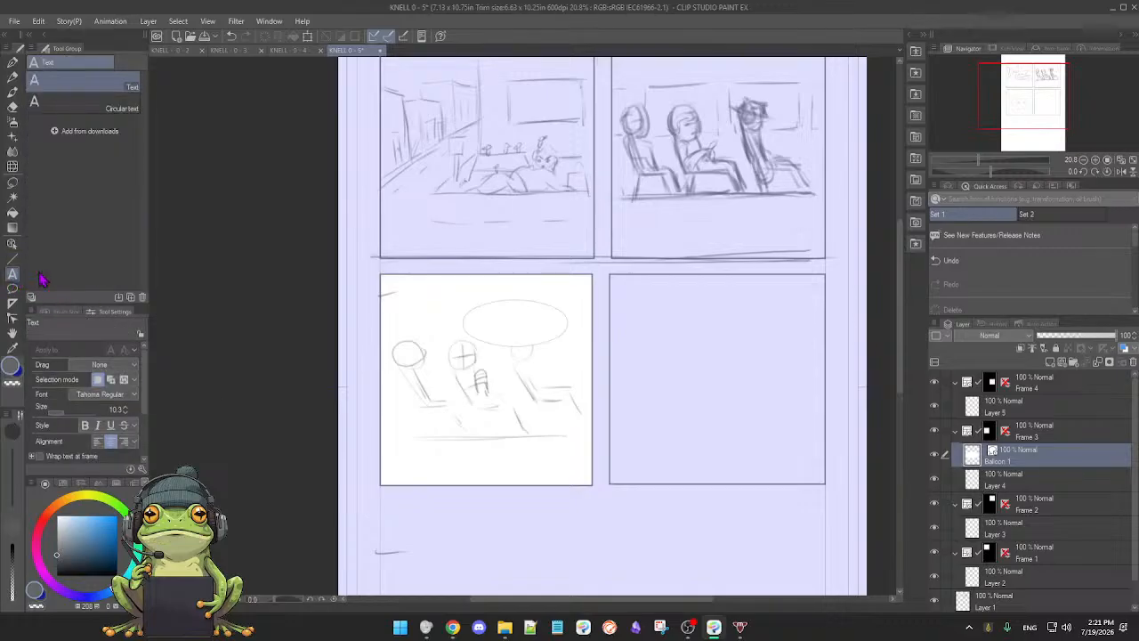
left_click(499, 334)
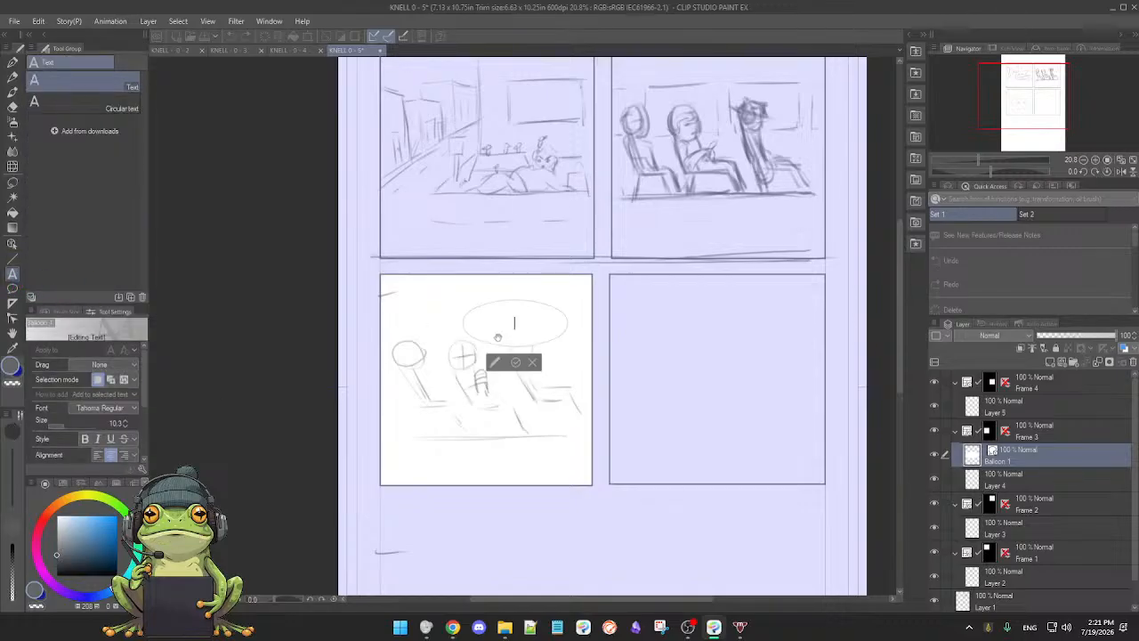
type("make w")
key("BackSpace")
key("BackSpace")
key("BackSpace")
key("BackSpace")
key("BackSpace")
key("BackSpace")
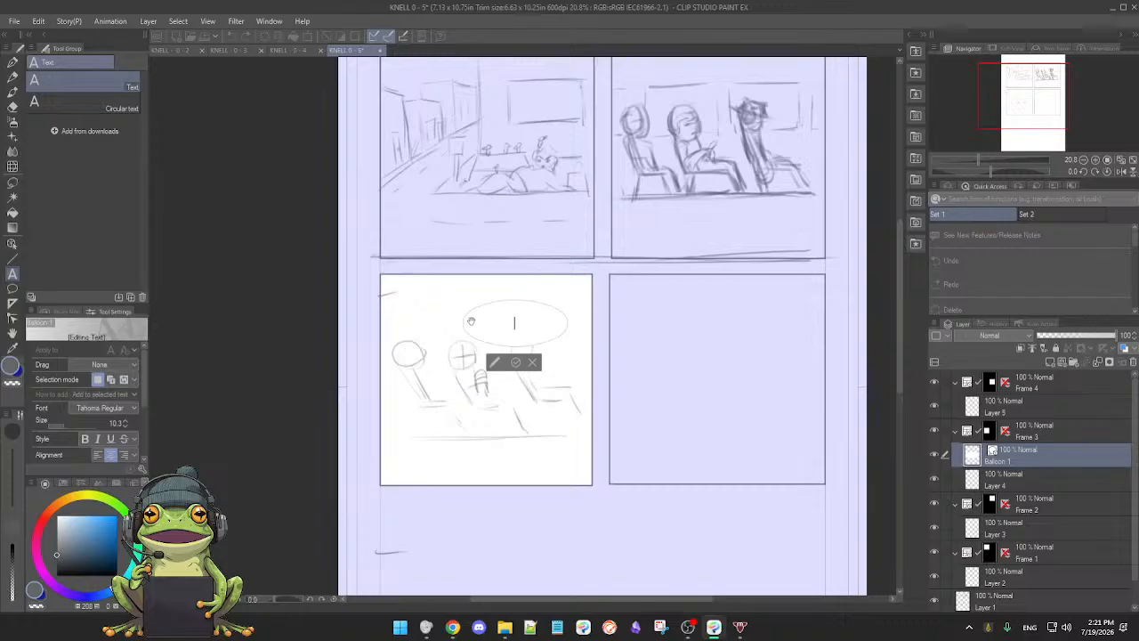
- Set the balloon text's font to Clip Studio Comic Regular and its size to 5.0
left_click(135, 409)
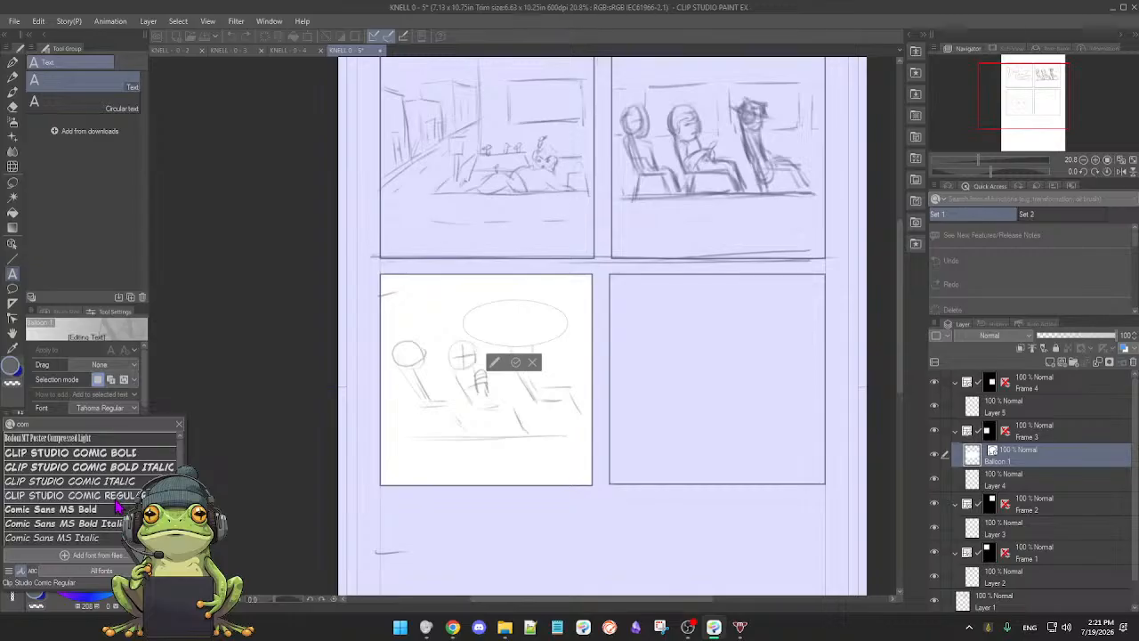
left_click(116, 502)
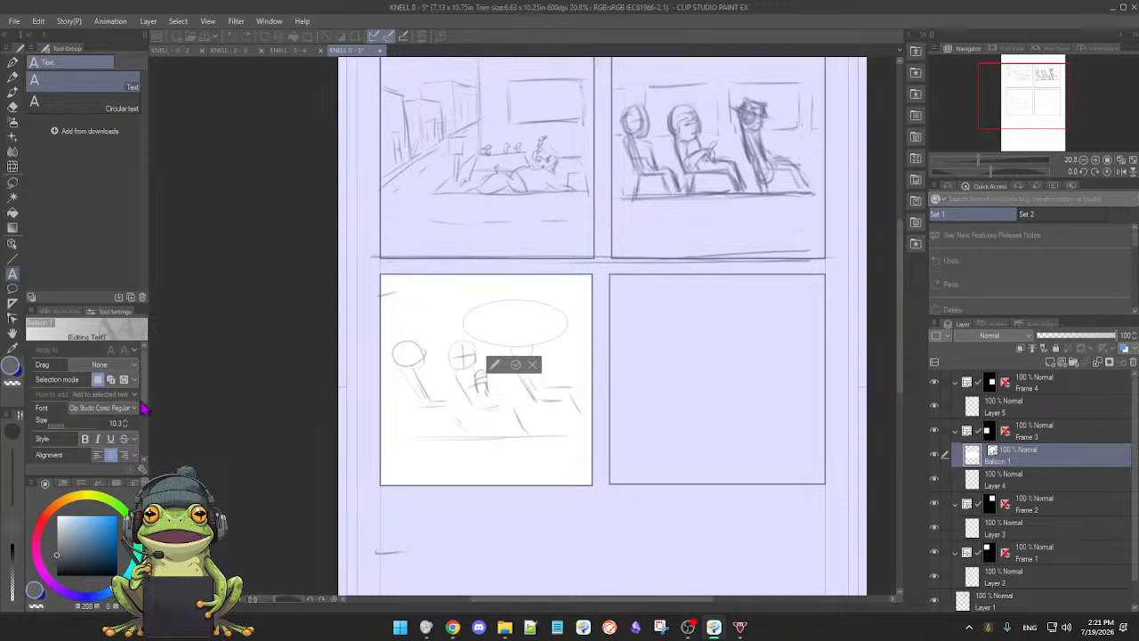
left_click(125, 427)
left_click(126, 432)
left_click(125, 433)
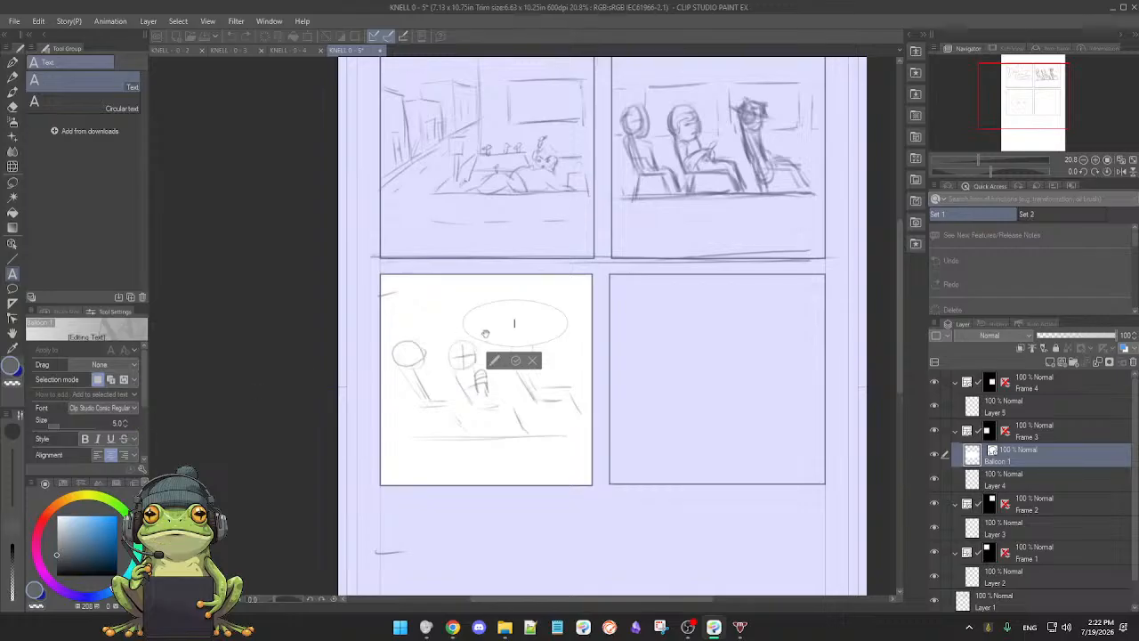
- Enter "WORDS" as the balloon's text and close the advanced text settings
type("WORDS")
left_click(495, 359)
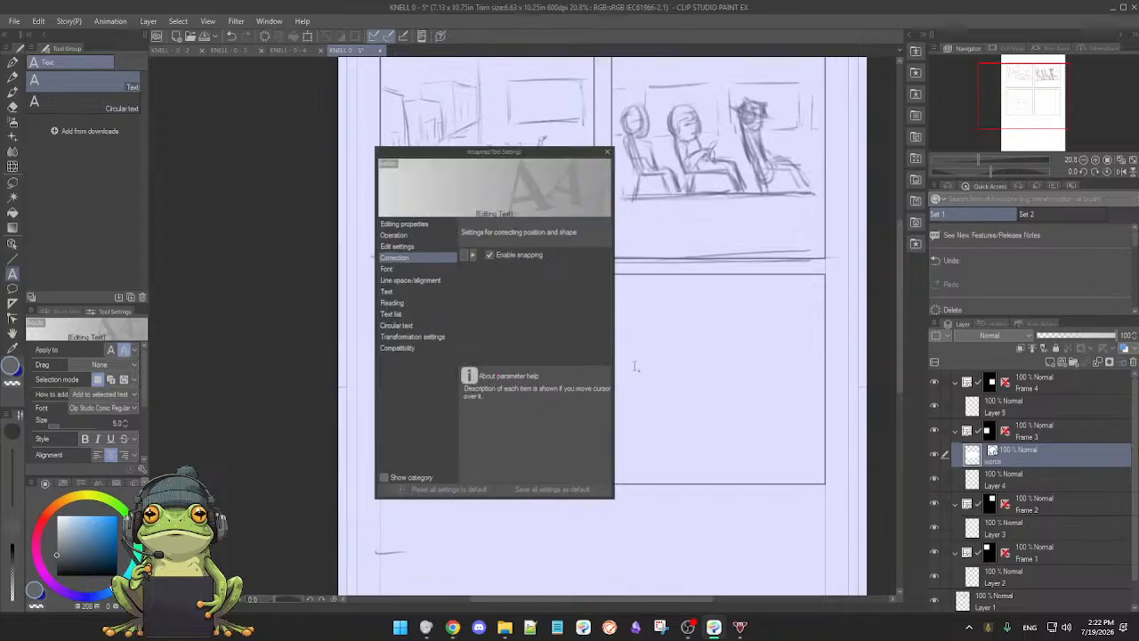
left_click(608, 152)
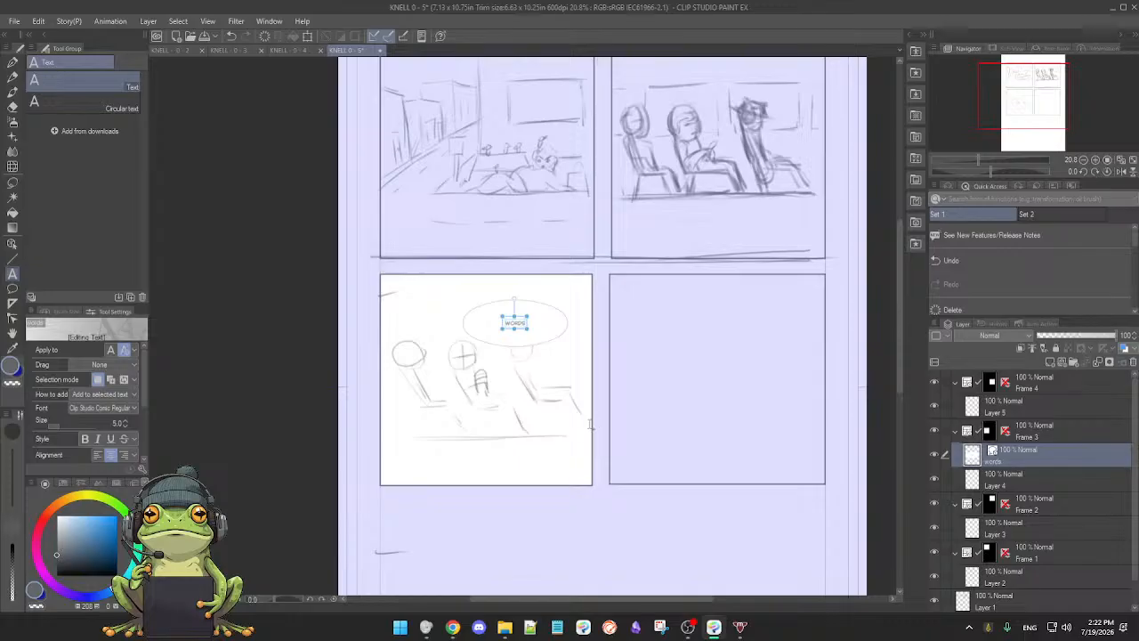
- Try stretching the balloon's text wider and cancel the change
key("ctrl+space")
mouse_move(543, 353)
left_mouse_down()
mouse_move(565, 347)
mouse_move(542, 356)
left_mouse_up()
key("ctrl+space")
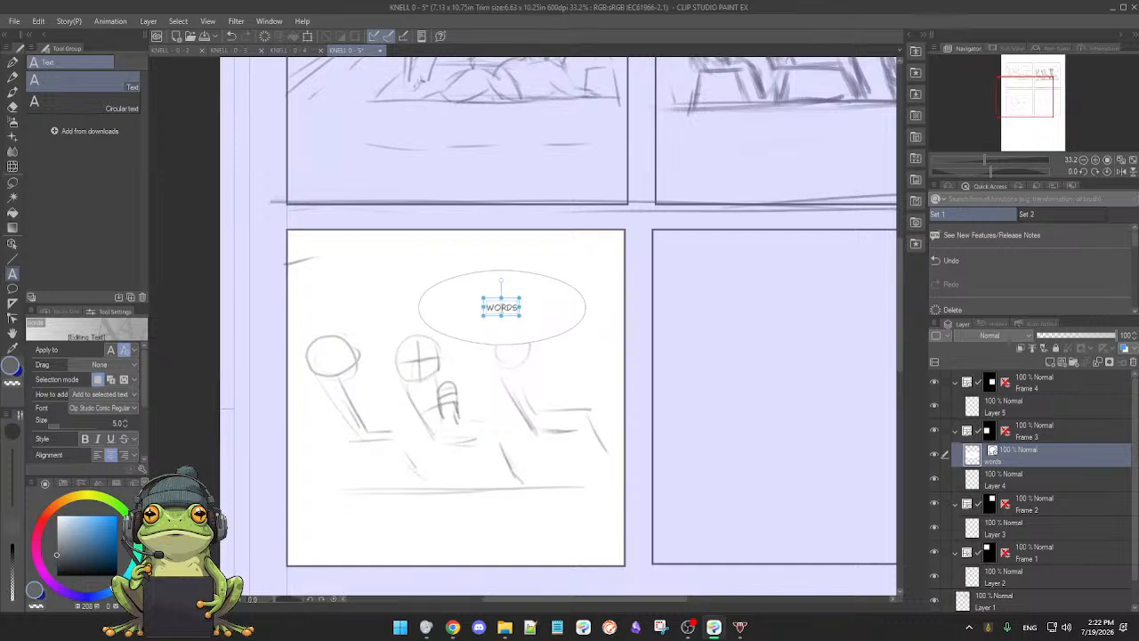
left_click(514, 310)
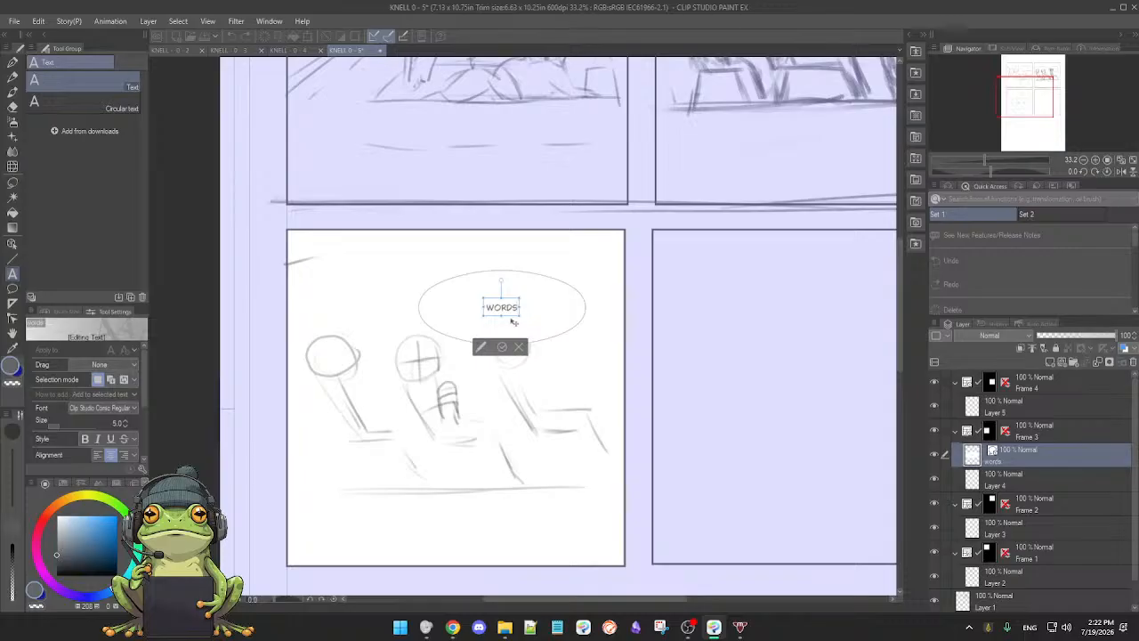
mouse_move(521, 313)
left_mouse_down()
mouse_move(561, 337)
mouse_move(534, 311)
left_mouse_up()
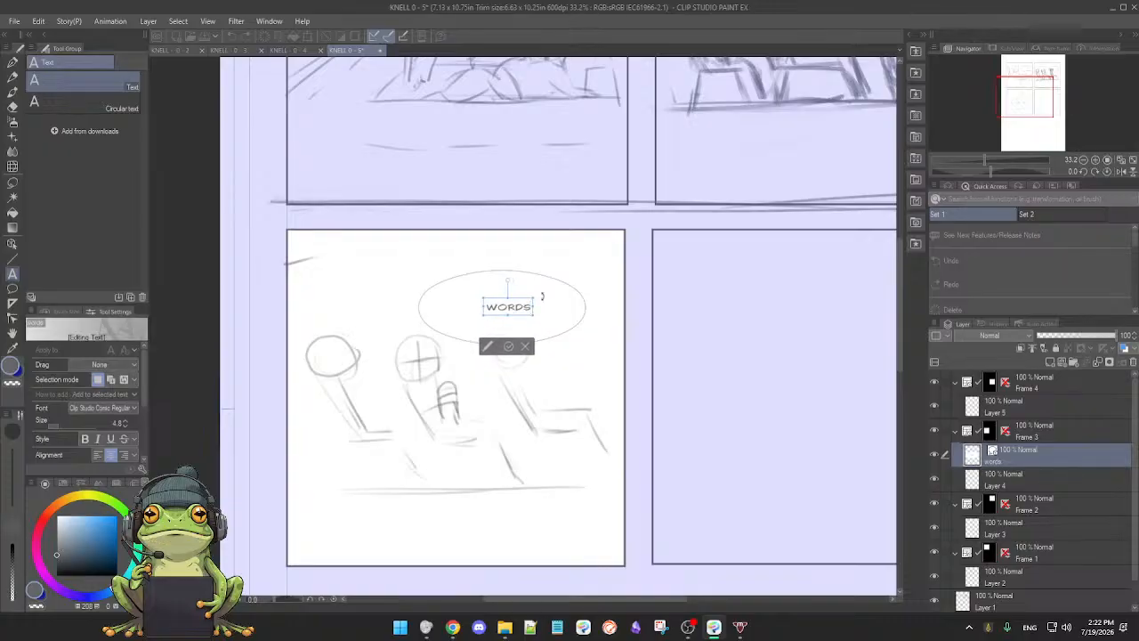
left_click(528, 348)
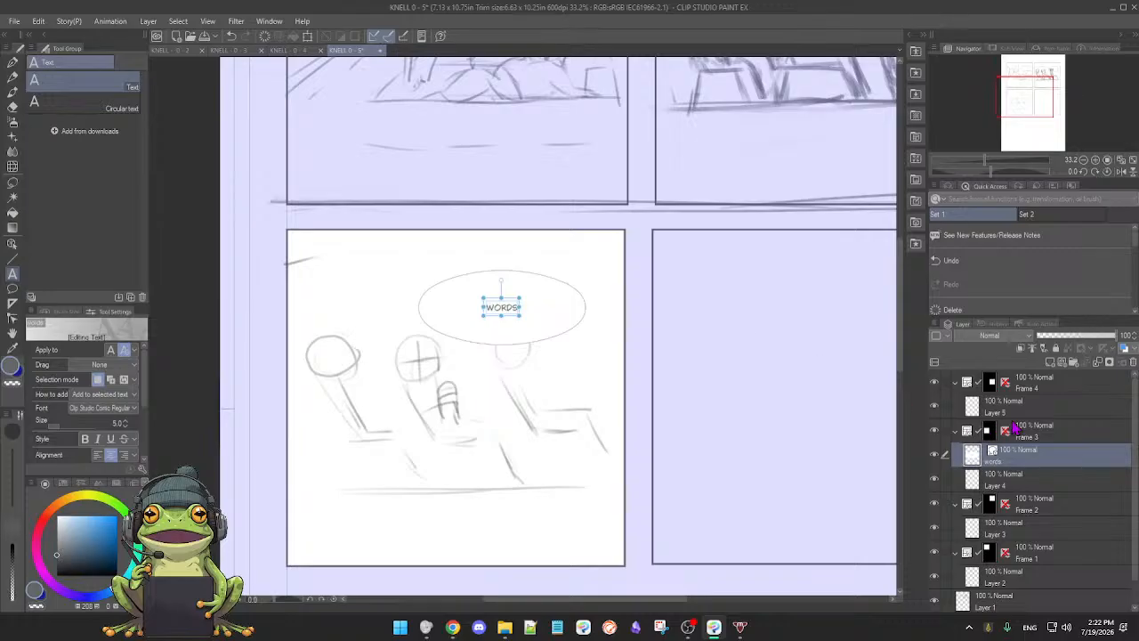
- Delete the balloon and text layer from Frame 3 and toggle Layer 4's visibility off and on
left_click(1132, 362)
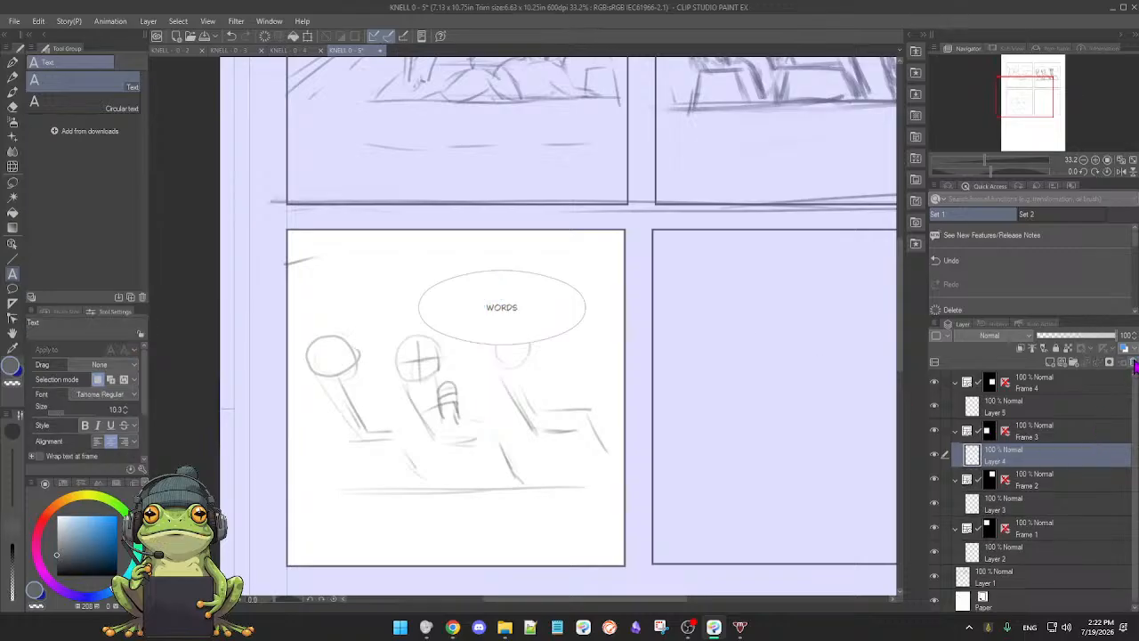
left_click(935, 454)
left_click(936, 455)
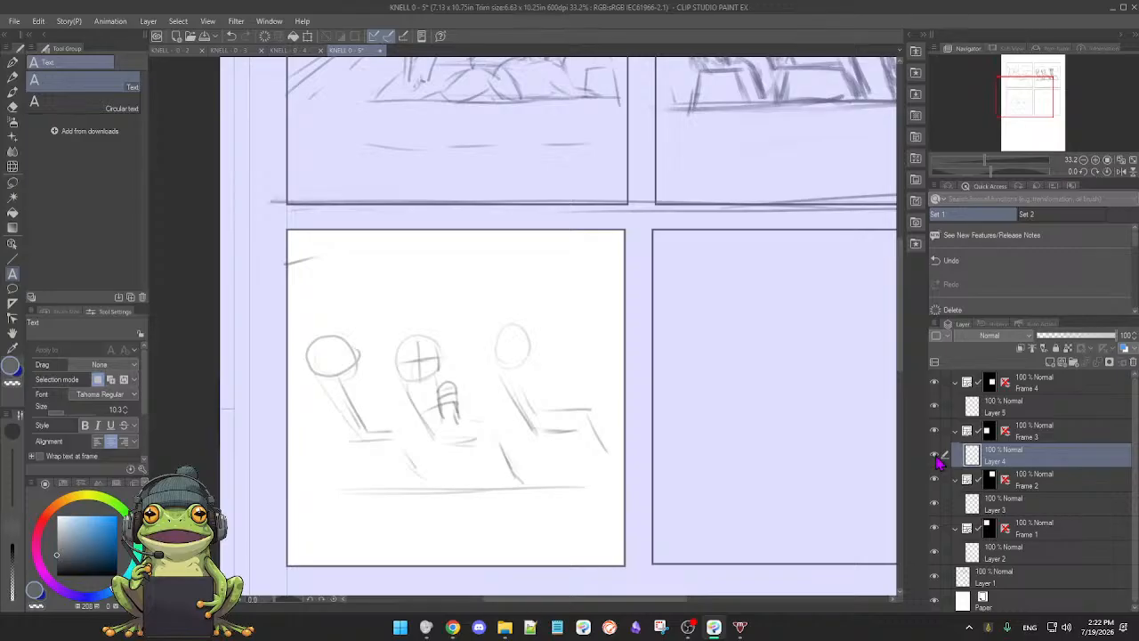
left_click(935, 454)
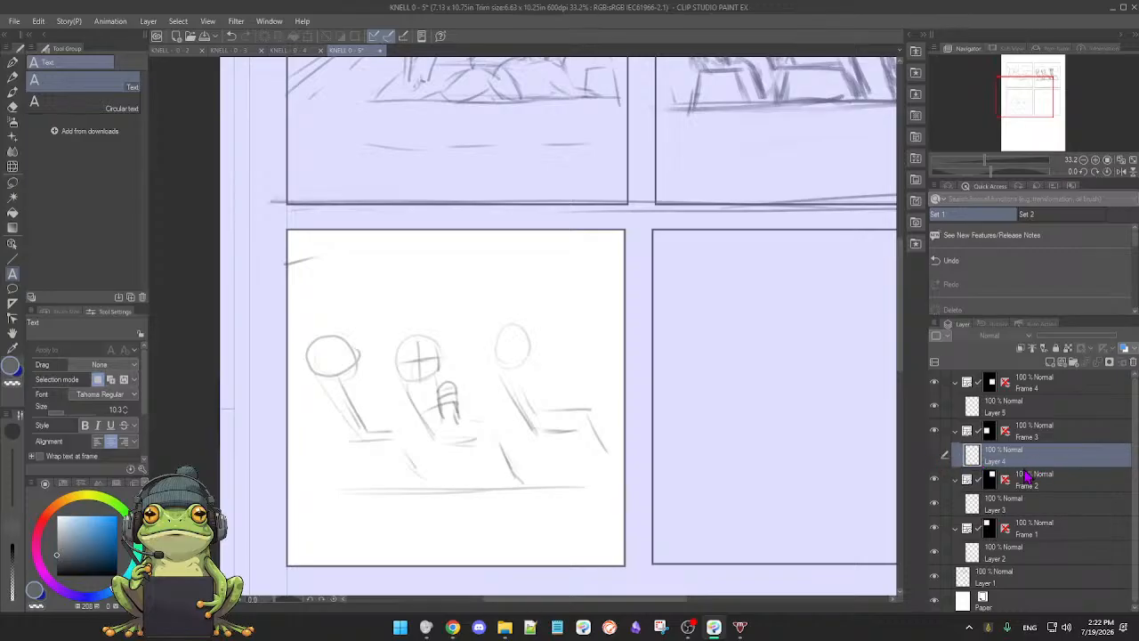
left_click(935, 456)
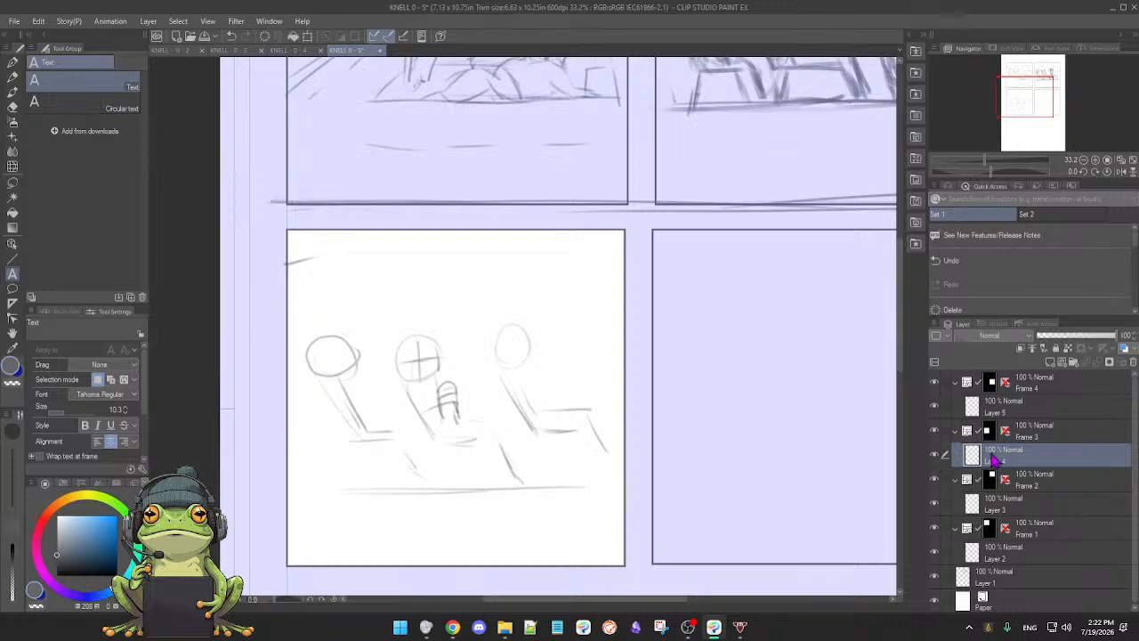
- Draw an elliptical balloon above the front figure with Layer 4 selected and switch to the Control point tool in adding mode
left_click(1054, 436)
left_click(1050, 458)
left_click(14, 289)
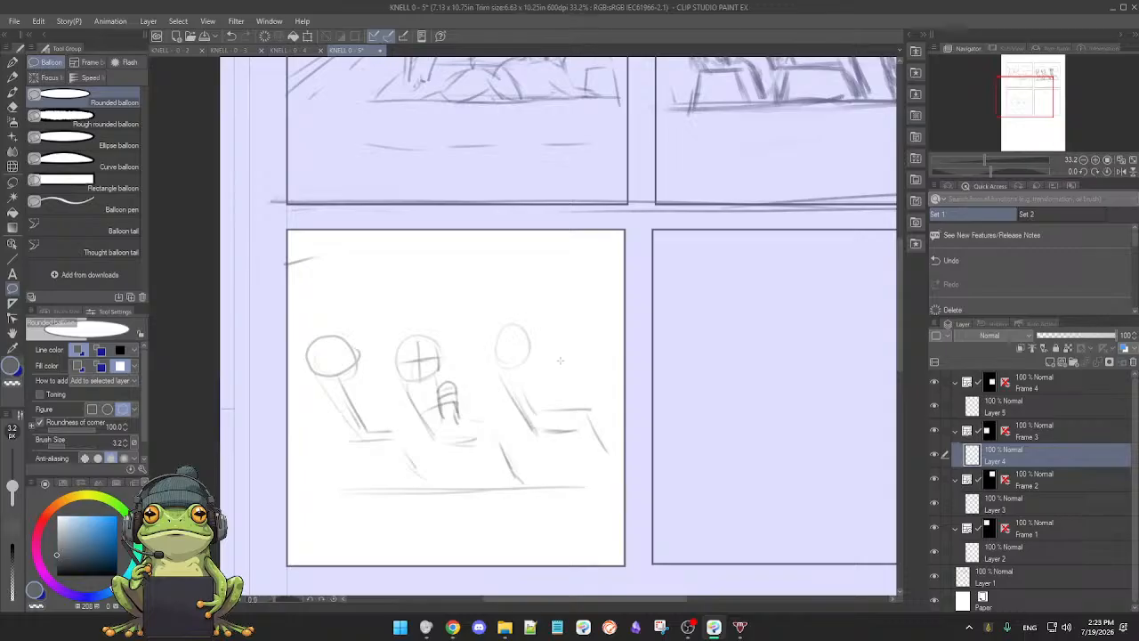
left_click_drag(449, 271, 578, 329)
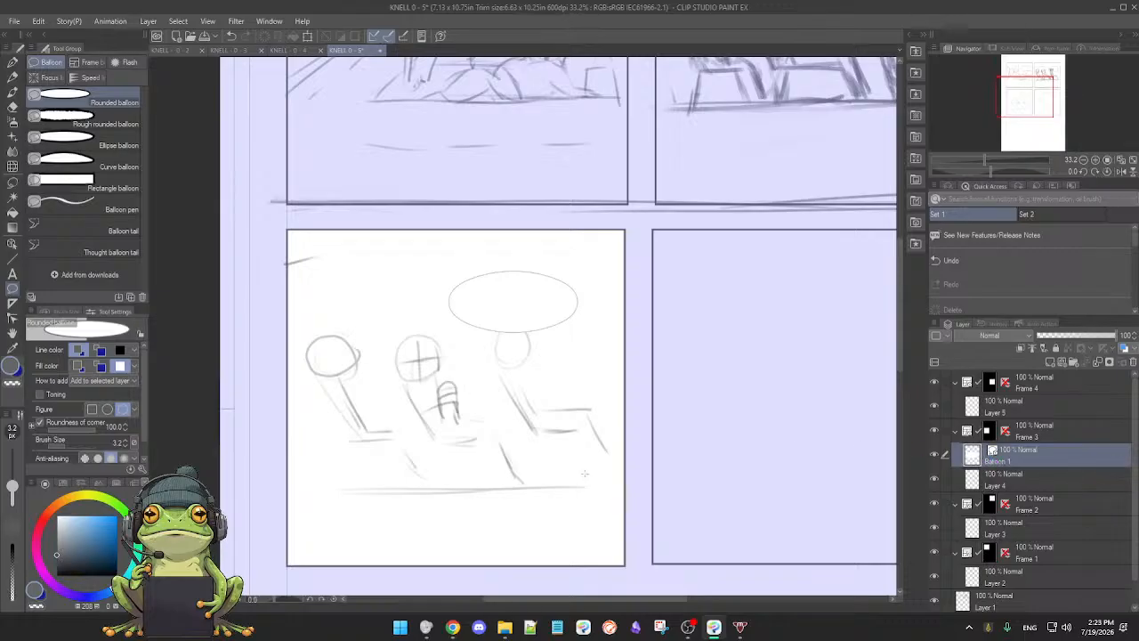
left_click(12, 318)
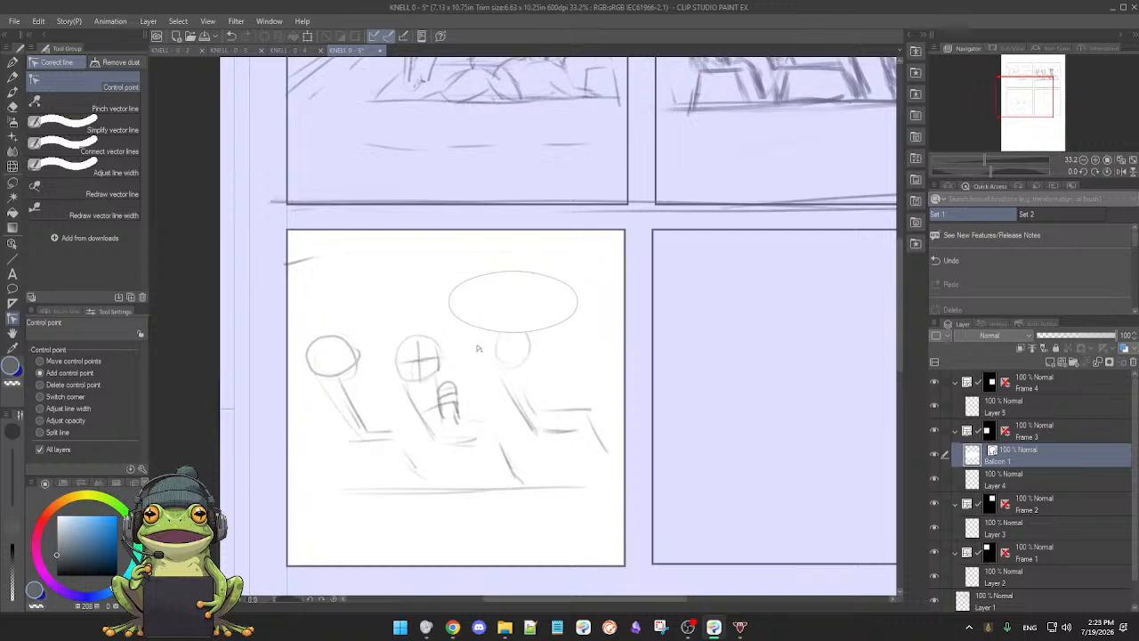
- Try adding a pointed tail on the right of the balloon's lower edge, and undo it
left_click(546, 331)
left_click_drag(546, 332, 558, 358)
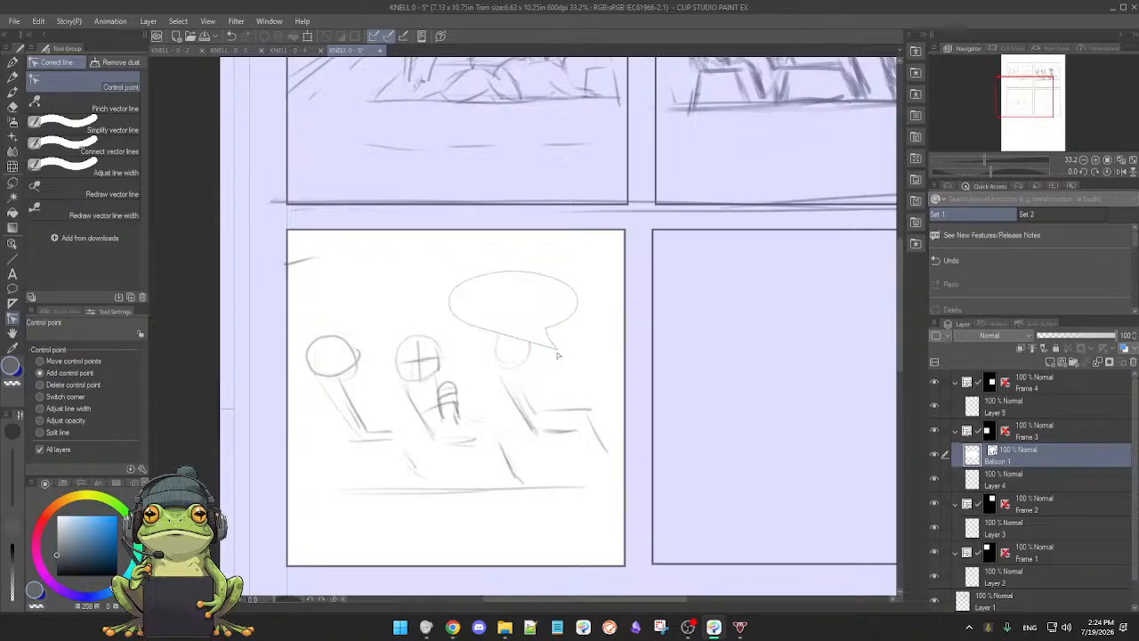
key("ctrl+z")
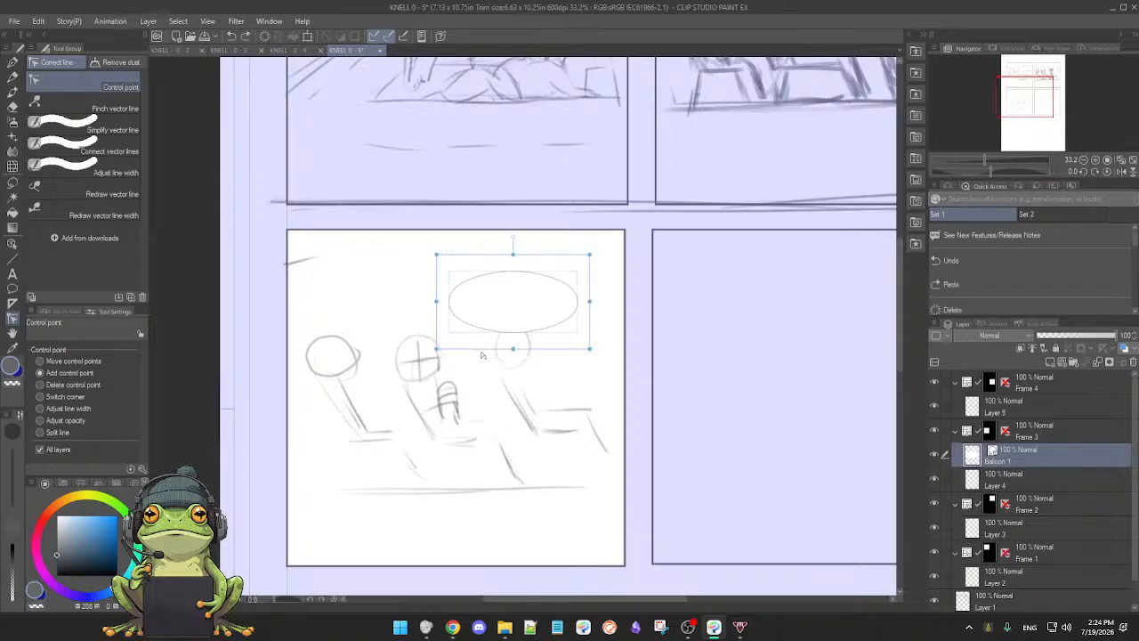
key("ctrl+z")
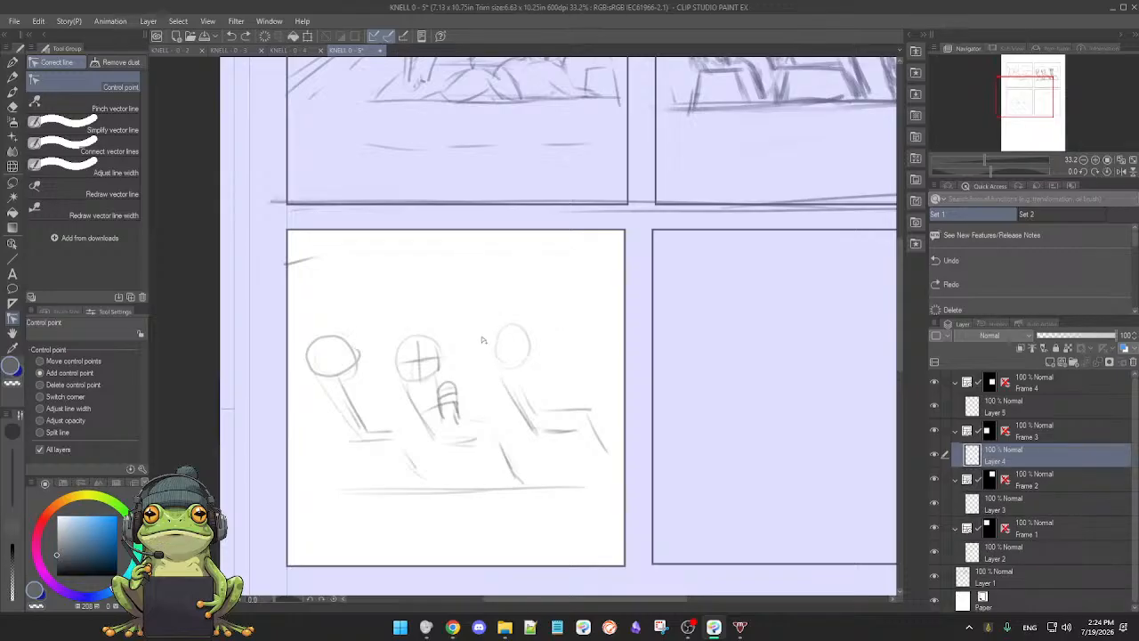
key("ctrl+y")
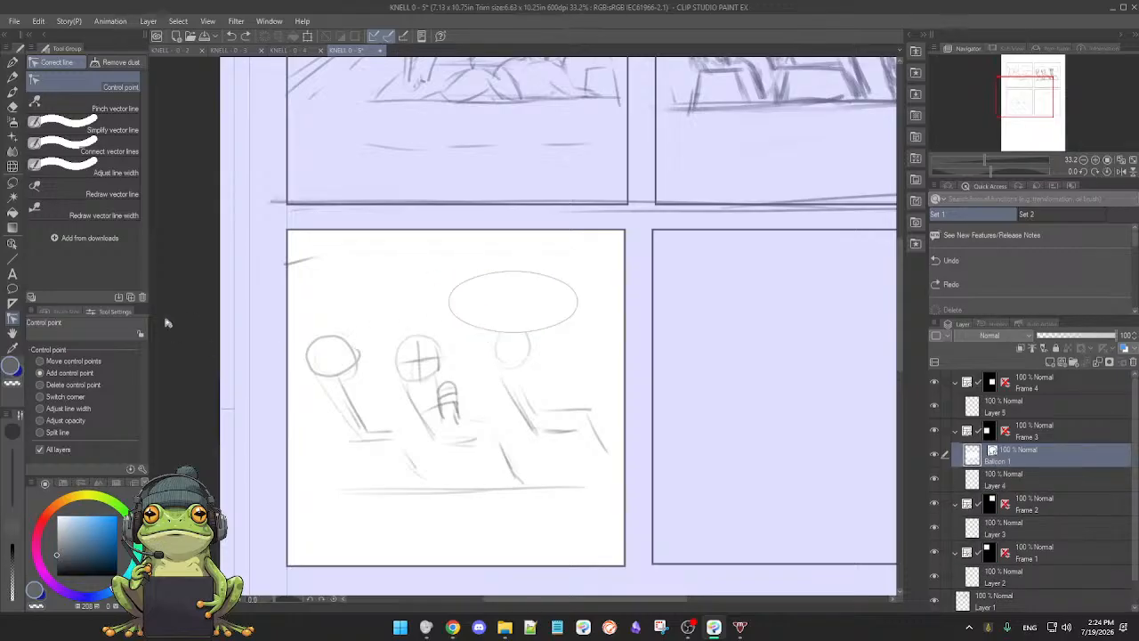
- Try adding a tail on the balloon's lower left and pulling out its upper and lower right outline, and undo these edits
left_click(472, 342)
left_click_drag(481, 330, 468, 347)
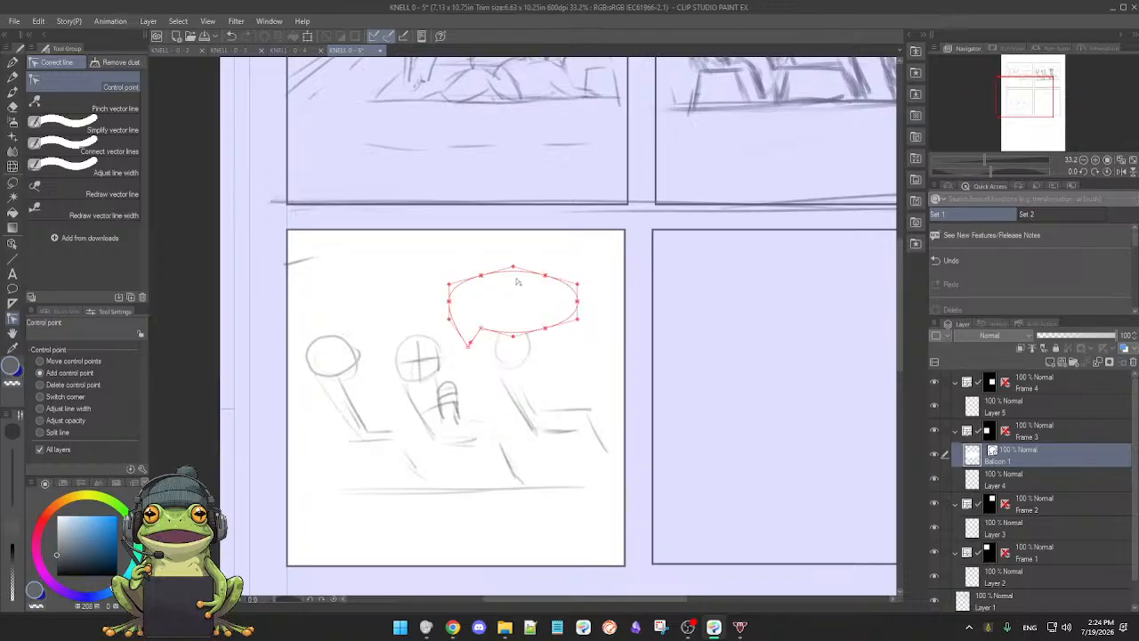
scroll(516, 285, "up", 3)
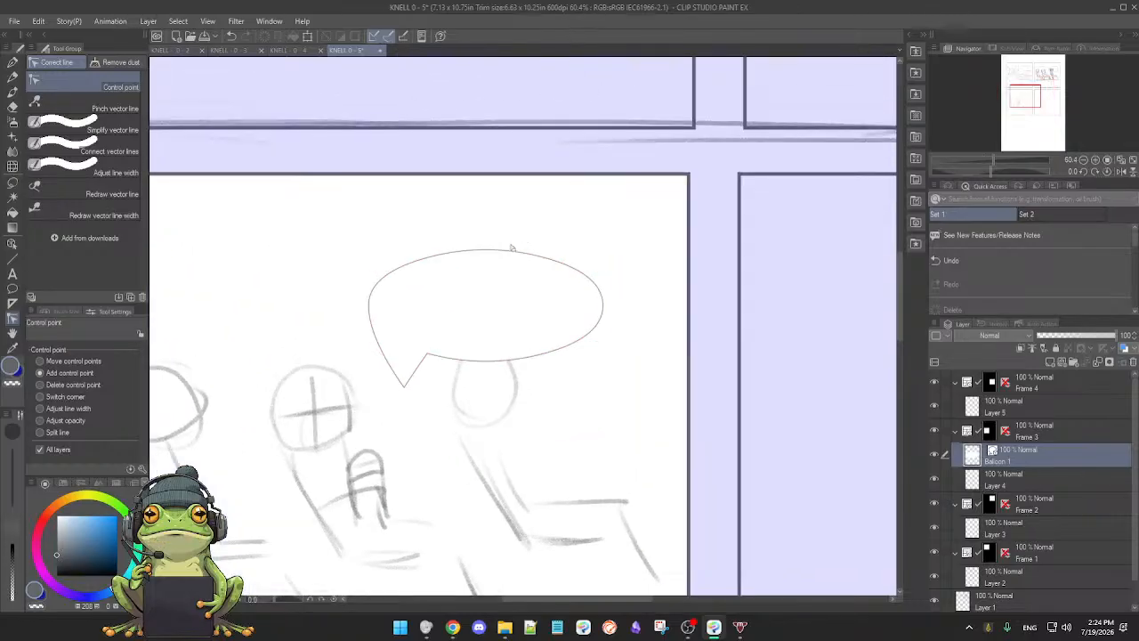
left_click_drag(486, 242, 494, 219)
left_click_drag(544, 259, 558, 243)
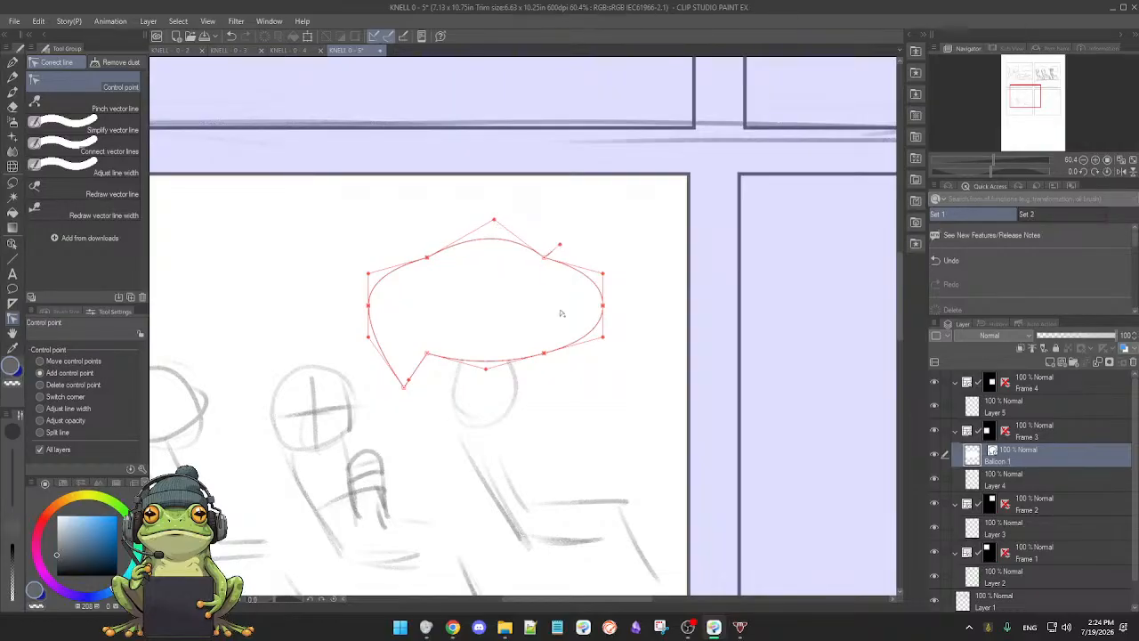
left_click_drag(543, 354, 553, 379)
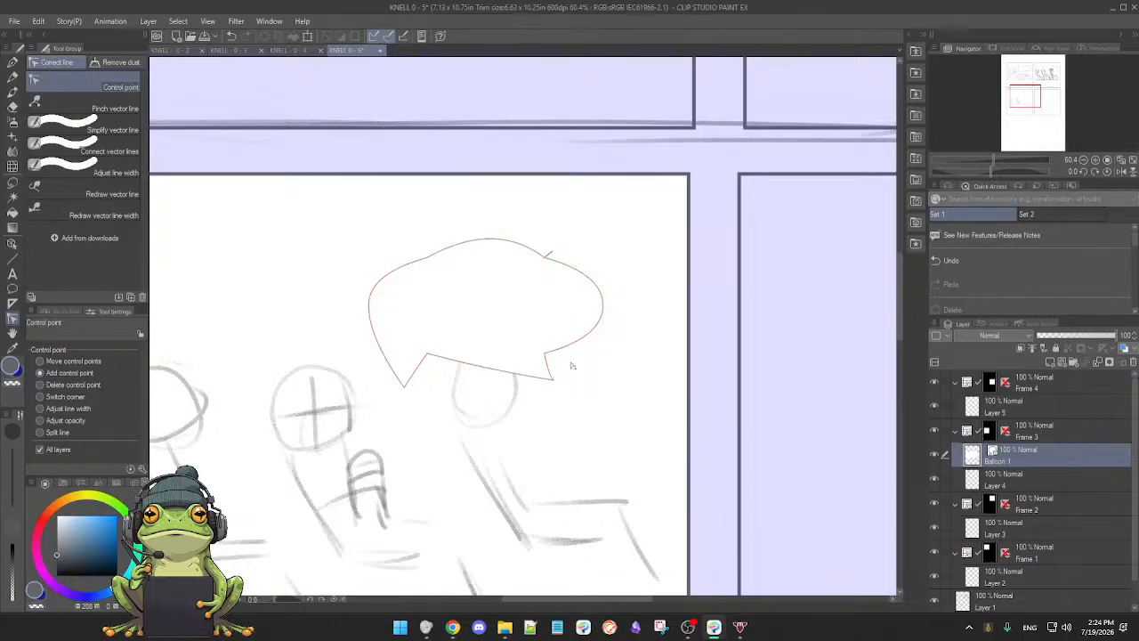
key("ctrl+z")
key("ctrl+z")
key("ctrl+z")
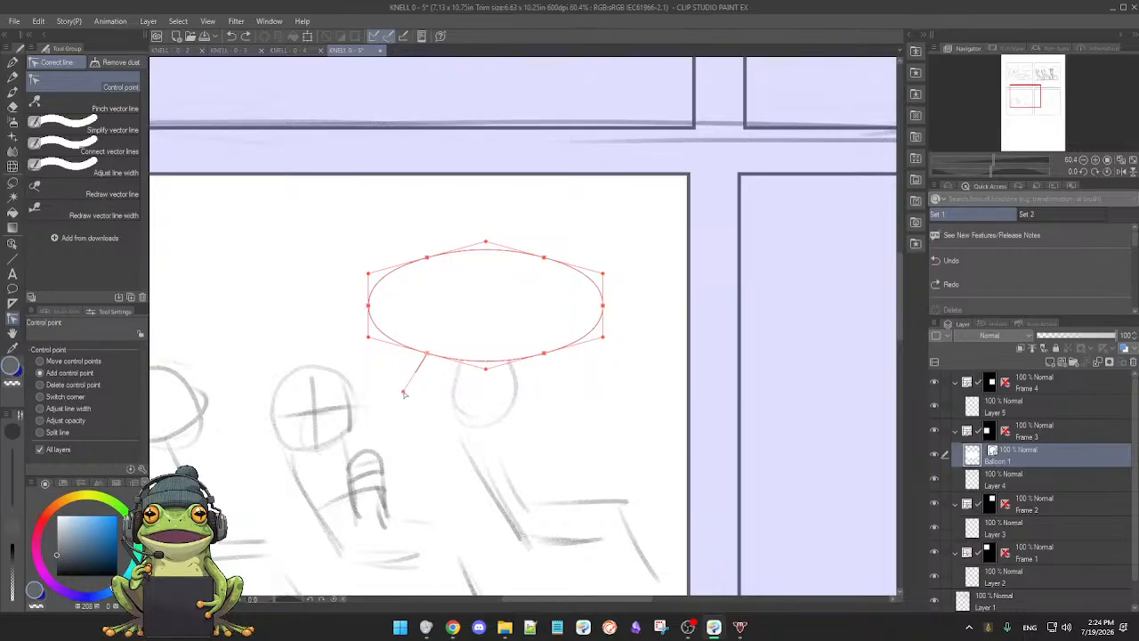
- Try different shapes for the tail between the balloon and the middle figure's head, undoing each attempt
left_click_drag(383, 399, 387, 399)
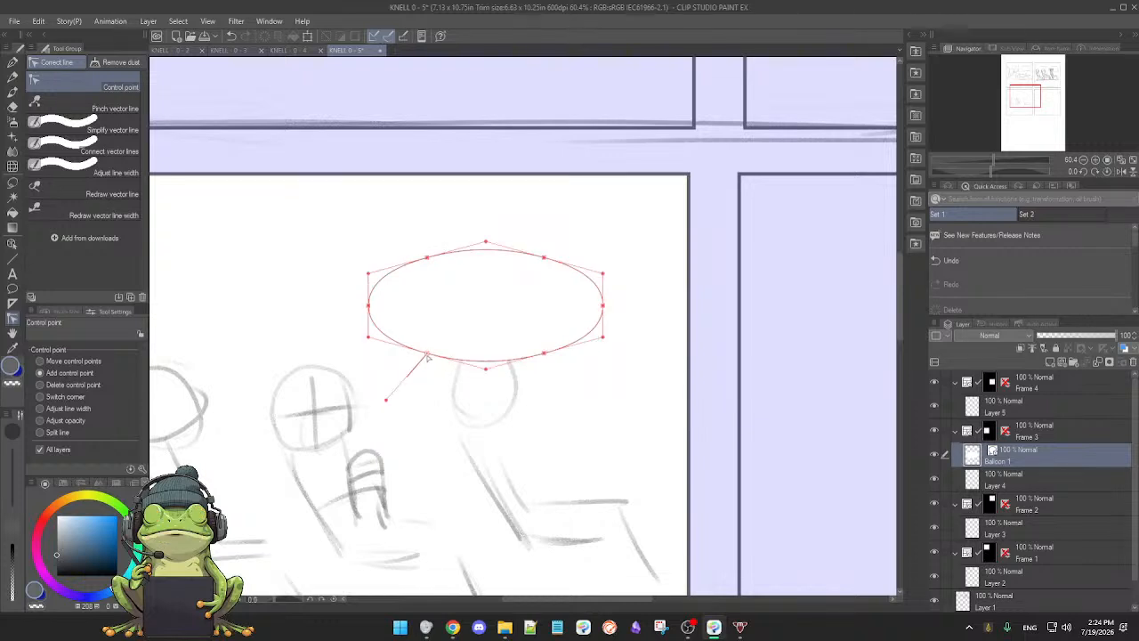
left_click_drag(427, 354, 388, 397)
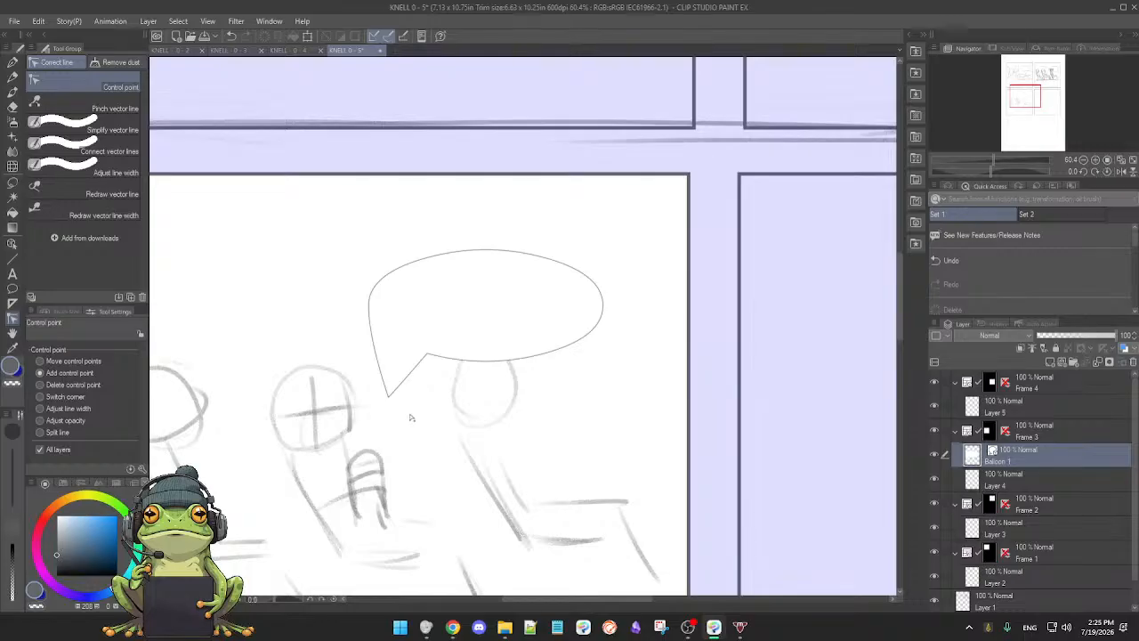
key("ctrl+z")
key("ctrl+z")
mouse_move(438, 361)
left_click_drag(427, 355, 404, 380)
left_click_drag(399, 383, 372, 364)
key("ctrl+z")
key("ctrl+z")
key("ctrl+z")
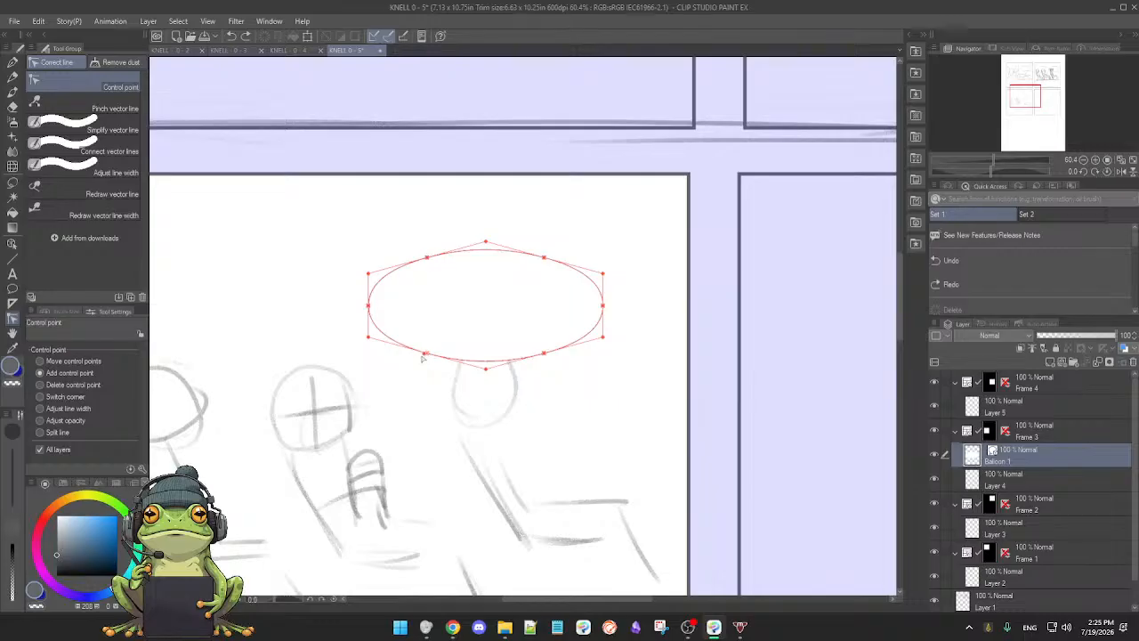
- Try distorting the balloon with a curved lower-left tail, an upper peak and reshaped lower-right points, and undo all of it
left_click_drag(403, 372, 397, 393)
left_click_drag(427, 354, 340, 346)
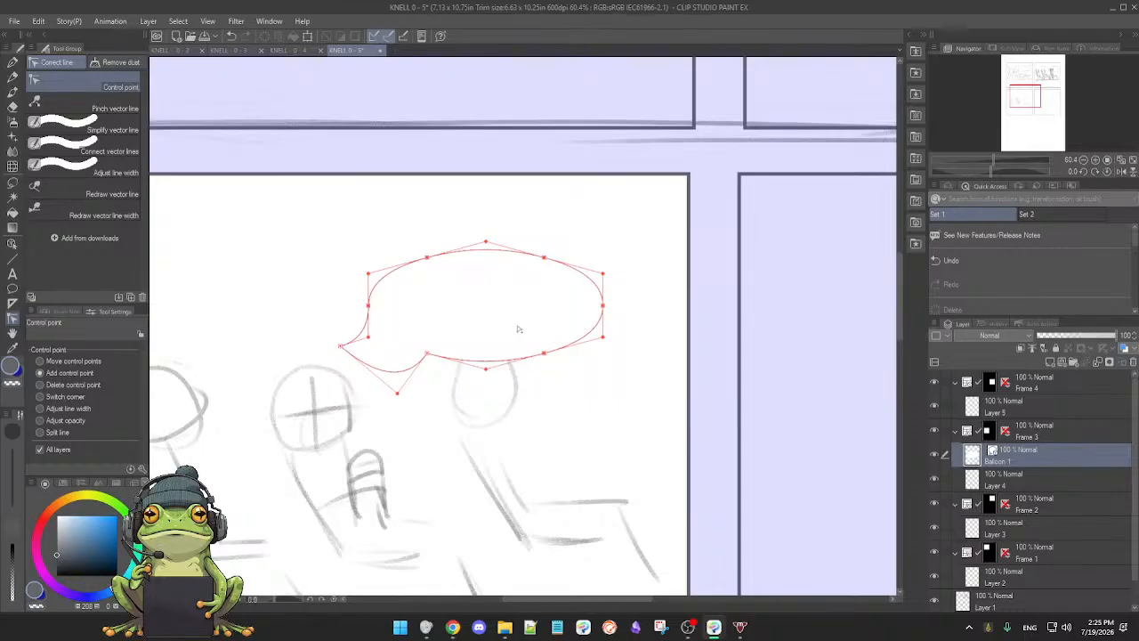
left_click_drag(429, 265, 467, 221)
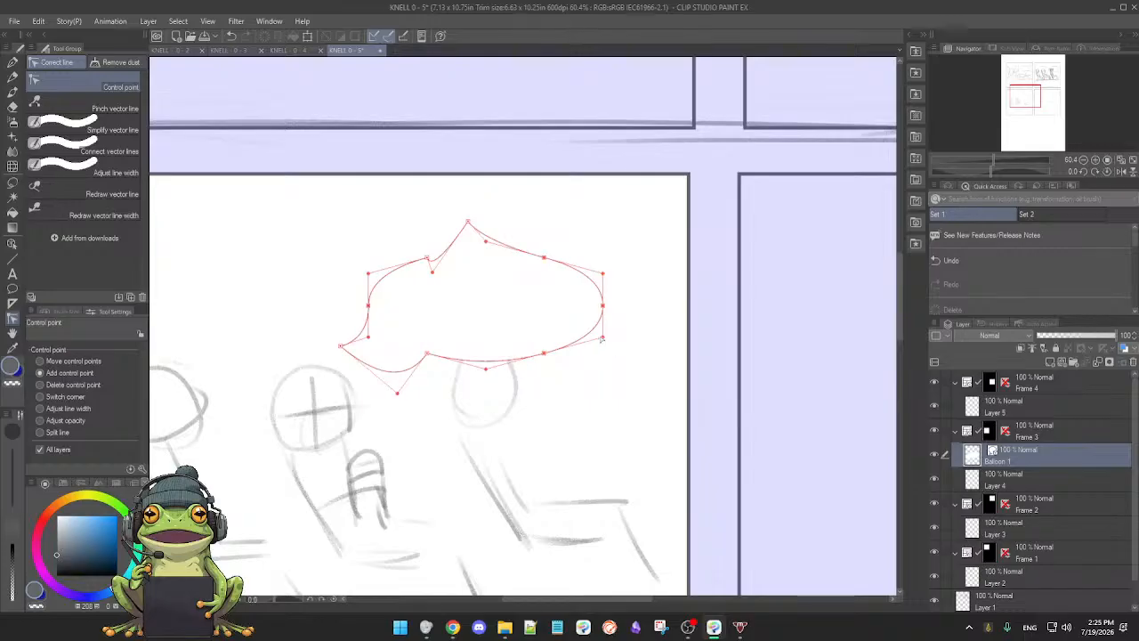
left_click_drag(603, 339, 574, 373)
left_click_drag(530, 343, 514, 385)
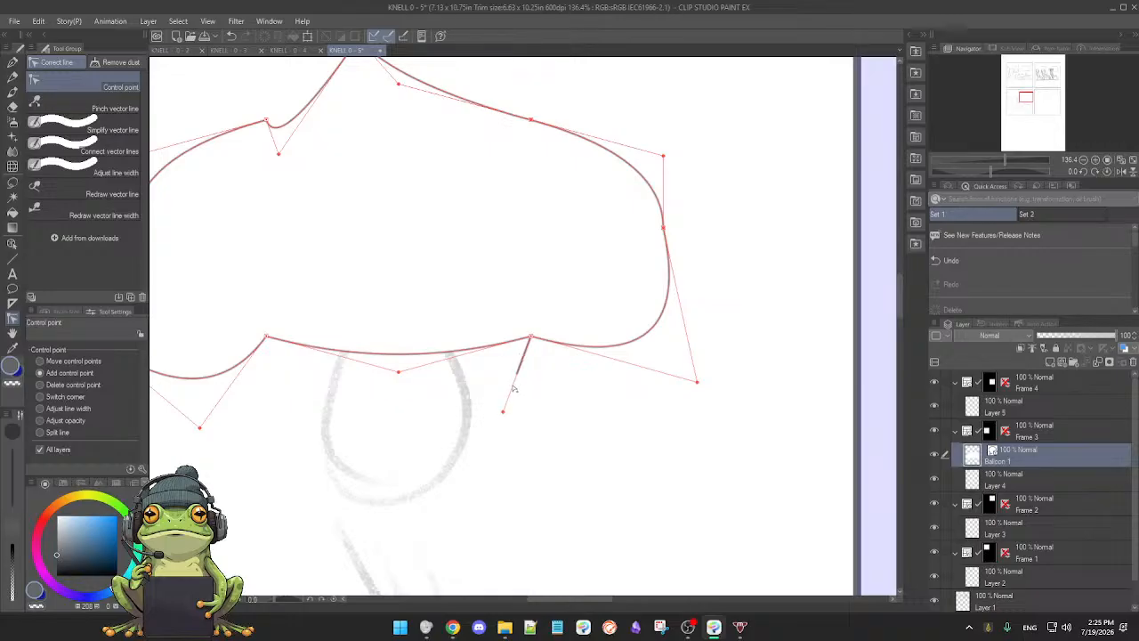
key("ctrl+z")
key("ctrl+z")
key("ctrl+z")
key("ctrl+z")
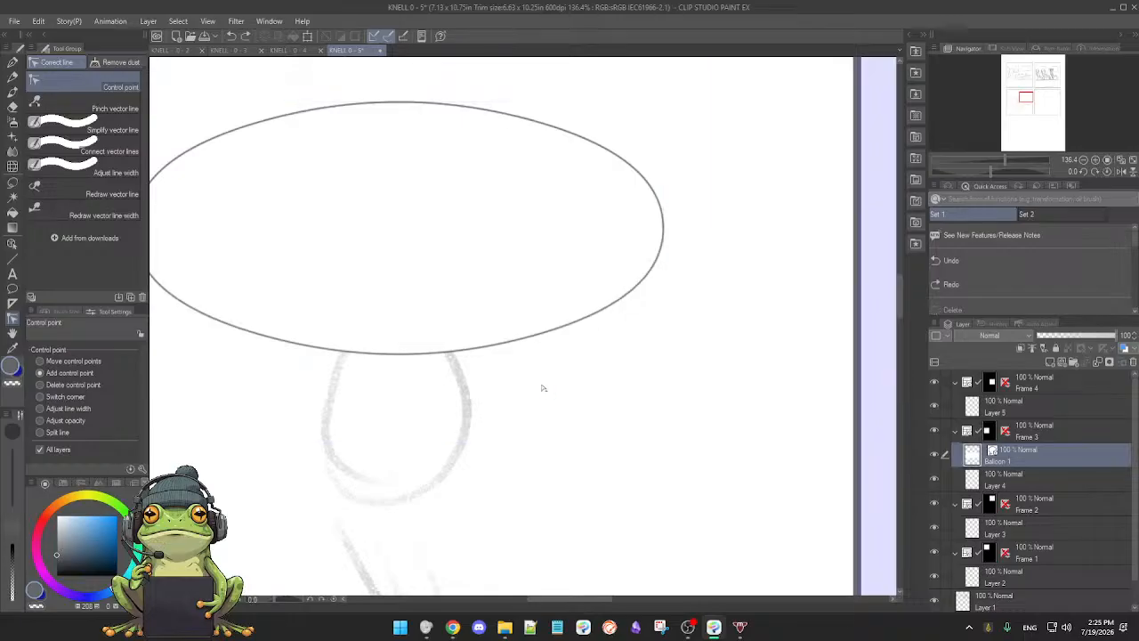
- Use the Object operation to shift the balloon above the space between the middle and front figures and narrow it slightly
scroll(540, 381, "down", 3)
left_click_drag(504, 325, 551, 328)
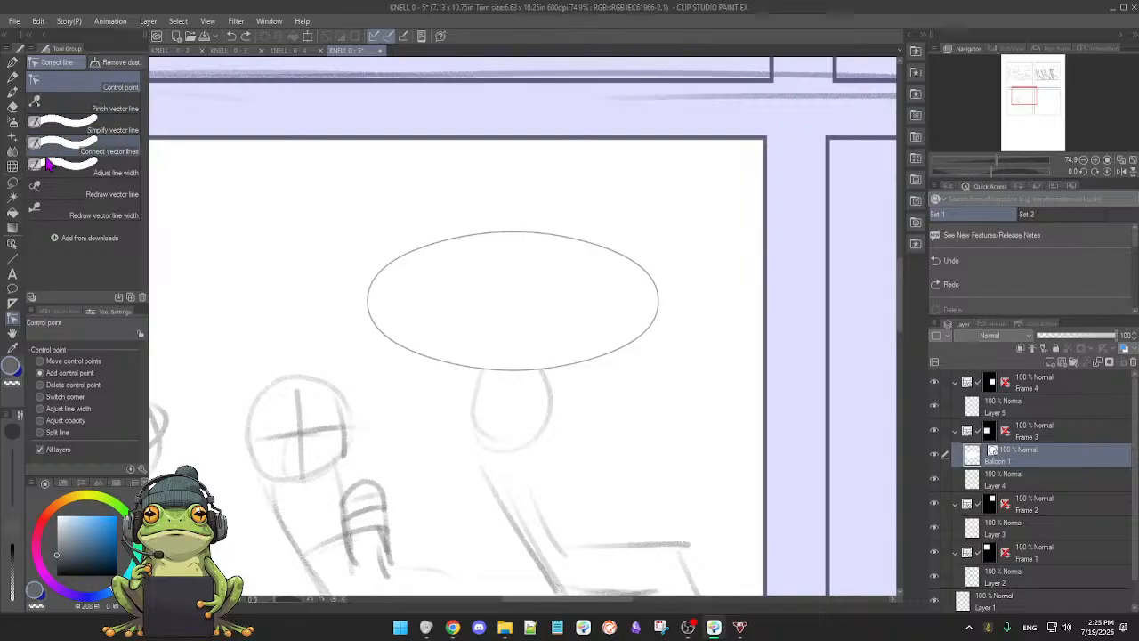
left_click(13, 243)
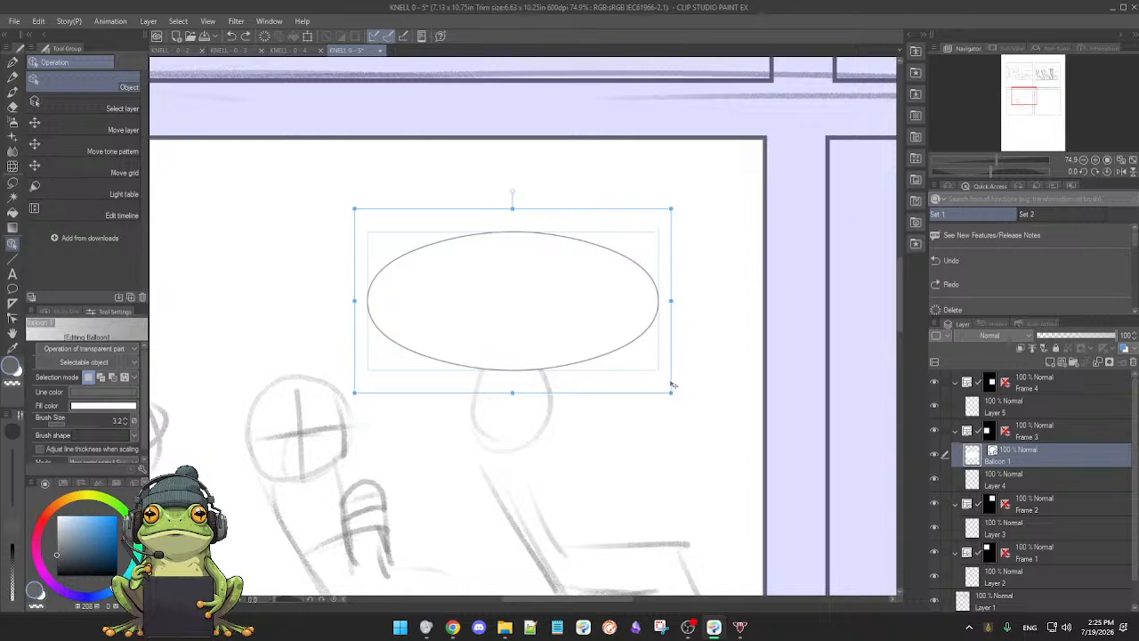
mouse_move(671, 384)
left_mouse_down()
mouse_move(679, 364)
mouse_move(666, 374)
mouse_move(684, 390)
mouse_move(674, 376)
left_mouse_up()
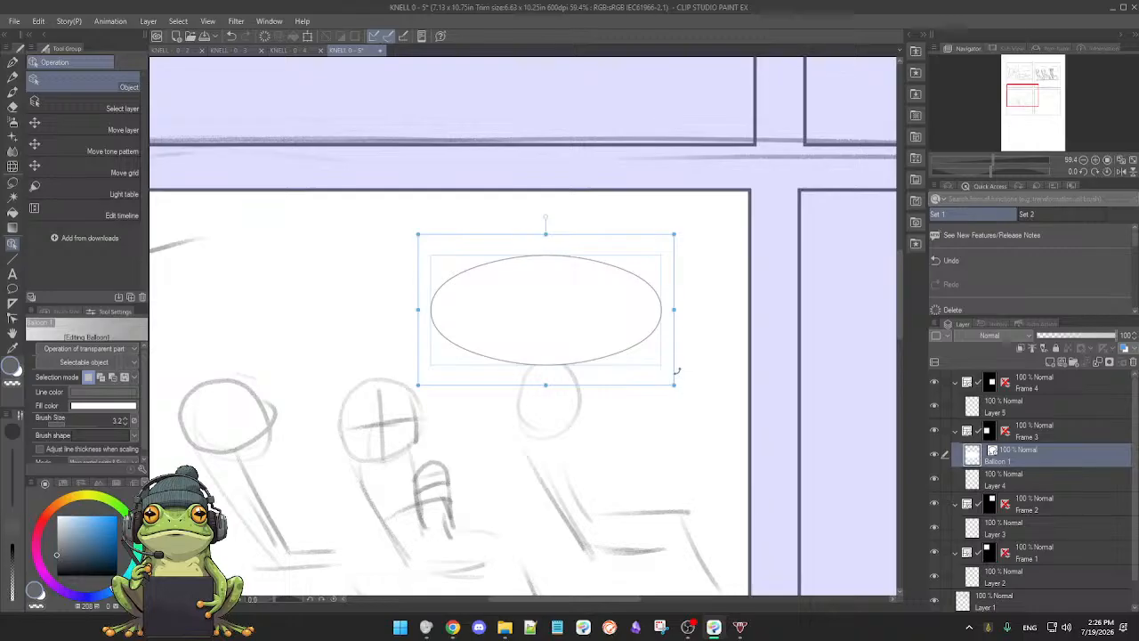
left_click_drag(676, 373, 627, 376)
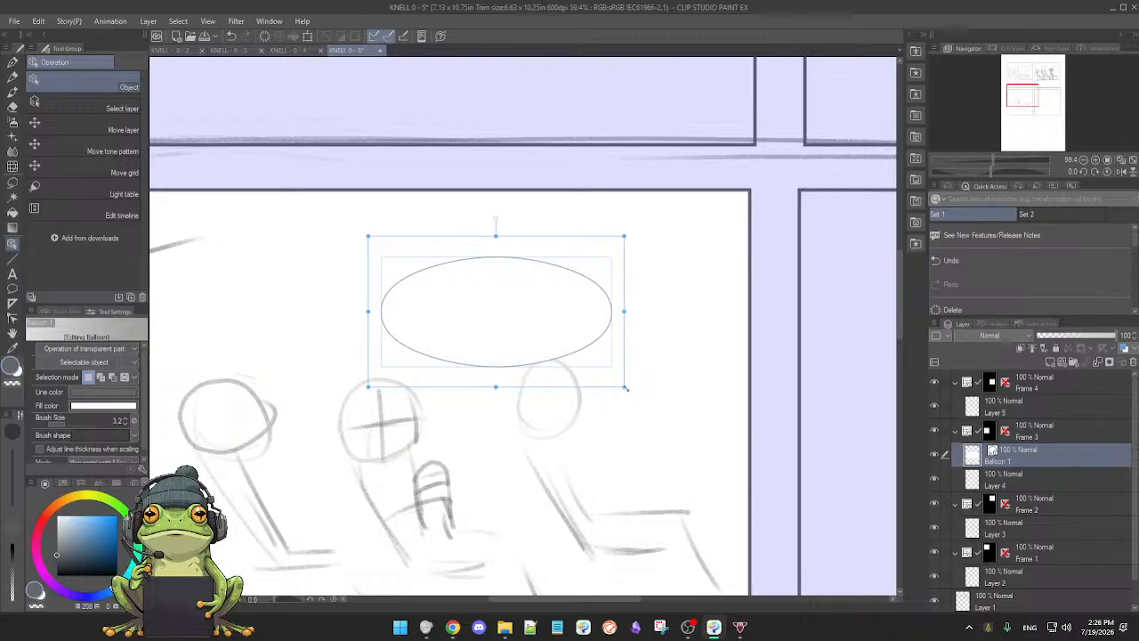
left_click_drag(628, 369, 640, 383)
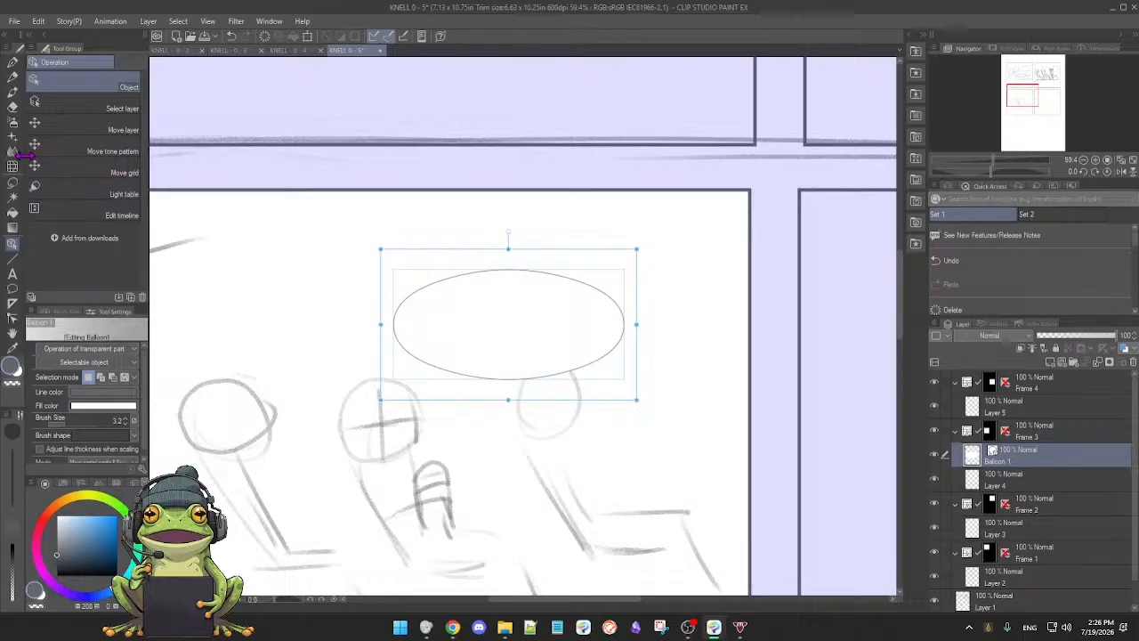
left_click(616, 391)
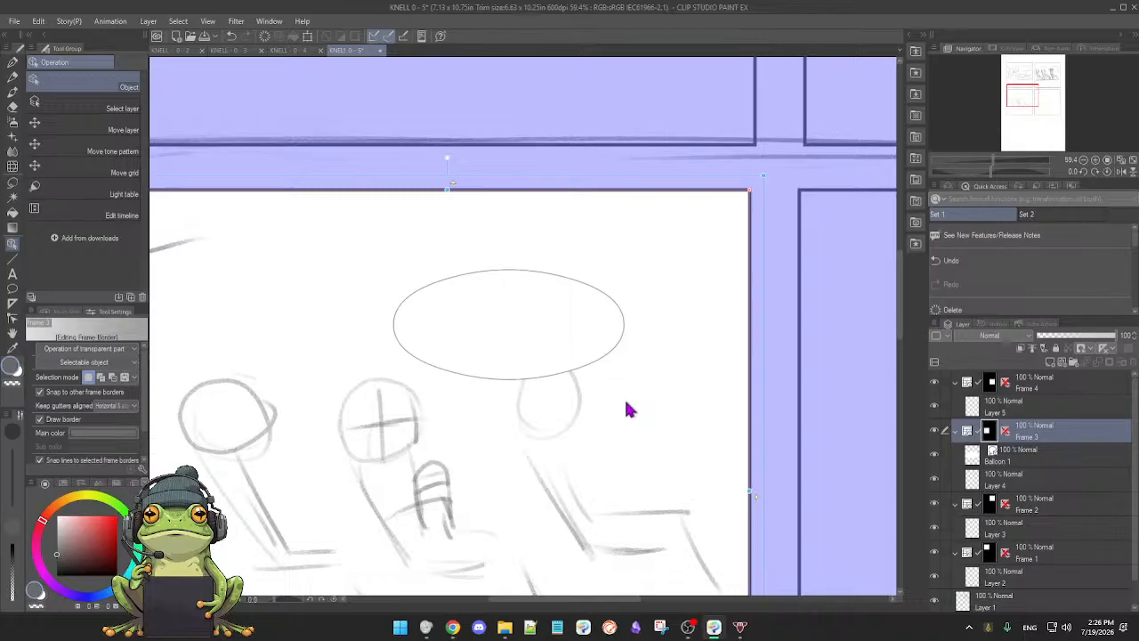
left_click(589, 365)
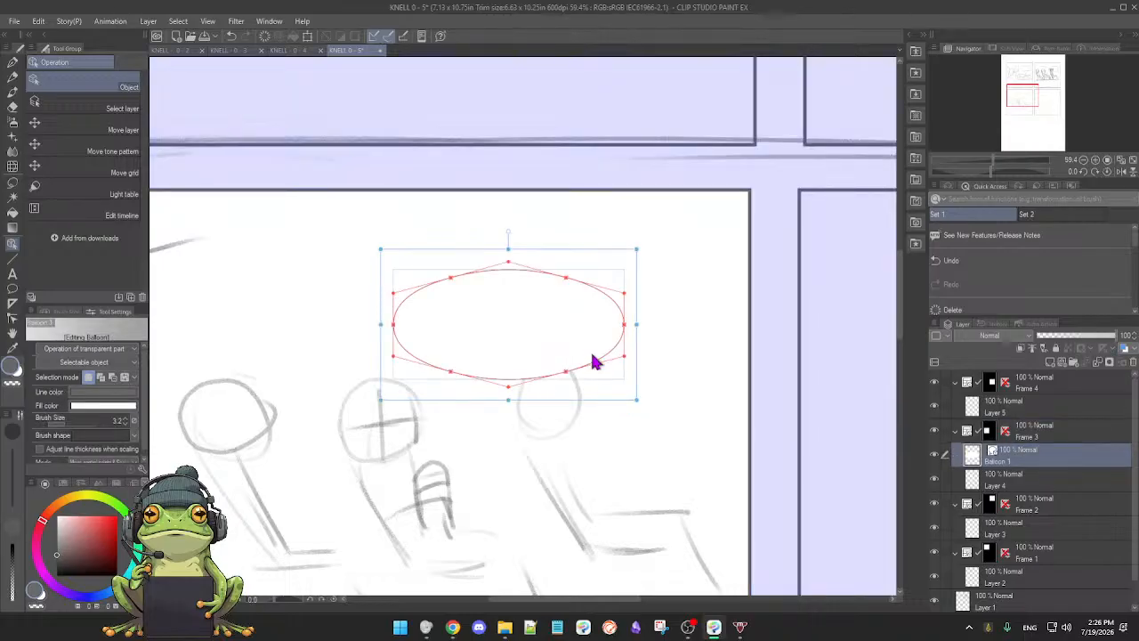
left_click_drag(627, 402, 581, 408)
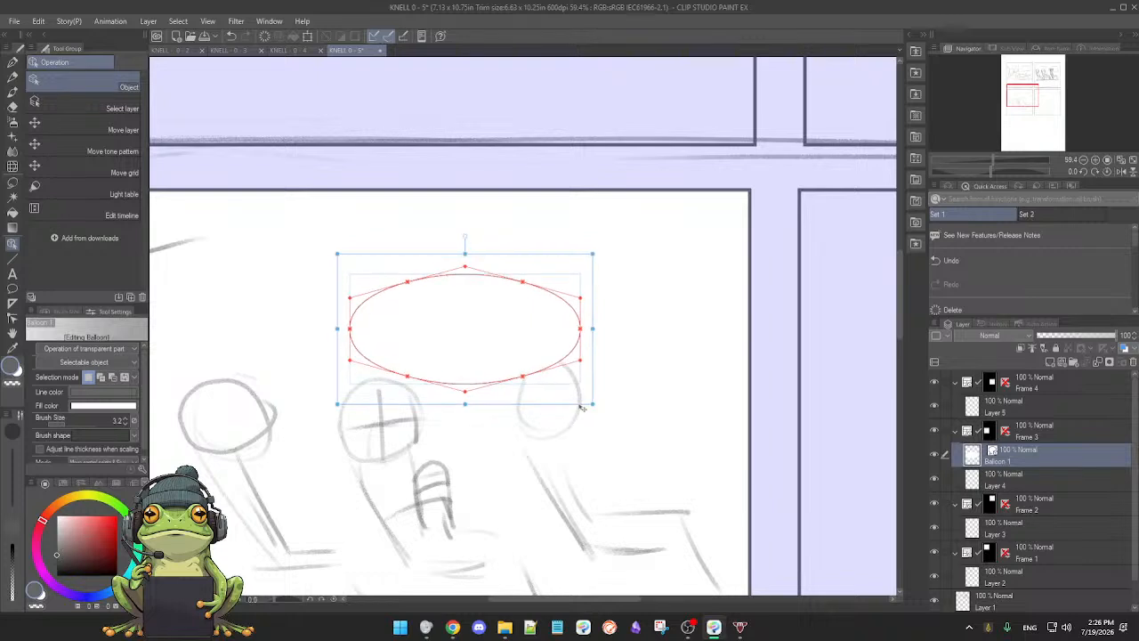
mouse_move(590, 255)
left_mouse_down()
mouse_move(612, 254)
mouse_move(587, 255)
left_mouse_up()
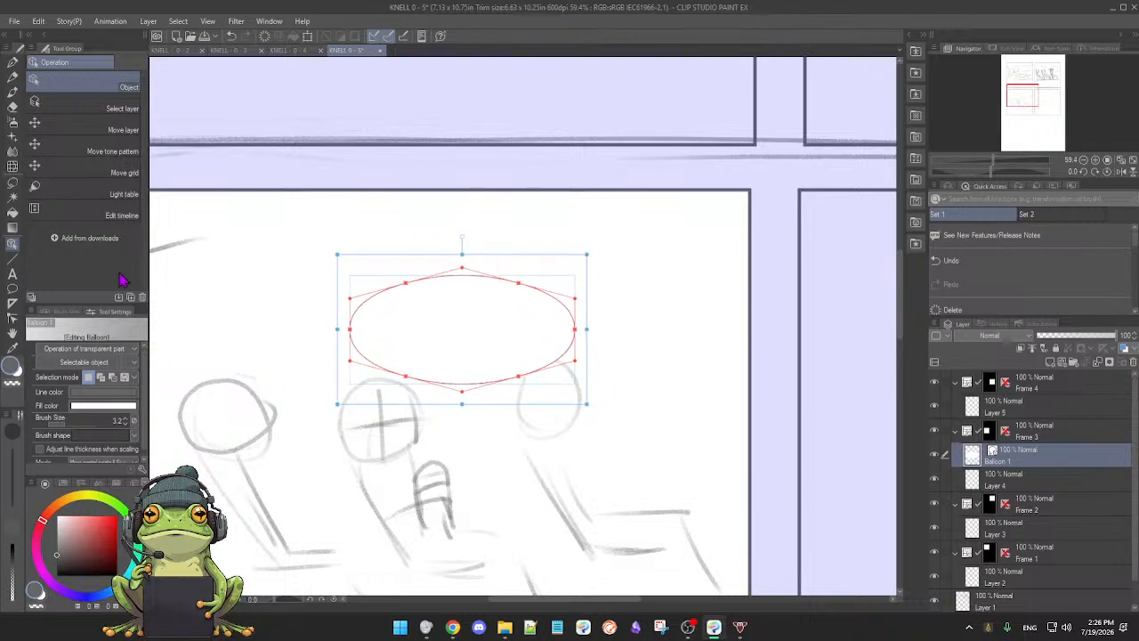
- Start a text entry inside the balloon and set its font to Clip Studio Comic Regular
left_click(12, 274)
left_click(454, 333)
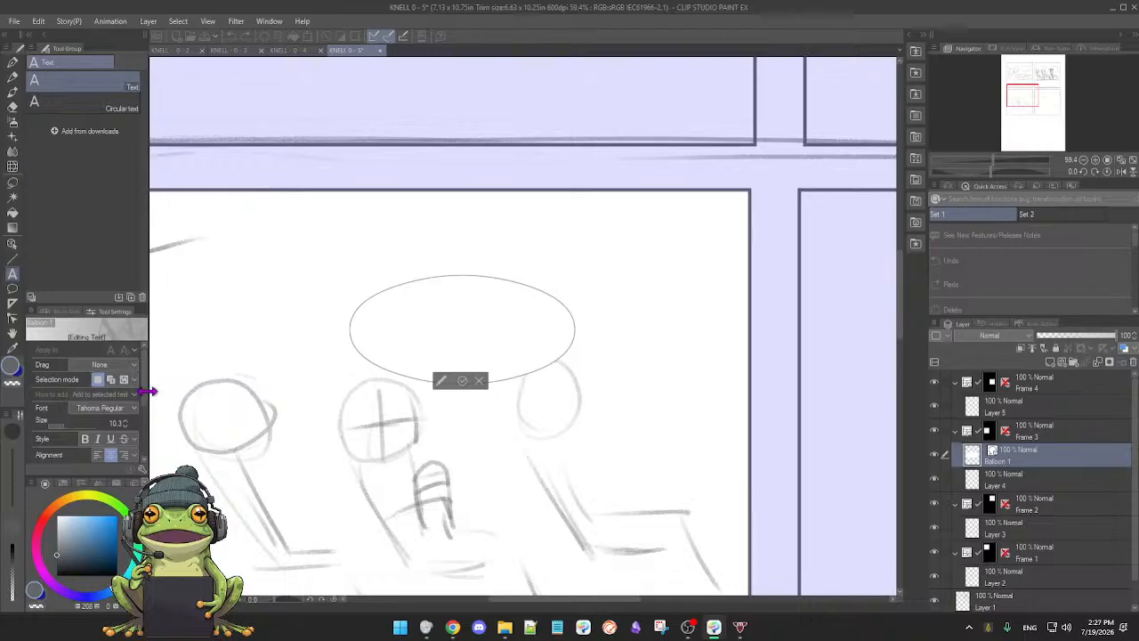
left_click_drag(146, 405, 144, 430)
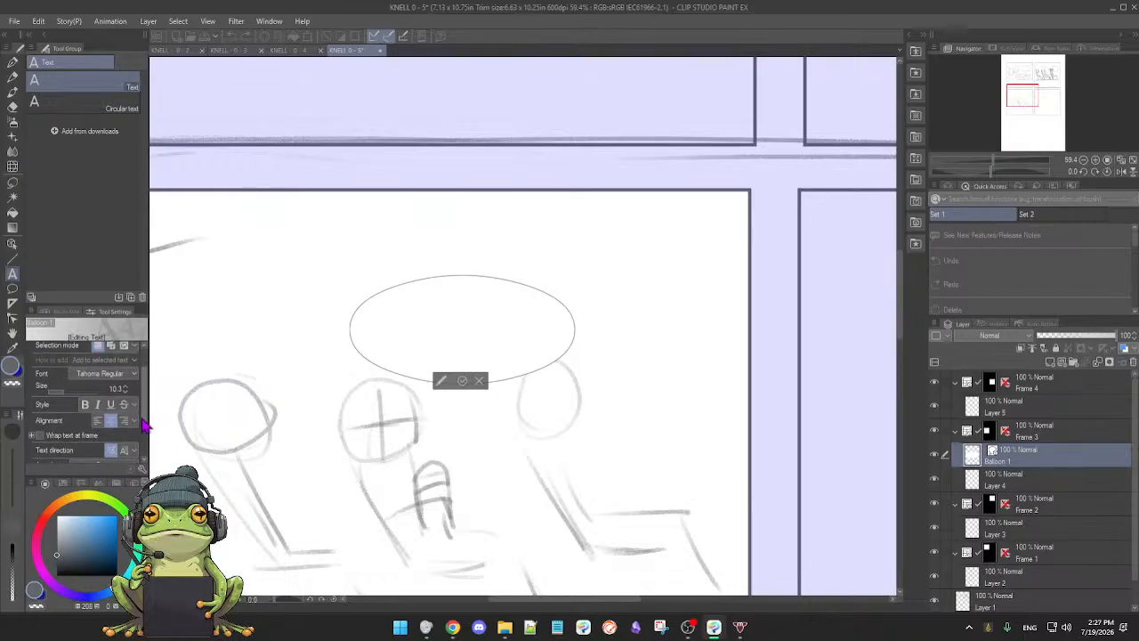
left_click(136, 369)
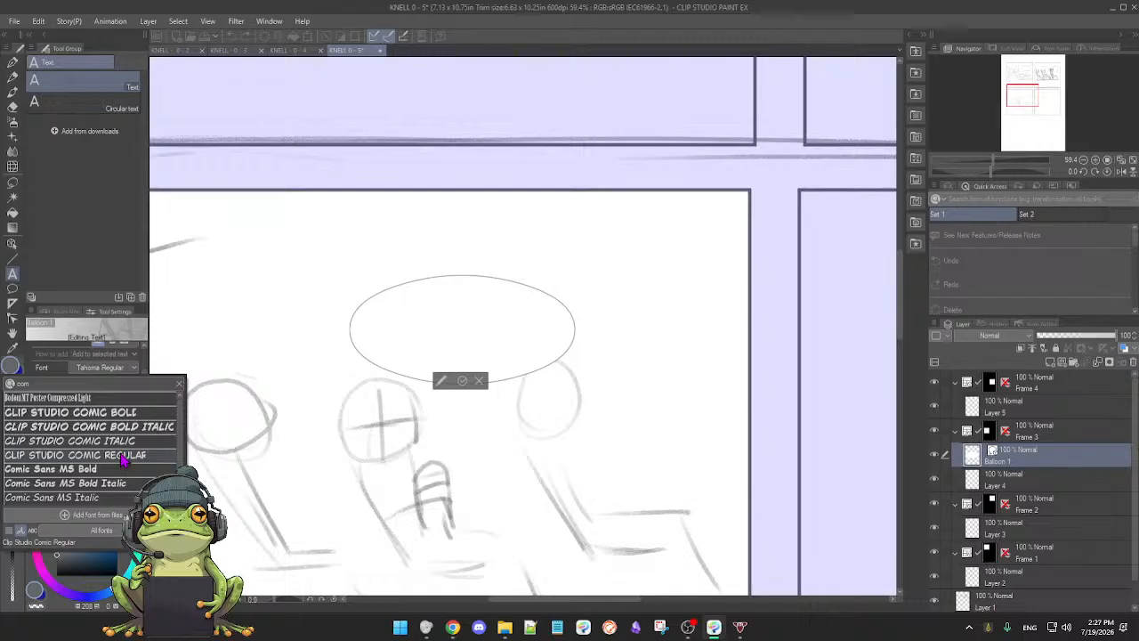
left_click(123, 455)
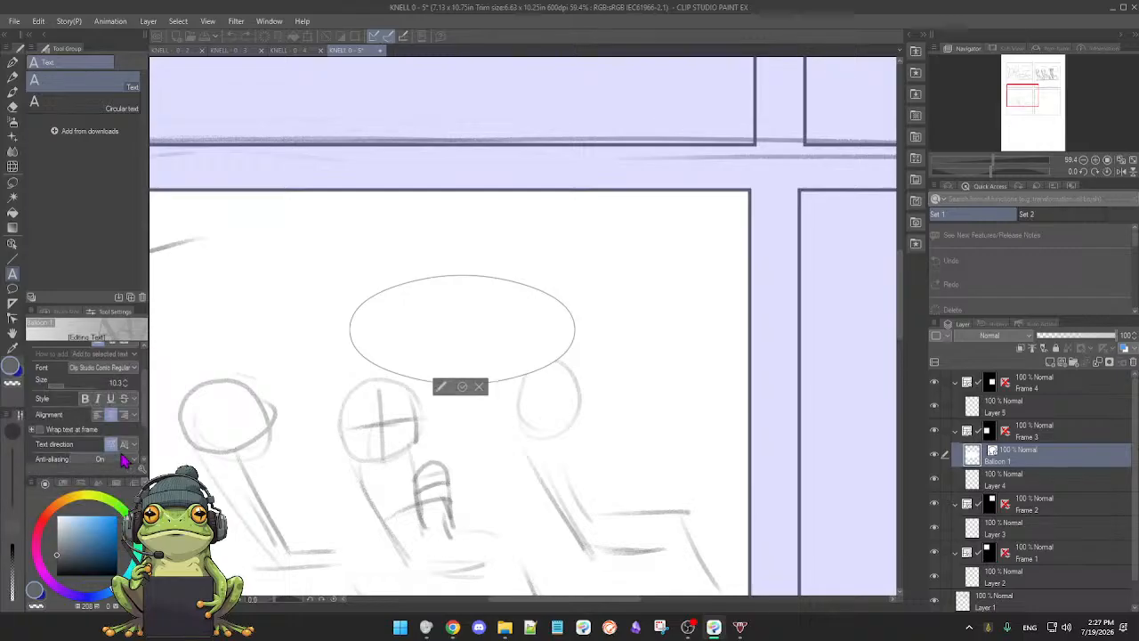
mouse_move(145, 419)
left_mouse_down()
mouse_move(142, 450)
mouse_move(145, 421)
left_mouse_up()
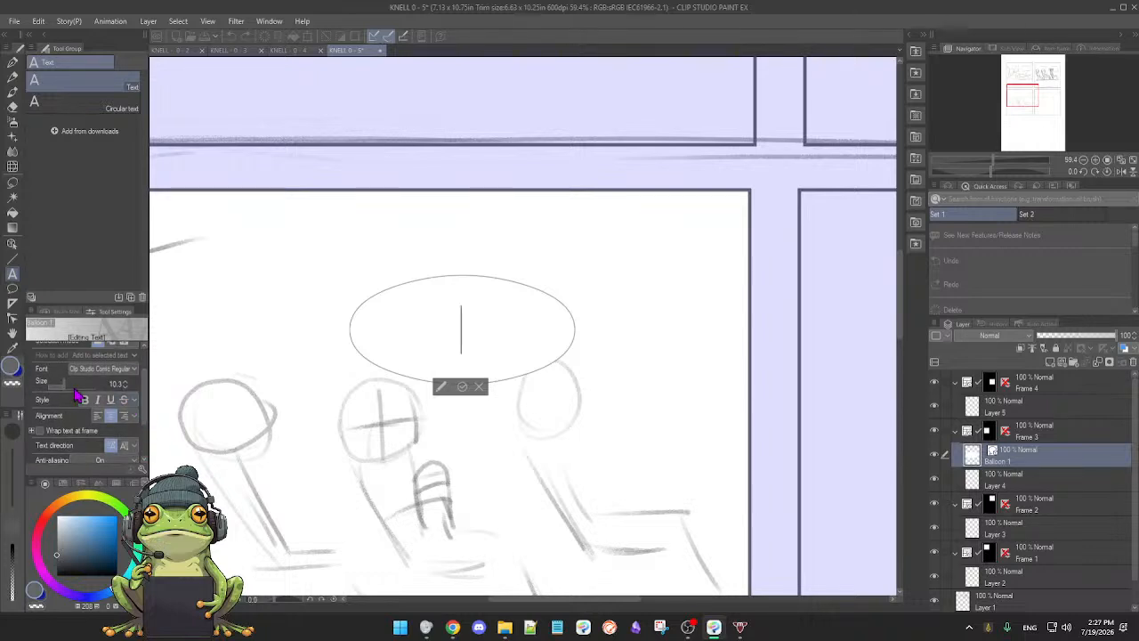
- Reduce the balloon text's font size to 5.0
left_click(124, 387)
left_click(126, 392)
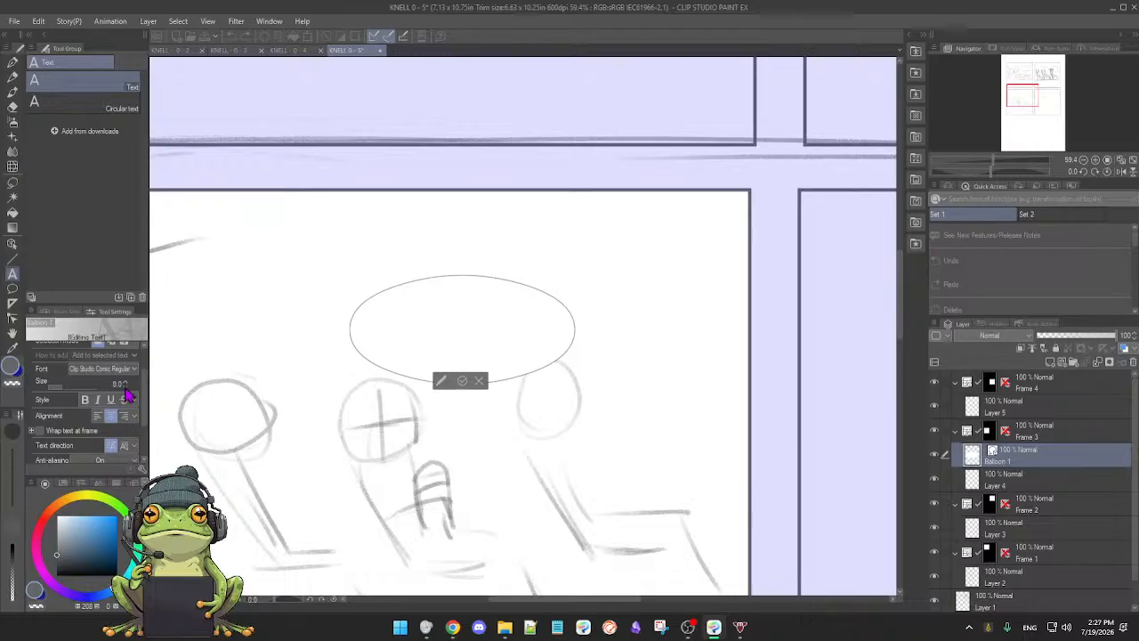
left_click(125, 393)
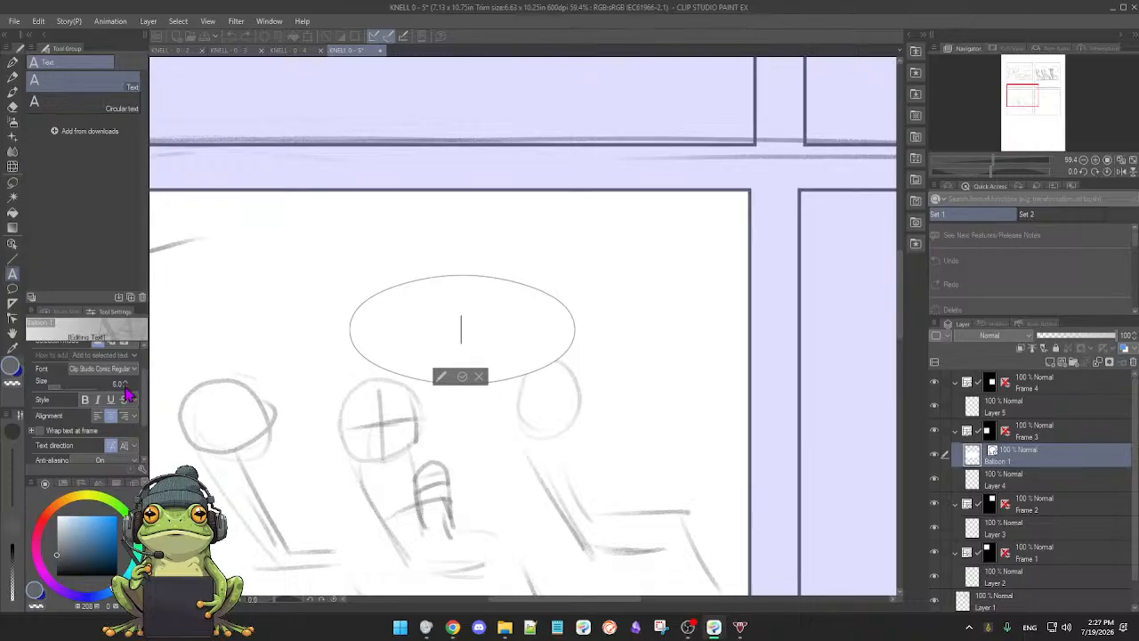
left_click(125, 393)
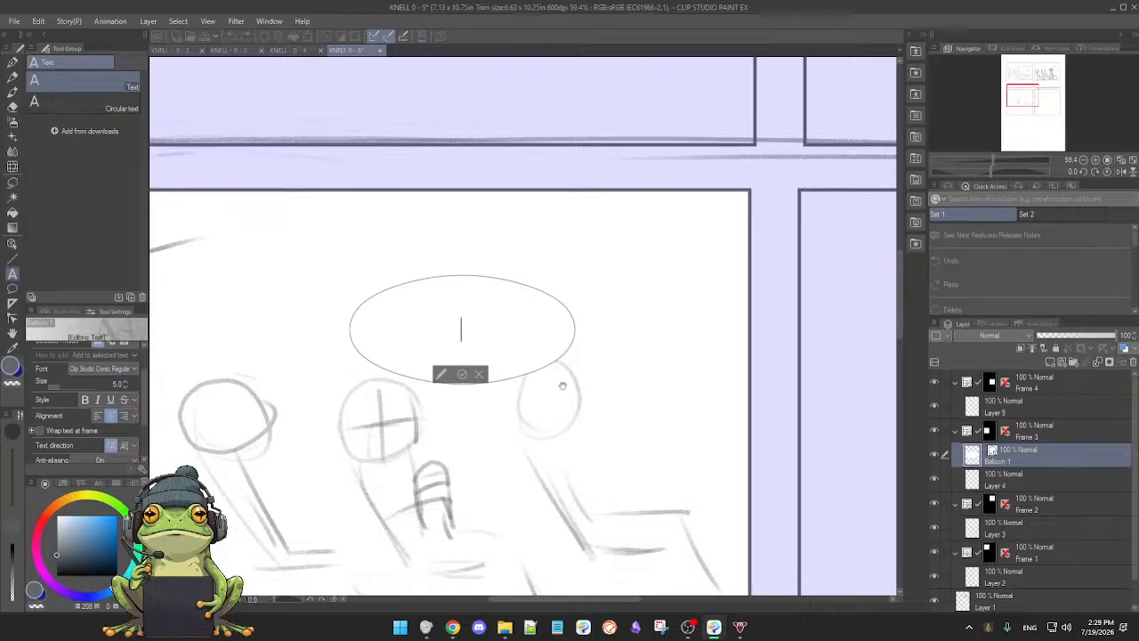
left_click_drag(564, 391, 559, 394)
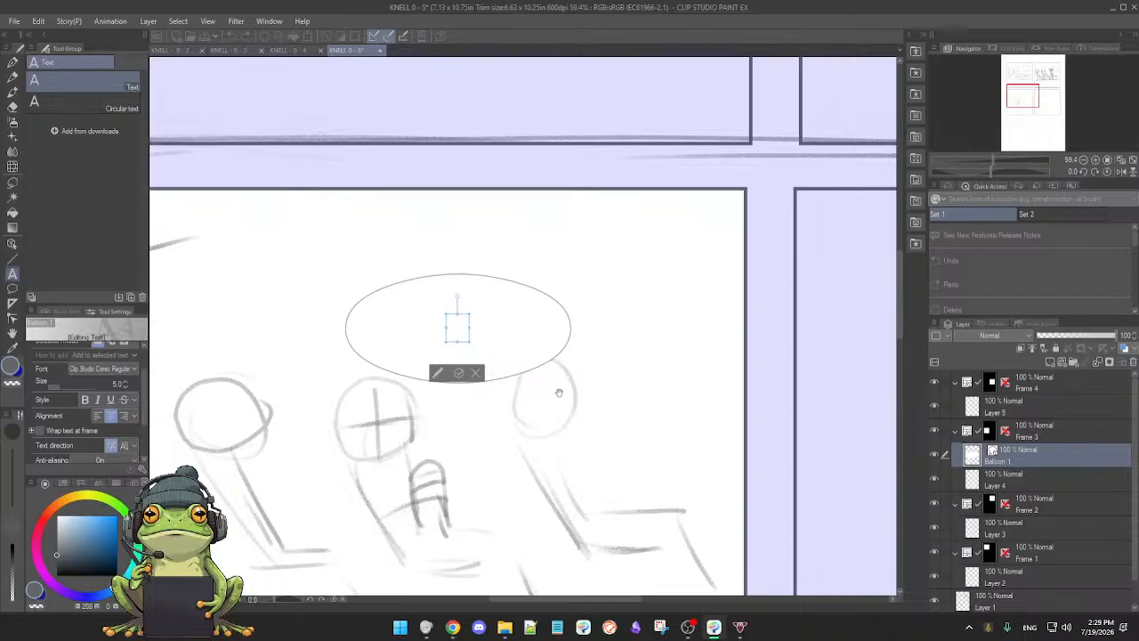
key("BackSpace")
key("BackSpace")
type("I")
left_click_drag(500, 430, 500, 436)
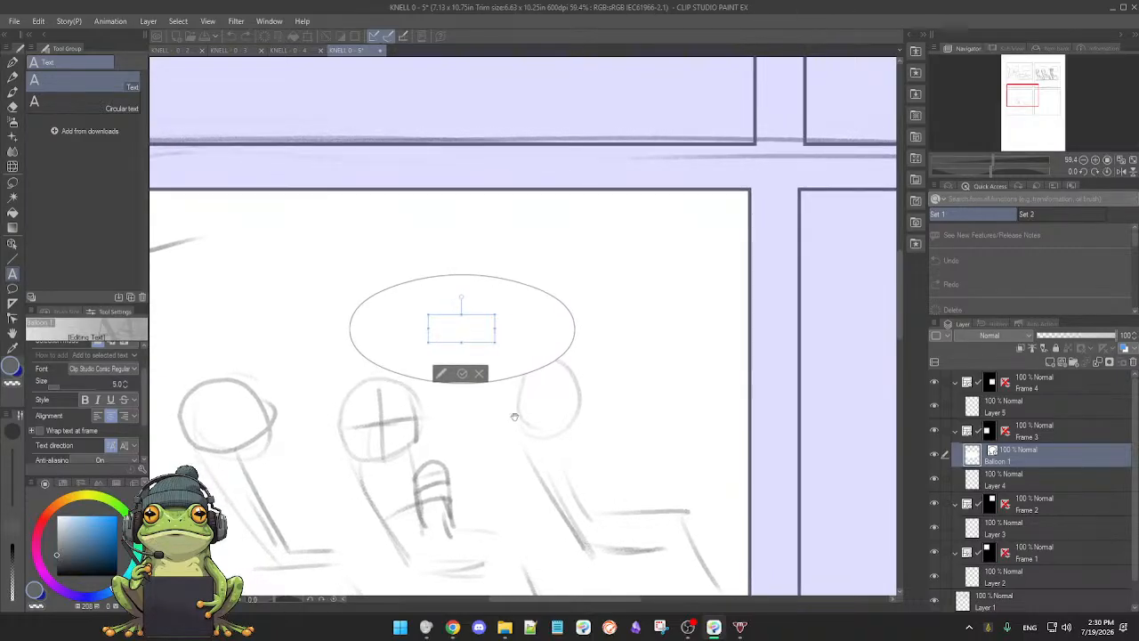
key("BackSpace")
key("BackSpace")
key("BackSpace")
key("BackSpace")
key("BackSpace")
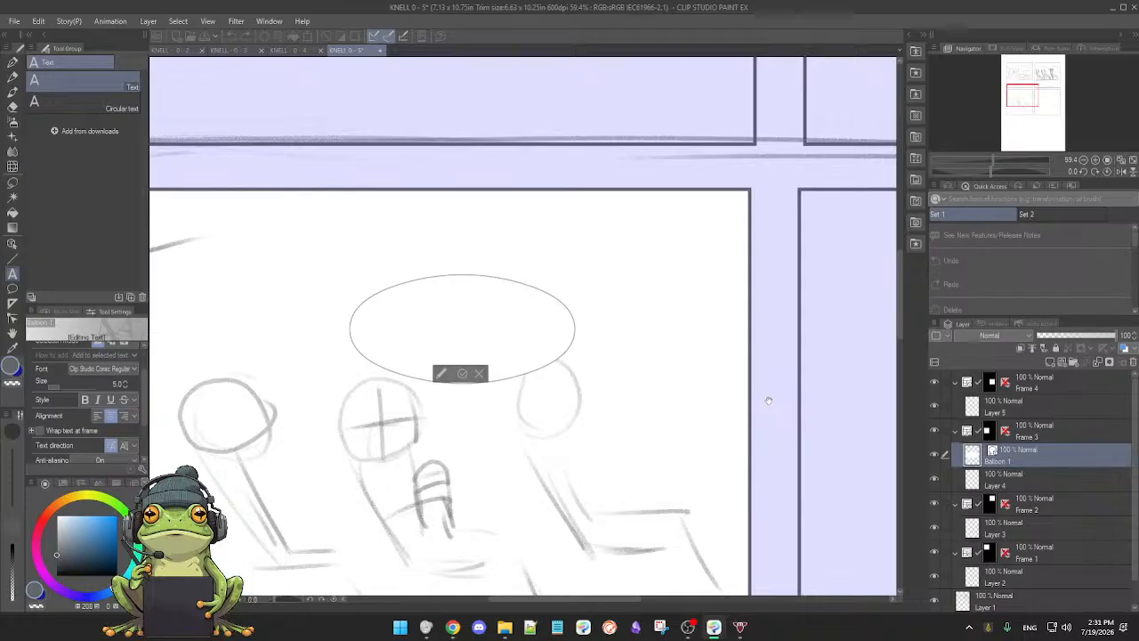
left_click_drag(767, 403, 768, 401)
left_click_drag(625, 400, 653, 396)
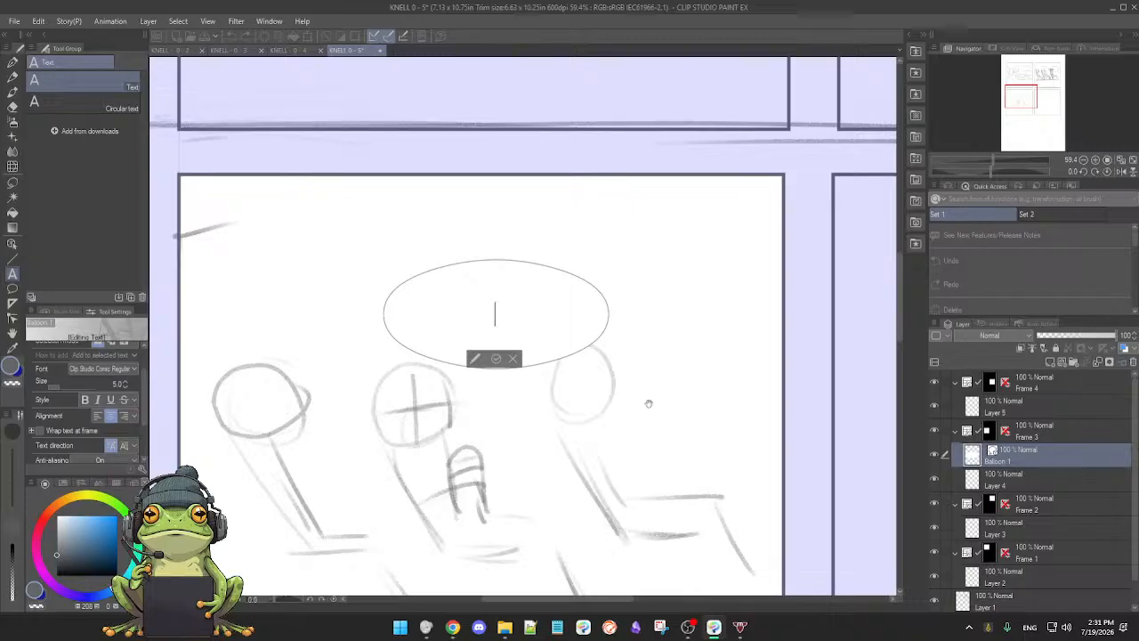
left_click(514, 358)
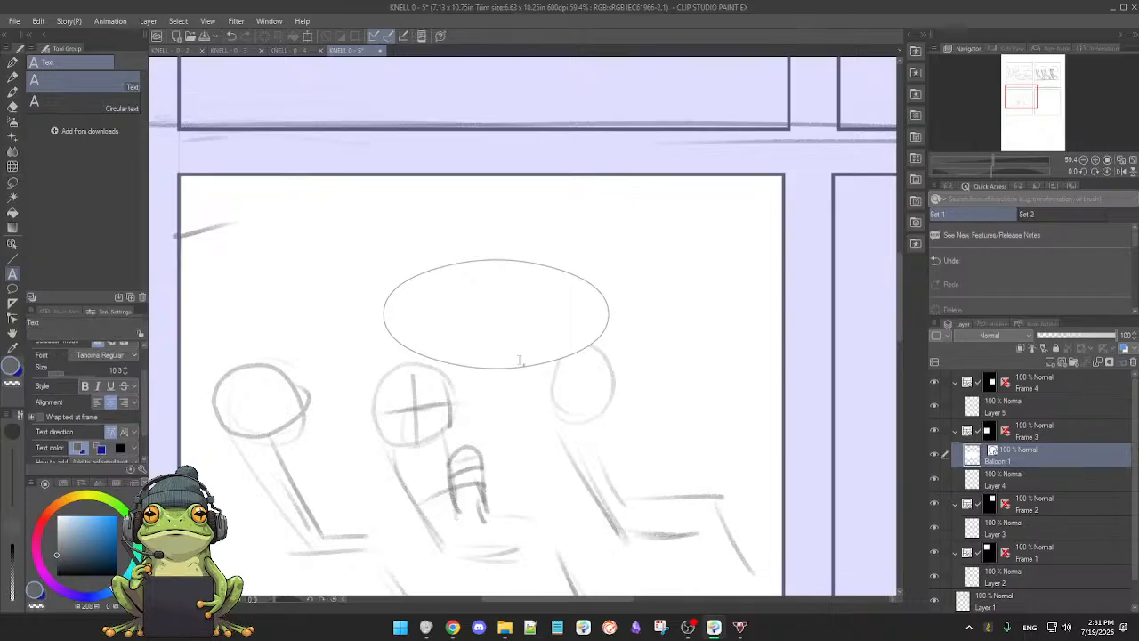
- Start a new text entry inside the speech balloon and set its font to Clip Studio Comic Regular
scroll(601, 388, "down", 2)
scroll(601, 388, "down", 2)
scroll(600, 390, "up", 2)
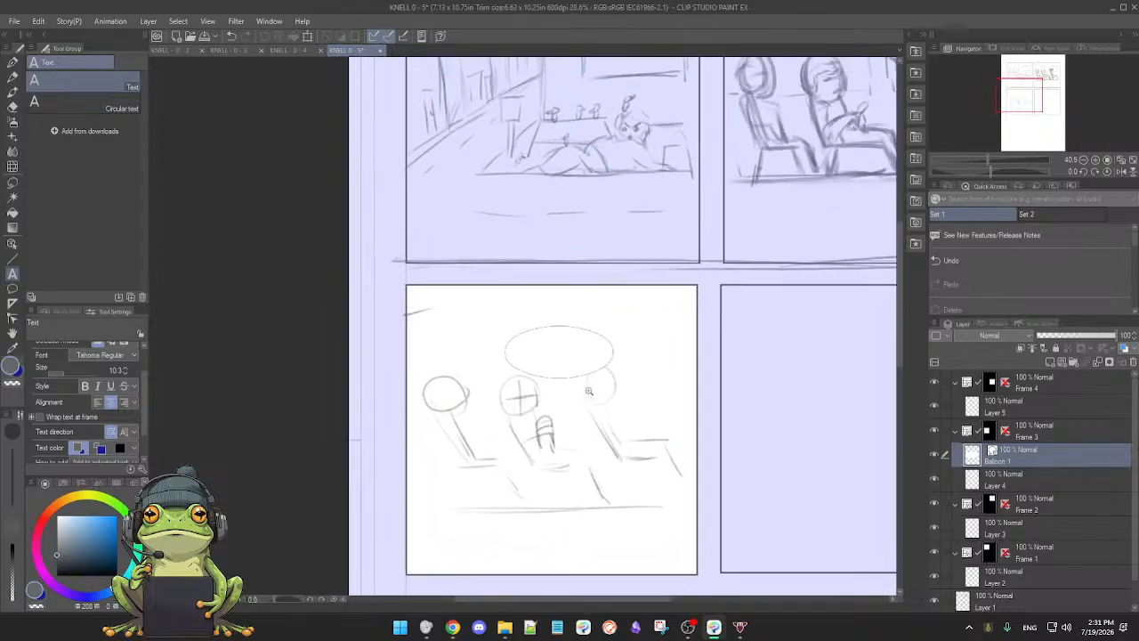
scroll(599, 393, "down", 1)
left_click_drag(602, 392, 580, 372)
left_click(505, 314)
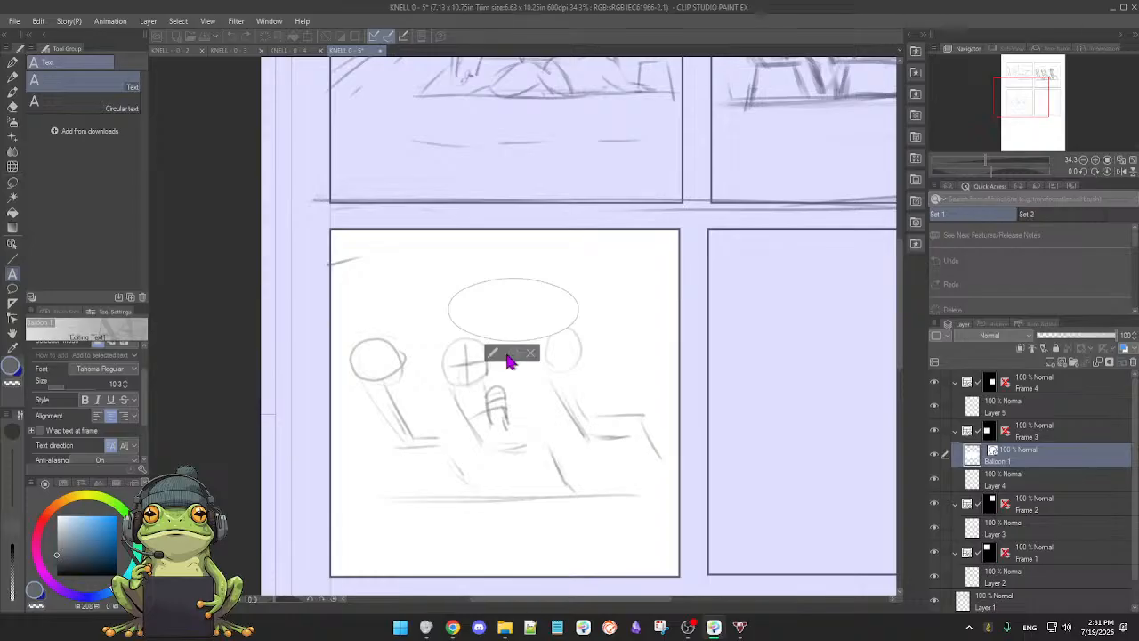
left_click(135, 370)
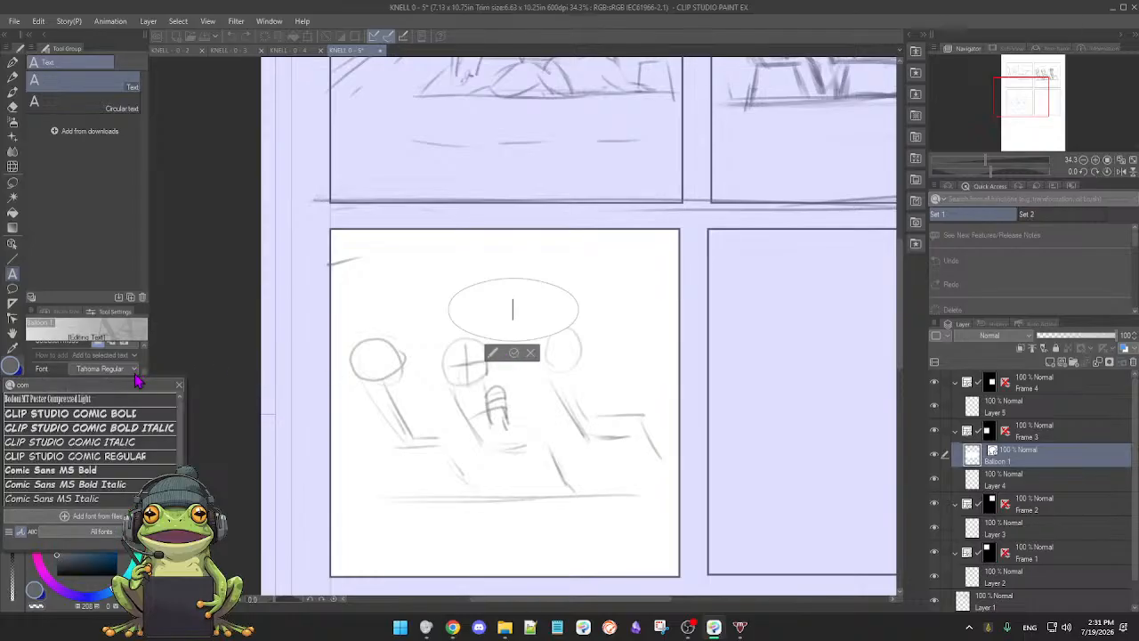
left_click(115, 457)
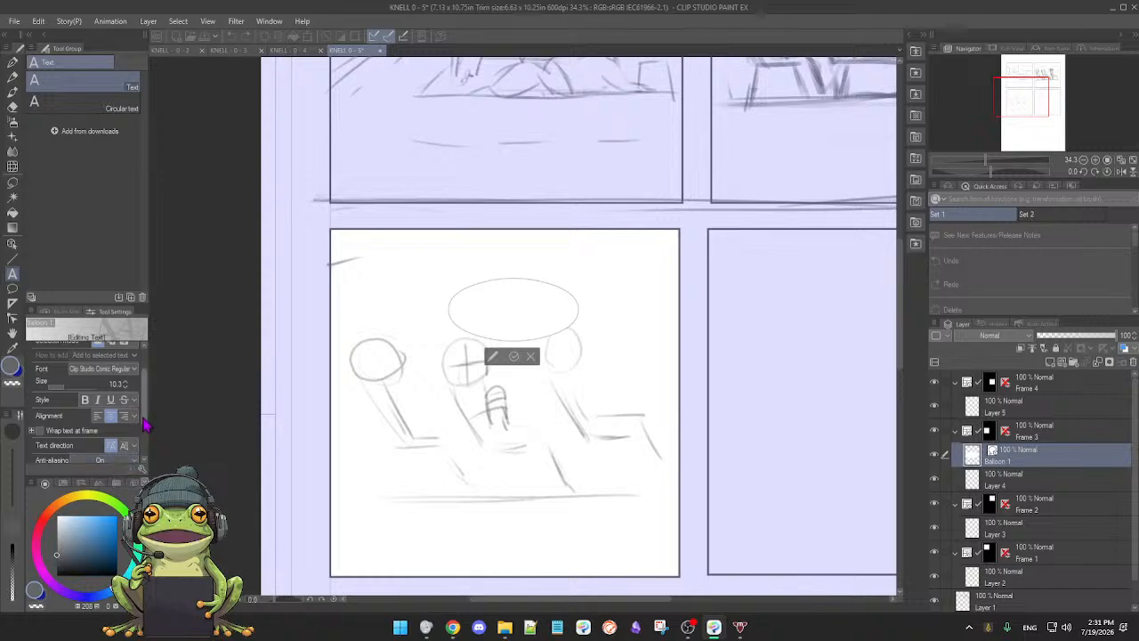
- Reduce the balloon text's font size to 4.0
mouse_move(144, 420)
left_mouse_down()
mouse_move(143, 432)
mouse_move(143, 421)
left_mouse_up()
left_click(125, 384)
left_click(125, 384)
left_click(124, 384)
left_click(125, 385)
left_click(125, 385)
left_click(125, 384)
left_click(124, 384)
left_click(125, 384)
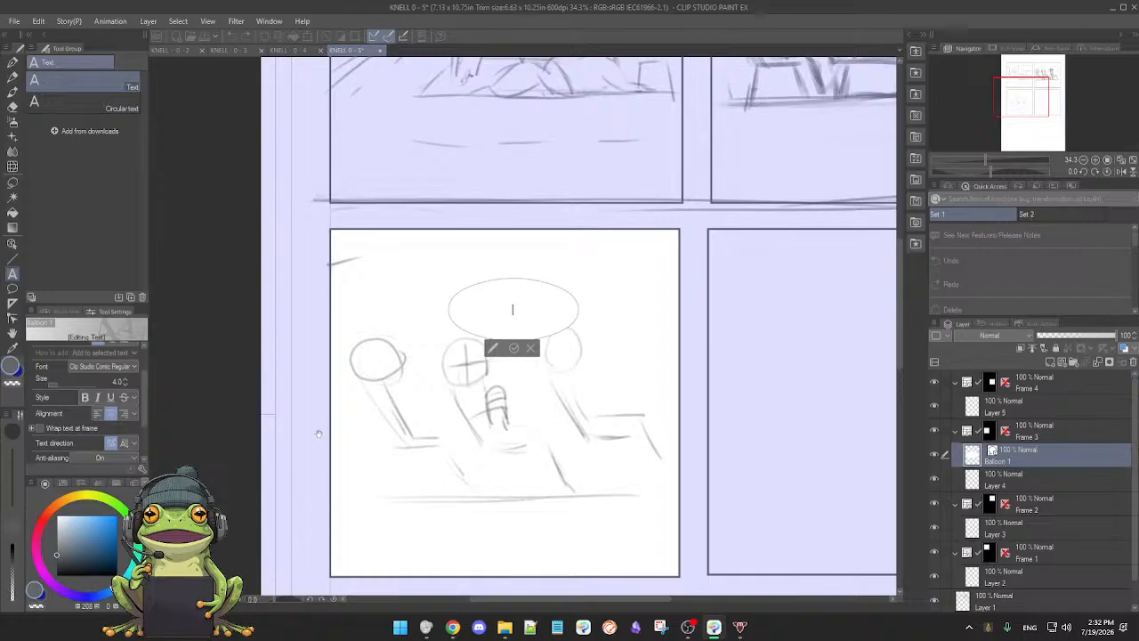
- Enter "IS THIS THE EXPRESS OR THE LOCAL?" as a single line in the balloon
left_click_drag(144, 422, 142, 452)
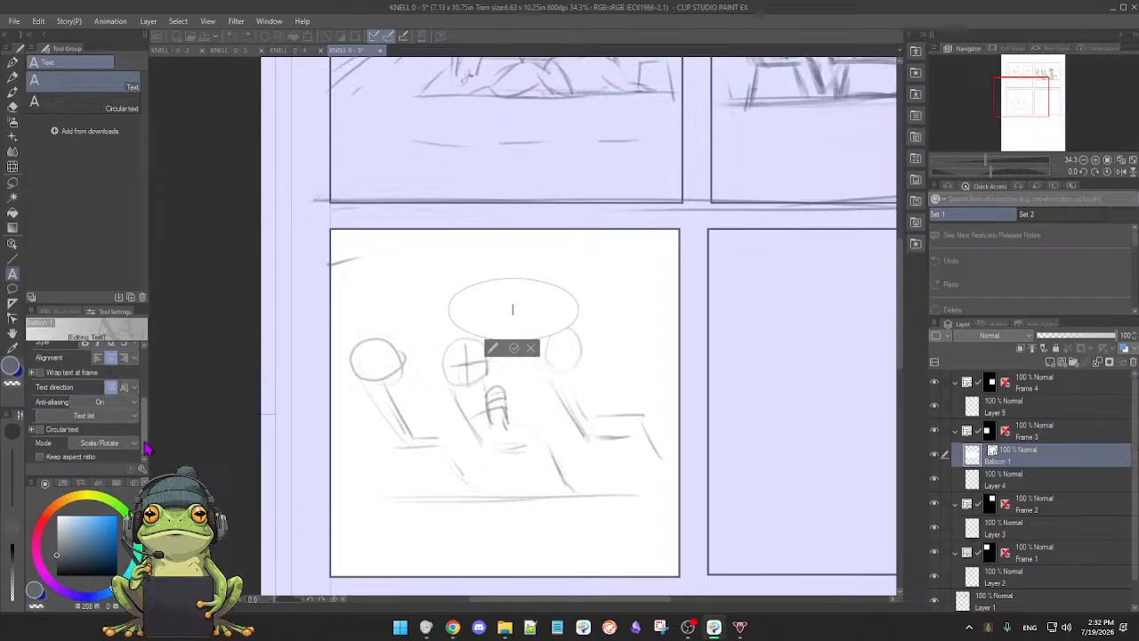
left_click_drag(143, 441, 143, 428)
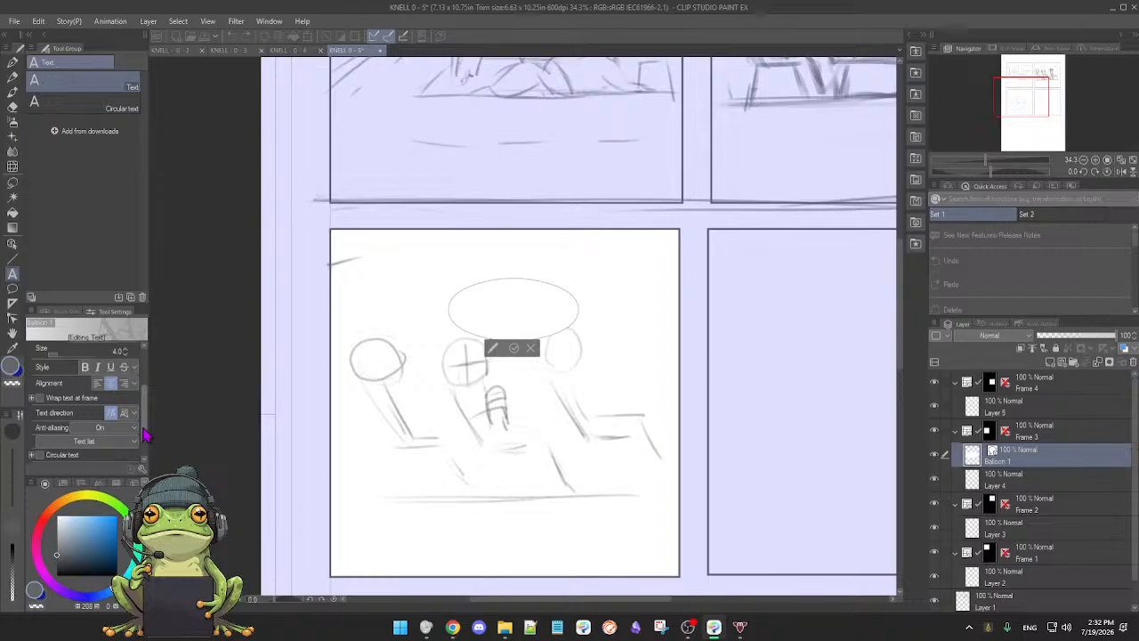
left_click_drag(144, 425, 143, 405)
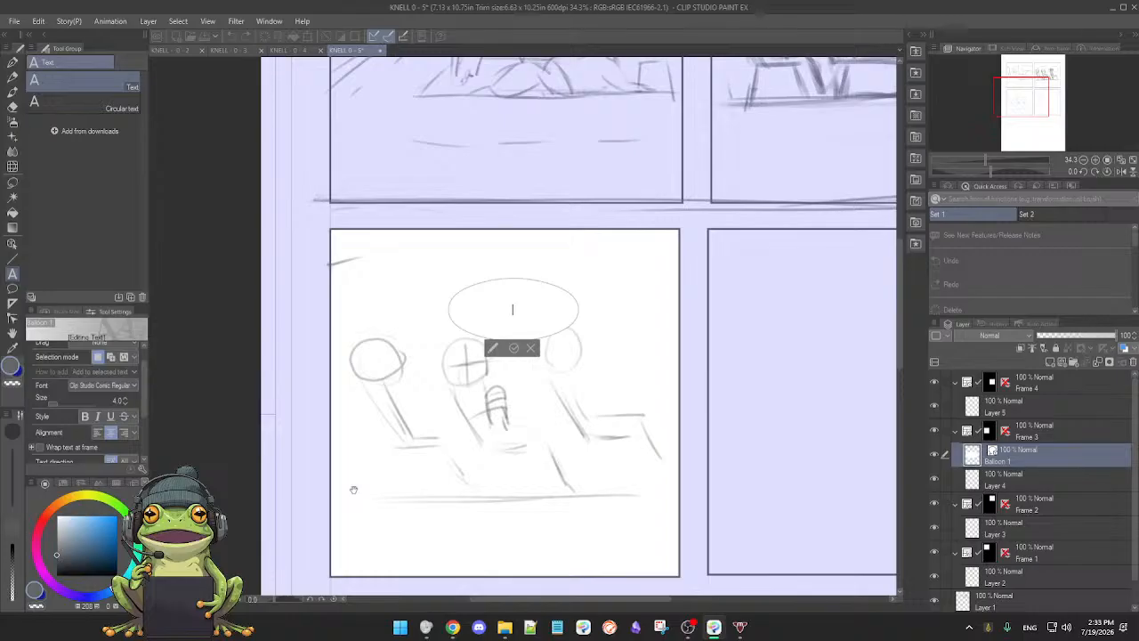
type("Y")
key("BackSpace")
key("BackSpace")
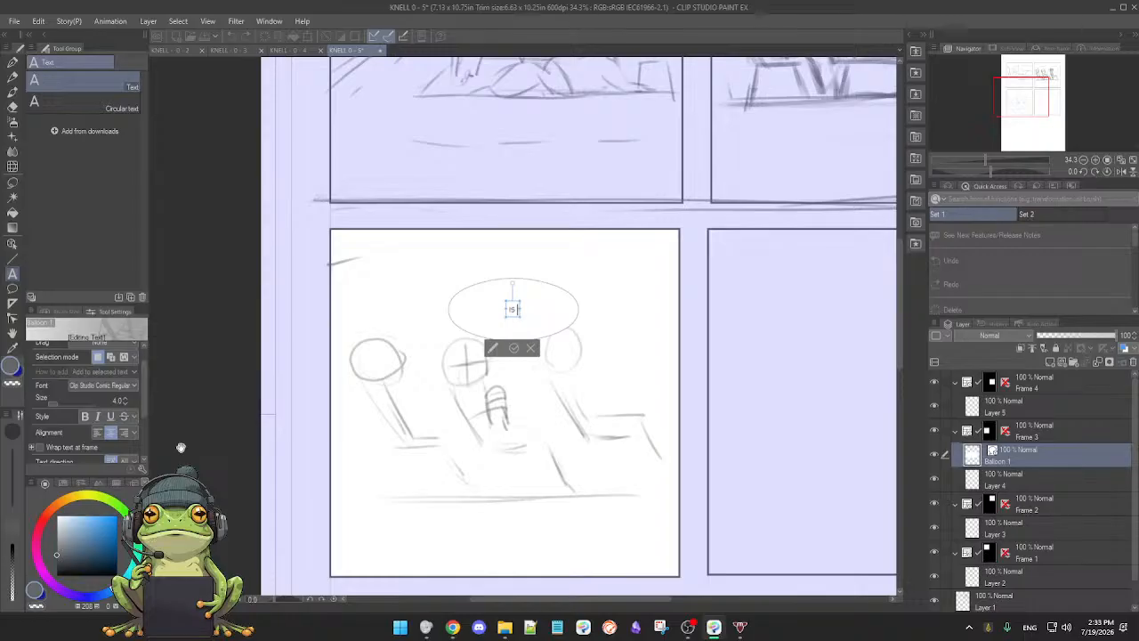
type("THIS T")
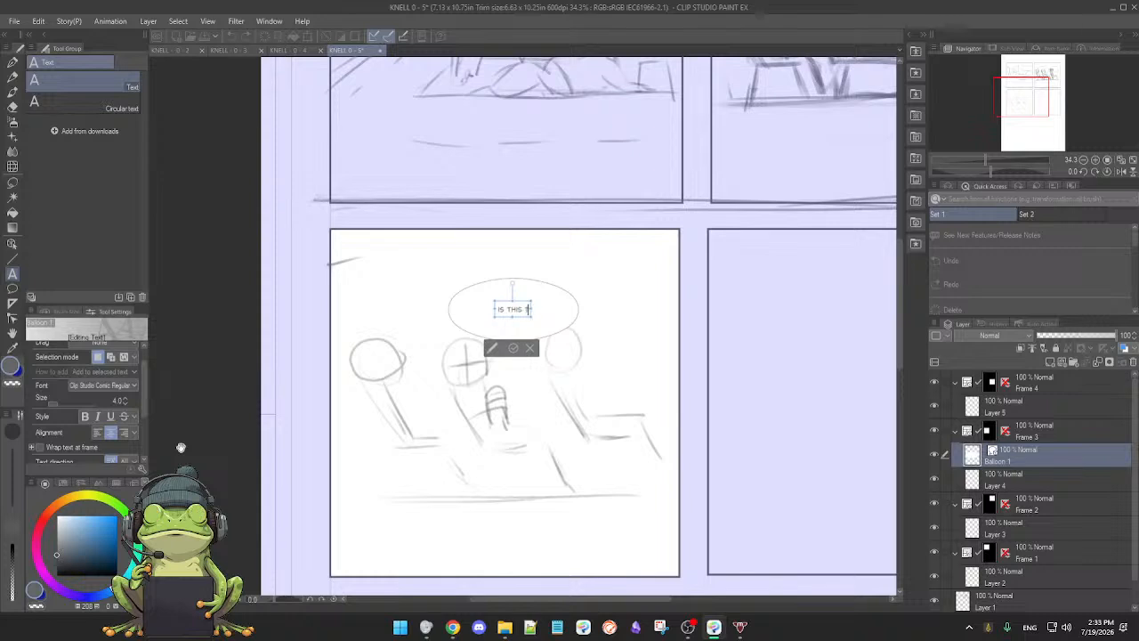
type("HE EXPRESS")
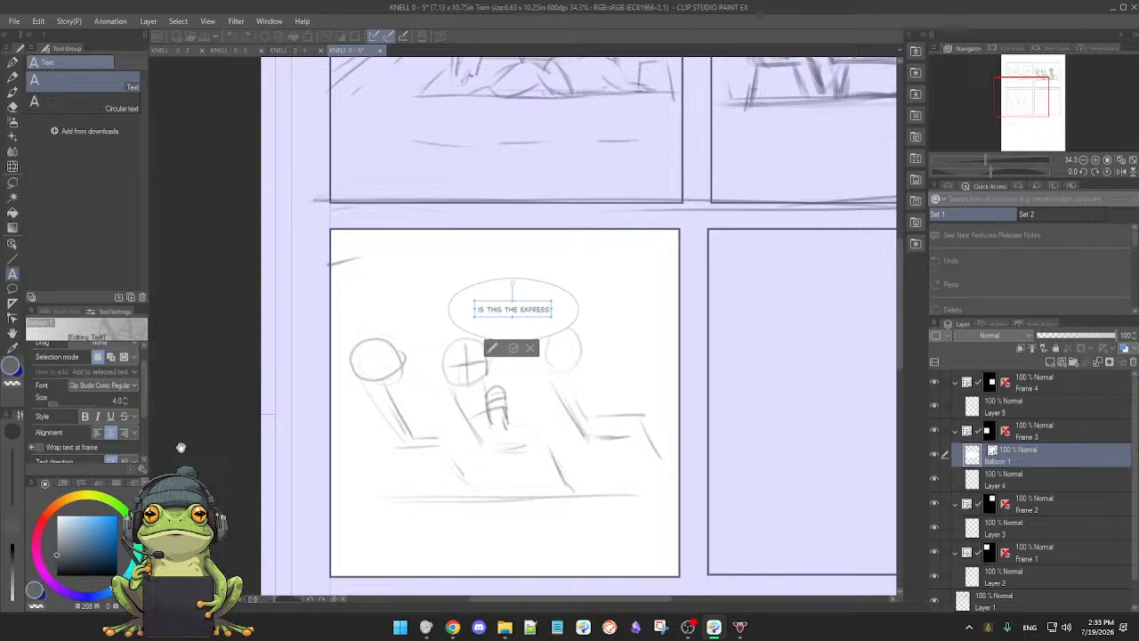
type(" OR THE")
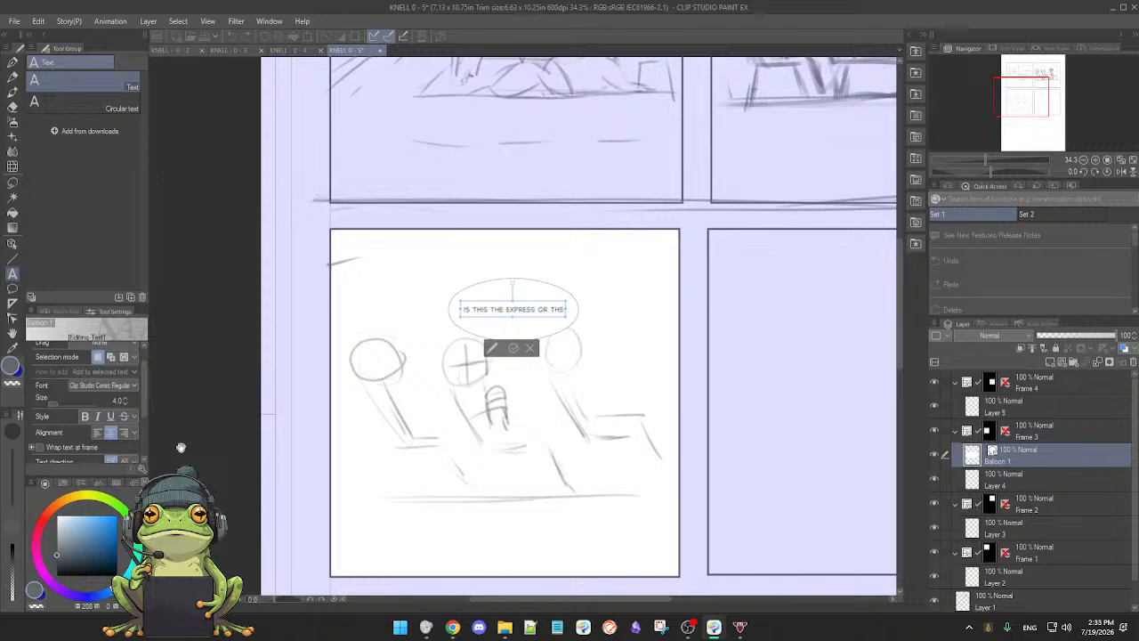
type(" LOCAL?")
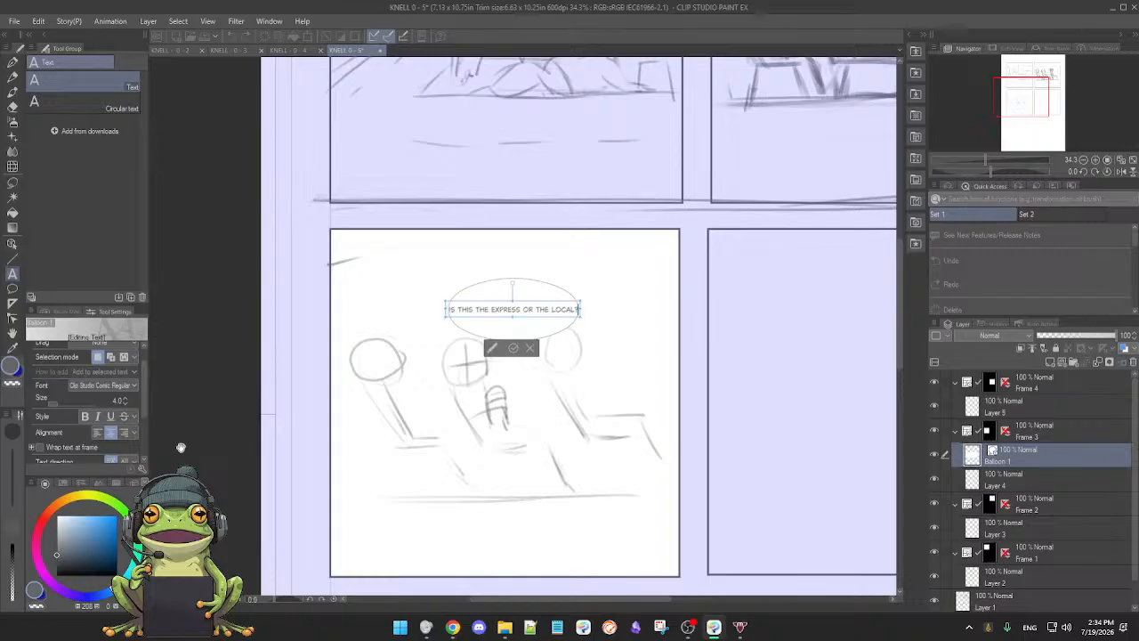
- Delete the whole line of dialogue from the balloon, keeping the text entry open
key("BackSpace")
key("BackSpace")
key("BackSpace")
key("BackSpace")
key("BackSpace")
key("BackSpace")
key("BackSpace")
key("BackSpace")
key("BackSpace")
key("BackSpace")
key("BackSpace")
key("BackSpace")
key("BackSpace")
key("BackSpace")
key("BackSpace")
key("BackSpace")
key("BackSpace")
key("BackSpace")
key("BackSpace")
key("BackSpace")
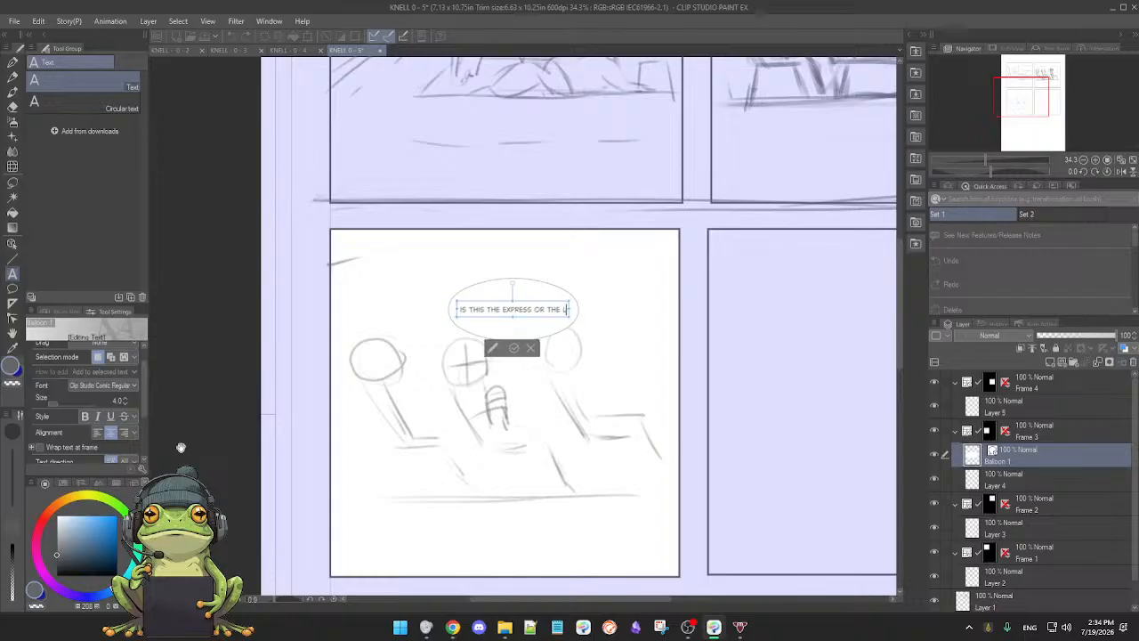
key("BackSpace")
key("BackSpace")
key("BackSpace")
key("BackSpace")
key("BackSpace")
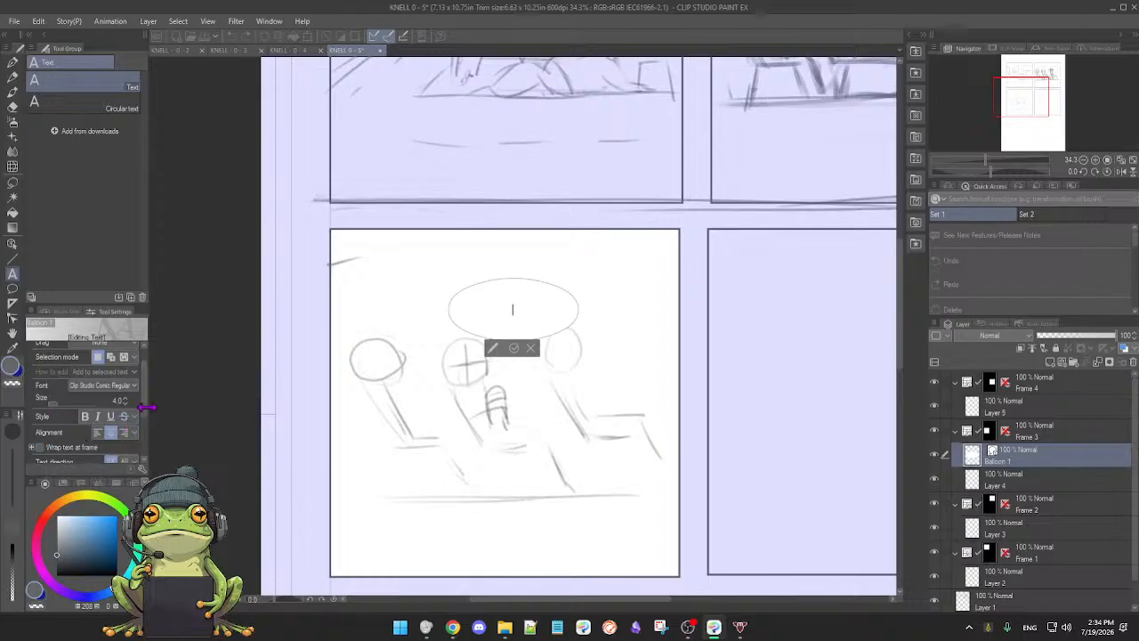
- Turn on Wrap text at frame for the balloon's text
scroll(147, 410, "down", 4)
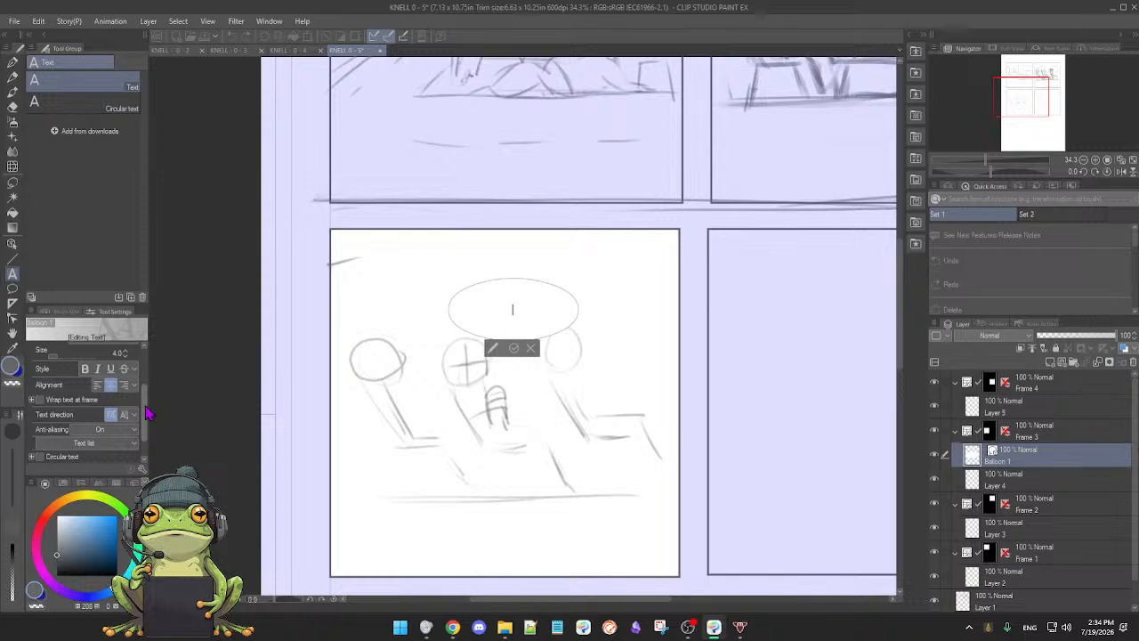
scroll(147, 412, "down", 2)
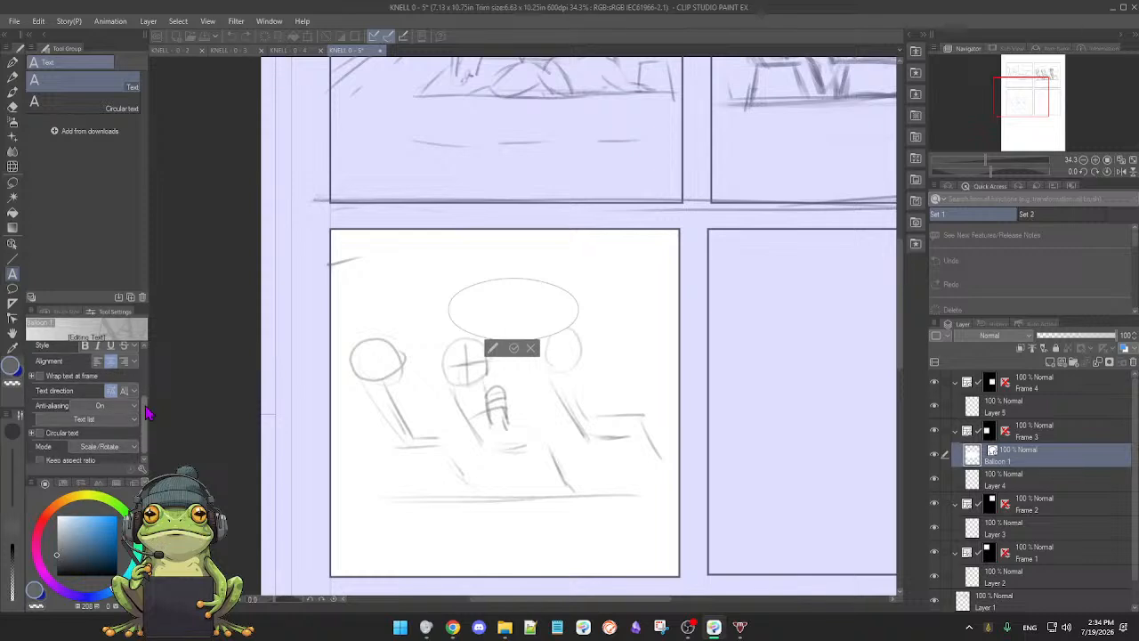
scroll(147, 412, "down", 1)
scroll(147, 412, "up", 2)
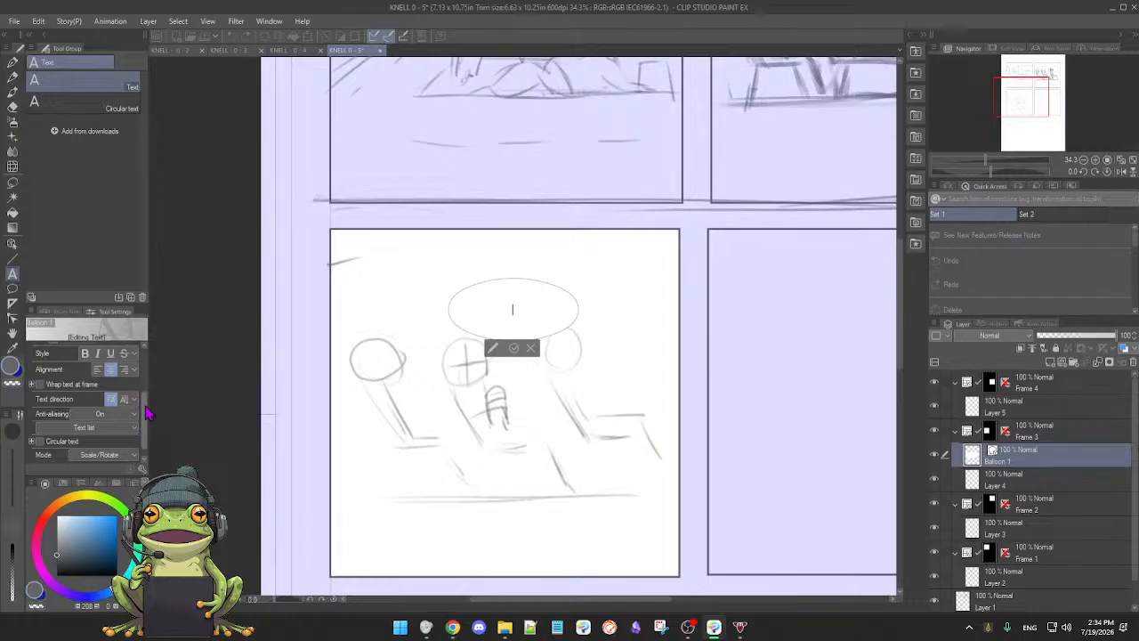
scroll(147, 412, "up", 3)
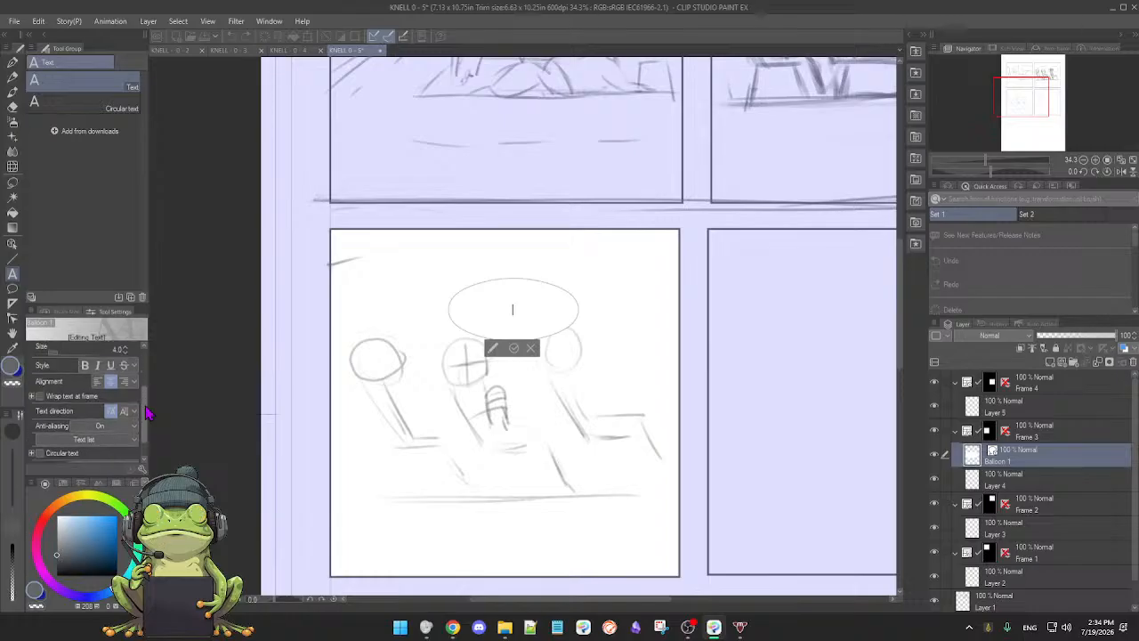
scroll(147, 412, "down", 4)
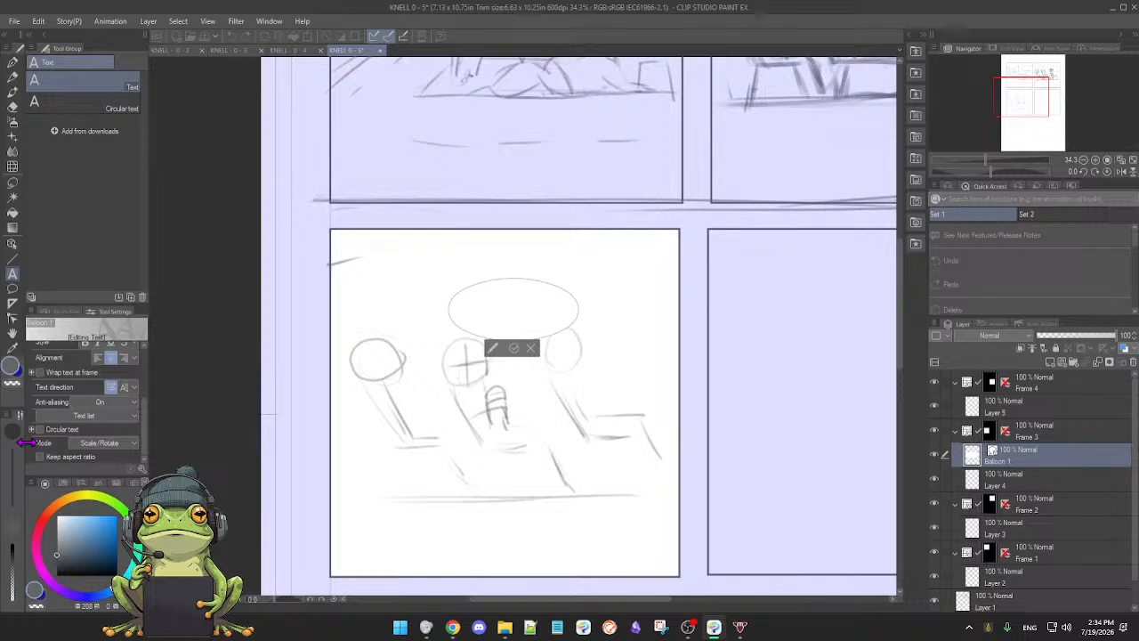
left_click(41, 373)
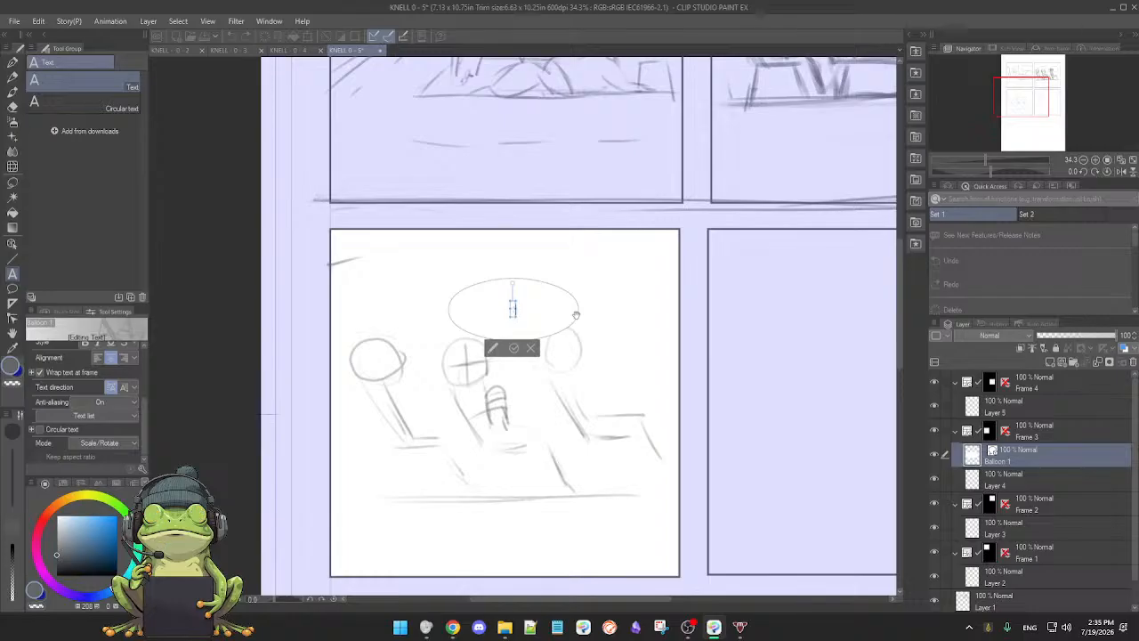
left_click(38, 373)
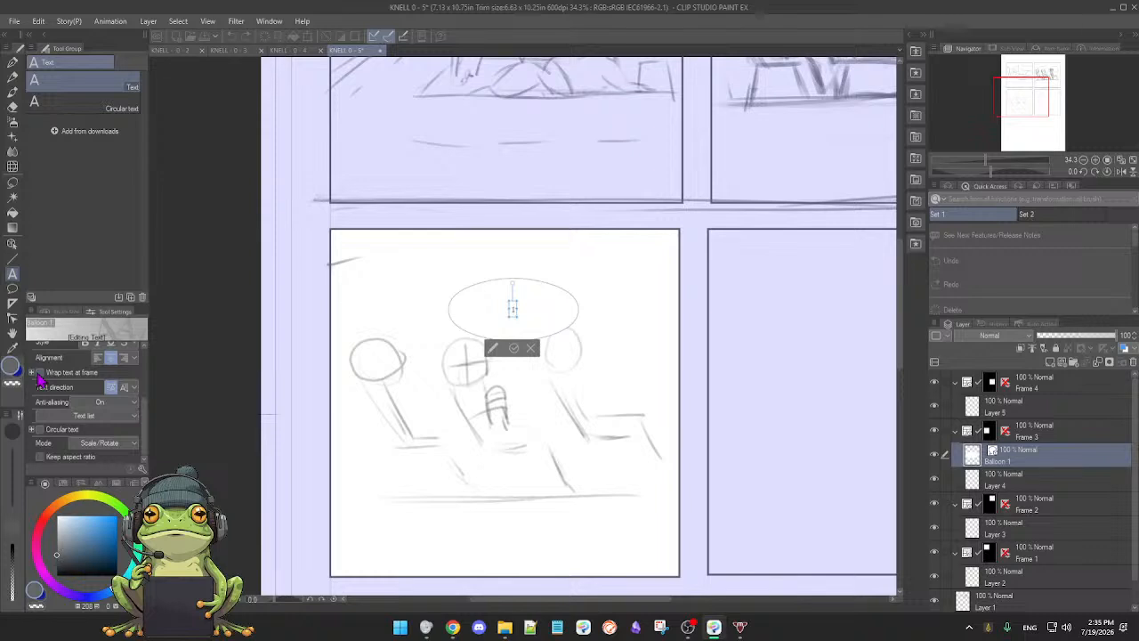
left_click(39, 373)
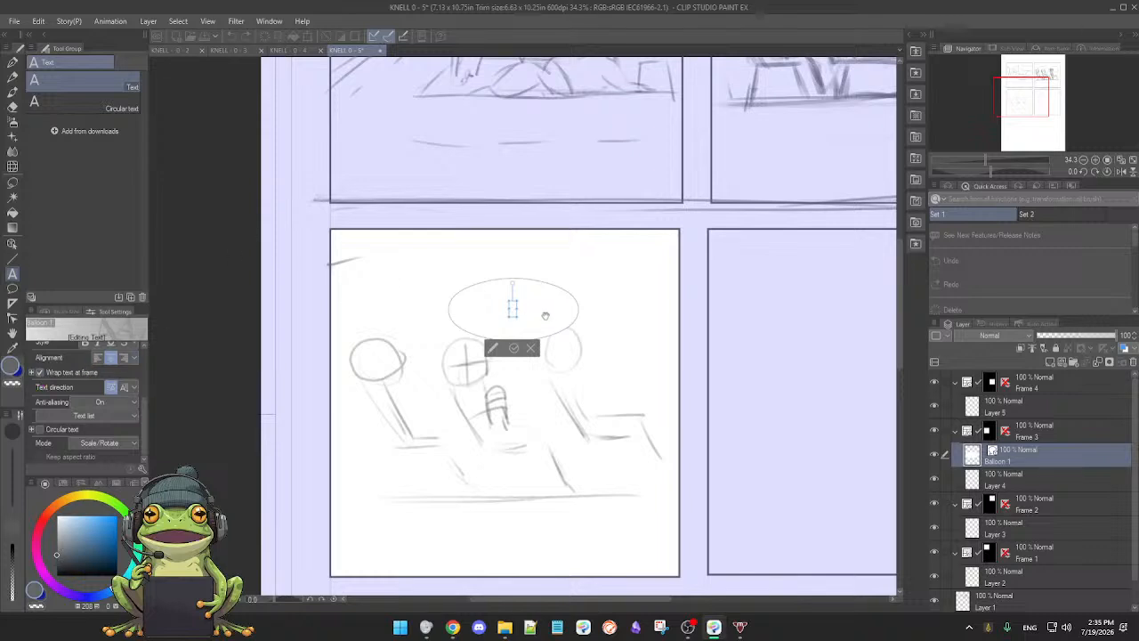
- Enlarge the text frame and shift it so that it spans most of the balloon's interior
left_click_drag(508, 299, 577, 322)
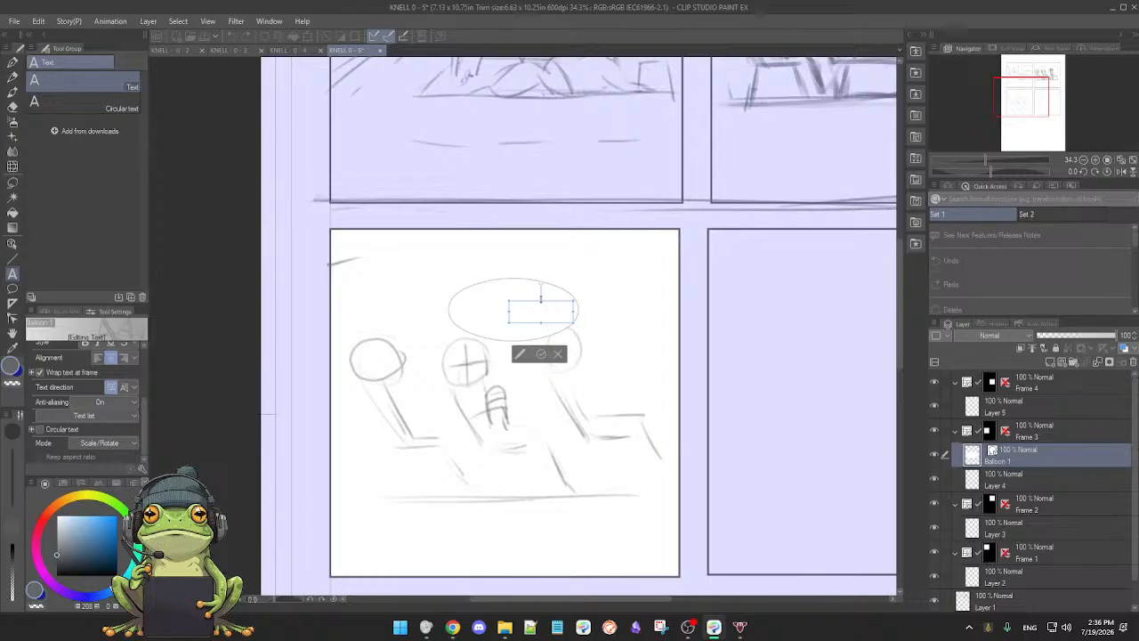
left_click_drag(551, 306, 507, 294)
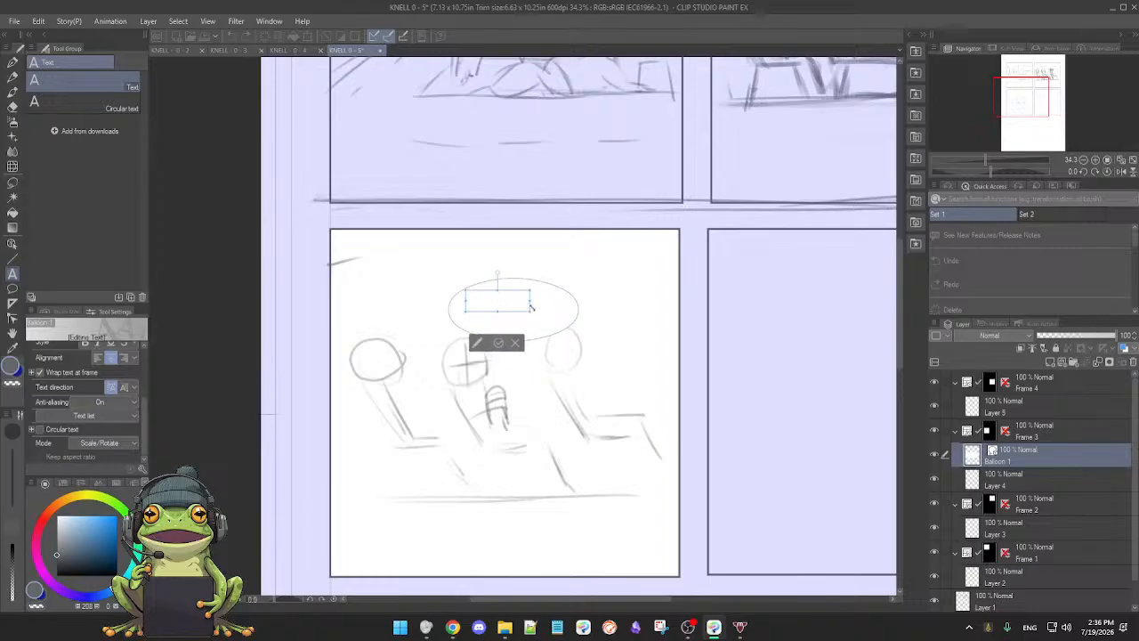
left_click_drag(531, 307, 567, 334)
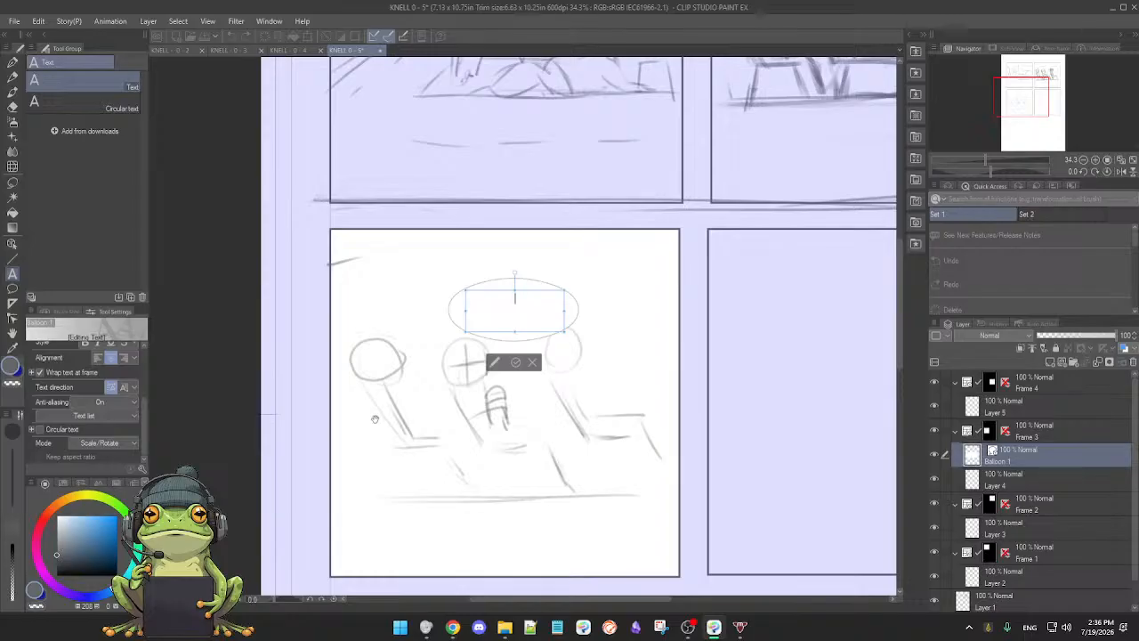
- Enter "IS THIS" in the balloon's wrapped text frame and view the balloon against the full page
type("IS THIS")
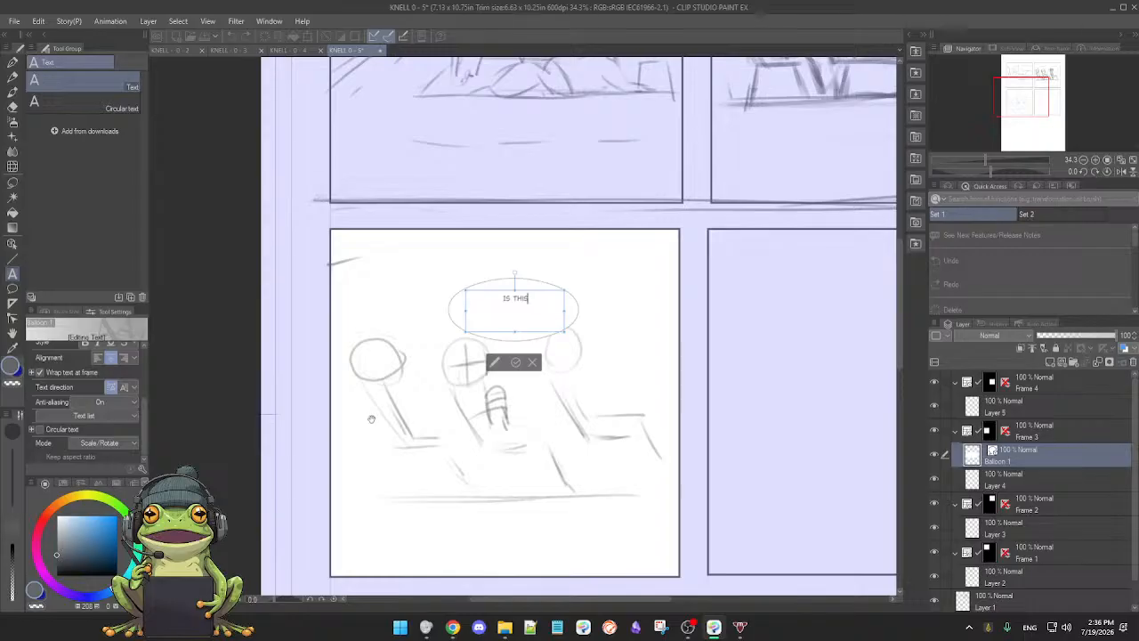
scroll(375, 418, "down", 2)
scroll(372, 419, "down", 2)
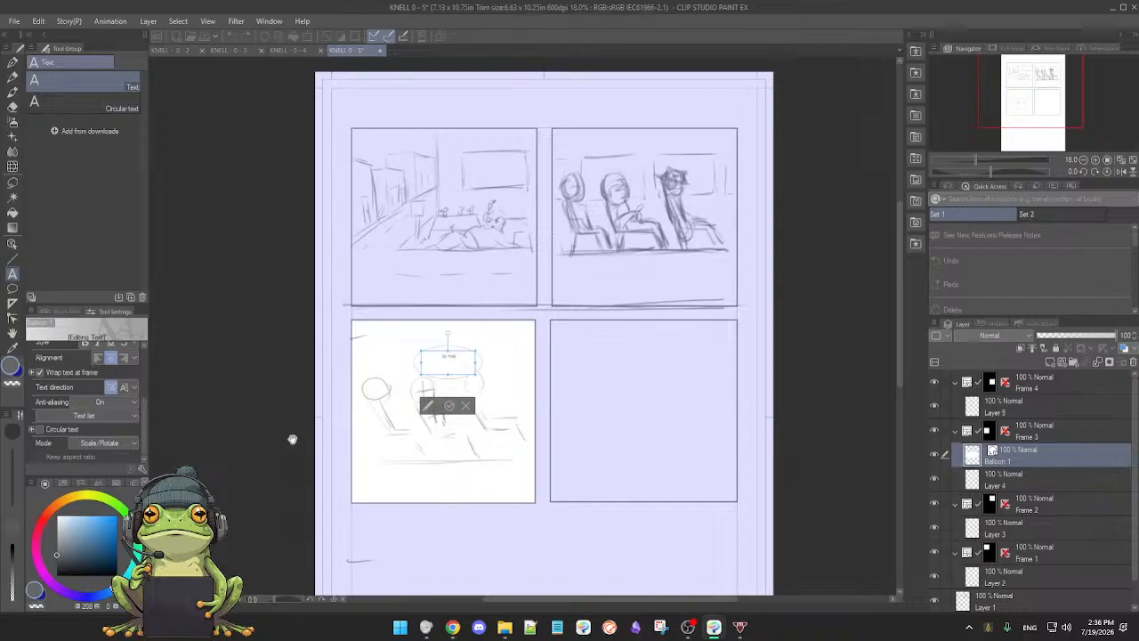
left_click_drag(270, 460, 270, 382)
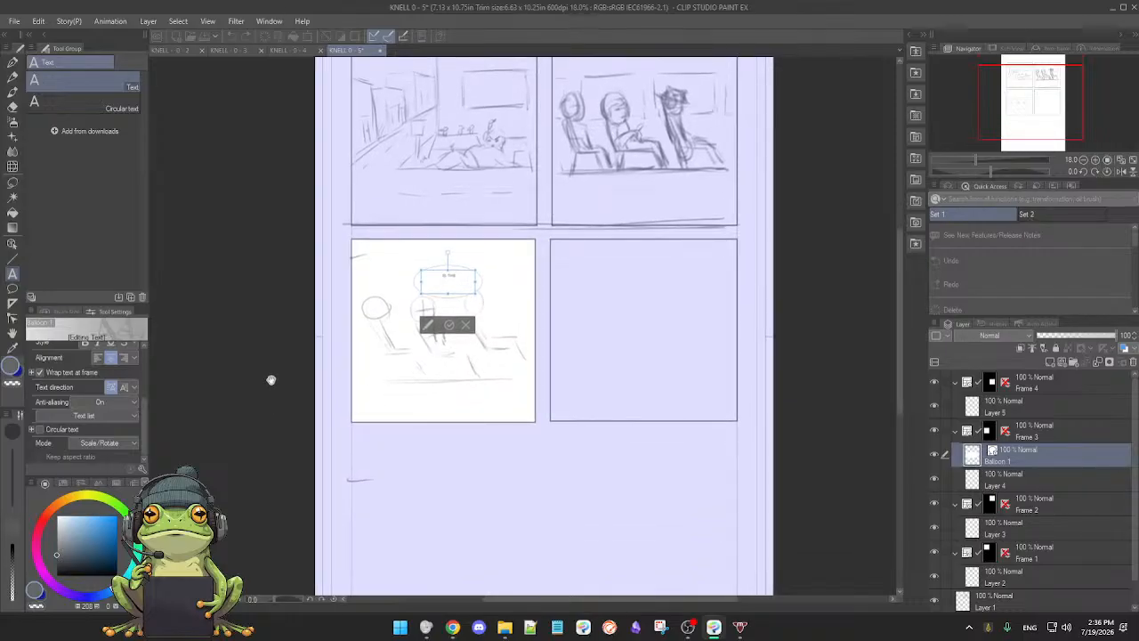
left_click_drag(254, 424, 259, 389)
scroll(259, 389, "down", 2)
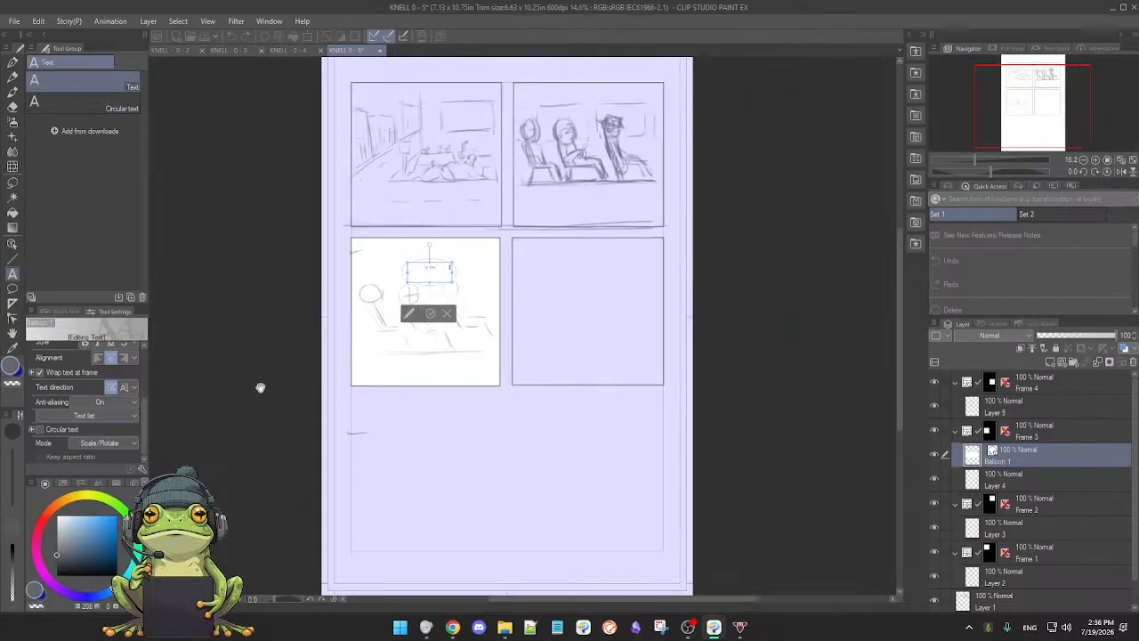
- Examine the size of the balloon's text against the third panel and the full page at several zoom levels
scroll(259, 387, "up", 1)
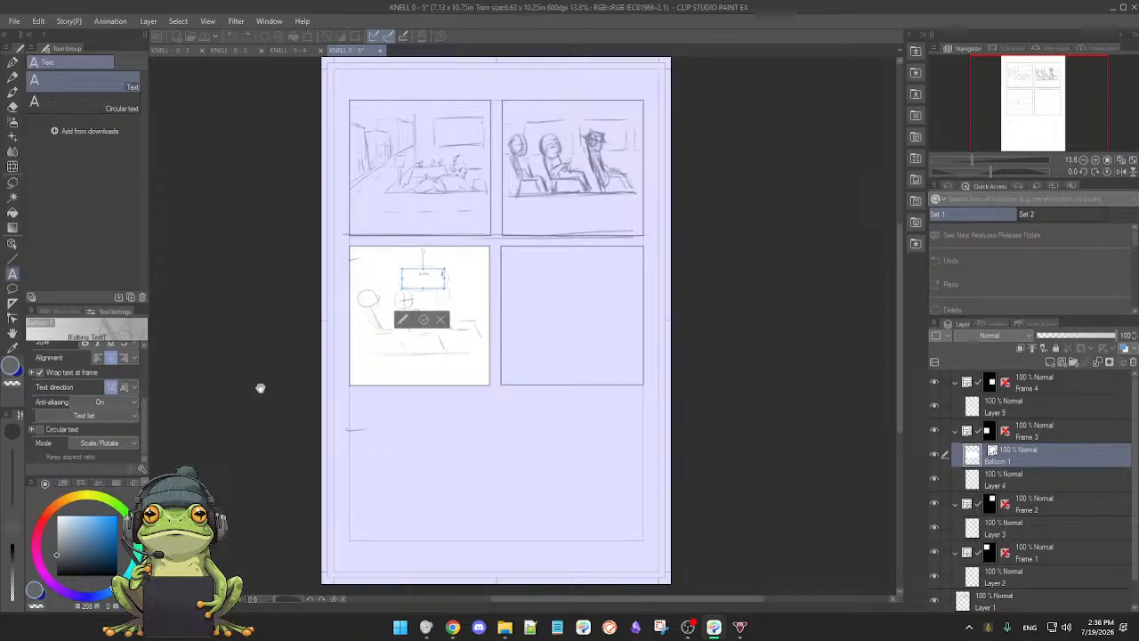
left_click_drag(261, 387, 301, 385)
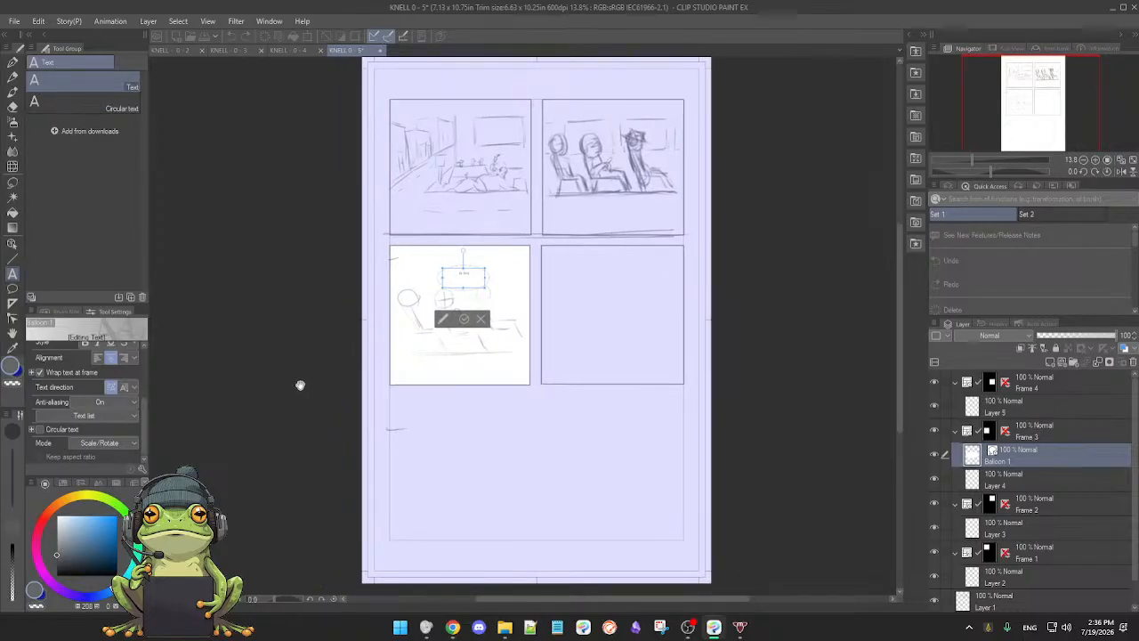
scroll(300, 384, "up", 3)
scroll(300, 385, "down", 2)
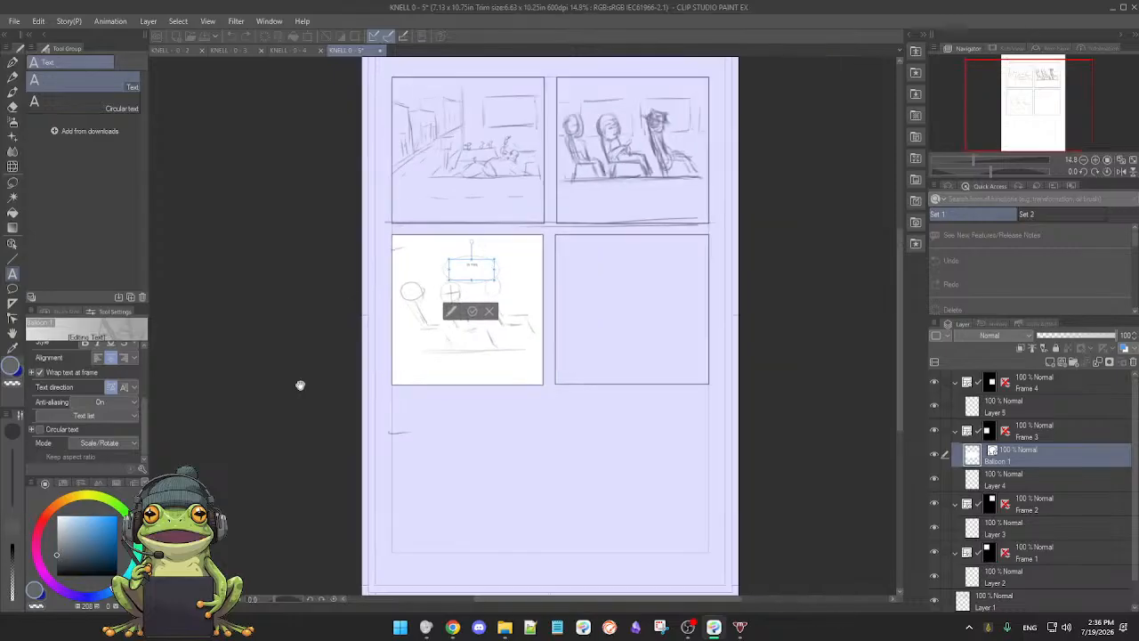
scroll(300, 384, "up", 1)
scroll(300, 384, "down", 1)
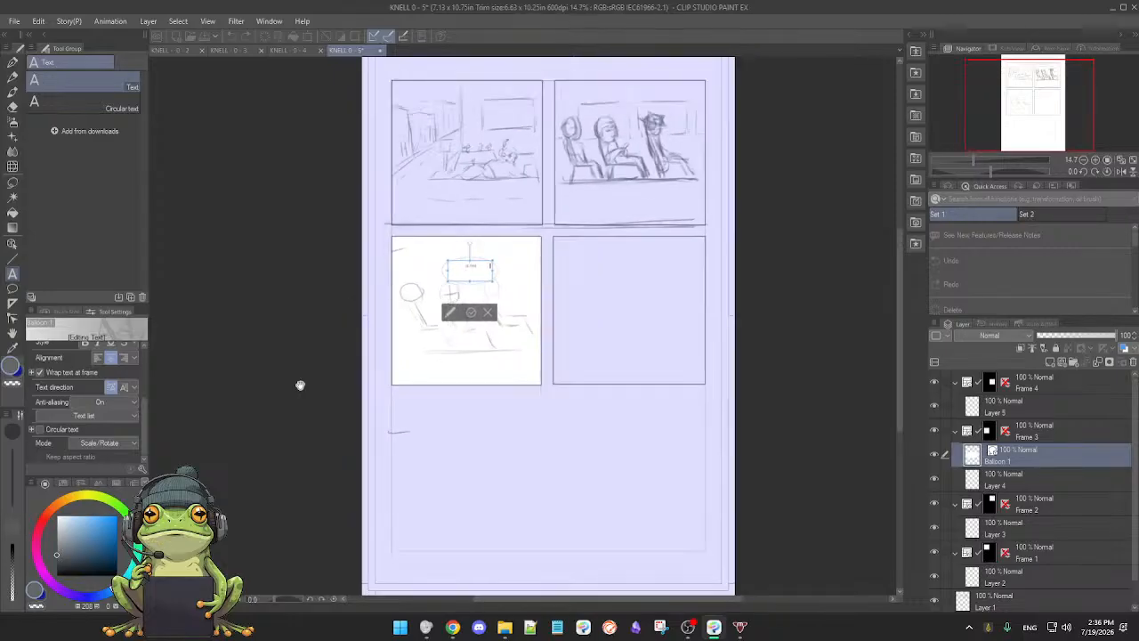
scroll(300, 384, "up", 3)
scroll(300, 385, "up", 1)
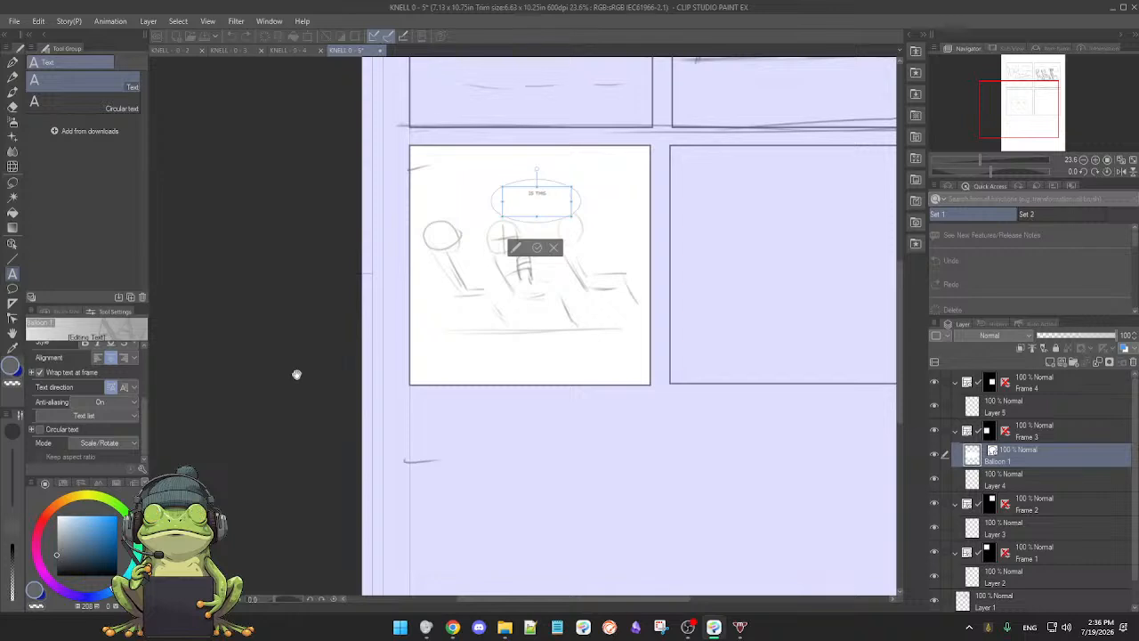
scroll(297, 373, "down", 3)
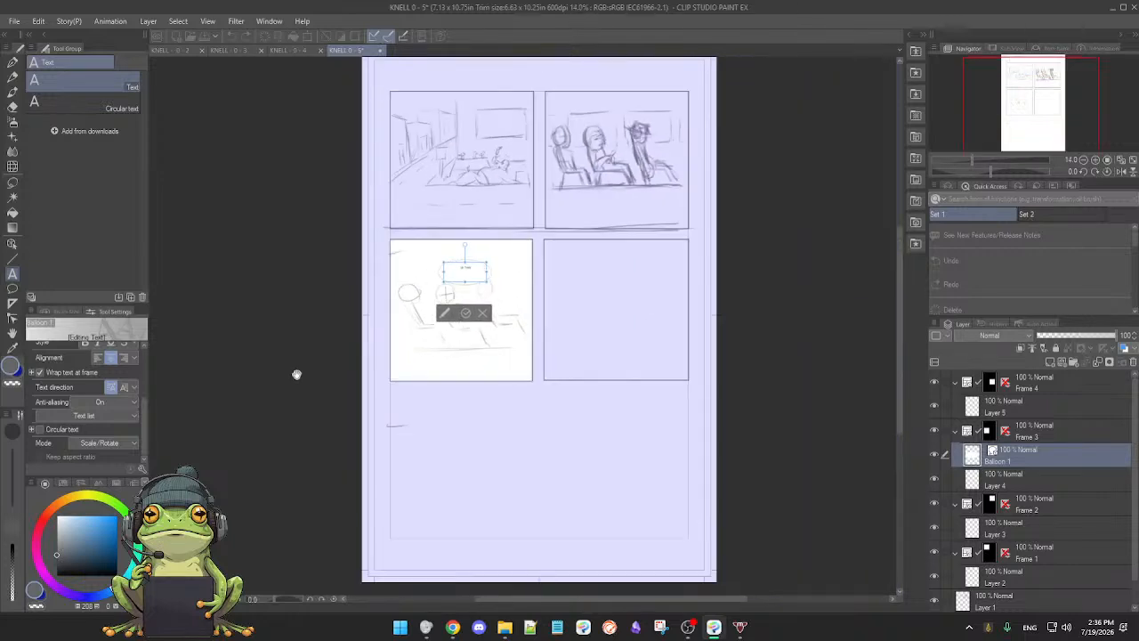
scroll(296, 373, "up", 1)
mouse_move(288, 371)
left_mouse_down()
mouse_move(287, 393)
mouse_move(287, 382)
left_mouse_up()
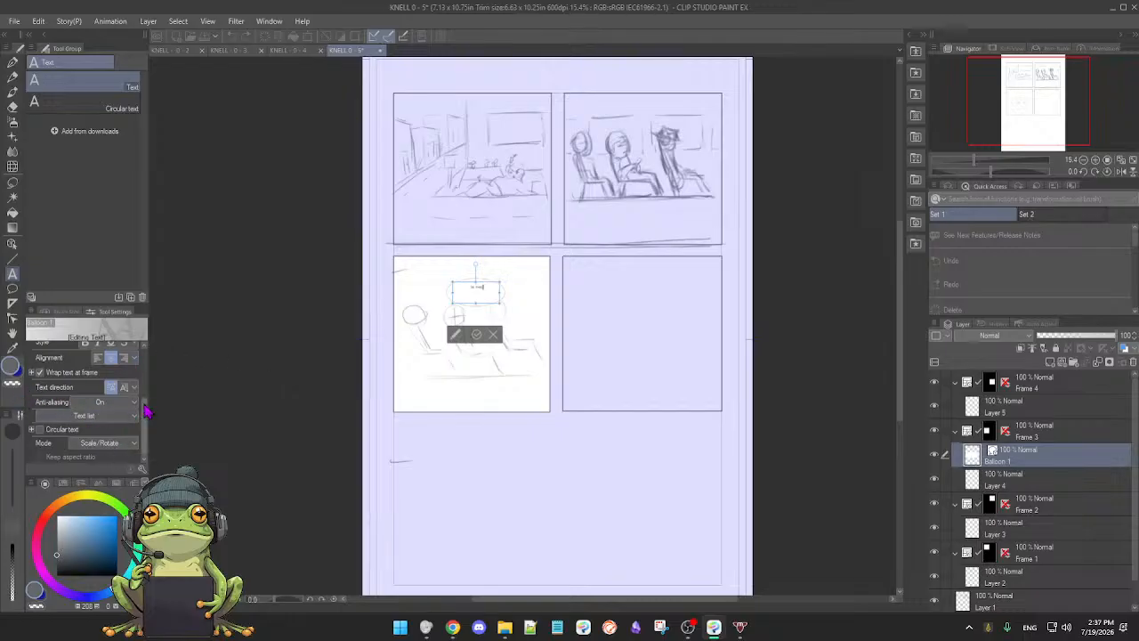
- Clear the balloon's text, set the font size to 9.0 and enter "IS THIS THE EXPRESS OR THE LOCAL"
scroll(145, 409, "up", 4)
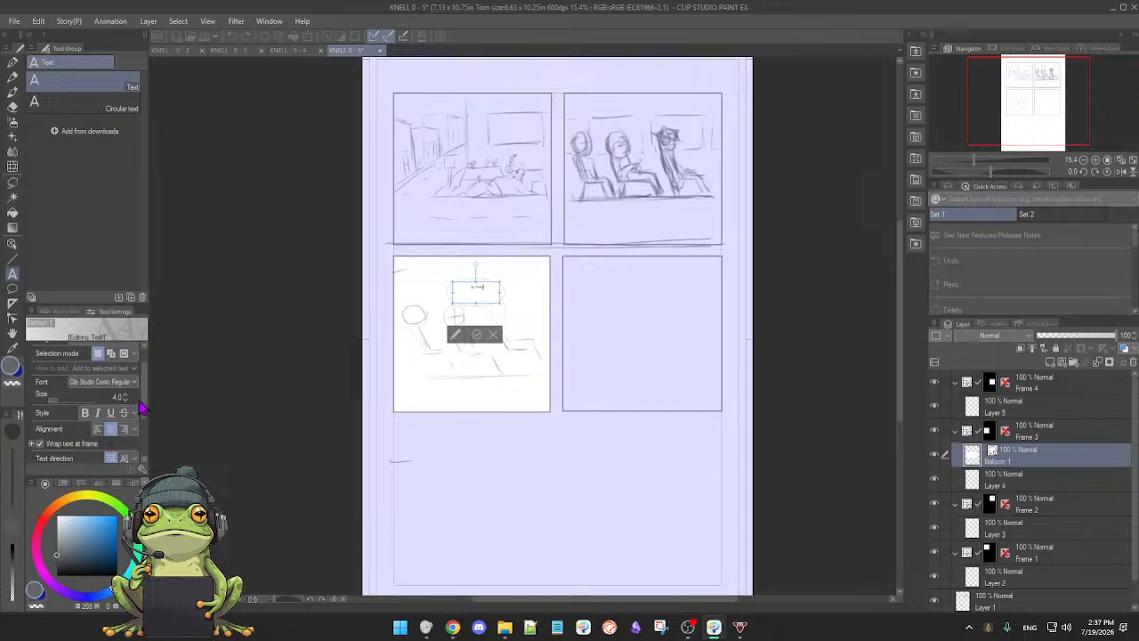
scroll(127, 400, "up", 2)
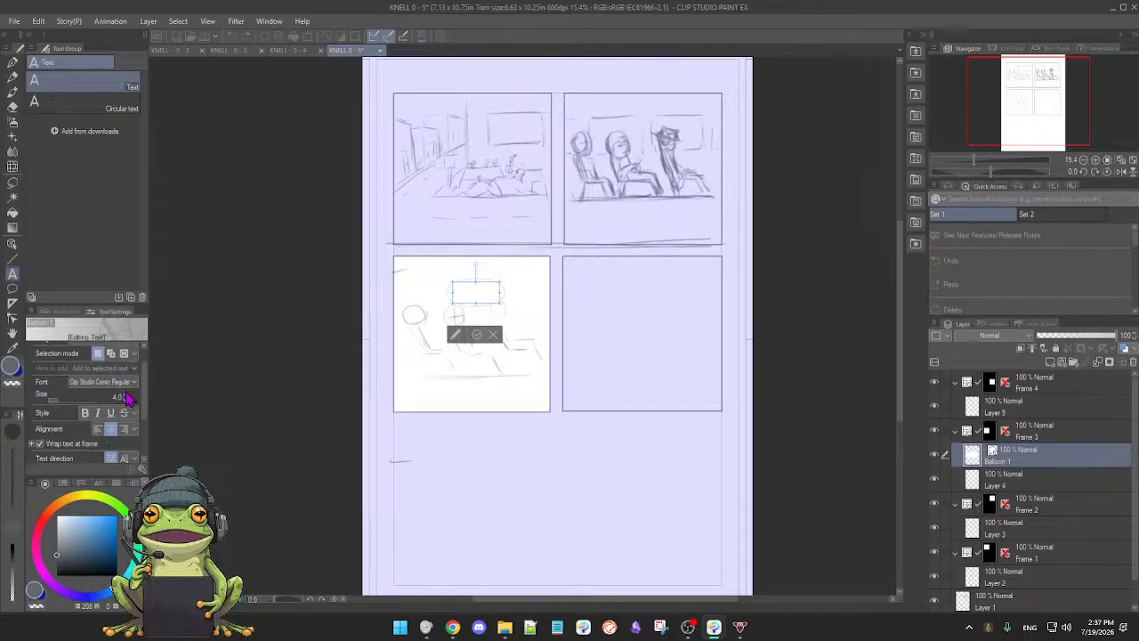
scroll(127, 402, "up", 1)
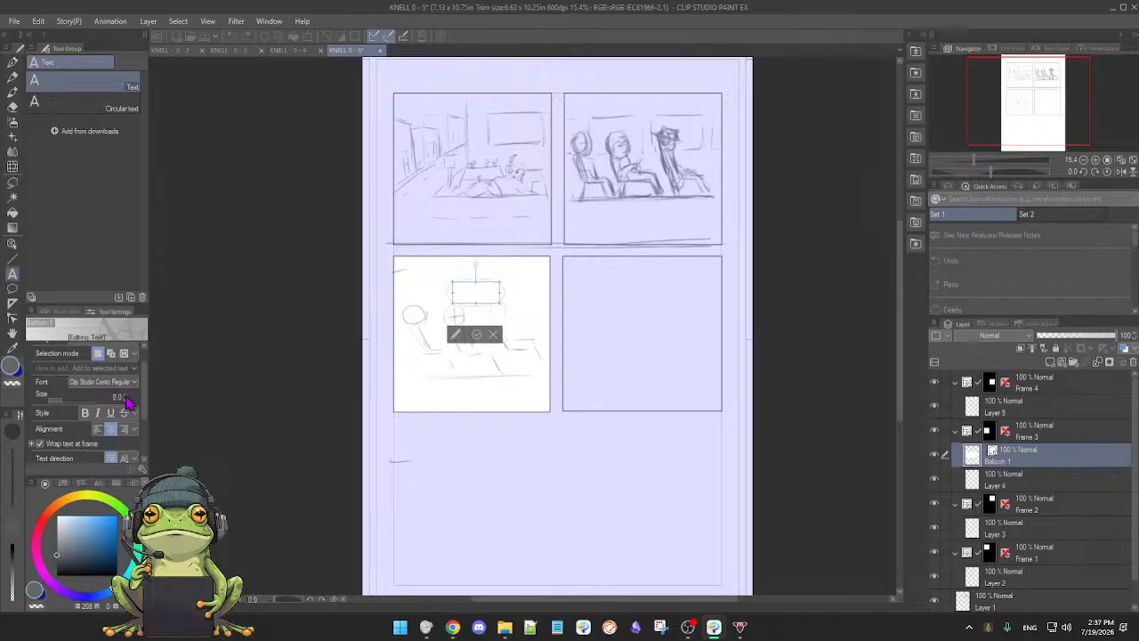
scroll(128, 402, "up", 1)
type("THIS THE EXPRESS")
type("OR THE LOCAL")
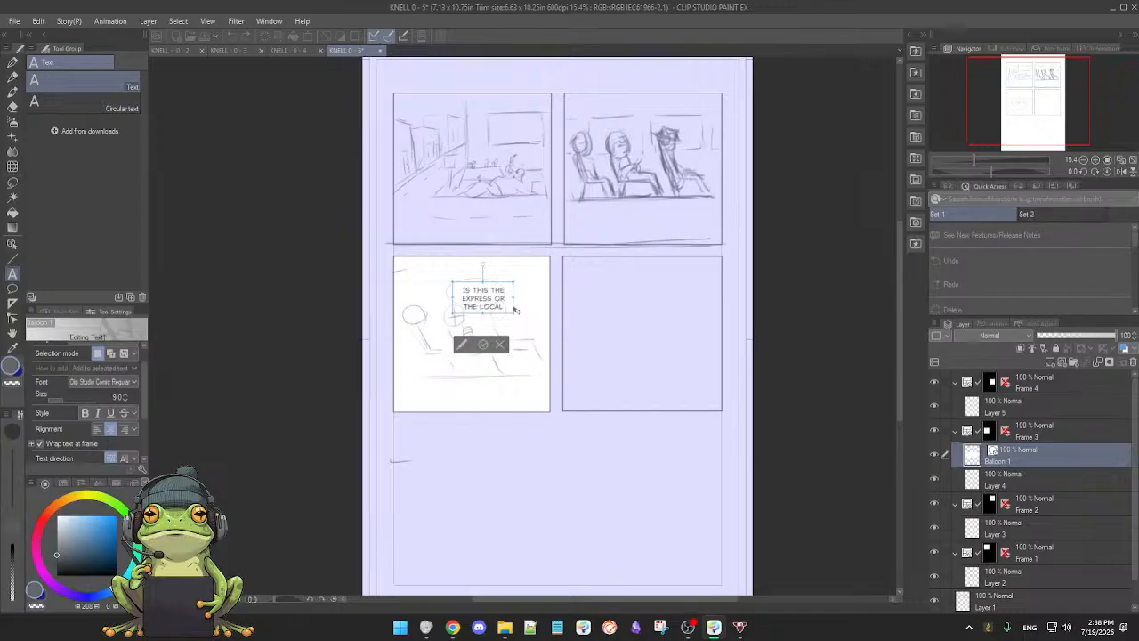
- Shift the wrapped text frame over the balloon, end the dialogue with a question mark and commit the text
left_click_drag(516, 309, 507, 302)
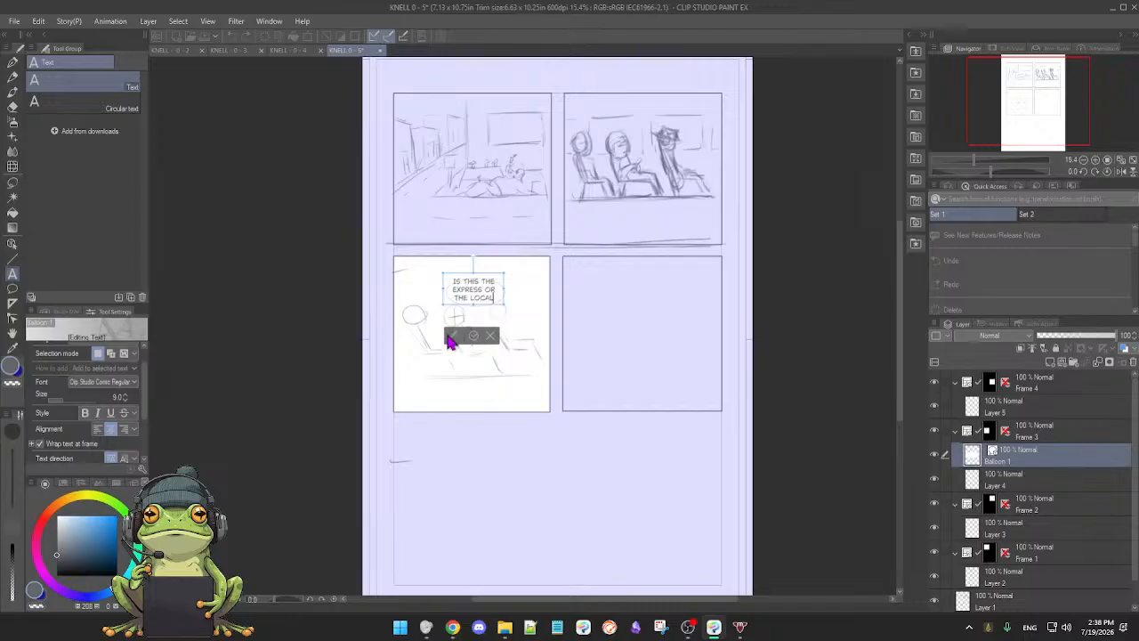
type("?")
type("?")
left_click(452, 338)
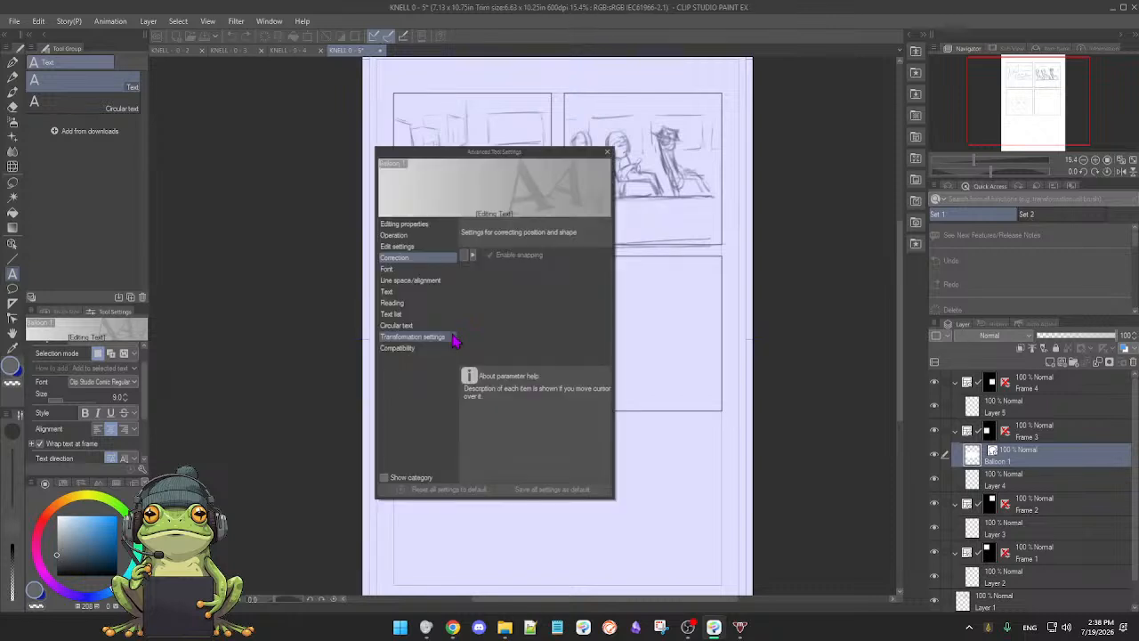
left_click(609, 153)
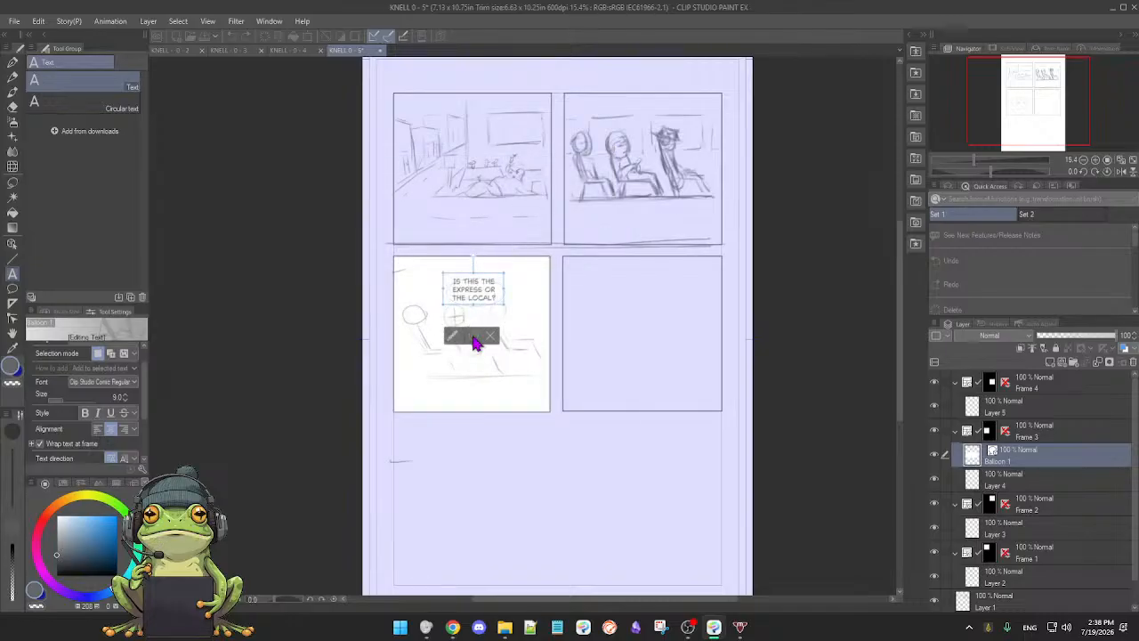
left_click(473, 338)
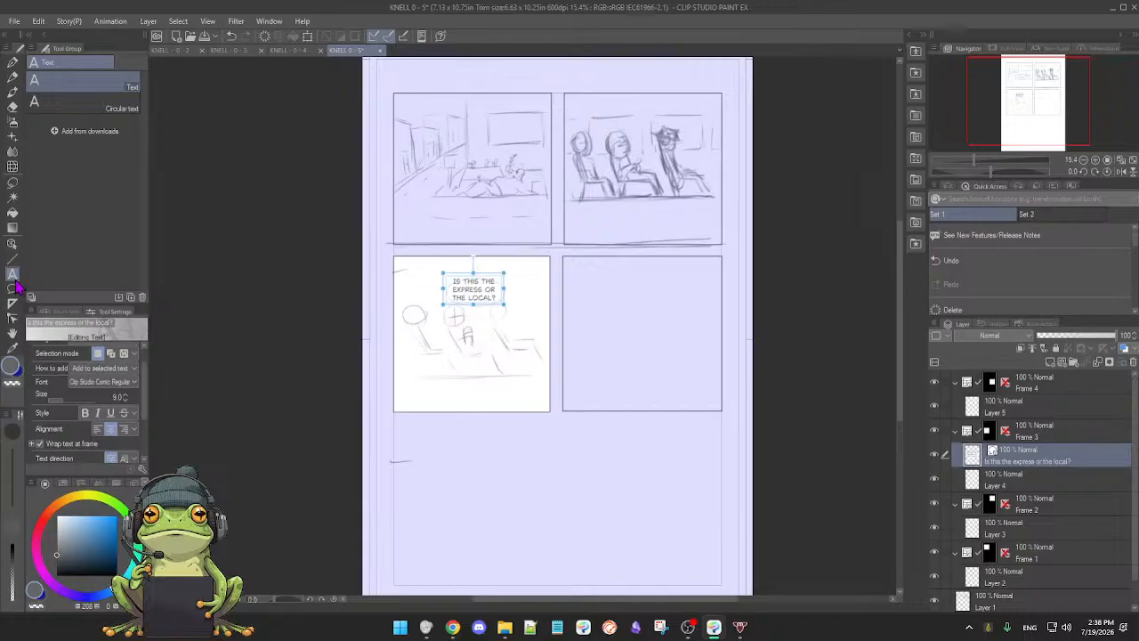
- Try editing the balloon's outline with the Control point tool, and undo back to the balloon without its dialogue
left_click(12, 292)
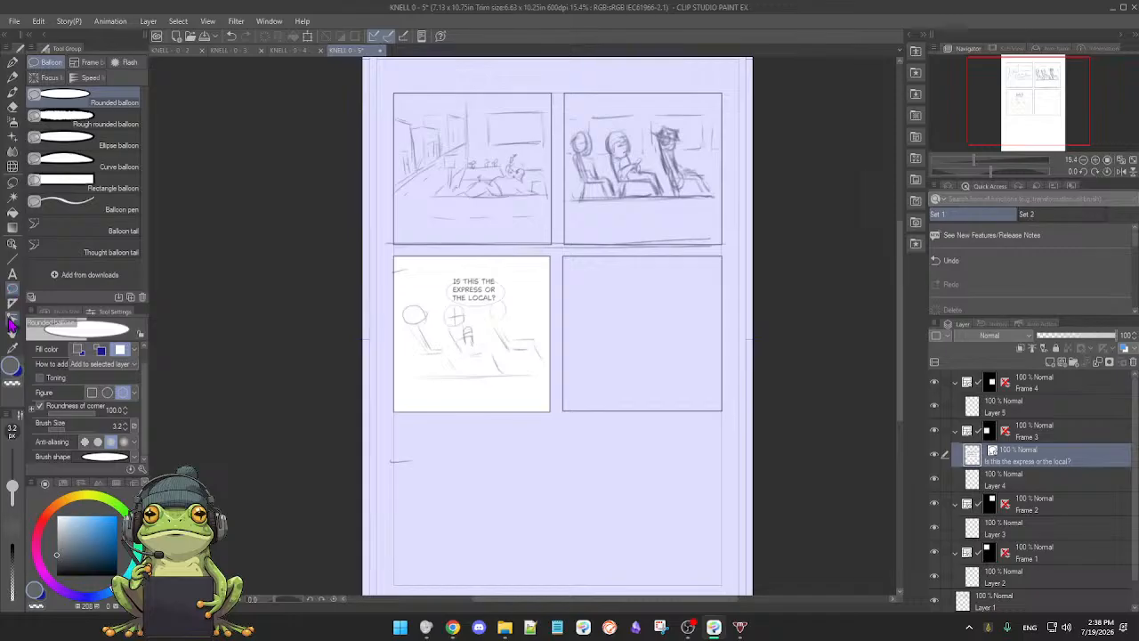
left_click(13, 319)
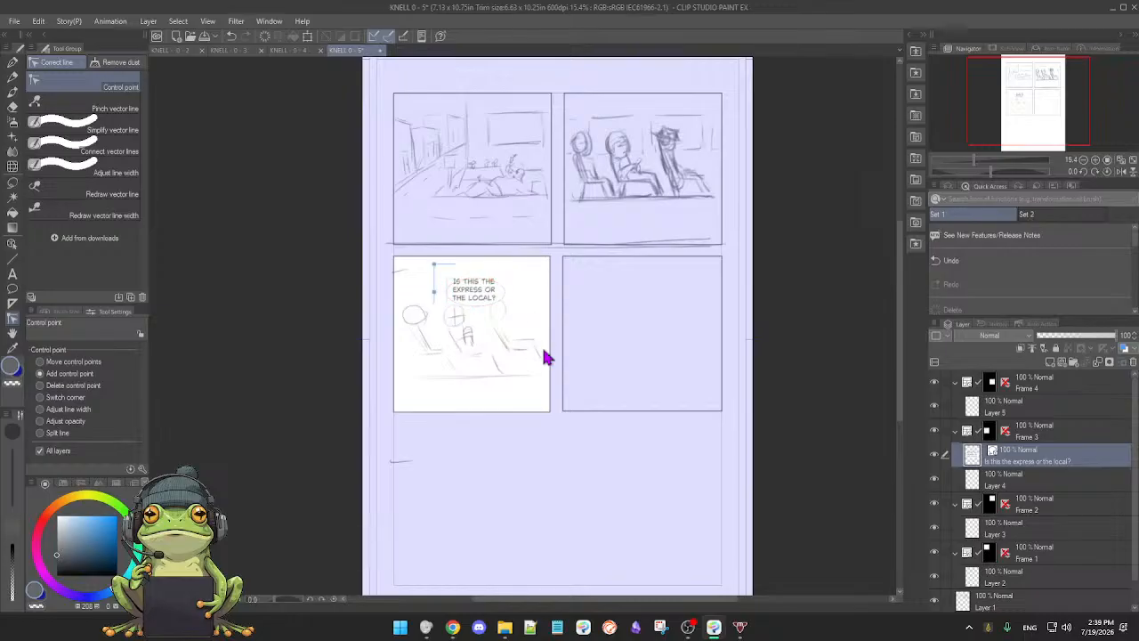
scroll(545, 353, "up", 4)
left_click_drag(518, 316, 605, 383)
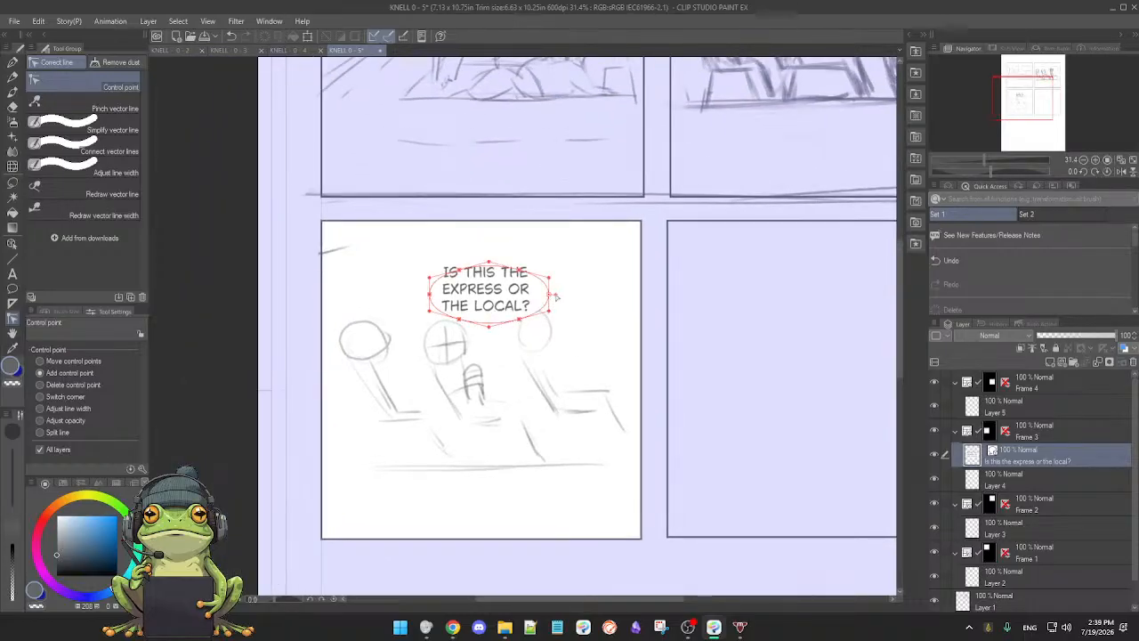
key("ctrl+z")
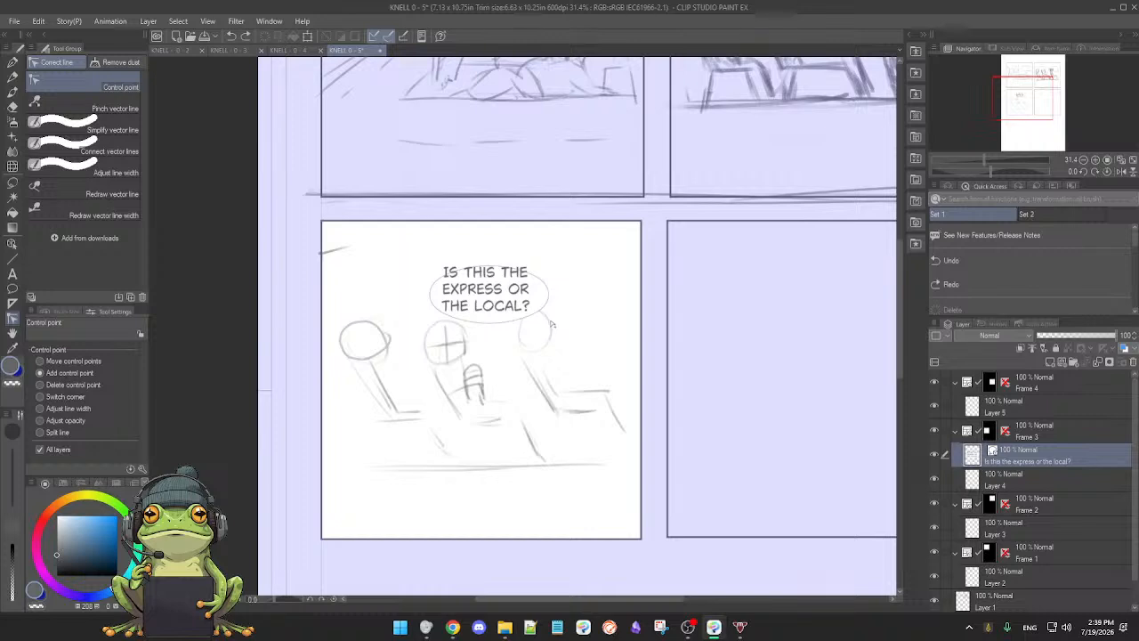
key("ctrl+z")
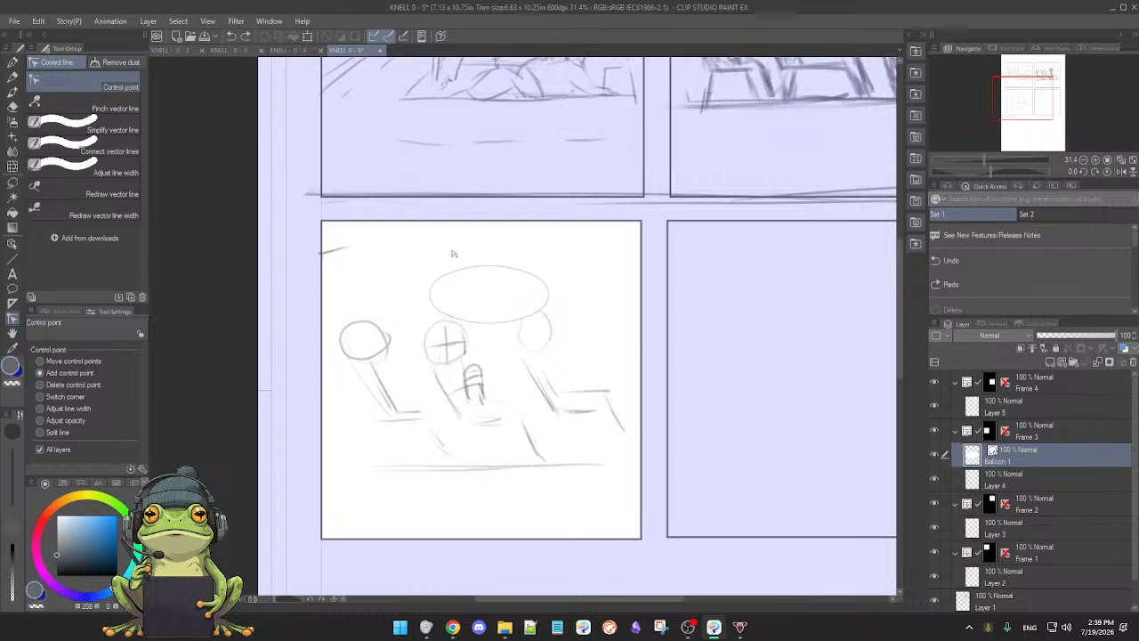
- Lasso a loose selection around the empty balloon in the third panel and clear the selection
key("m")
mouse_move(423, 257)
left_mouse_down()
mouse_move(414, 329)
mouse_move(565, 352)
mouse_move(606, 283)
mouse_move(532, 237)
mouse_move(397, 265)
left_mouse_up()
key("y")
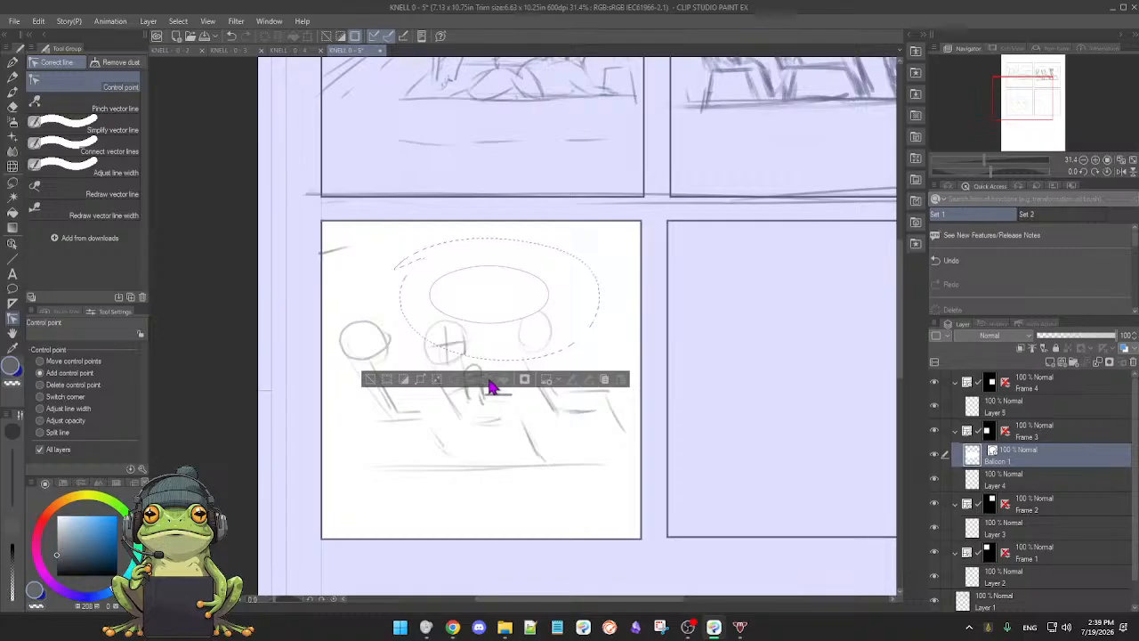
left_click(371, 380)
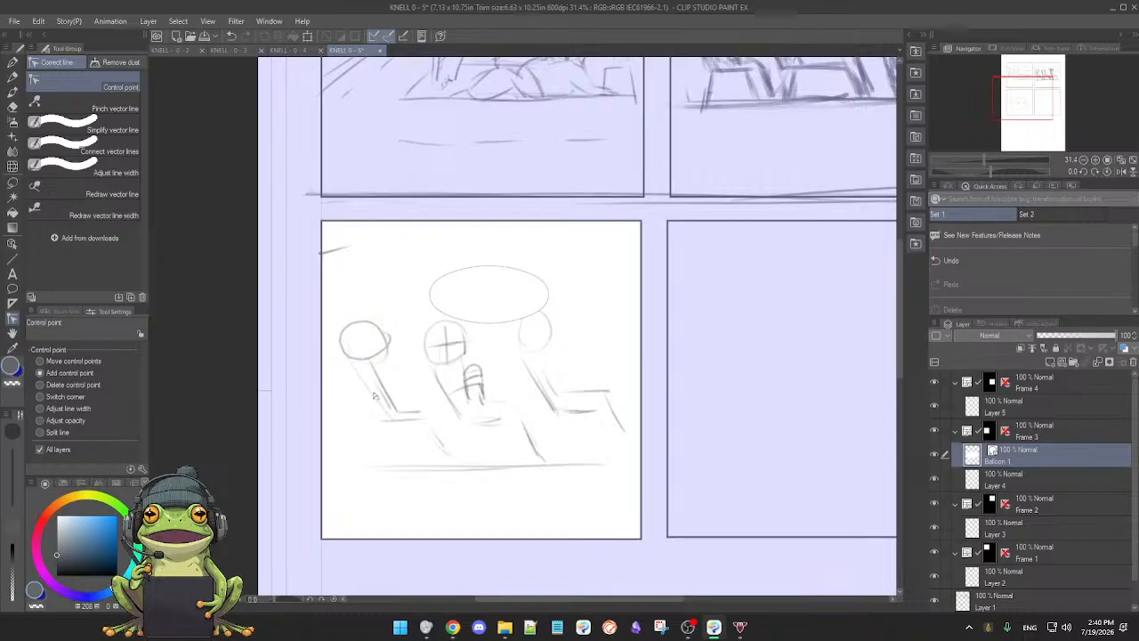
- Undo the recent selection and balloon edits until the speech balloon is removed from the third panel
key("ctrl+z")
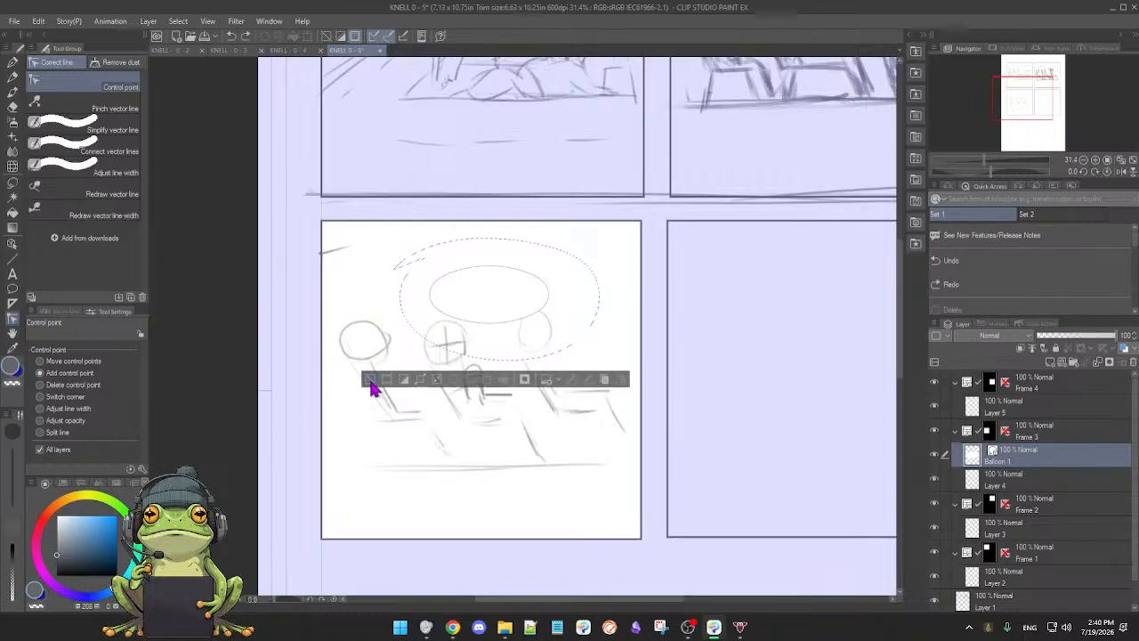
key("ctrl+z")
key("ctrl+z")
key("ctrl+z")
key("ctrl+z")
key("ctrl+z")
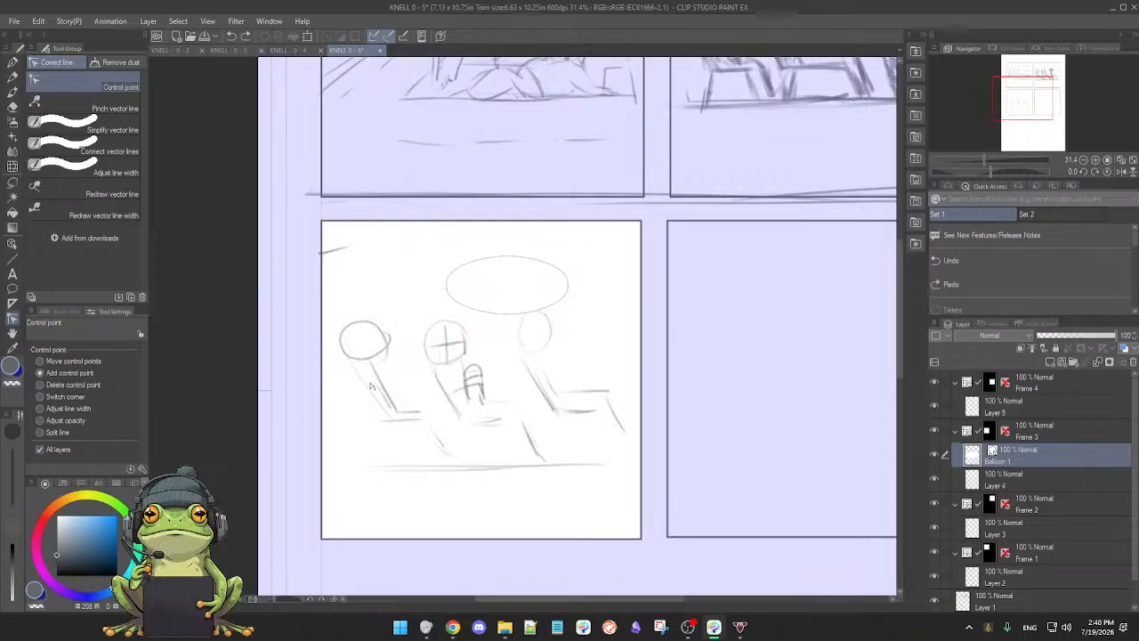
key("ctrl+z")
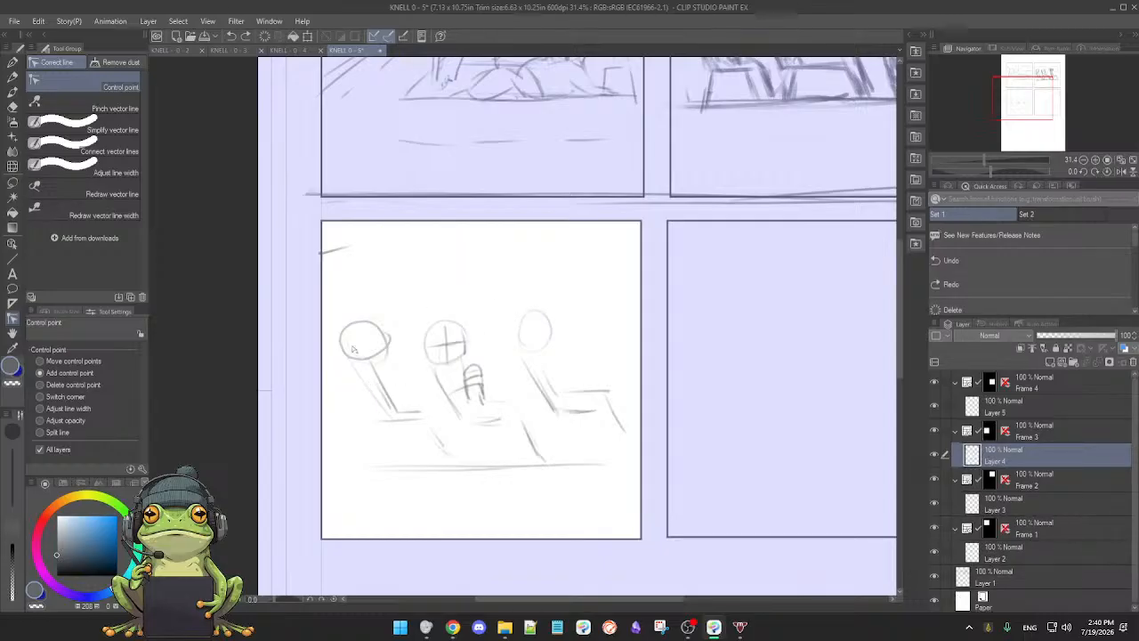
- Add the text "TEXT LAYER" above the seated figures in the third panel, using the Clip Studio Comic Regular font
left_click(13, 276)
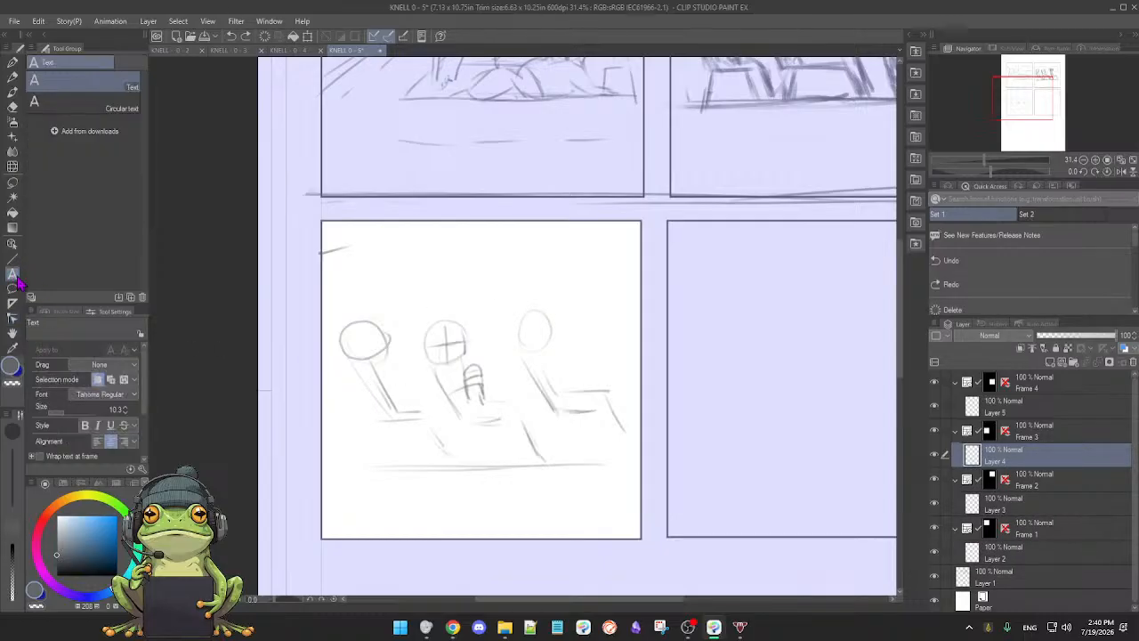
left_click(452, 285)
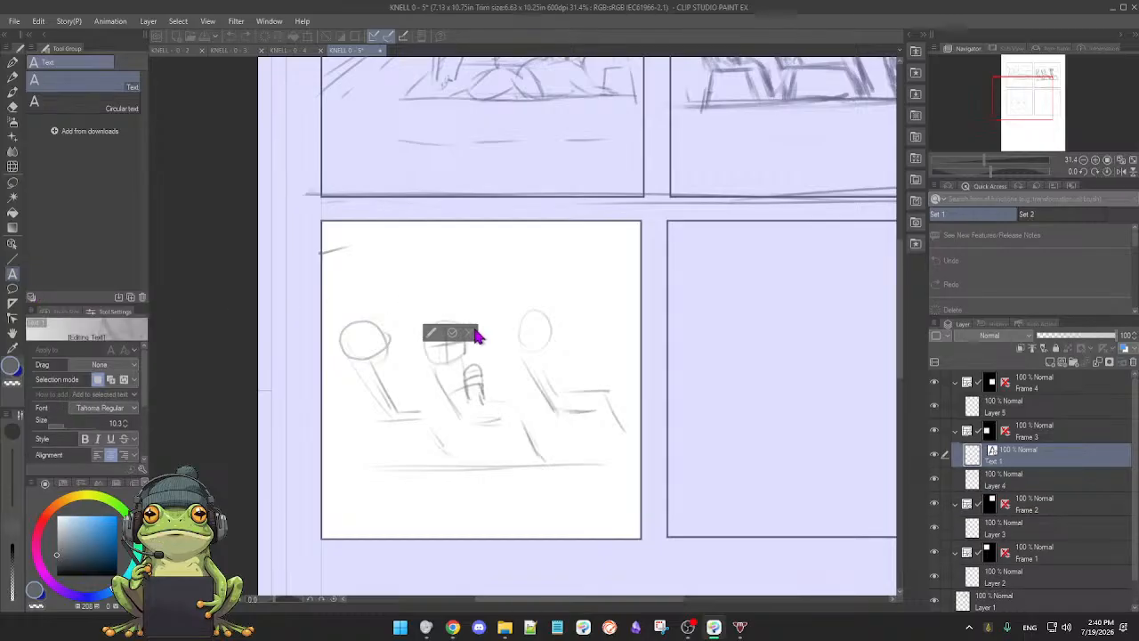
left_click(135, 411)
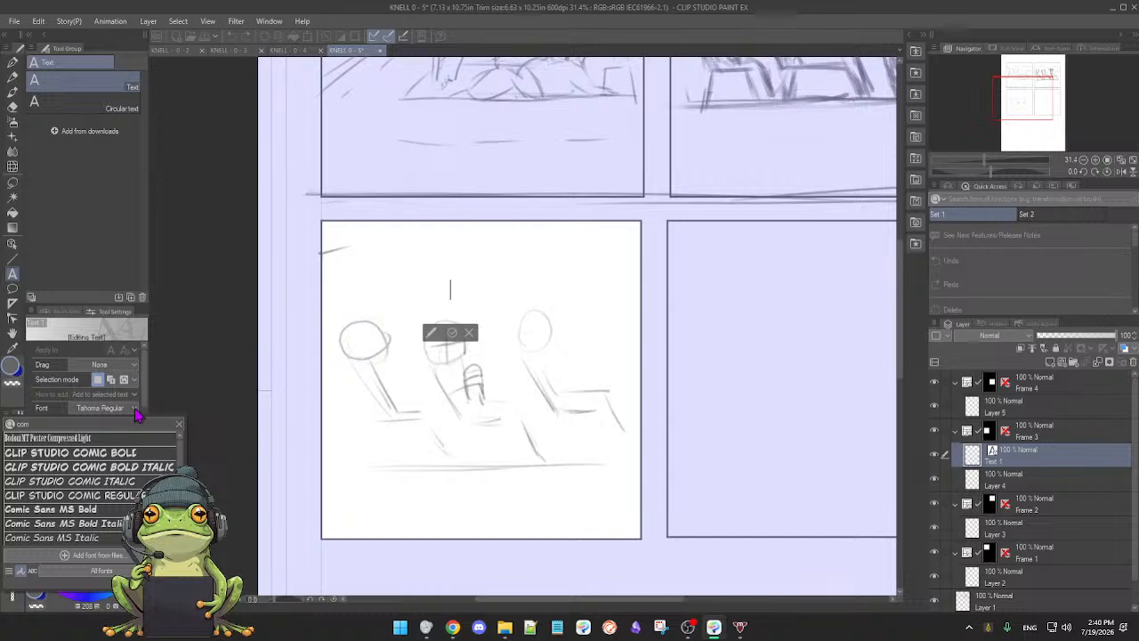
left_click(164, 397)
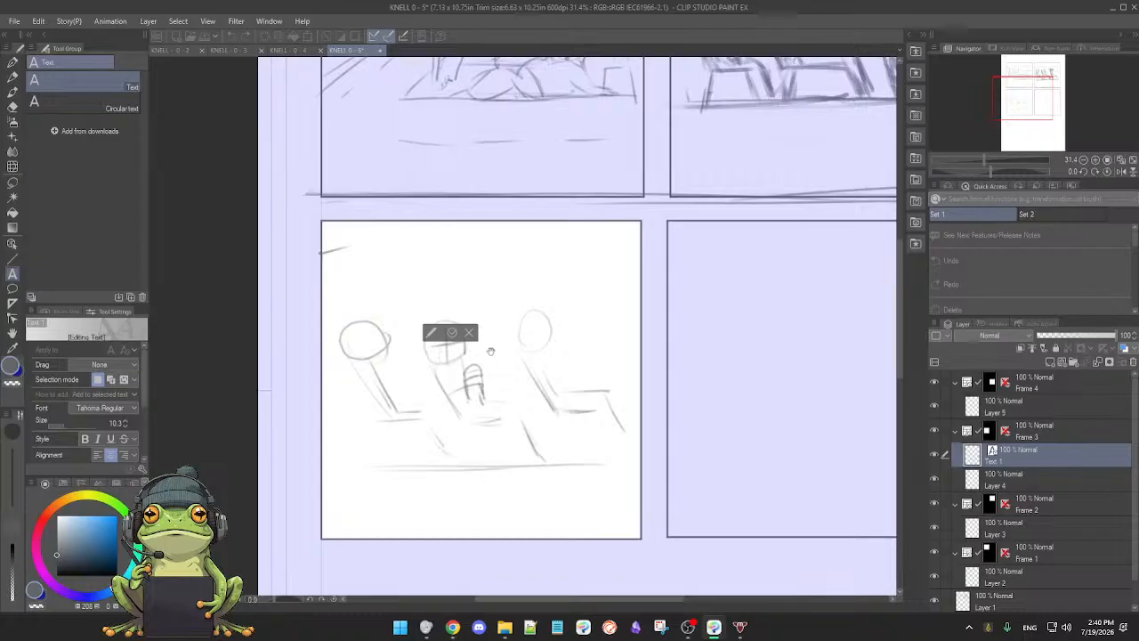
left_click(132, 407)
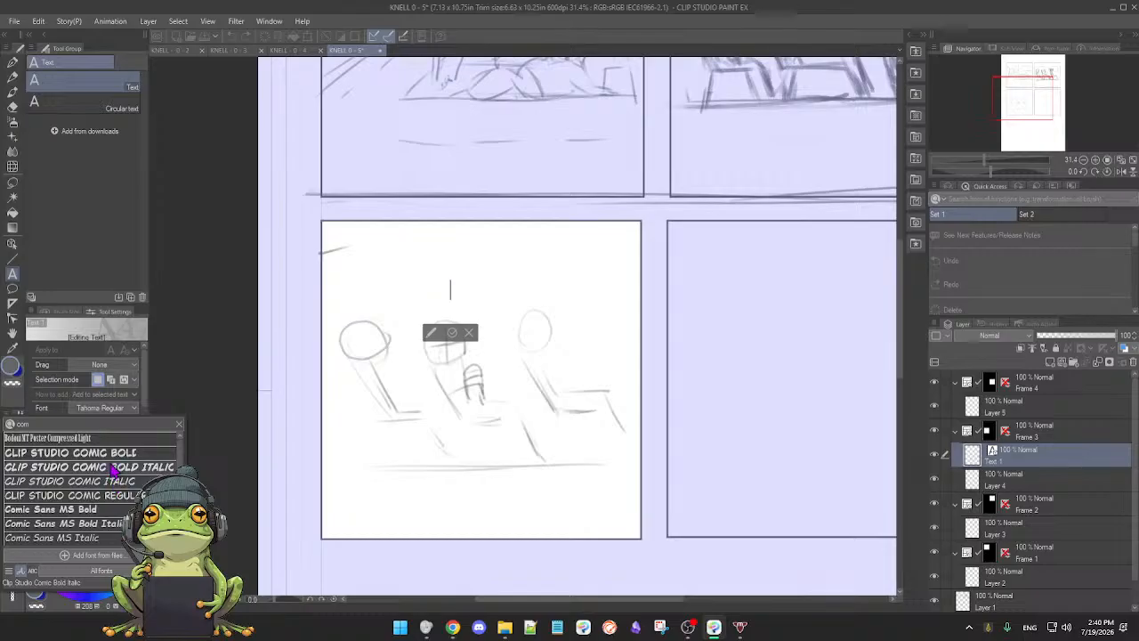
left_click(113, 497)
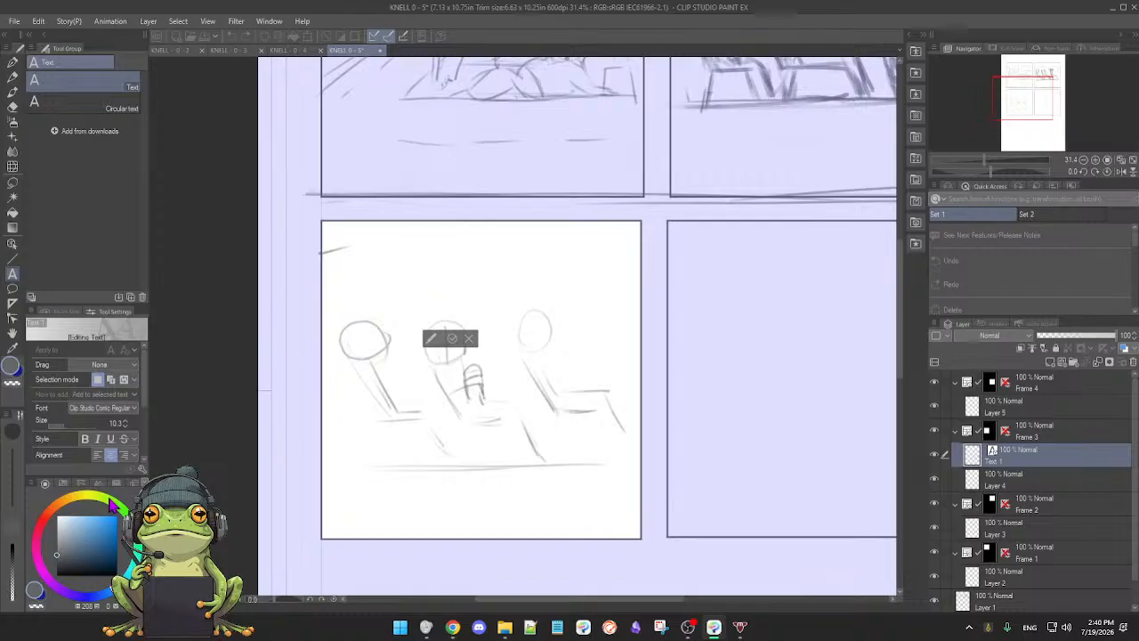
type("TEXT LAYER")
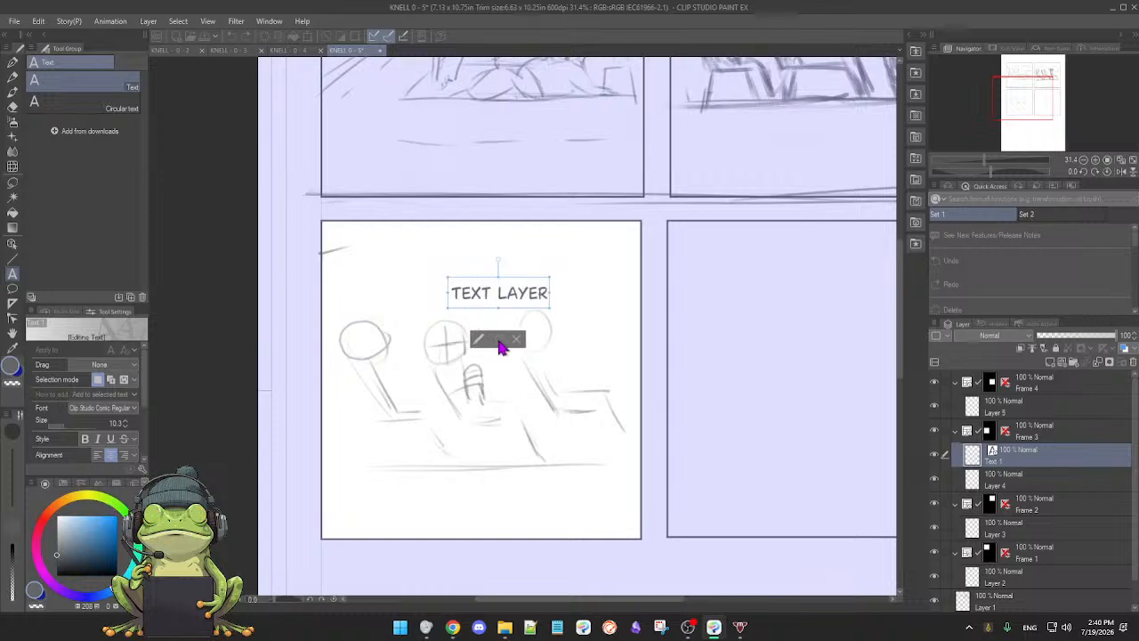
left_click(498, 342)
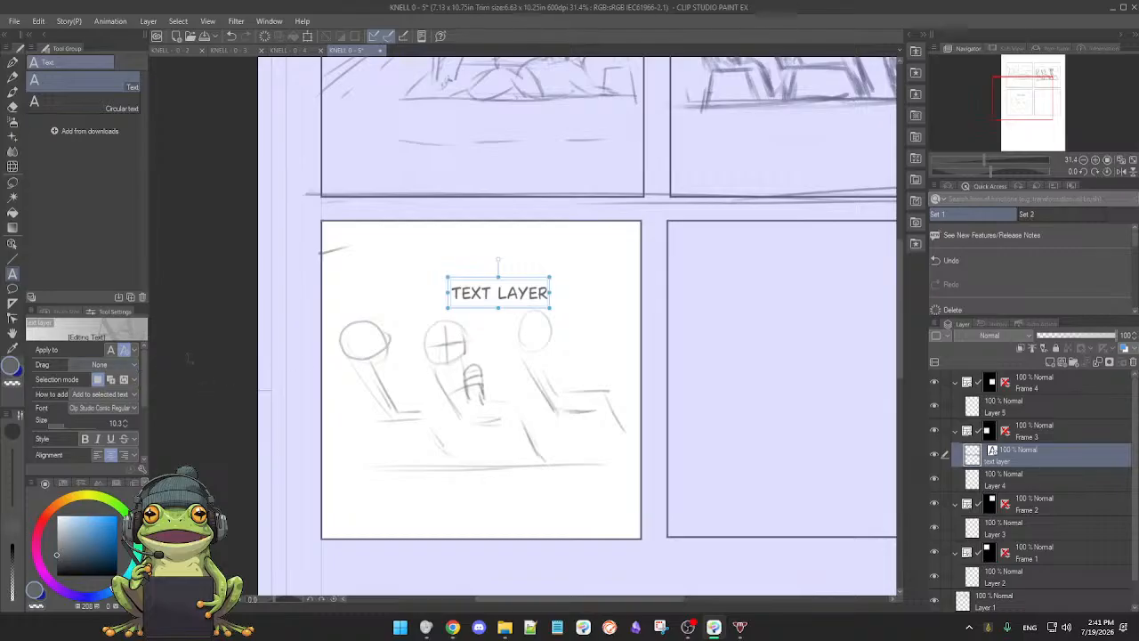
- Draw a rounded balloon behind the "TEXT LAYER" lettering, adding it to the same layer as the text
left_click(13, 287)
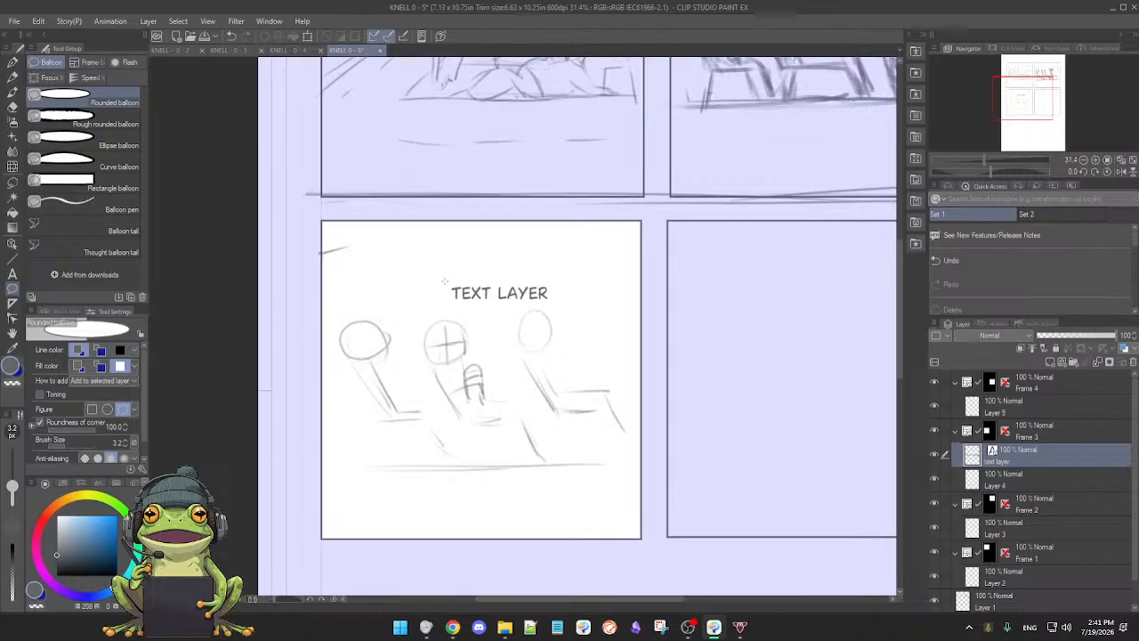
left_click_drag(444, 279, 577, 332)
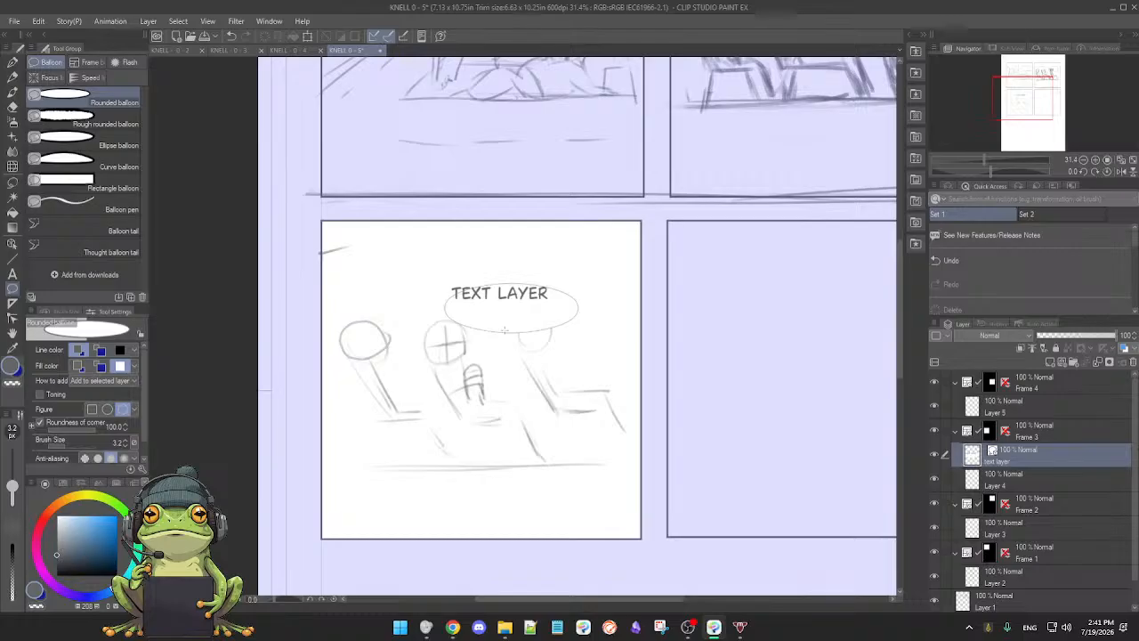
- Move the "TEXT LAYER" balloon slightly up in the third panel and scale it down a little around its text
left_click(948, 188)
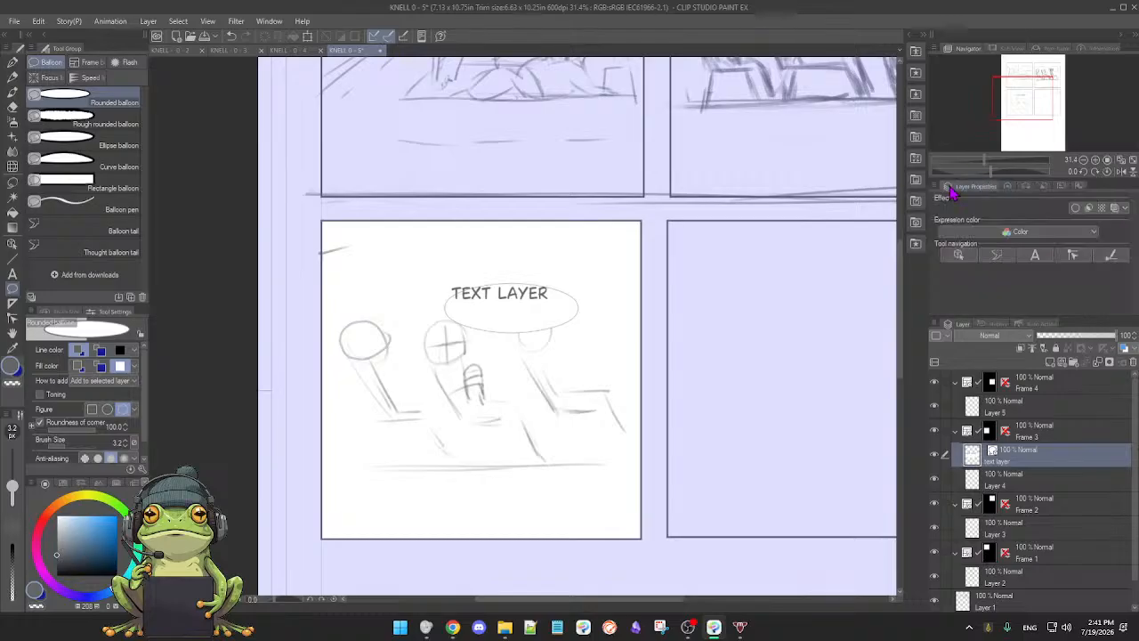
left_click(959, 256)
left_click_drag(541, 320, 504, 351)
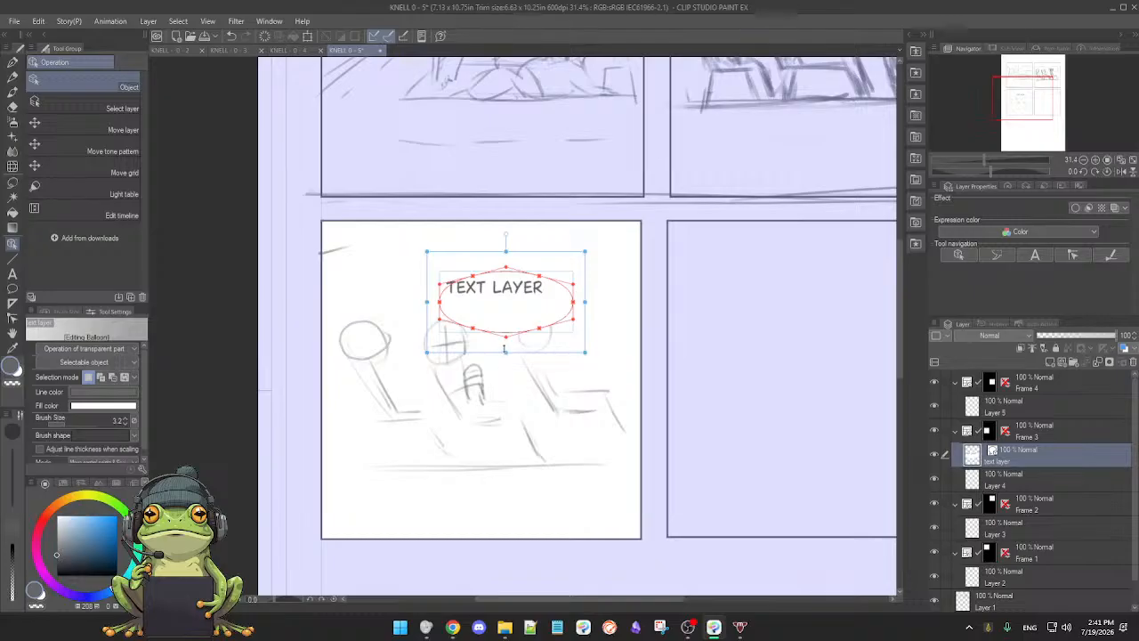
mouse_move(586, 352)
left_mouse_down()
mouse_move(622, 373)
mouse_move(574, 365)
mouse_move(574, 341)
left_mouse_up()
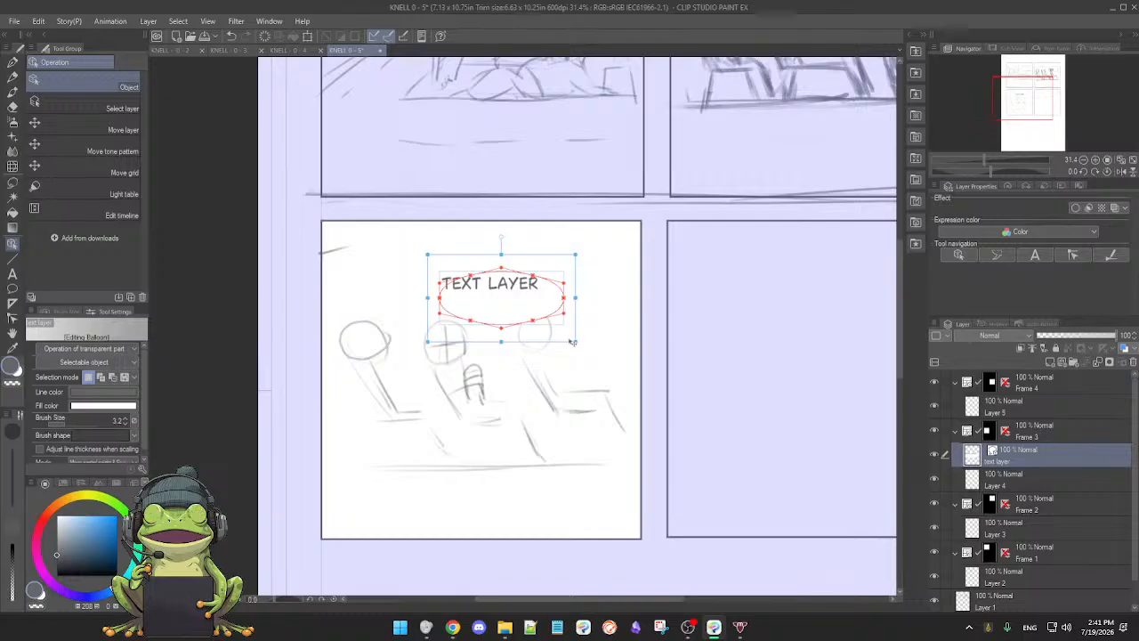
left_click_drag(538, 315, 540, 303)
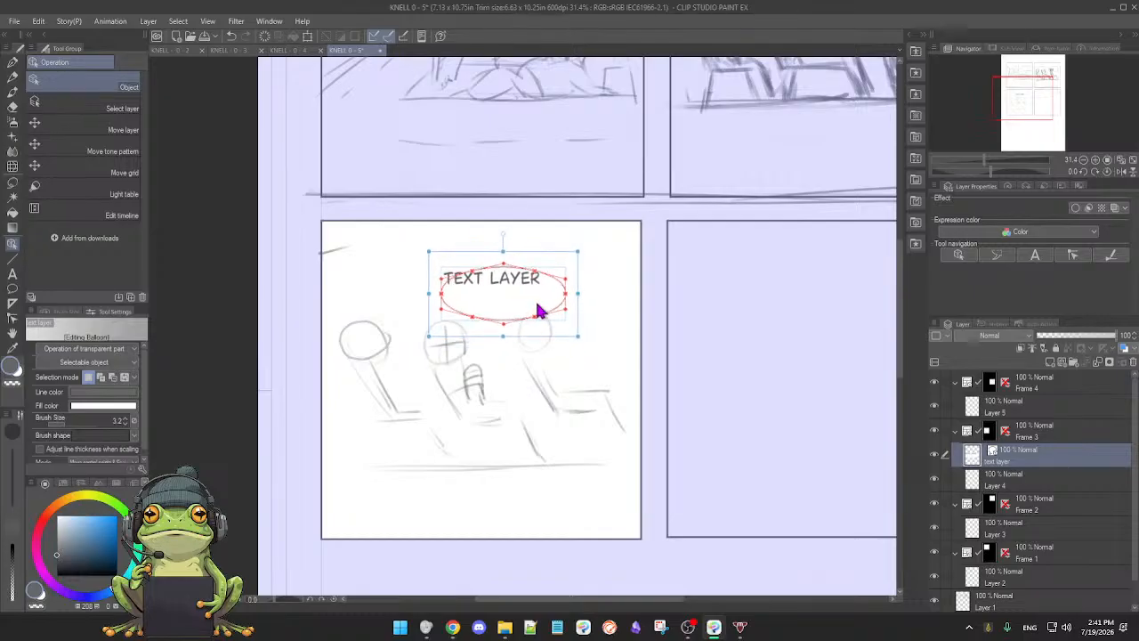
left_click(550, 338)
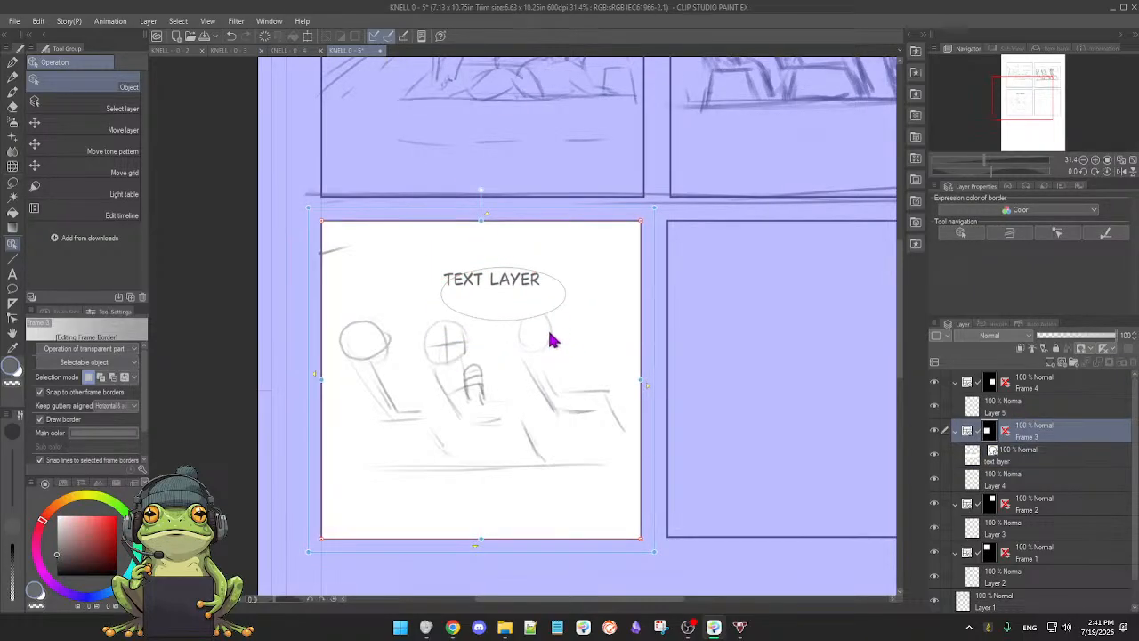
- Undo the recent edits until the "TEXT LAYER" lettering and its balloon are removed from the third panel
key("ctrl+z")
key("ctrl+z")
key("ctrl+z")
key("ctrl+z")
key("ctrl+z")
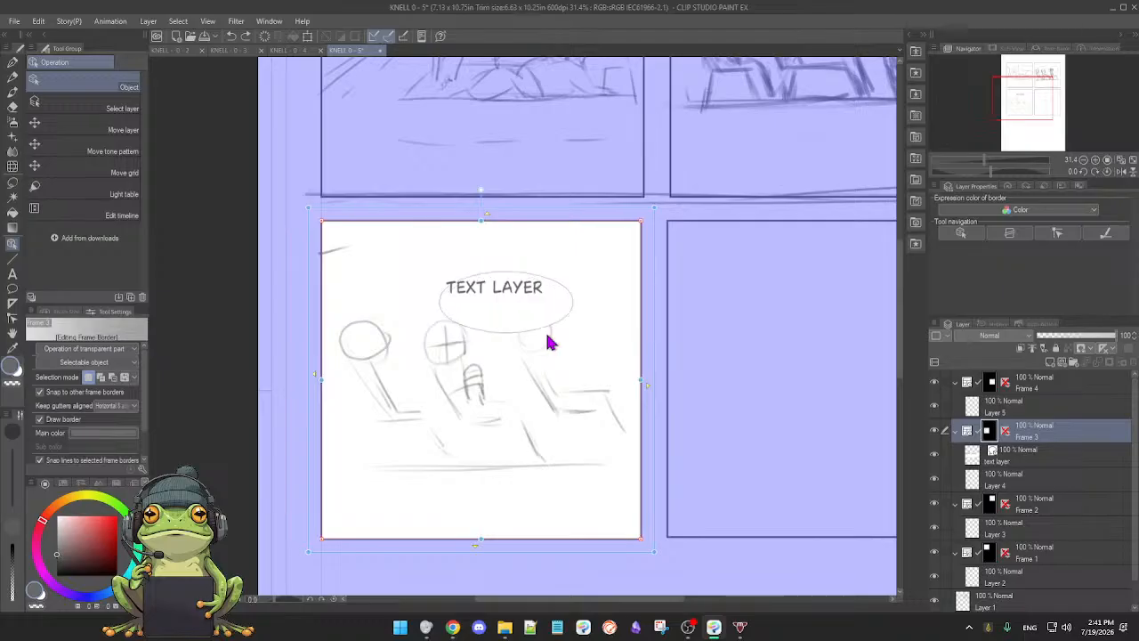
key("ctrl+z")
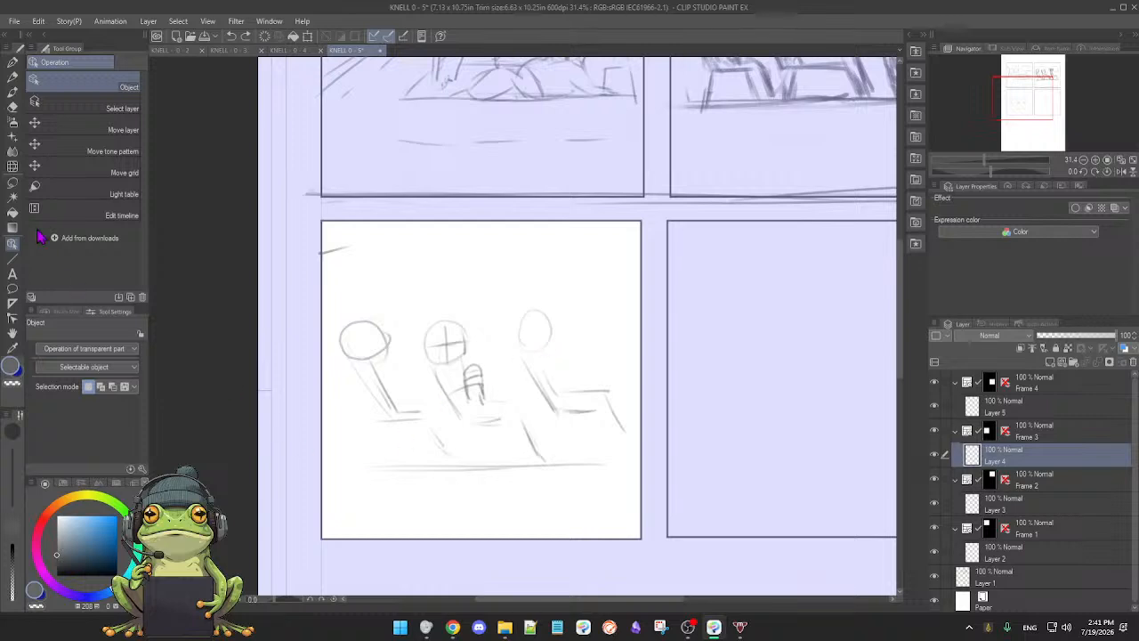
- Draw a wide rounded balloon above the two right-hand seated figures in the third panel
left_click(13, 274)
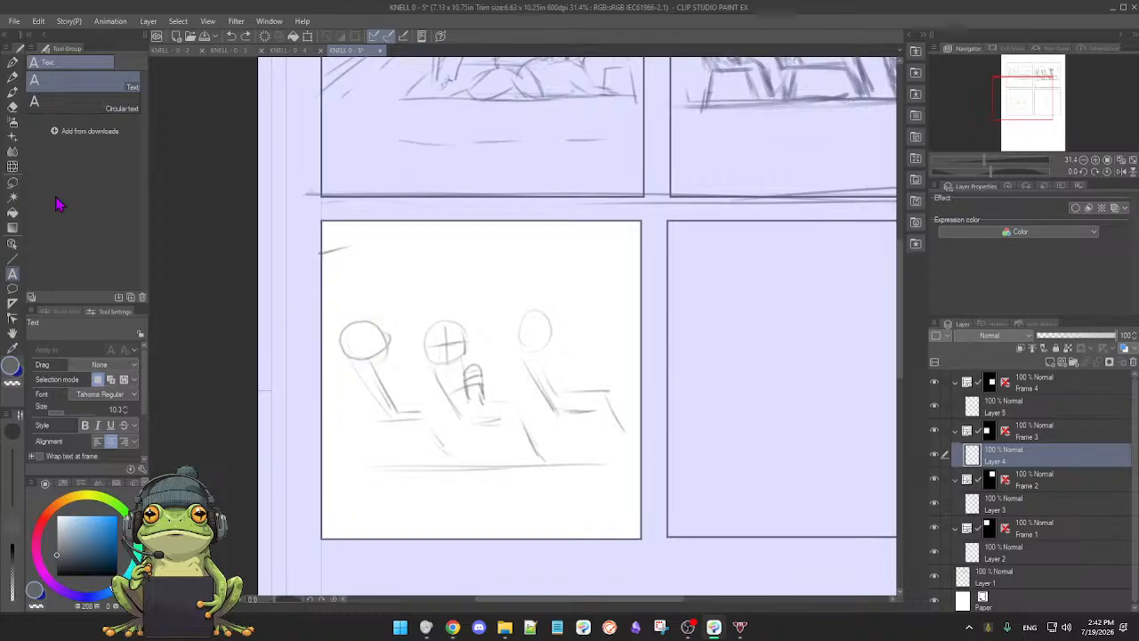
left_click(12, 290)
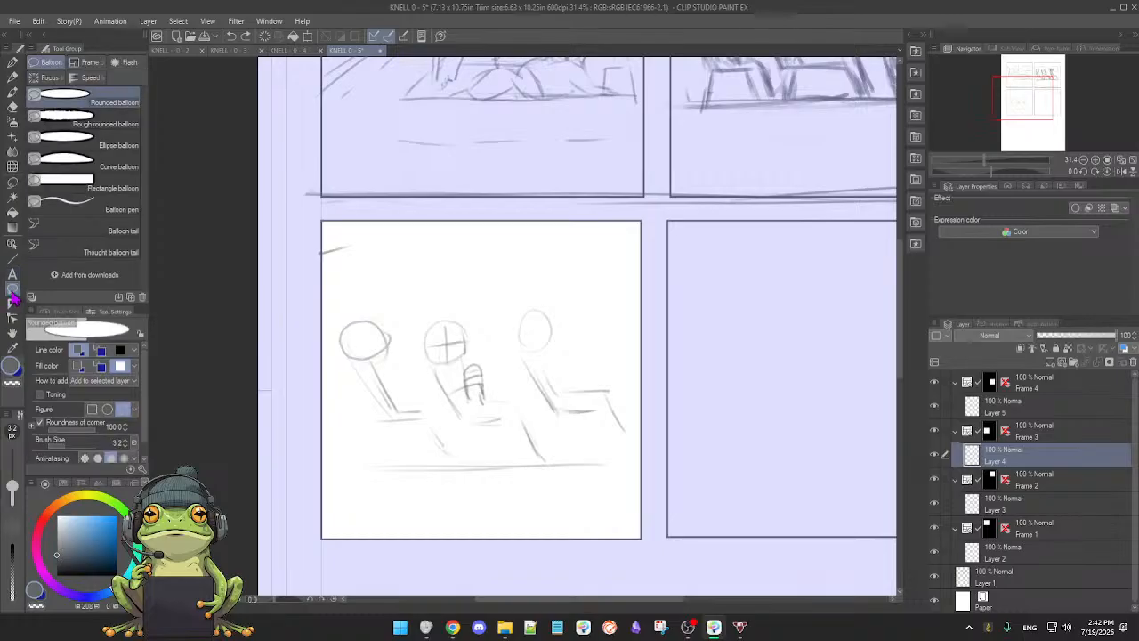
left_click_drag(446, 268, 613, 336)
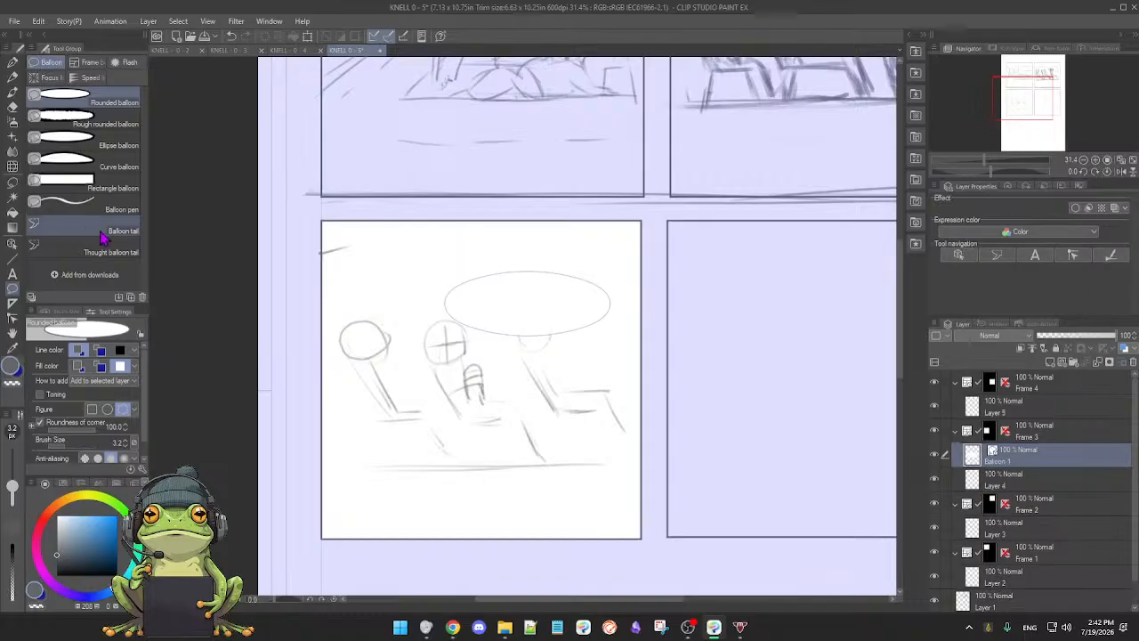
- Add the text "TEST" in the middle of the empty balloon, using the Clip Studio Comic Regular font
left_click(12, 275)
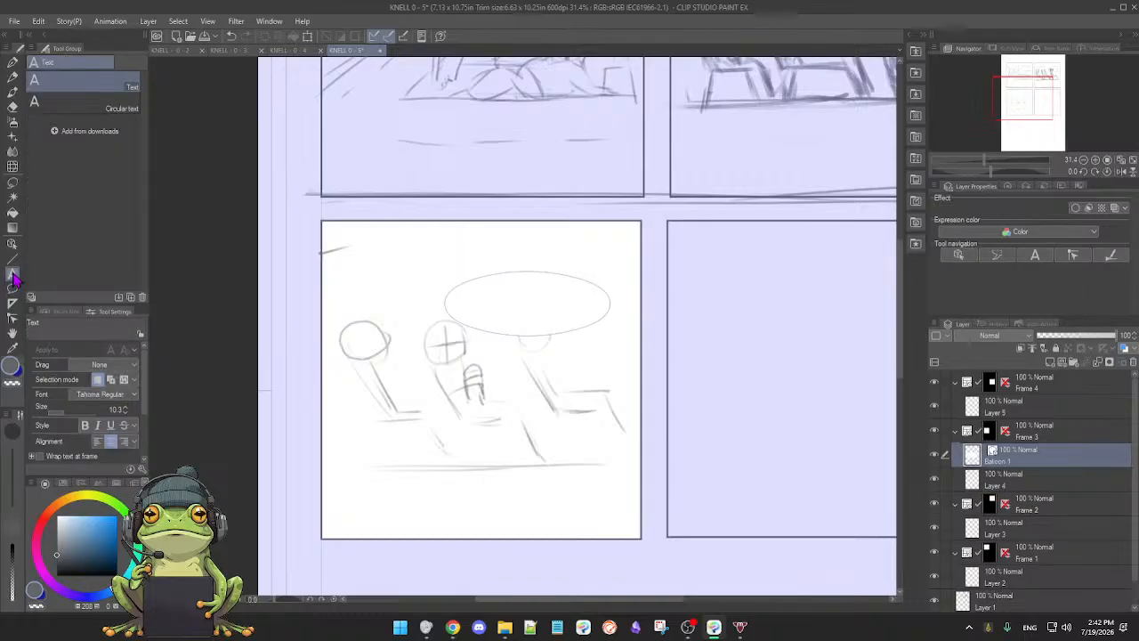
left_click(498, 303)
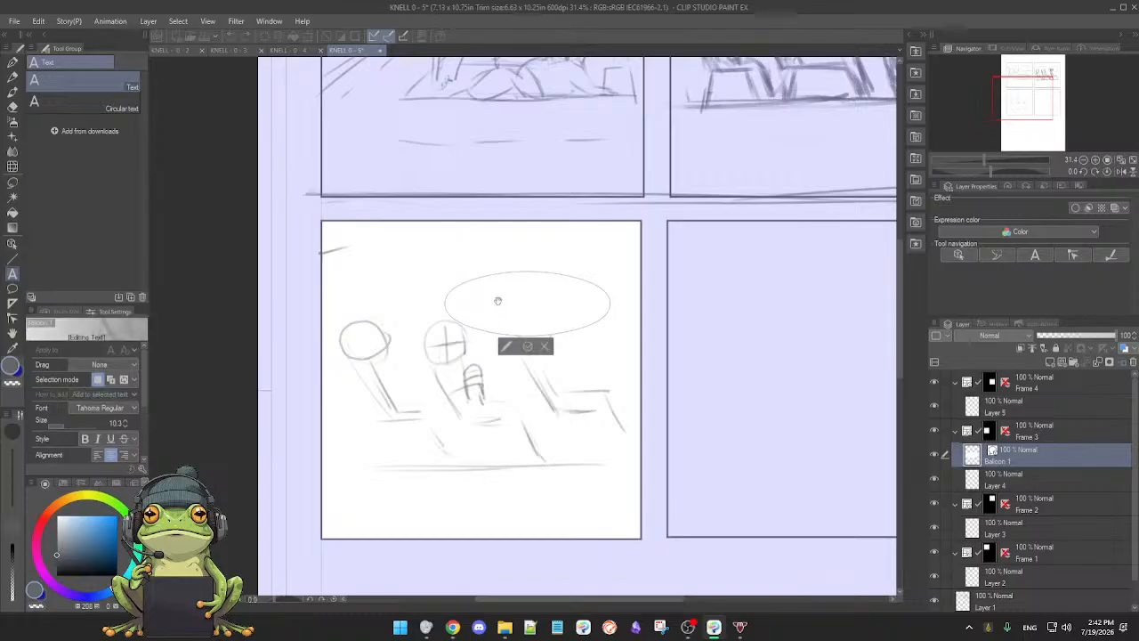
left_click(105, 408)
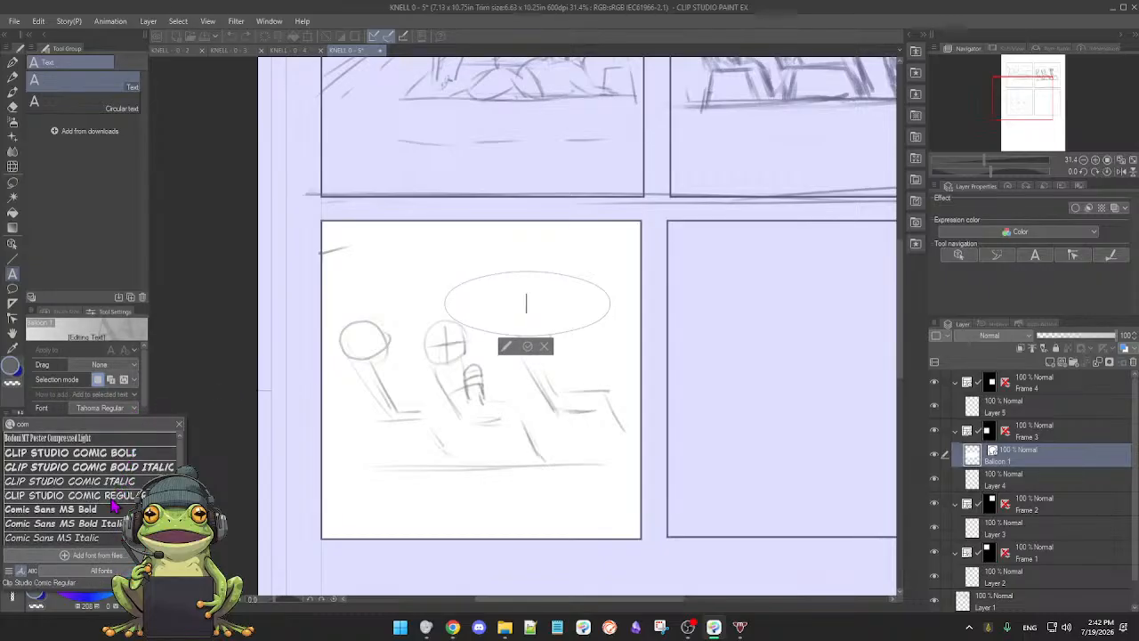
left_click(113, 500)
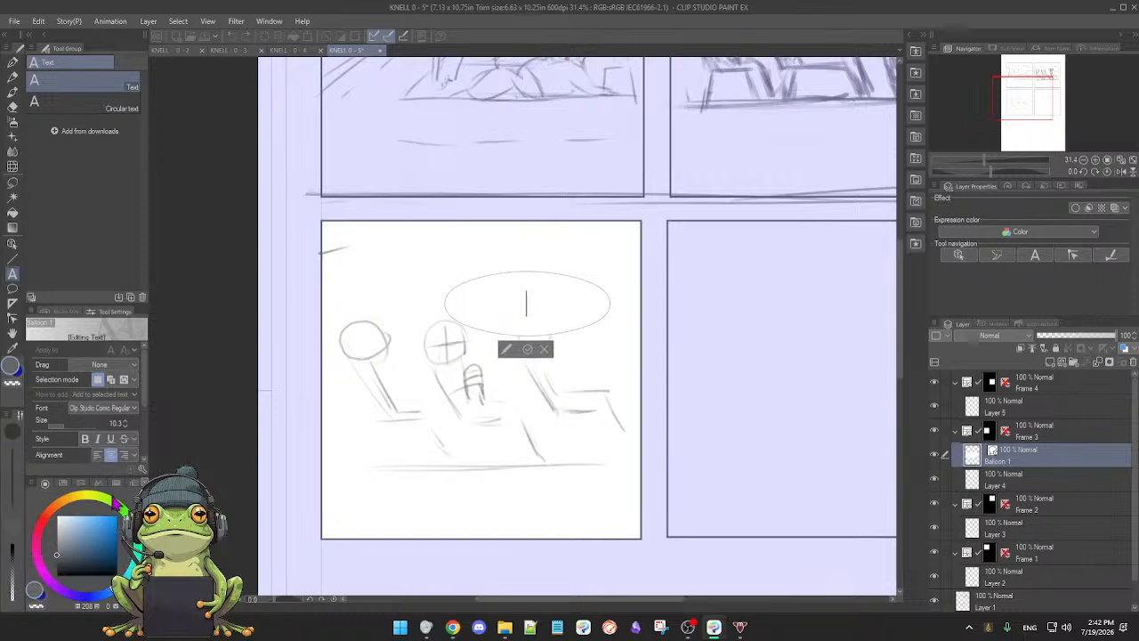
type("TEST")
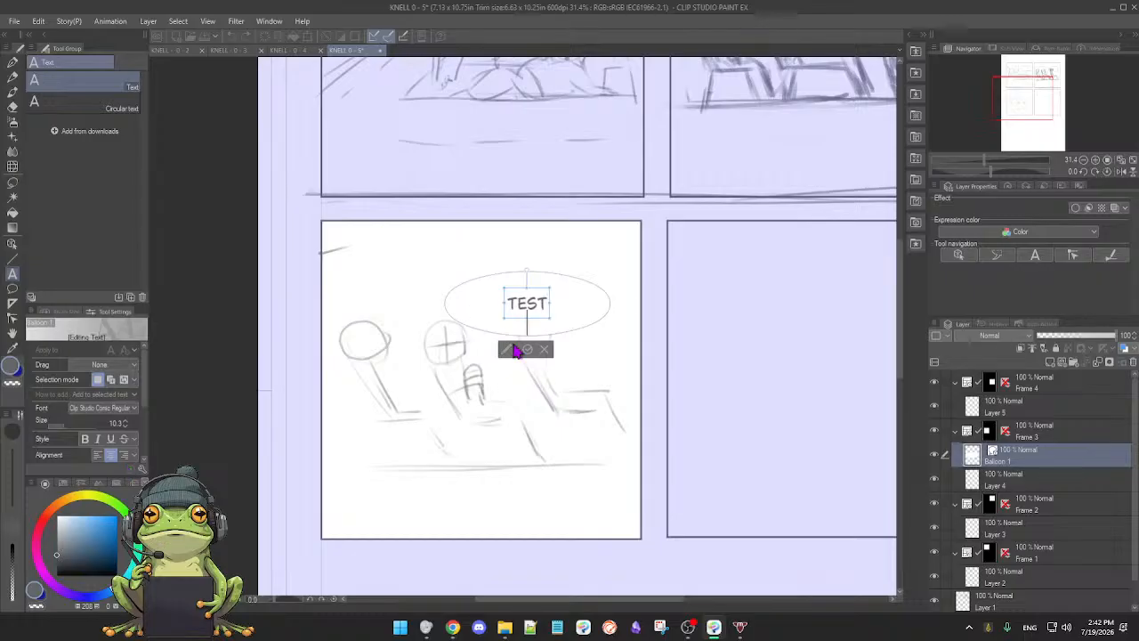
left_click(527, 348)
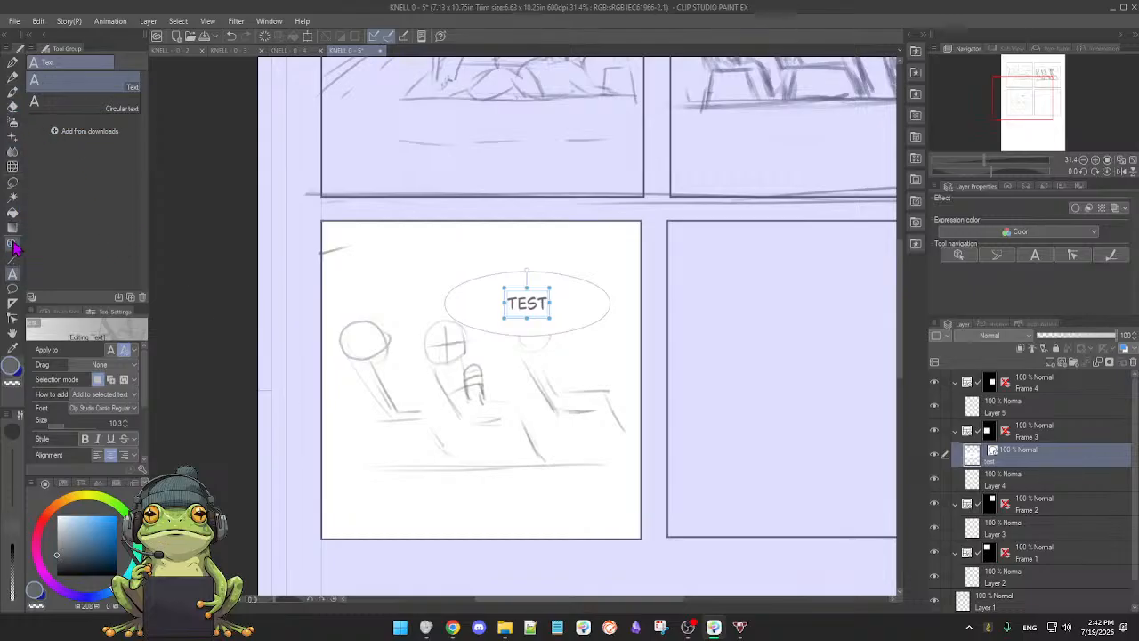
- Move the "TEST" balloon slightly up and toward the panel's middle, and make it a little narrower and taller
left_click(12, 245)
left_click(518, 327)
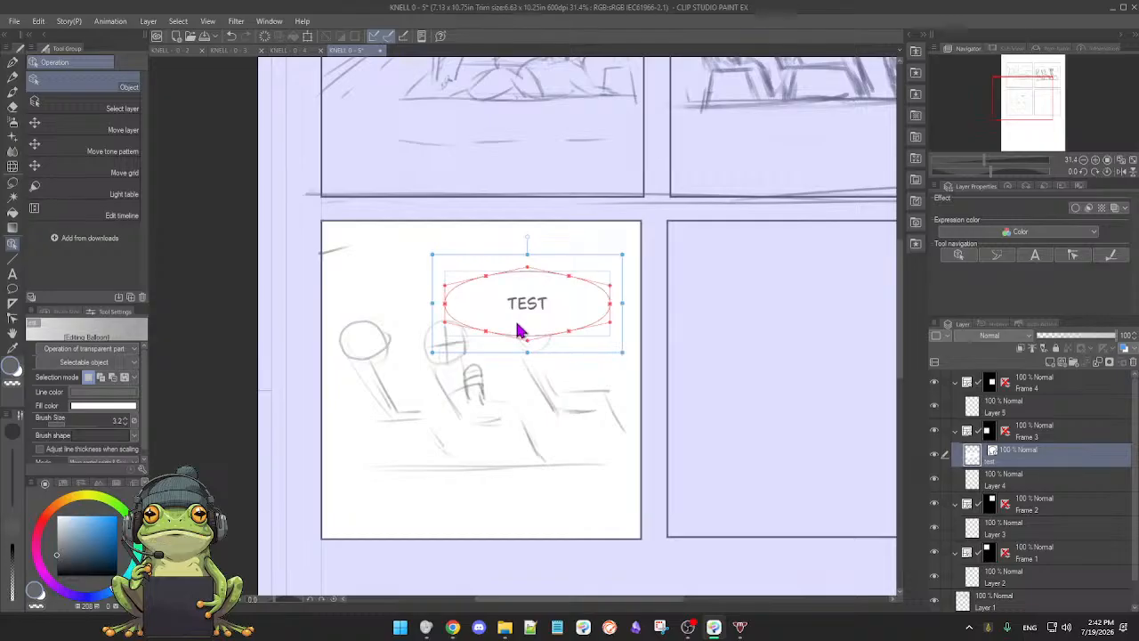
left_click_drag(517, 325, 499, 320)
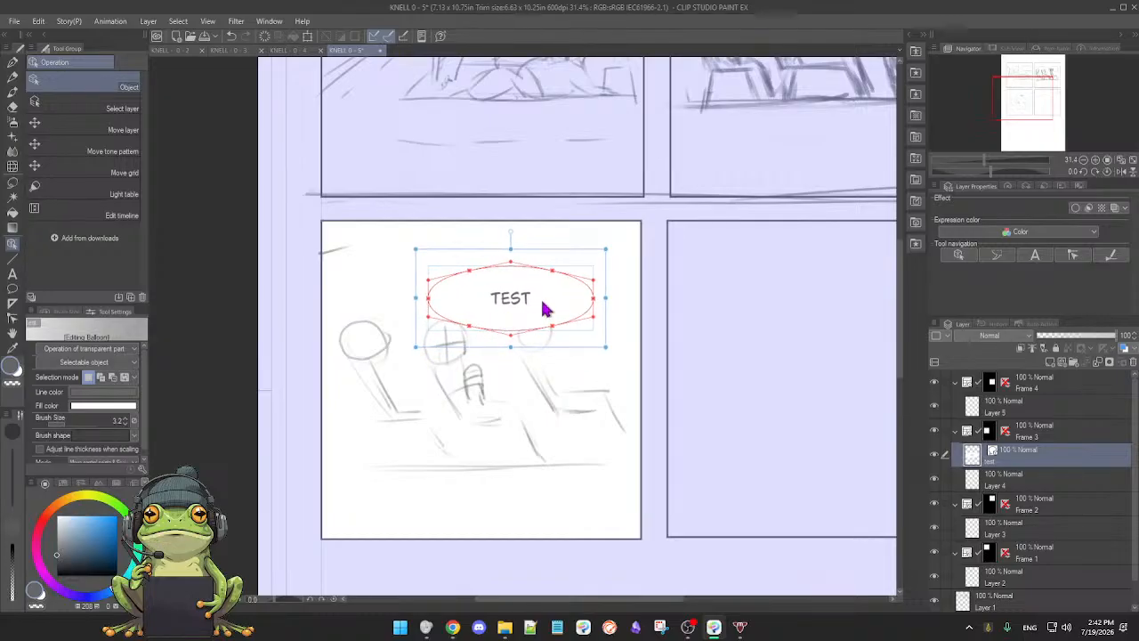
left_click_drag(605, 249, 620, 240)
mouse_move(620, 349)
left_mouse_down()
mouse_move(505, 317)
mouse_move(571, 322)
mouse_move(600, 344)
left_mouse_up()
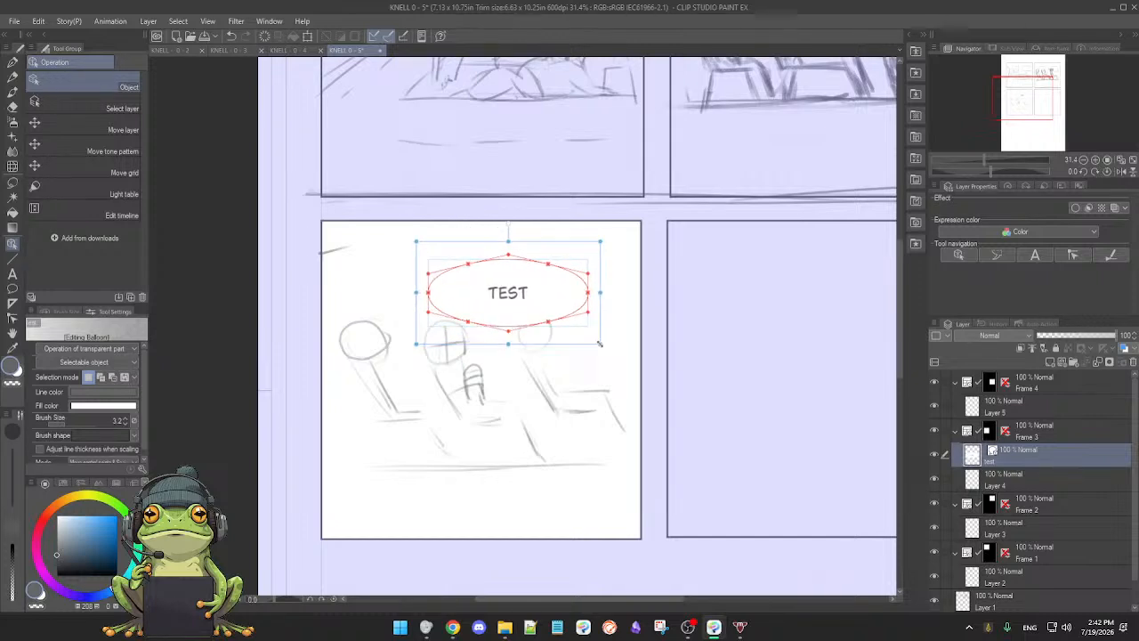
left_click_drag(558, 311, 558, 312)
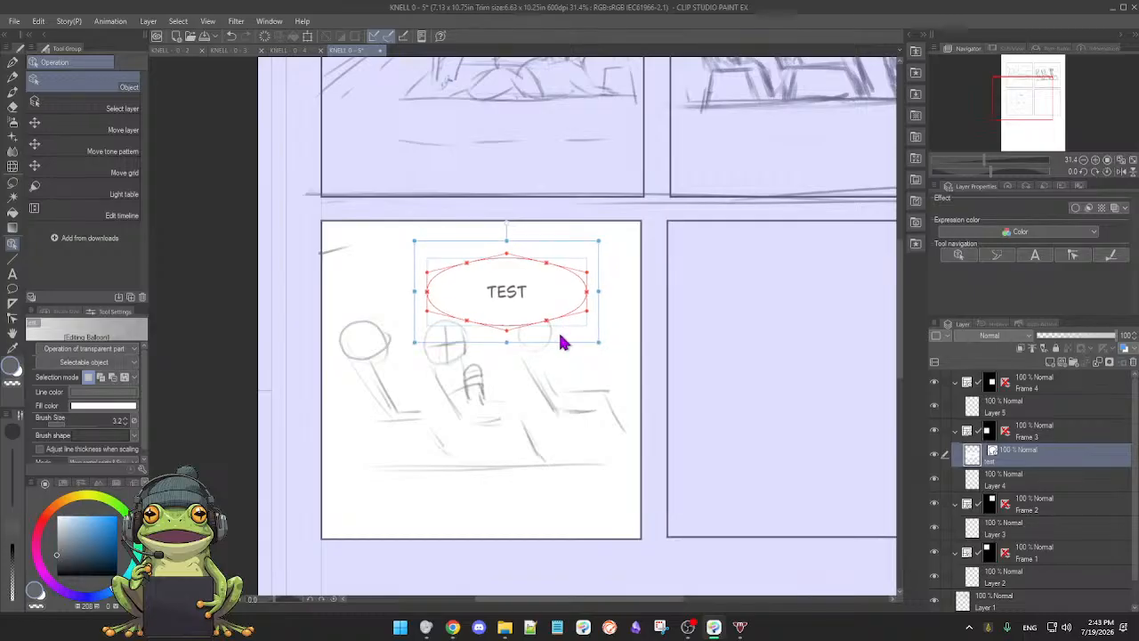
left_click_drag(600, 344, 583, 346)
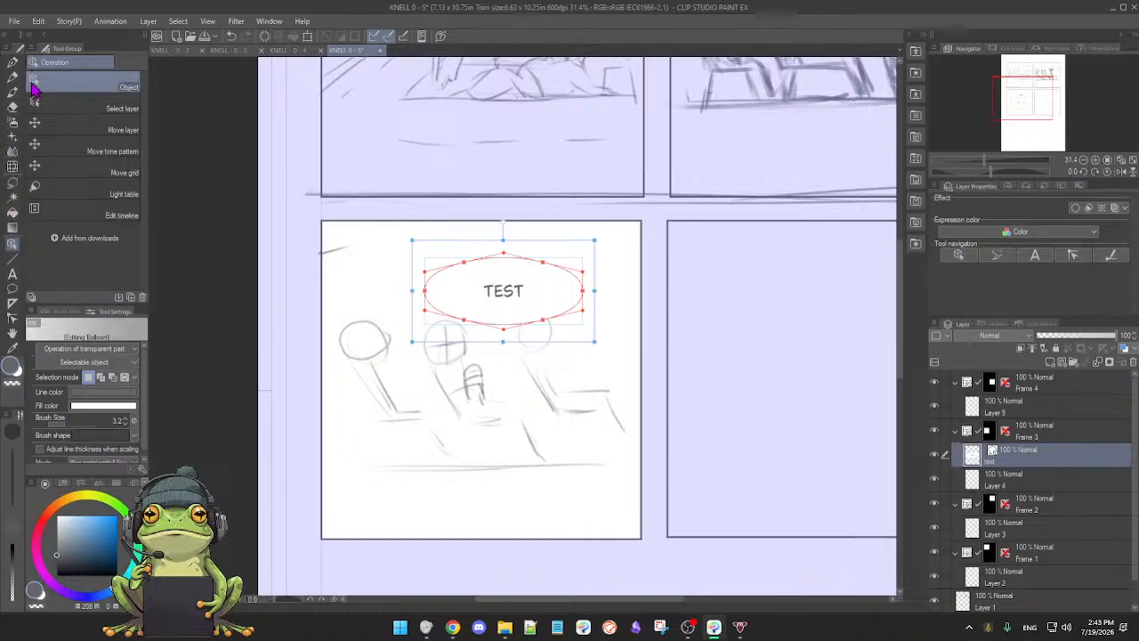
- Stretch the "TEST" lettering slightly wider and flatter, and extend the wording to "TEST TEXT BOX"
left_click(12, 317)
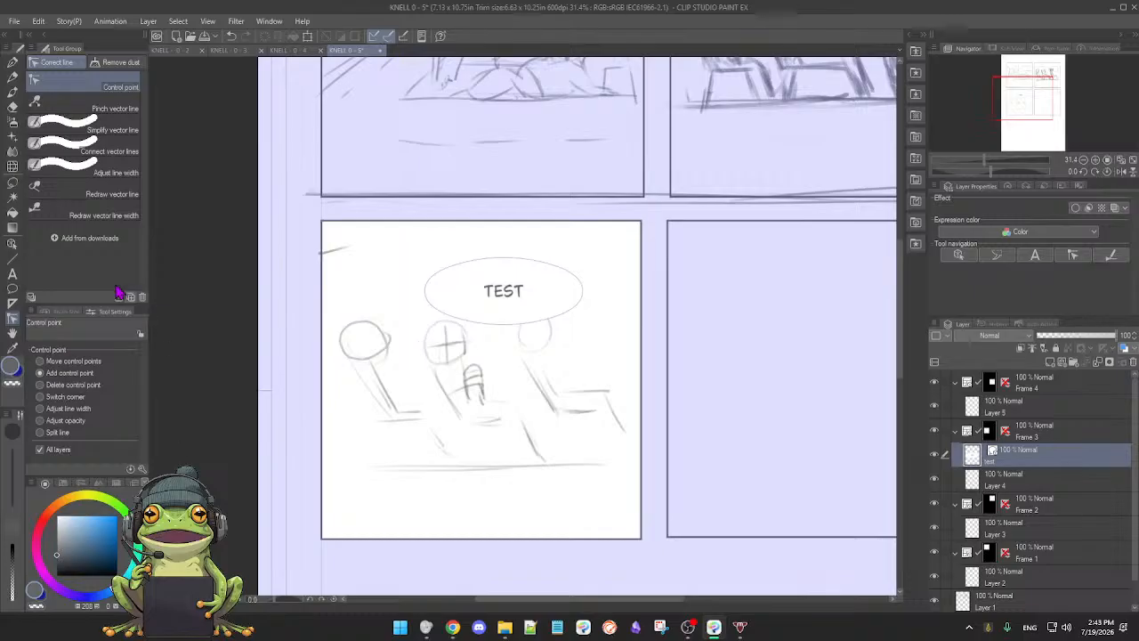
left_click(13, 273)
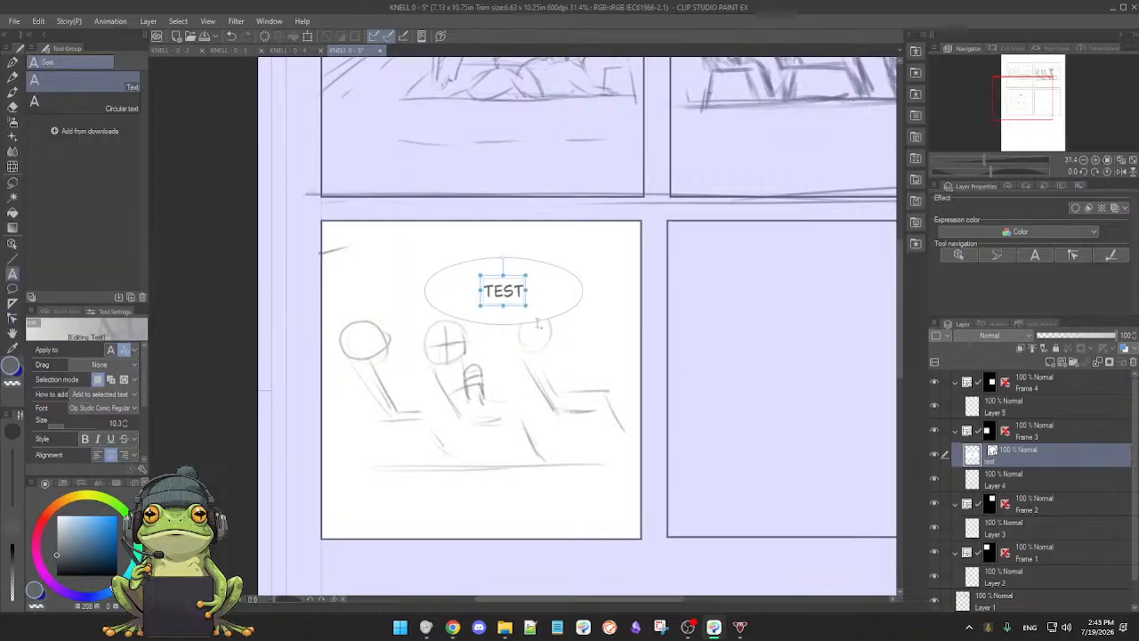
mouse_move(526, 305)
left_mouse_down()
mouse_move(540, 312)
mouse_move(530, 300)
left_mouse_up()
left_click(524, 293)
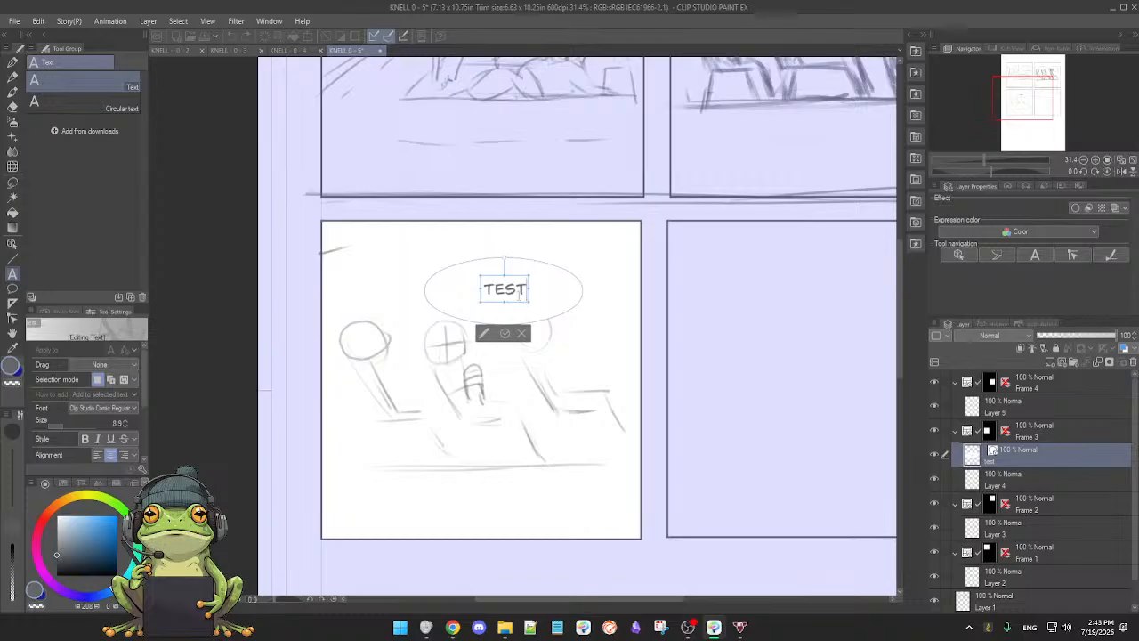
type("TEXT")
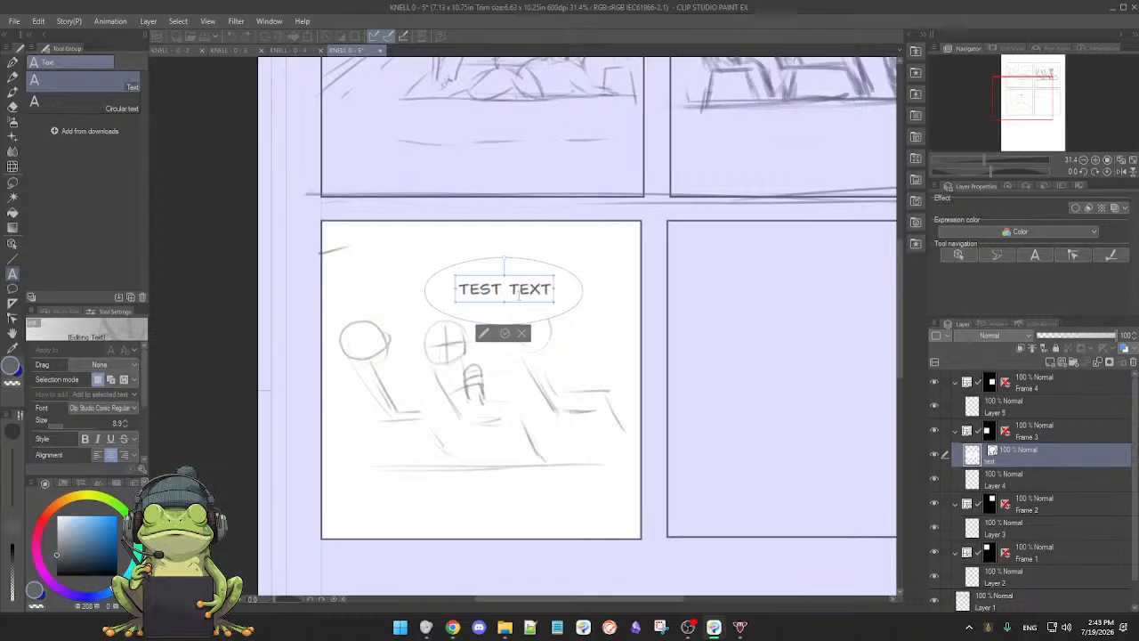
type(" BOX")
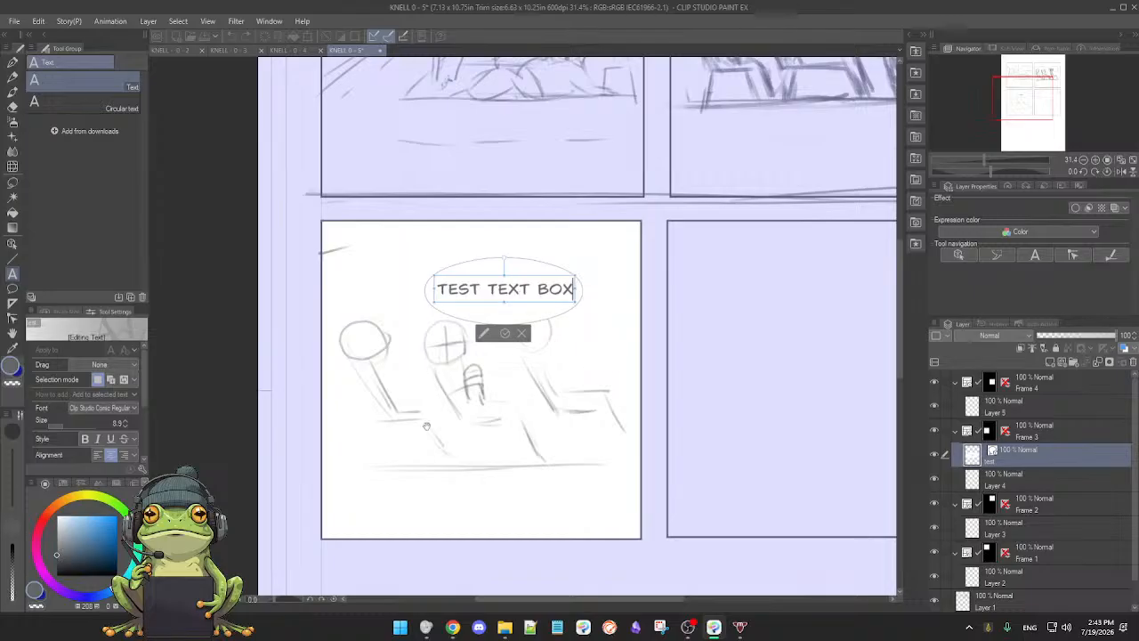
- Enable Wrap text at frame for the balloon text and retype its last word, "BOX"
left_click_drag(145, 396, 149, 425)
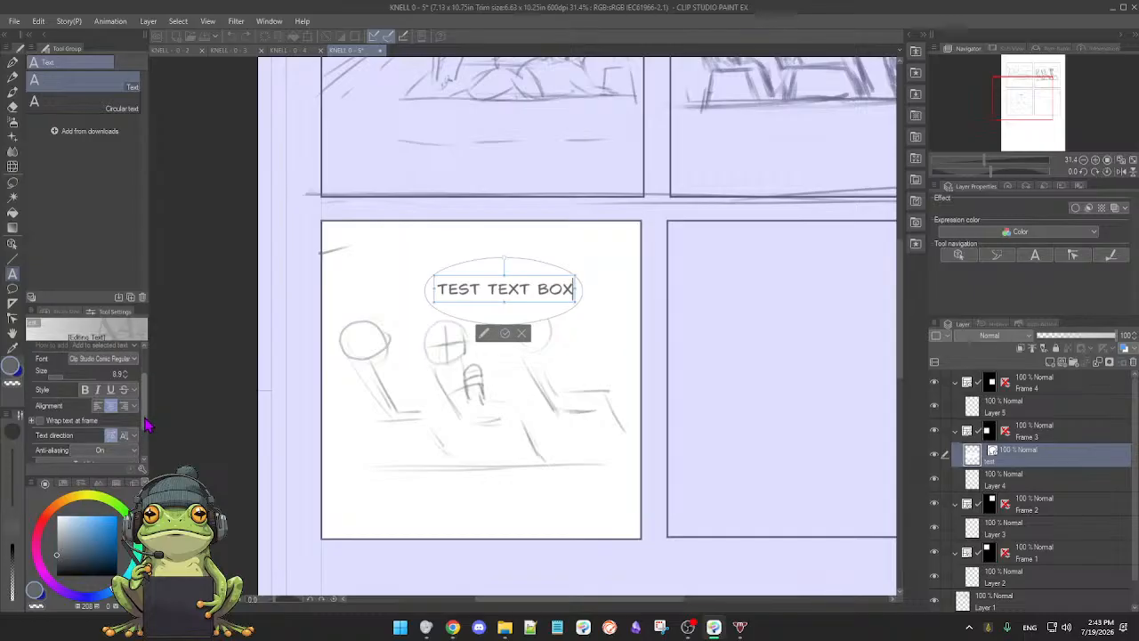
mouse_move(147, 425)
left_mouse_down()
mouse_move(148, 415)
mouse_move(148, 426)
left_mouse_up()
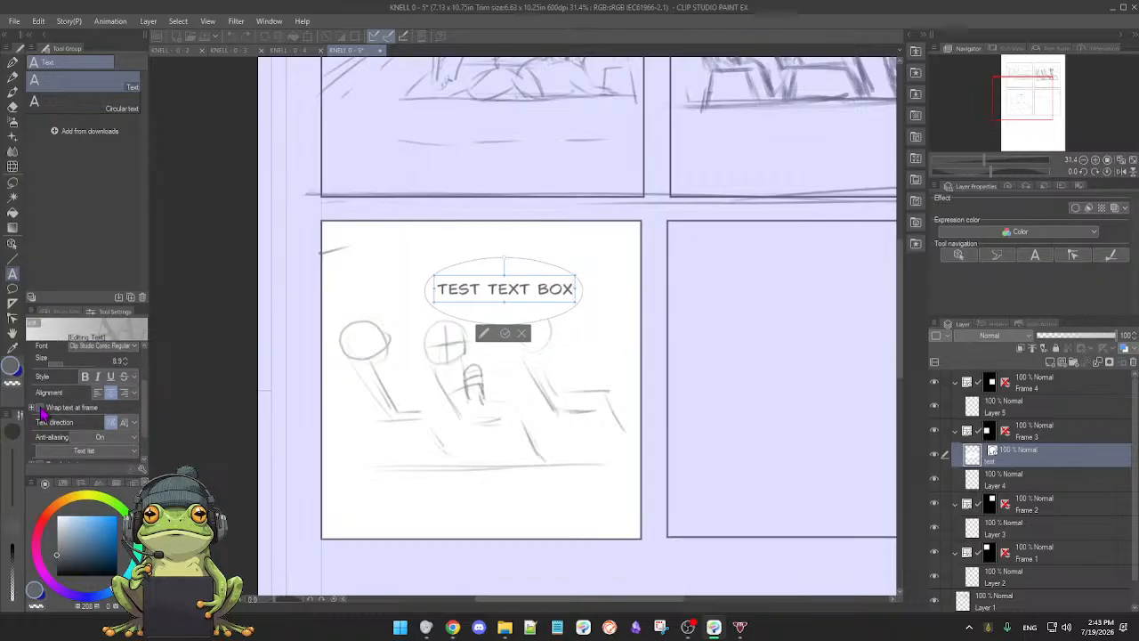
key("BackSpace")
key("BackSpace")
key("BackSpace")
key("BackSpace")
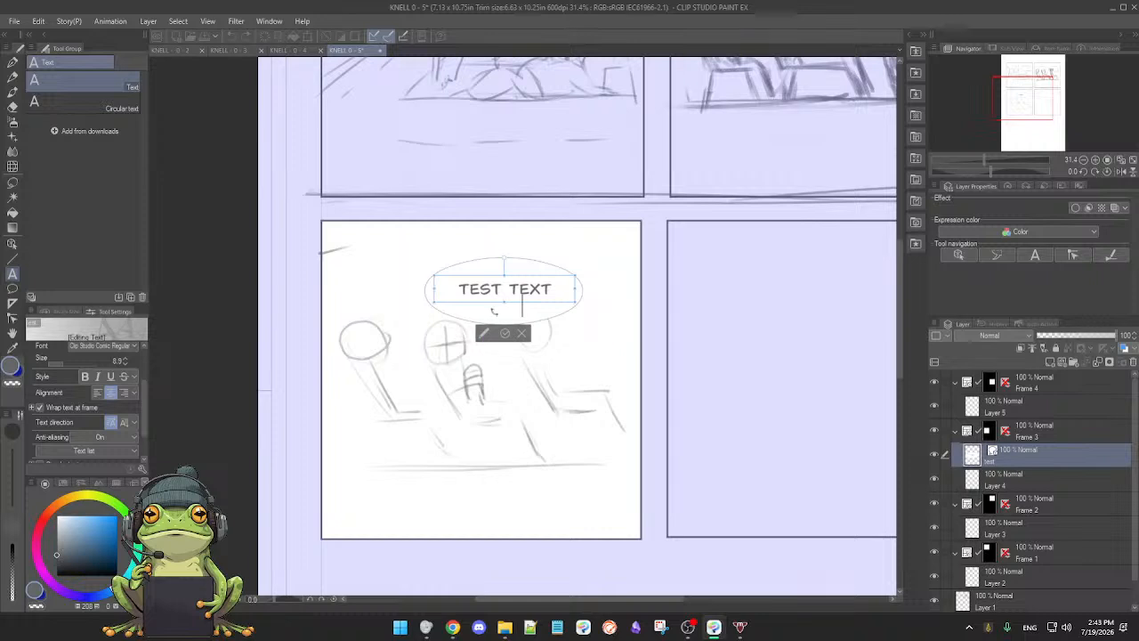
type("BOX")
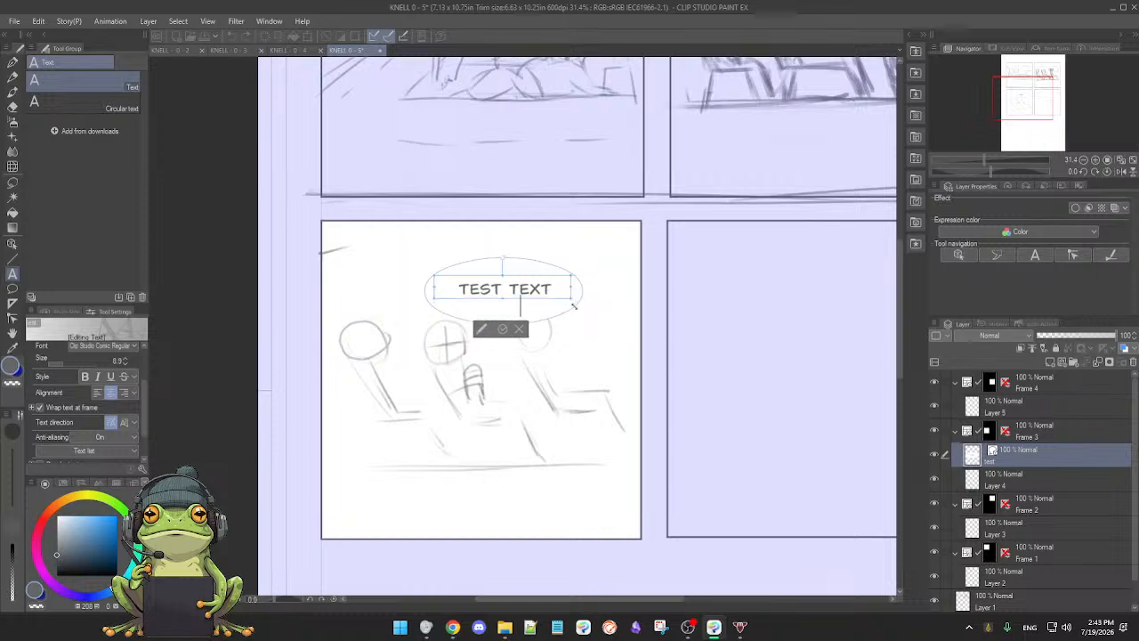
- Reposition and resize the text frame so "TEST TEXT BOX" wraps onto two lines centred inside the balloon
left_click_drag(575, 317, 578, 319)
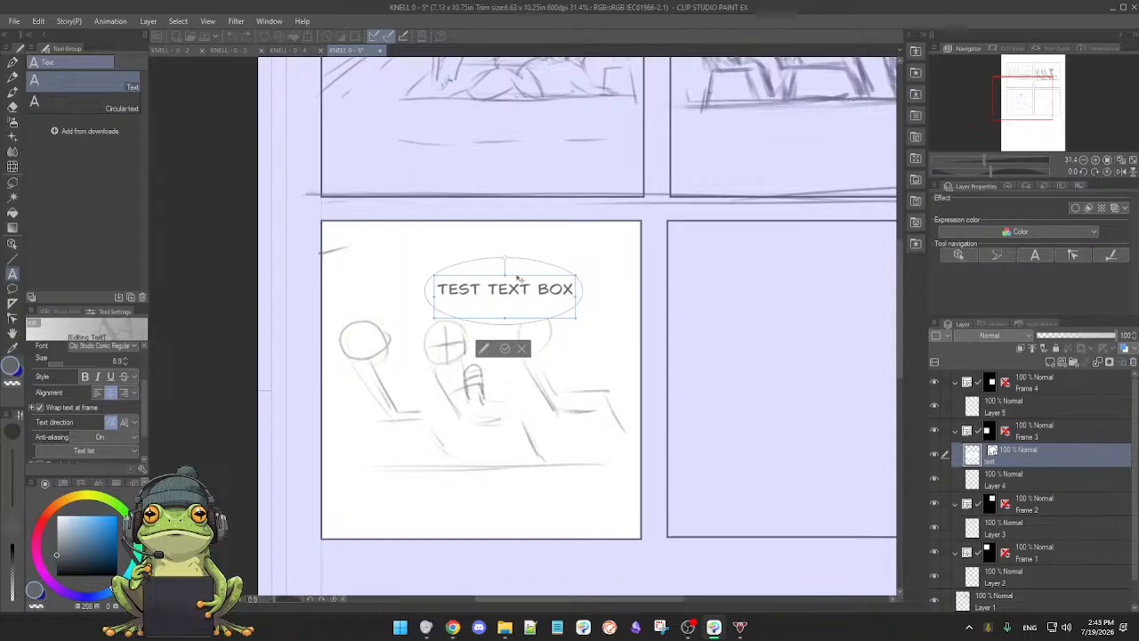
left_click_drag(504, 267, 505, 254)
left_click_drag(499, 322, 497, 316)
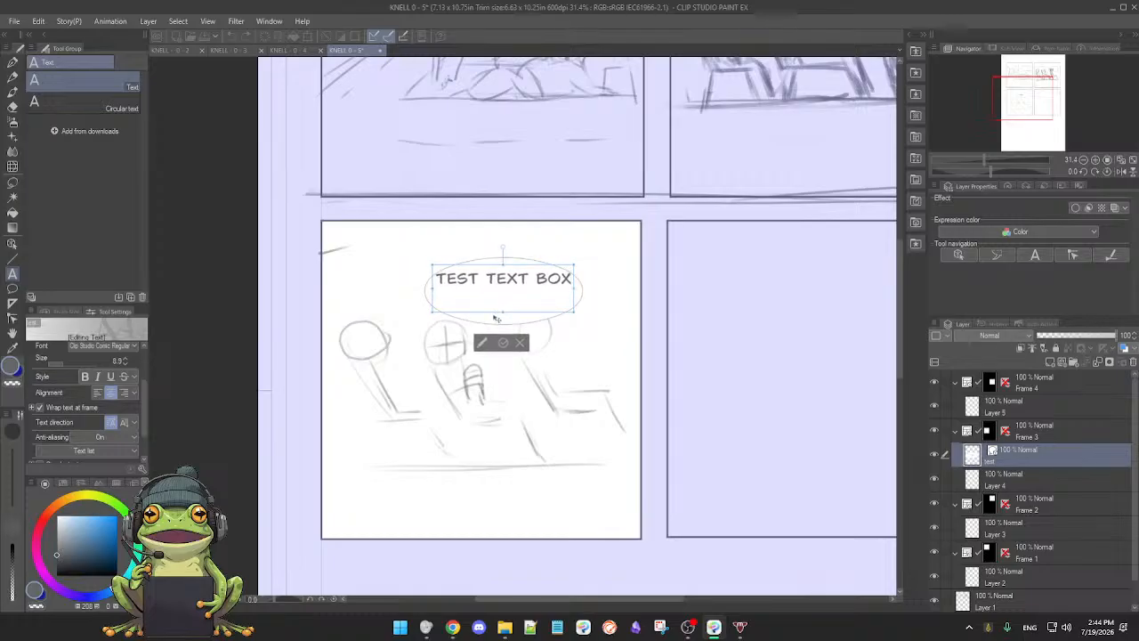
left_click_drag(497, 315, 495, 317)
left_click_drag(570, 265, 567, 267)
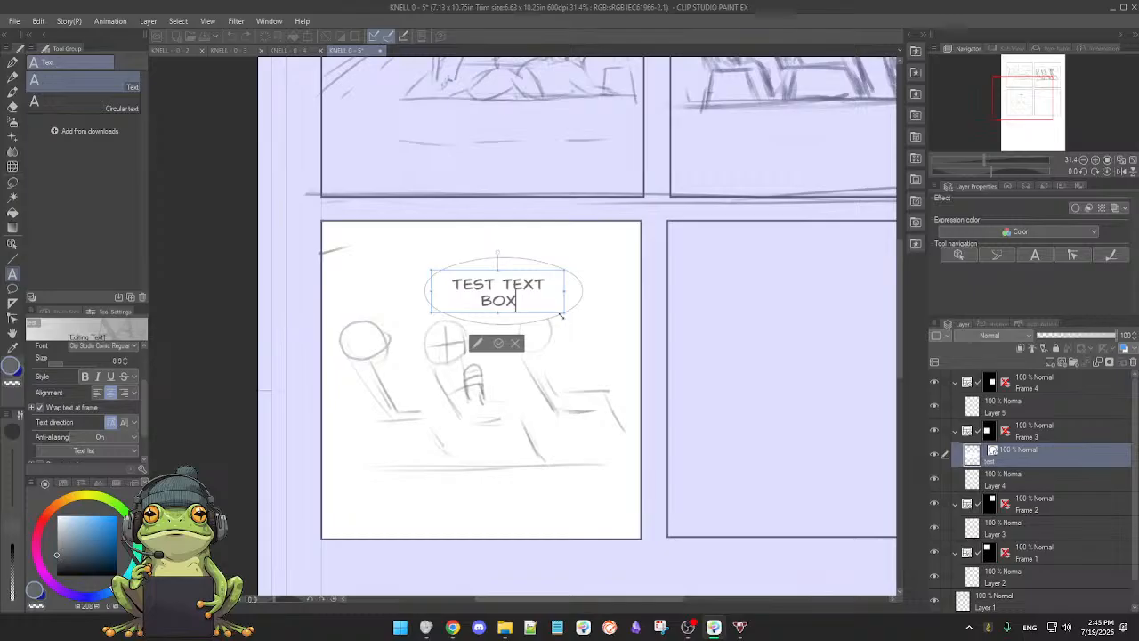
mouse_move(565, 313)
left_mouse_down()
mouse_move(582, 326)
mouse_move(572, 317)
left_mouse_up()
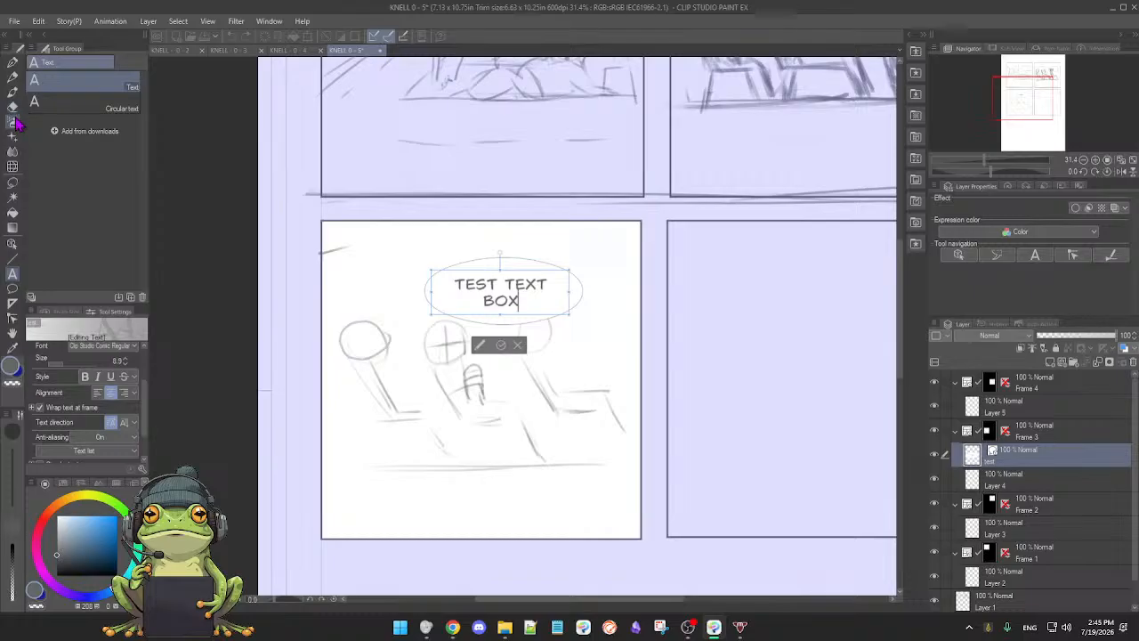
left_click(12, 246)
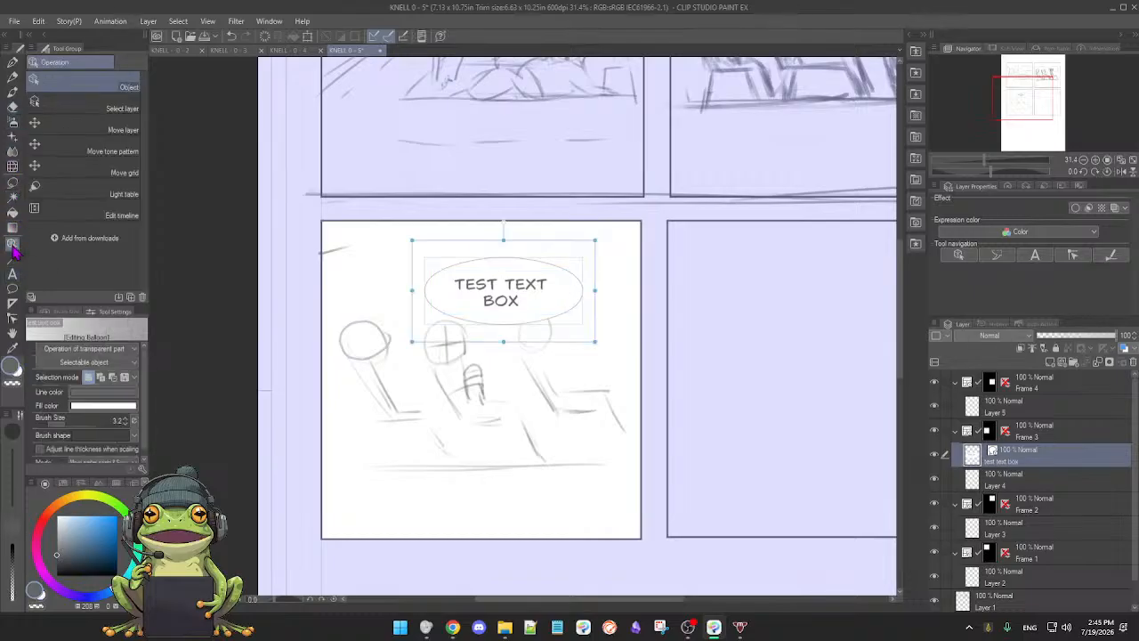
- Nudge the "TEST TEXT BOX" lettering slightly to the right inside the speech balloon
left_click(548, 317)
left_click_drag(543, 305, 546, 304)
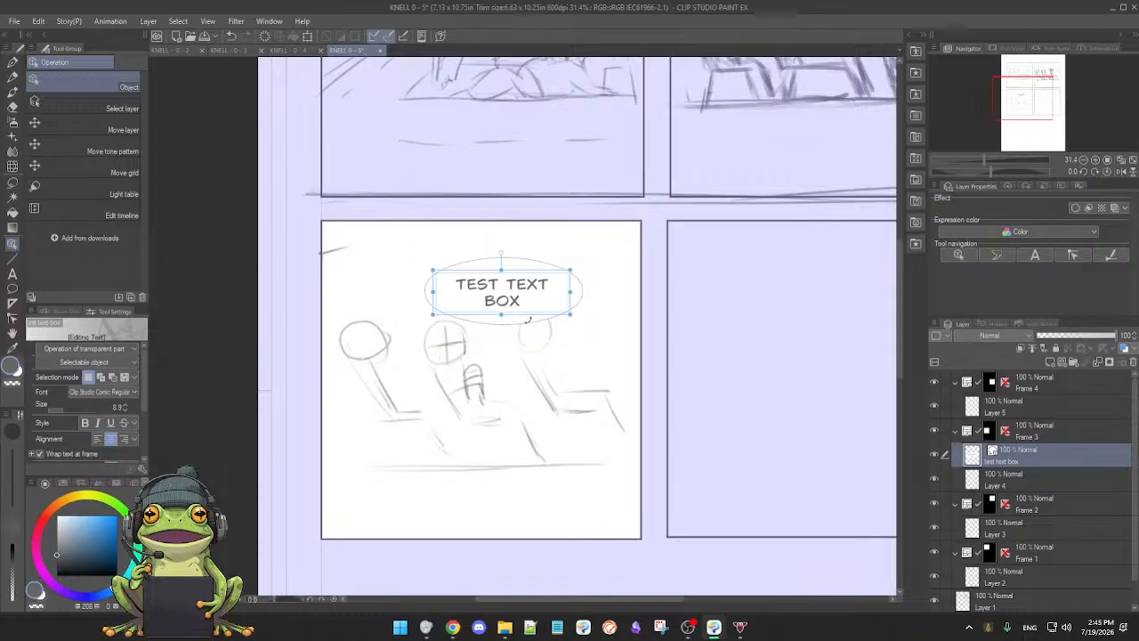
left_click_drag(530, 319, 530, 319)
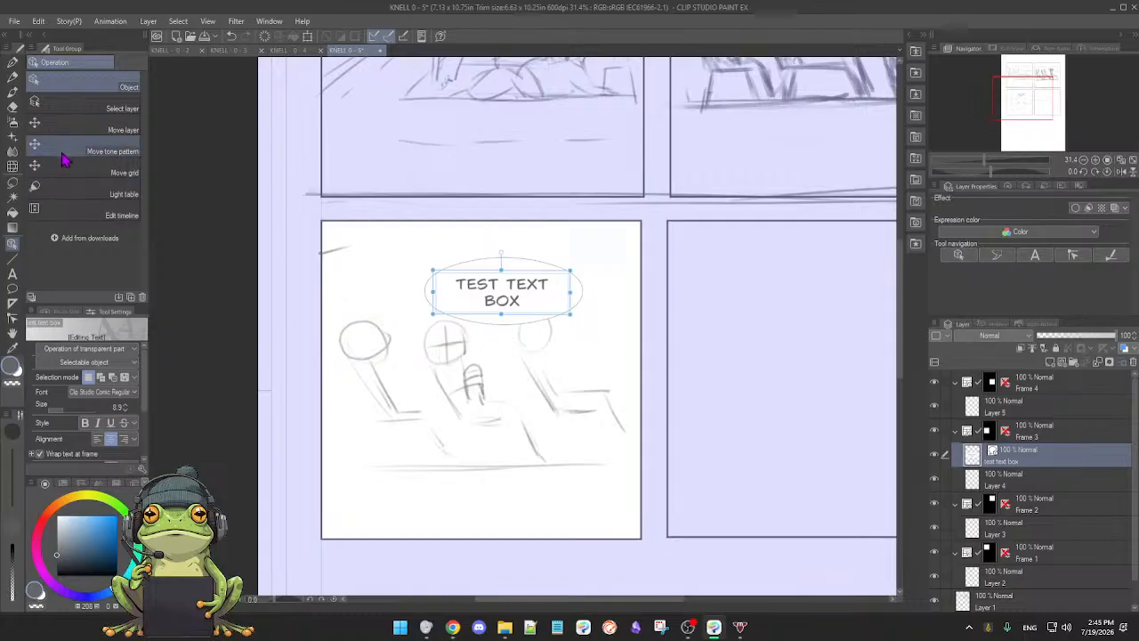
left_click(11, 320)
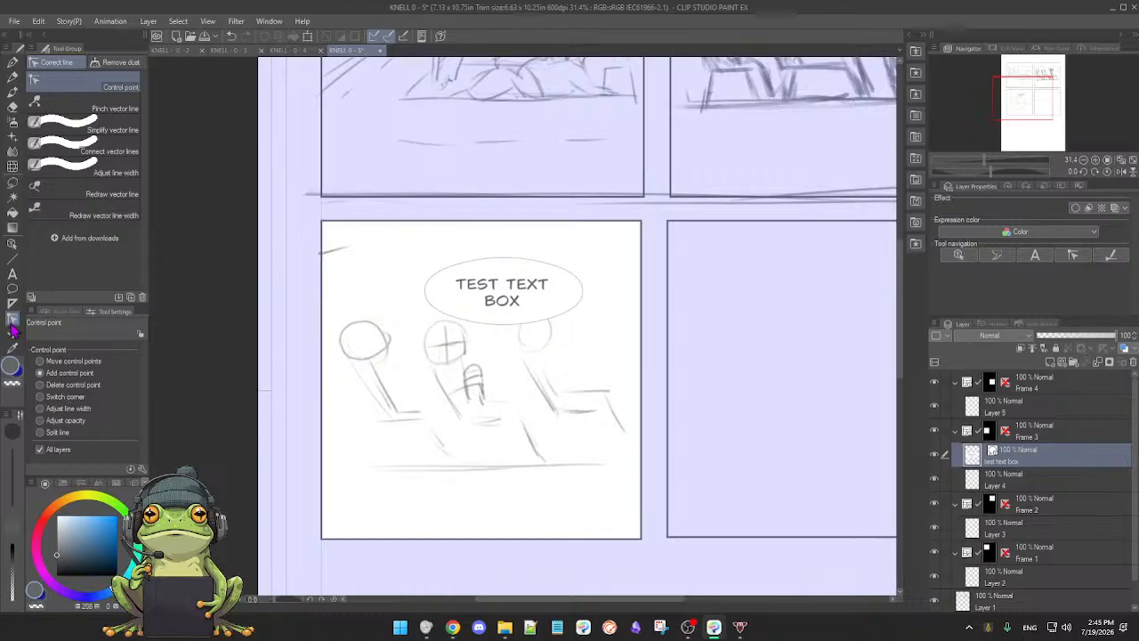
left_click(12, 289)
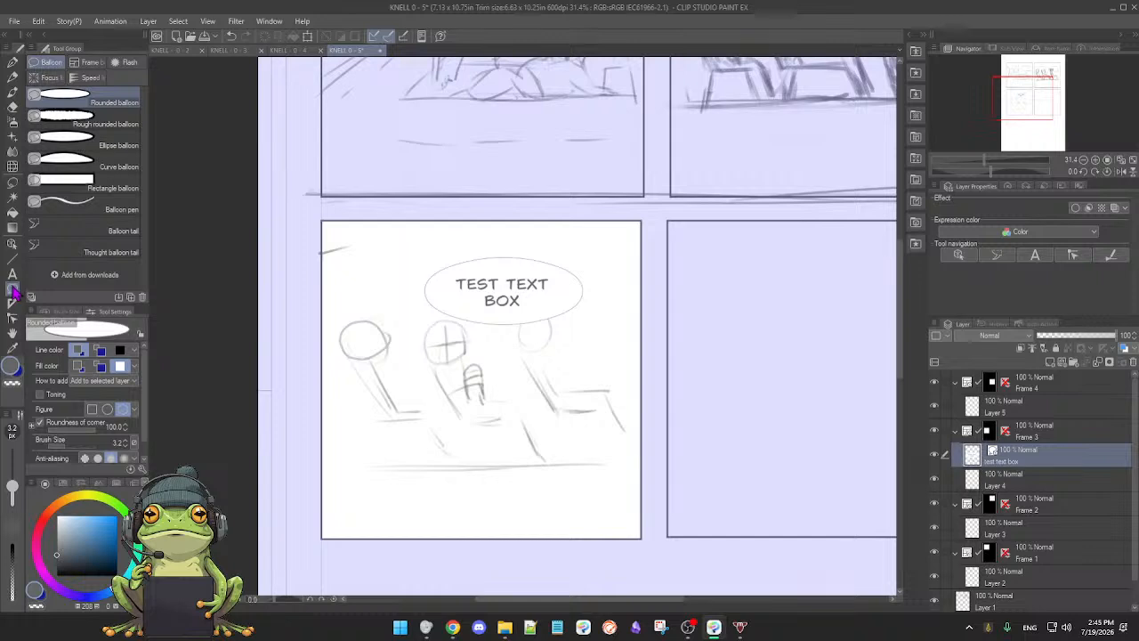
left_click(13, 276)
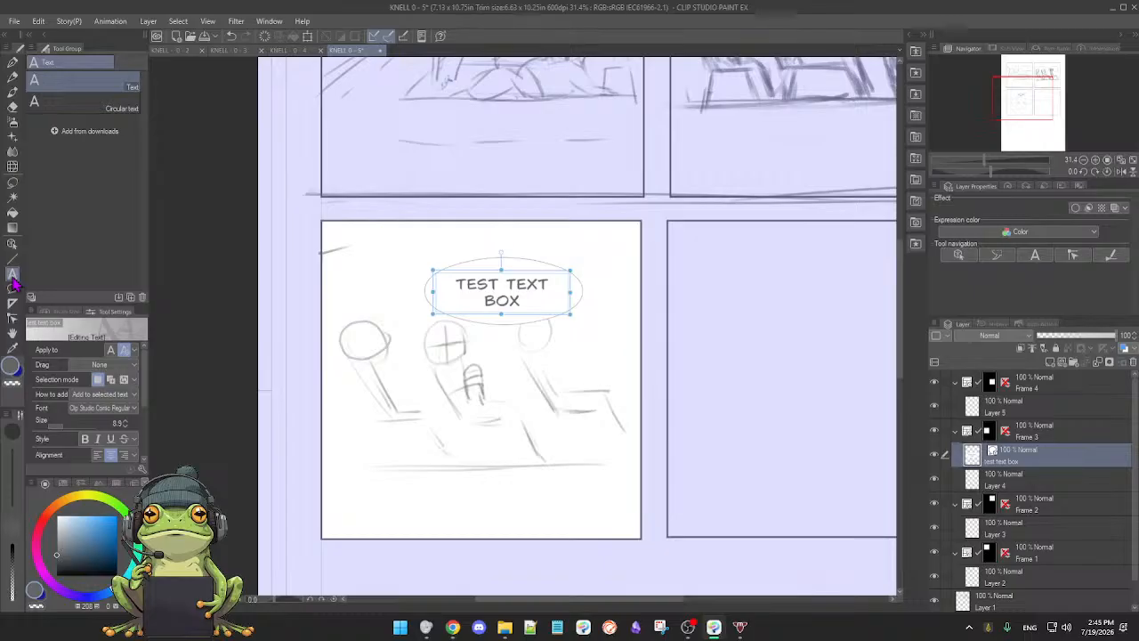
left_click(12, 245)
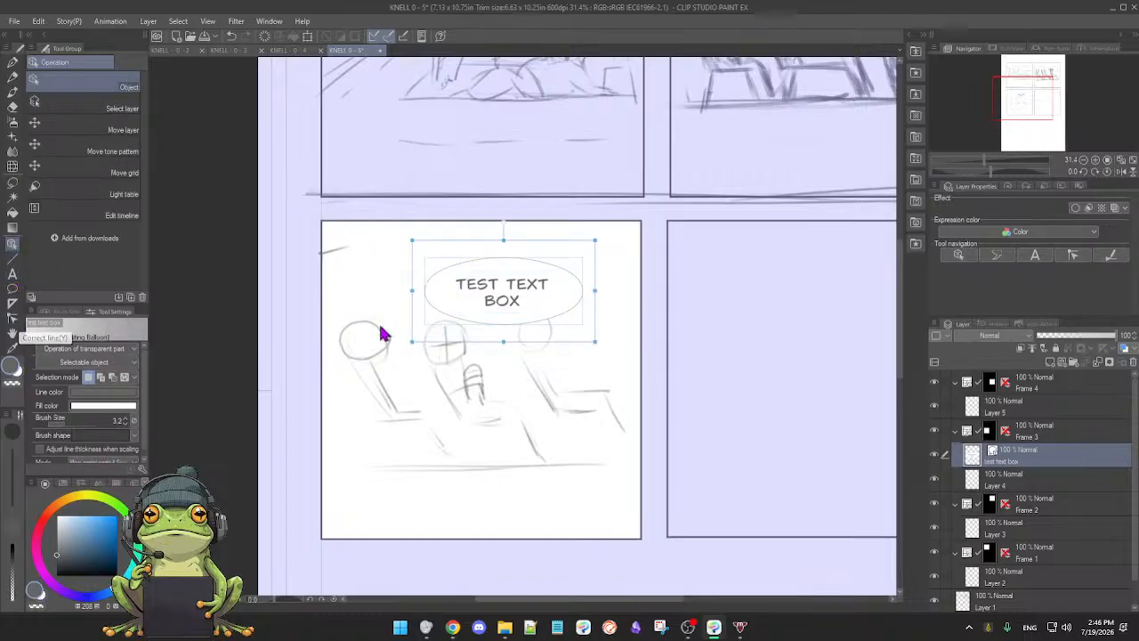
left_click(12, 321)
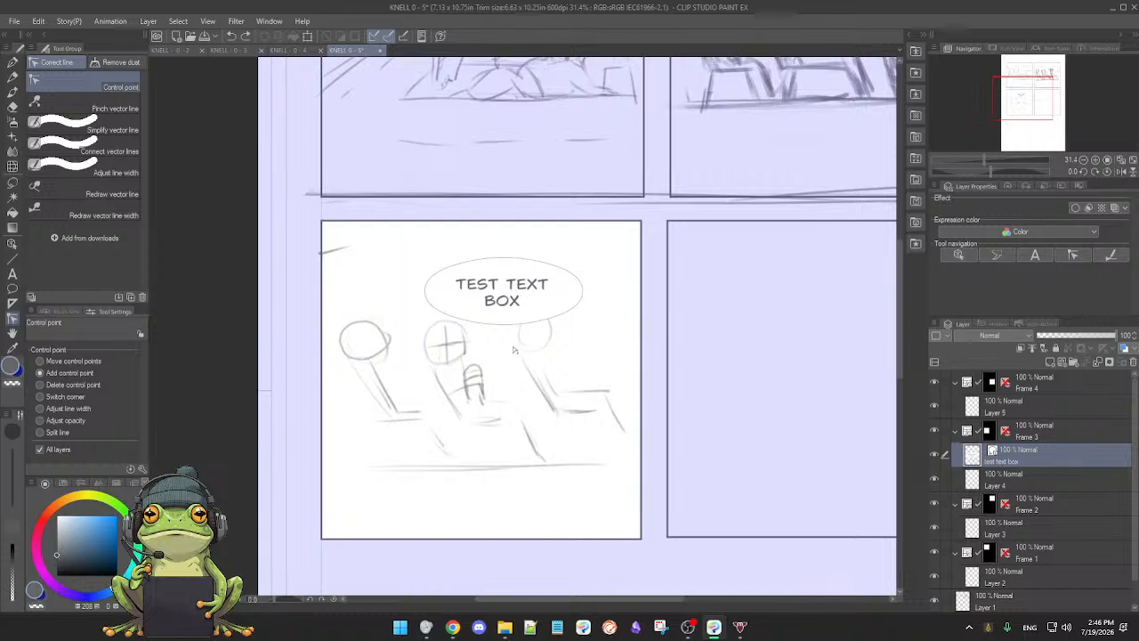
left_click(472, 308)
left_click(762, 468)
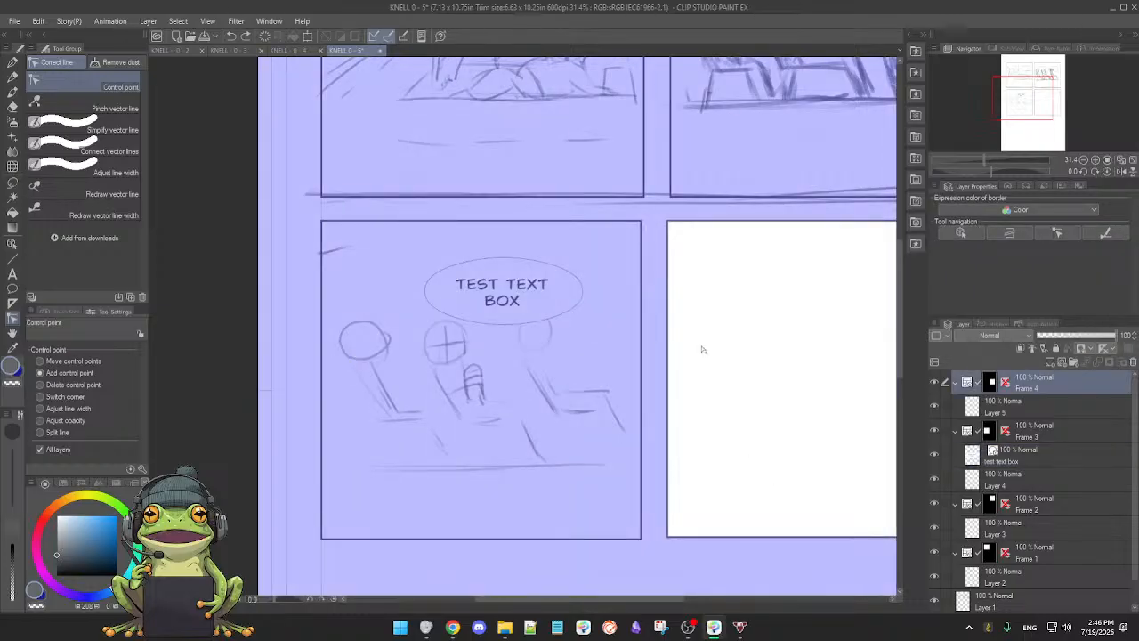
- Turn on the ruler display for the Frame 3 folder and return to the test text box layer
left_click(1006, 436)
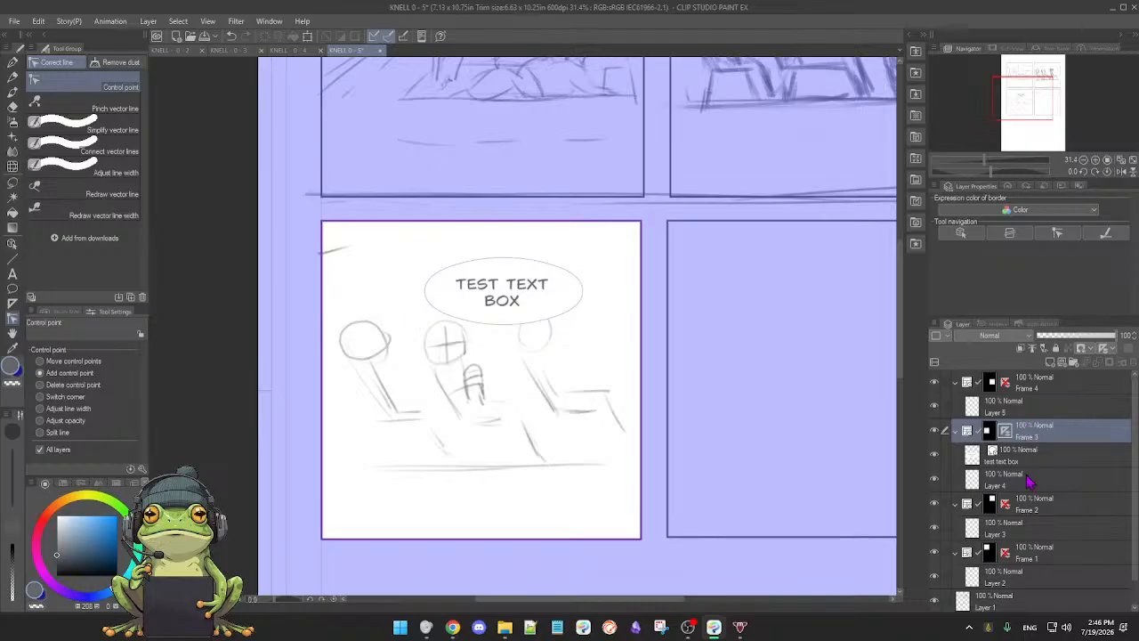
left_click(1046, 578)
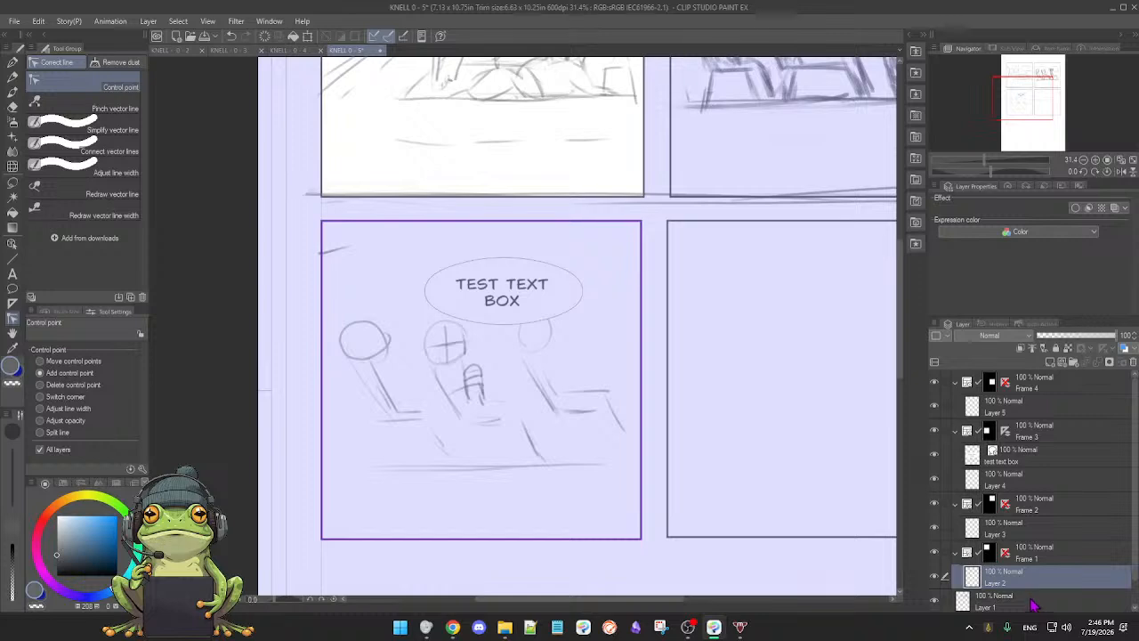
left_click(1034, 602)
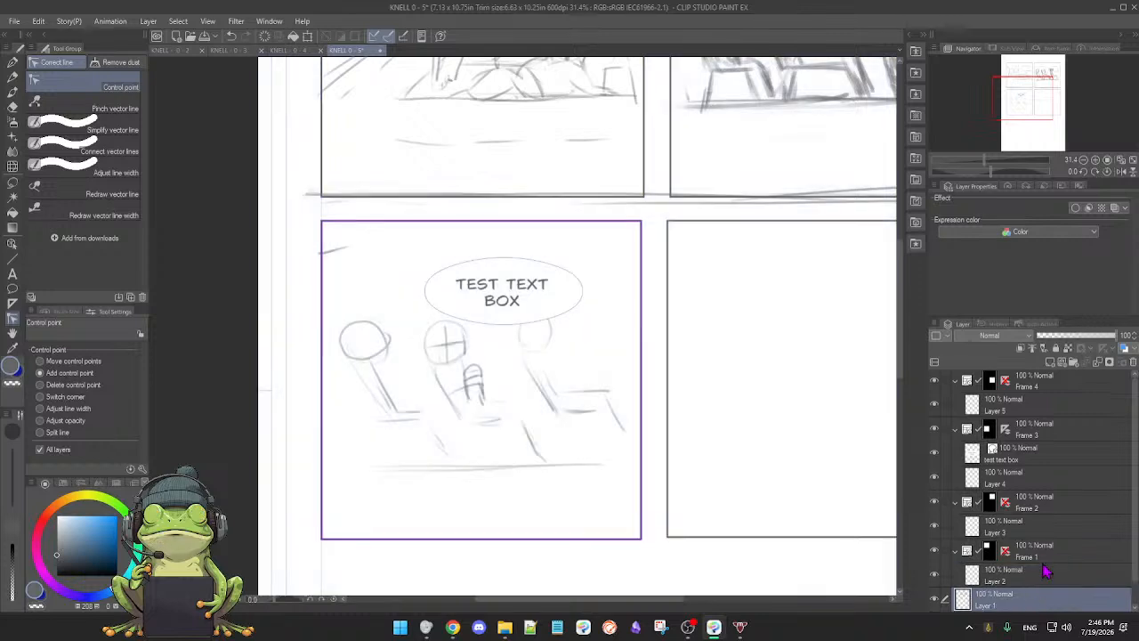
left_click(1047, 460)
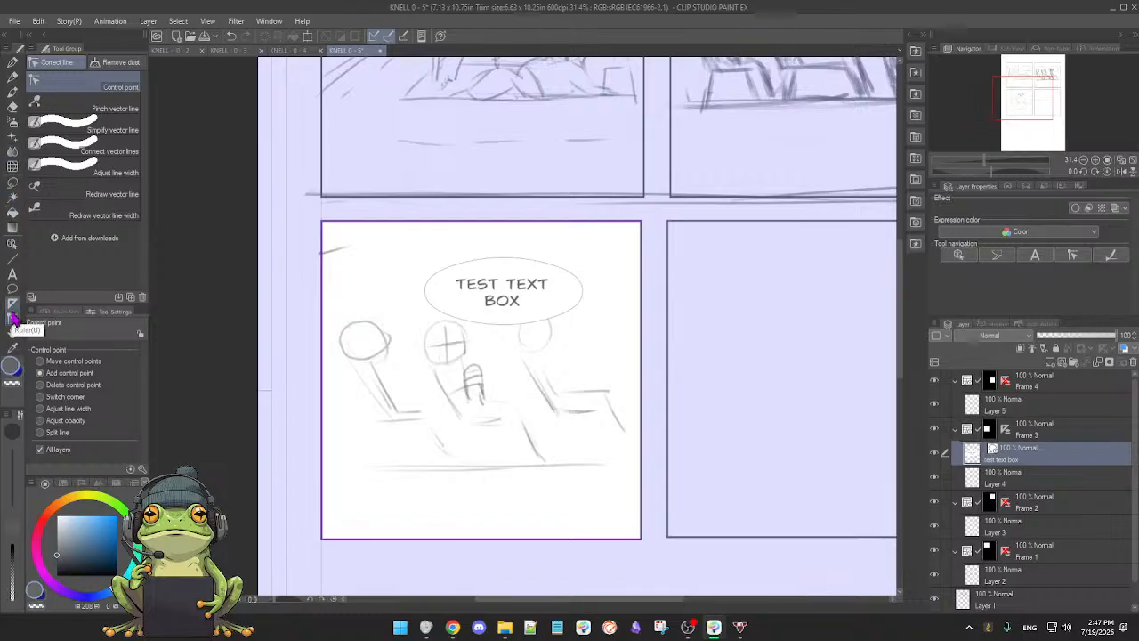
- Scale the speech balloon and its text down slightly from the lower-left corner
left_click(12, 243)
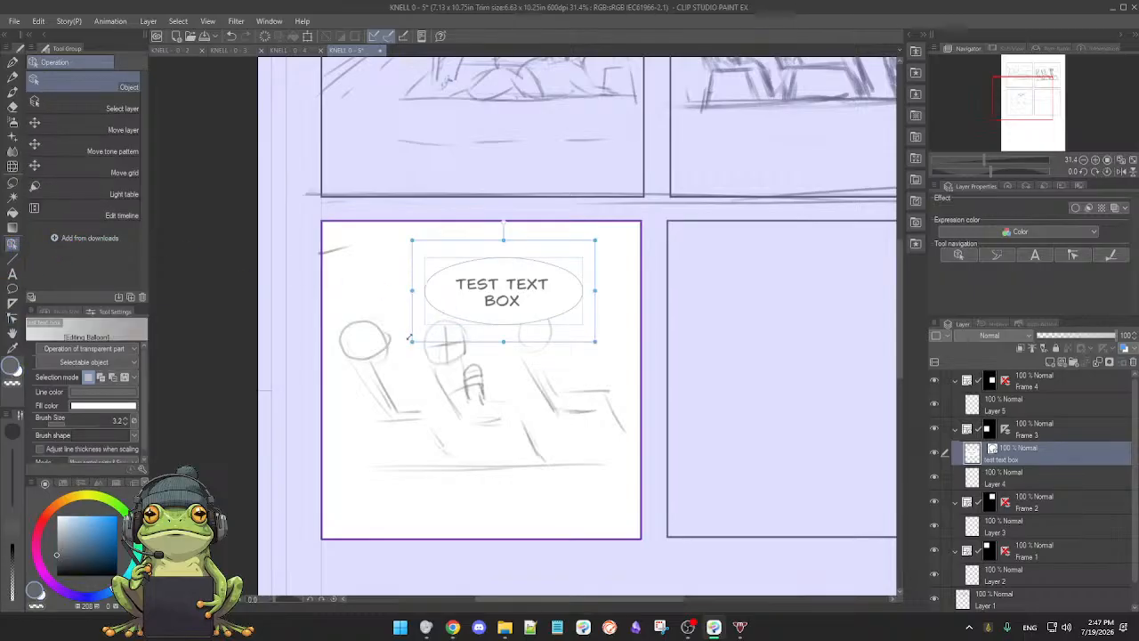
left_click_drag(411, 341, 439, 333)
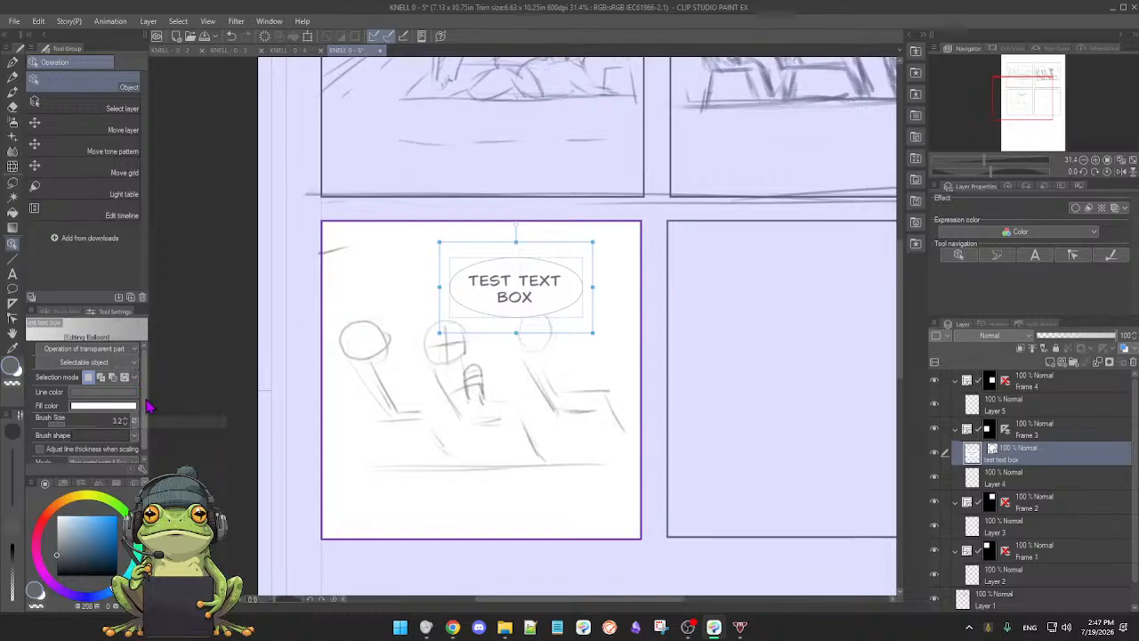
scroll(147, 427, "down", 1)
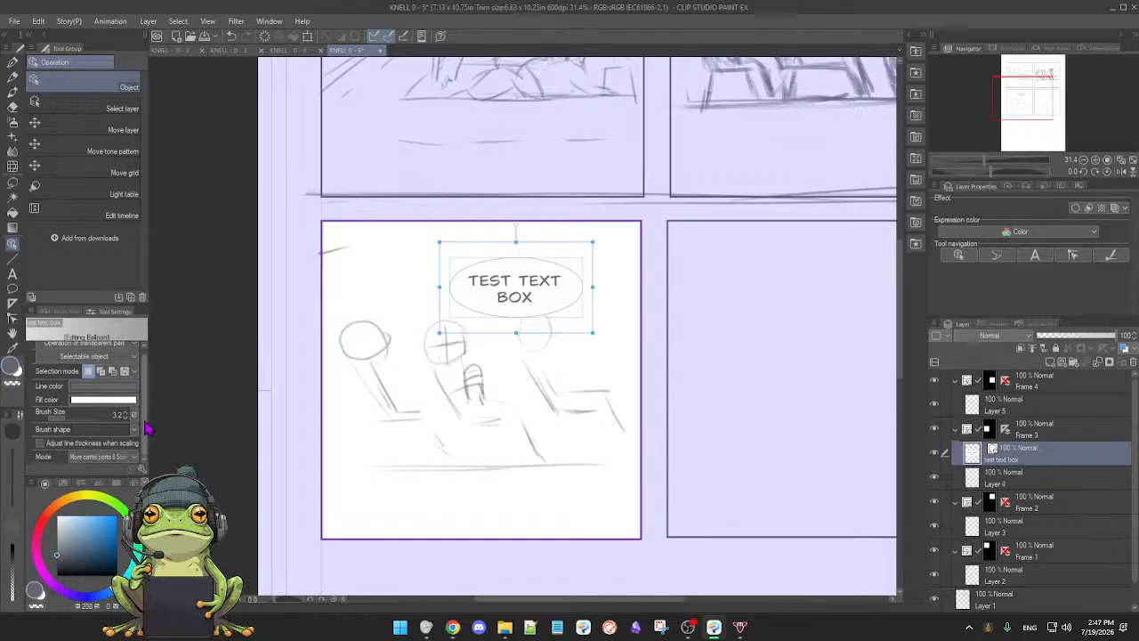
scroll(146, 426, "up", 1)
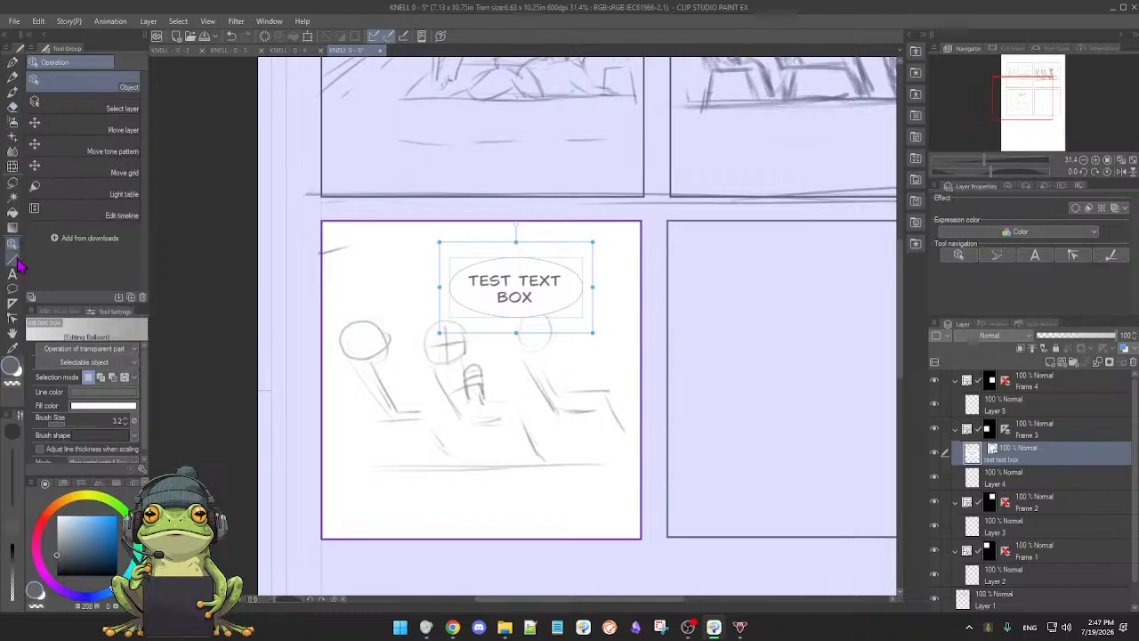
- Try to rotate the "TEST TEXT BOX" text frame slightly while editing it, and cancel the text edit
left_click(12, 274)
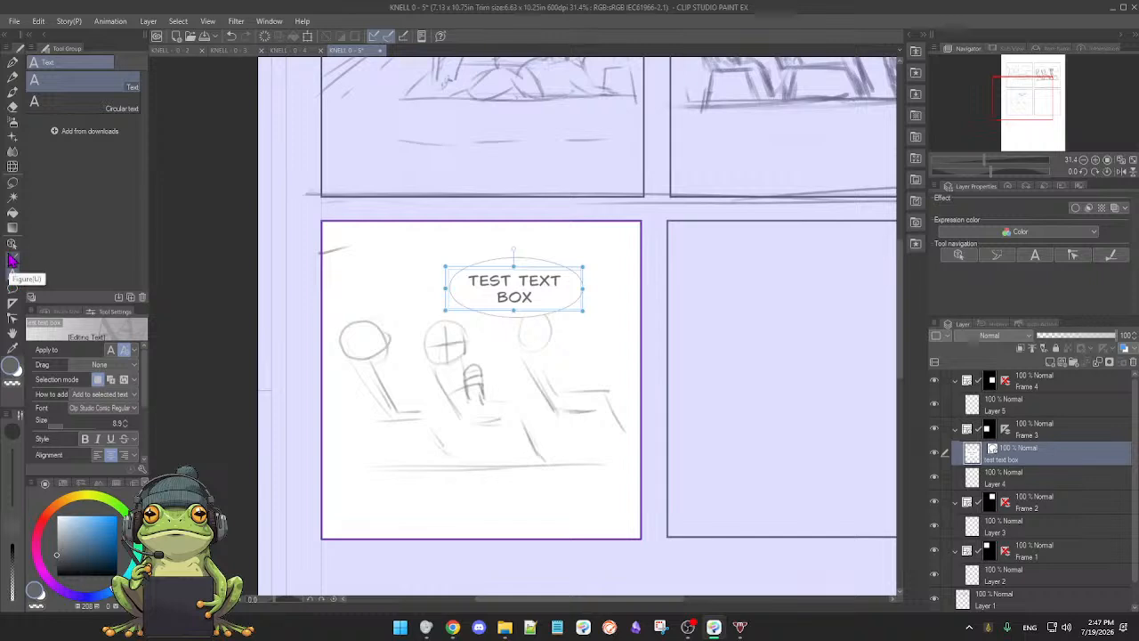
left_click(13, 257)
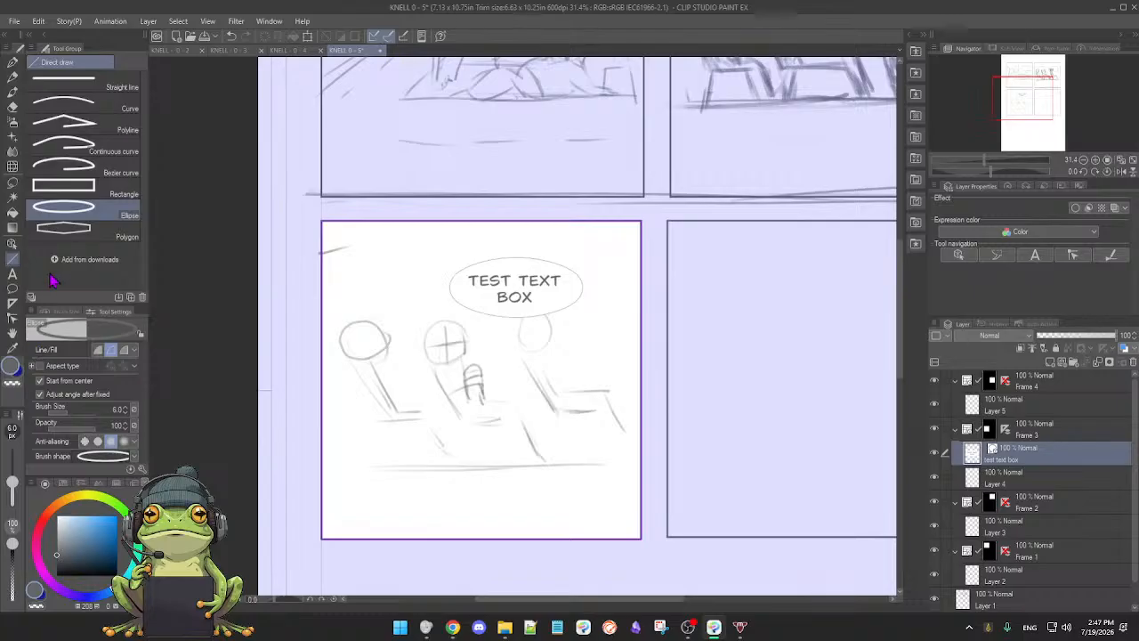
left_click(13, 275)
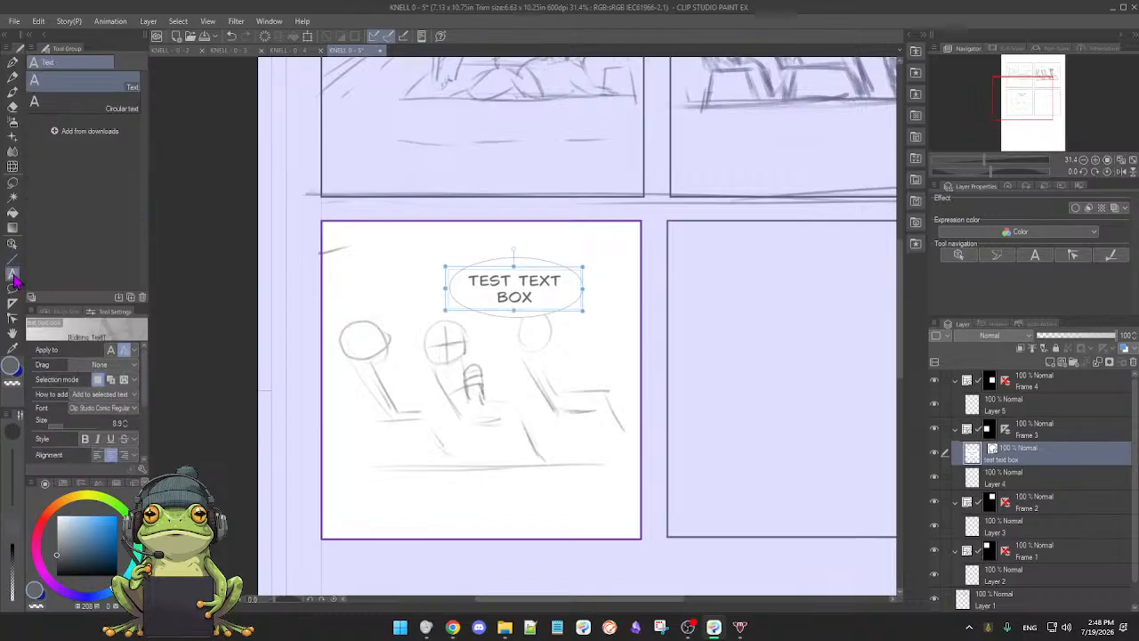
left_click(541, 290)
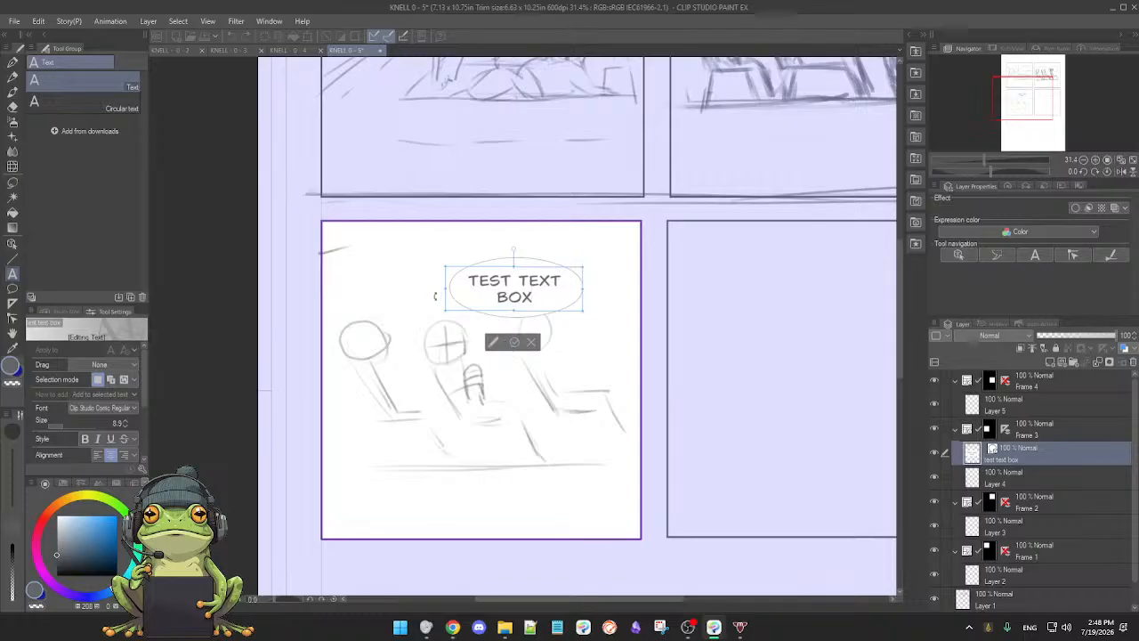
mouse_move(444, 306)
left_mouse_down()
mouse_move(433, 312)
mouse_move(433, 300)
left_mouse_up()
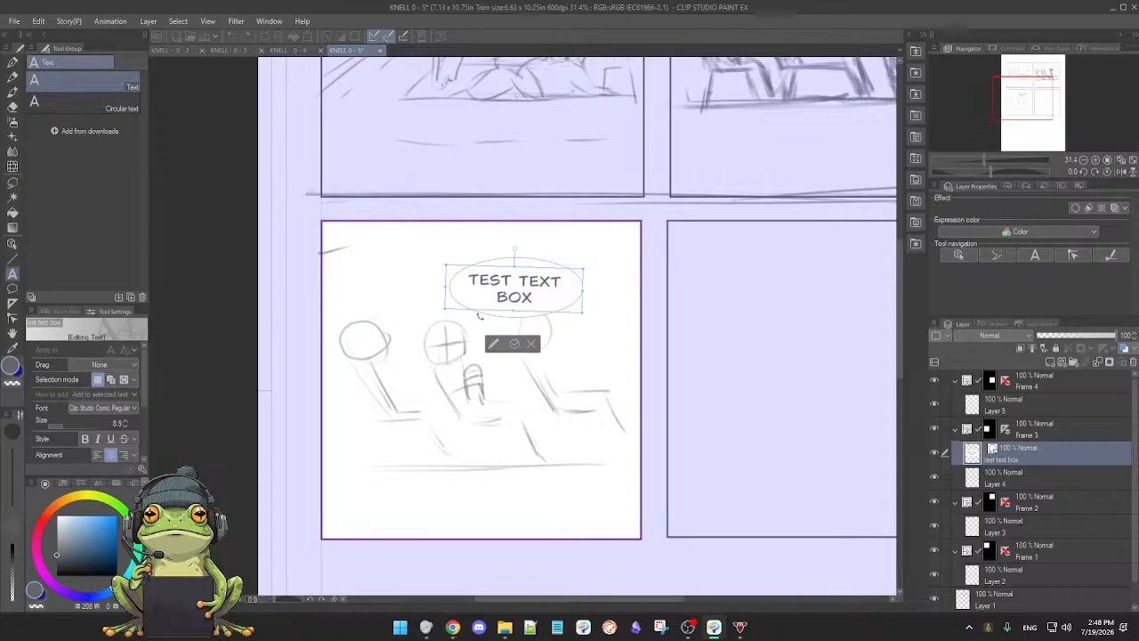
left_click_drag(437, 311, 438, 311)
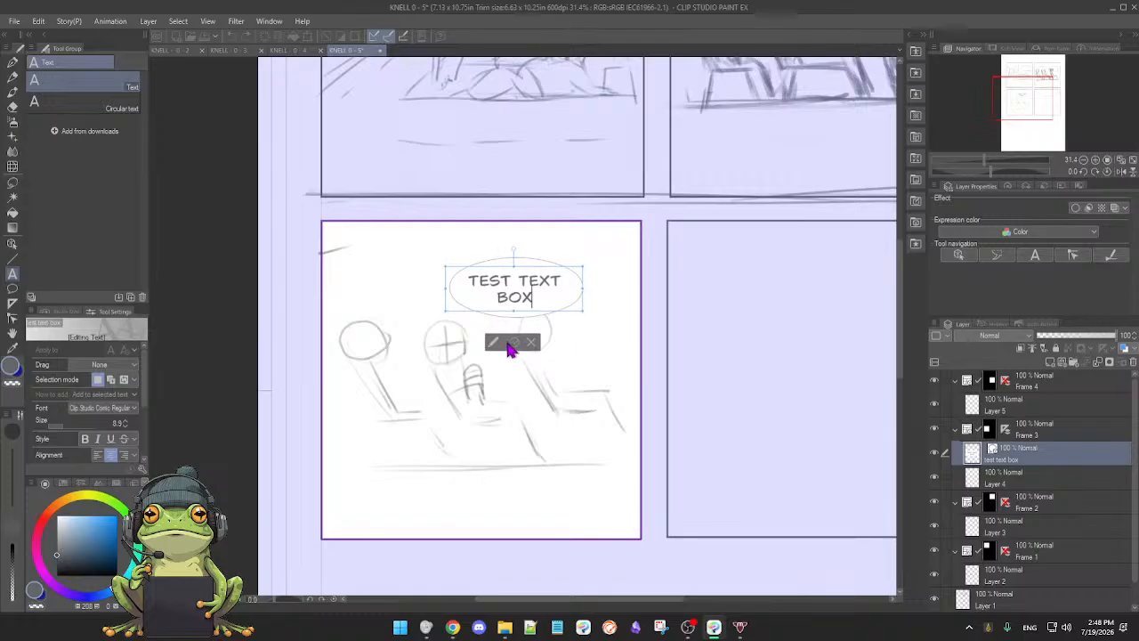
left_click(531, 343)
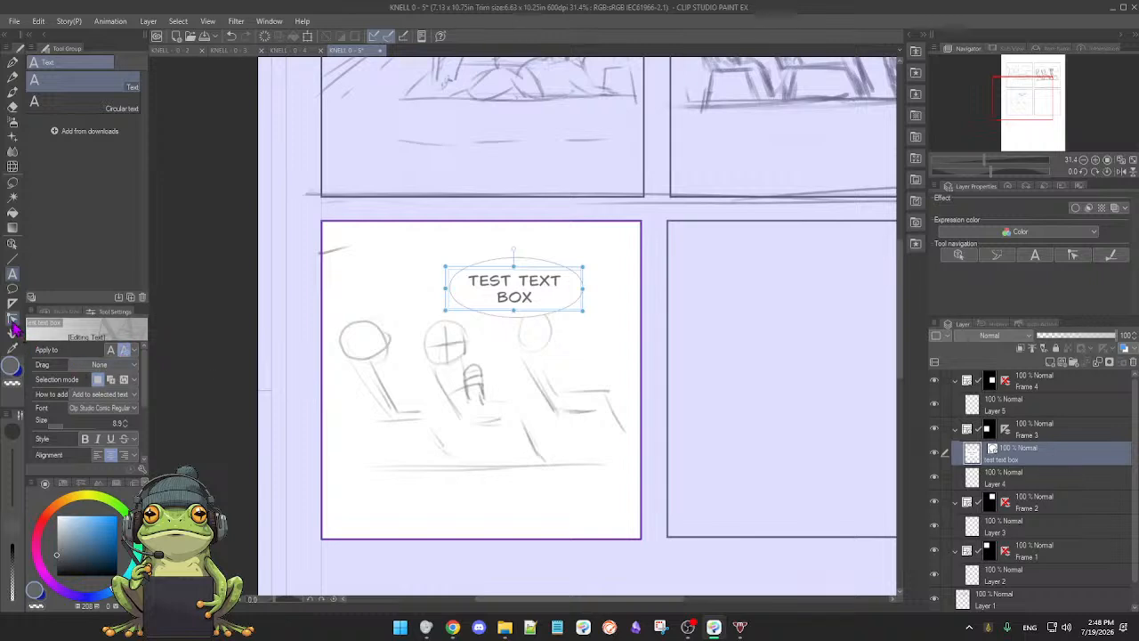
- Try adding a rounded balloon that overlaps the lower part of the text balloon, and undo it
left_click(12, 319)
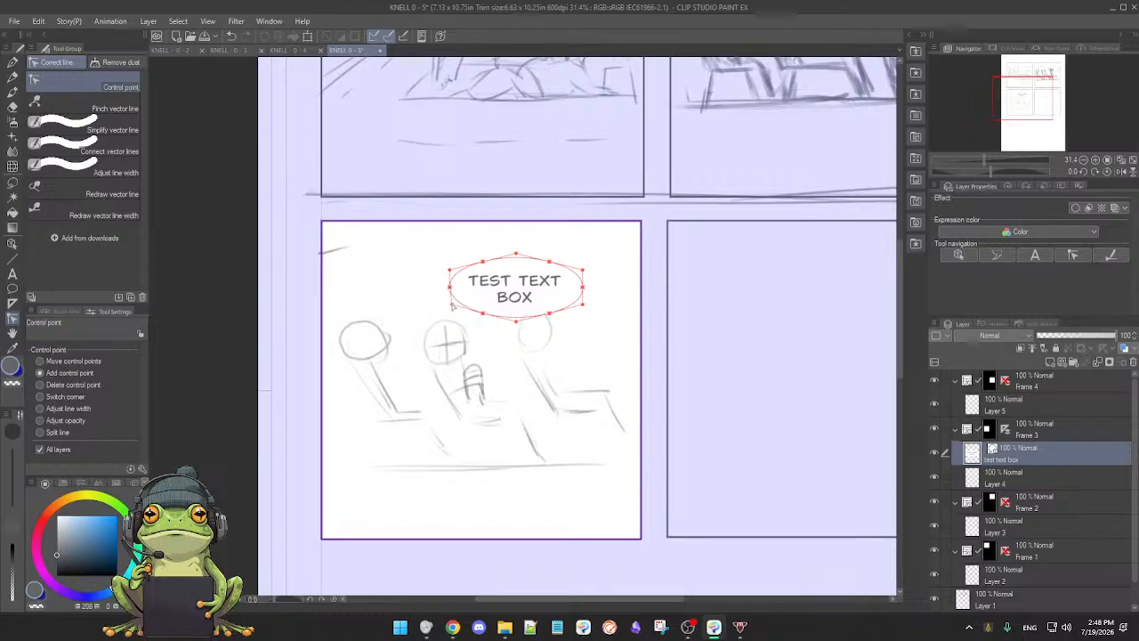
left_click(12, 289)
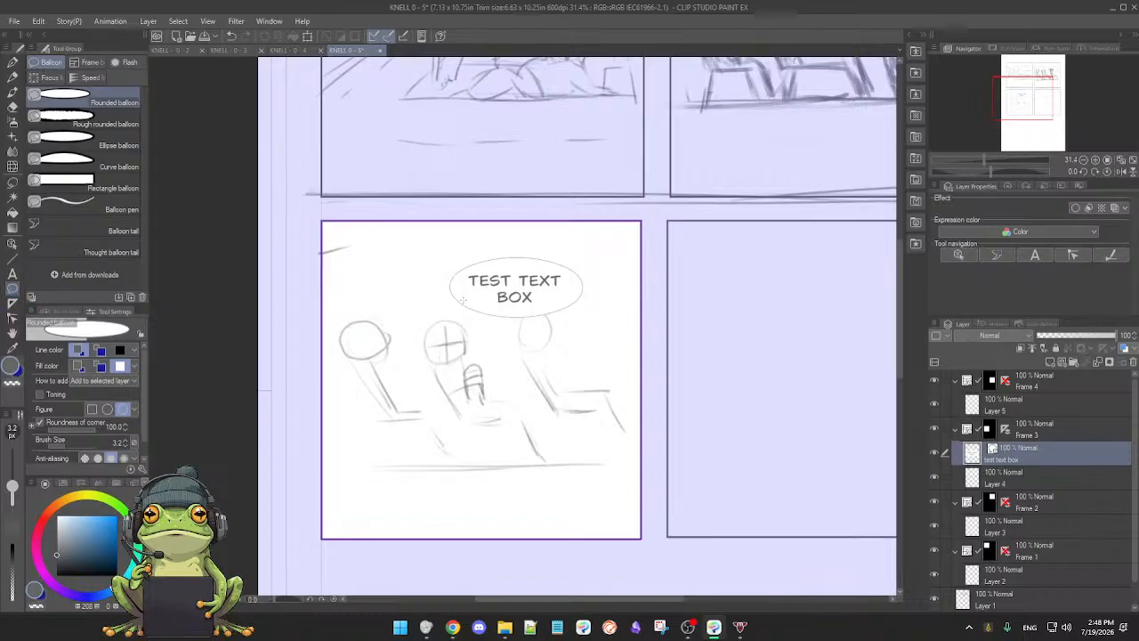
left_click_drag(466, 297, 536, 335)
key("ctrl+z")
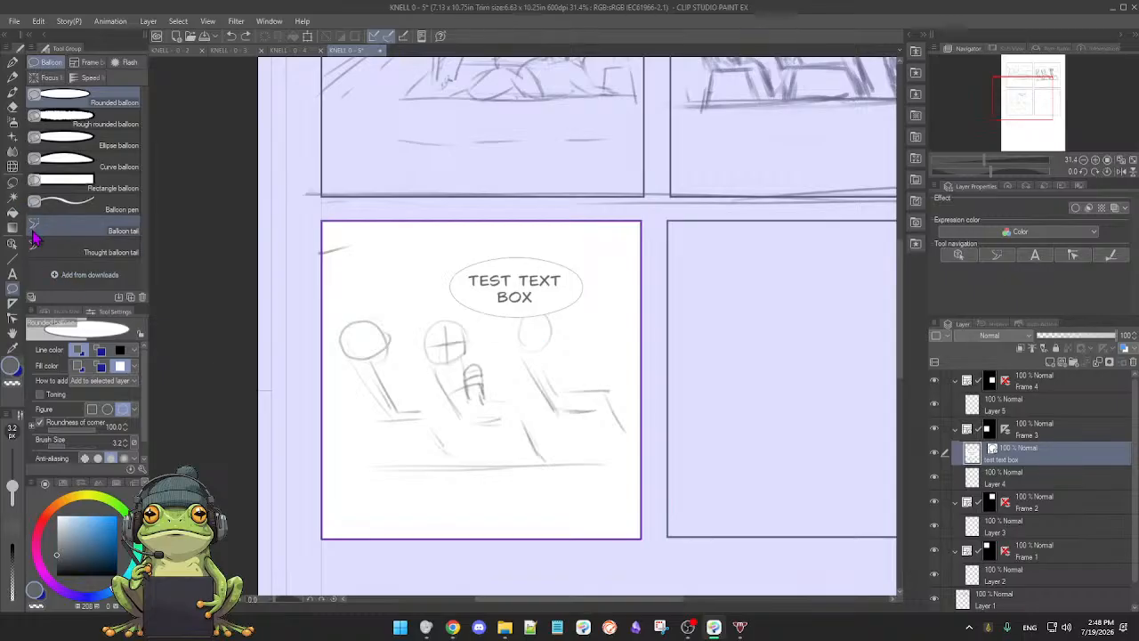
- Disable Wrap text at frame for "TEST TEXT BOX" and centre the single line vertically in the balloon
left_click(13, 274)
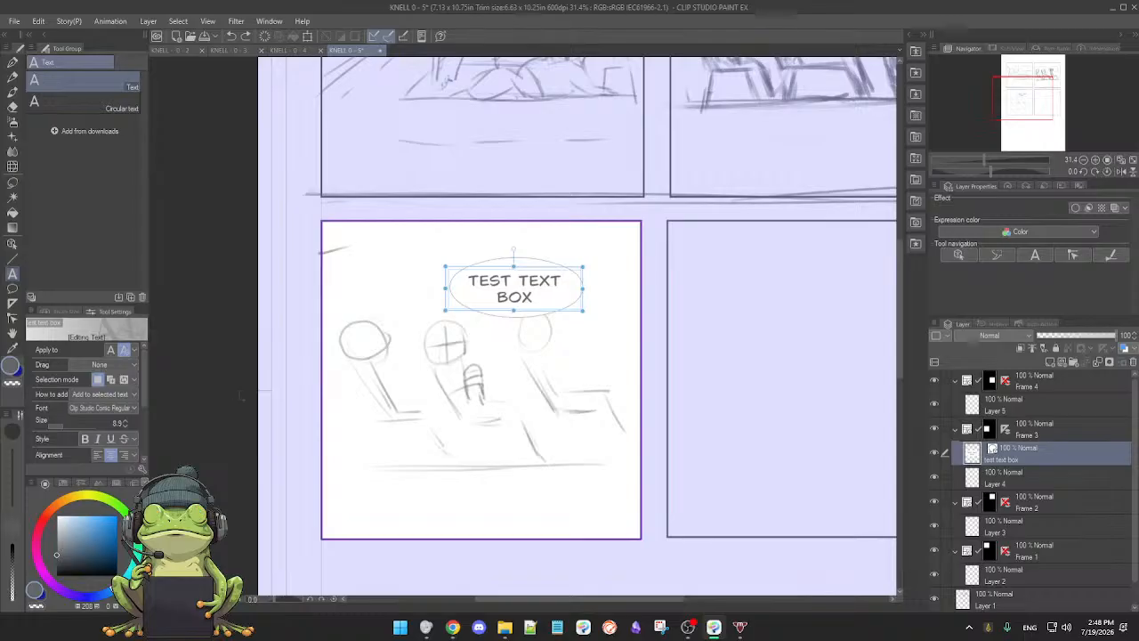
left_click_drag(145, 380, 142, 420)
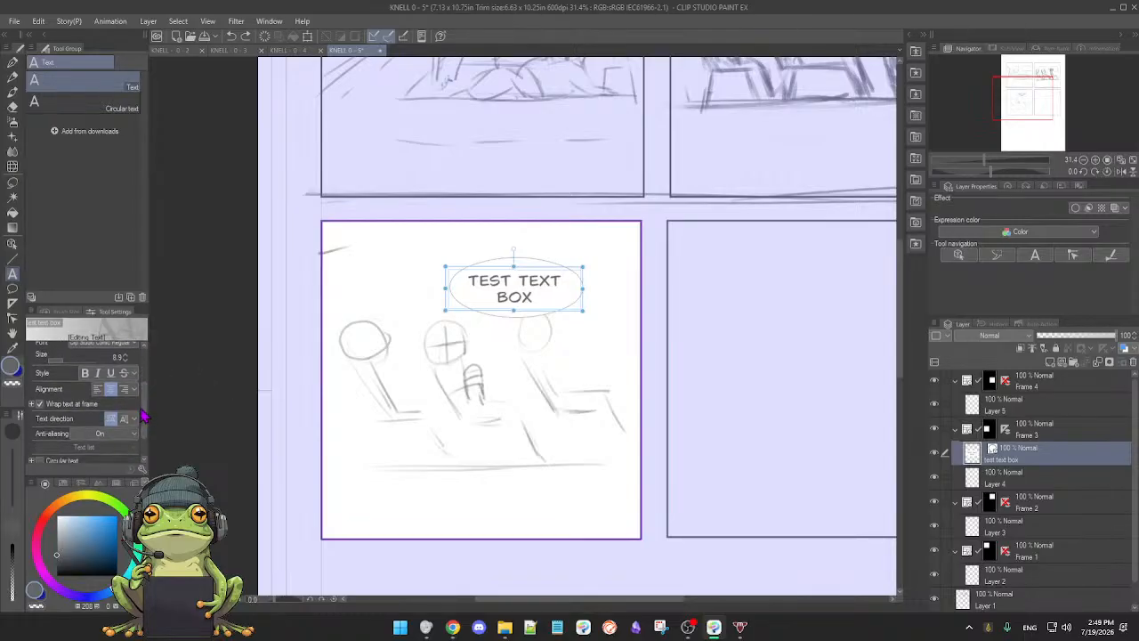
left_click(39, 406)
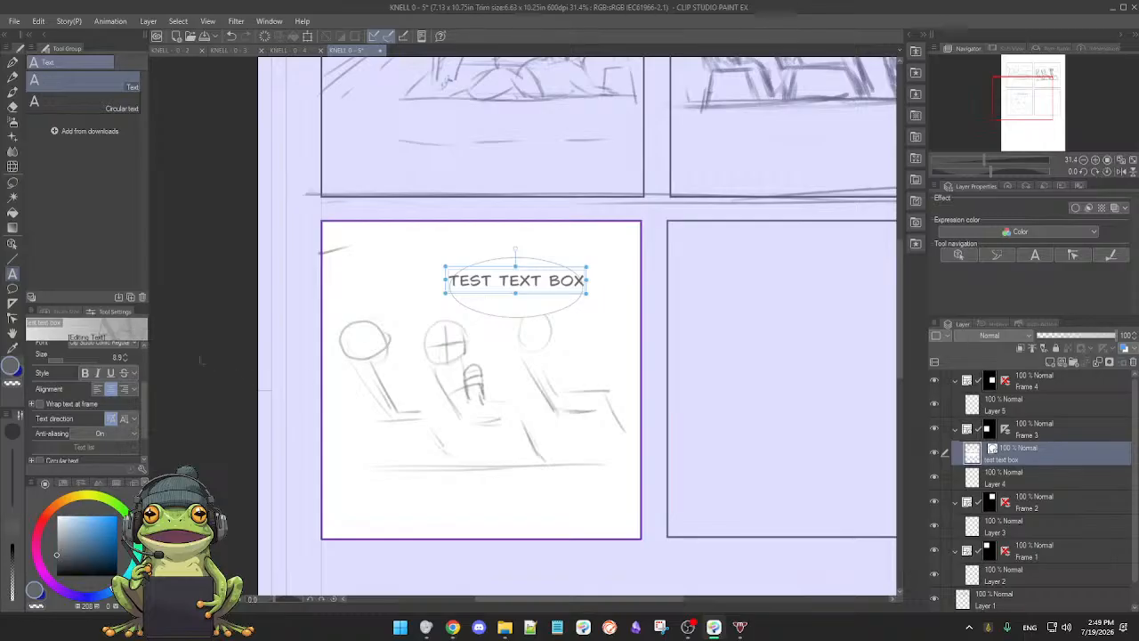
left_click(12, 245)
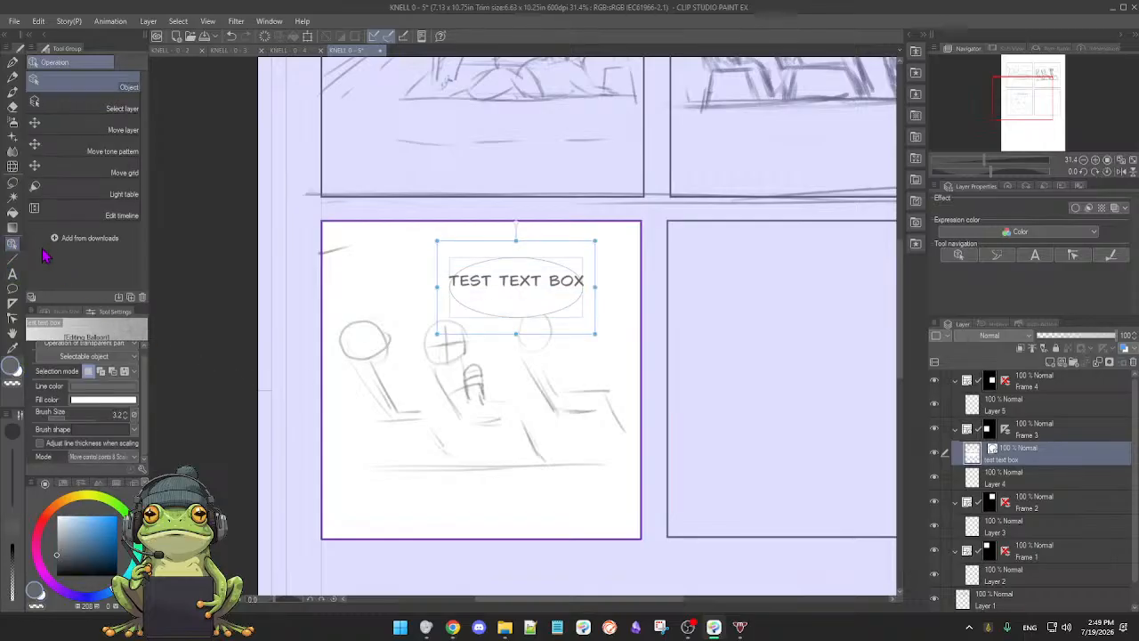
left_click(454, 304)
left_click_drag(465, 305, 520, 296)
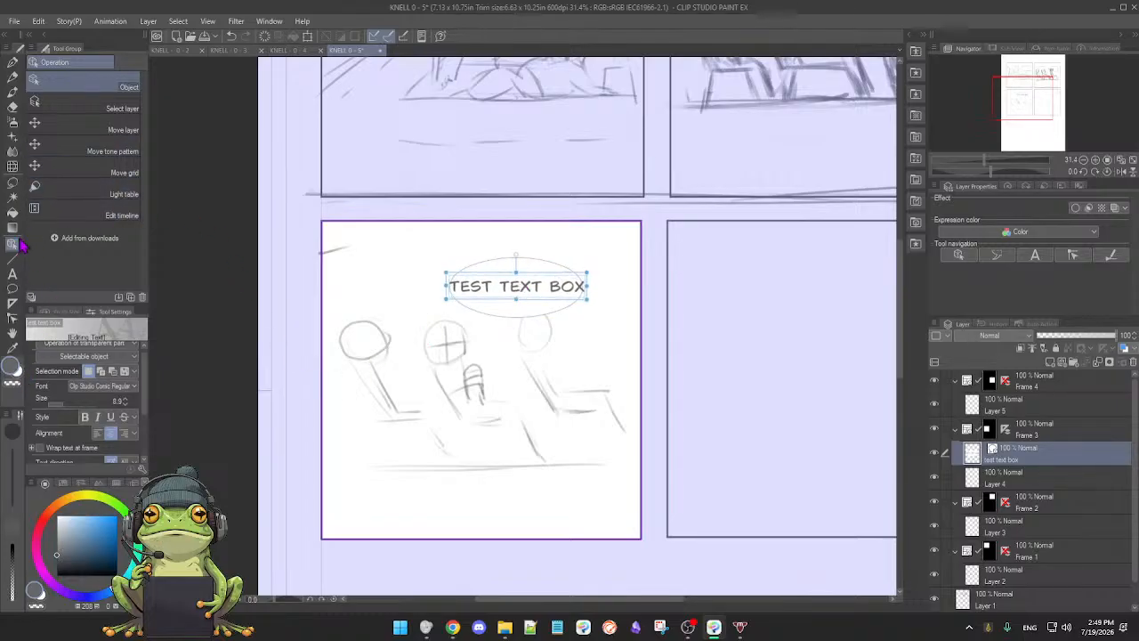
- Enable Wrap text at frame again and extend the text frame down and up so both lines fit in the balloon
scroll(149, 401, "down", 2)
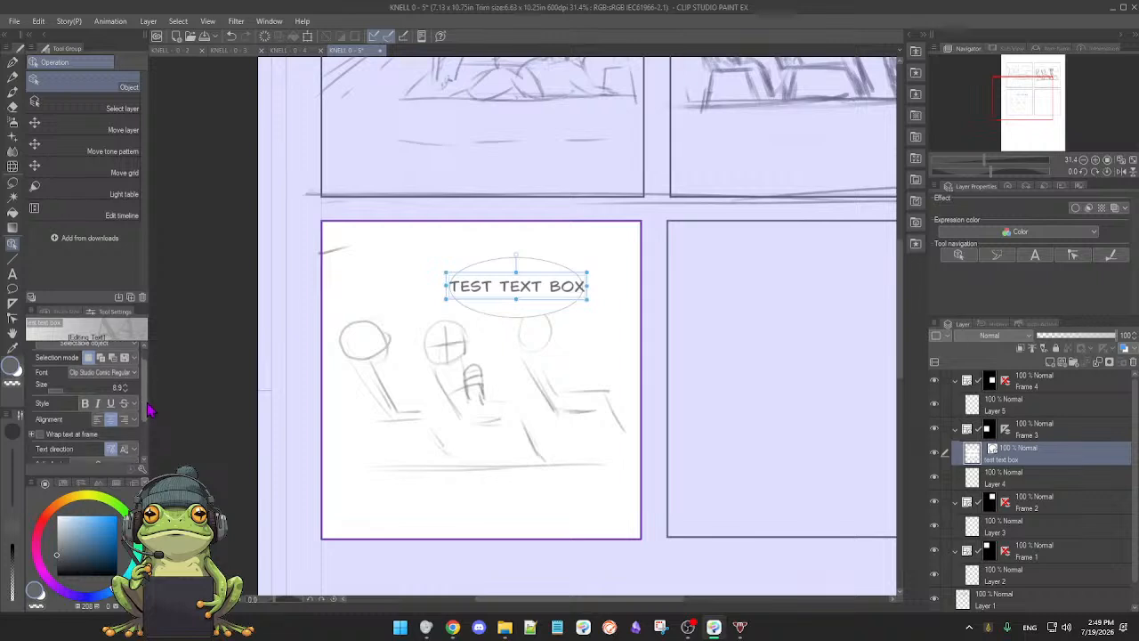
left_click(39, 407)
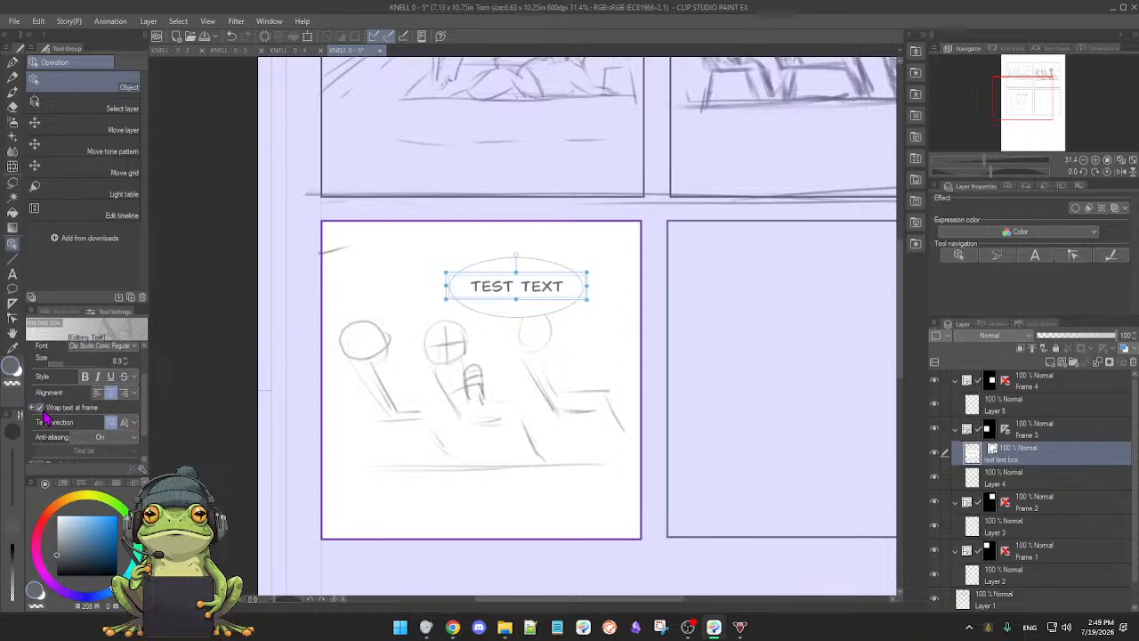
left_click_drag(515, 299, 516, 314)
left_click_drag(516, 272, 515, 263)
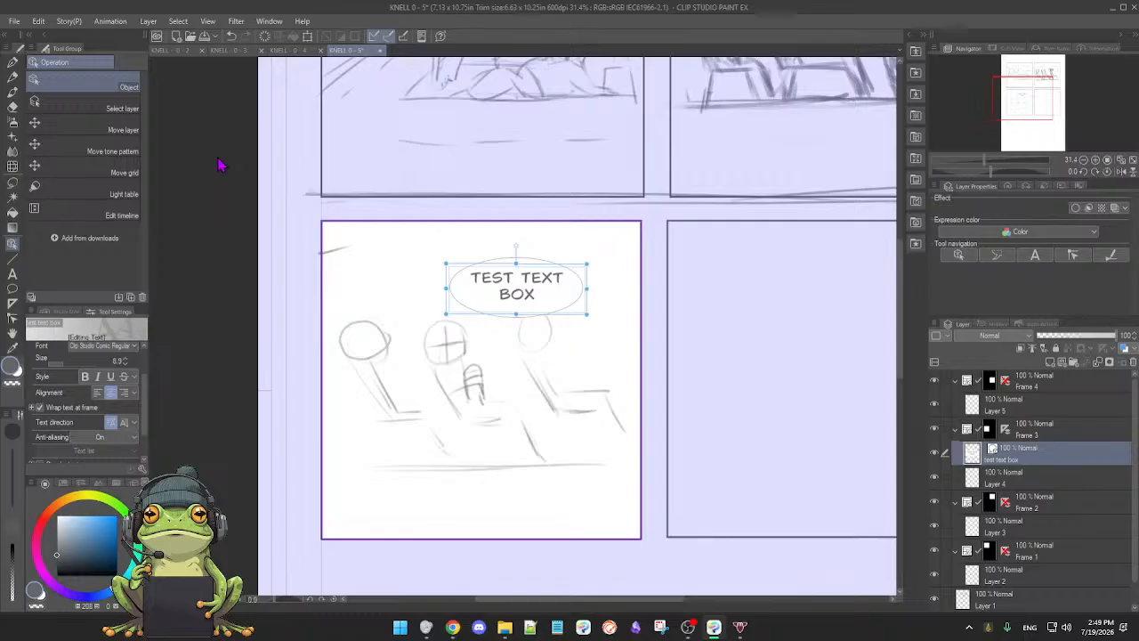
left_click(291, 50)
left_click(363, 51)
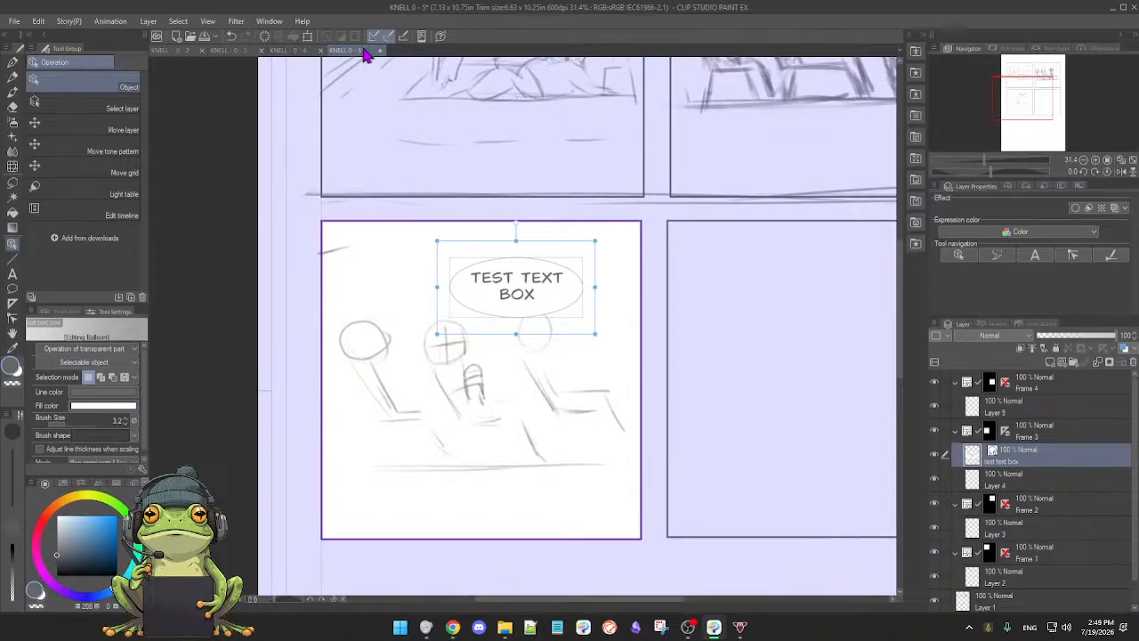
- Save the page KNELL 0 - 5, and review the open pages 0 - 4, 0 - 3 and 0 - 2 before returning to it
key("ctrl+s")
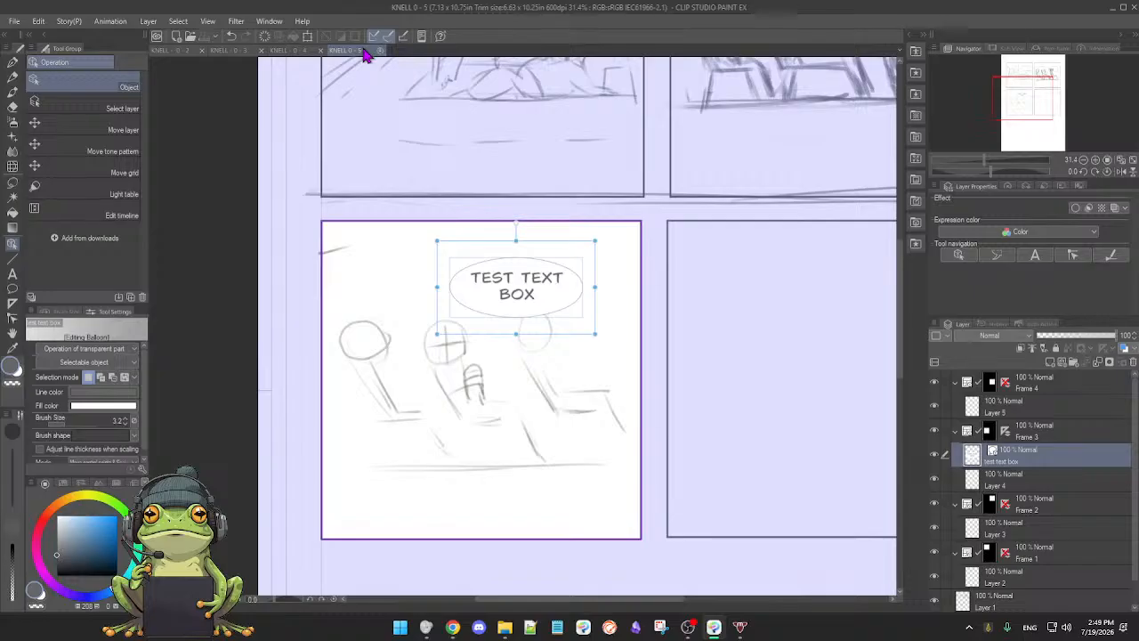
left_click(294, 53)
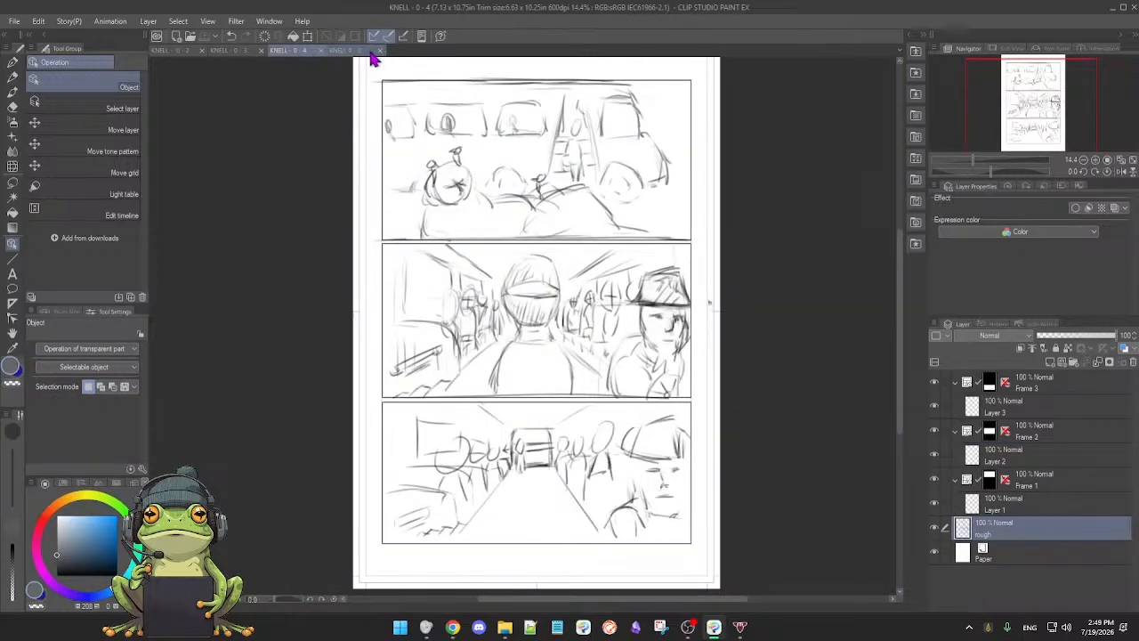
left_click(228, 50)
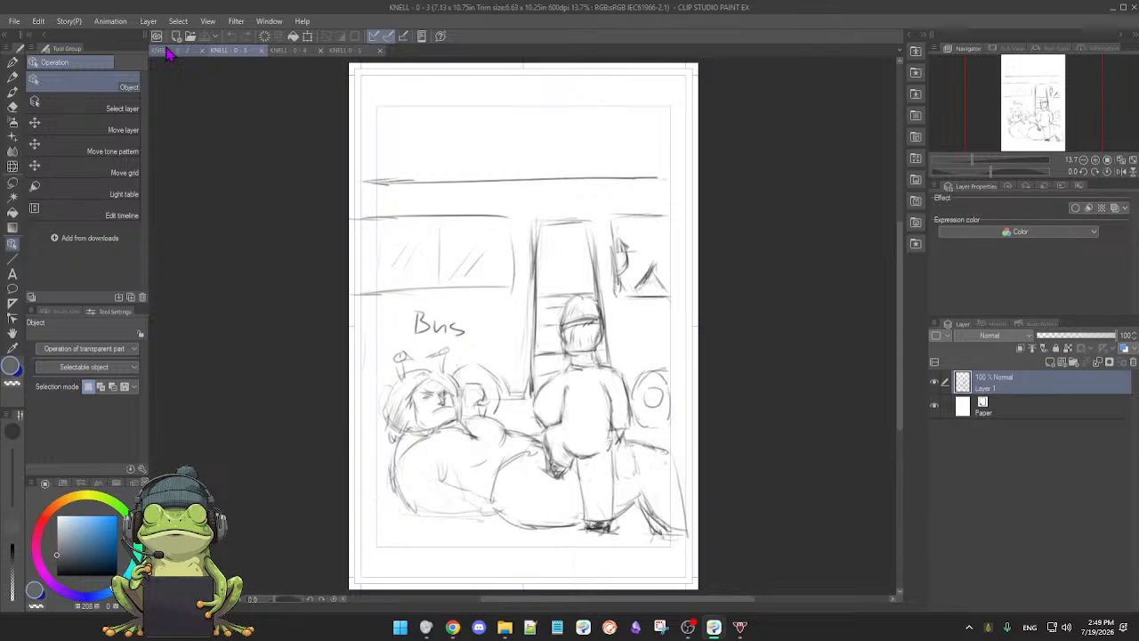
left_click(168, 51)
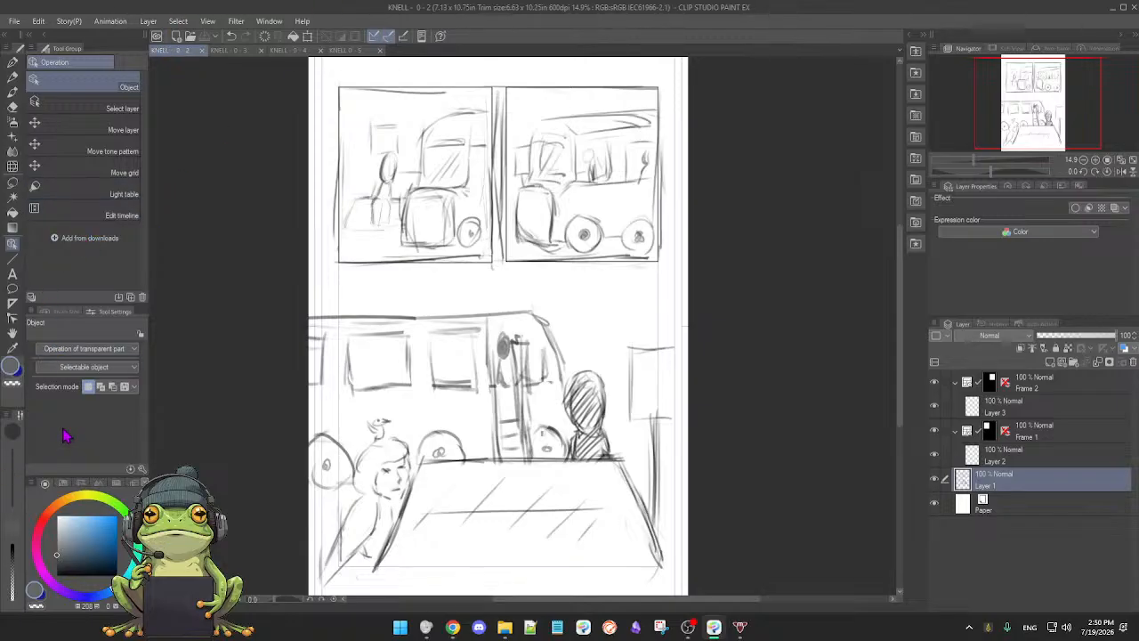
left_click(369, 53)
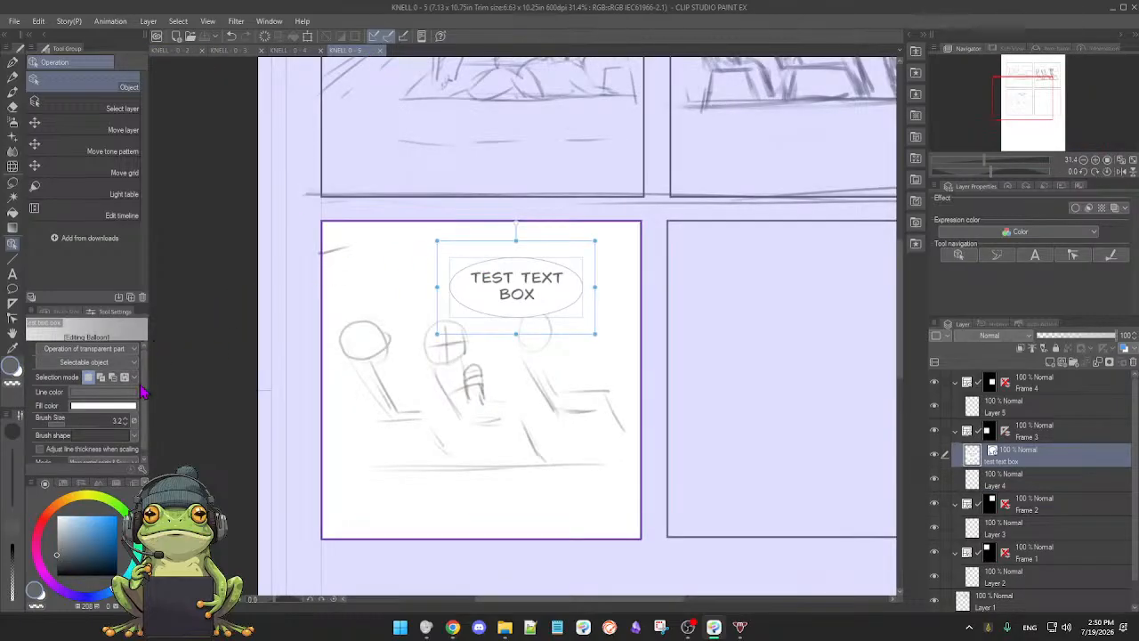
- Examine the Object tool settings for the selected text balloon, including the list of selectable object types
scroll(143, 402, "down", 1)
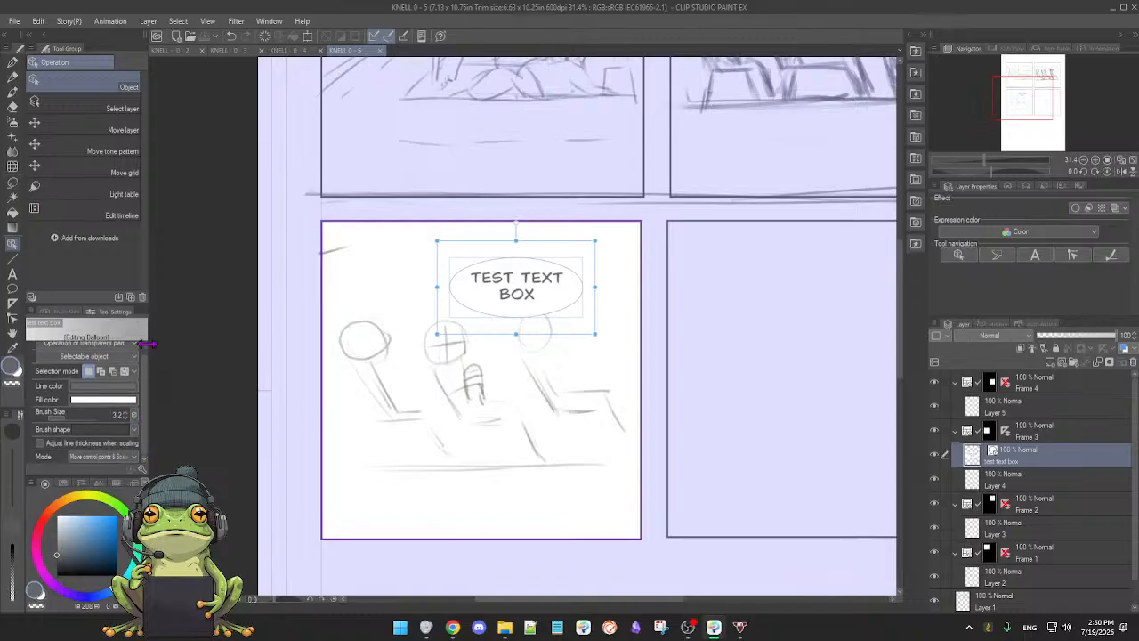
scroll(148, 341, "up", 1)
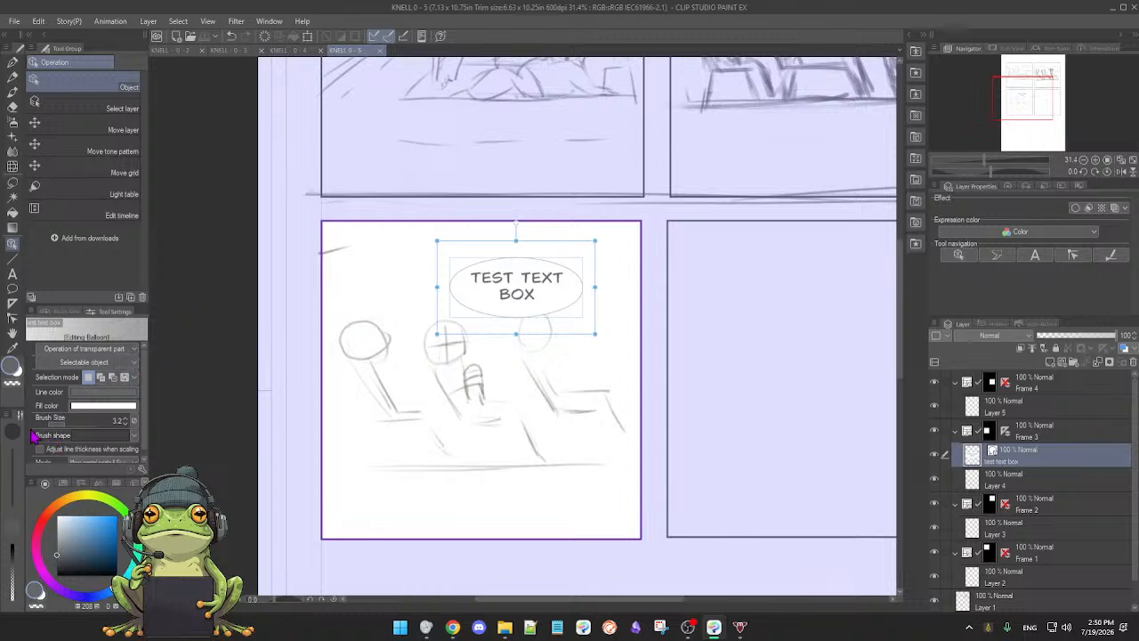
left_click(135, 364)
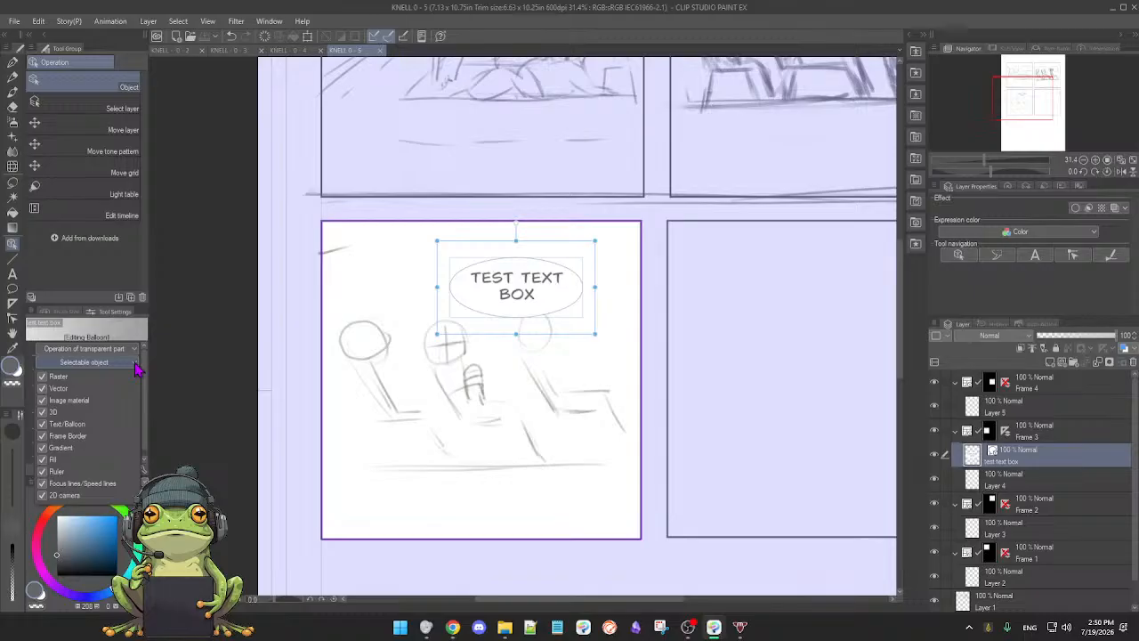
left_click(138, 364)
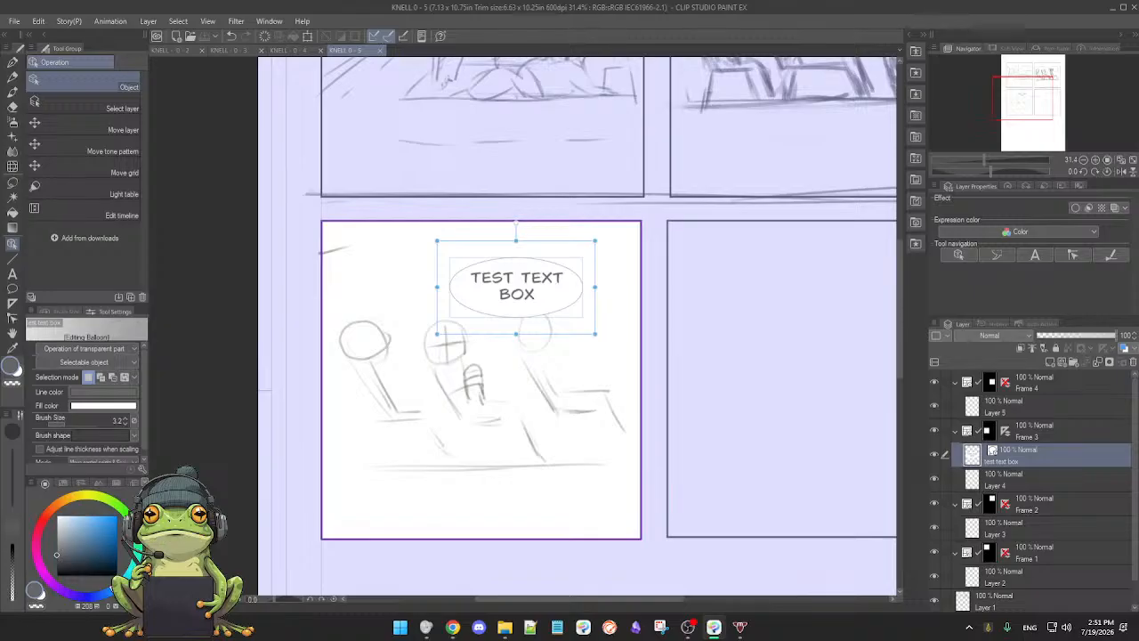
key("alt+Tab")
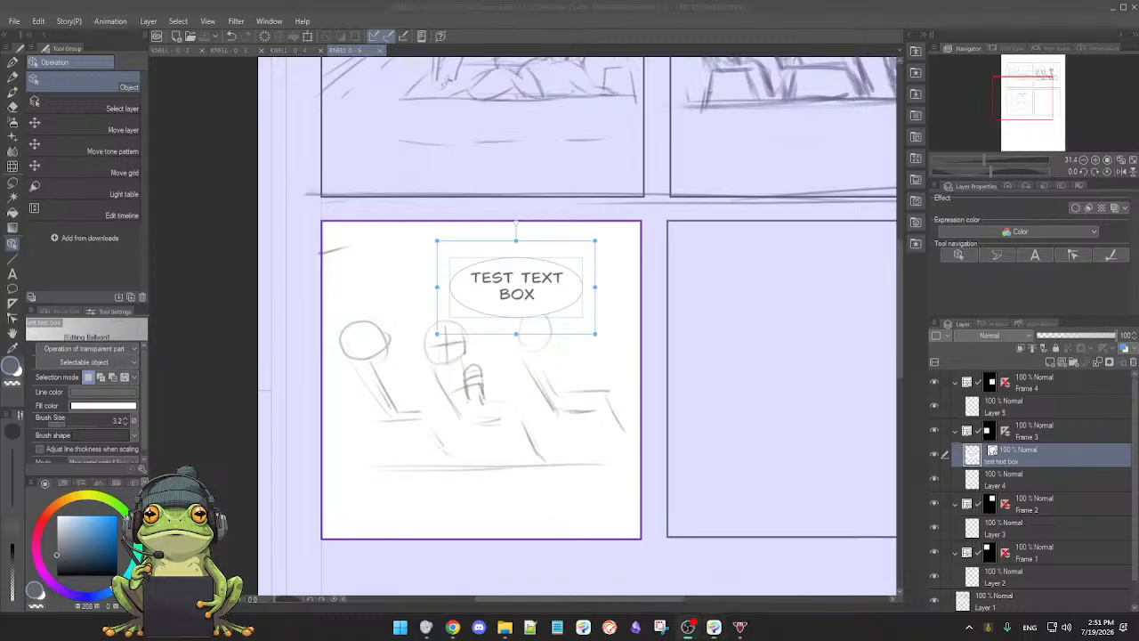